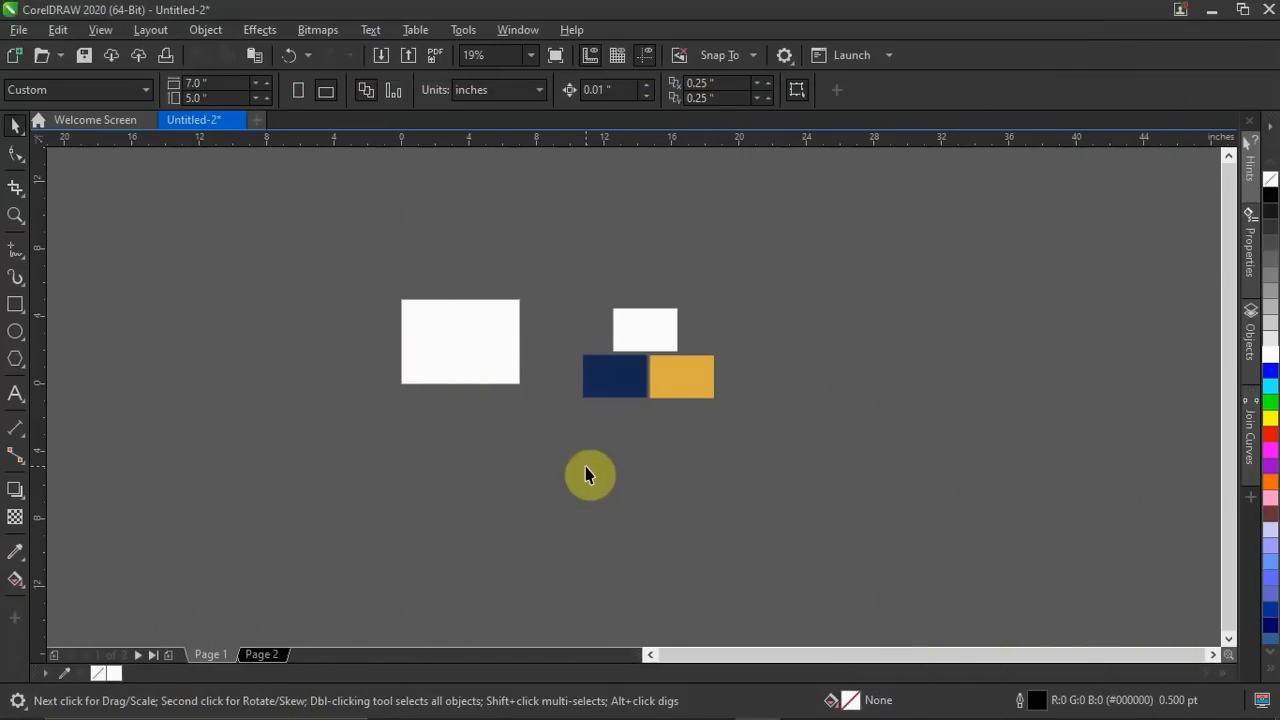
Set the page width to 5 inches so the page is a 5 × 5 inch square.
click(195, 84)
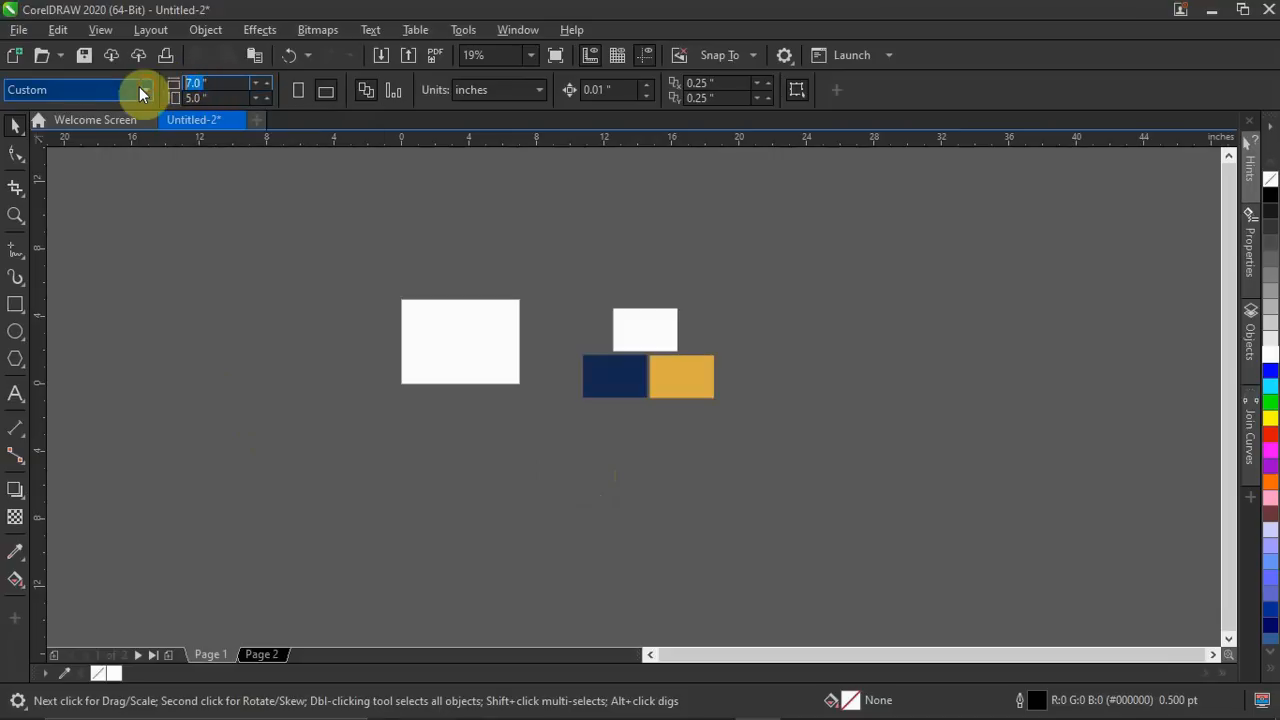
text(5)
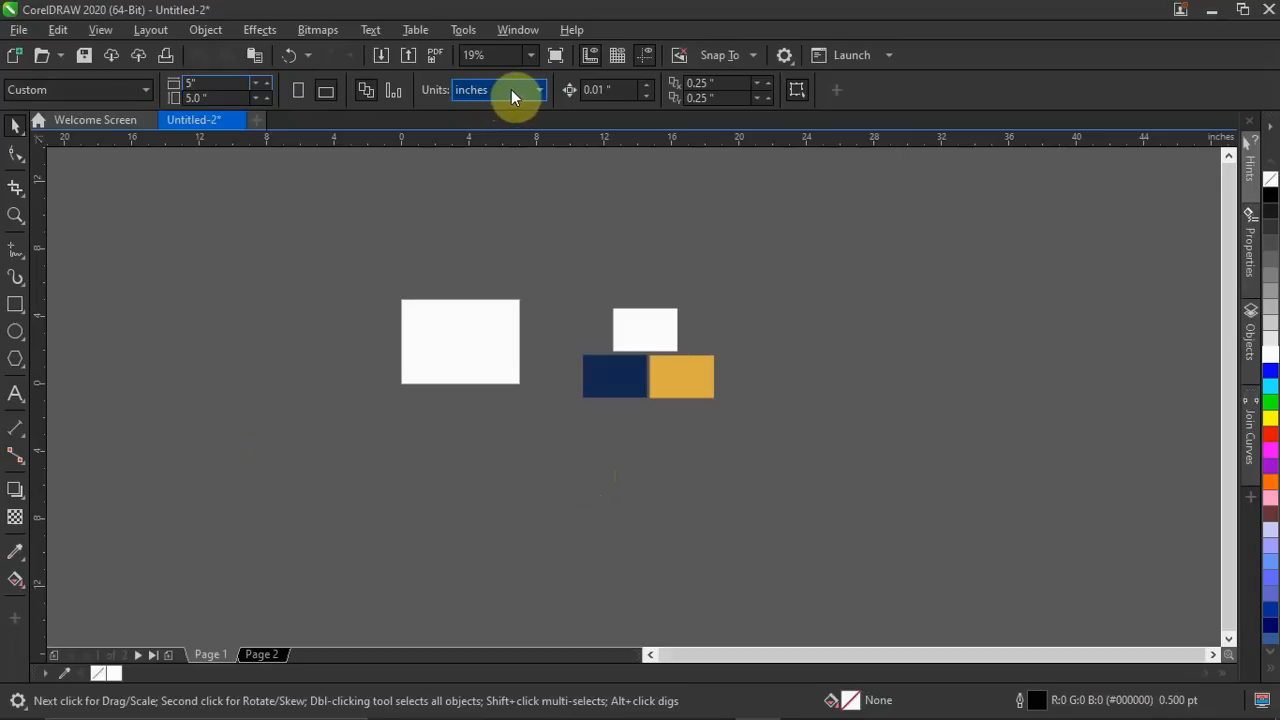
key(Return)
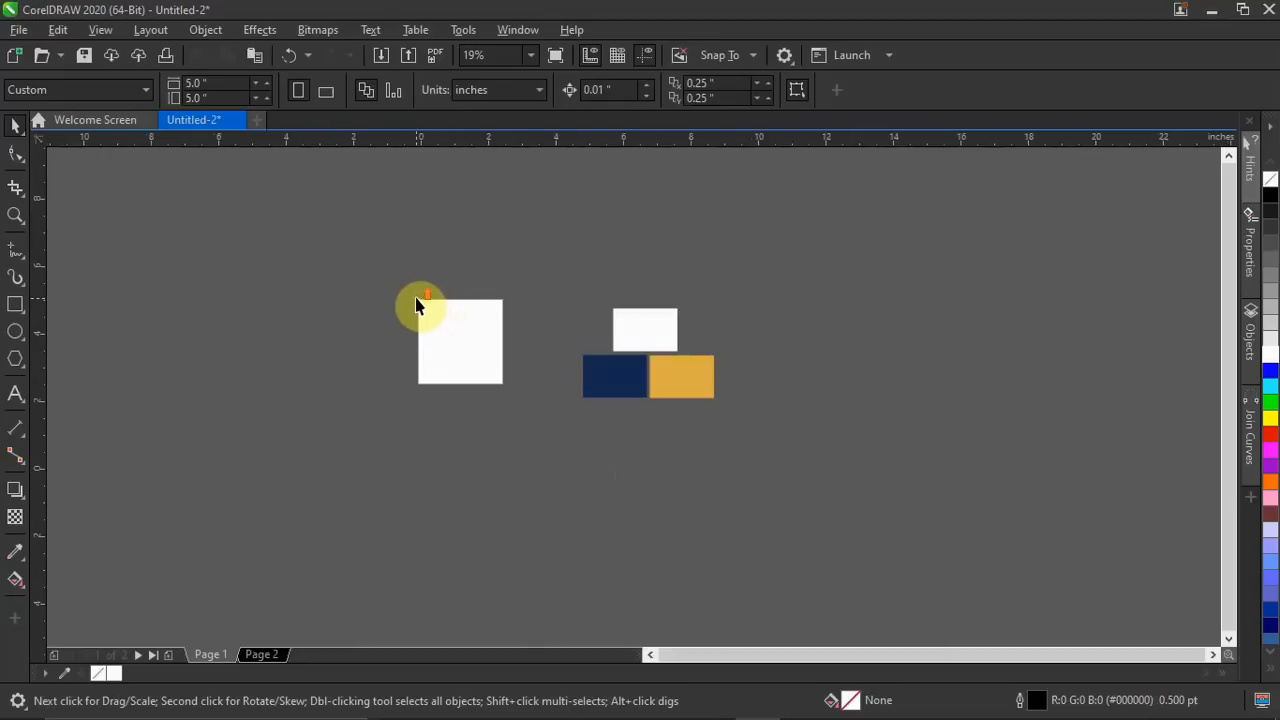
Create a page-sized rectangle frame and remove its outline.
scroll(415, 305, up, 2)
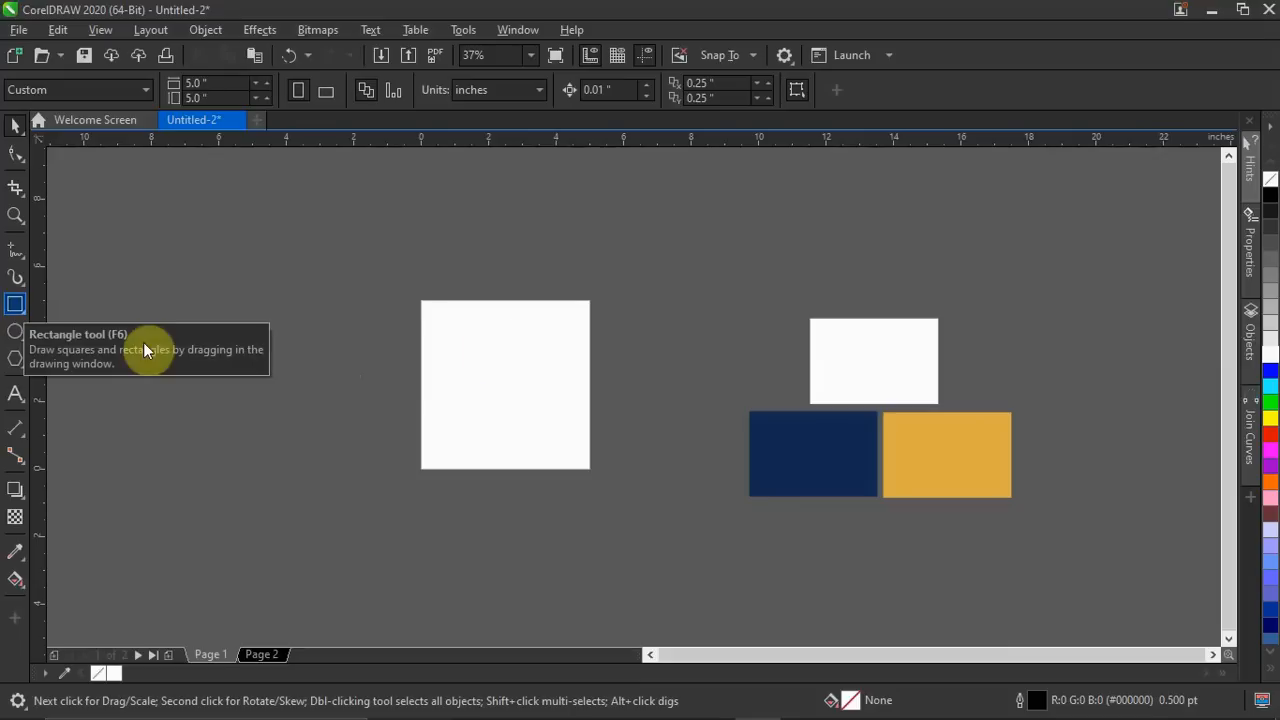
double_click(10, 306)
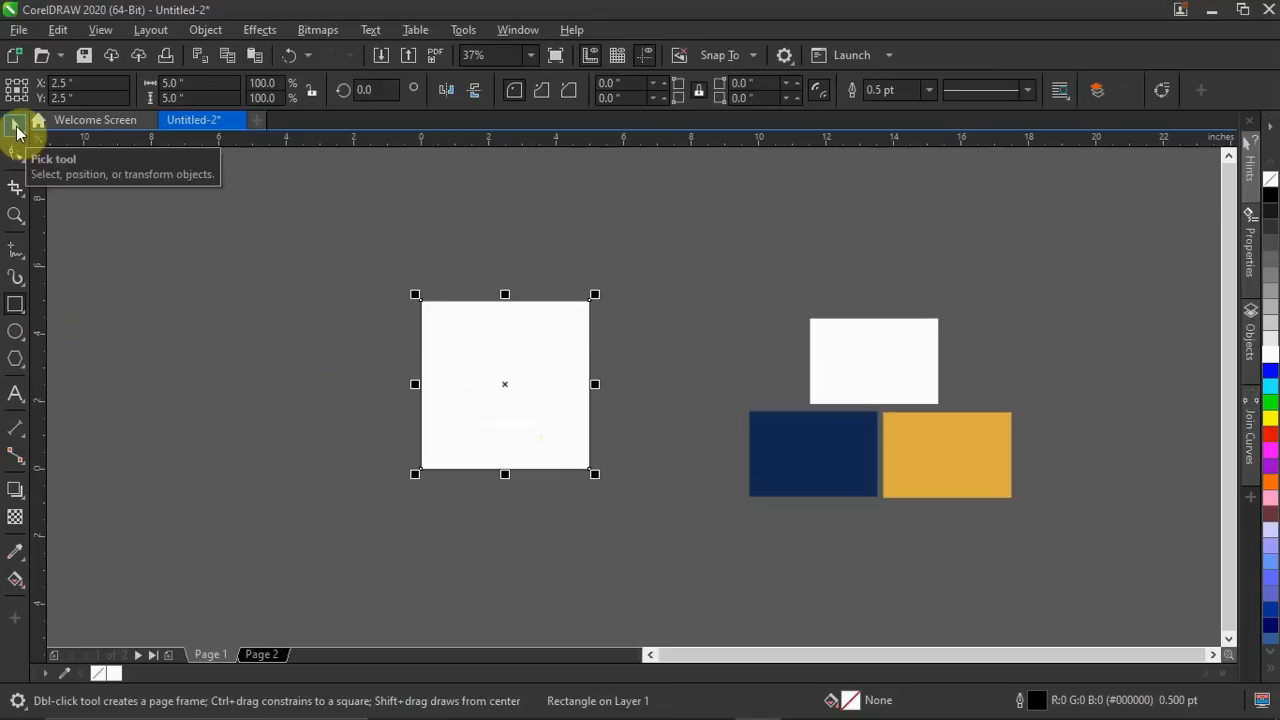
click(16, 133)
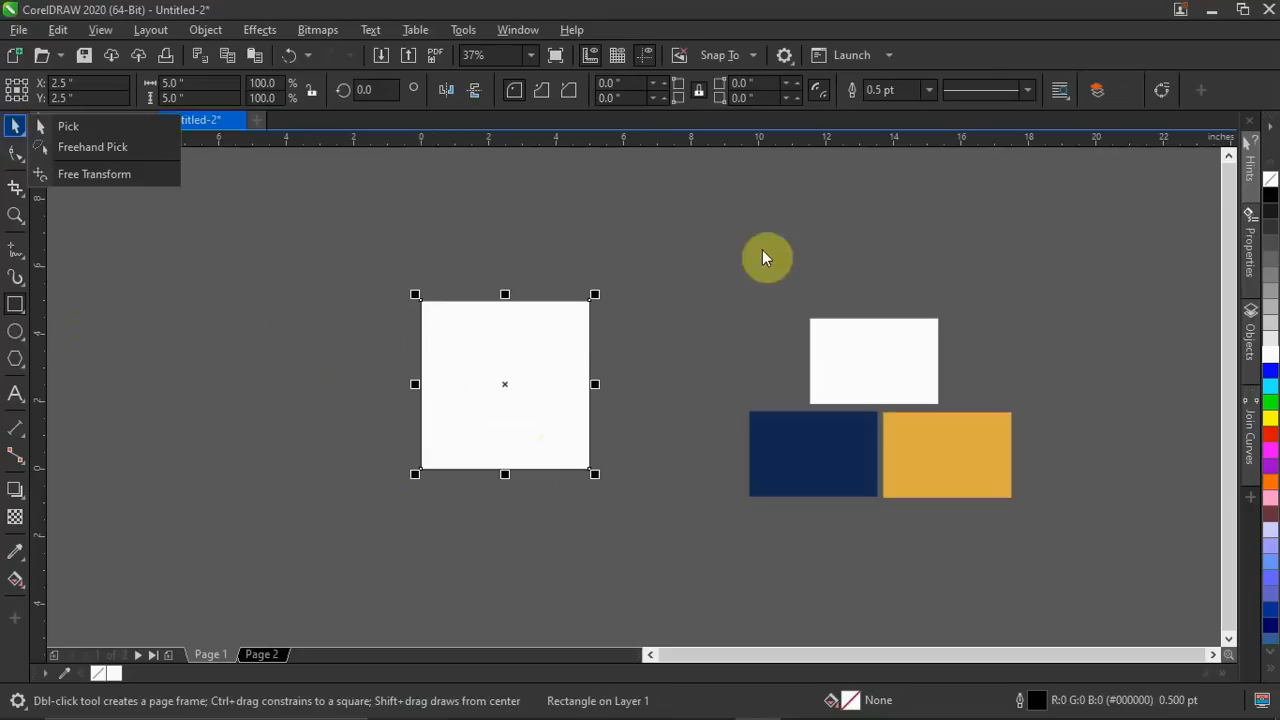
click(143, 126)
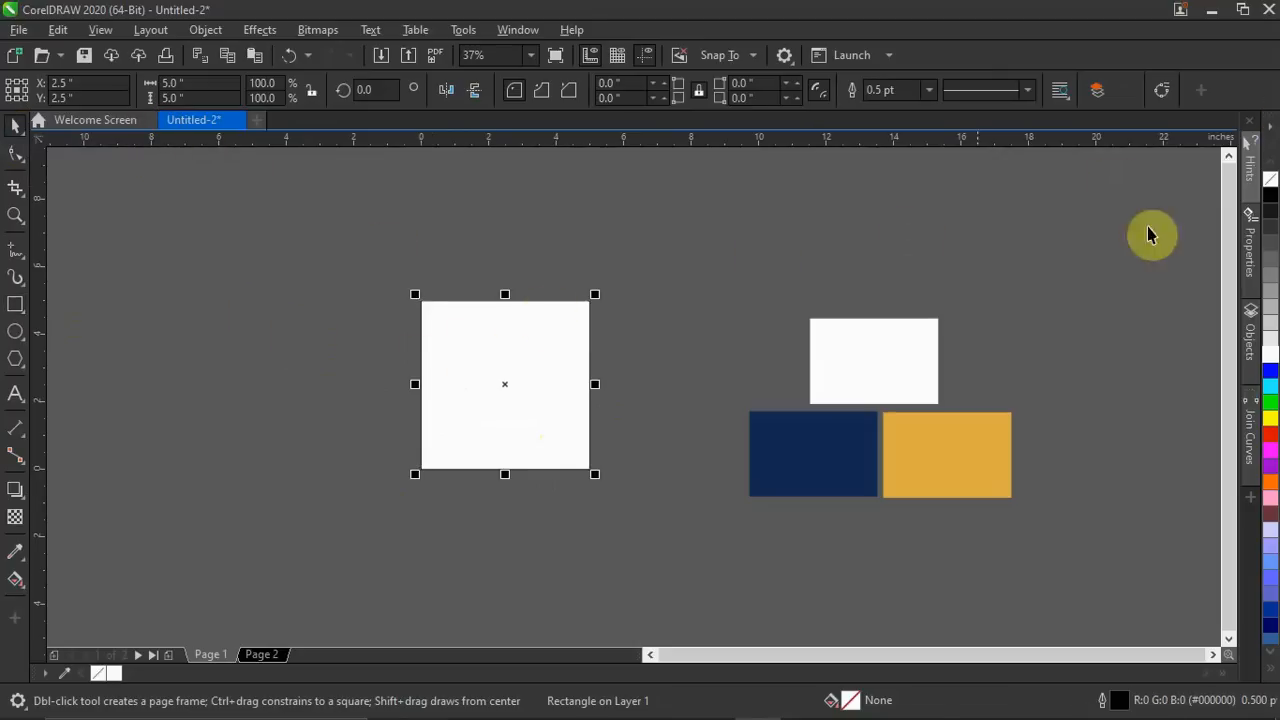
right_click(1276, 182)
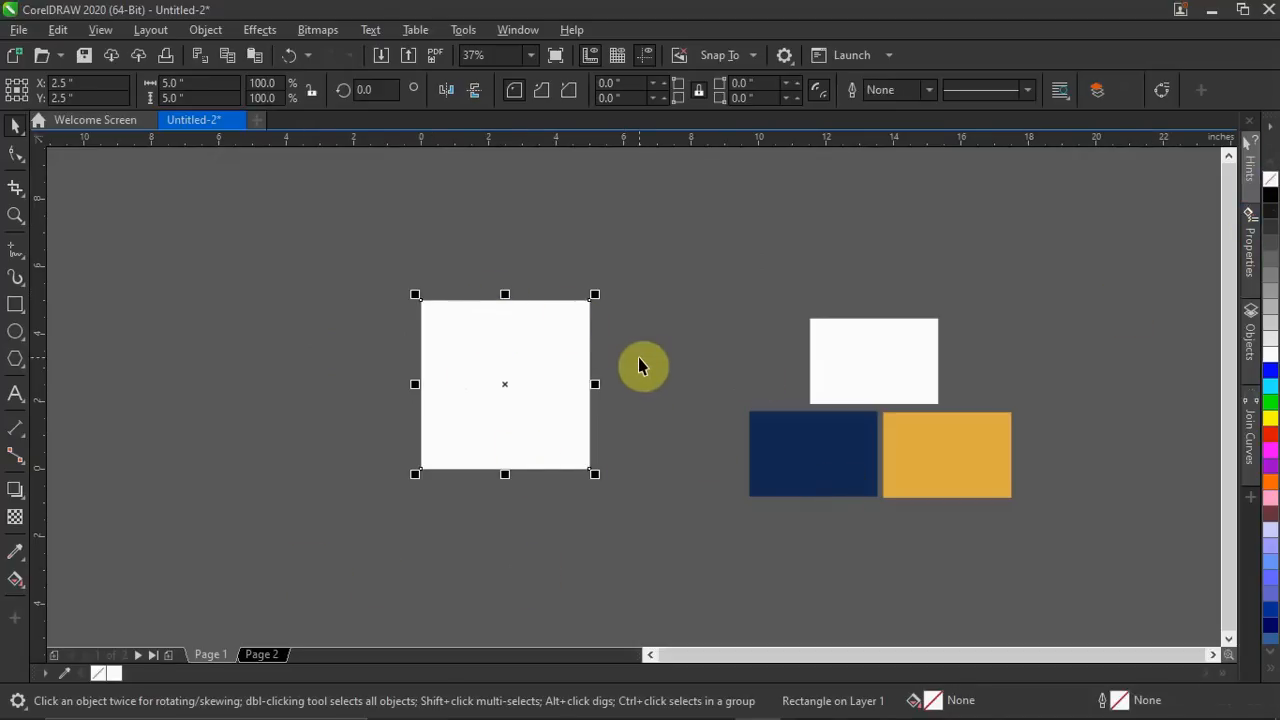
Draw a full-height rectangle along the page's right edge and widen it to about 2.9 × 5 inches.
click(15, 305)
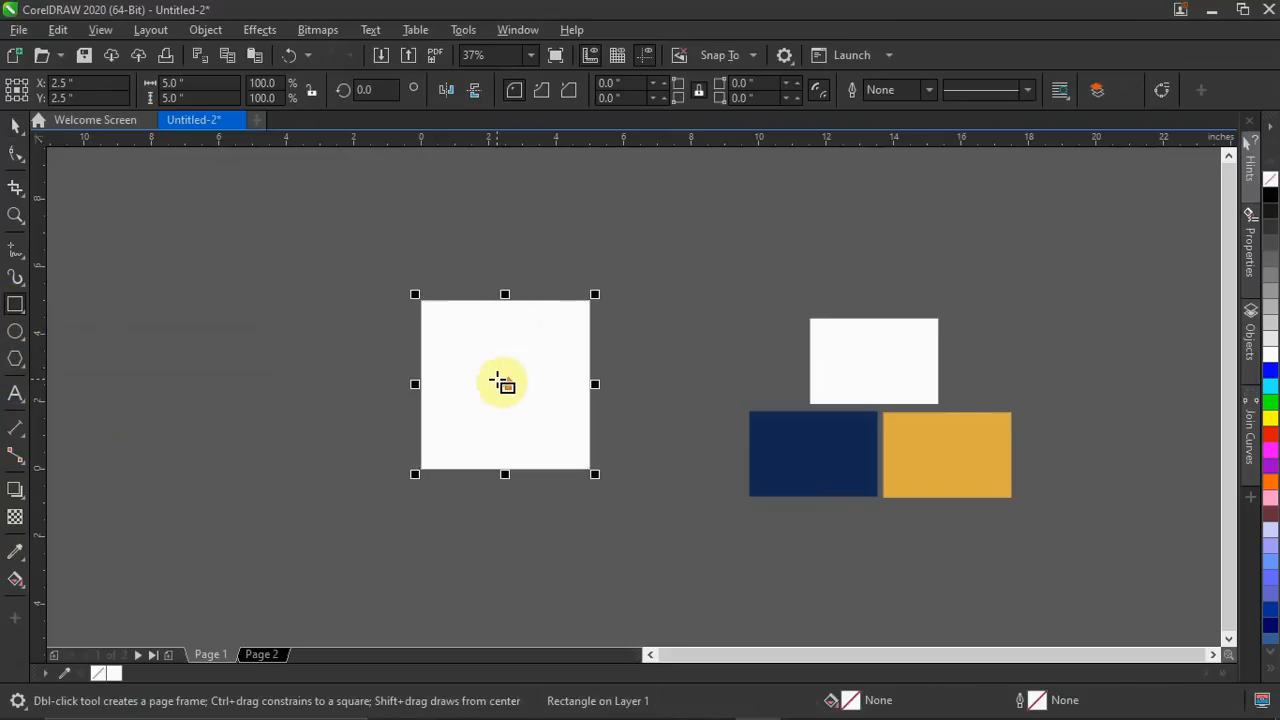
scroll(502, 383, up, 2)
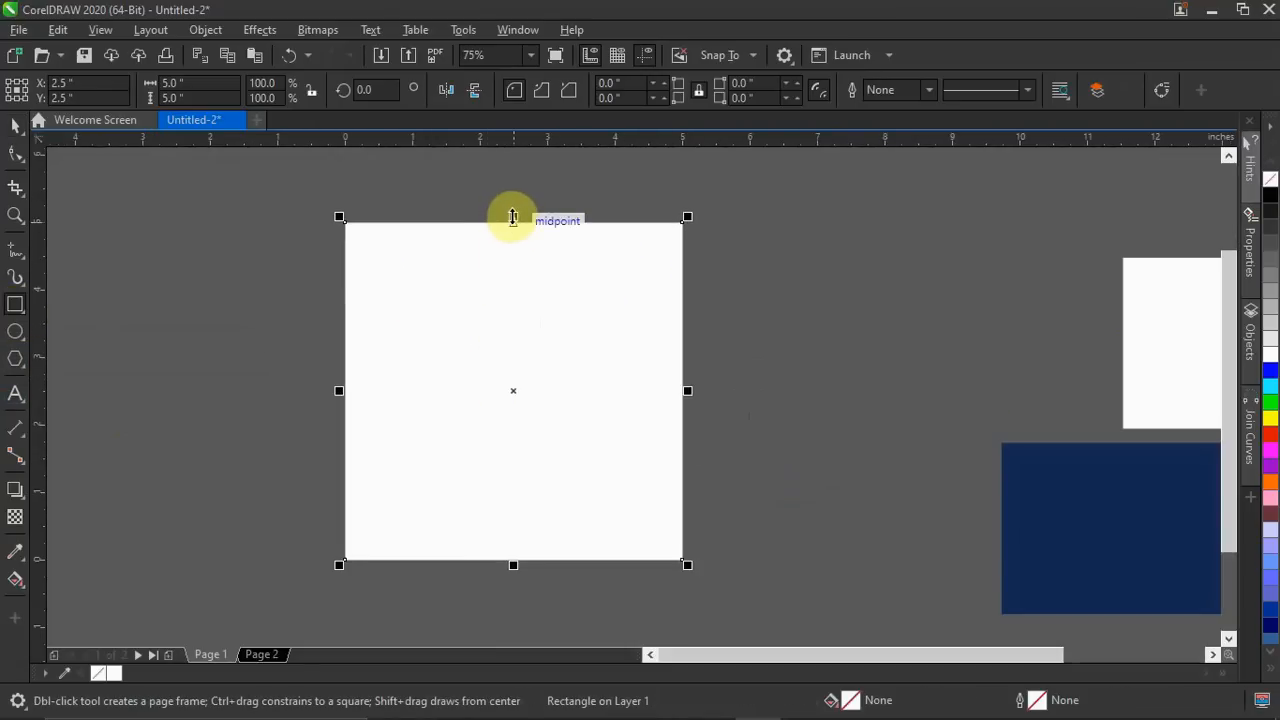
drag(513, 222, 681, 559)
drag(506, 389, 479, 390)
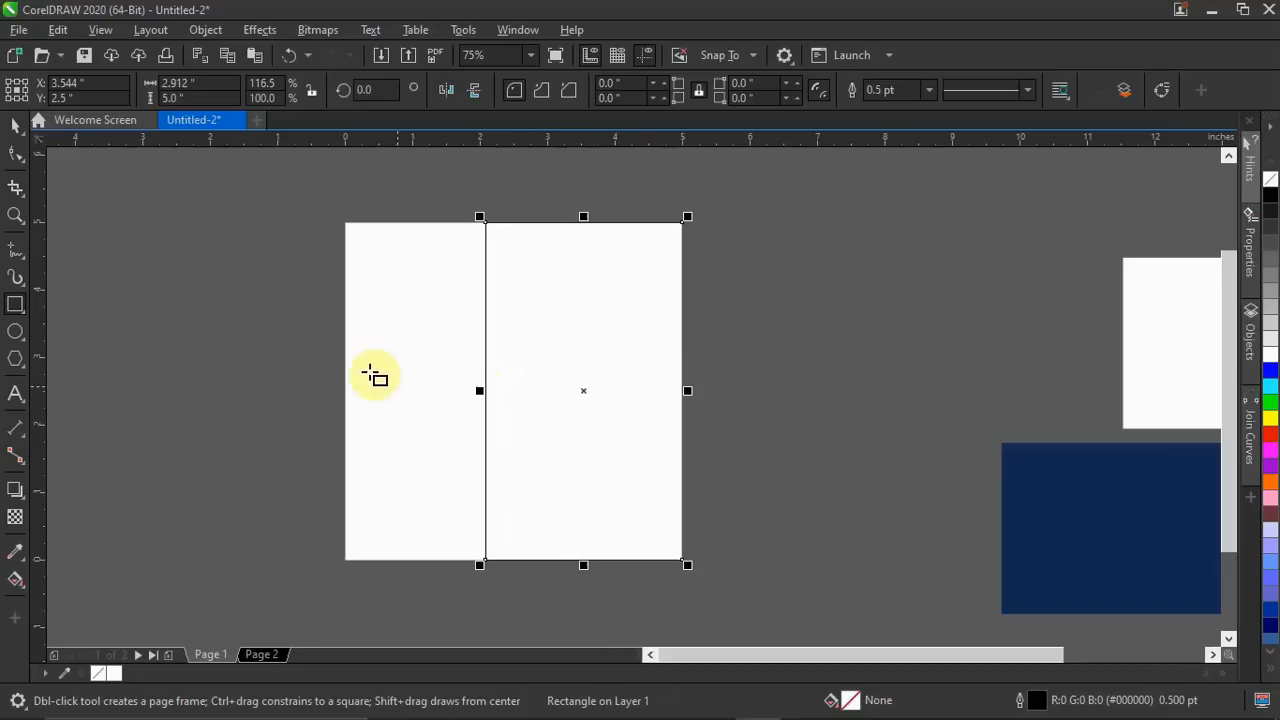
Remove the fill and outline from the narrower rectangle on the right part of the page.
click(15, 125)
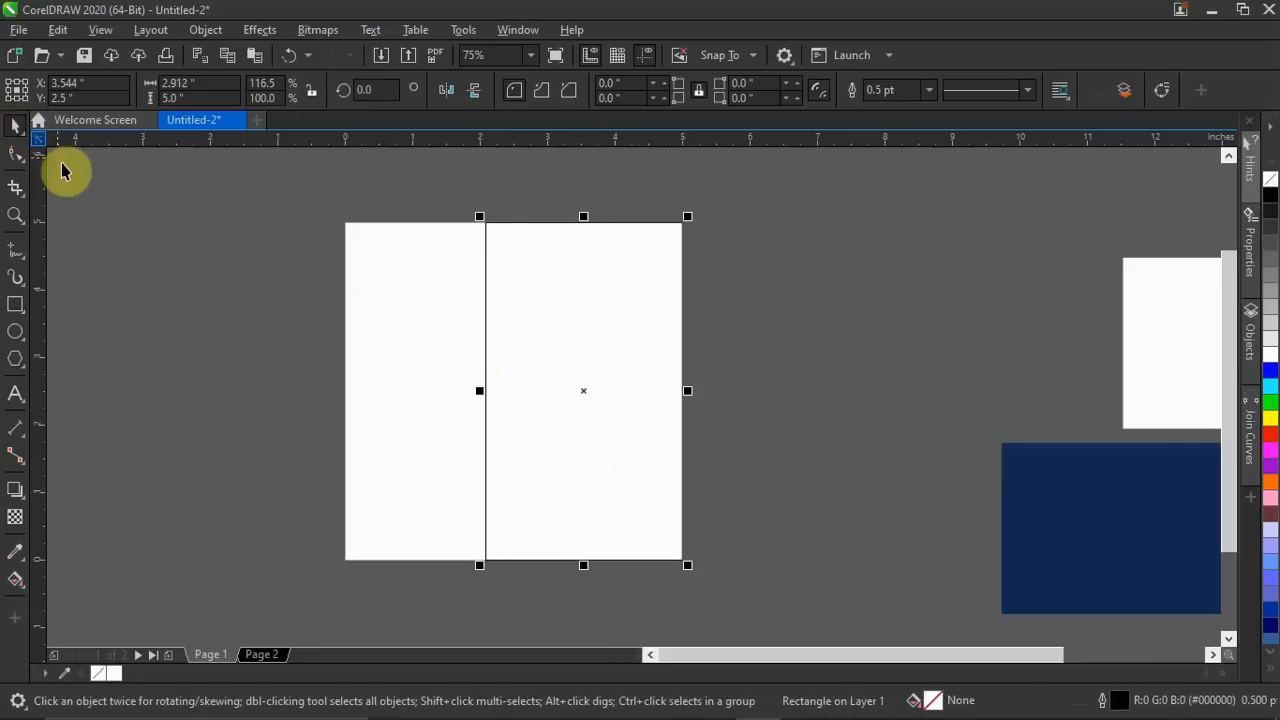
click(572, 334)
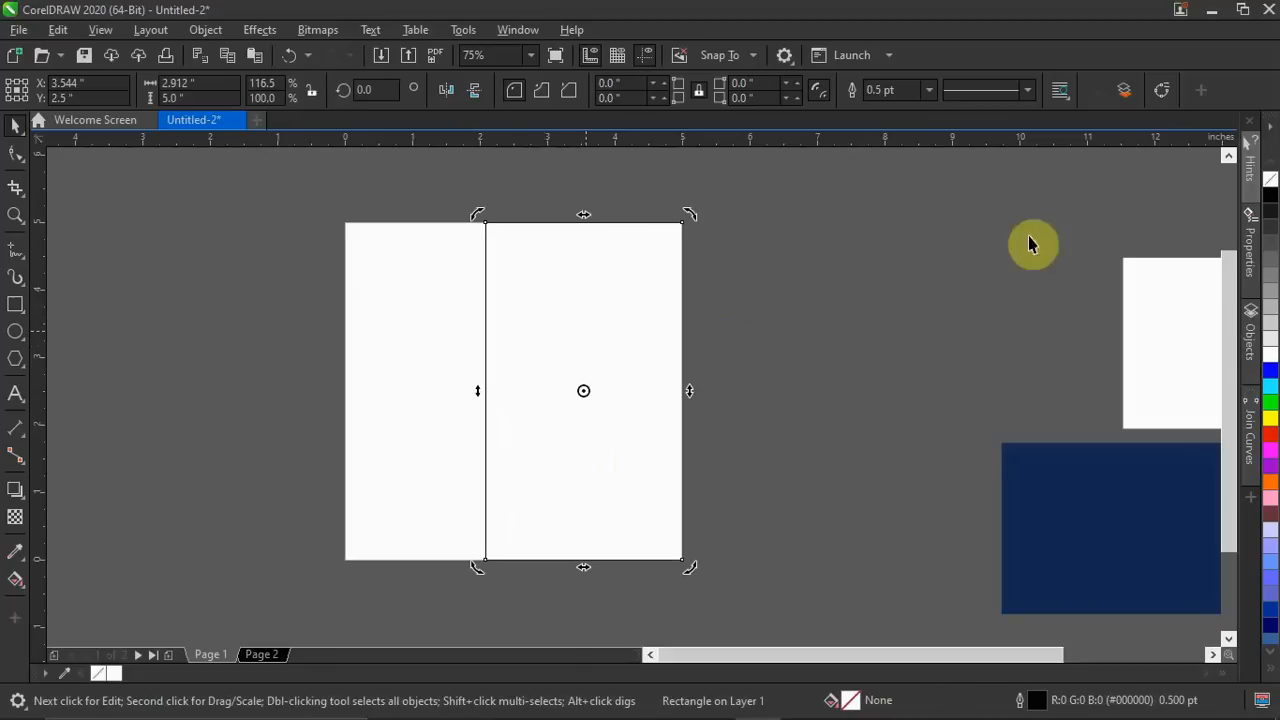
click(1268, 178)
right_click(1268, 178)
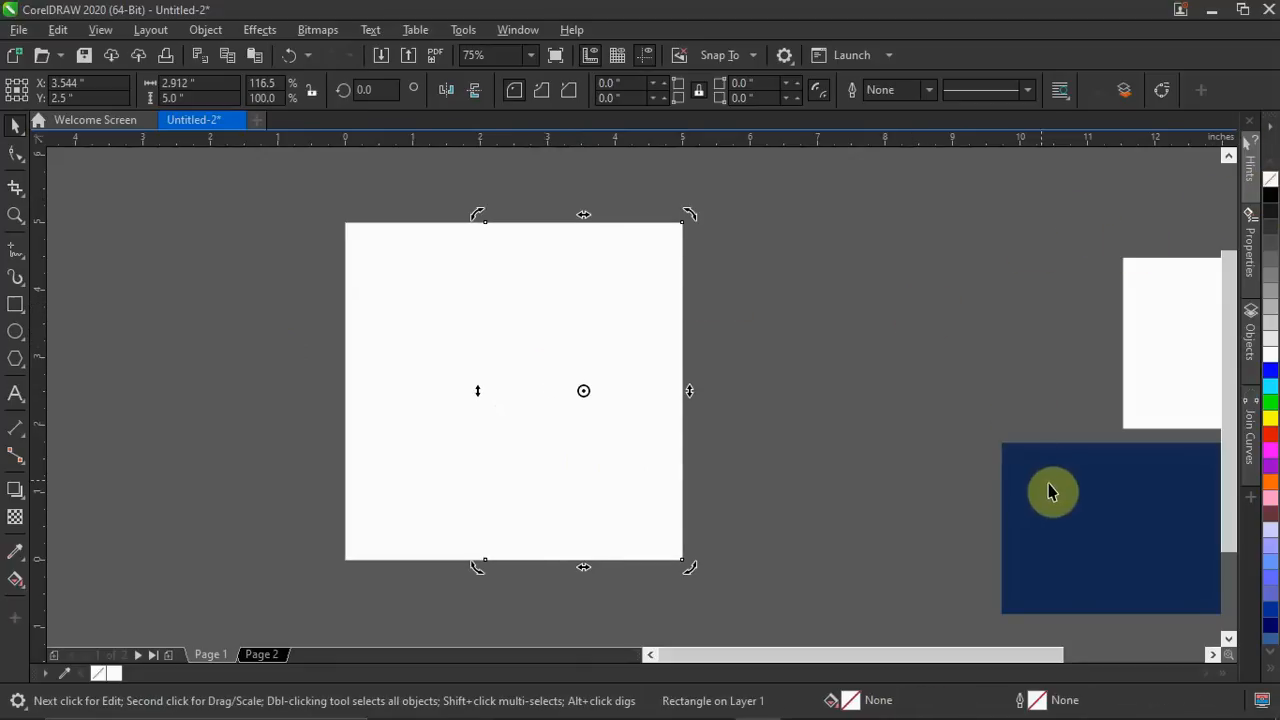
click(901, 402)
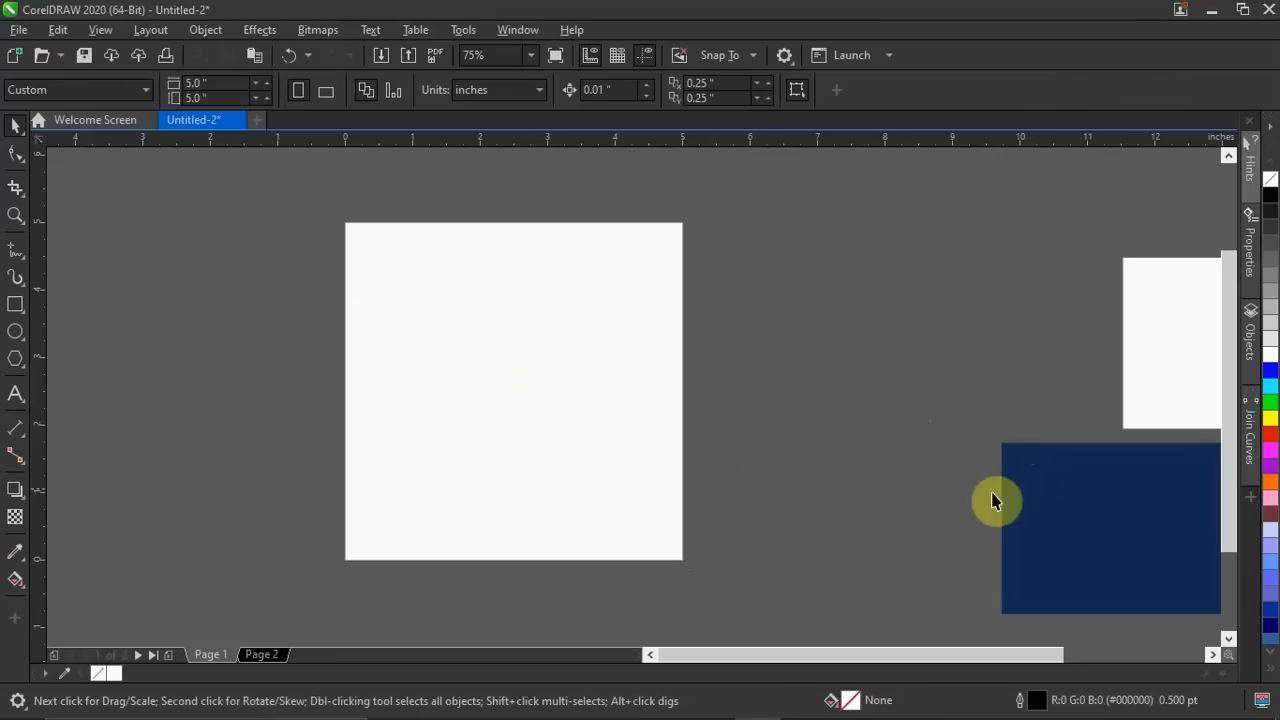
Copy the navy swatch's fill onto the narrower right-hand rectangle and the page-sized rectangle behind it.
click(1080, 505)
drag(1077, 506, 611, 386)
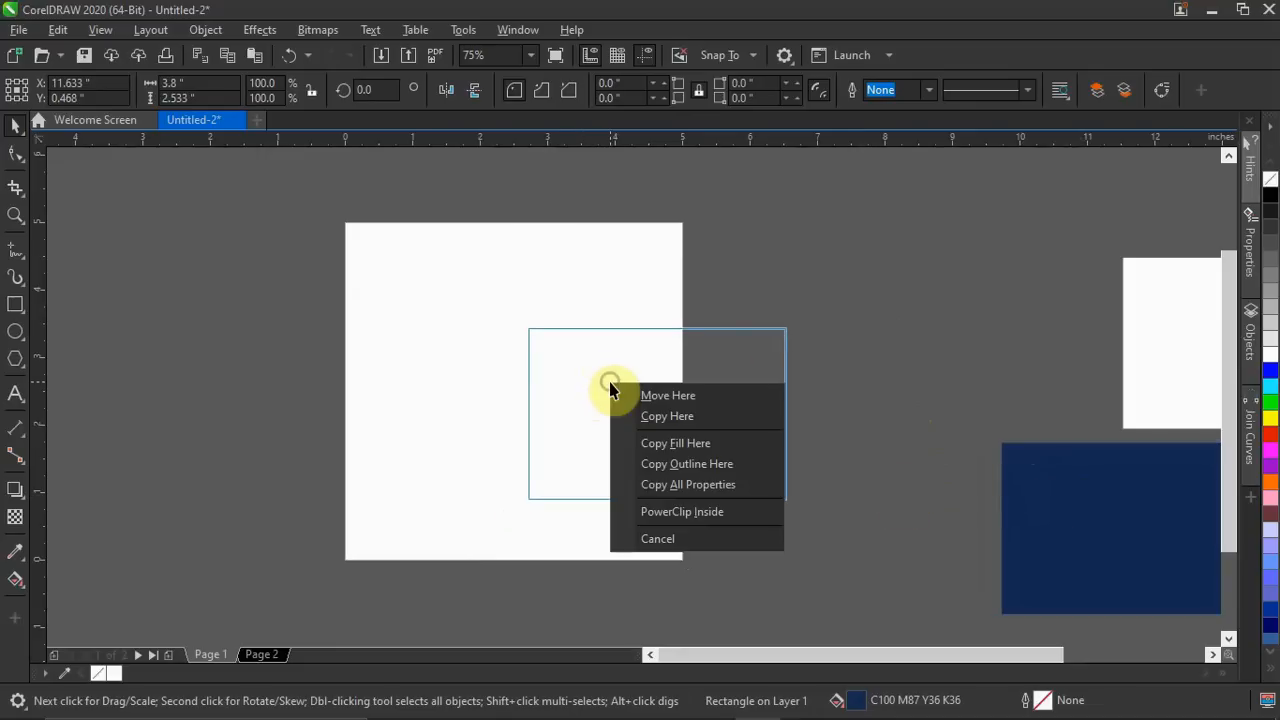
click(709, 443)
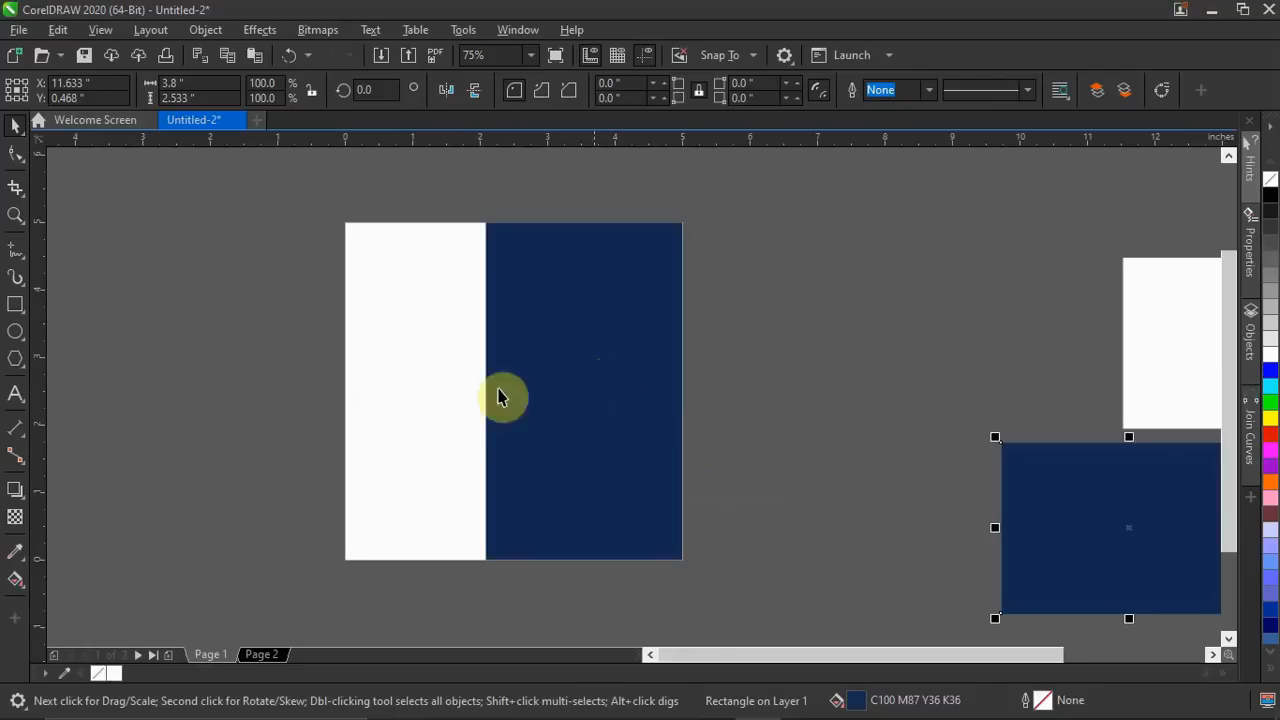
drag(1062, 506, 368, 407)
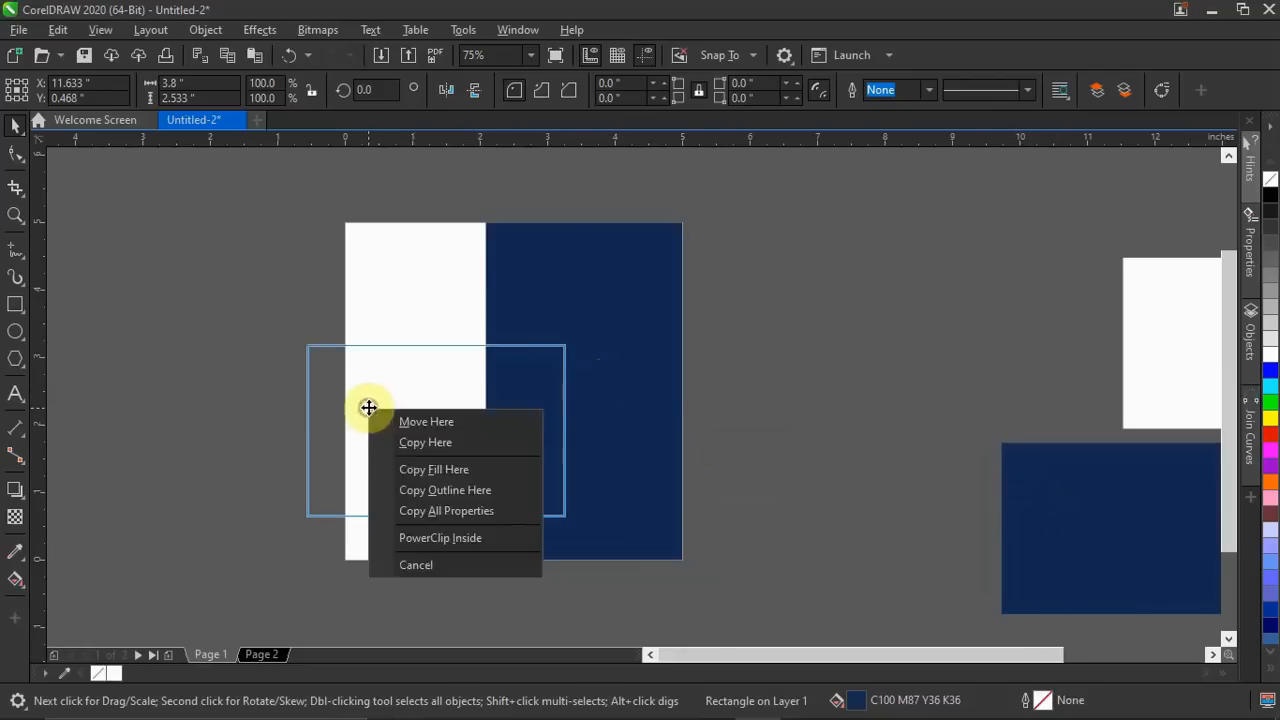
click(415, 467)
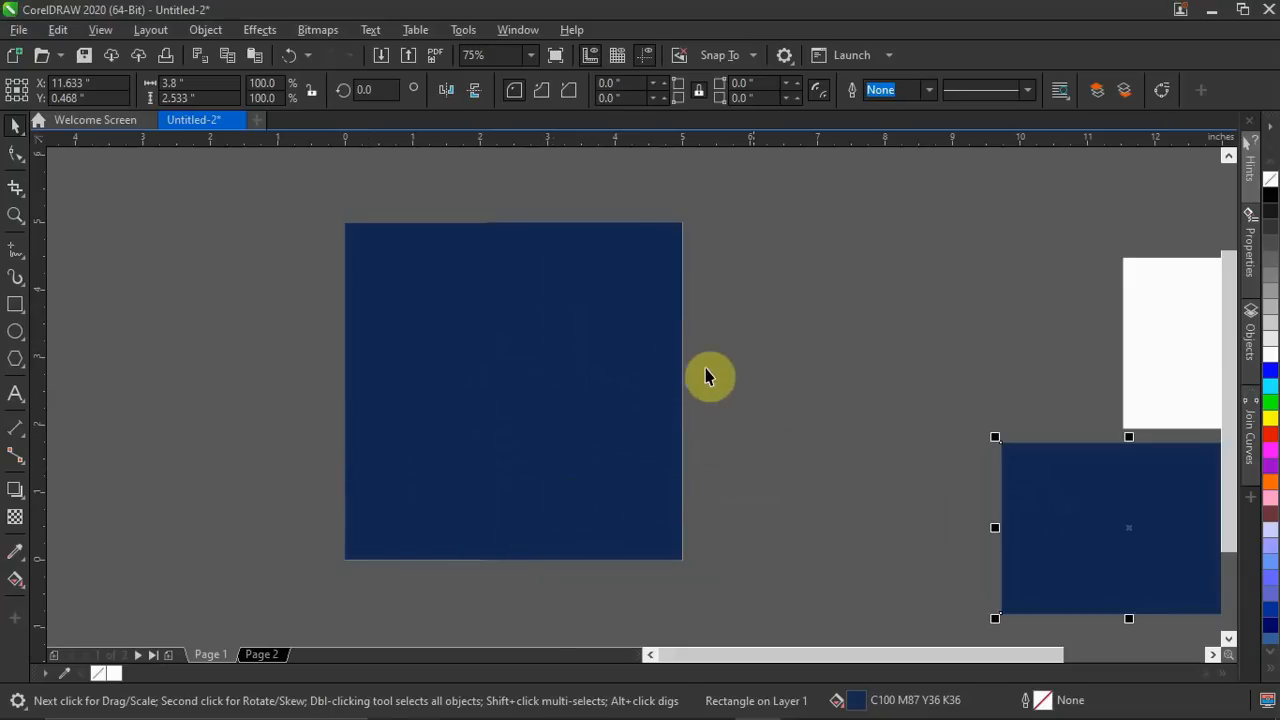
Add a drop shadow to the right-hand navy rectangle, running from its right edge to its left edge.
click(634, 392)
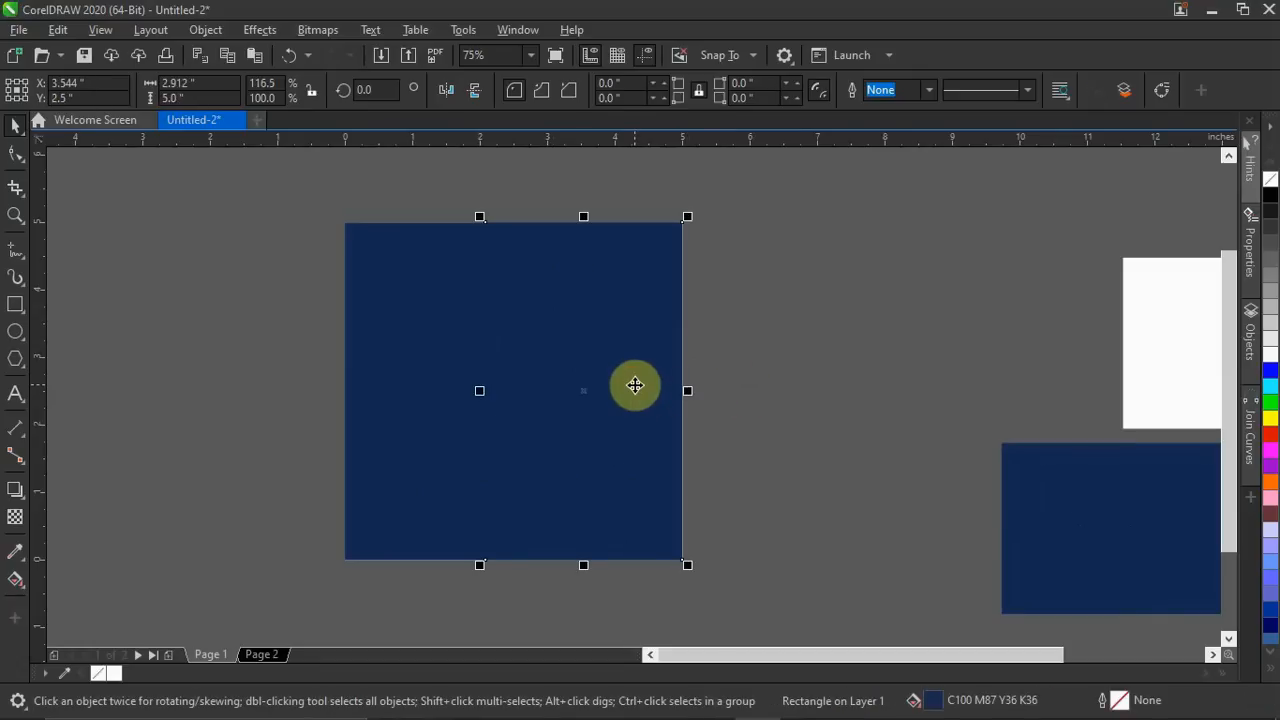
click(20, 496)
click(83, 495)
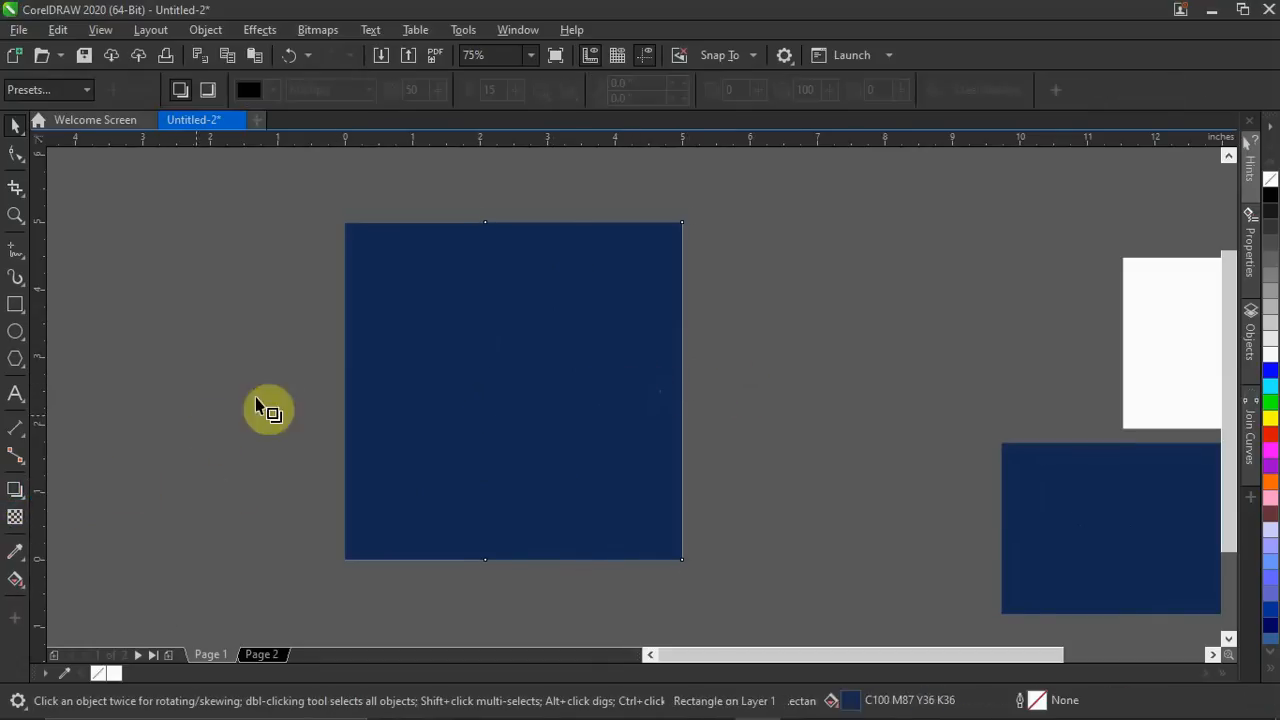
drag(684, 392, 485, 390)
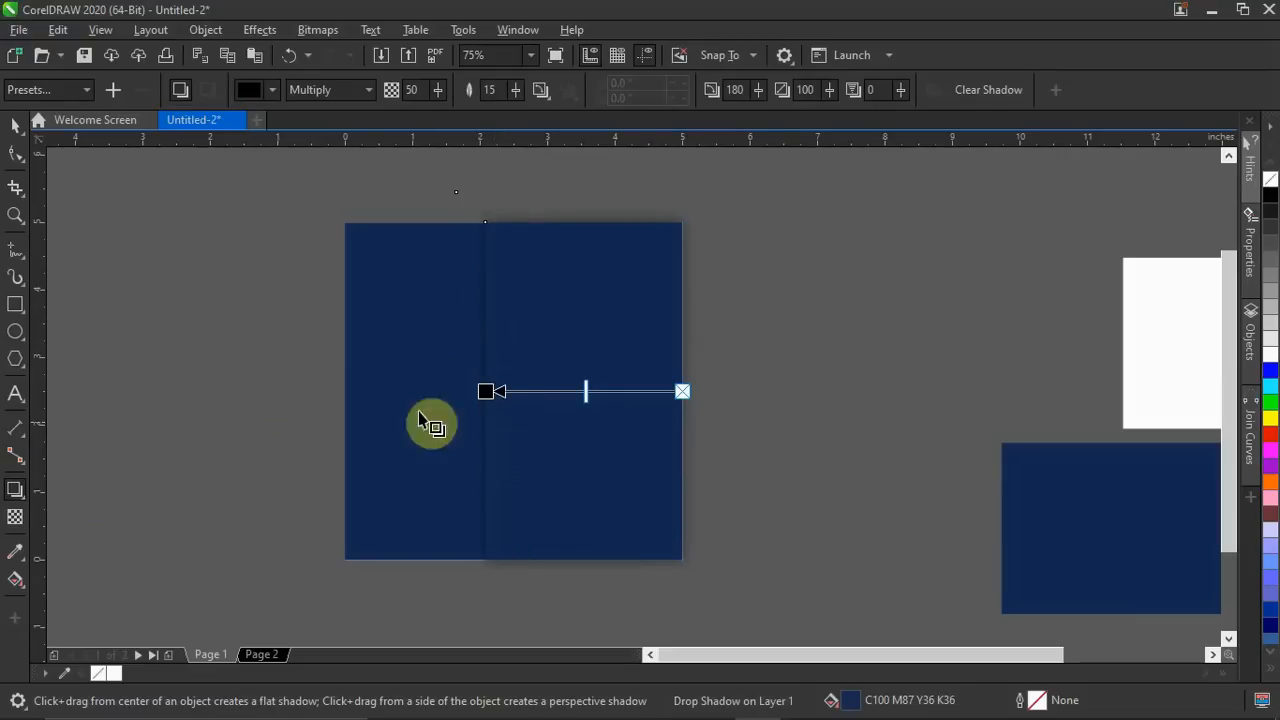
Set the drop shadow's feathering to 12 and its opacity to 64, then deselect the rectangle.
click(517, 93)
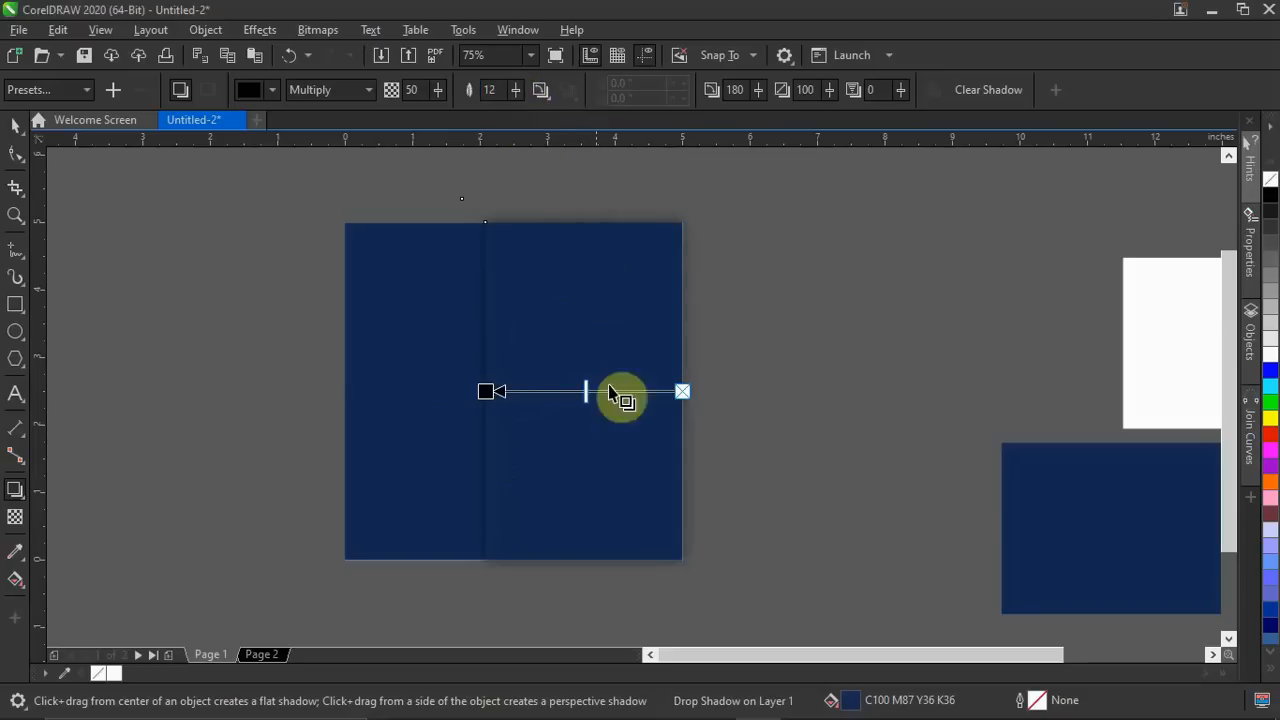
drag(585, 391, 558, 391)
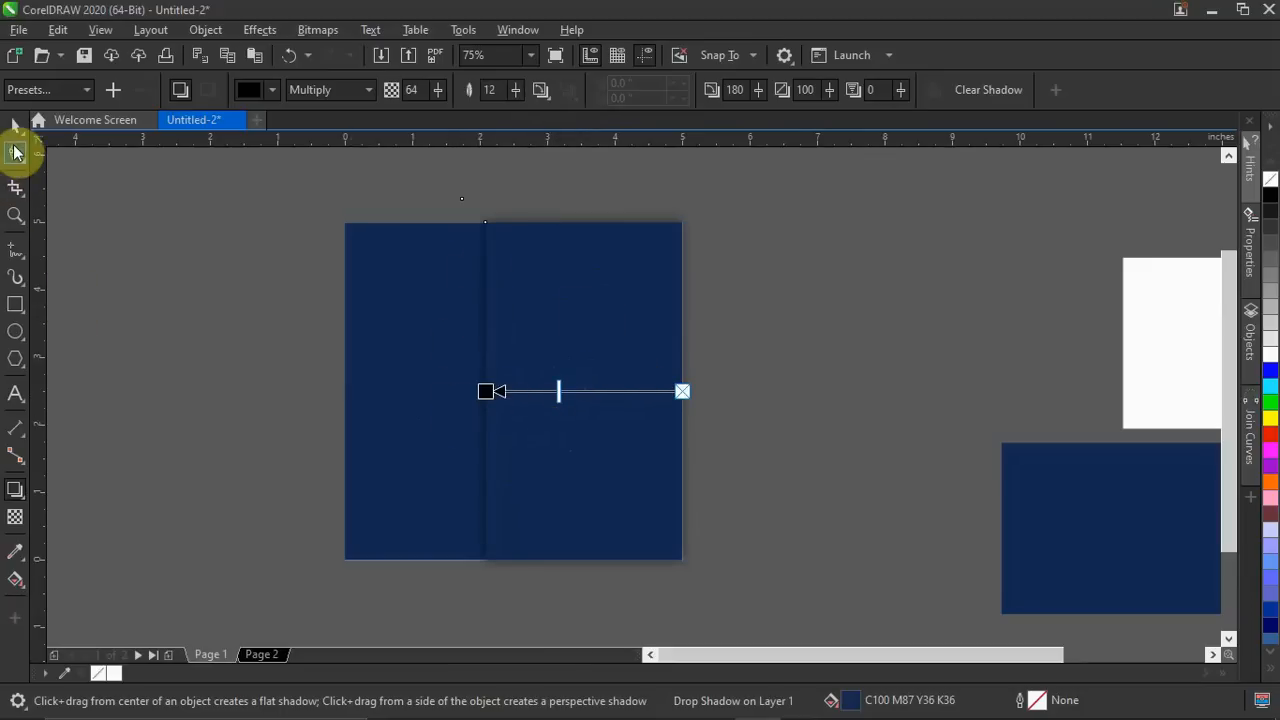
click(16, 125)
click(218, 392)
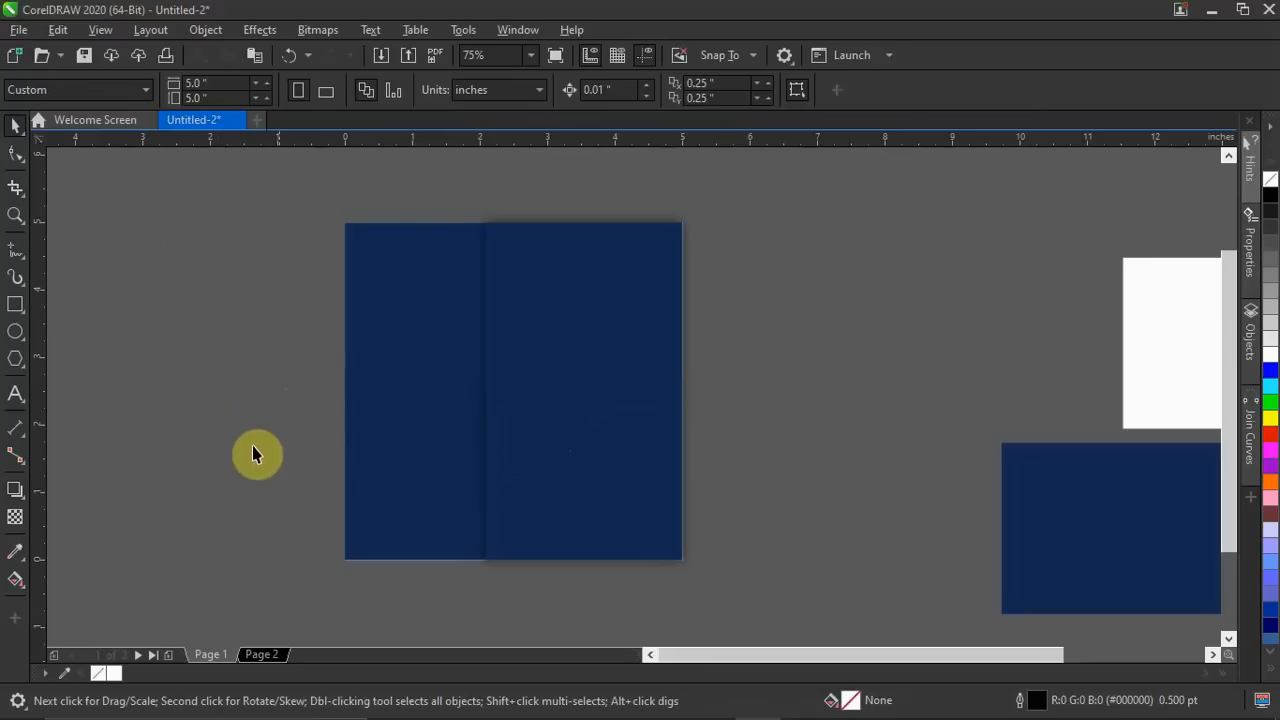
Import the "ed" and "Wedding Ring" images from the Wedding Invitation Card folder and place them beside the page.
right_click(137, 357)
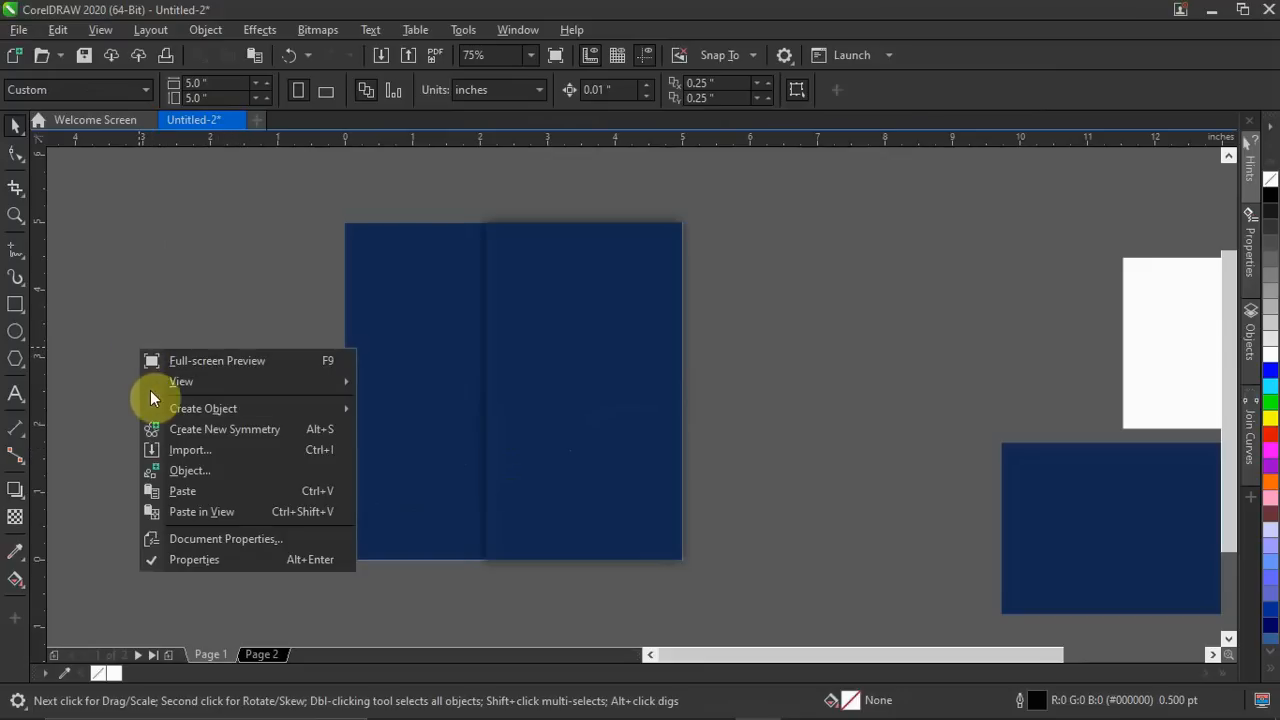
click(198, 288)
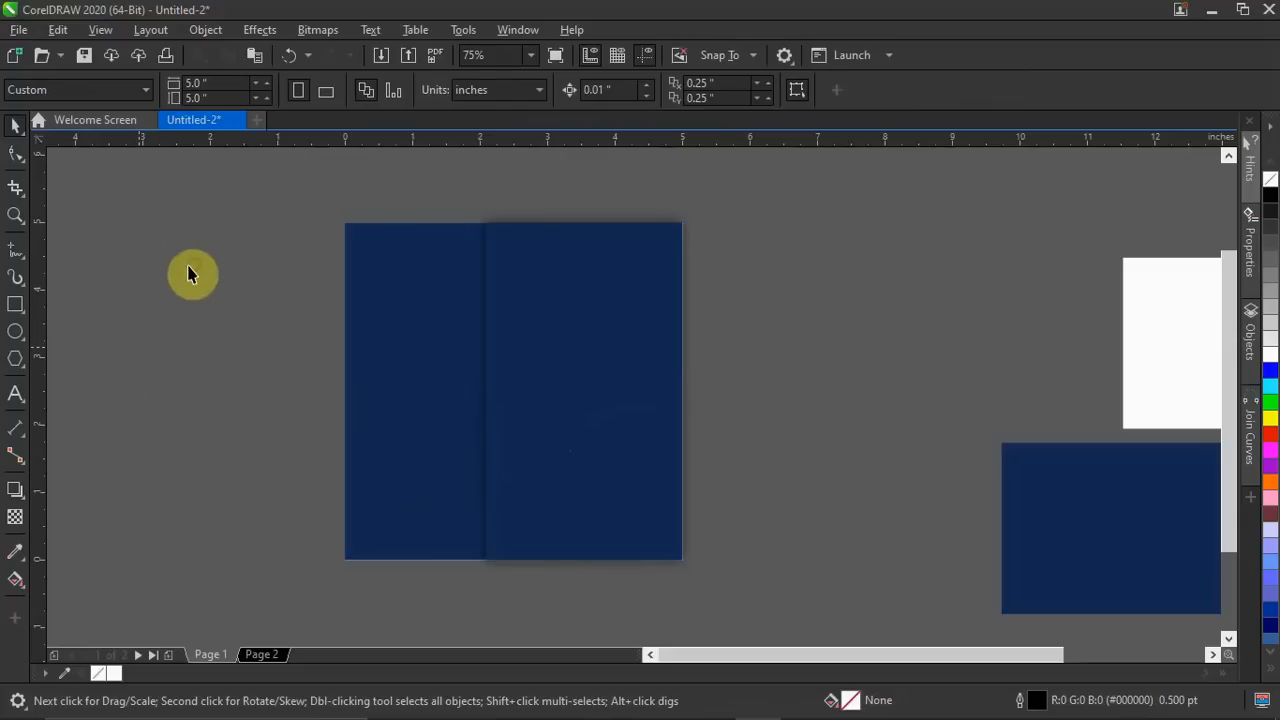
click(18, 30)
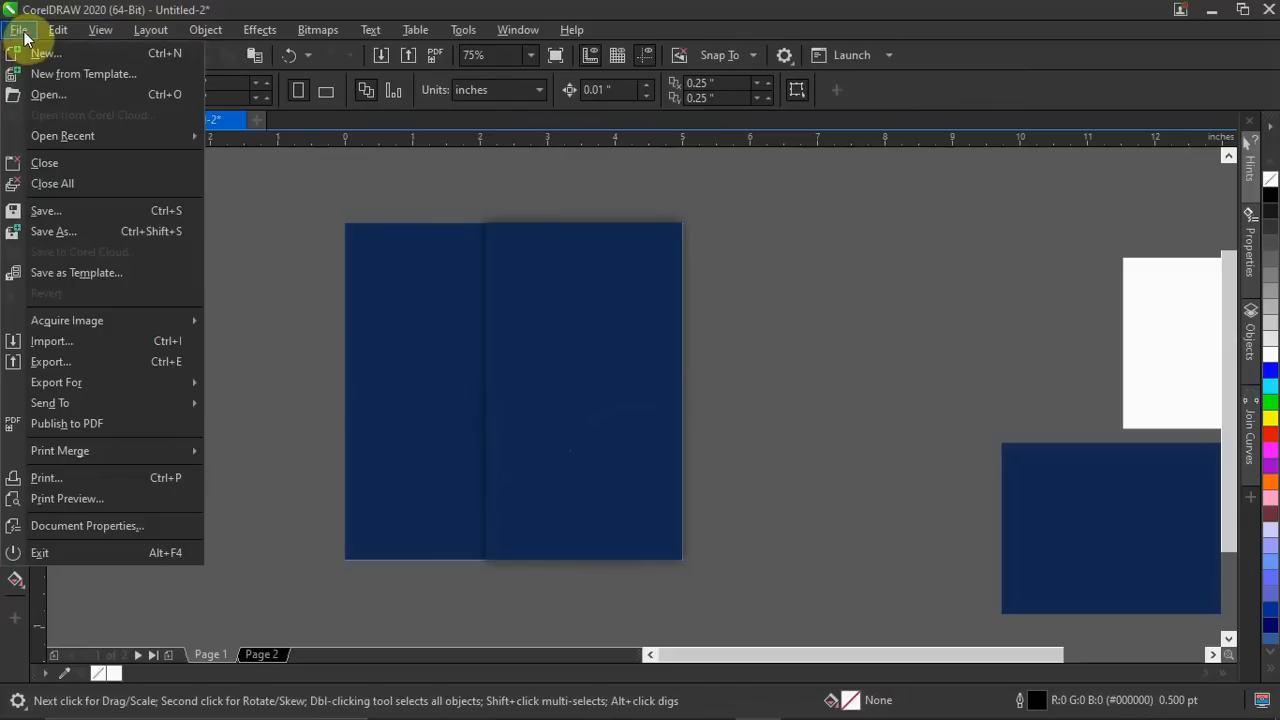
click(77, 340)
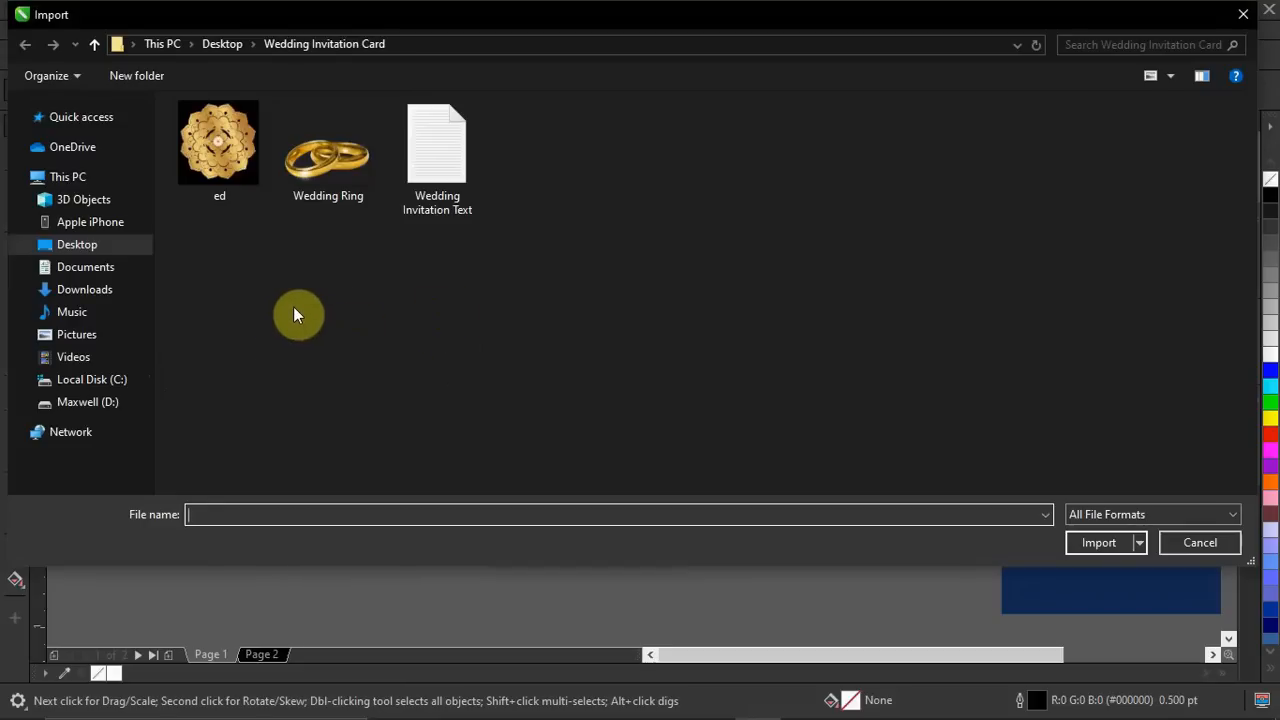
drag(214, 234, 321, 156)
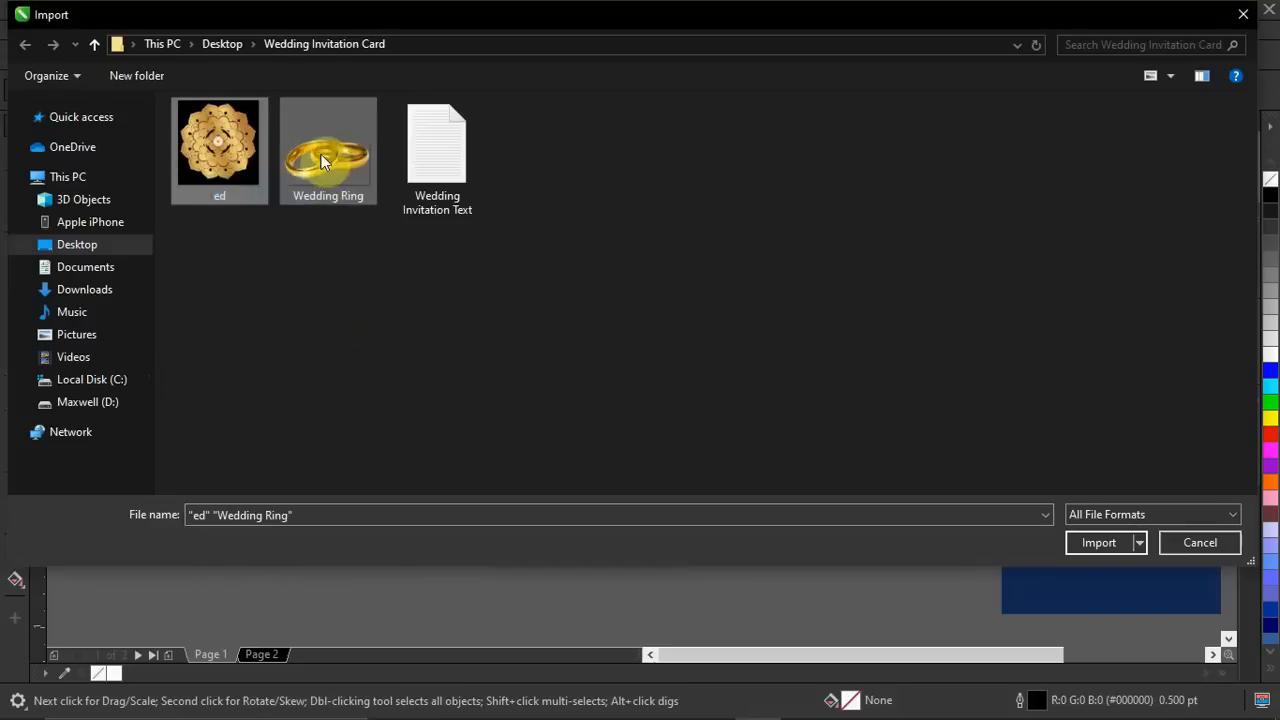
click(1099, 542)
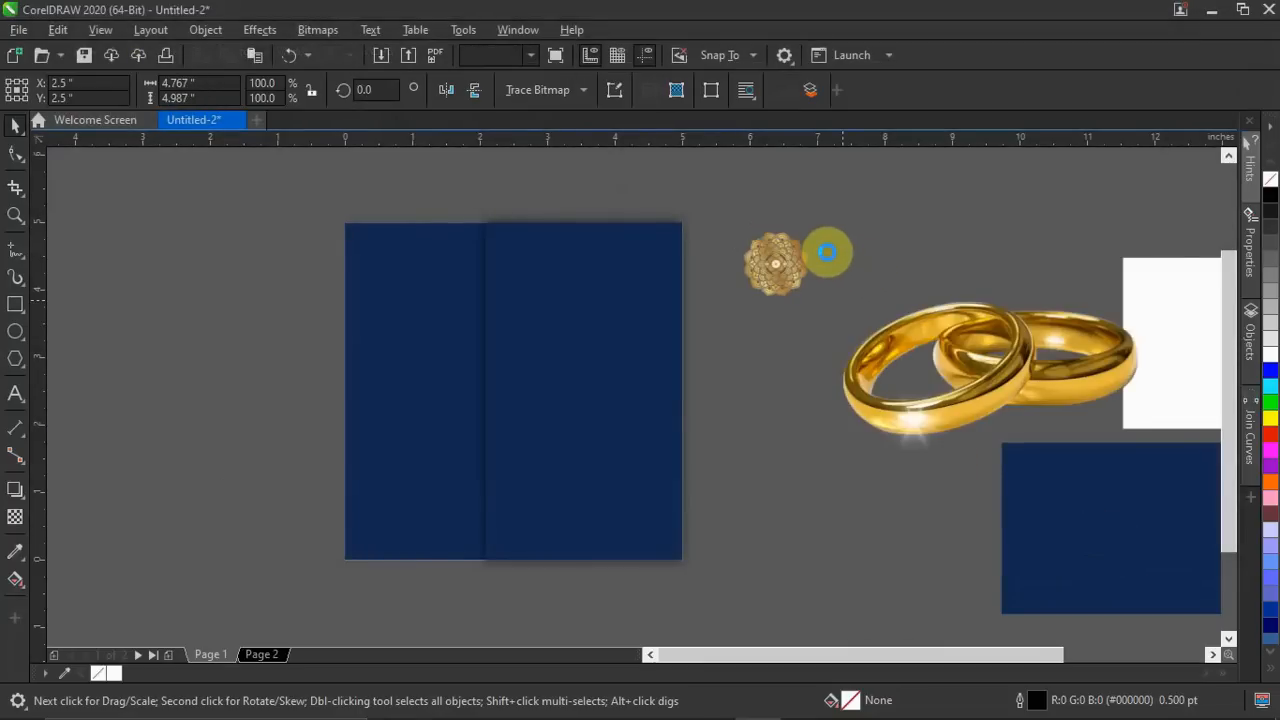
click(760, 475)
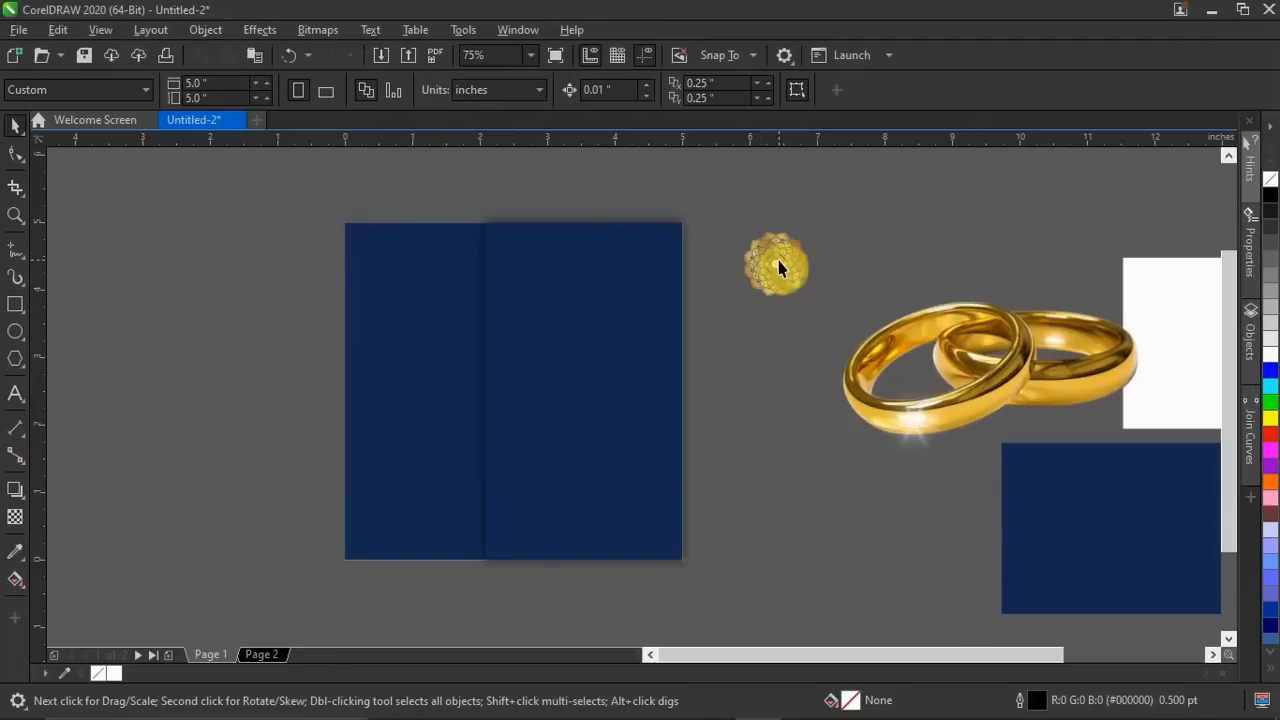
Move the gold mandala image to the empty area left of the page.
scroll(776, 264, up, 2)
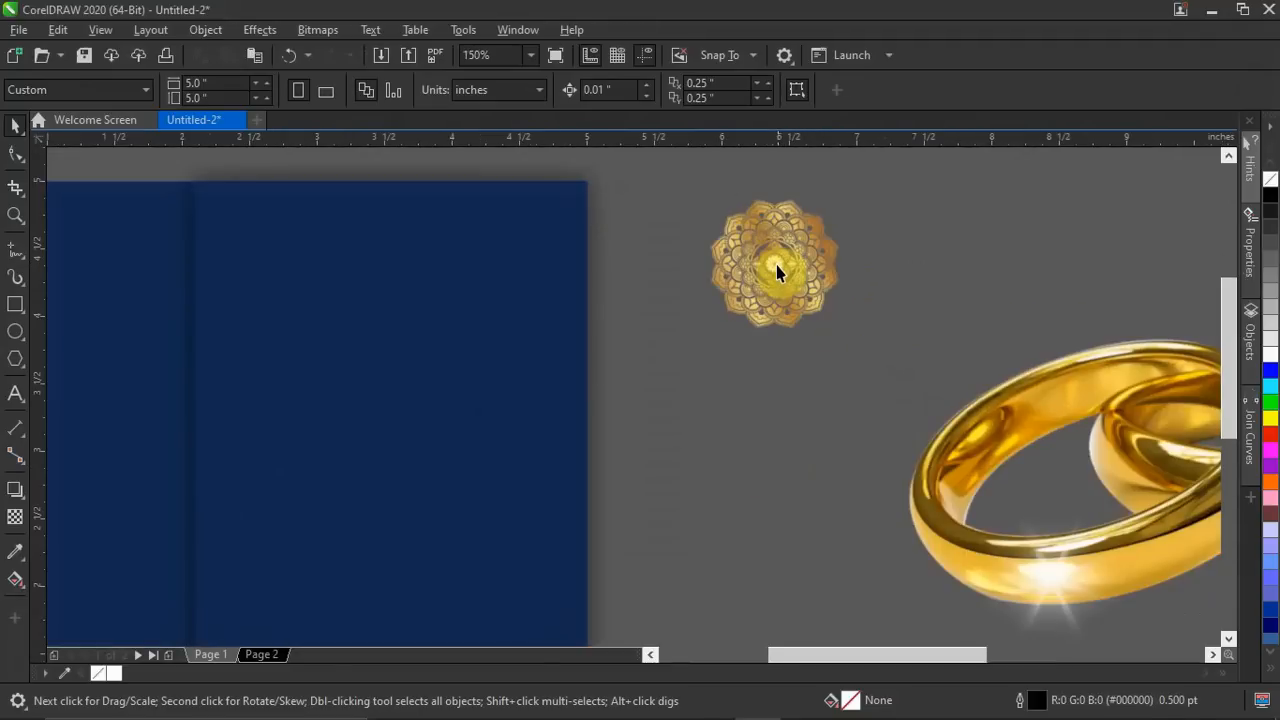
scroll(786, 260, down, 2)
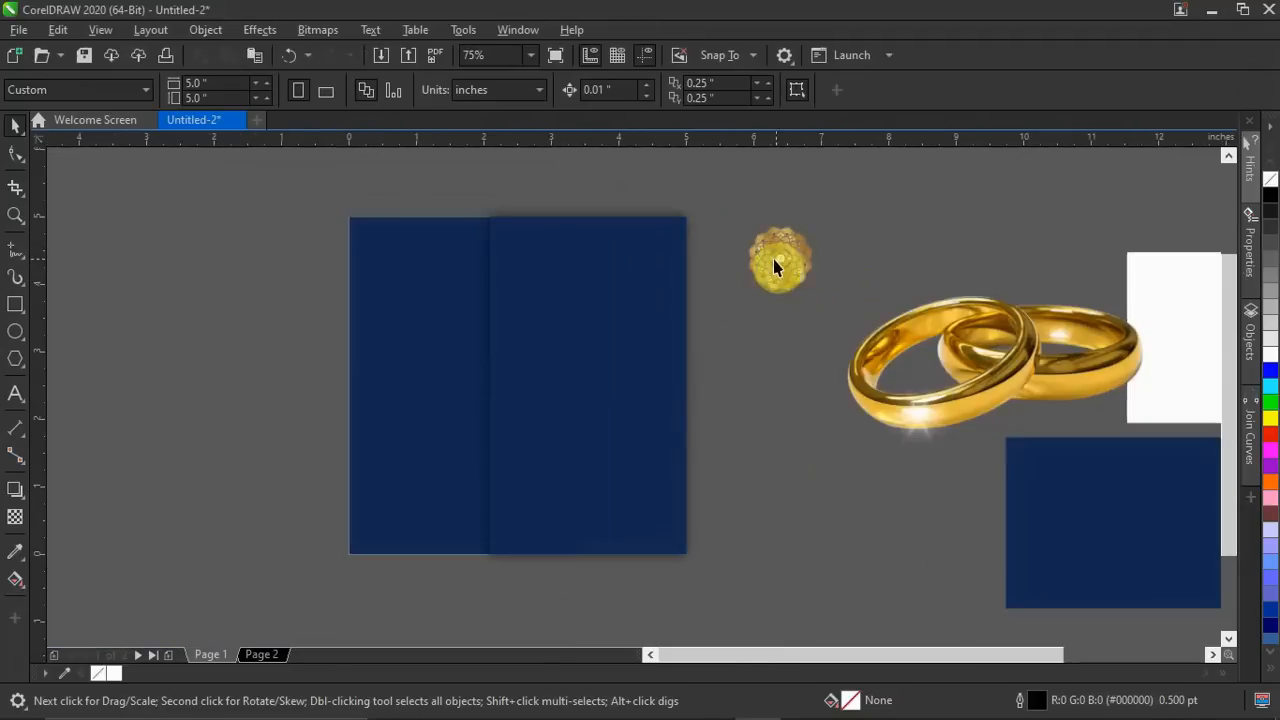
drag(350, 350, 263, 331)
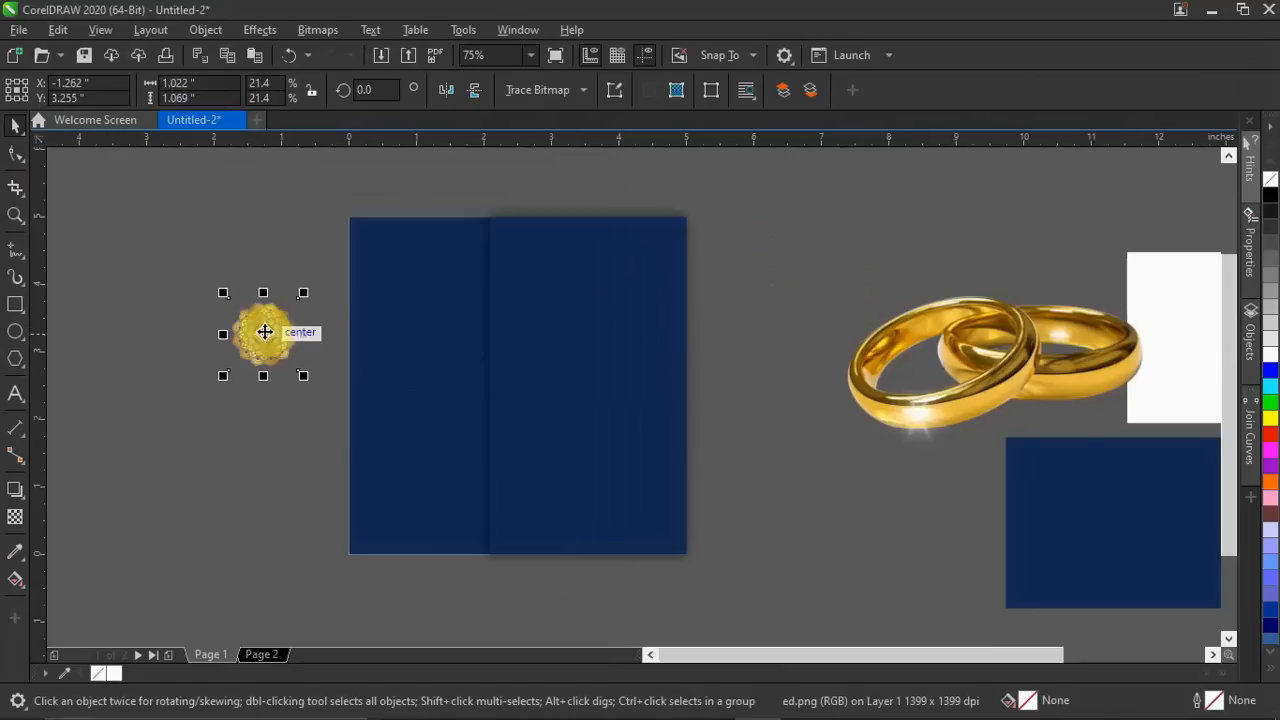
Place two copies of the gold mandala in the empty area beside the original, left of the page.
scroll(259, 332, up, 4)
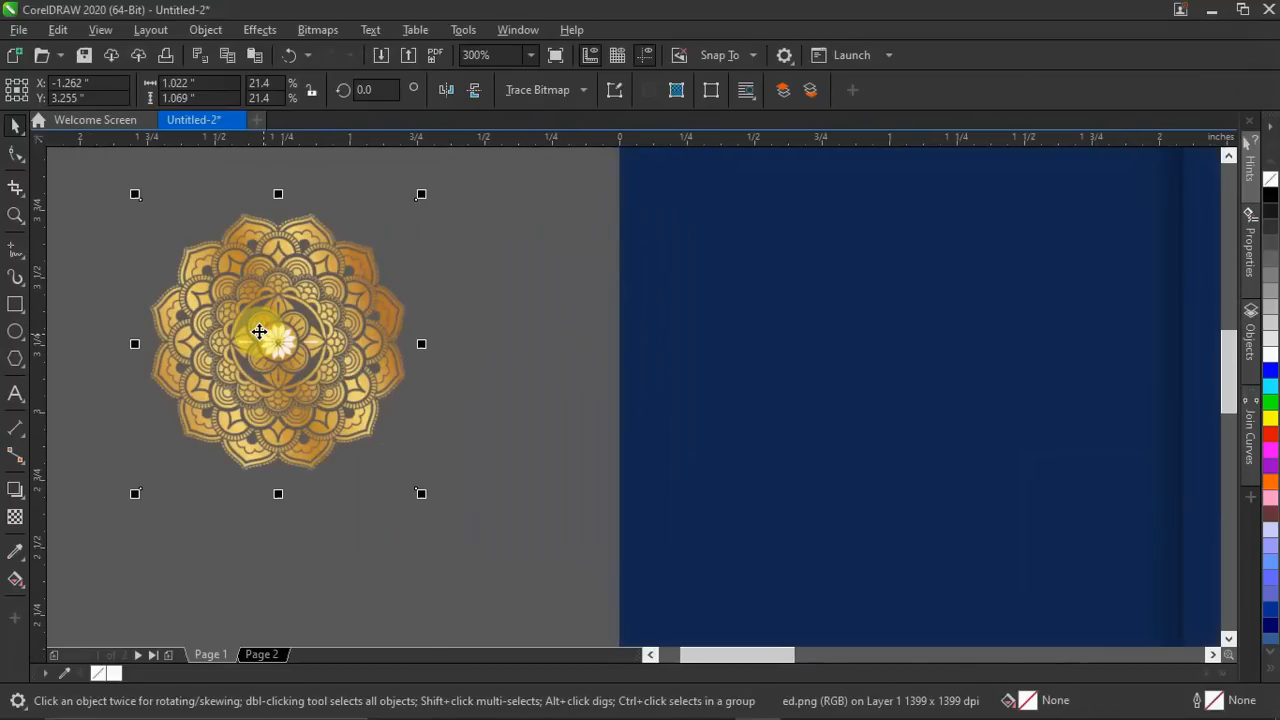
scroll(262, 334, down, 2)
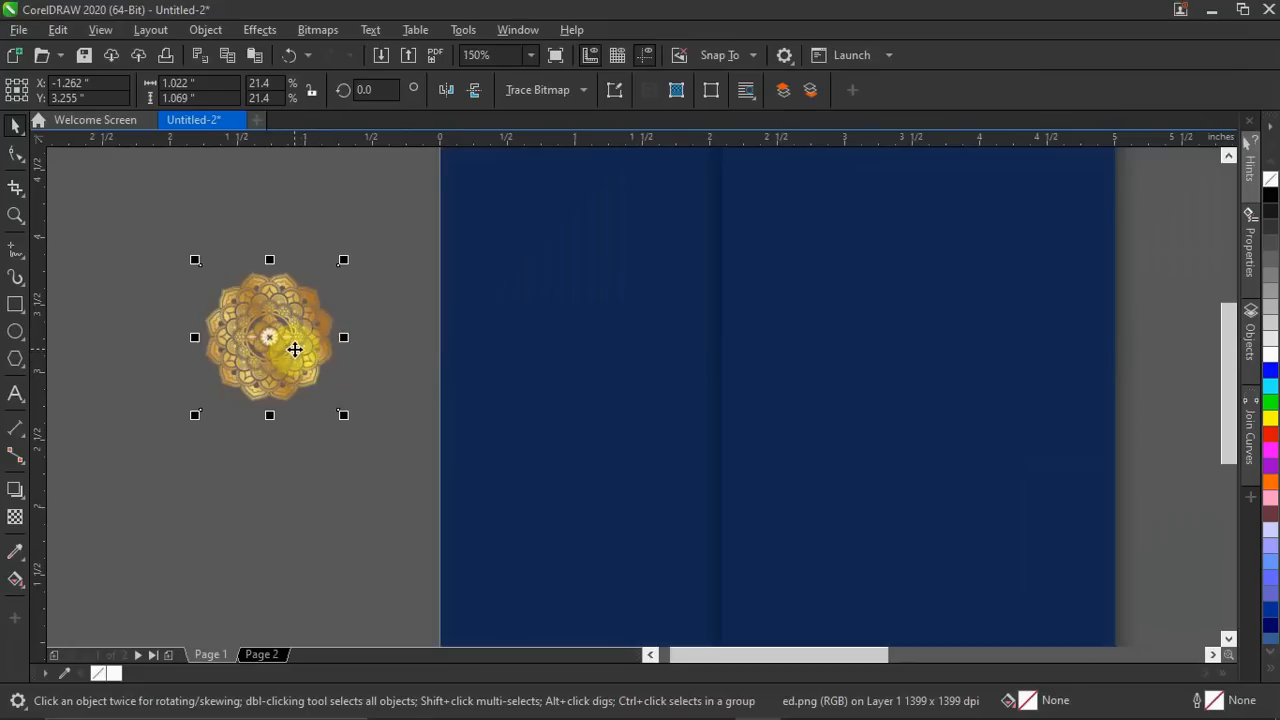
scroll(294, 349, down, 1)
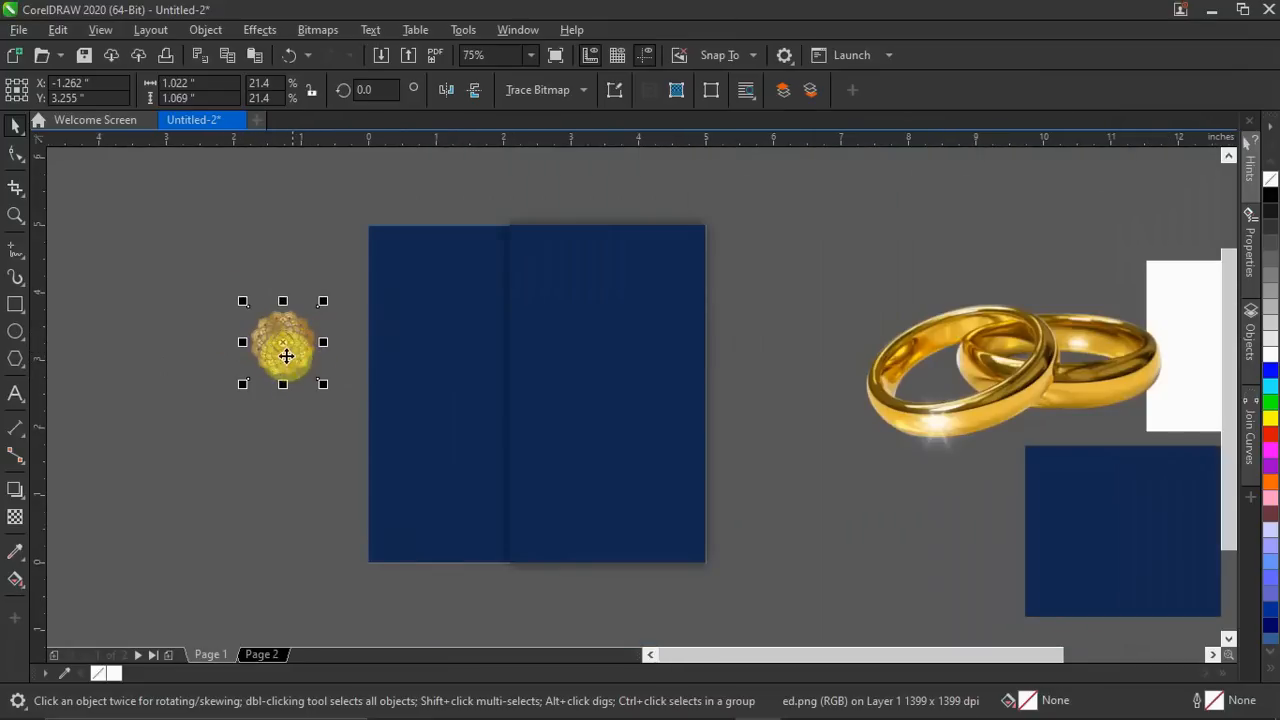
drag(286, 356, 166, 427)
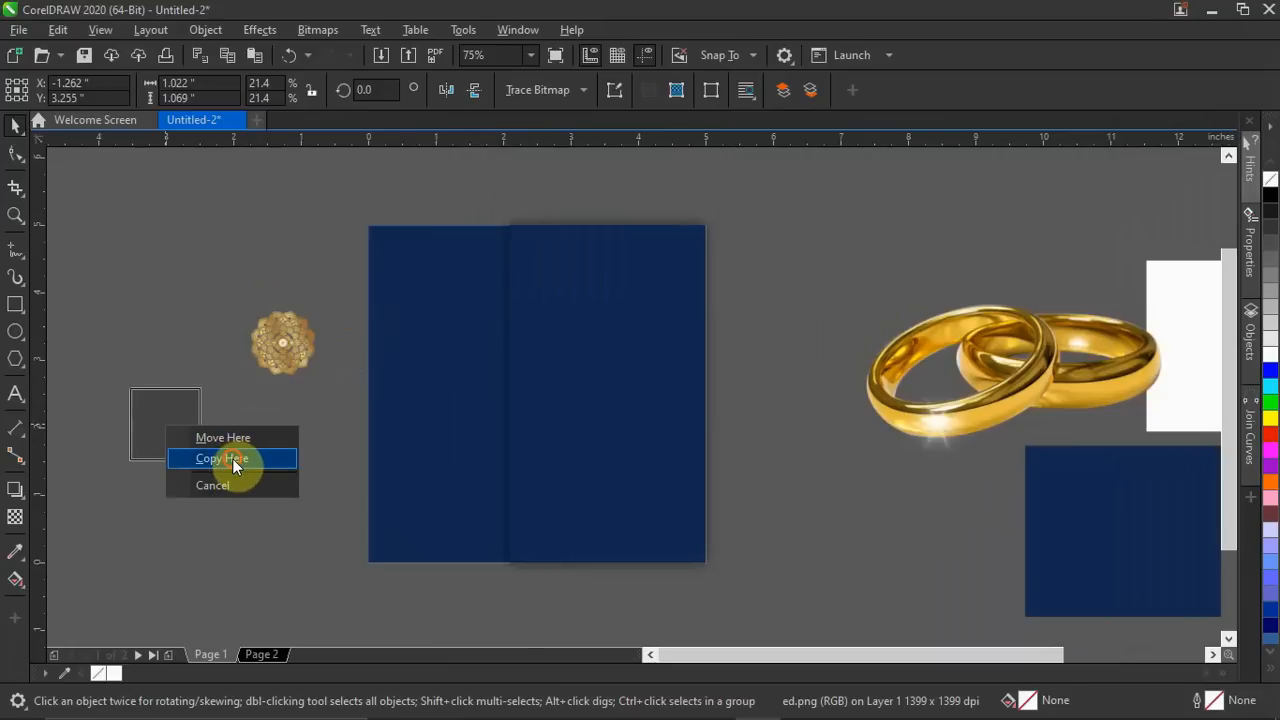
click(232, 458)
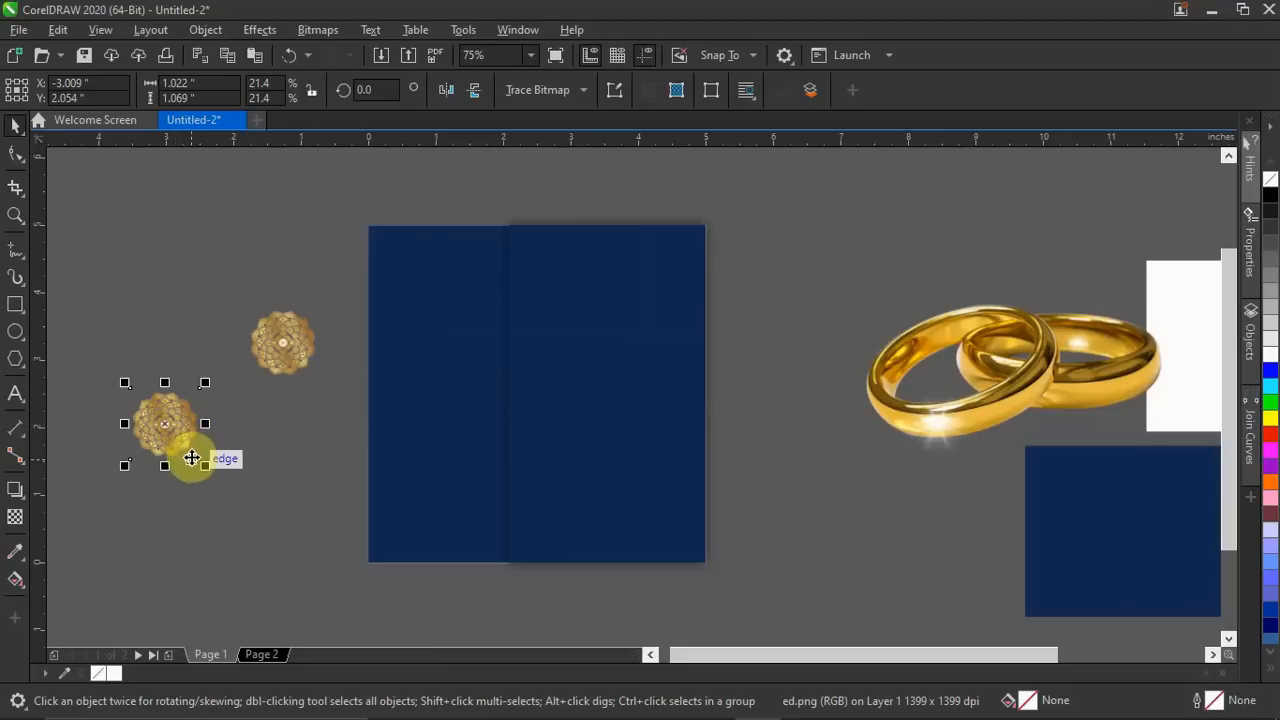
key(ctrl+r)
drag(70, 507, 206, 348)
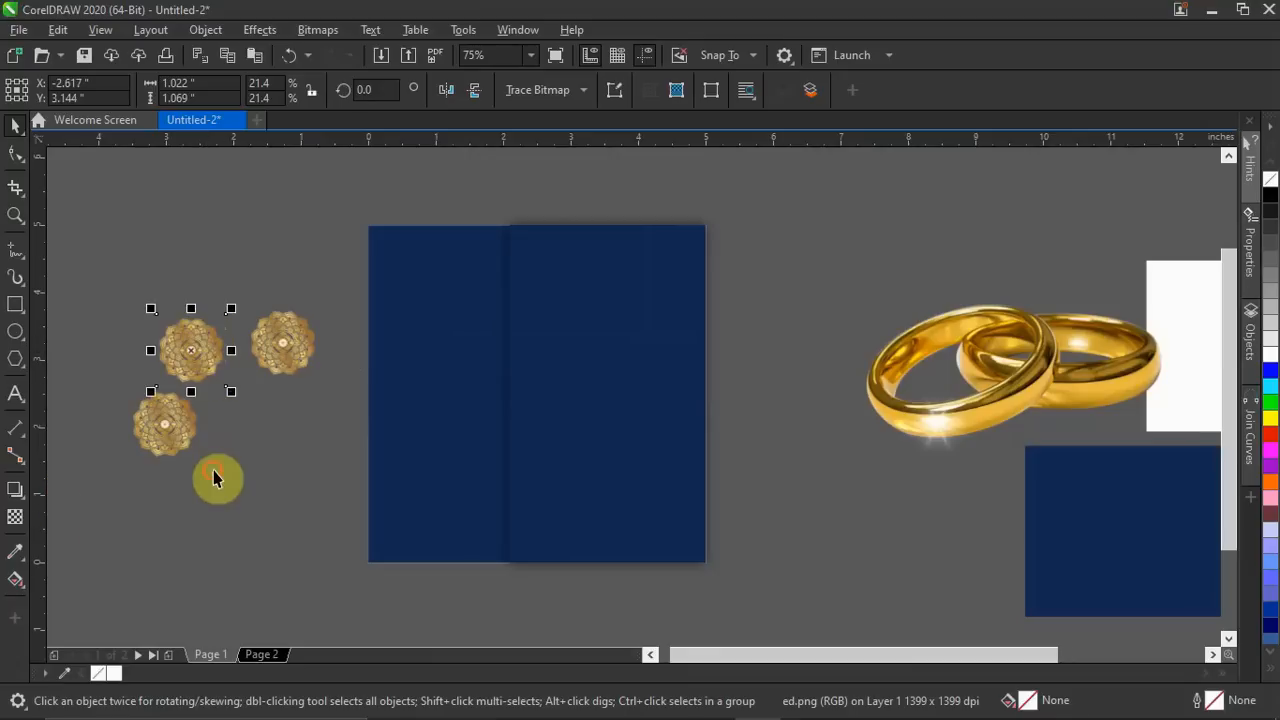
click(214, 476)
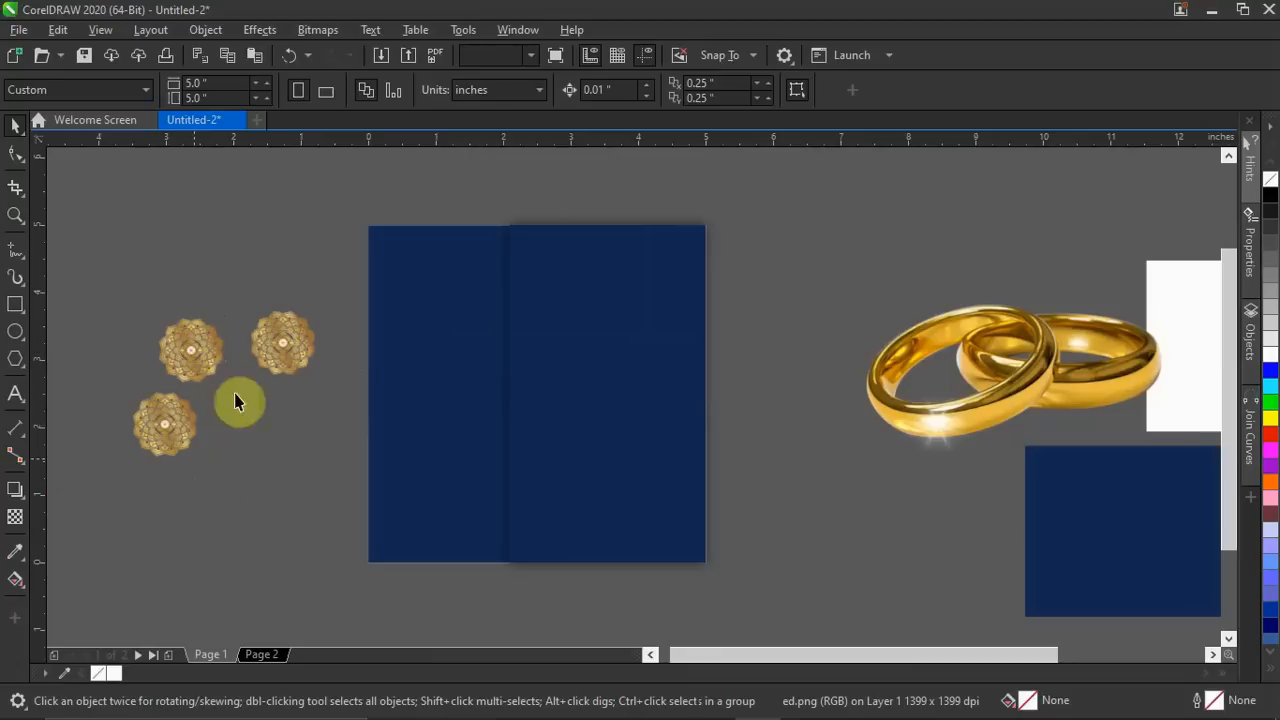
Enlarge the original gold mandala to about 4.97 × 5.2 inches over the card's left part, then deselect it.
click(284, 360)
drag(318, 381, 594, 603)
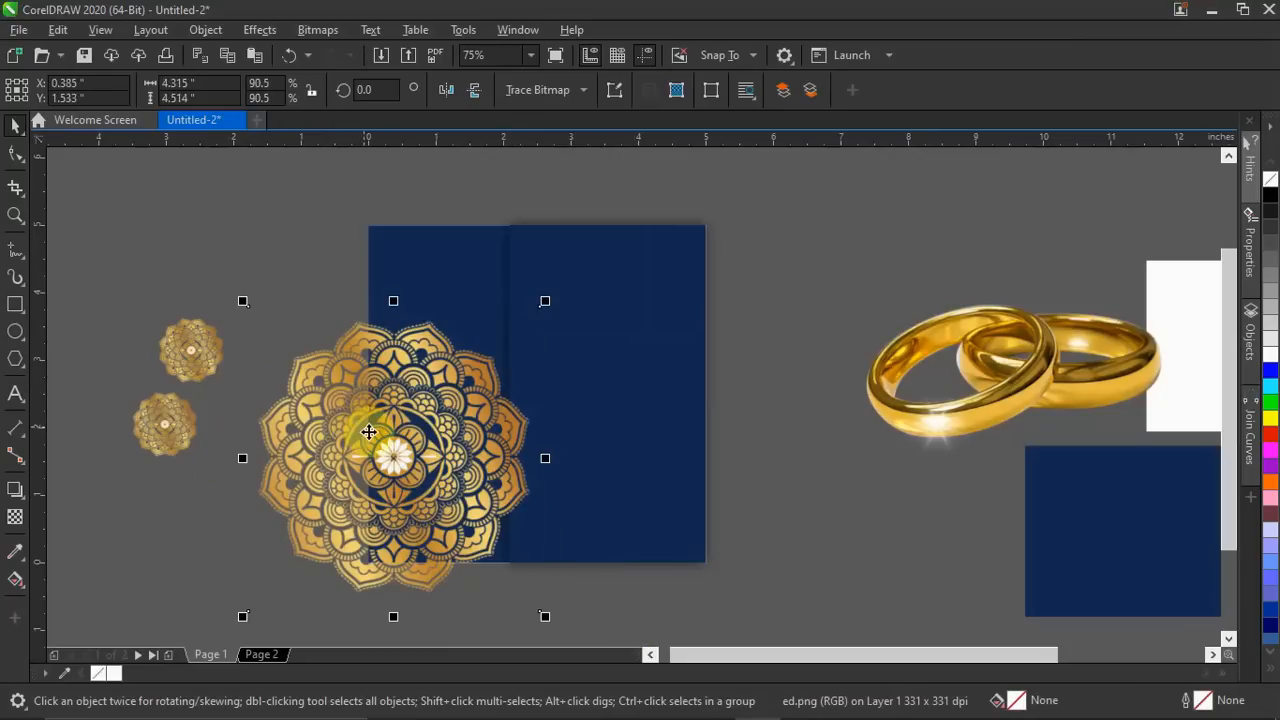
click(369, 434)
click(392, 457)
drag(392, 457, 355, 353)
drag(217, 218, 103, 174)
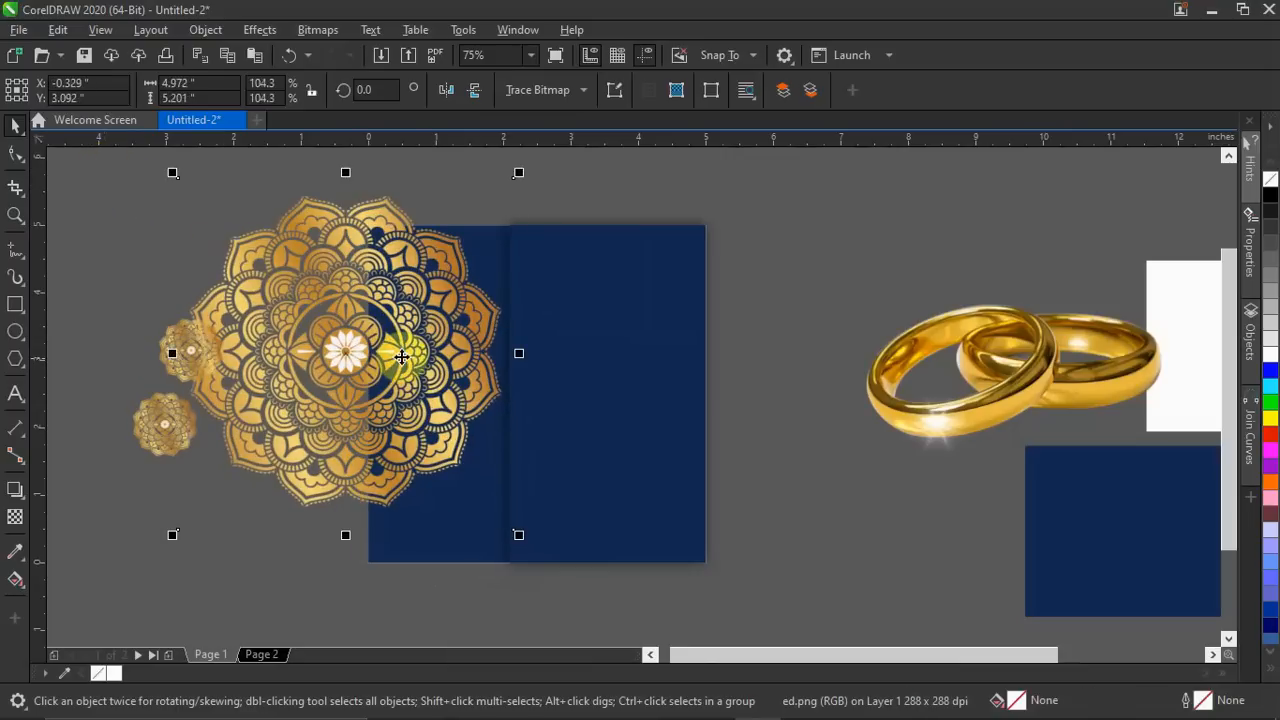
click(338, 357)
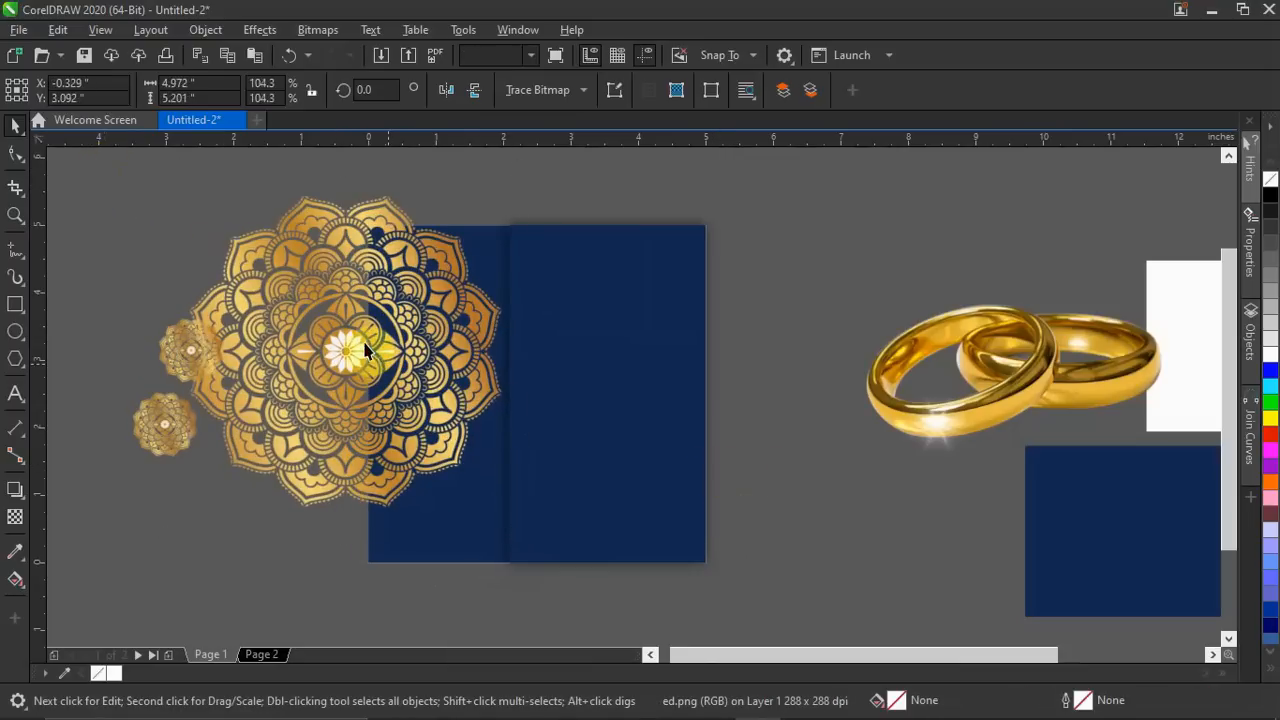
key(Escape)
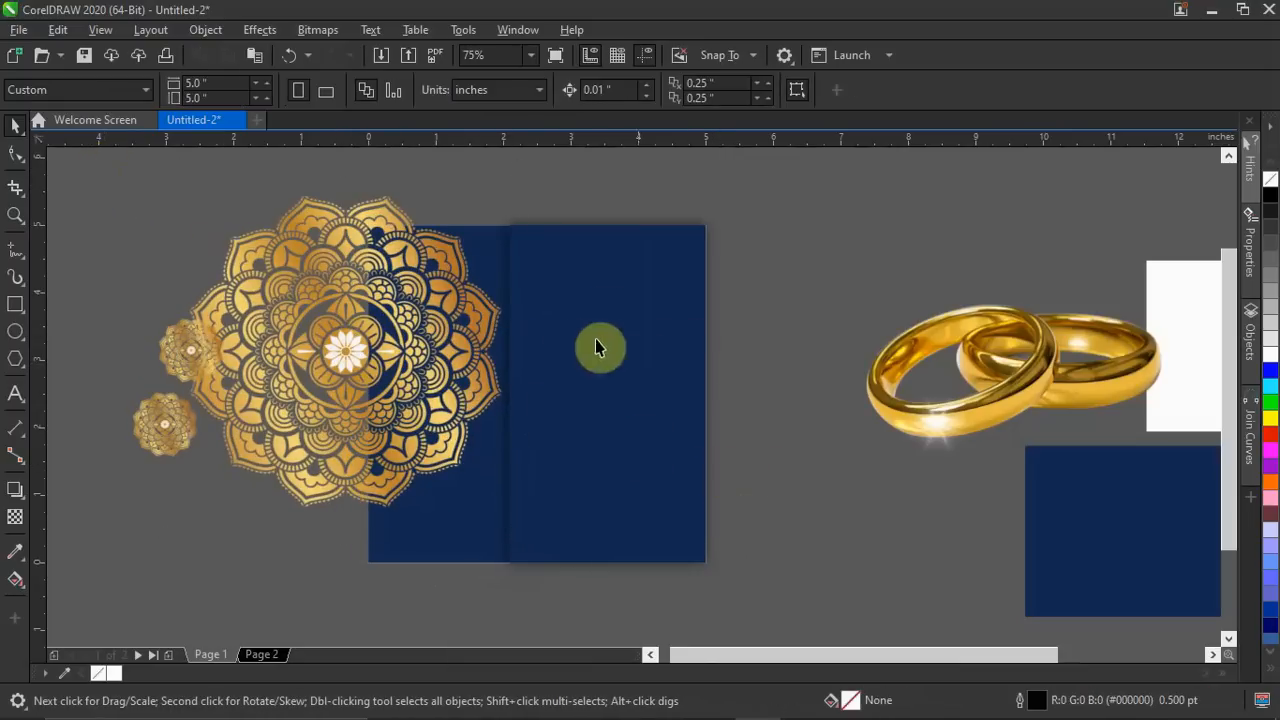
click(356, 353)
drag(356, 353, 617, 361)
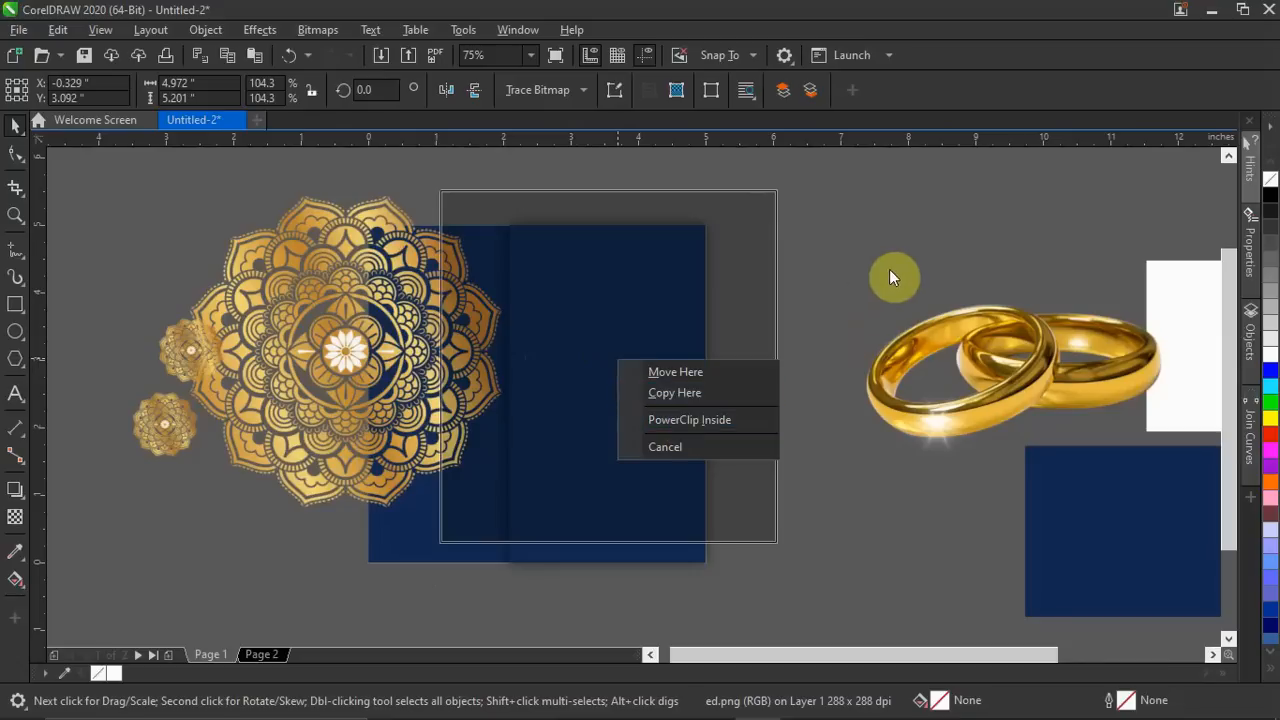
click(258, 408)
PowerClip the large gold mandala inside the right-hand navy rectangle.
right_click(353, 348)
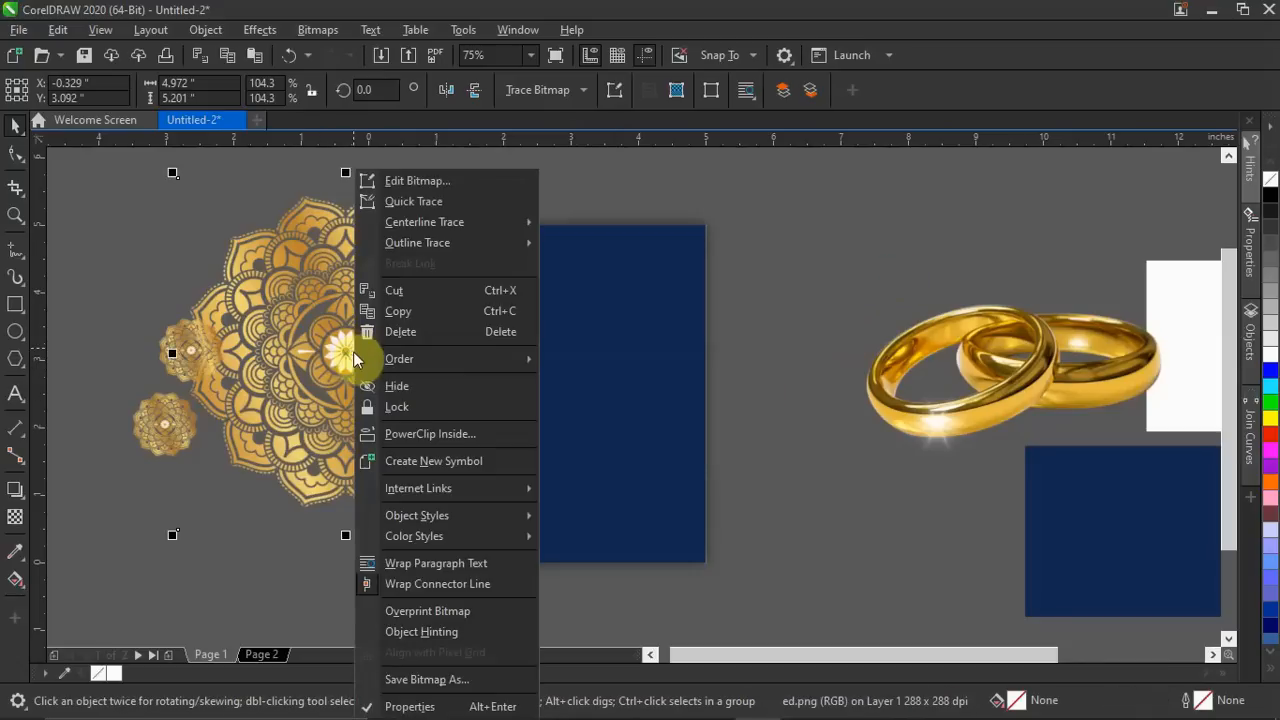
click(429, 433)
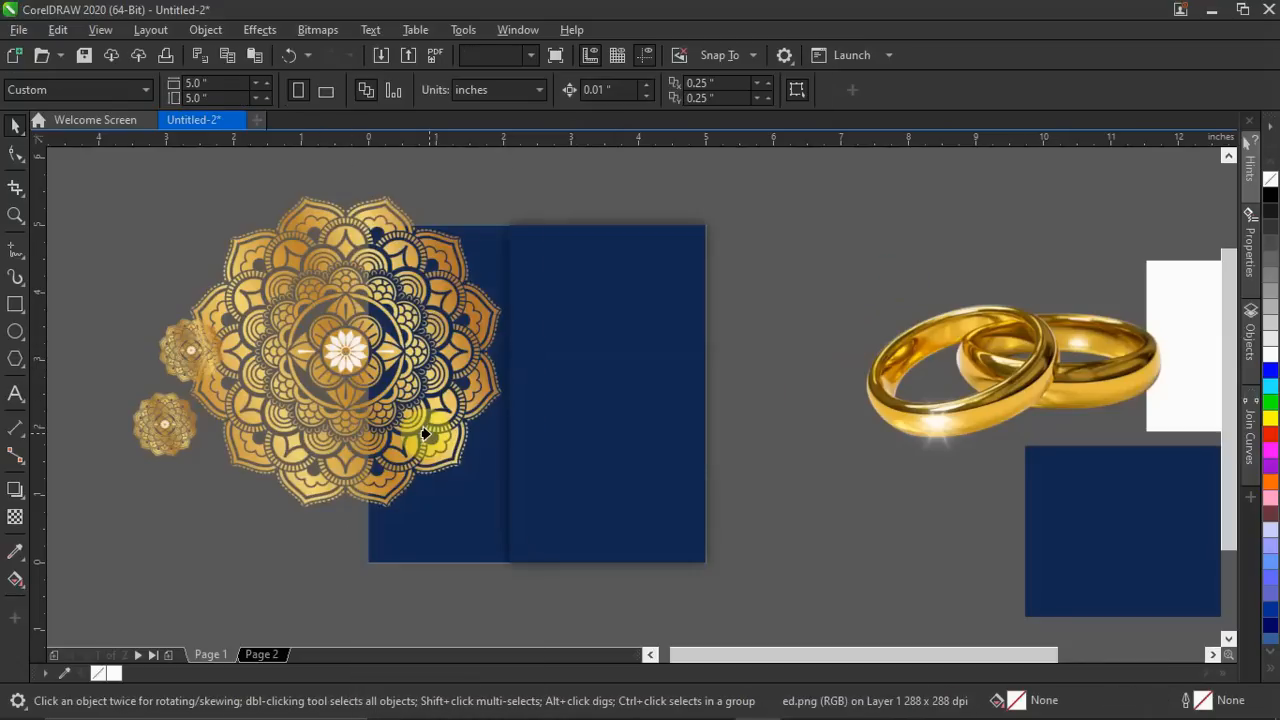
click(613, 412)
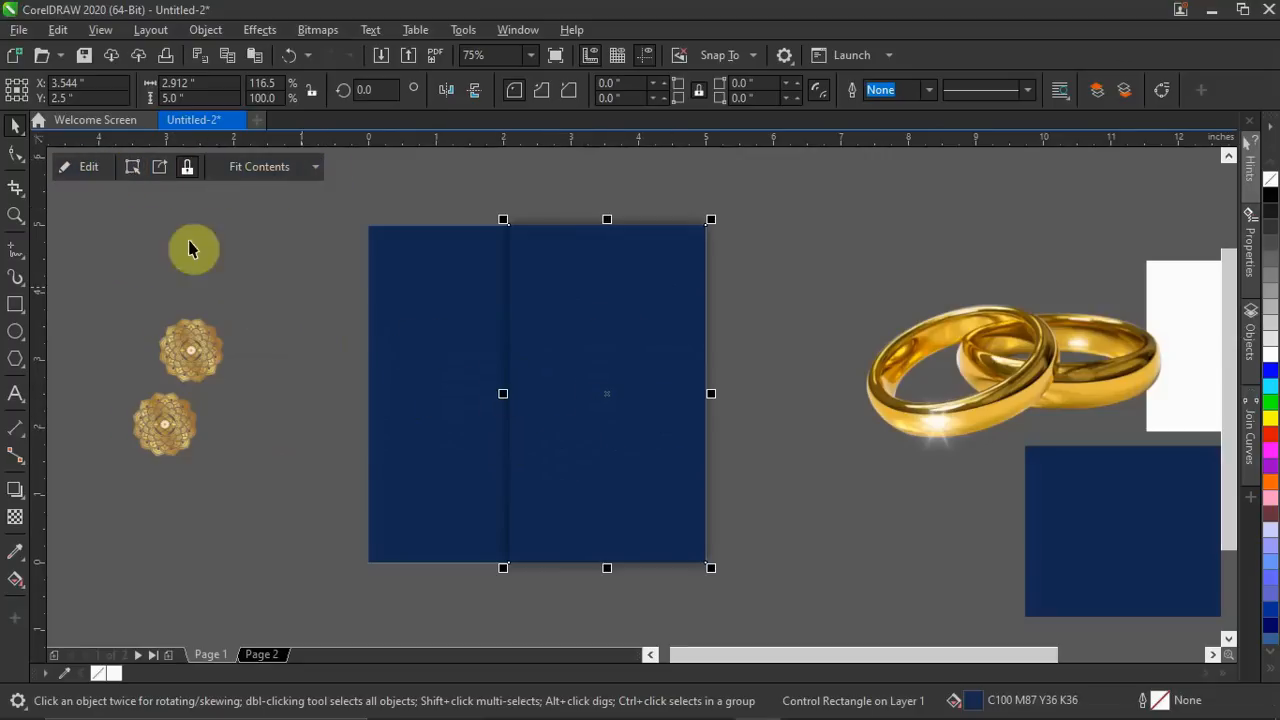
Edit the PowerClip contents, centring the mandala over the right-hand panel and enlarging it to about 7.13 × 7.46 inches.
click(100, 167)
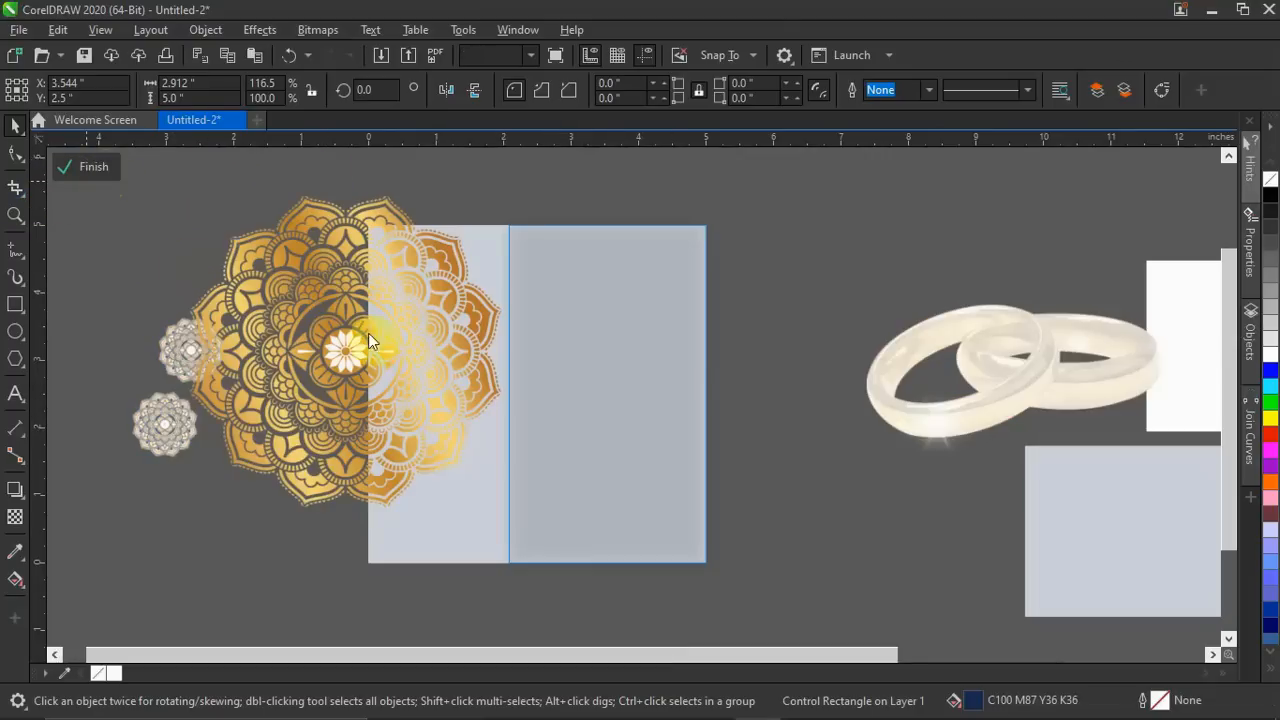
drag(340, 360, 620, 380)
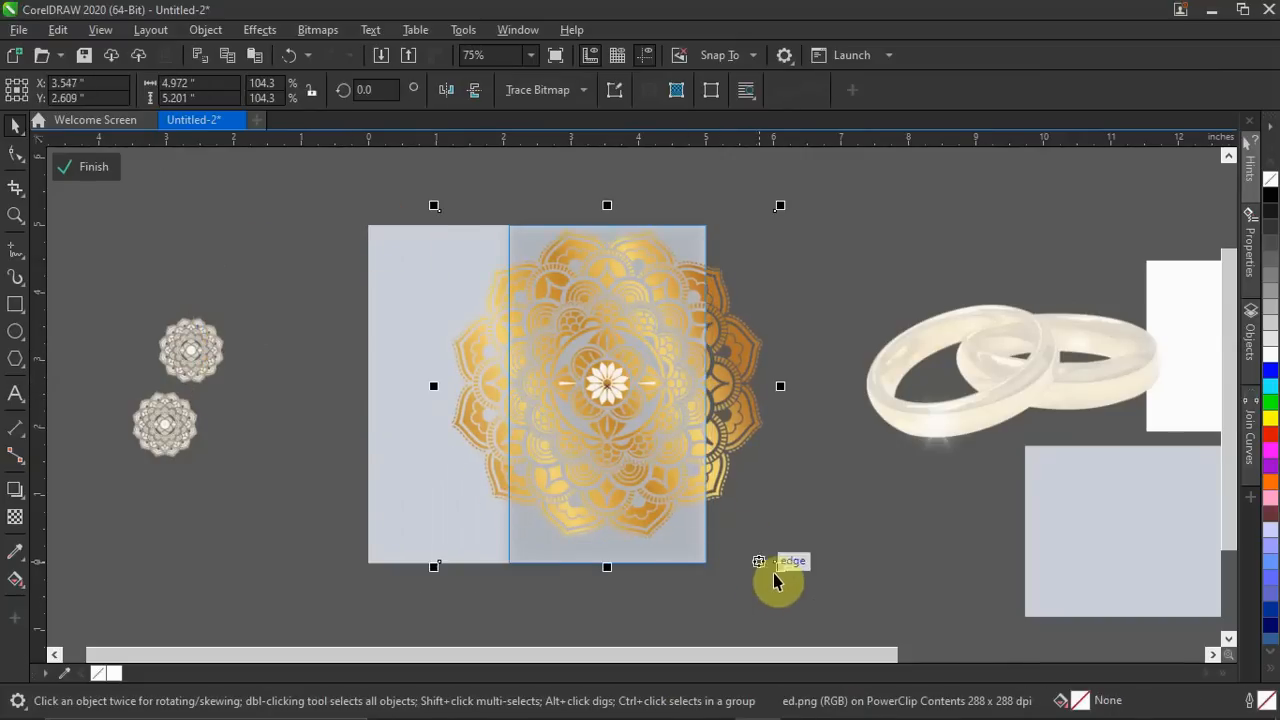
drag(784, 571, 852, 601)
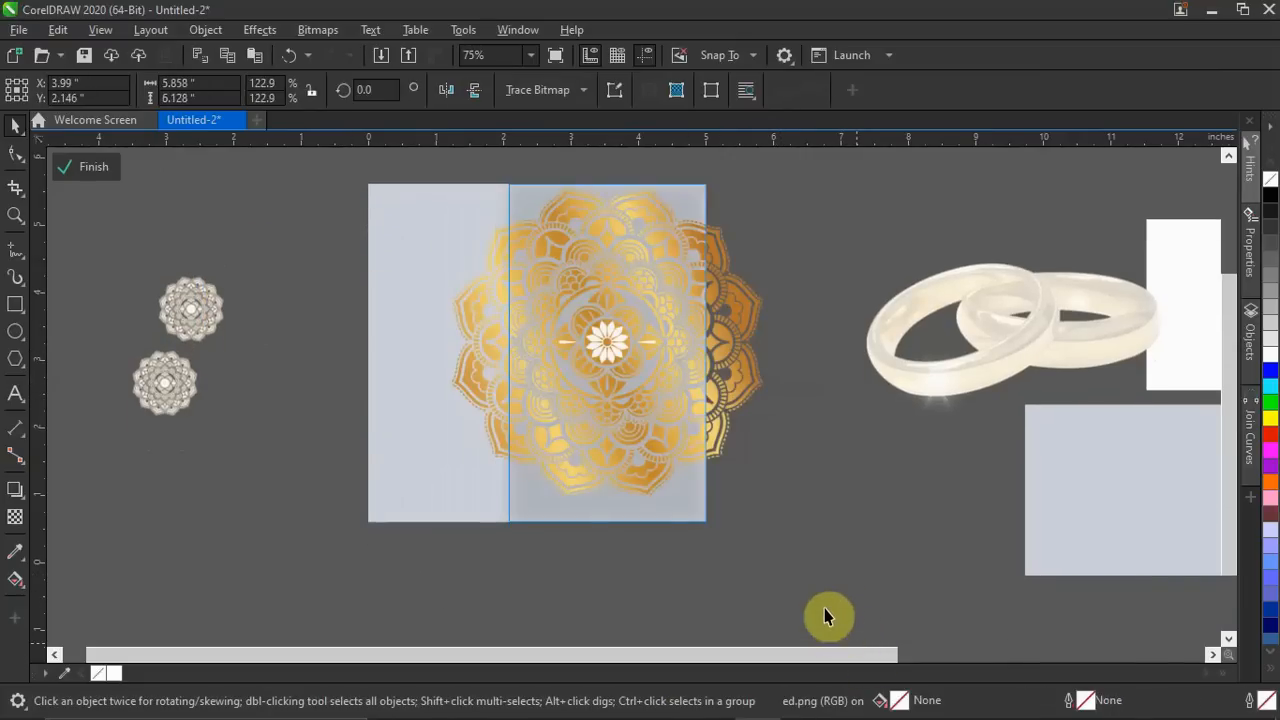
drag(777, 486, 737, 442)
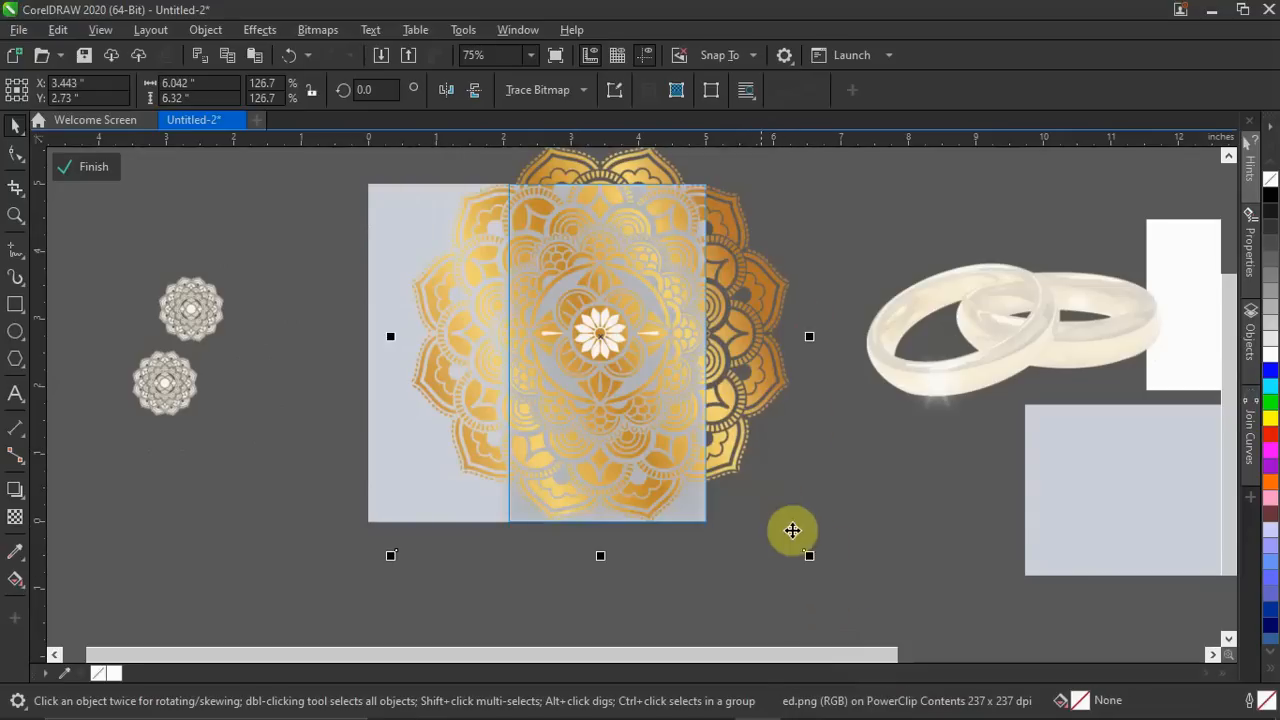
drag(810, 562, 838, 586)
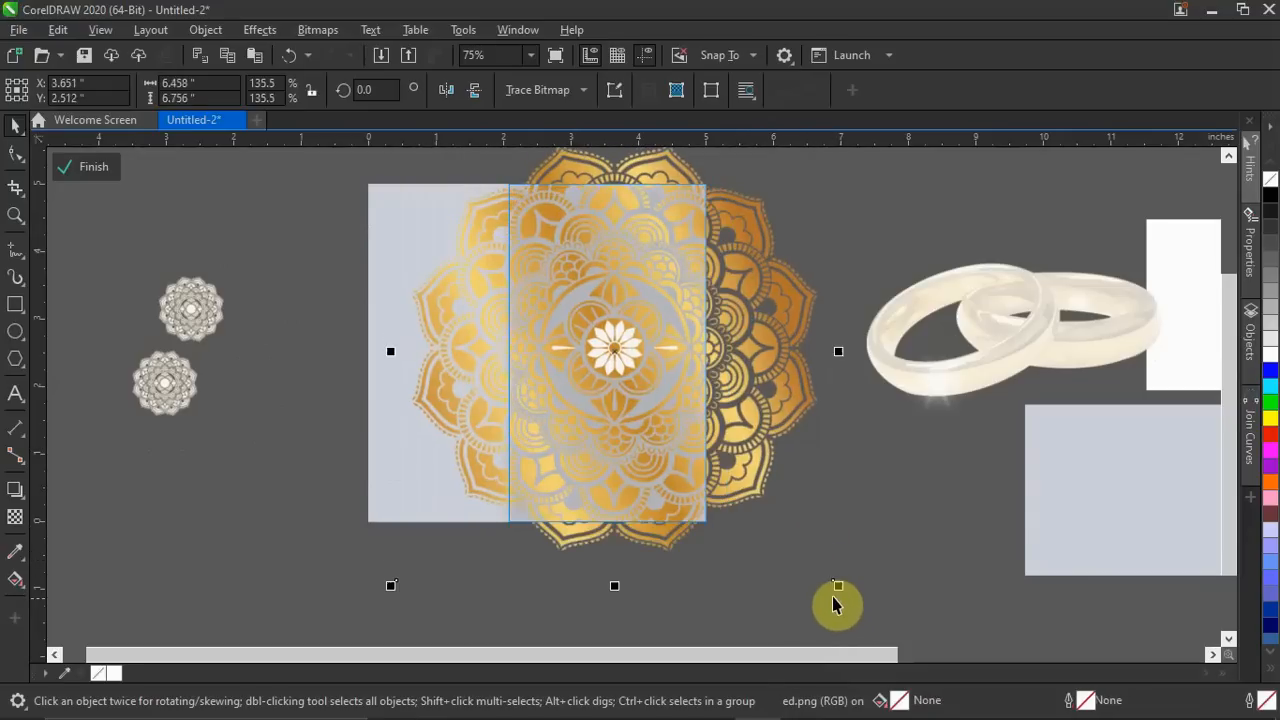
drag(769, 457, 758, 453)
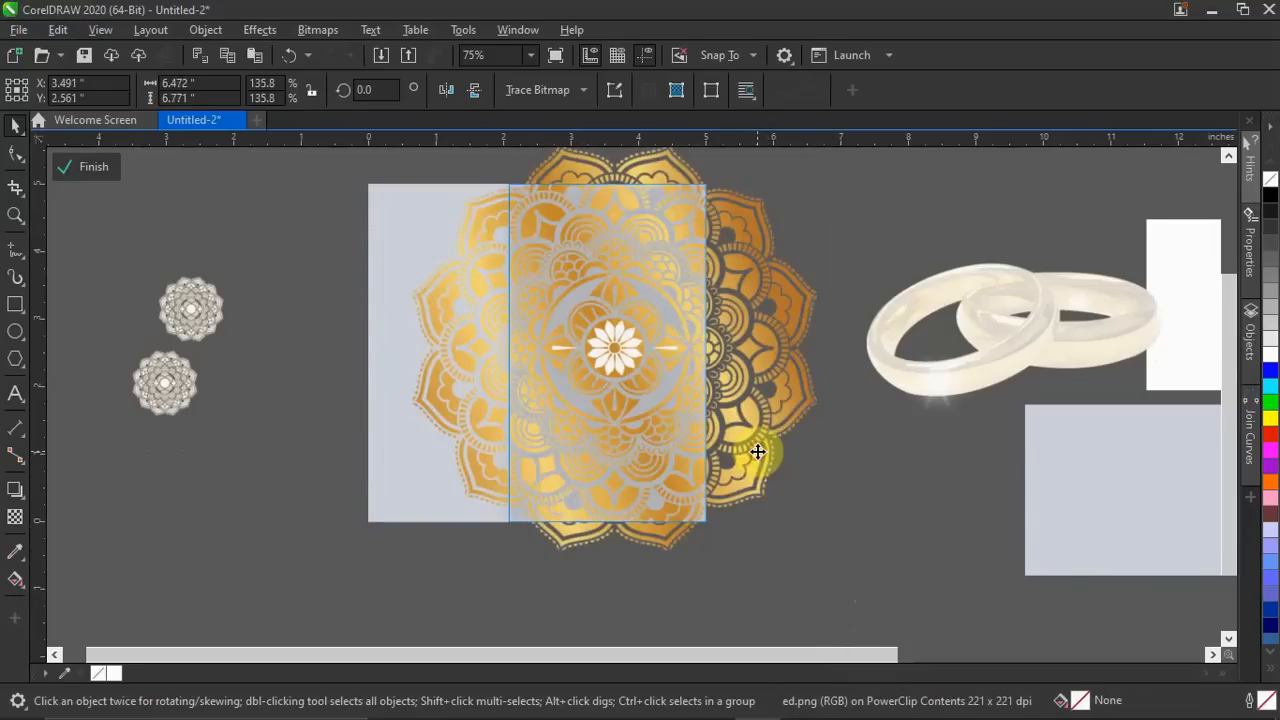
drag(828, 582, 872, 628)
drag(787, 492, 770, 468)
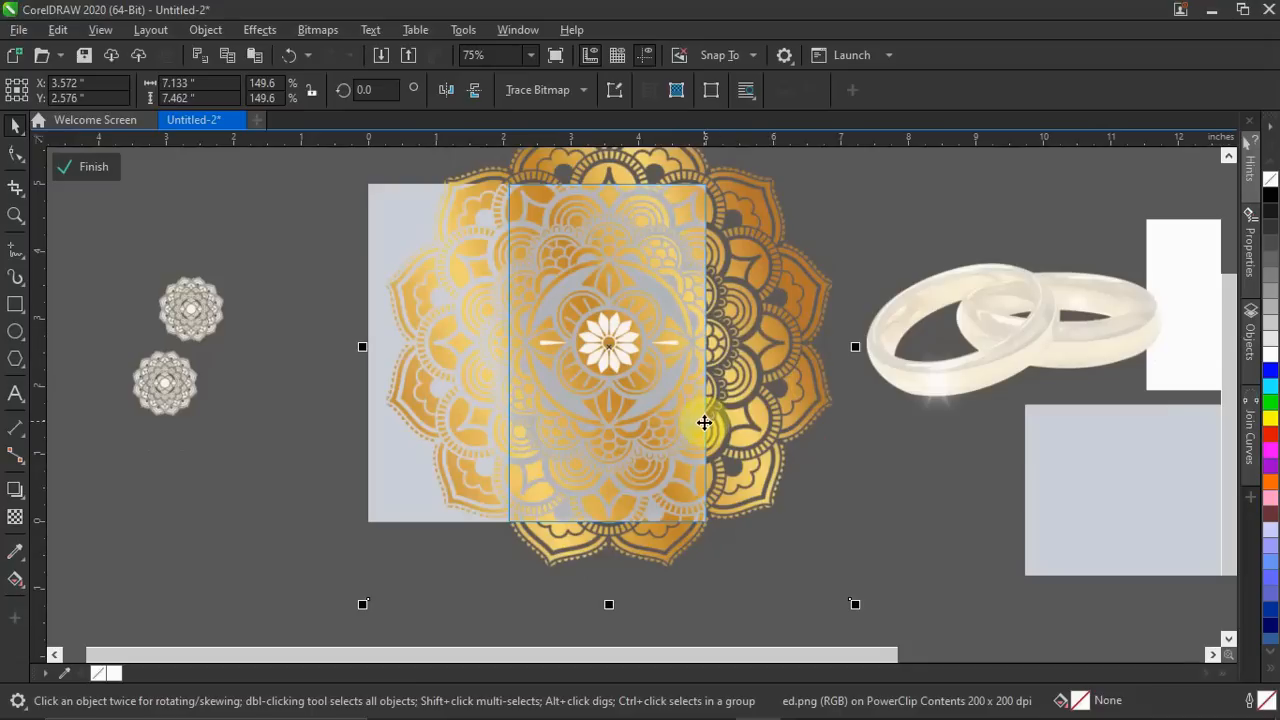
Apply a uniform transparency of 98 to the clipped mandala and finish editing the PowerClip.
click(15, 517)
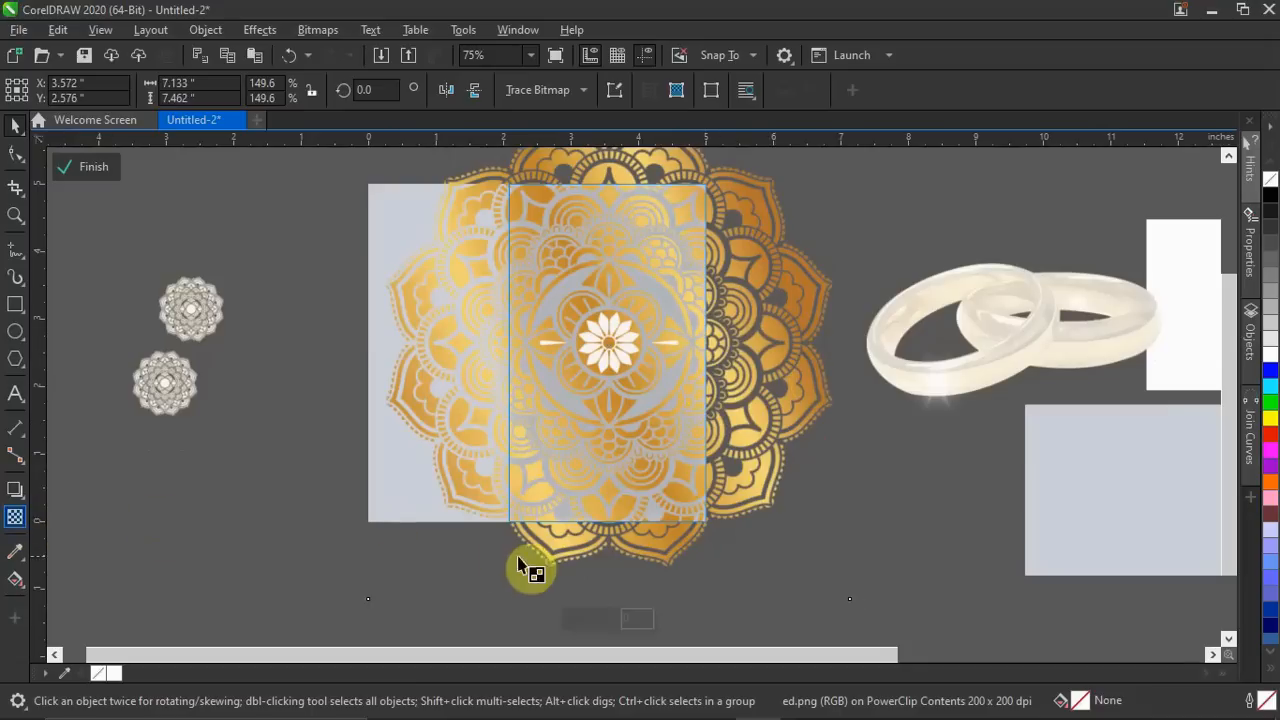
click(632, 617)
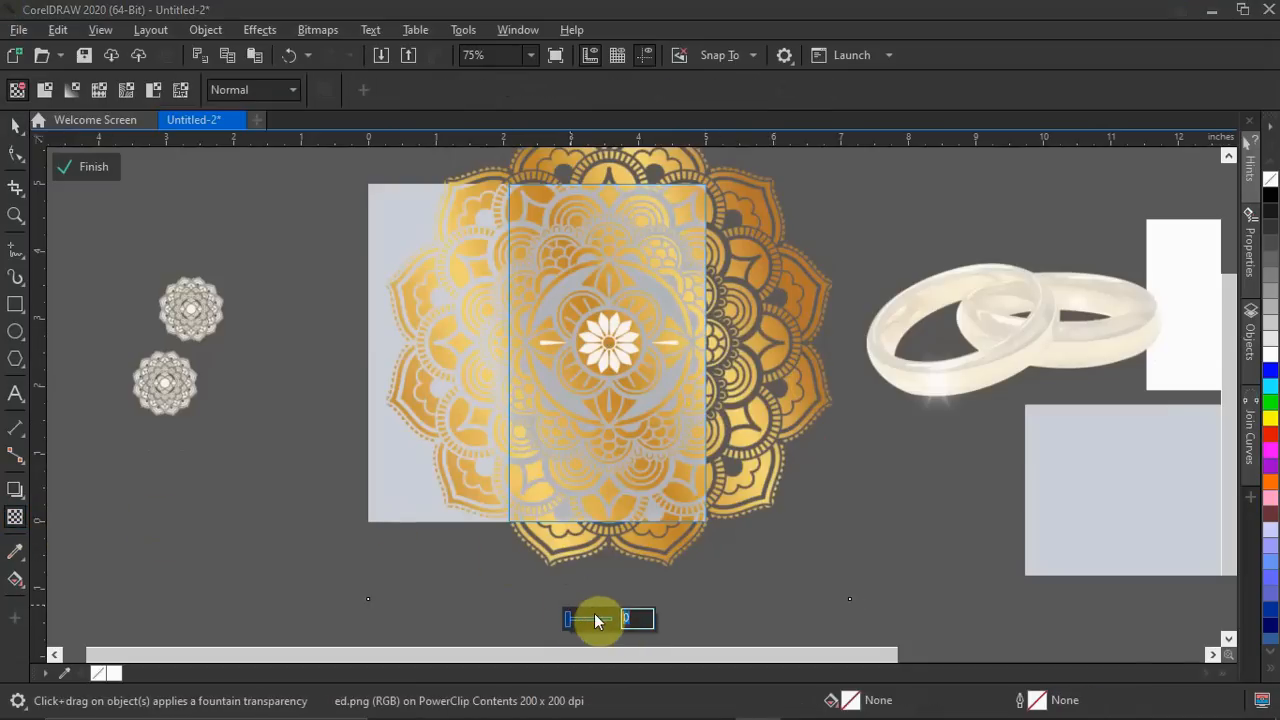
text(98)
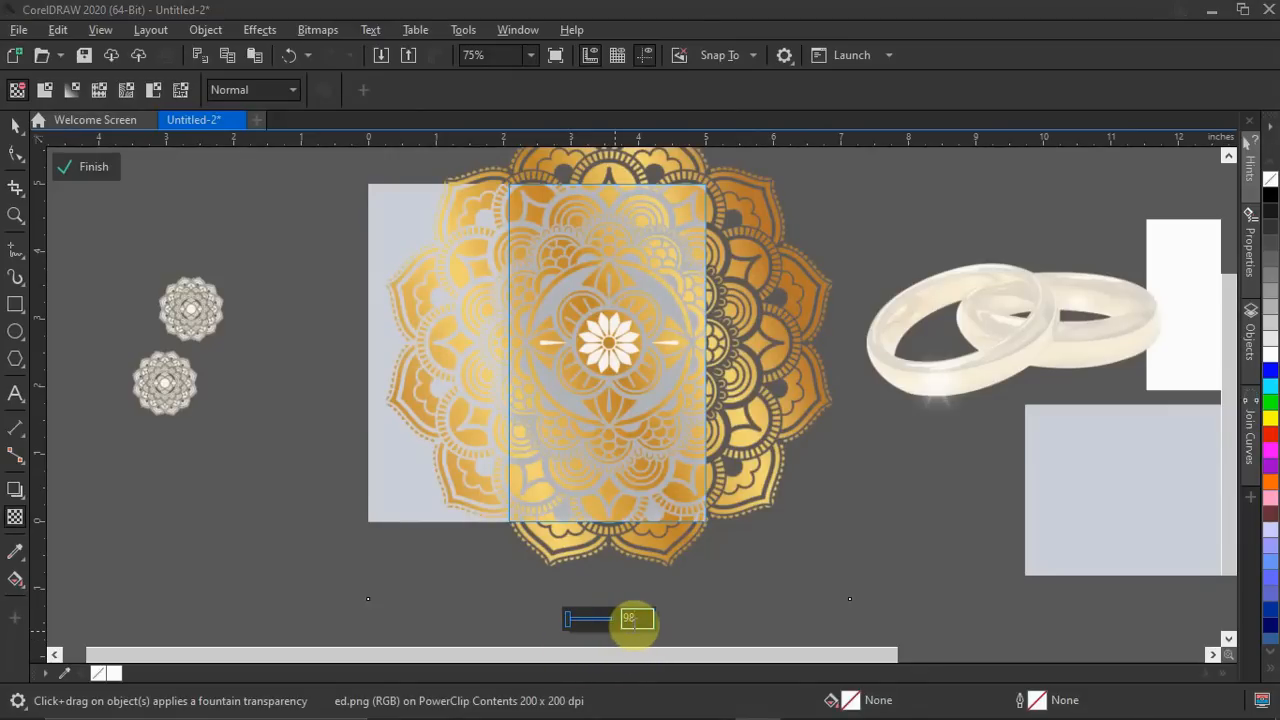
key(Return)
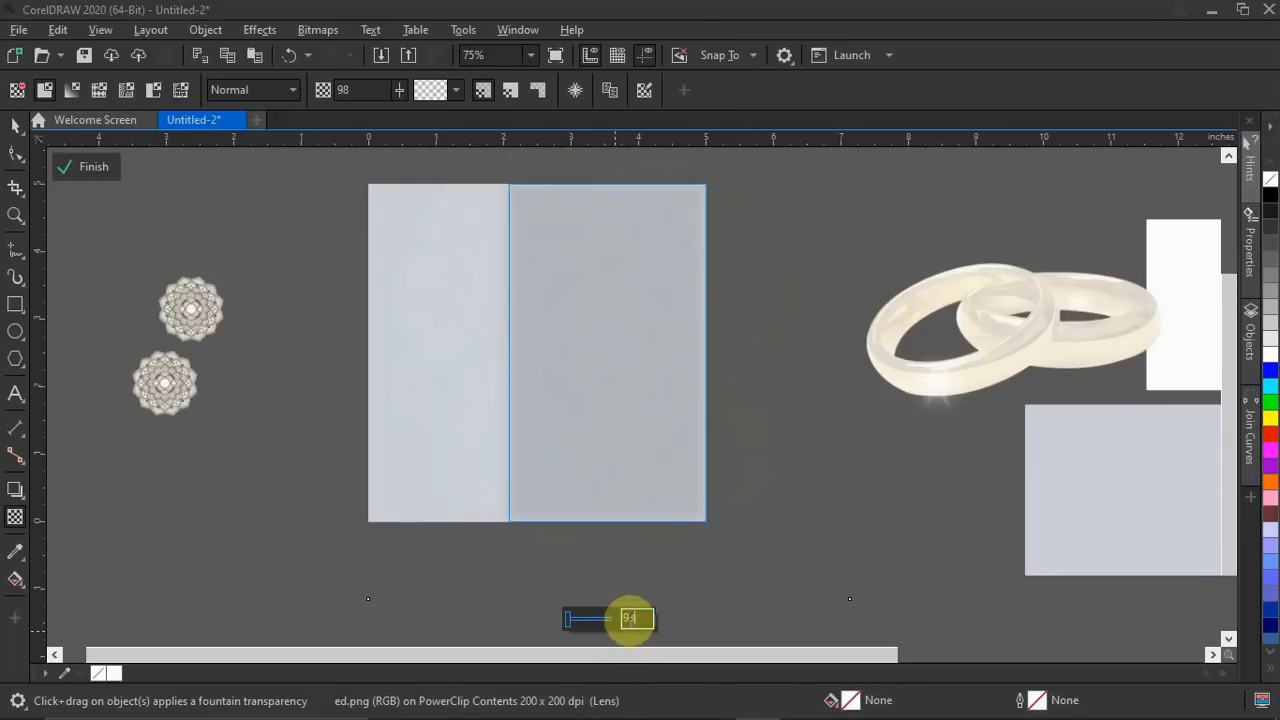
click(69, 167)
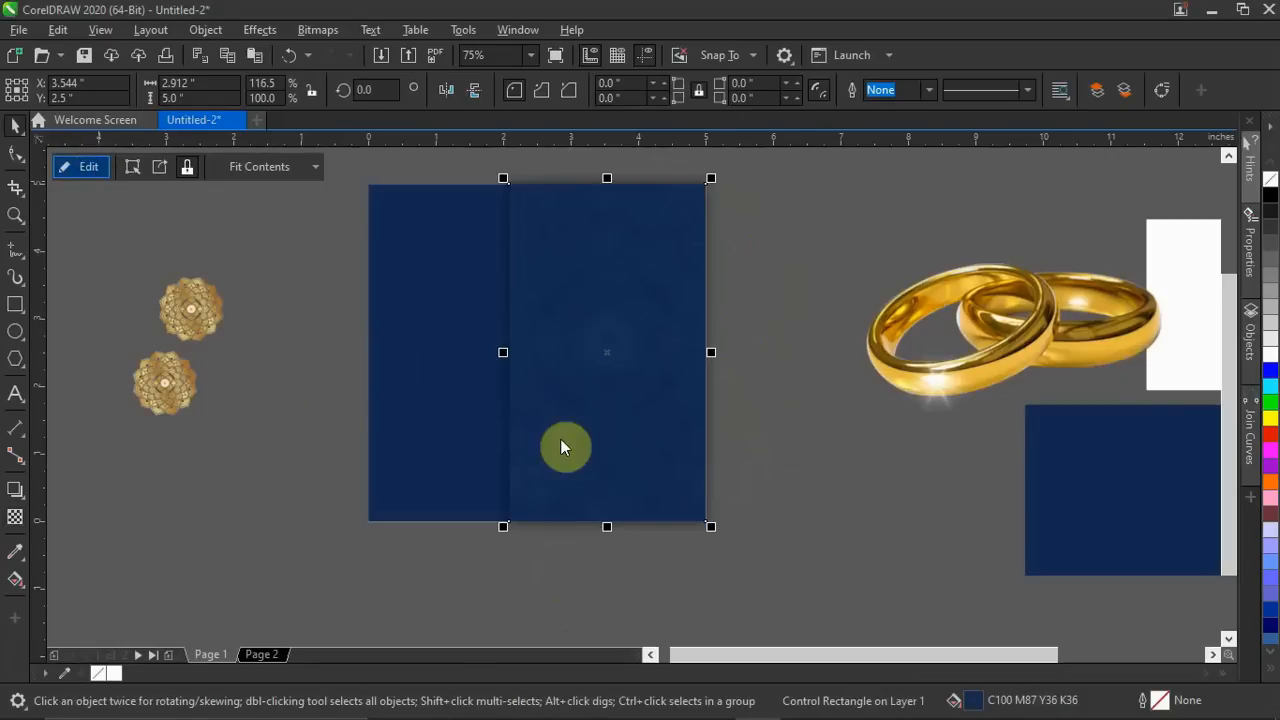
Enlarge the upper small mandala copy to about 2.56 × 2.68 inches and position it left of the card, keeping the navy background in place.
scroll(575, 444, up, 2)
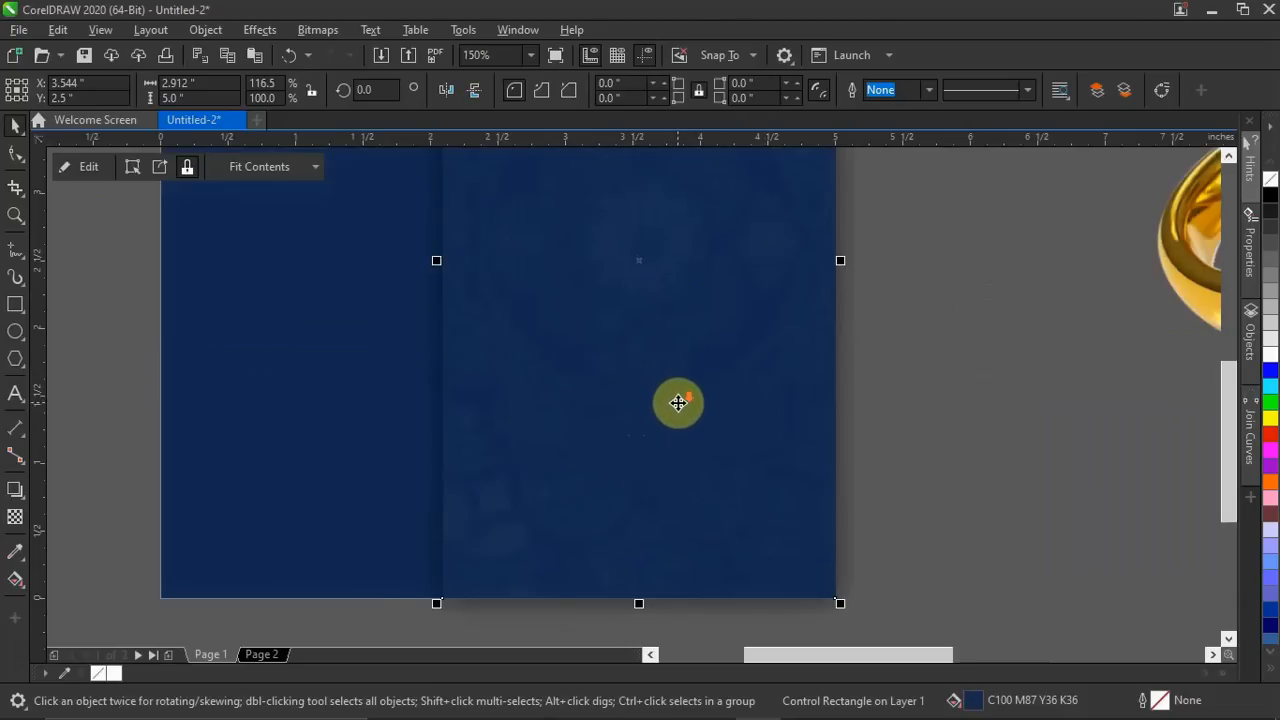
scroll(670, 404, down, 2)
scroll(666, 400, down, 2)
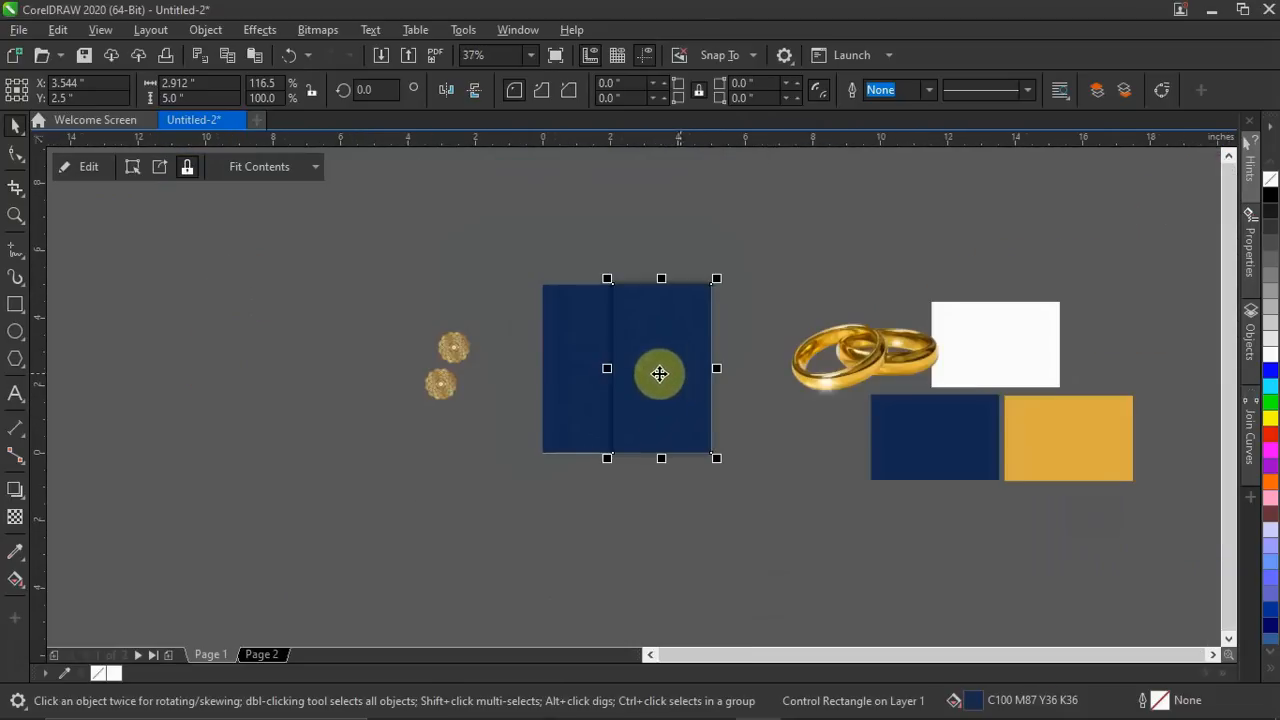
click(448, 367)
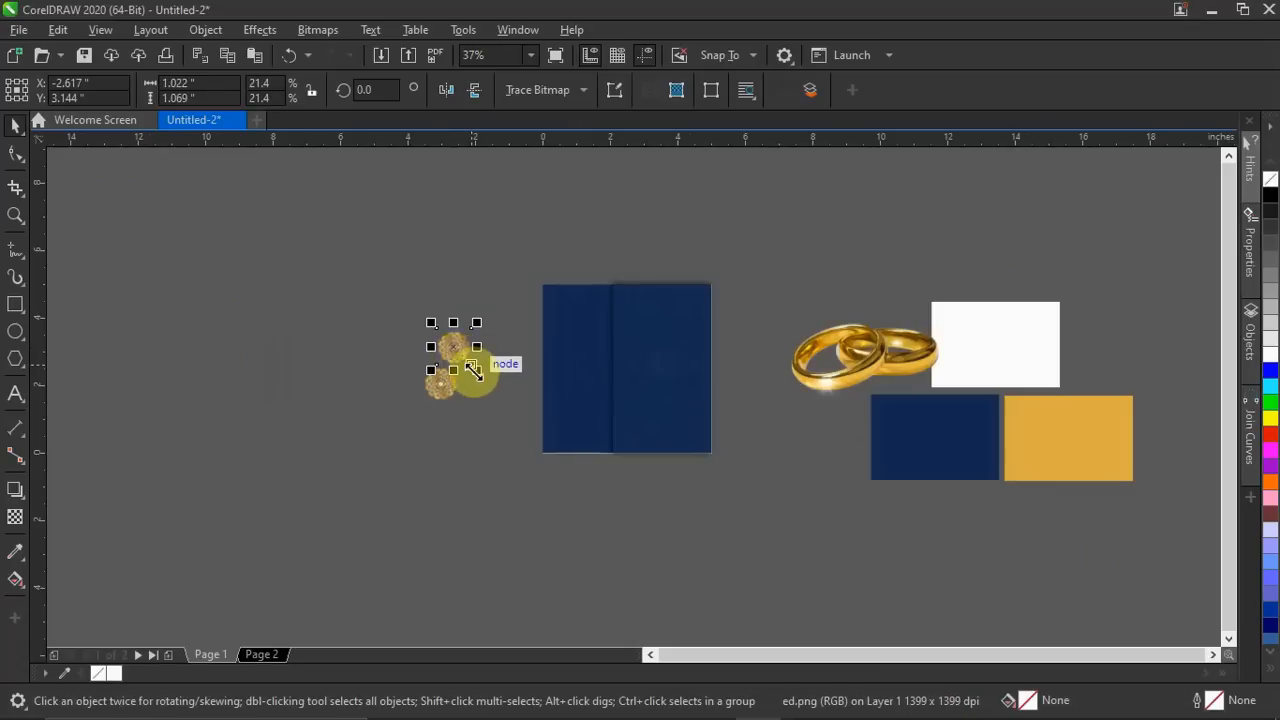
drag(474, 370, 529, 434)
drag(494, 386, 472, 340)
drag(565, 375, 425, 434)
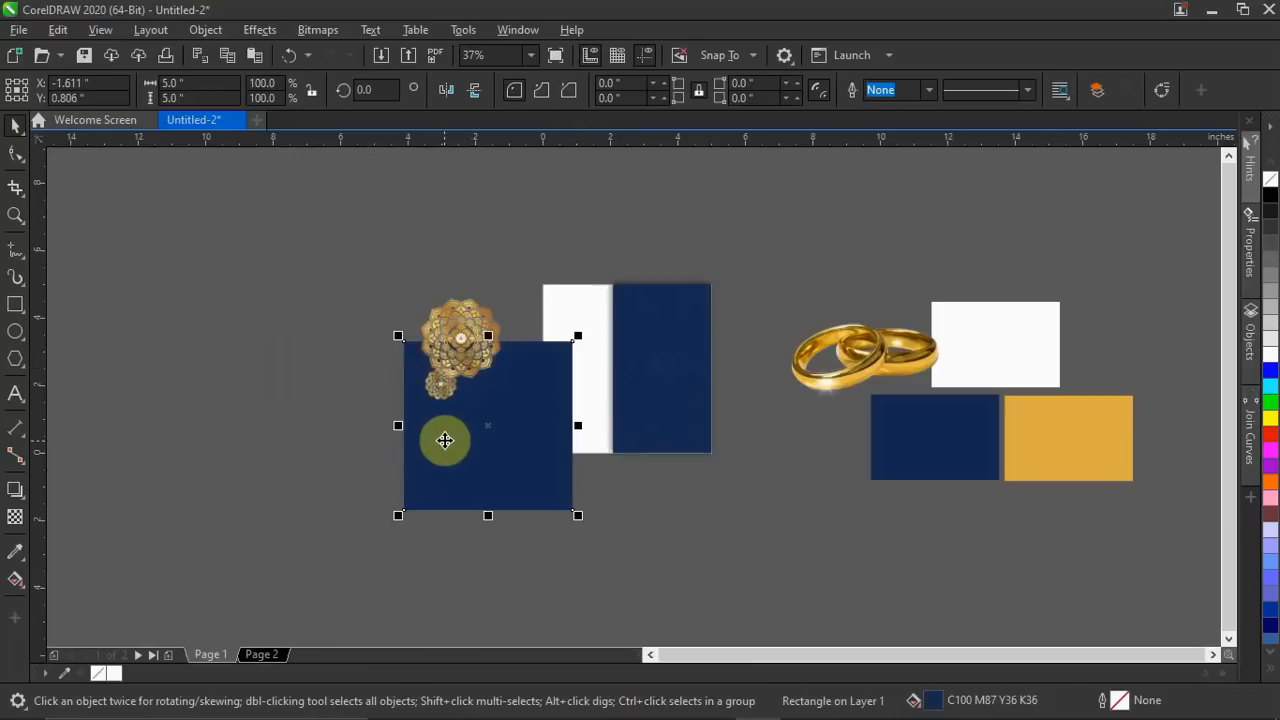
key(ctrl+z)
PowerClip the enlarged mandala copy inside the 5 × 5 inch navy background square.
right_click(461, 345)
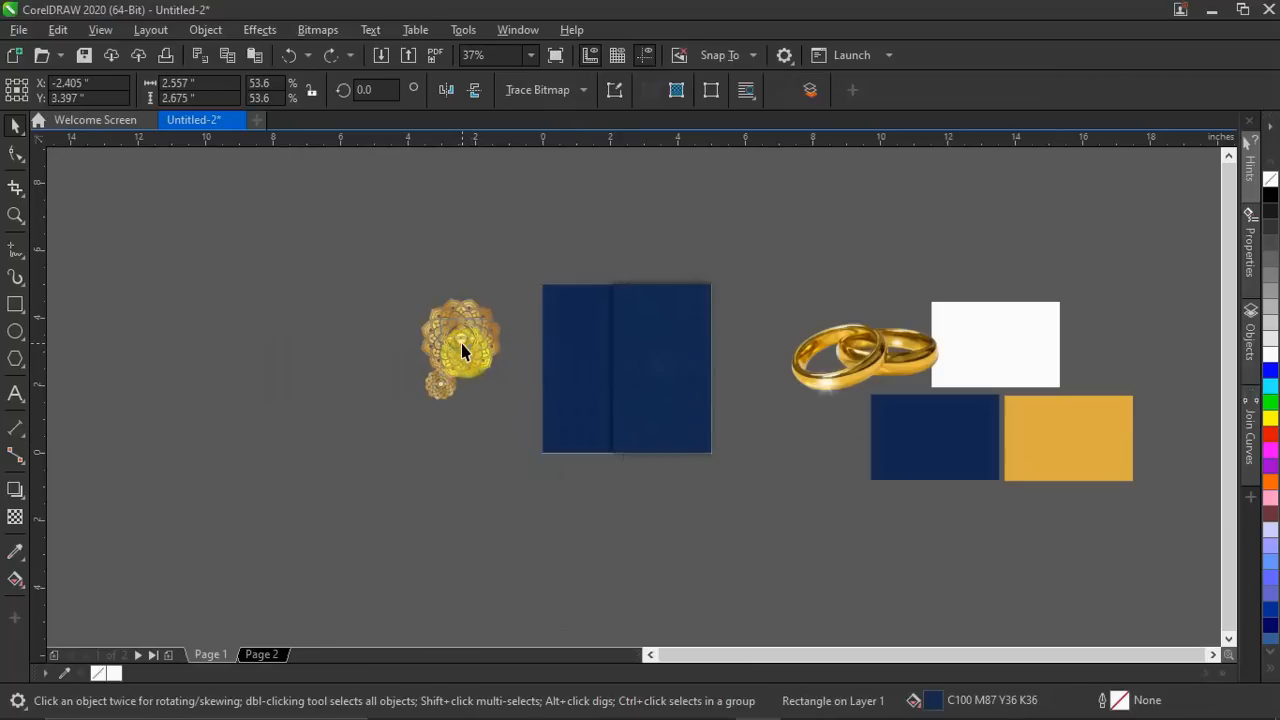
click(521, 434)
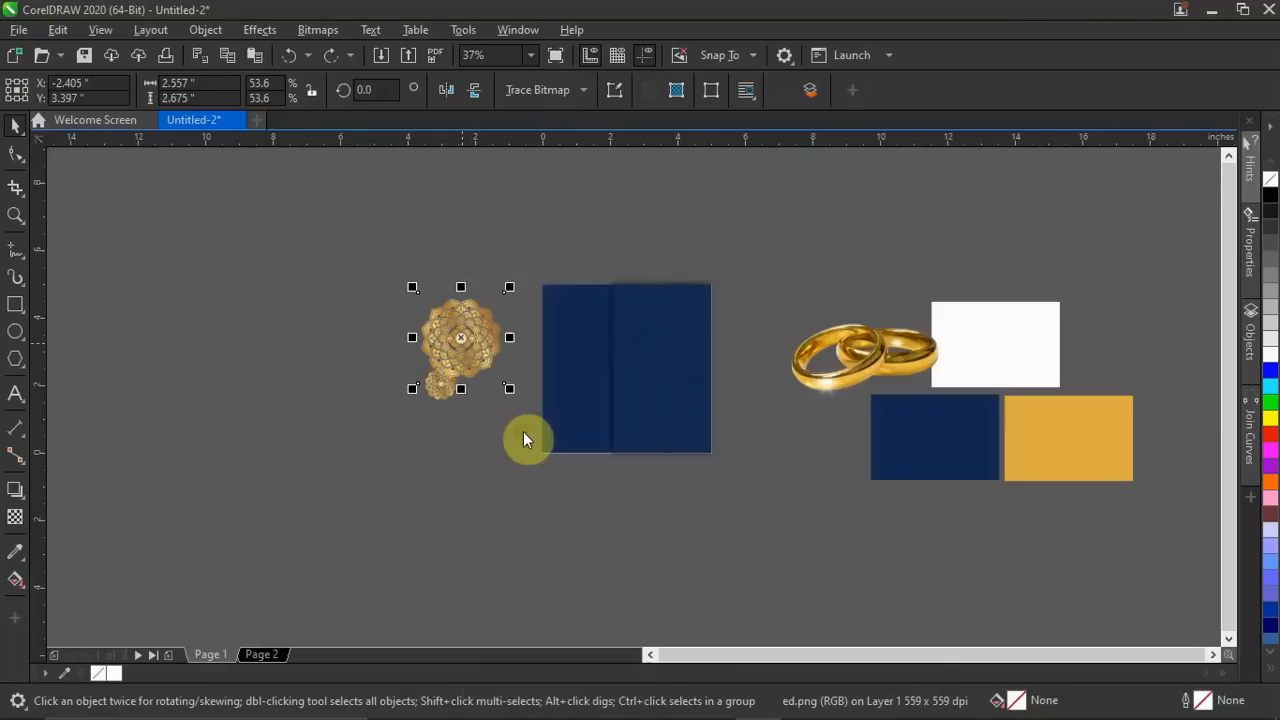
click(519, 435)
click(568, 395)
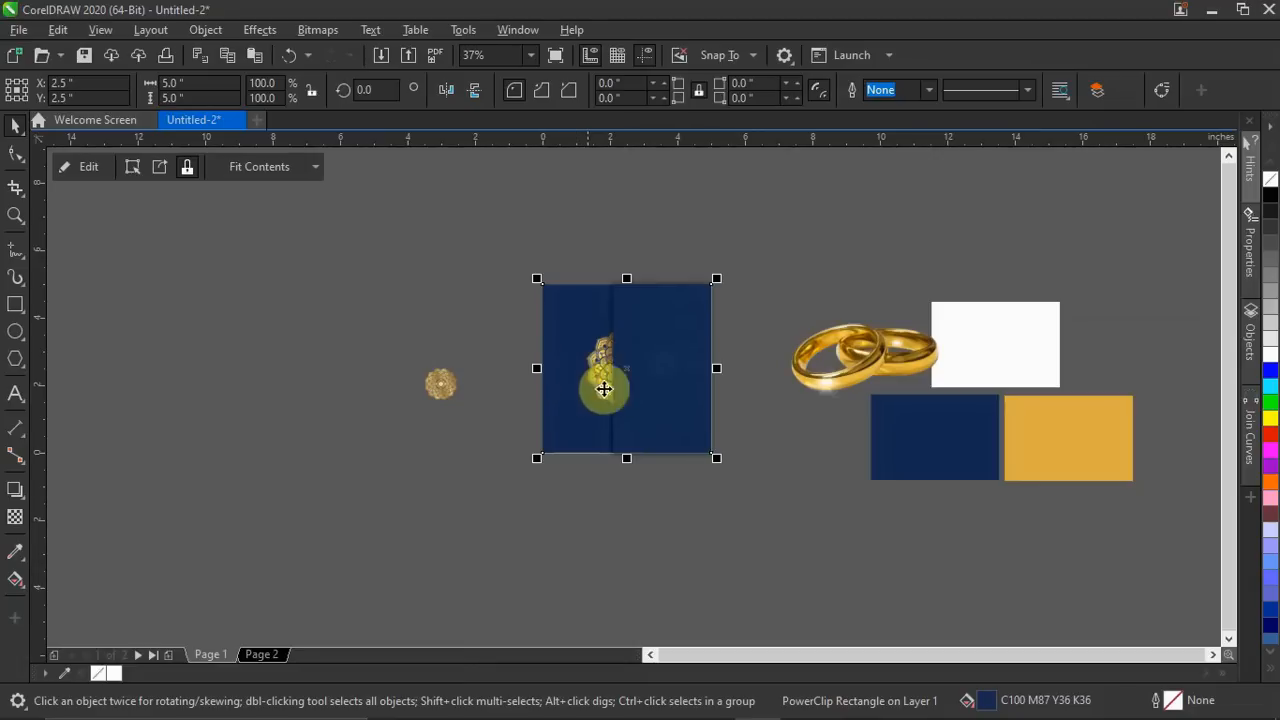
Edit the navy background's PowerClip contents, enlarging the mandala to about 6.97 × 7.29 inches and positioning it over the middle of the card.
click(97, 167)
click(631, 364)
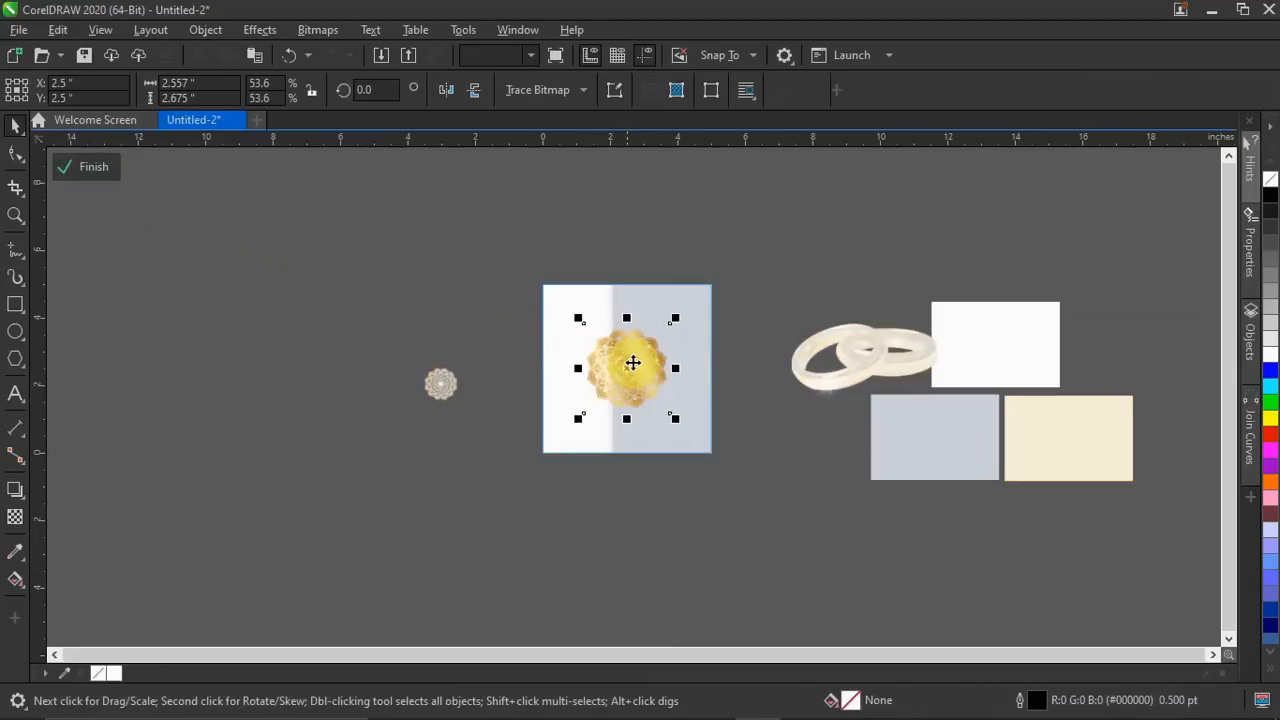
drag(587, 328, 406, 209)
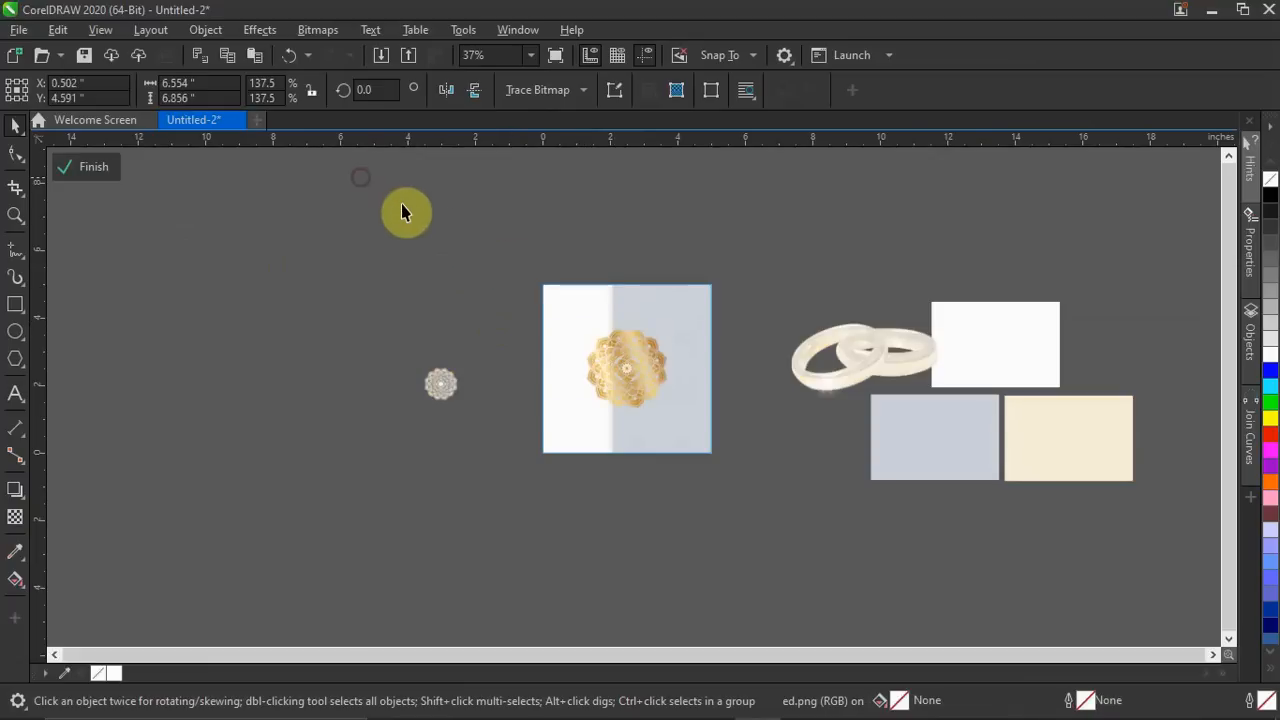
drag(677, 418, 771, 514)
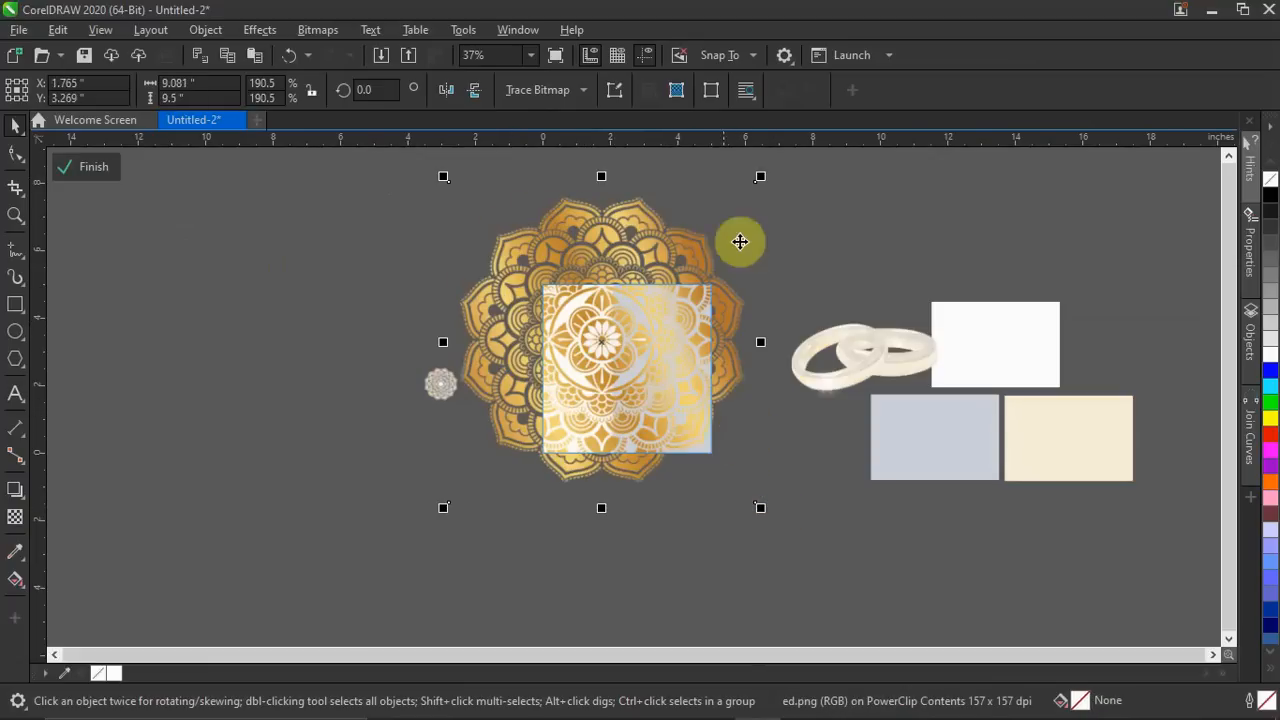
drag(760, 177, 755, 242)
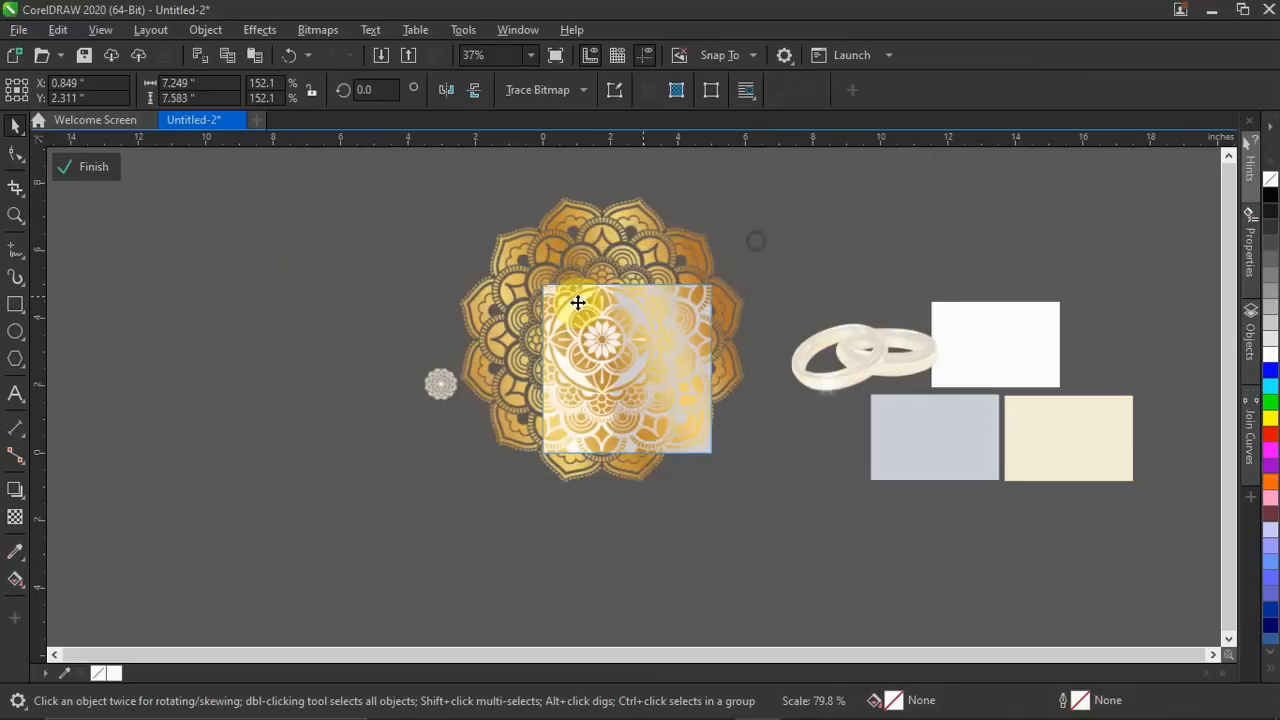
drag(443, 243, 467, 267)
drag(527, 362, 563, 340)
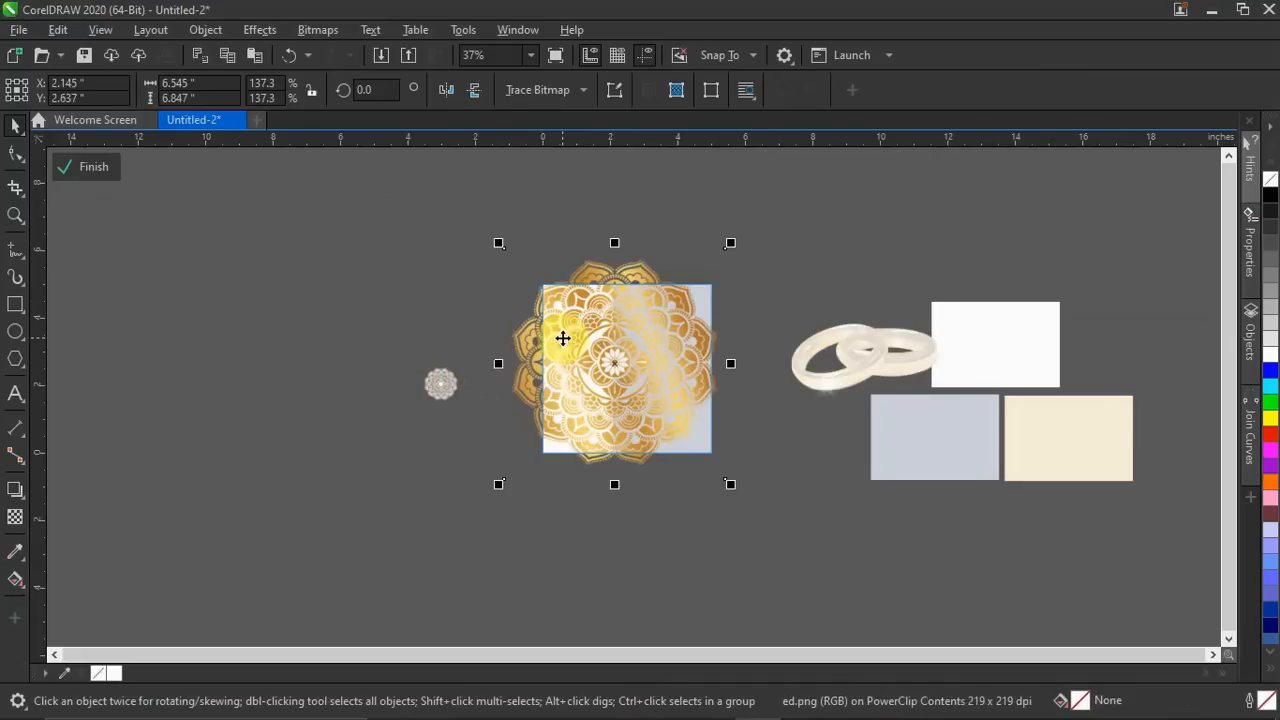
click(731, 483)
drag(734, 491, 751, 503)
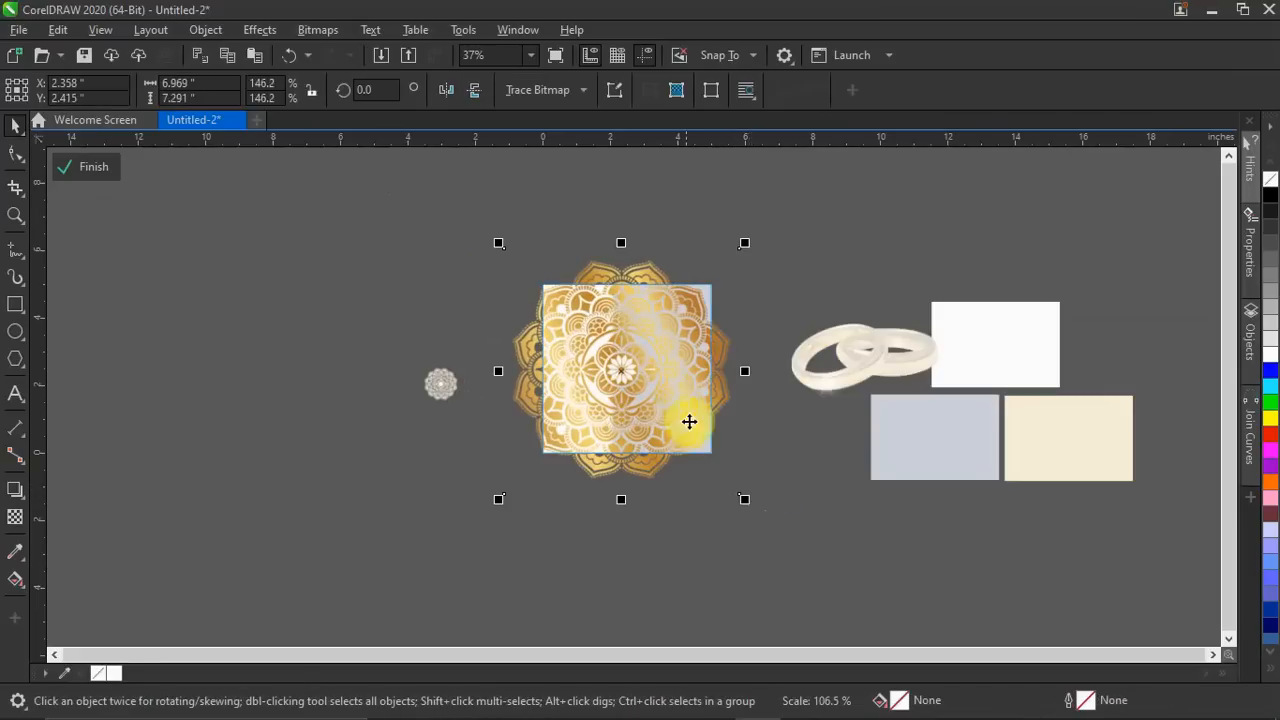
drag(661, 374, 655, 384)
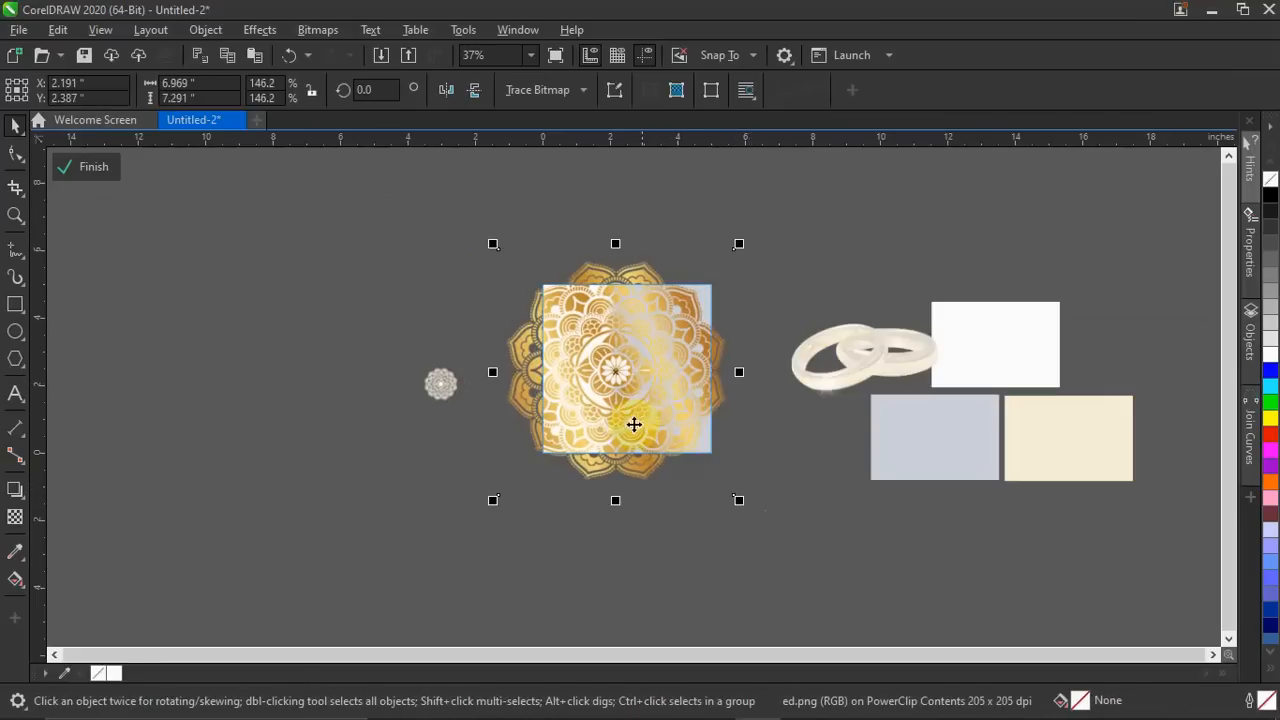
Apply a uniform transparency of 98 to the enlarged mandala and finish editing the background's PowerClip.
click(14, 519)
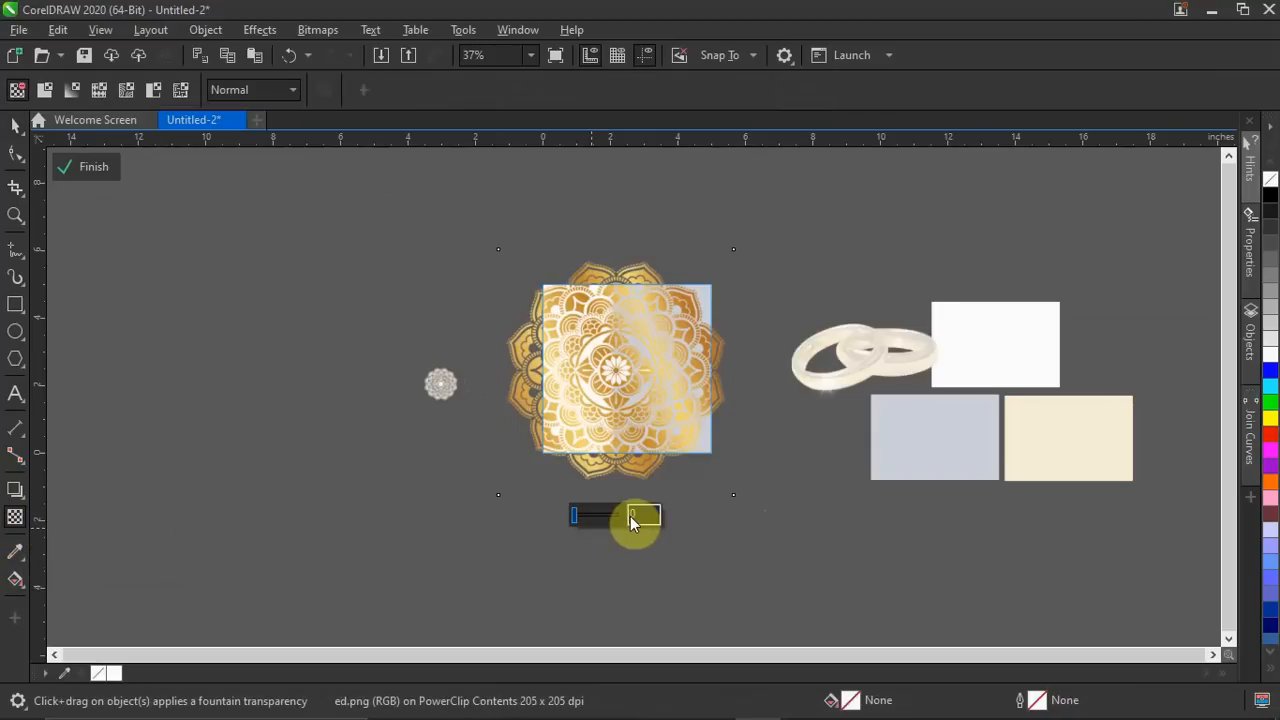
drag(639, 516, 612, 513)
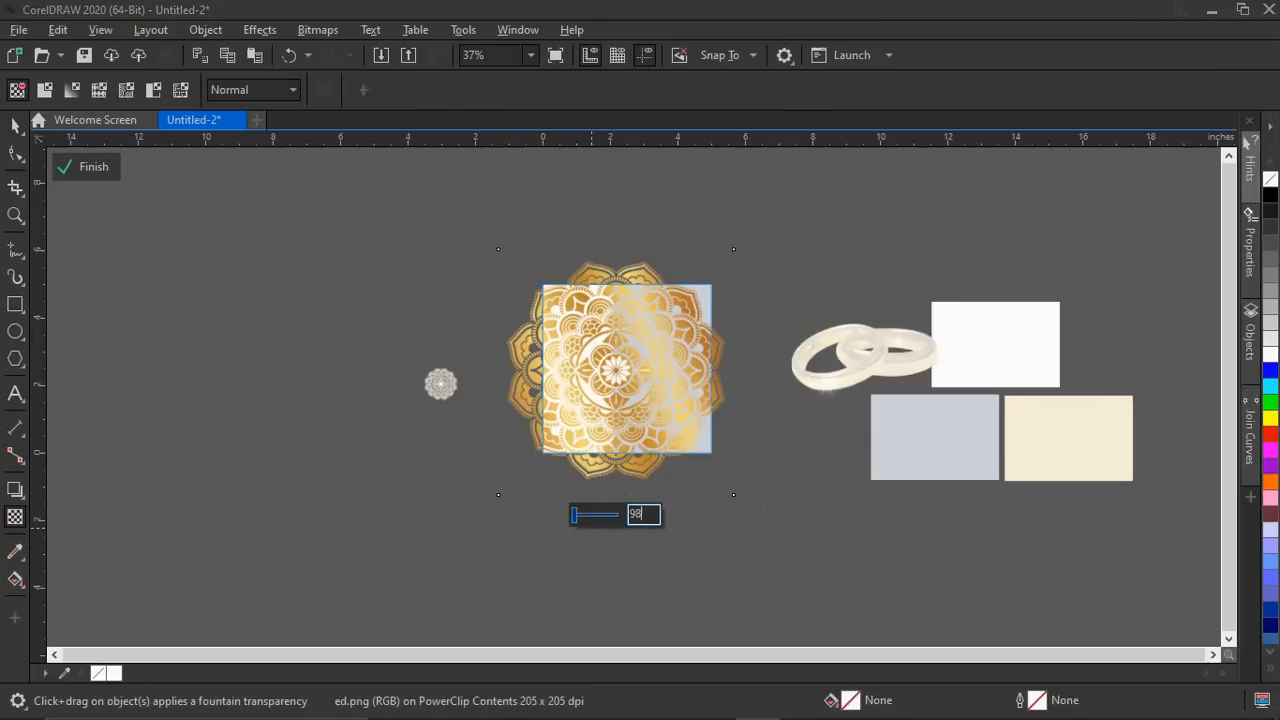
text(98)
key(Return)
click(93, 165)
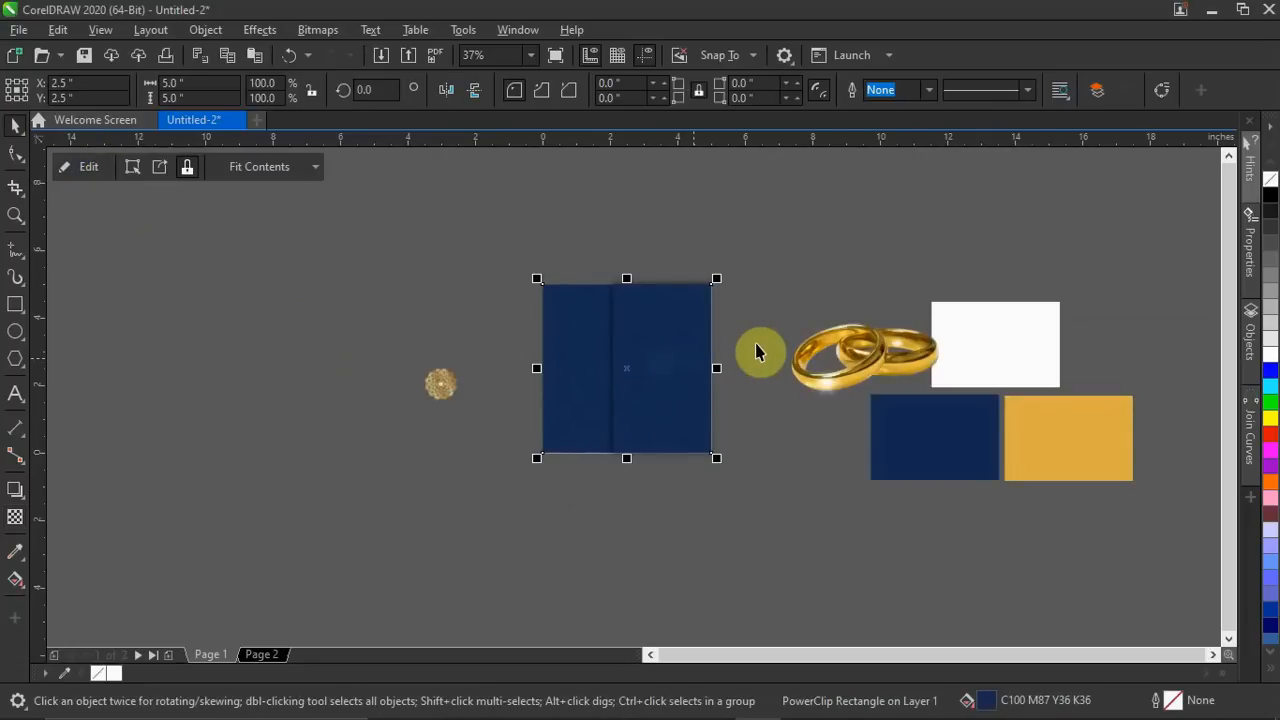
click(774, 306)
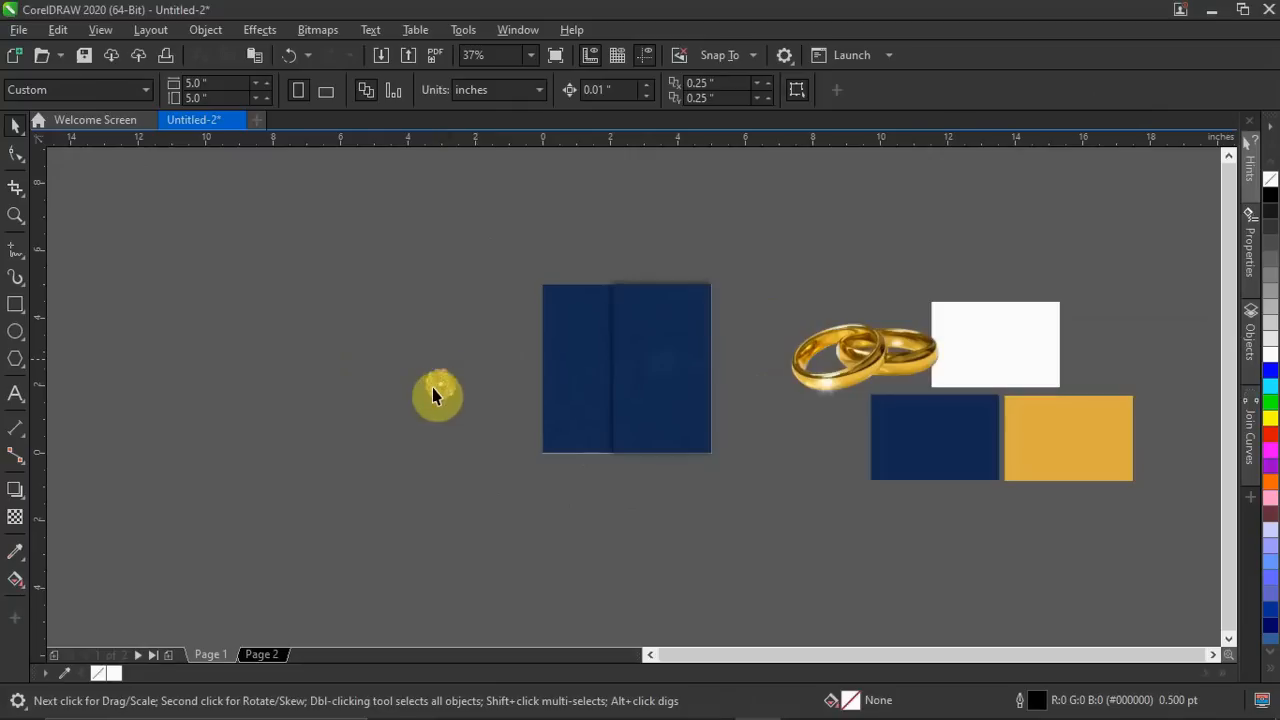
Duplicate the small gold mandala, placing the copy just below and to the left of the original.
drag(433, 388, 369, 414)
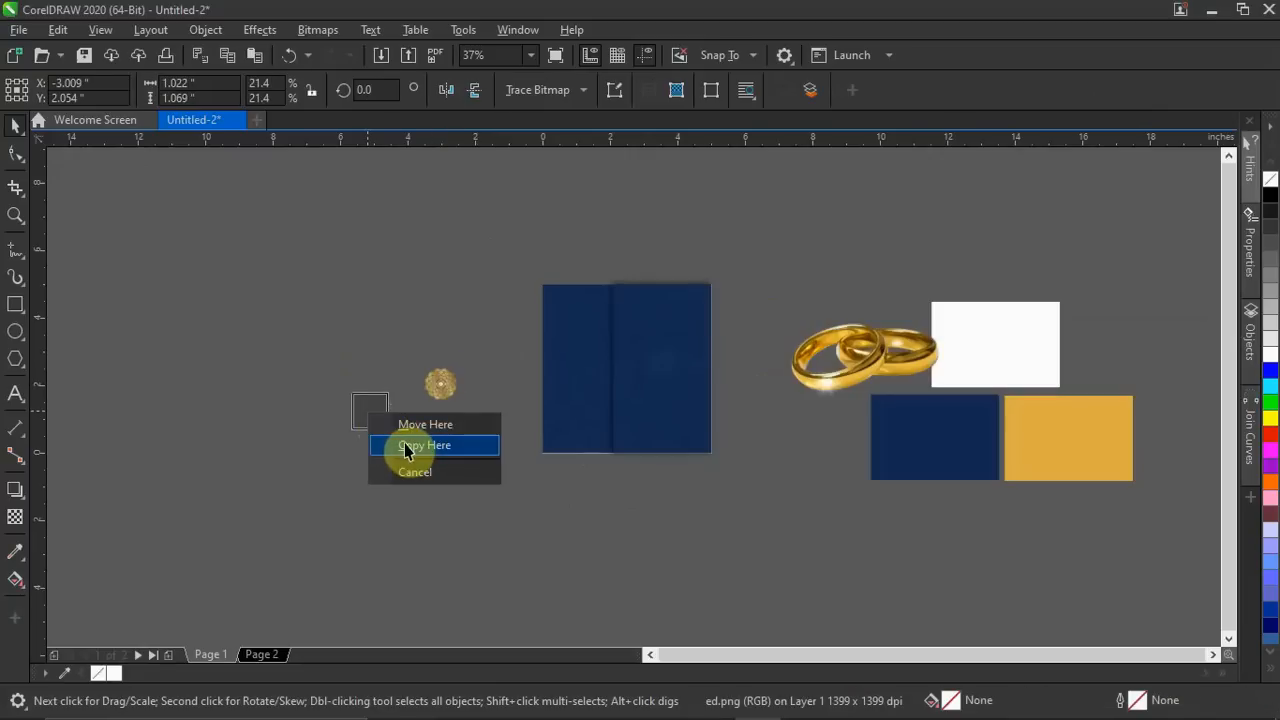
click(405, 446)
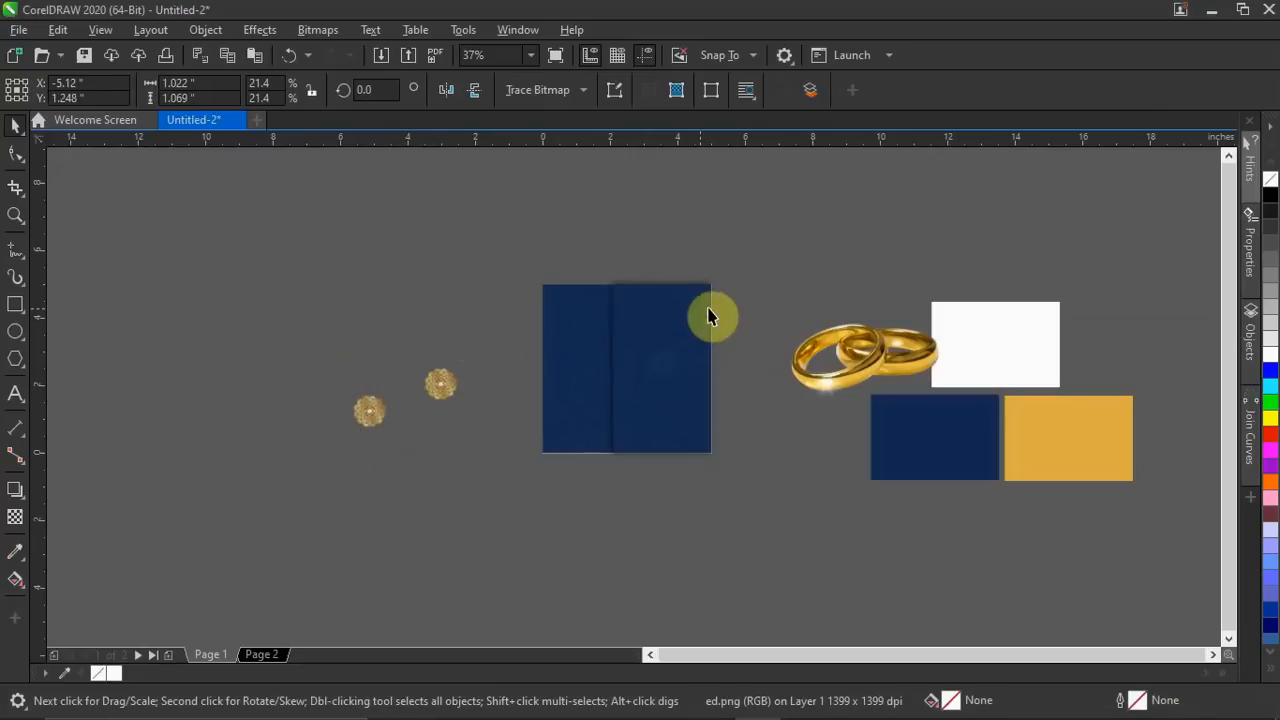
click(757, 283)
Position the original small mandala across the right panel's top edge, enlarge it to about 1.35 × 1.41 inches and nudge it slightly upward.
scroll(755, 285, up, 2)
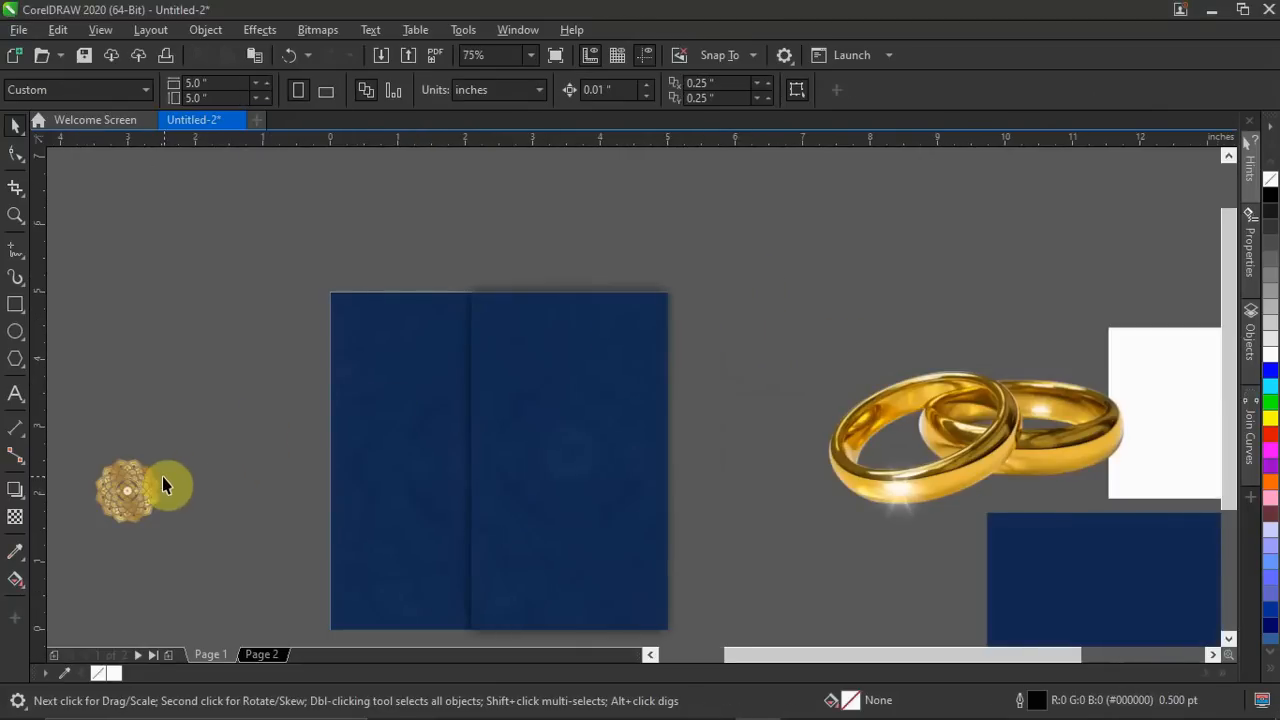
drag(128, 488, 574, 296)
click(653, 328)
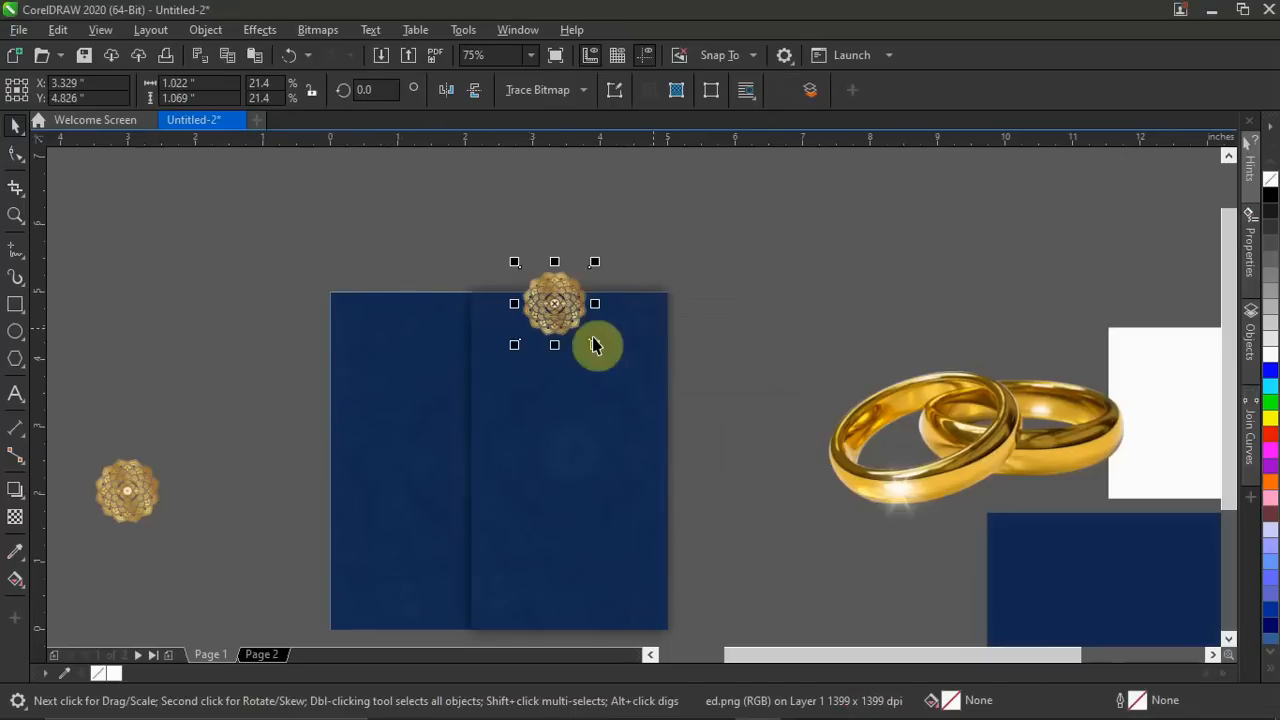
drag(597, 344, 576, 308)
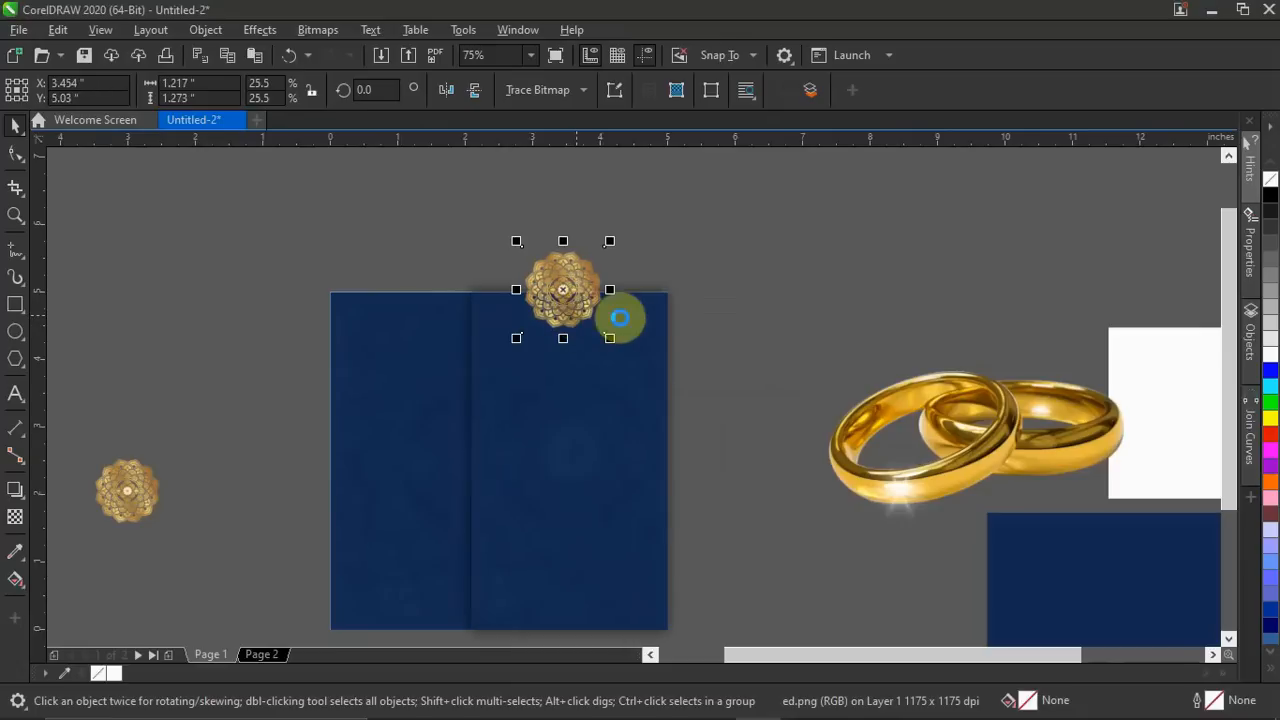
drag(610, 337, 623, 349)
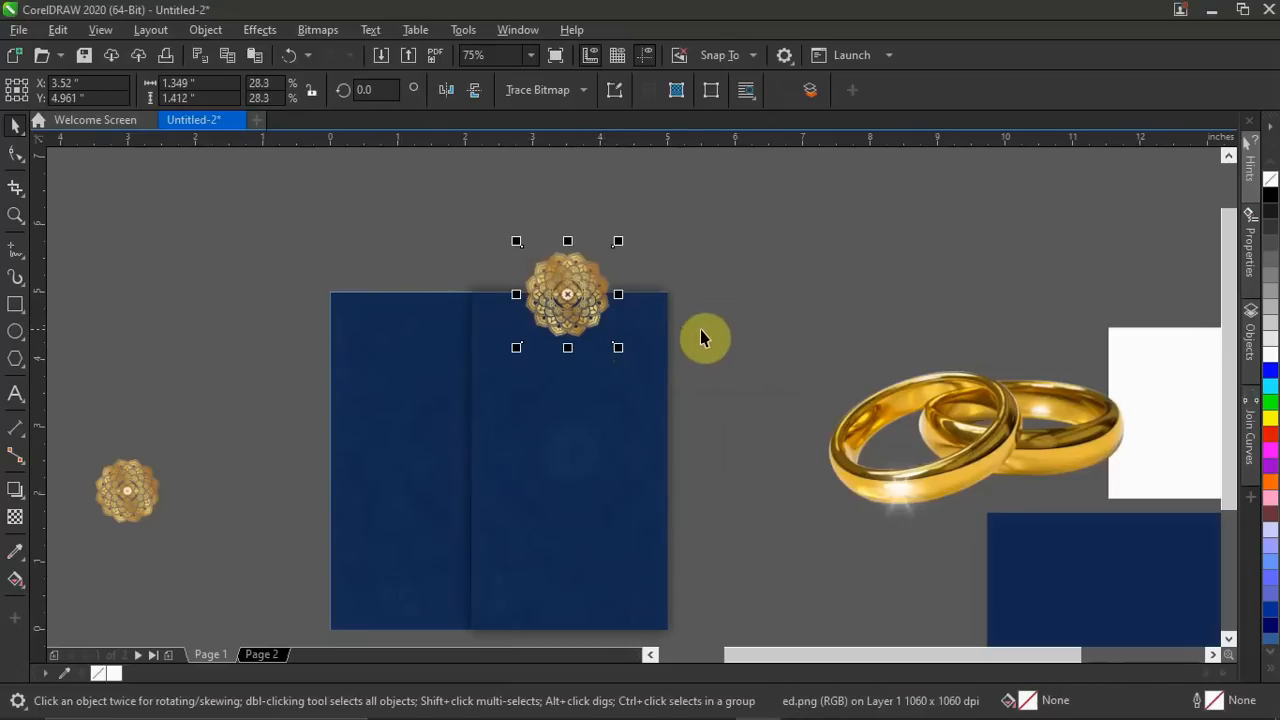
key(Up)
key(Up)
key(Up)
key(Up)
key(Up)
key(Up)
key(Up)
key(Up)
key(Up)
key(Up)
key(Up)
key(Up)
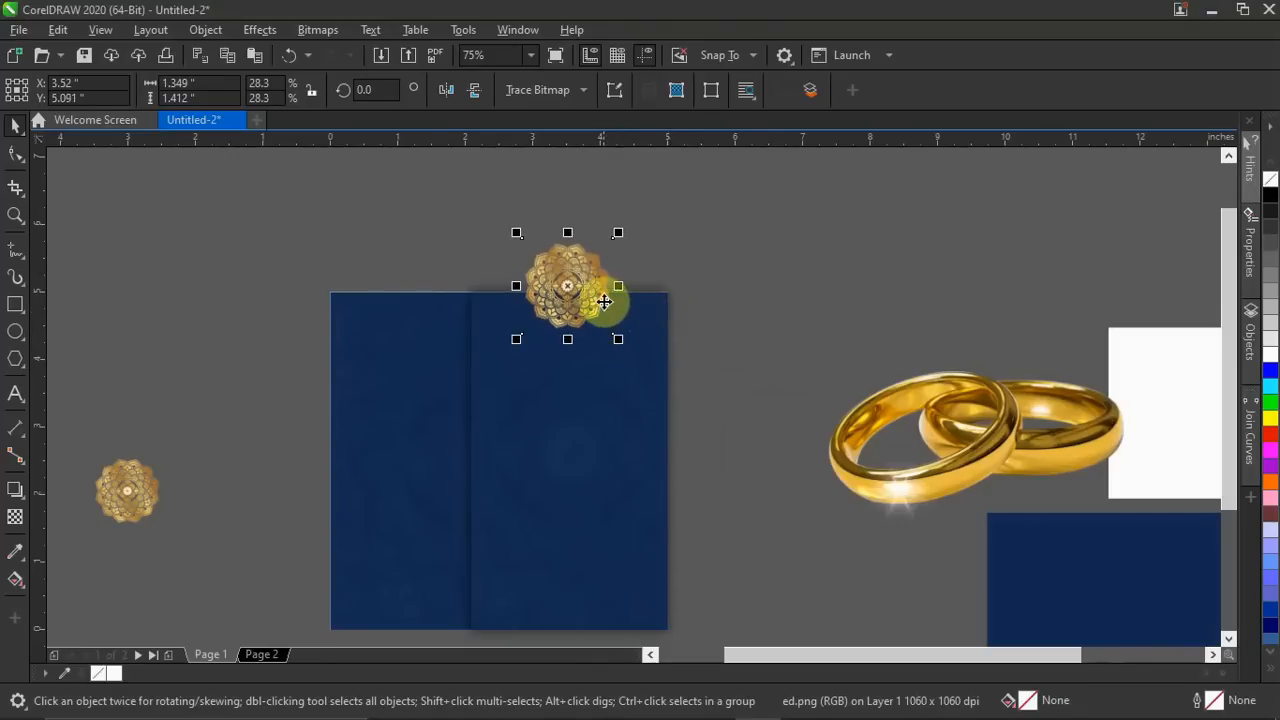
PowerClip the mandala at the top edge inside the right-hand navy panel.
right_click(588, 277)
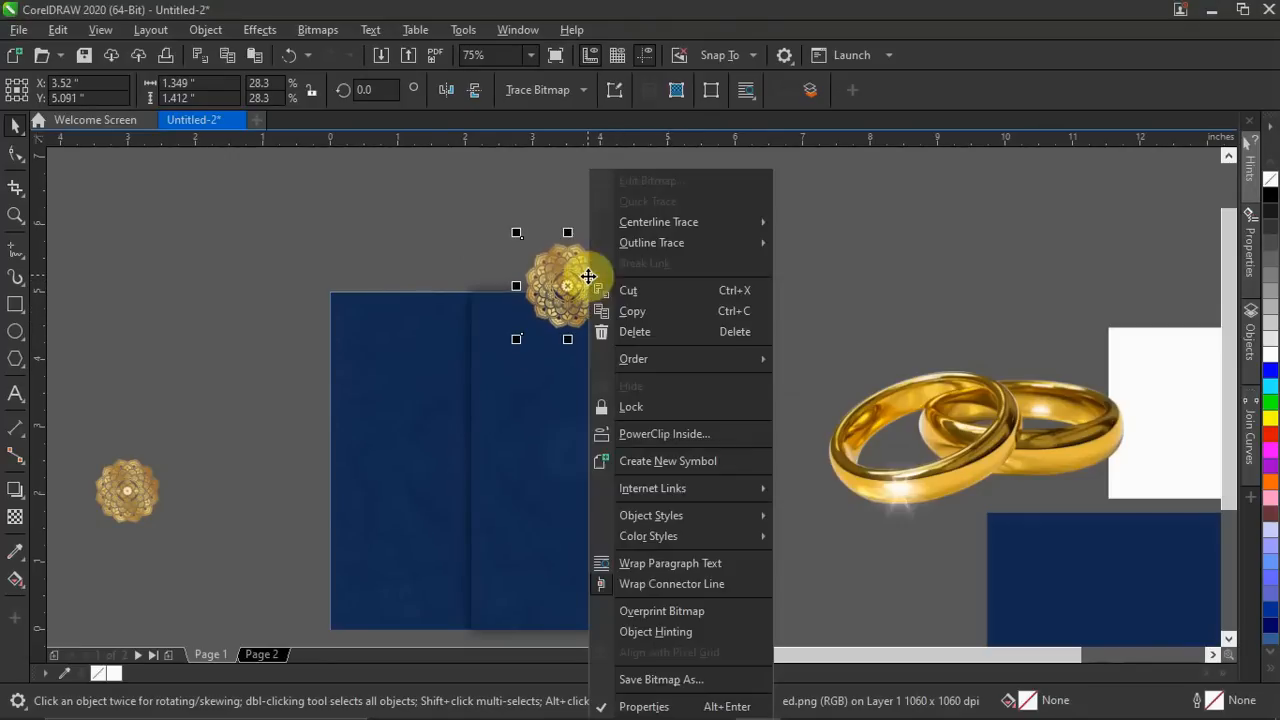
click(664, 435)
click(640, 434)
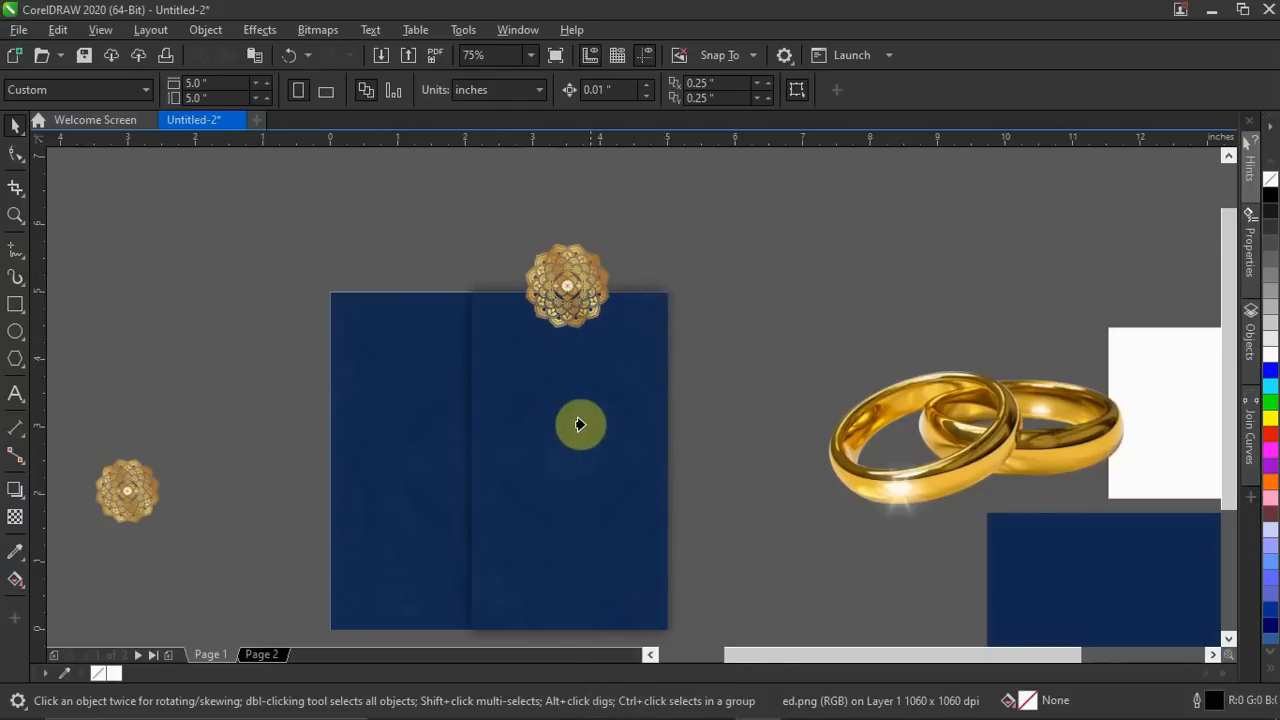
click(584, 430)
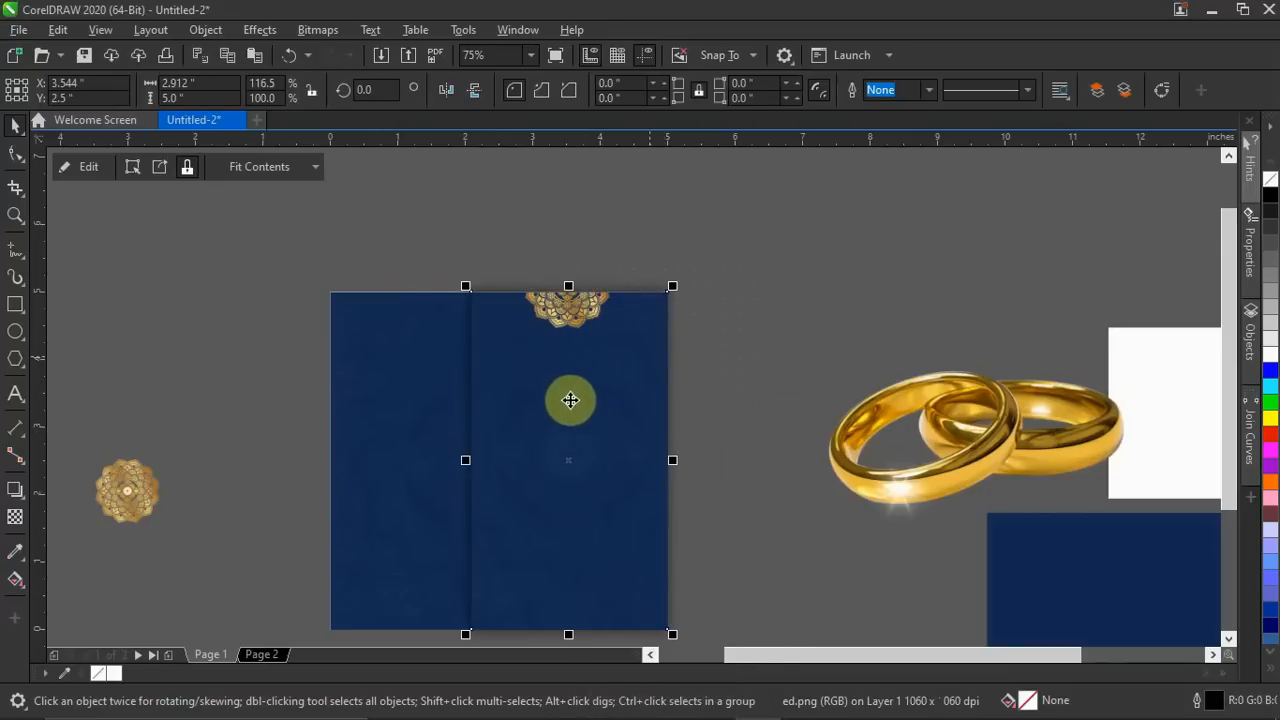
click(745, 373)
key(Escape)
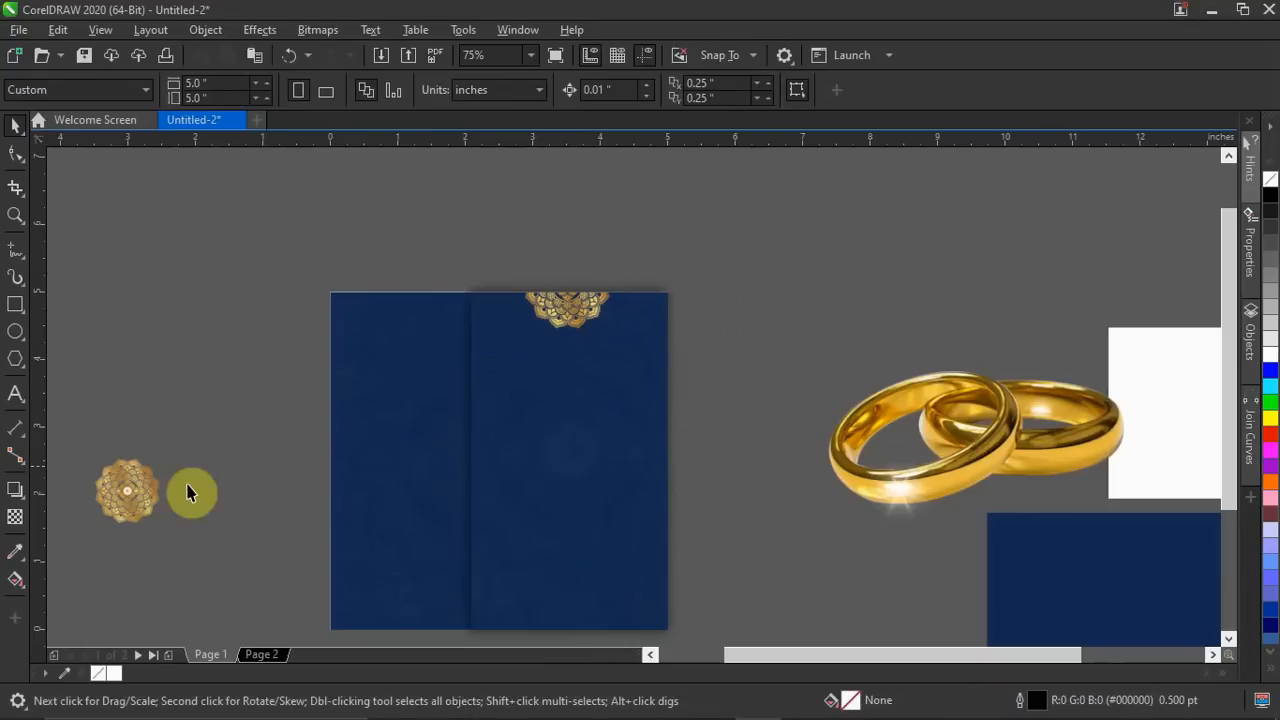
Switch to the Wedding Invitation Text file in Notepad, copy all of its text and return to the CorelDRAW document.
click(132, 492)
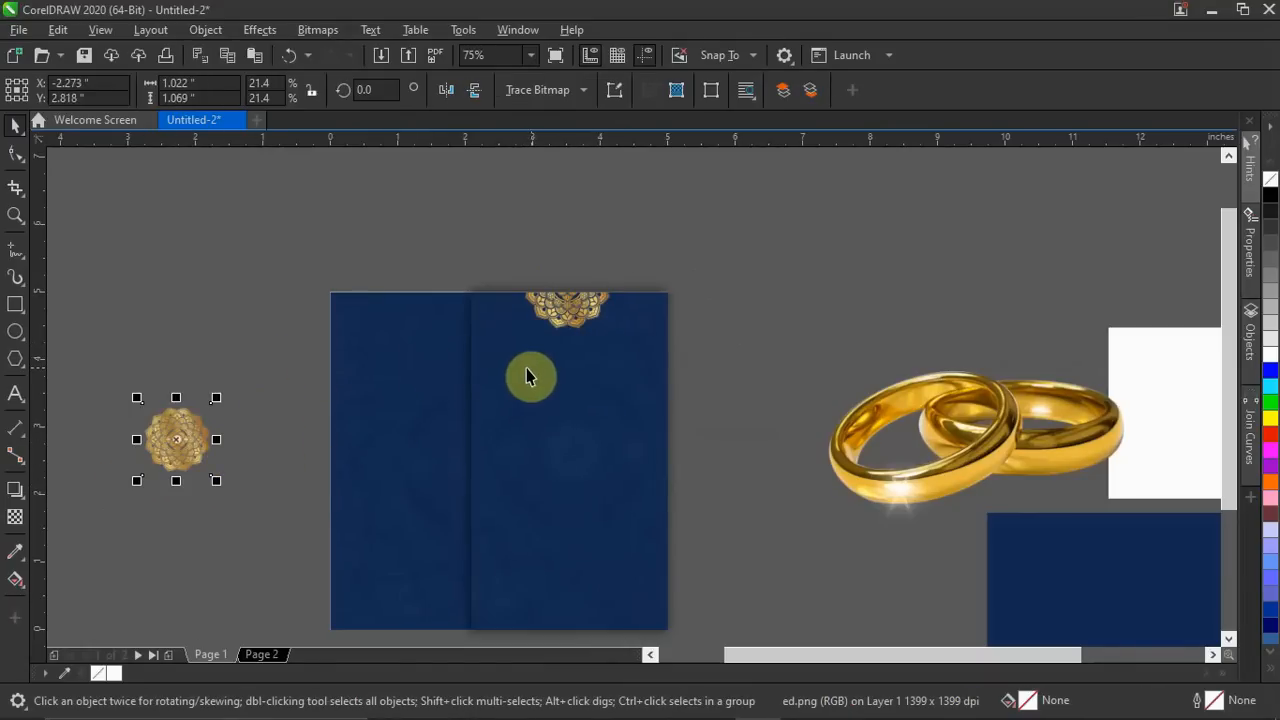
click(940, 701)
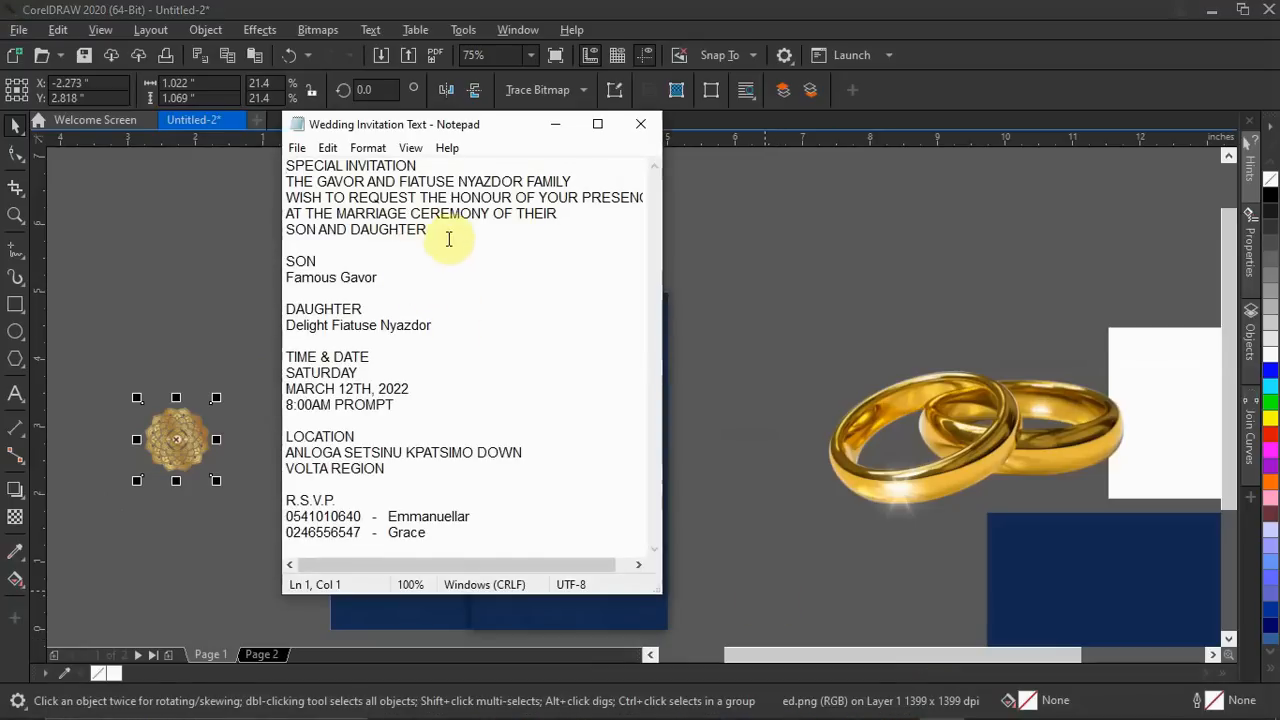
drag(433, 236, 348, 197)
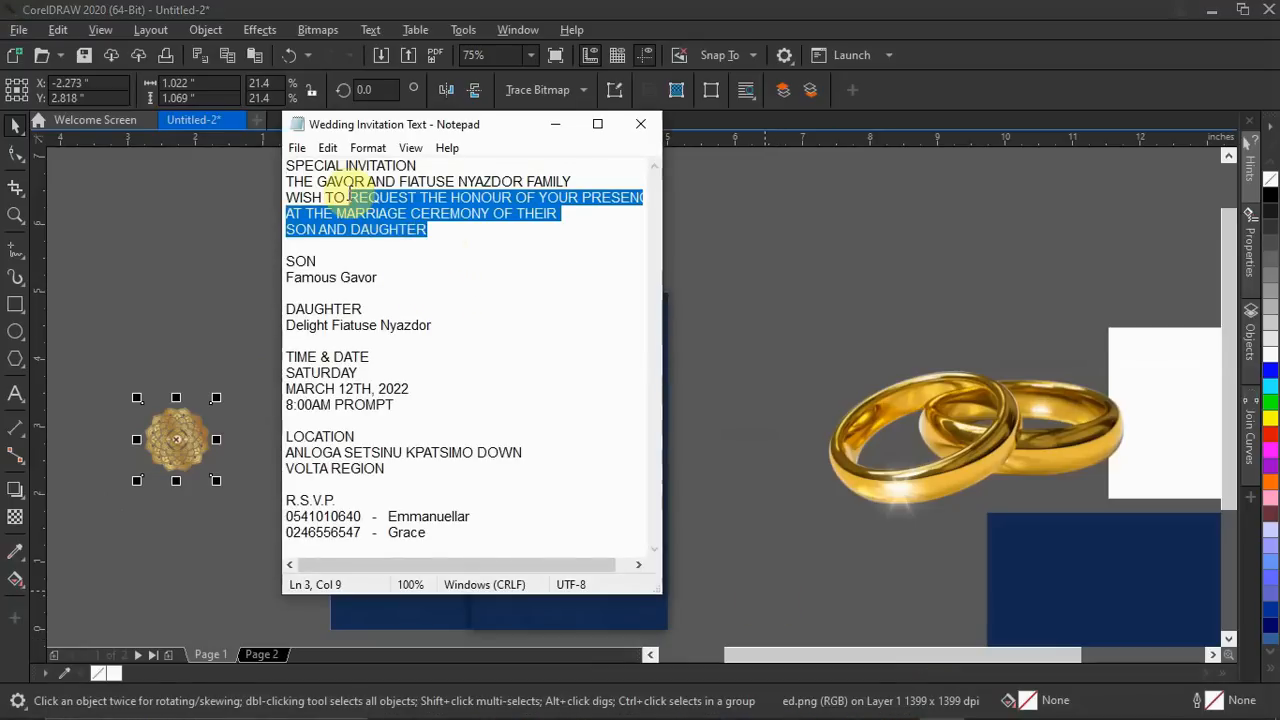
drag(287, 166, 354, 274)
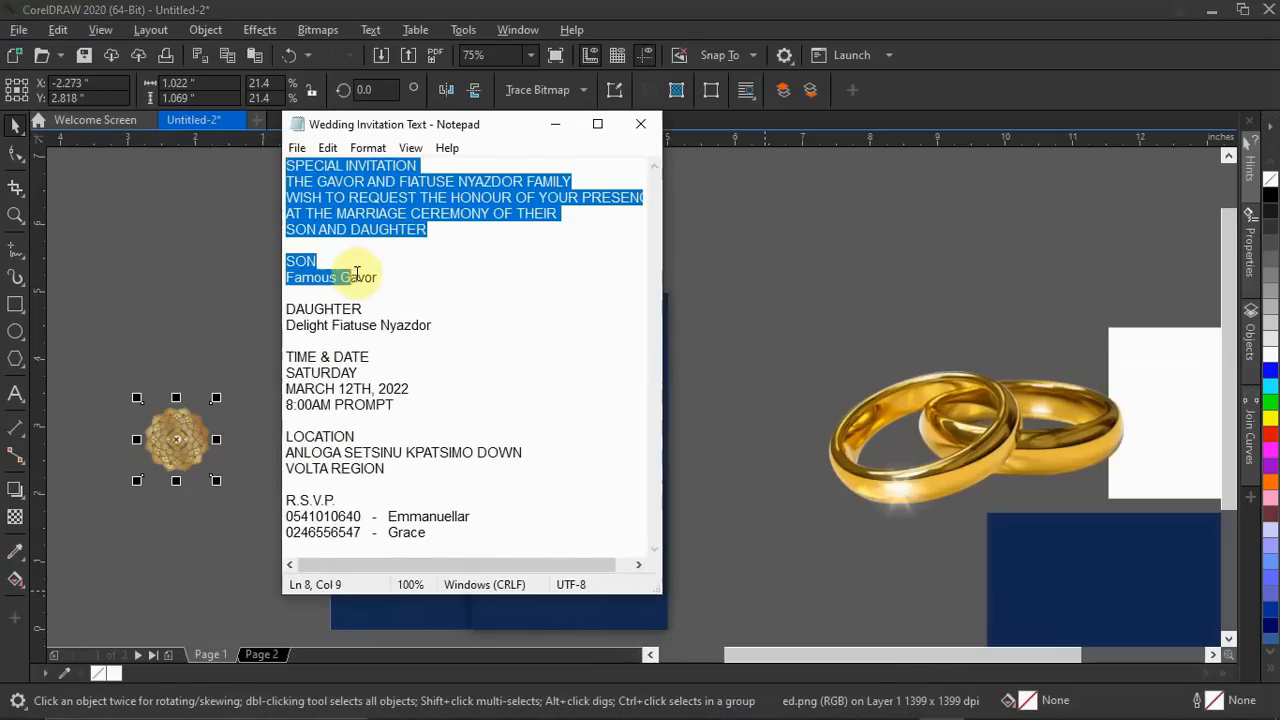
key(ctrl+a)
scroll(528, 443, right, 1)
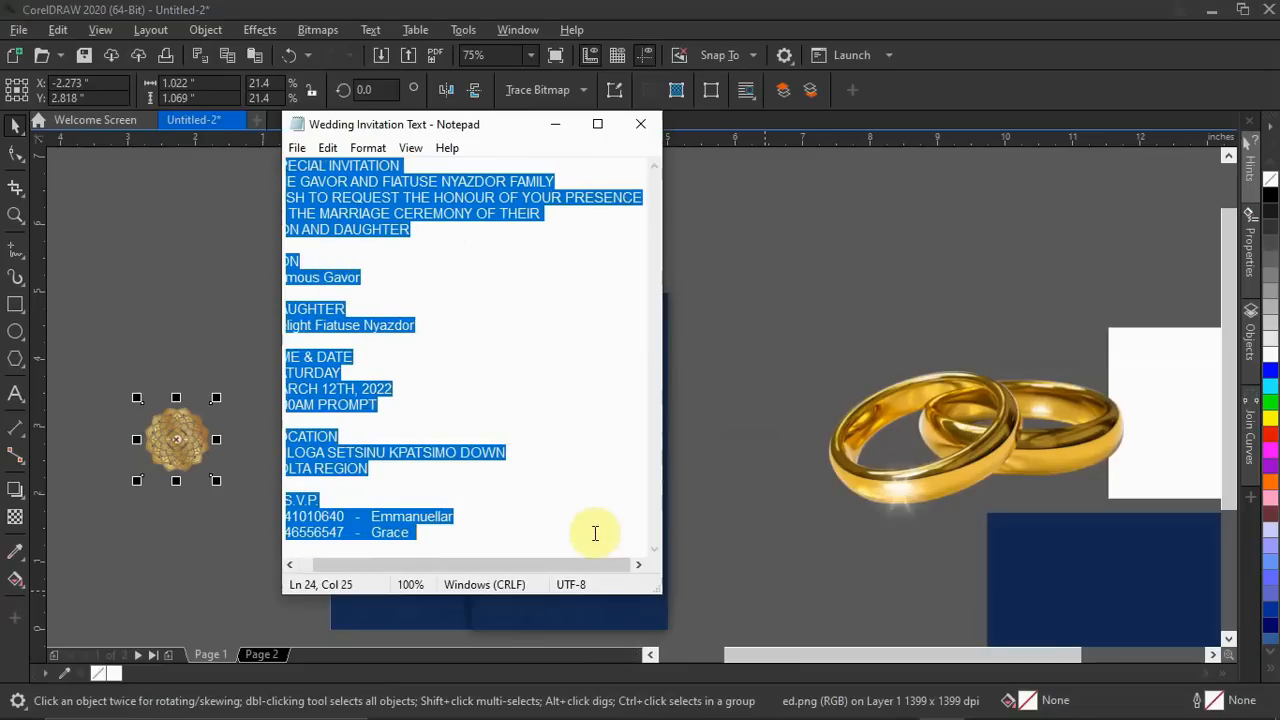
click(557, 126)
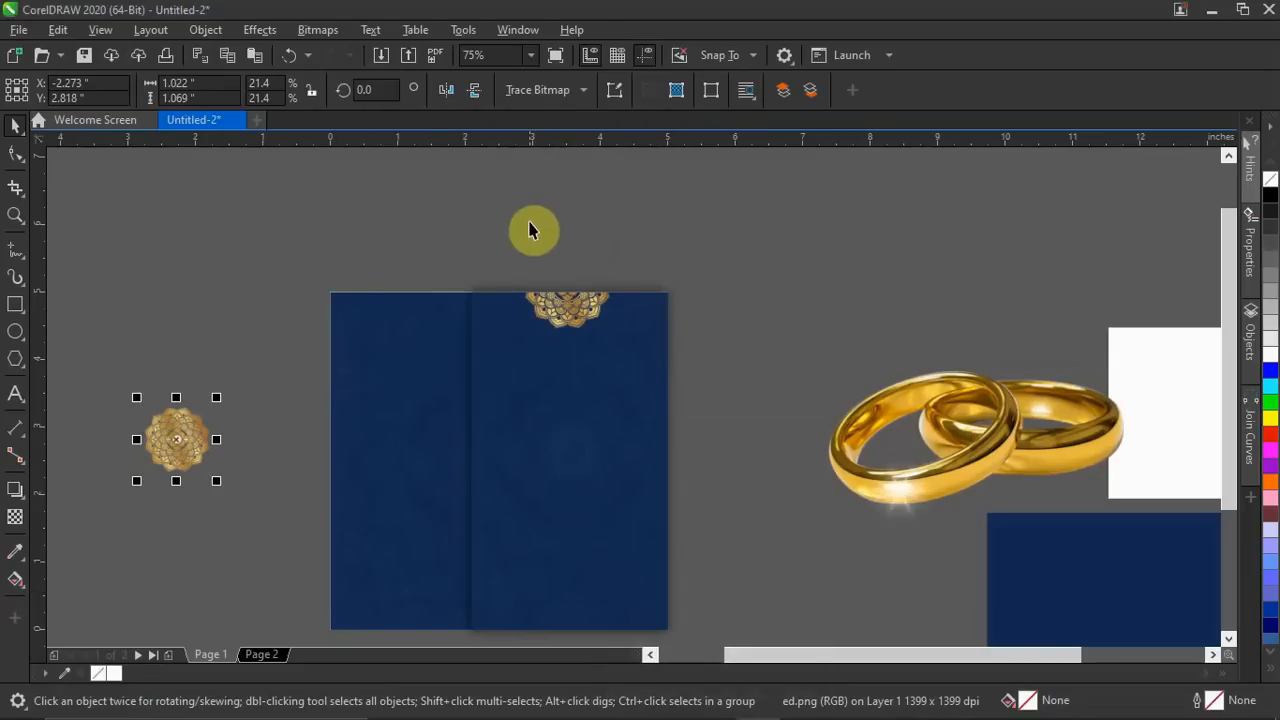
Paste the copied invitation wording as artistic text right of the card and scale it down to about 7.08 × 6.97 inches.
key(F8)
click(834, 280)
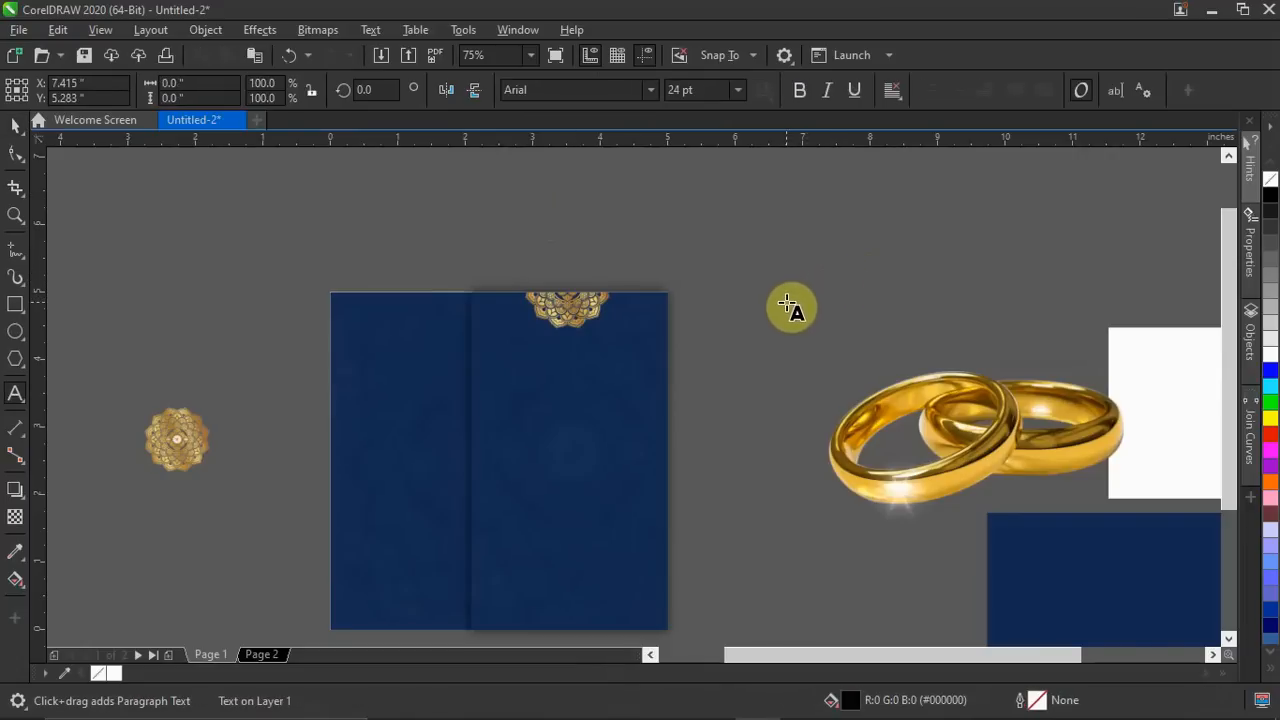
key(ctrl+v)
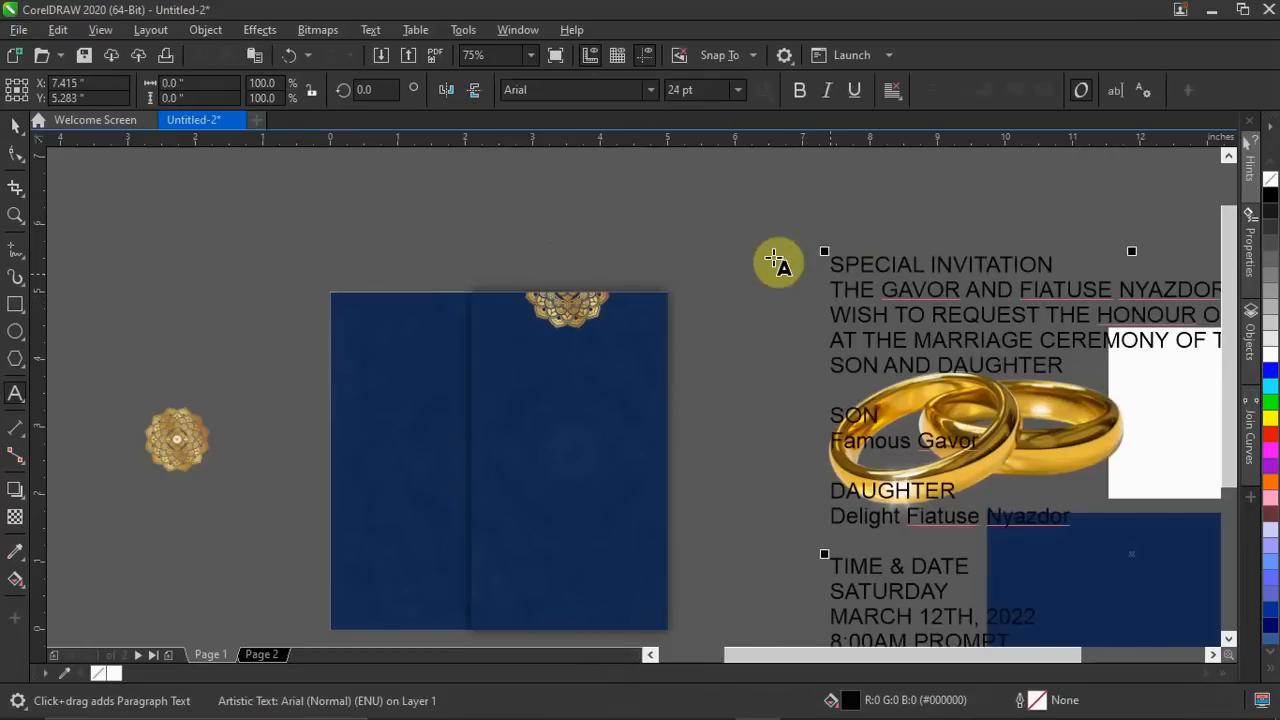
click(15, 125)
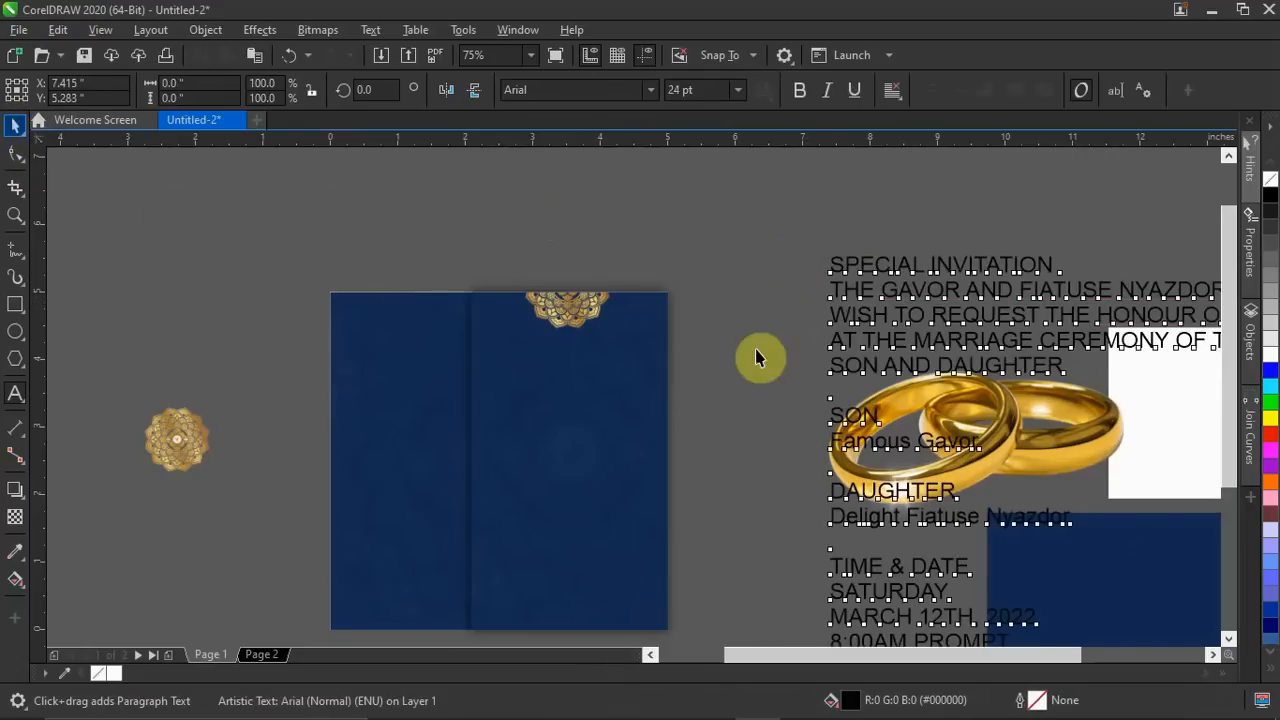
click(848, 288)
scroll(847, 291, down, 2)
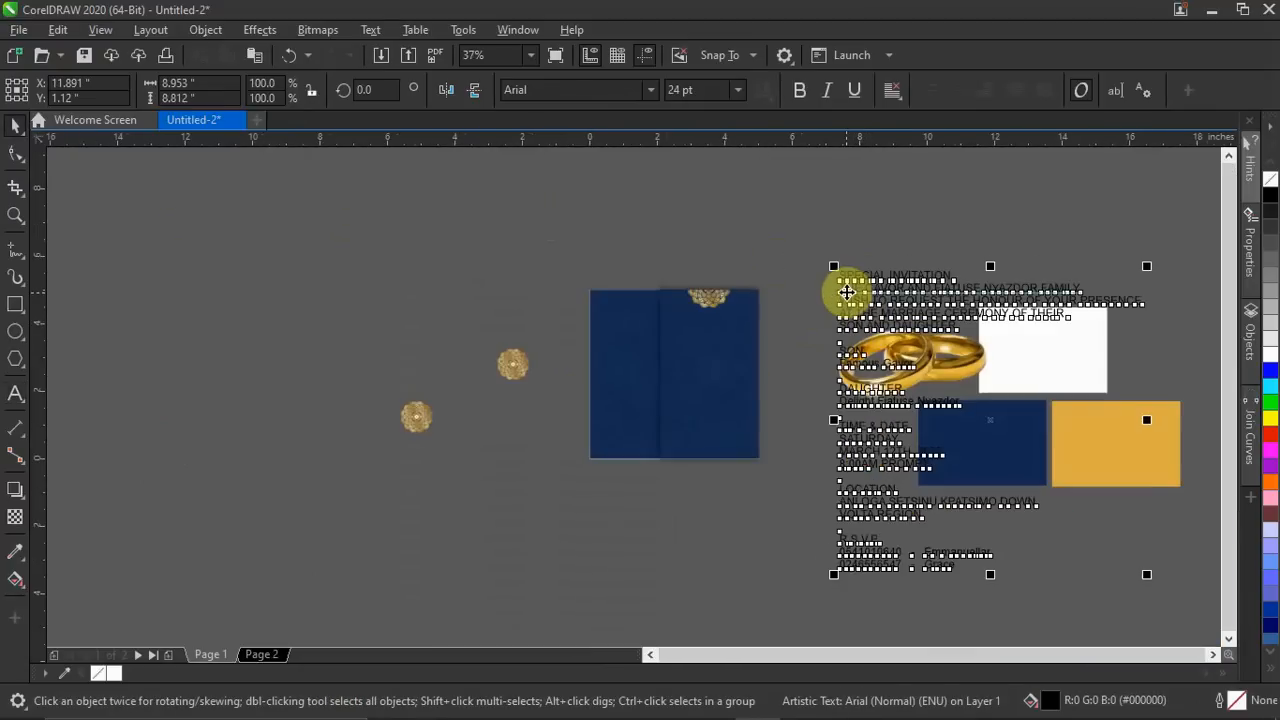
drag(845, 285, 898, 334)
Move the two spare small mandalas above the wedding rings and place the invitation text block to the left of the card.
drag(516, 367, 943, 291)
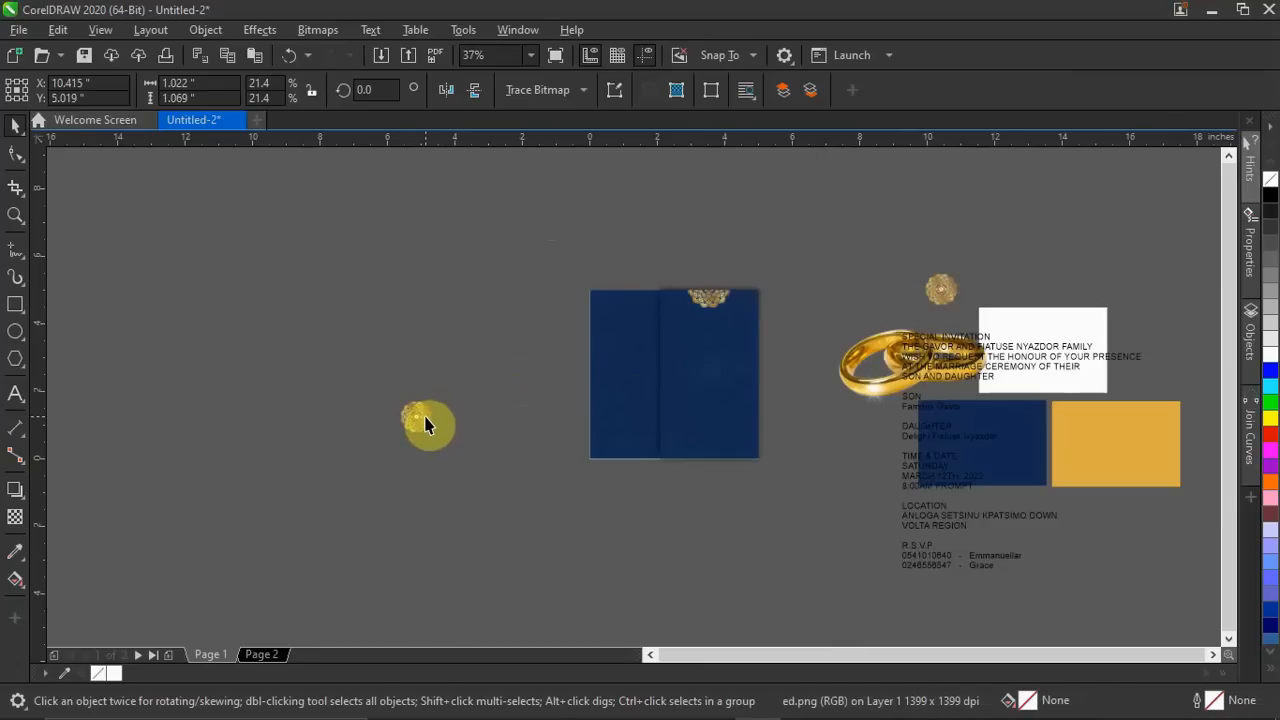
drag(503, 363, 873, 302)
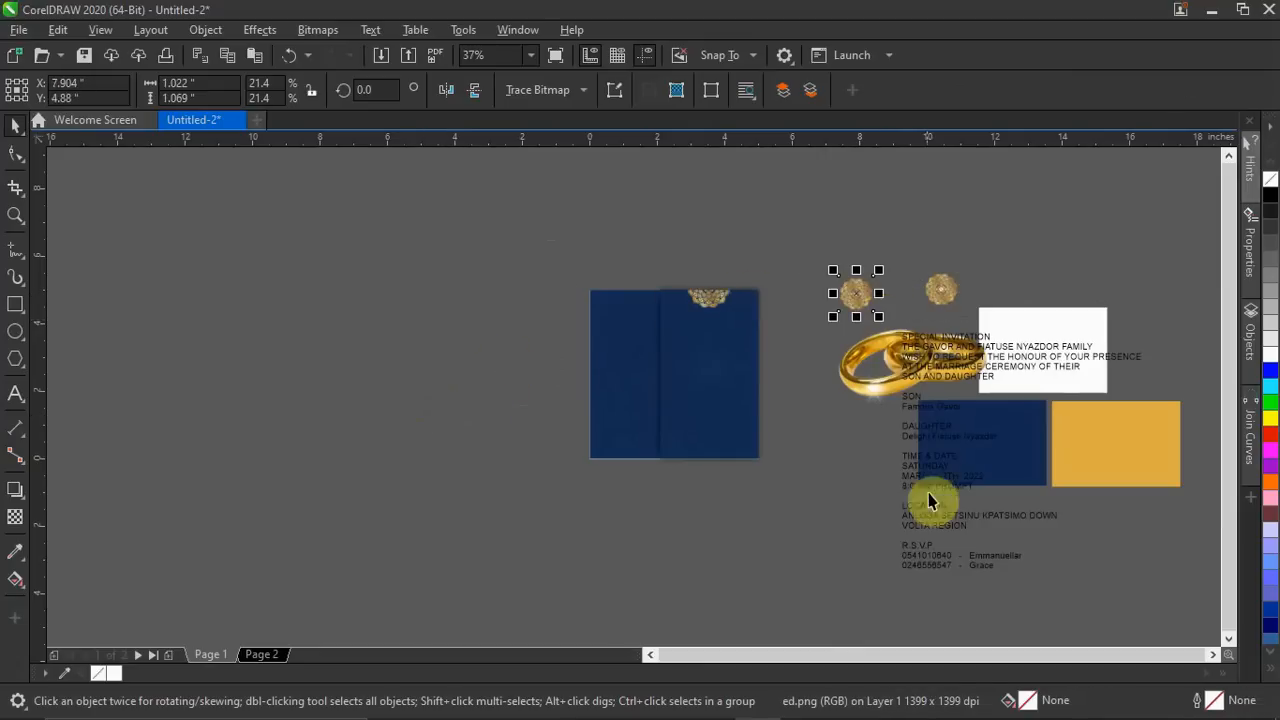
click(929, 510)
drag(1024, 451, 464, 408)
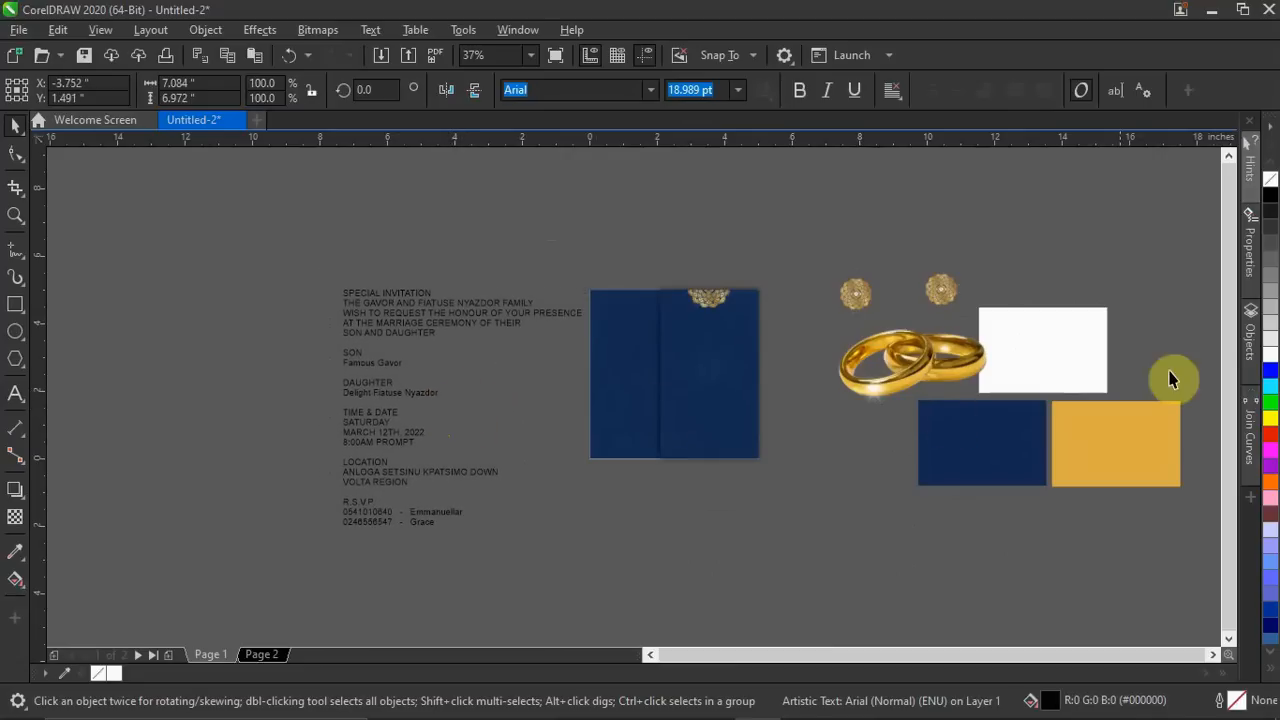
Fill the invitation text block with white and take the line "SPECIAL INVITATION" out of it, keeping a copy for pasting.
click(1270, 362)
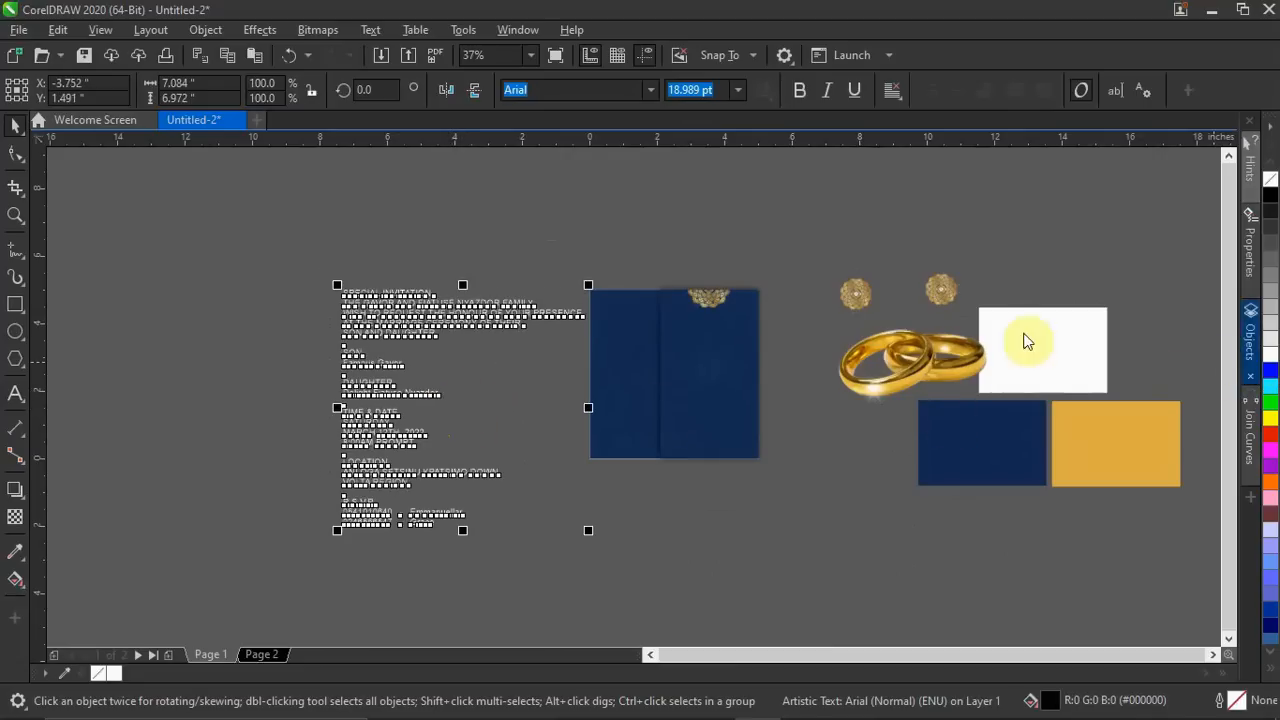
click(671, 217)
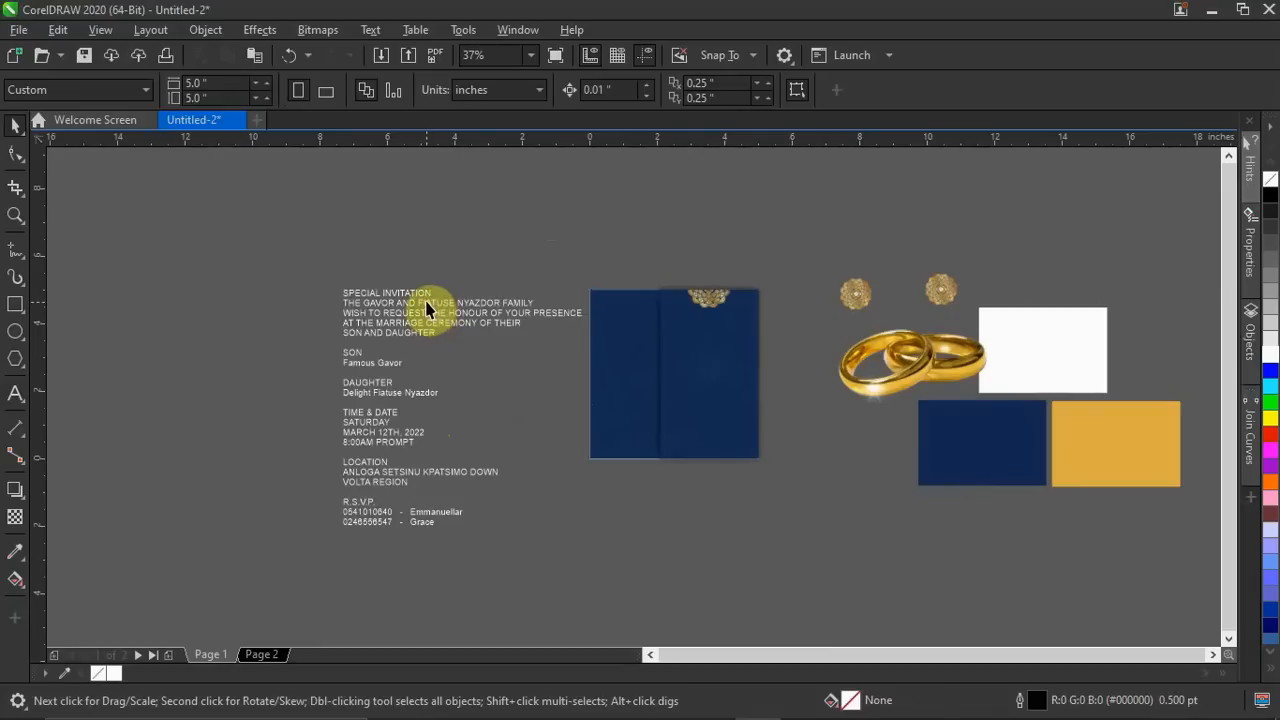
scroll(422, 298, up, 2)
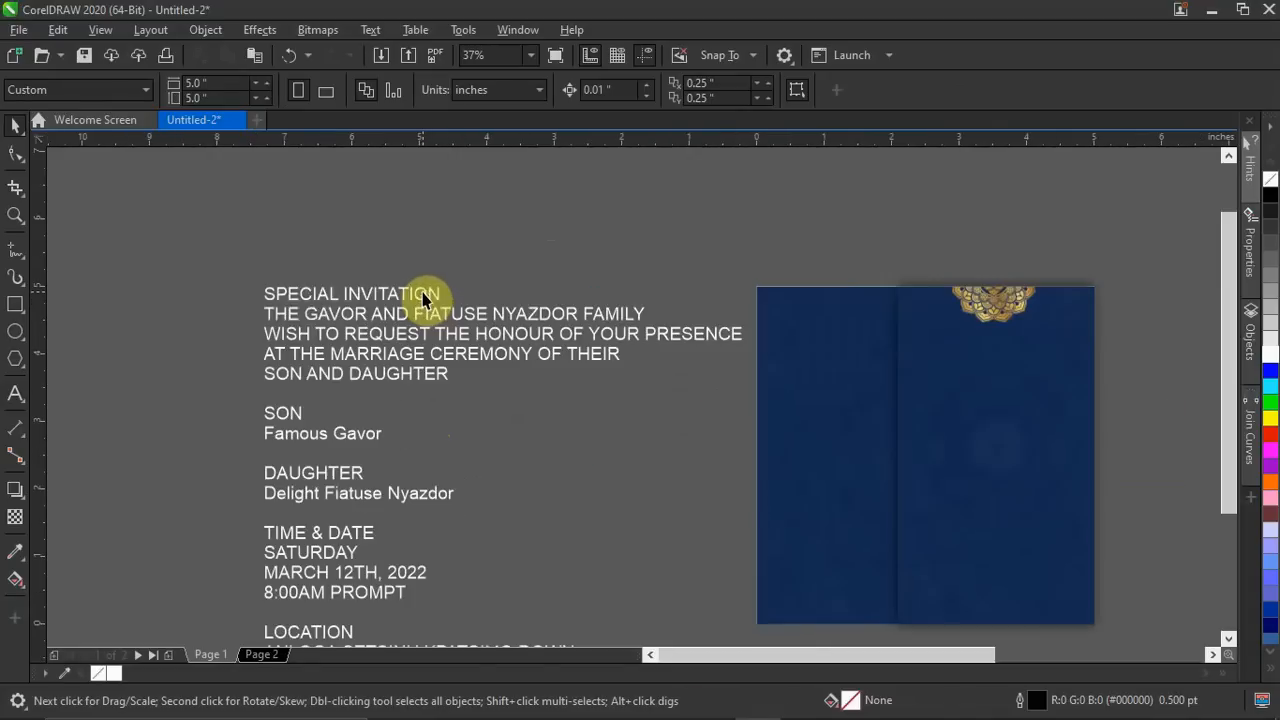
double_click(404, 294)
drag(439, 292, 239, 292)
key(ctrl+c)
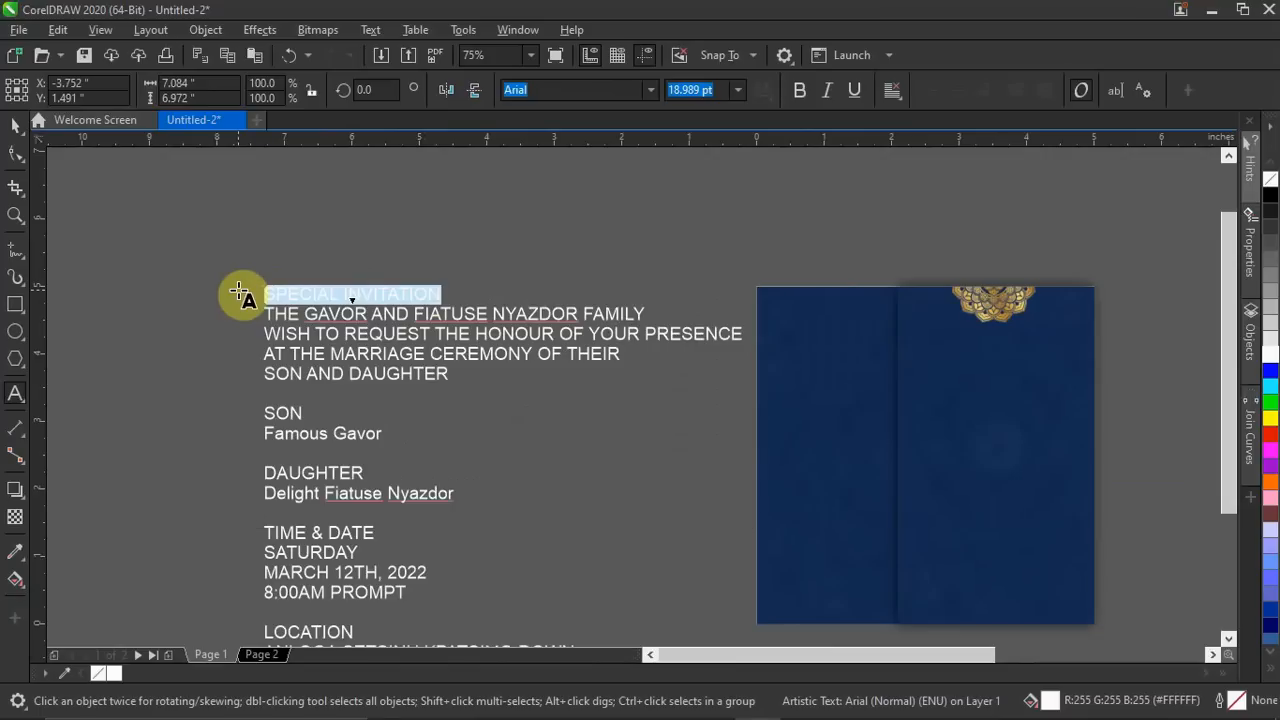
key(Delete)
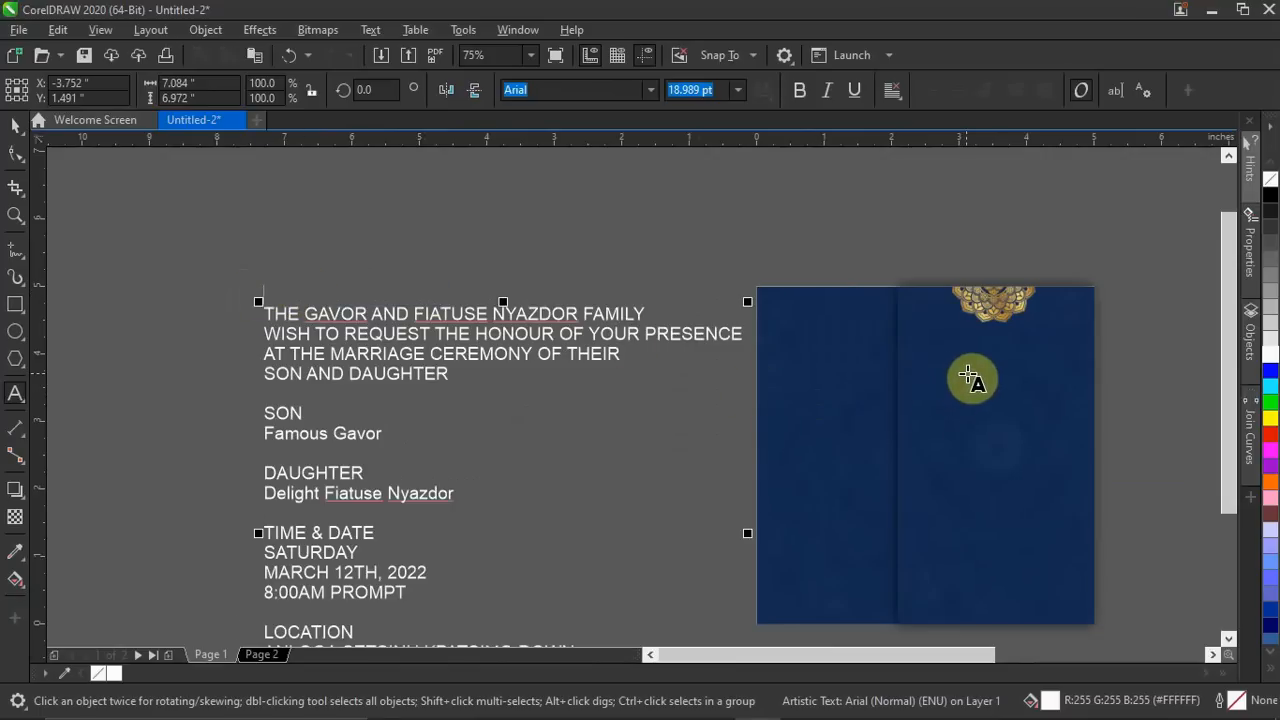
Paste "SPECIAL INVITATION" as separate artistic text on the right-hand navy panel and position it below the mandala.
click(967, 366)
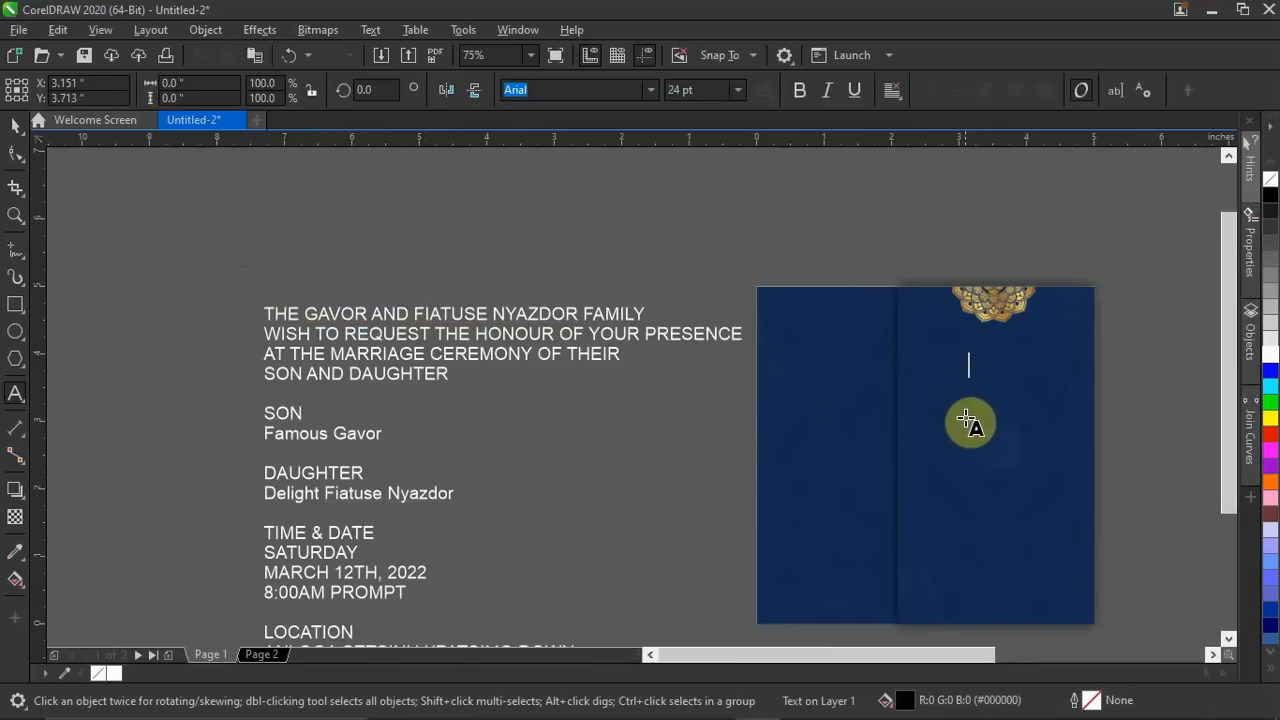
key(ctrl+v)
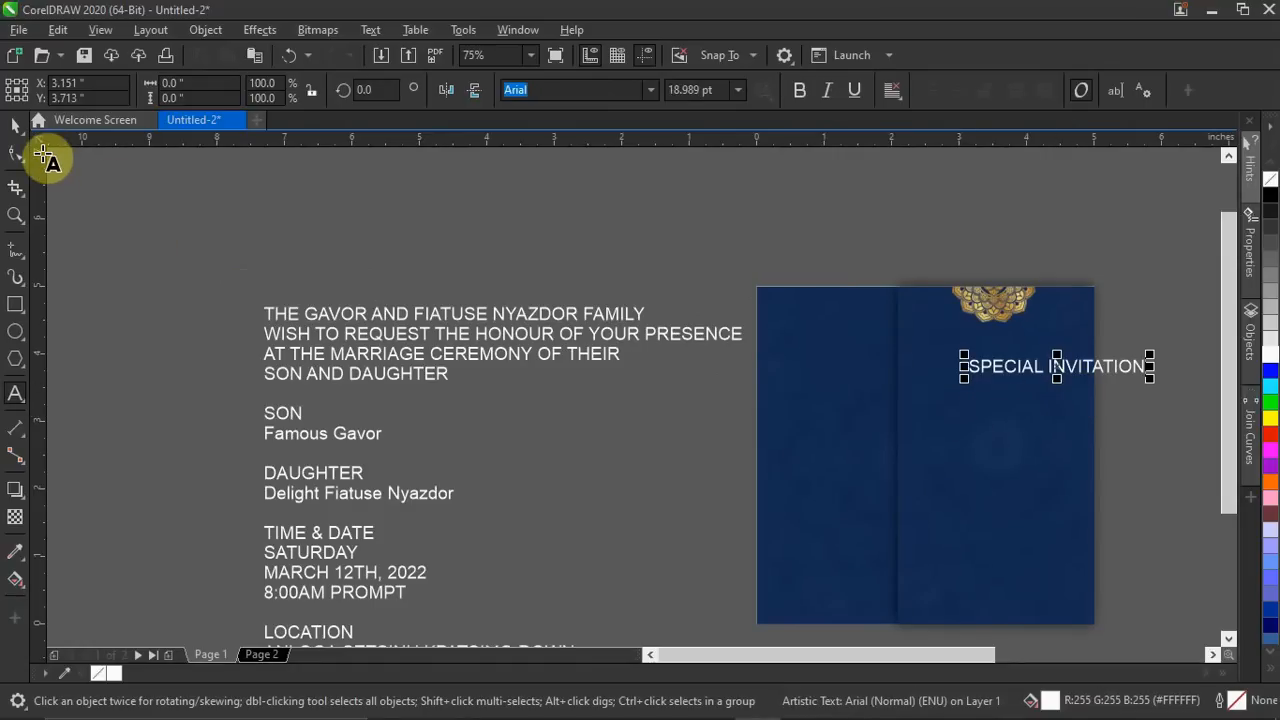
click(15, 125)
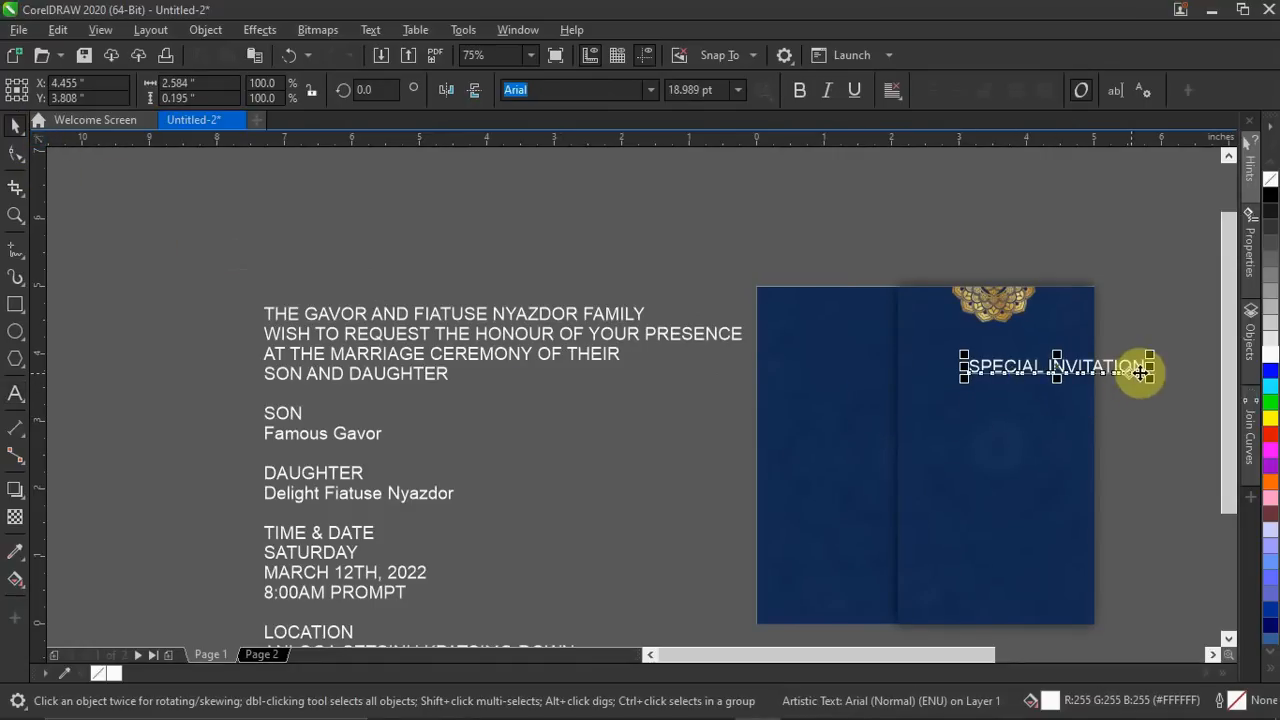
drag(1141, 372, 1090, 370)
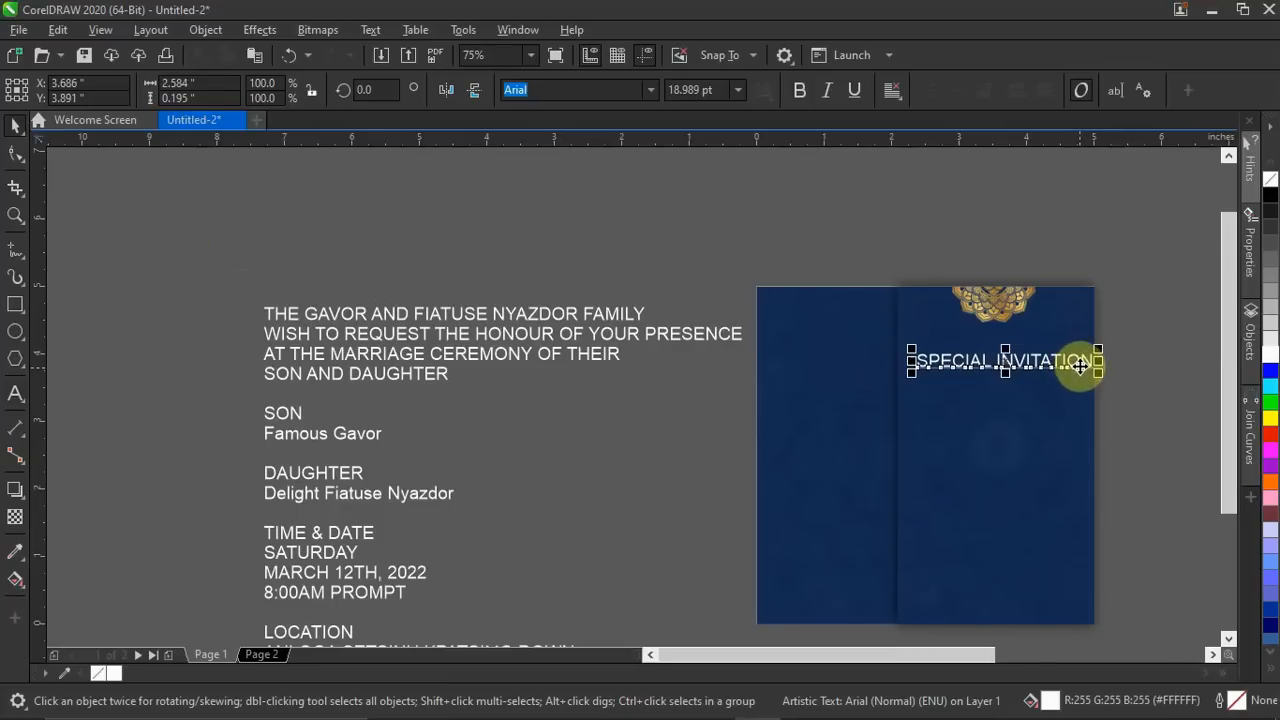
click(1076, 369)
click(1074, 363)
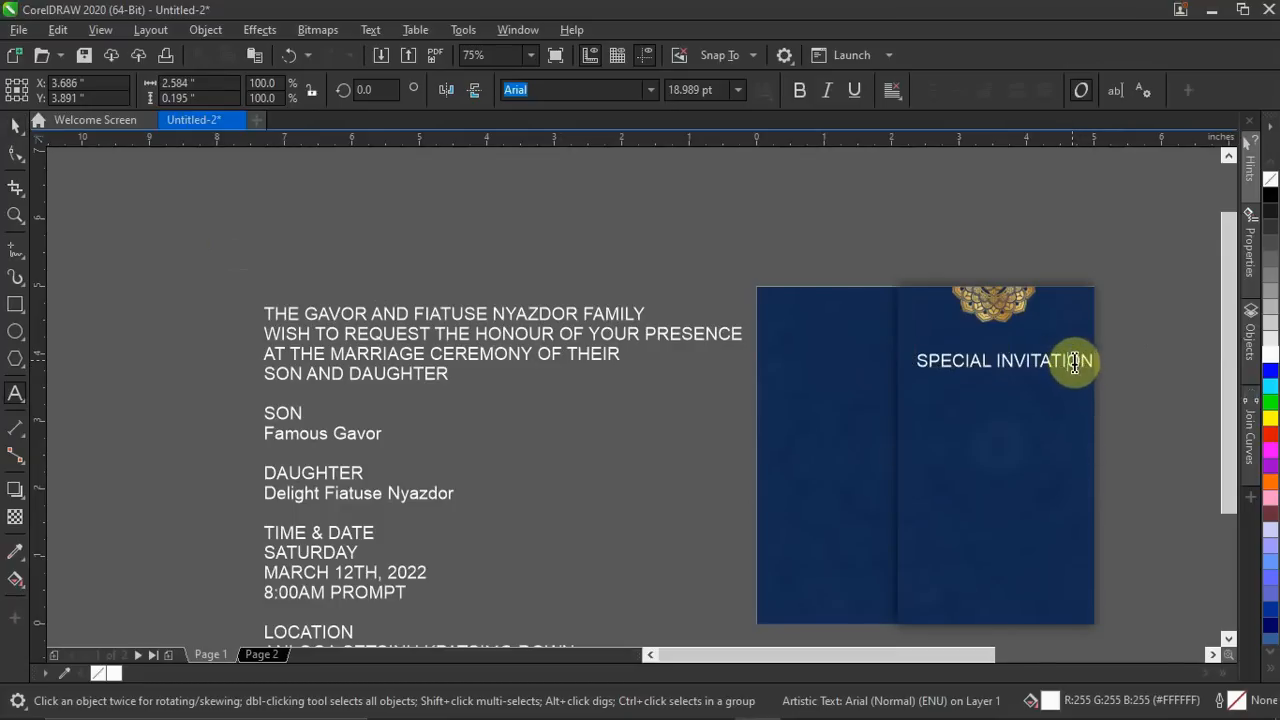
double_click(1092, 361)
drag(1092, 361, 1095, 368)
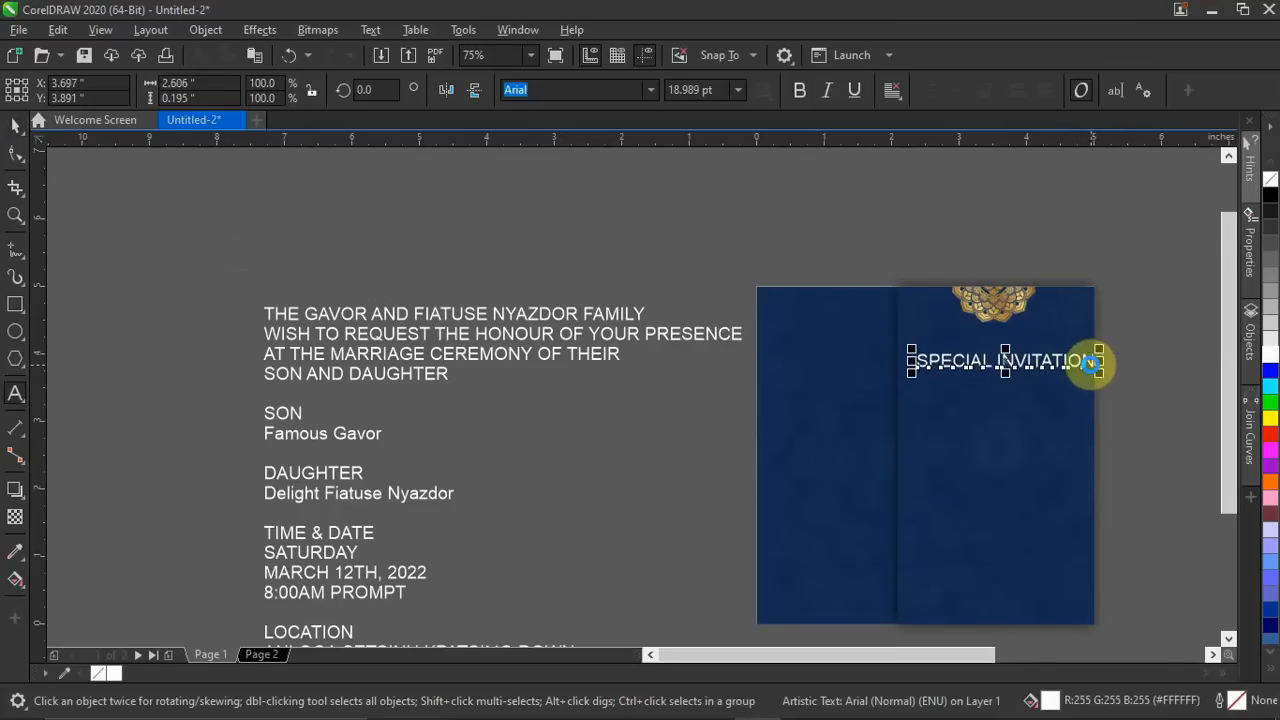
key(ctrl+z)
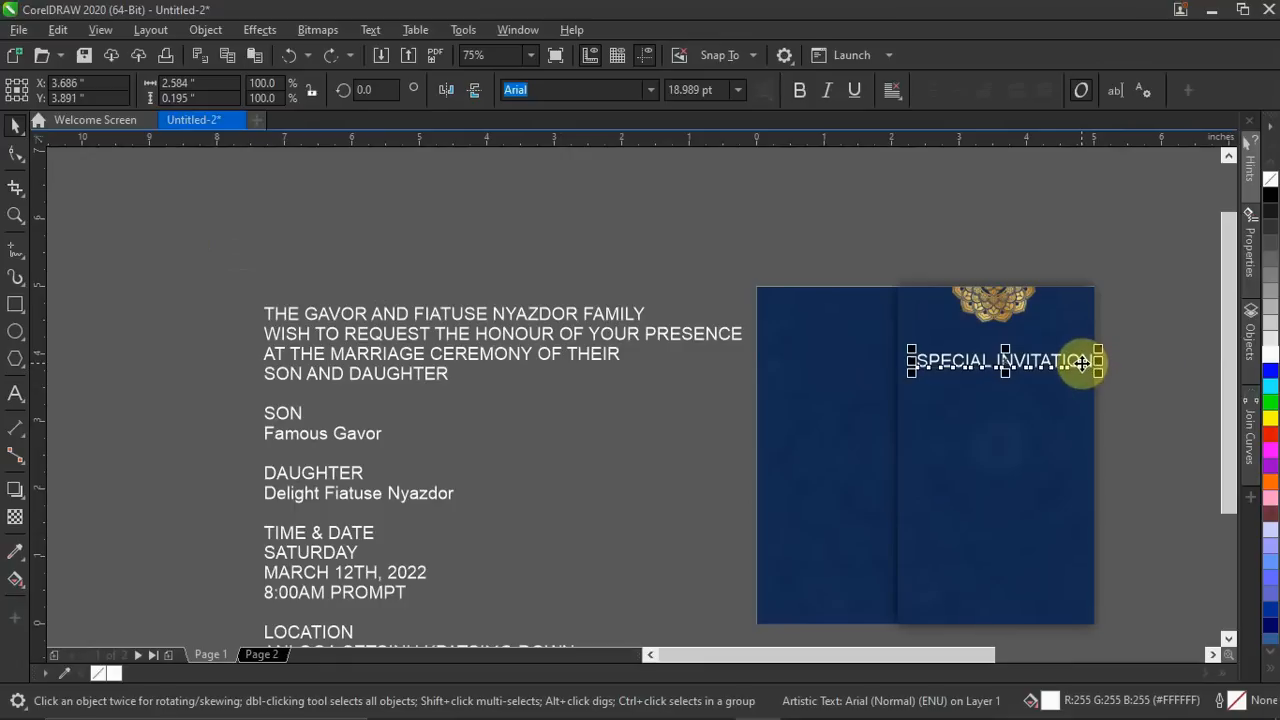
Change the case of the "SPECIAL INVITATION" heading to Title Case.
double_click(1082, 364)
drag(1094, 366, 820, 365)
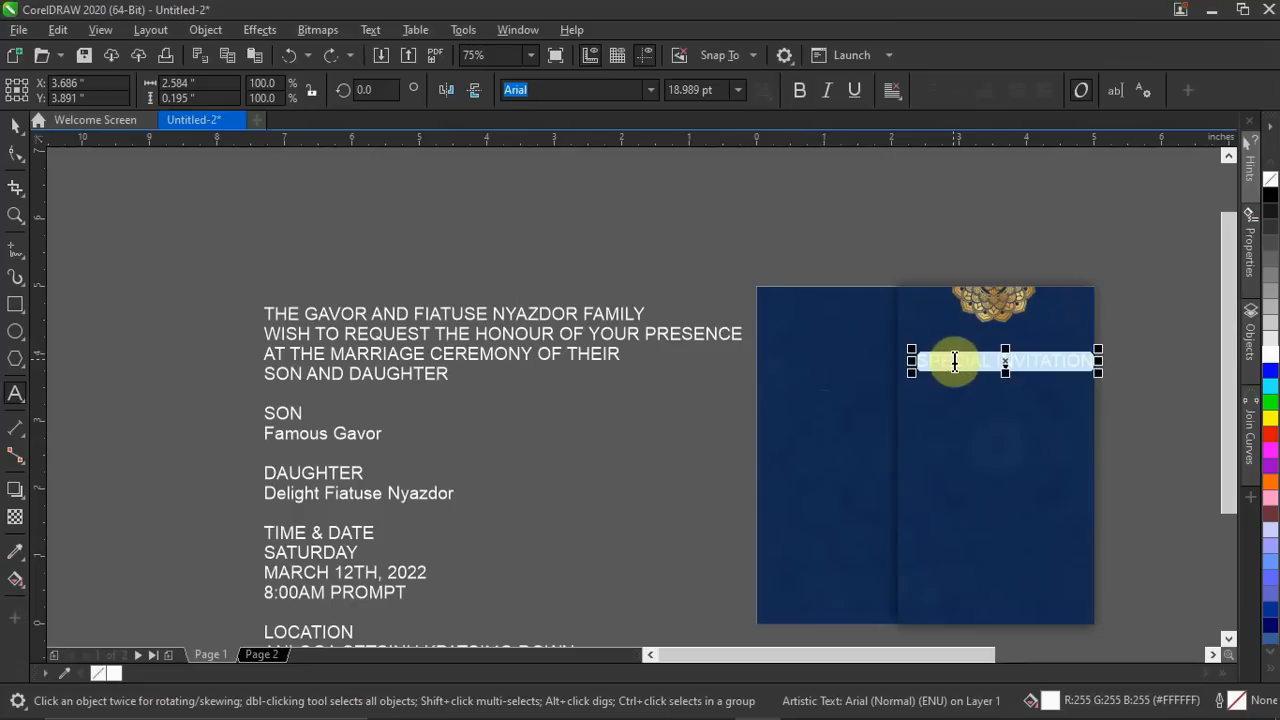
right_click(954, 362)
mouse_move(1013, 436)
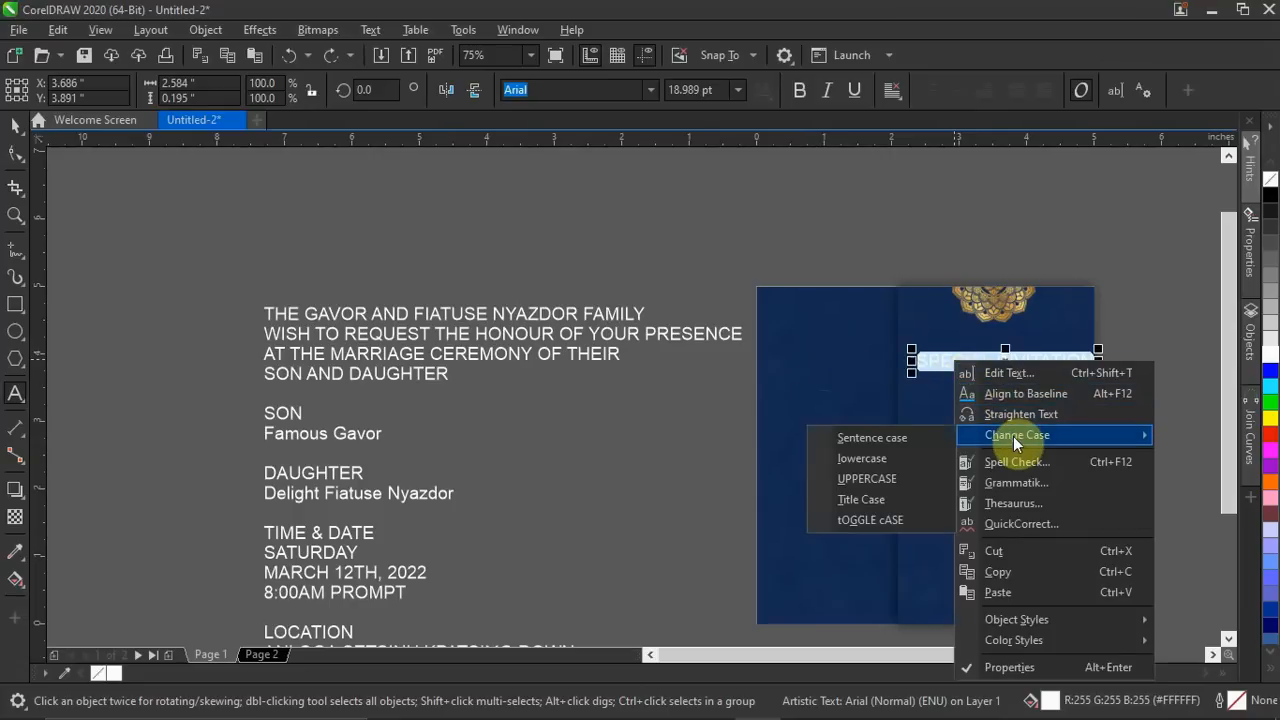
click(874, 502)
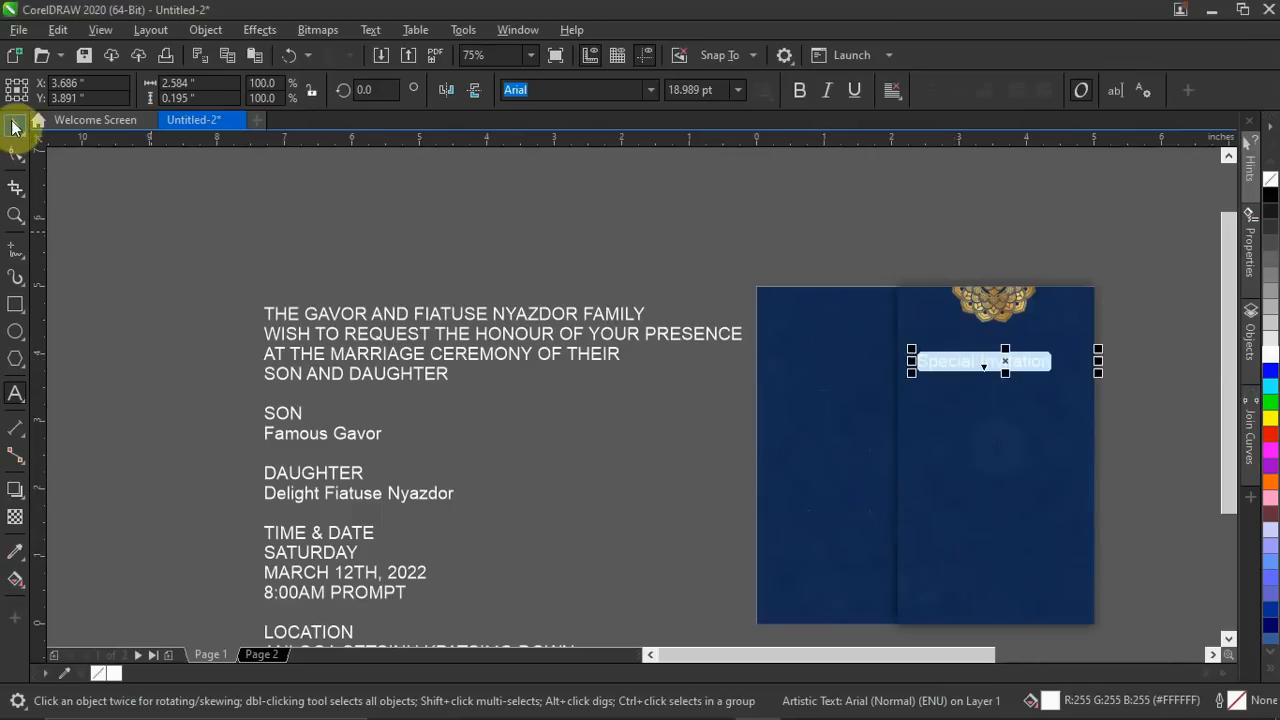
click(12, 125)
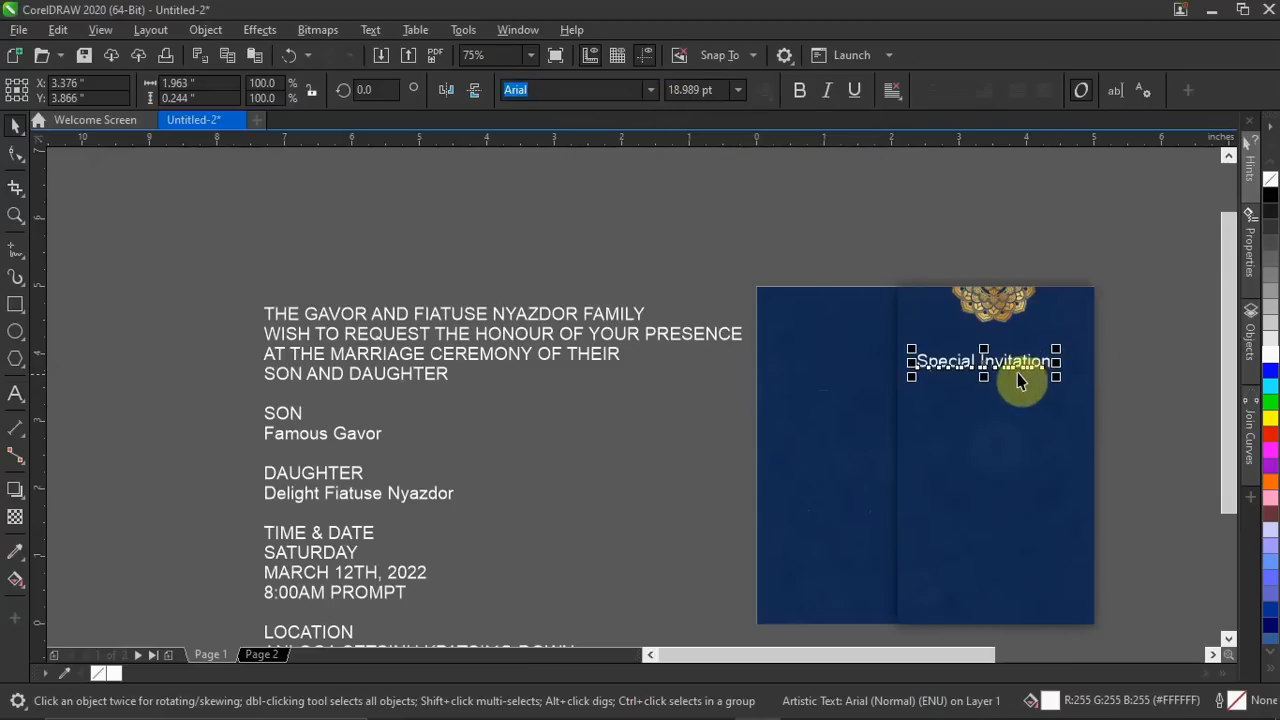
Set the heading's font to Edwardian Script ITC, enlarge it to about 27 pt and centre it just below the mandala.
click(650, 90)
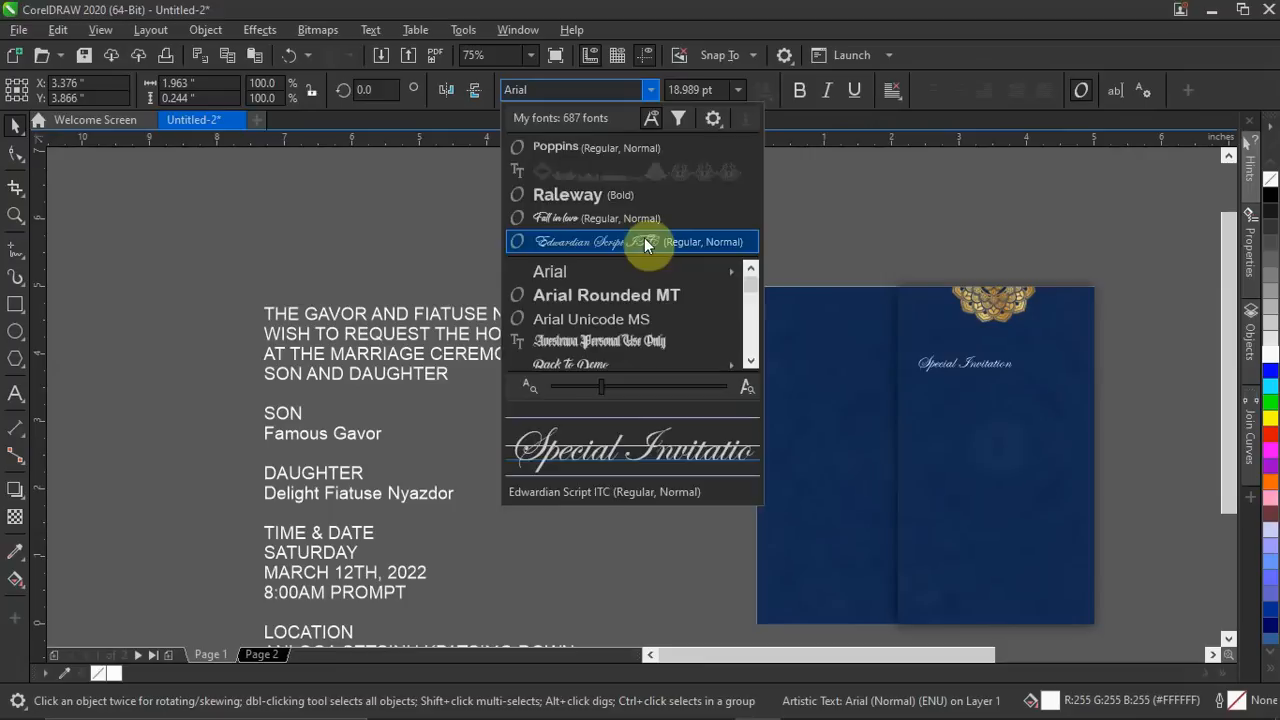
click(643, 241)
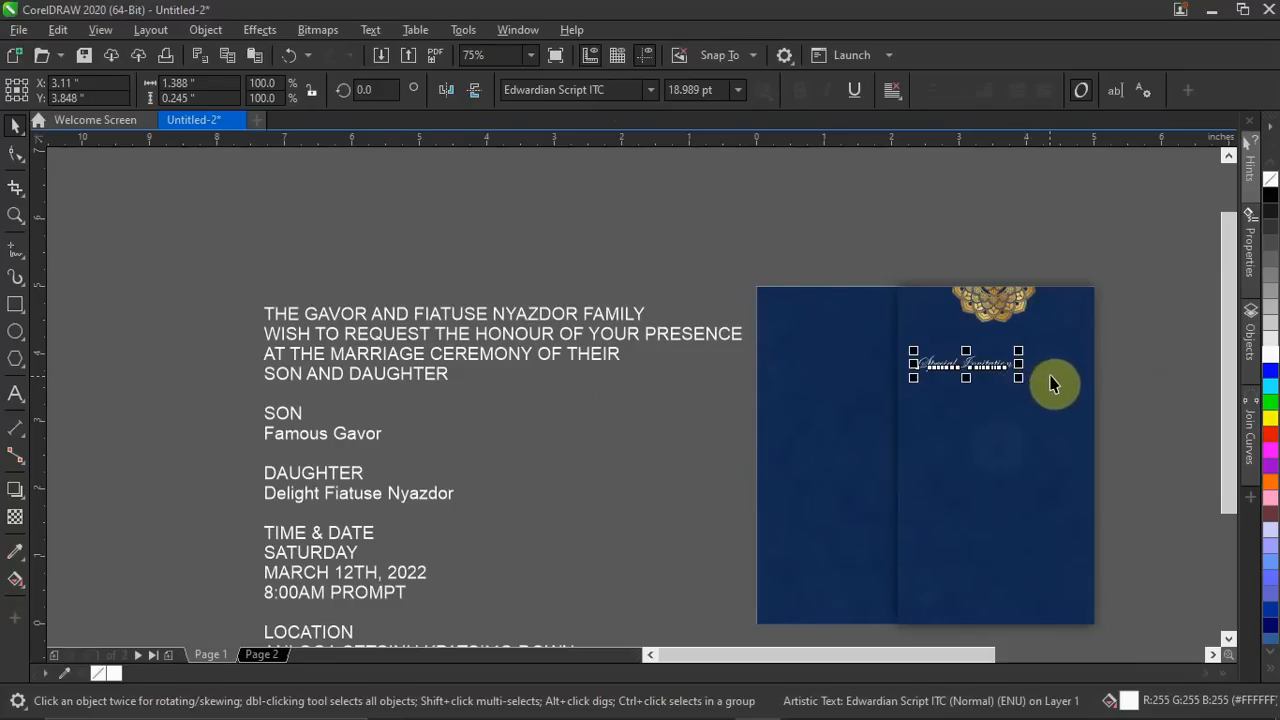
drag(1020, 380, 1060, 387)
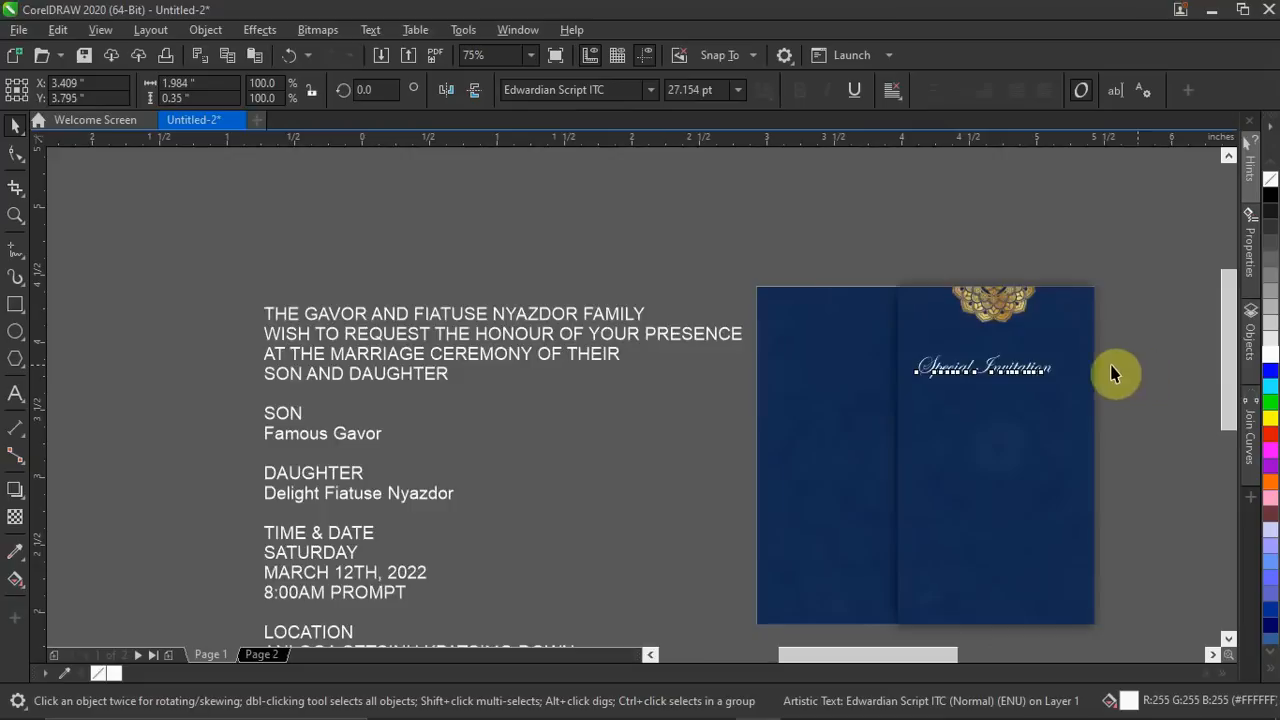
scroll(1120, 374, up, 2)
drag(829, 381, 847, 321)
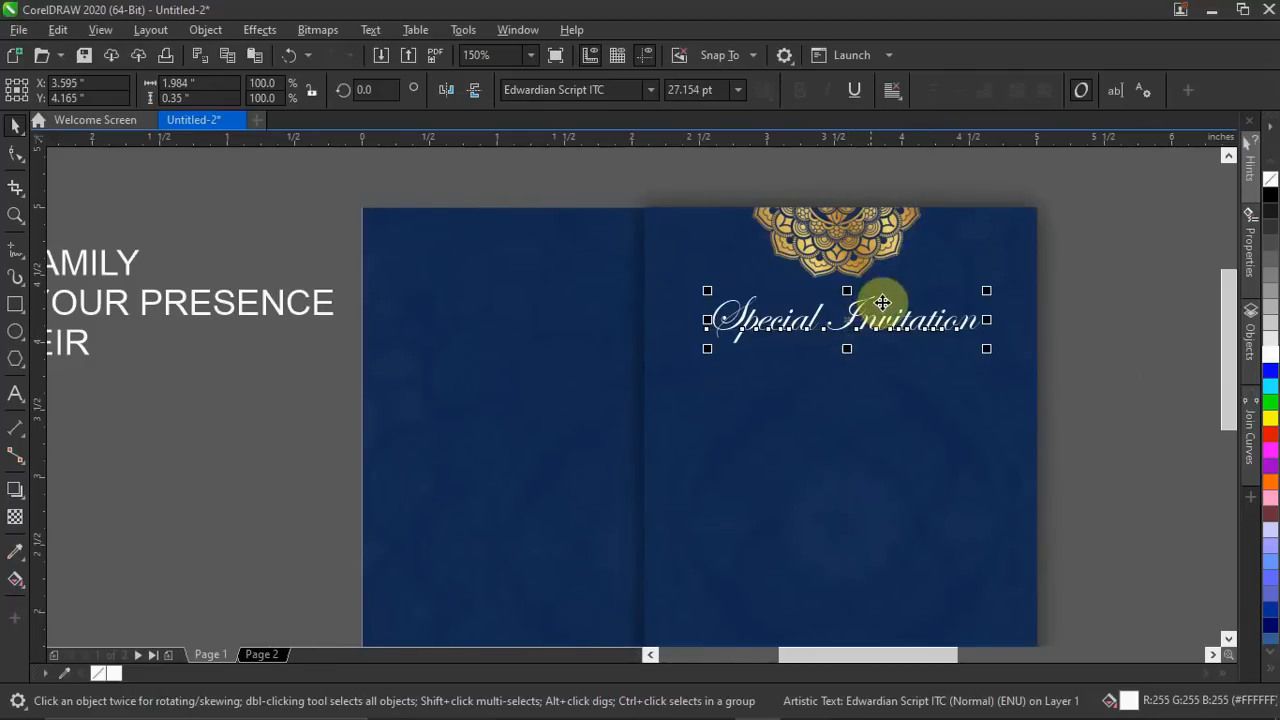
Sample the gold rectangle's colour and the card's navy into the document palette, and park the gold rectangle to the right of the white one.
scroll(1051, 443, down, 5)
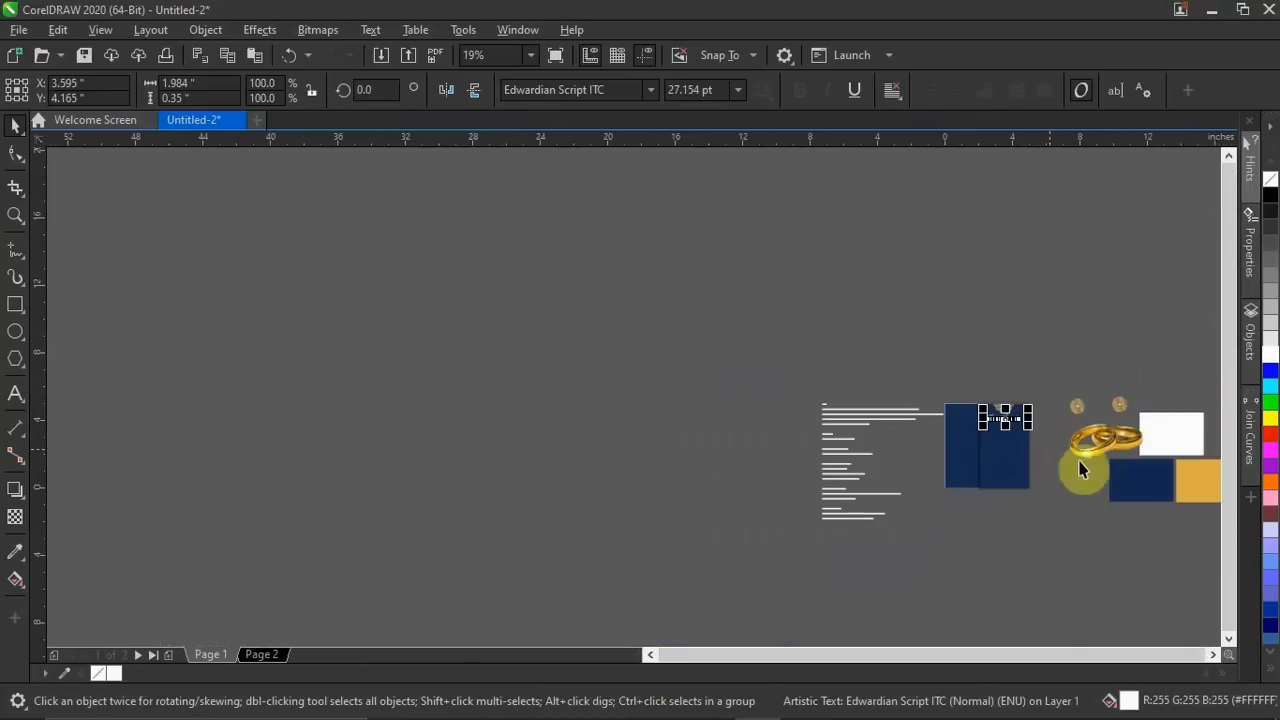
drag(1098, 446, 978, 360)
scroll(950, 365, up, 2)
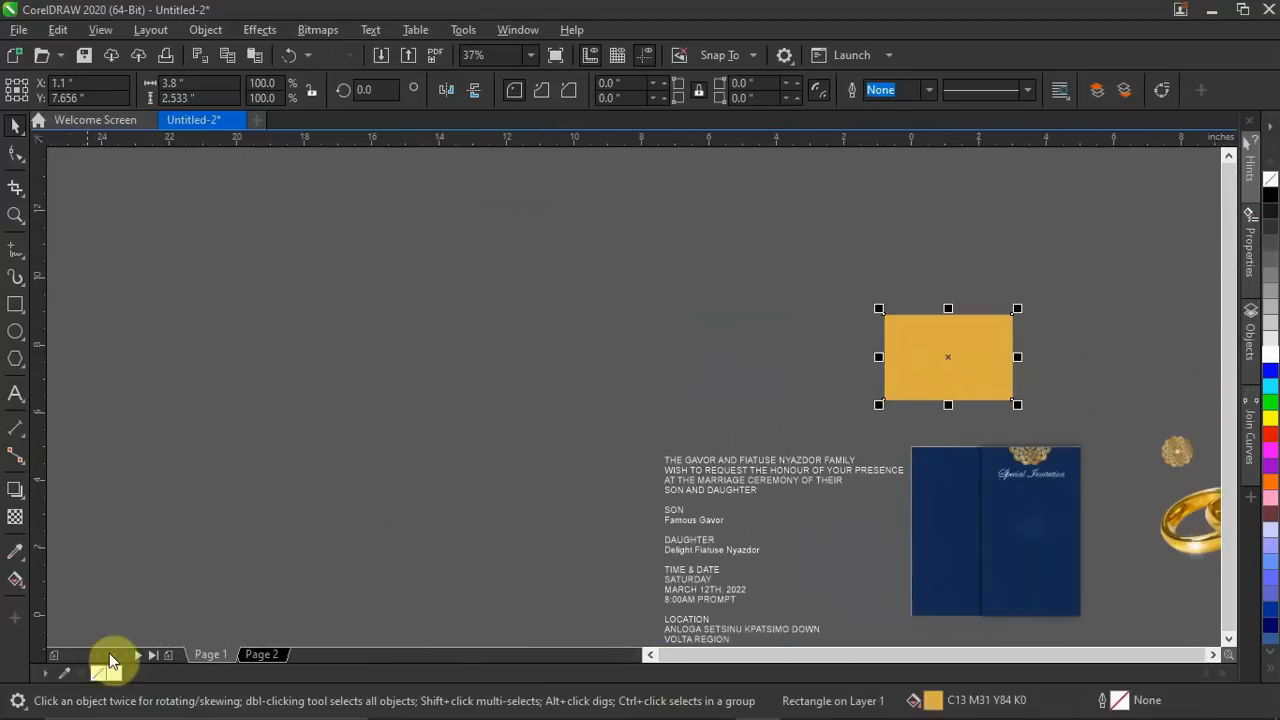
click(66, 679)
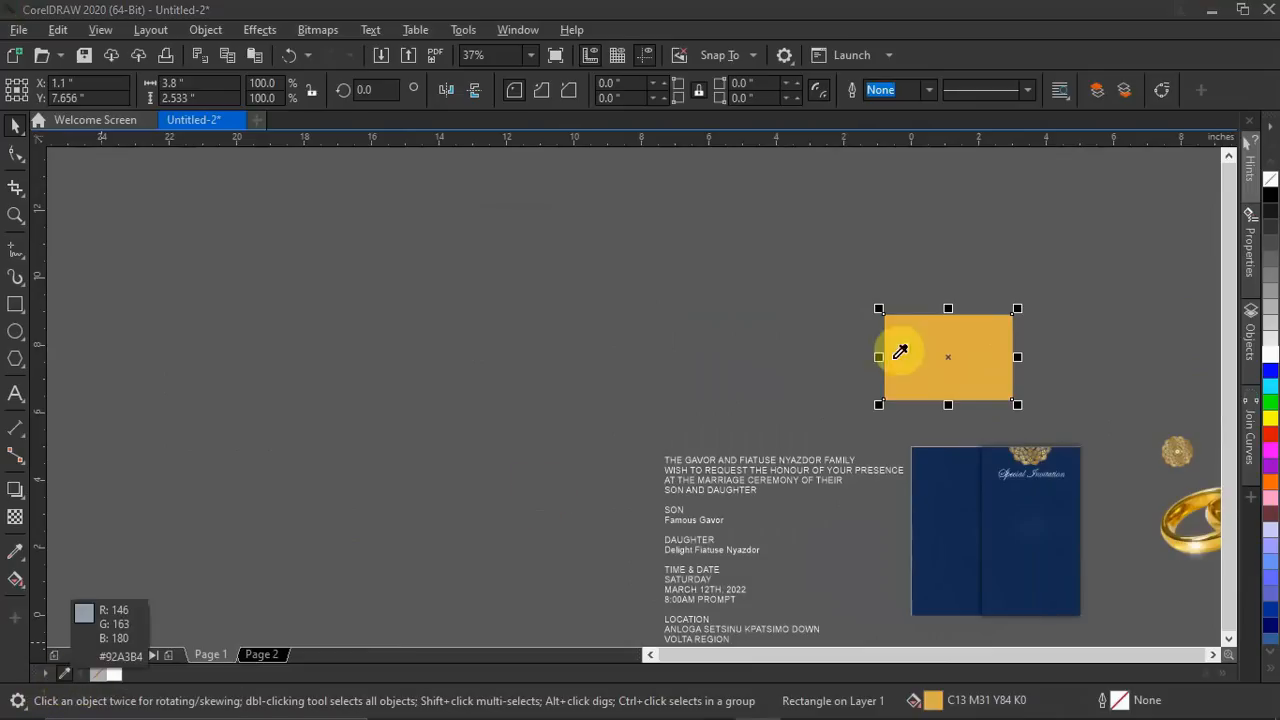
click(930, 344)
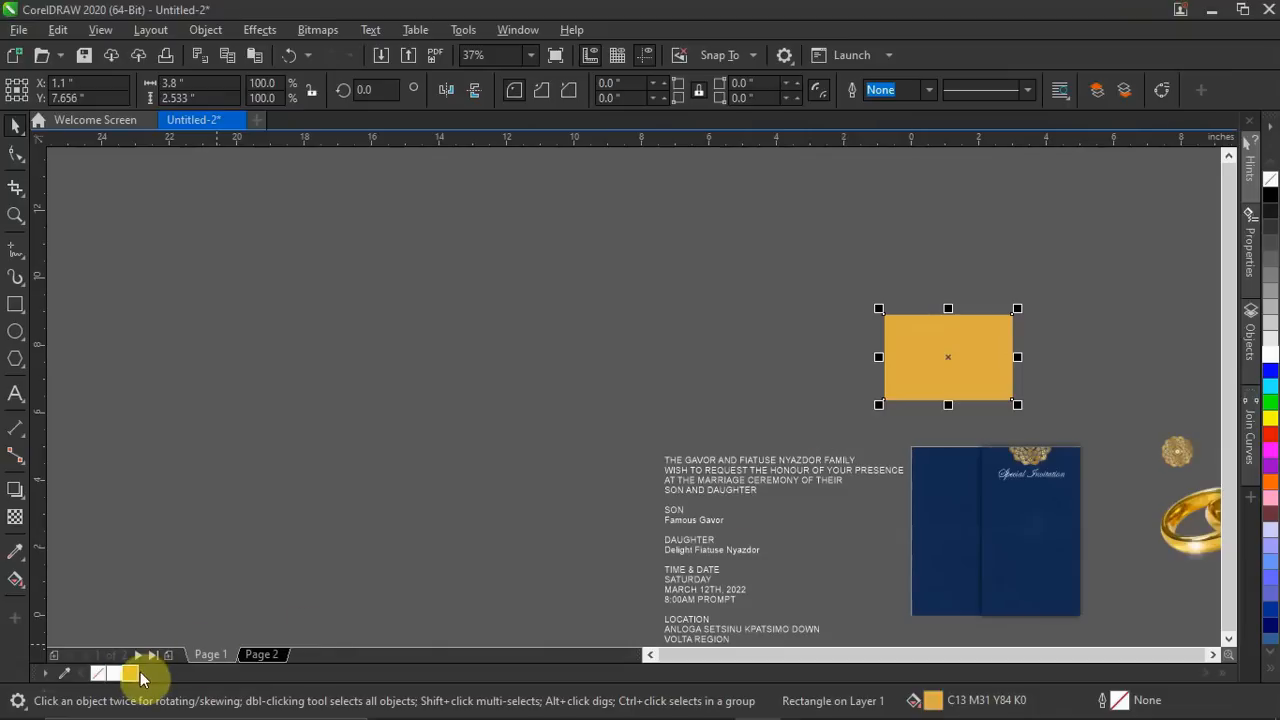
click(67, 675)
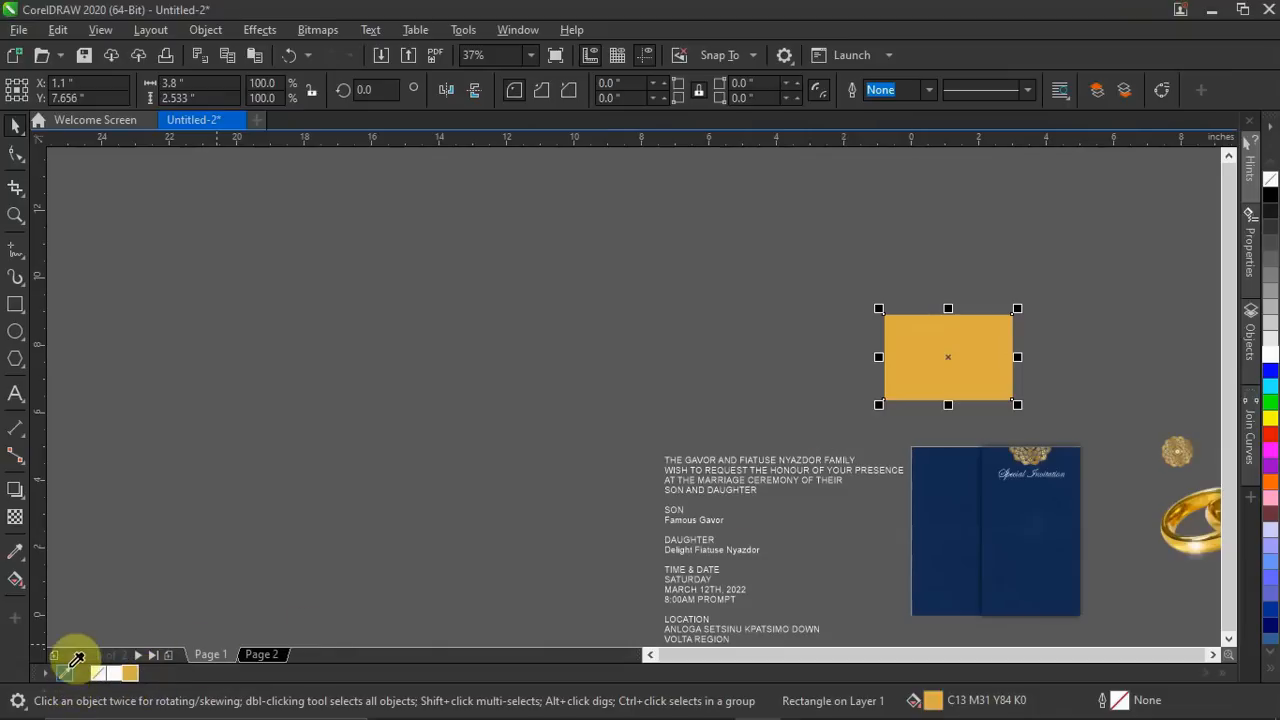
click(982, 528)
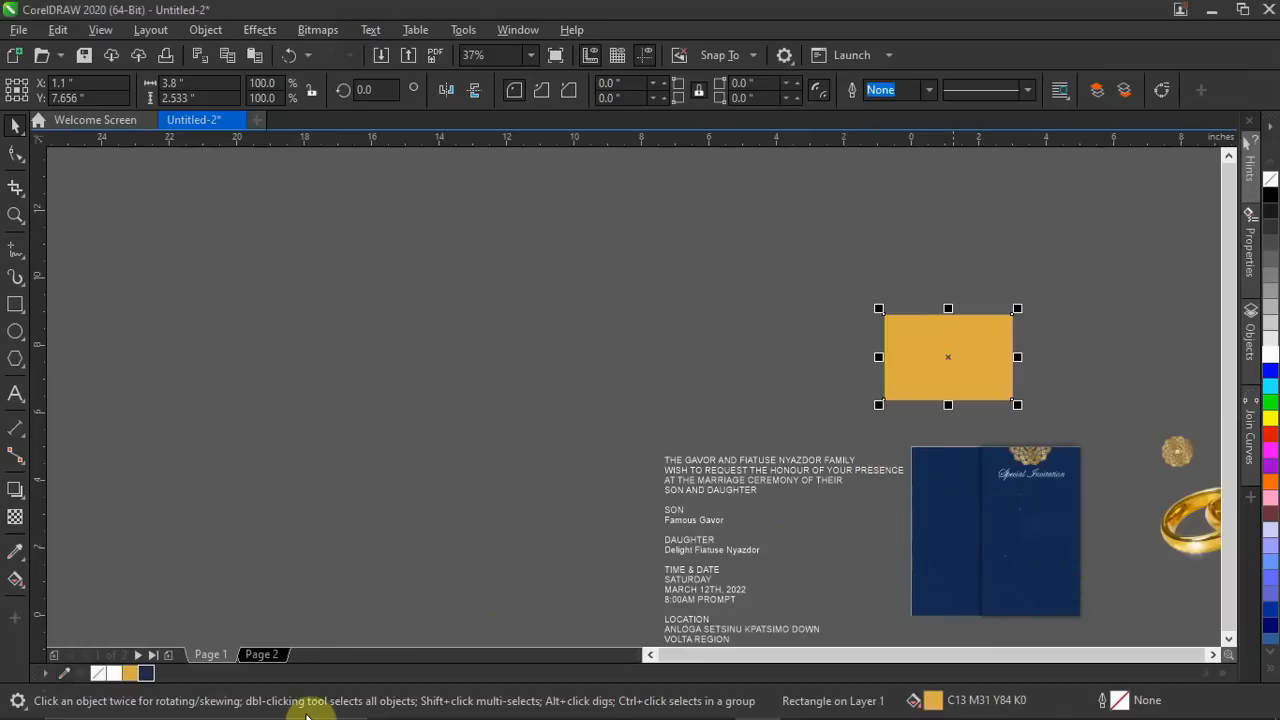
click(13, 143)
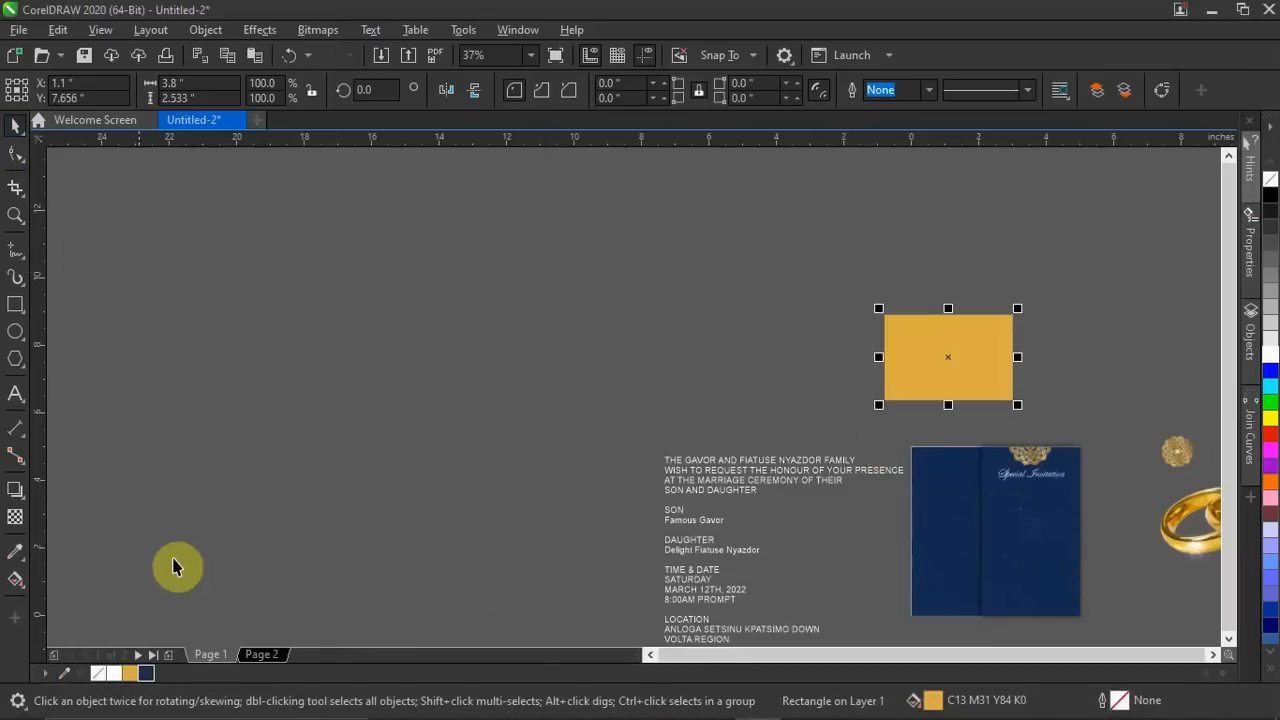
scroll(361, 478, down, 2)
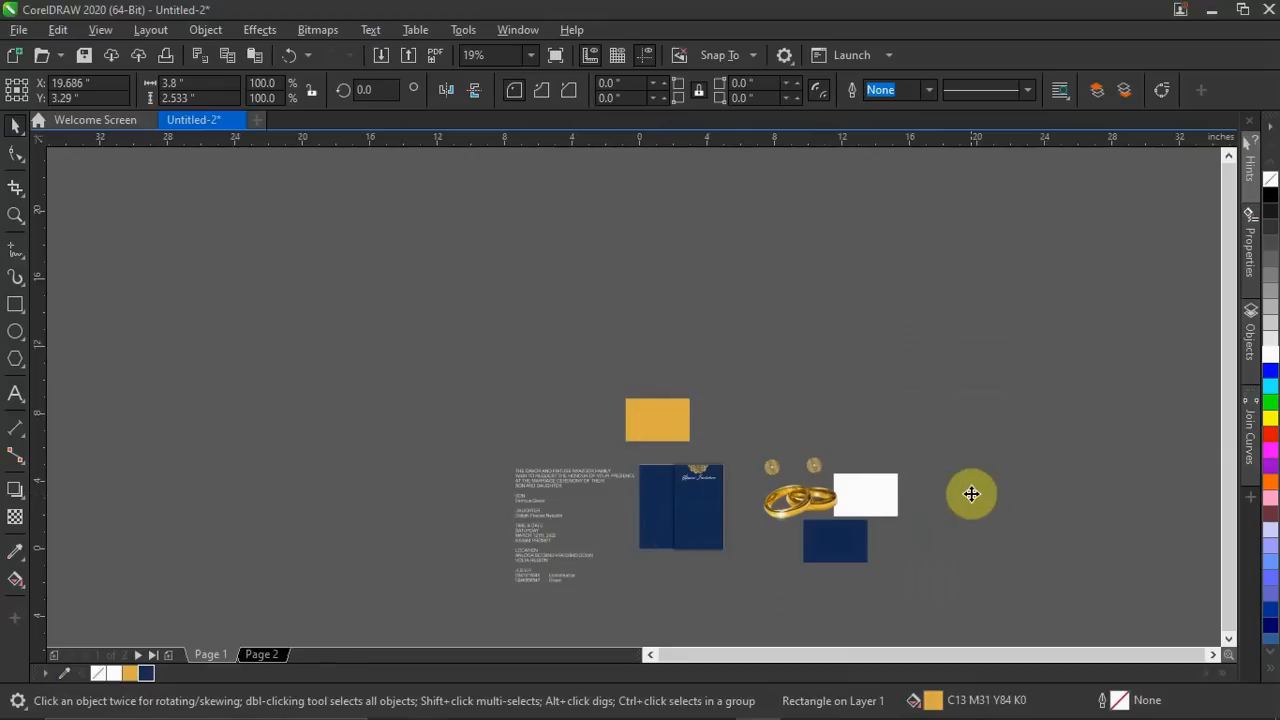
drag(971, 493, 963, 496)
Give the "Special Invitation" heading a fill and outline in the sampled gold, C13 M31 Y84 K0.
scroll(705, 527, up, 4)
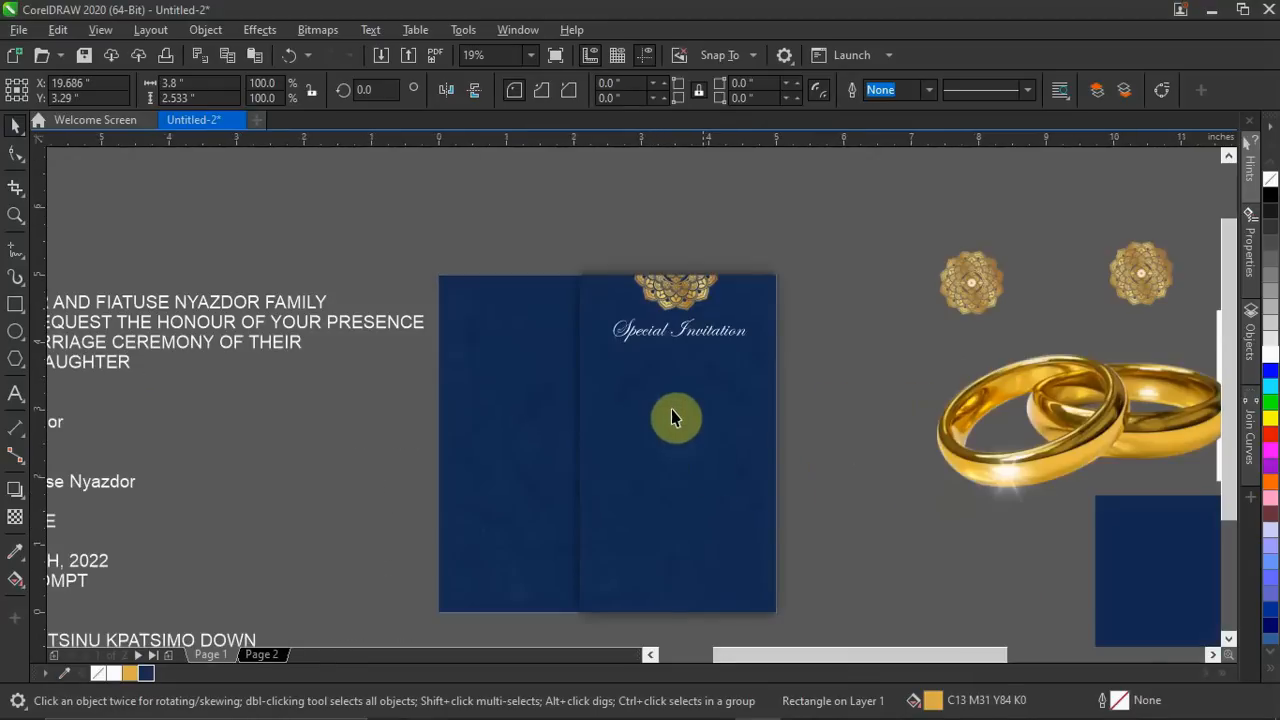
click(687, 332)
click(130, 673)
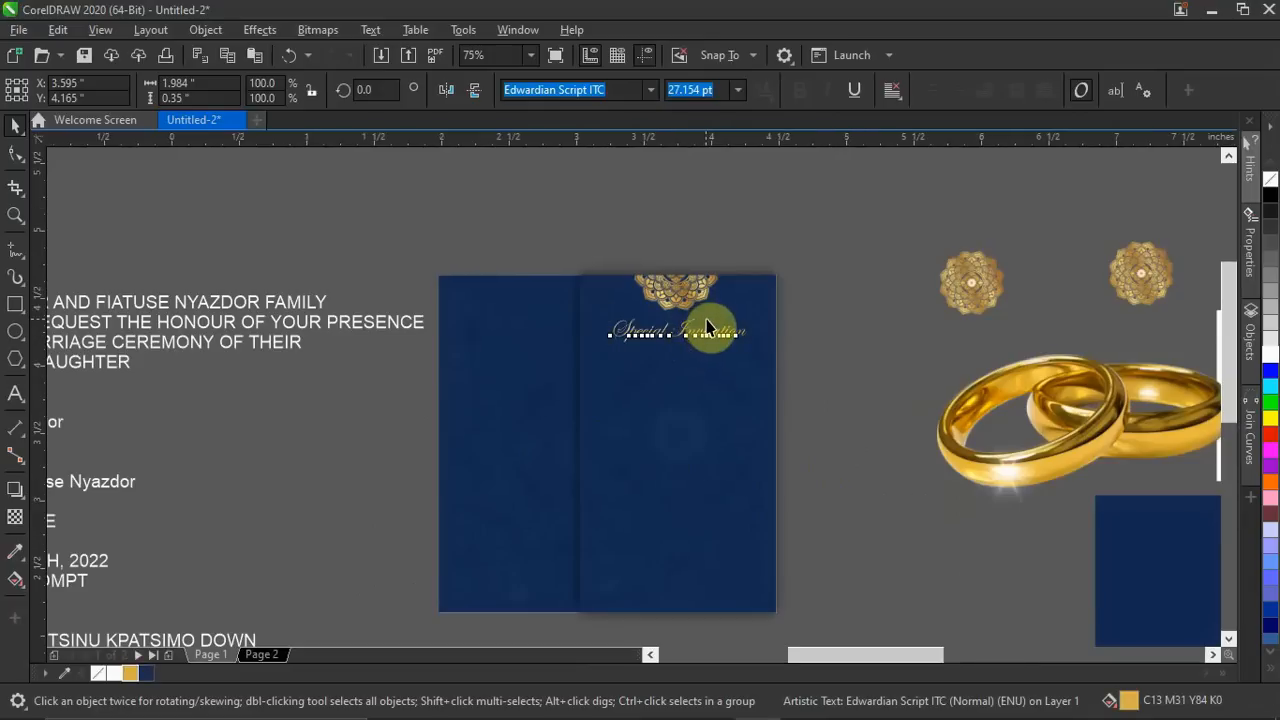
scroll(706, 334, up, 3)
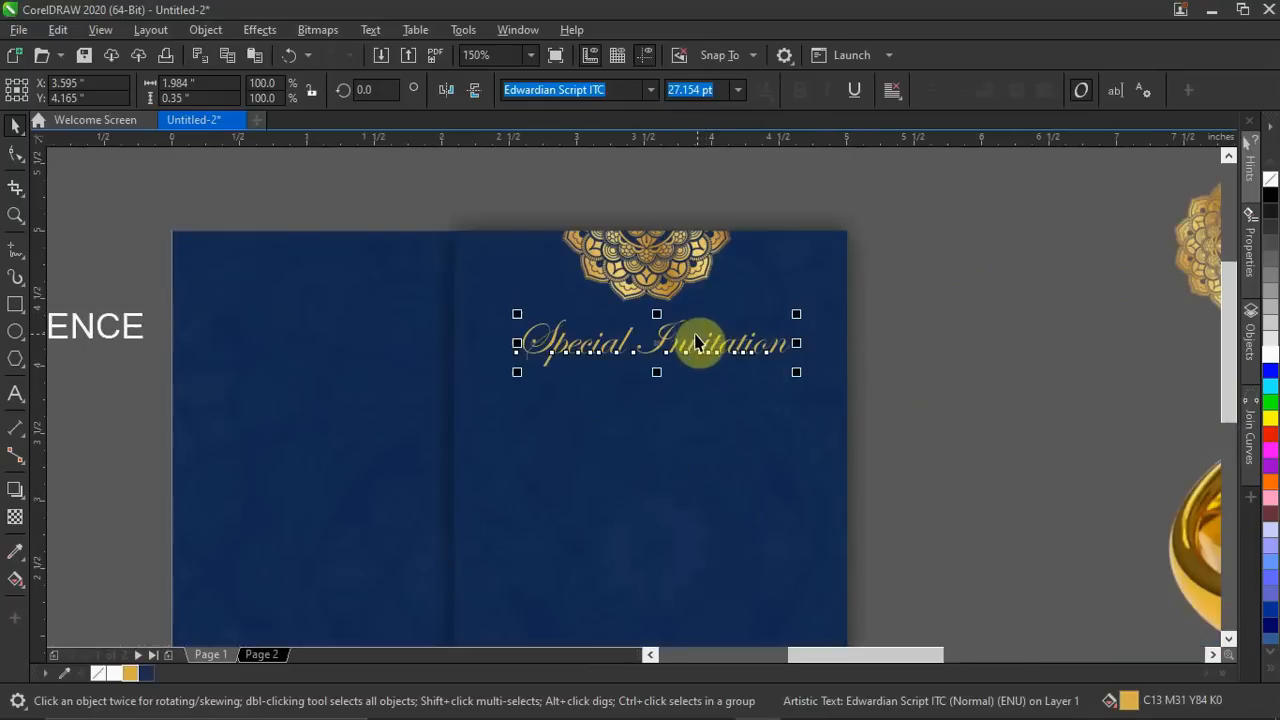
click(130, 677)
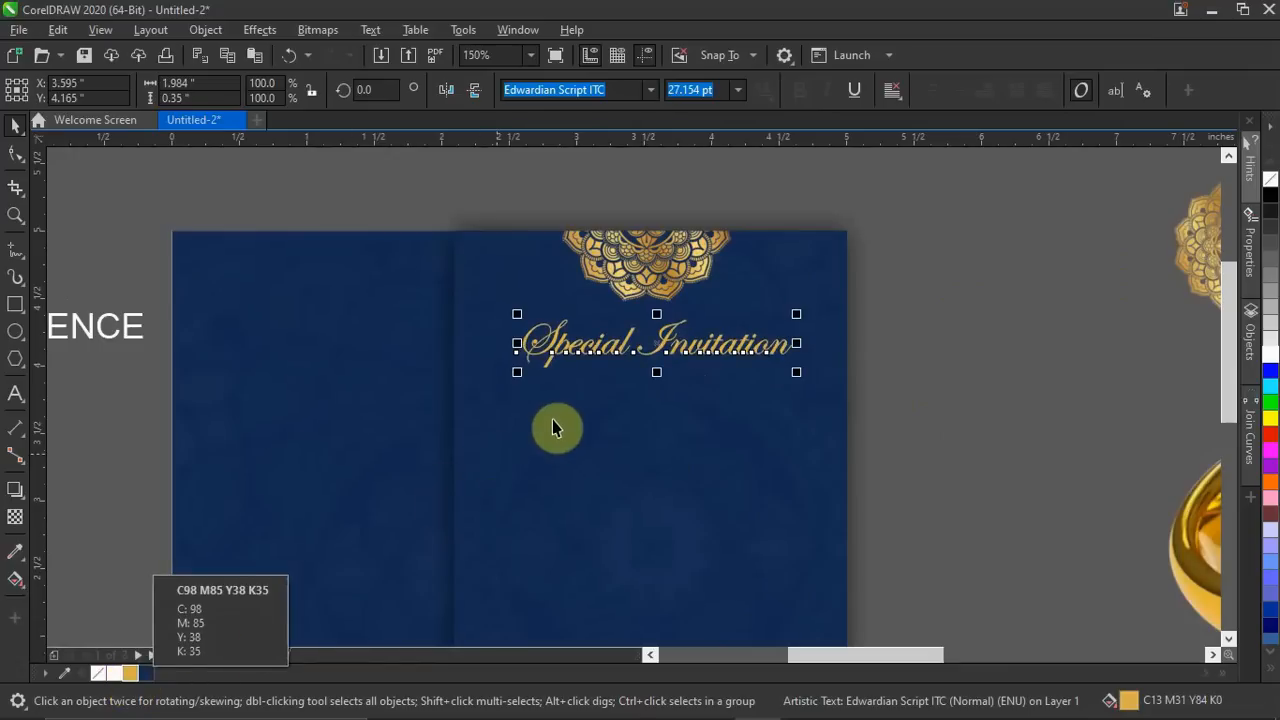
click(651, 403)
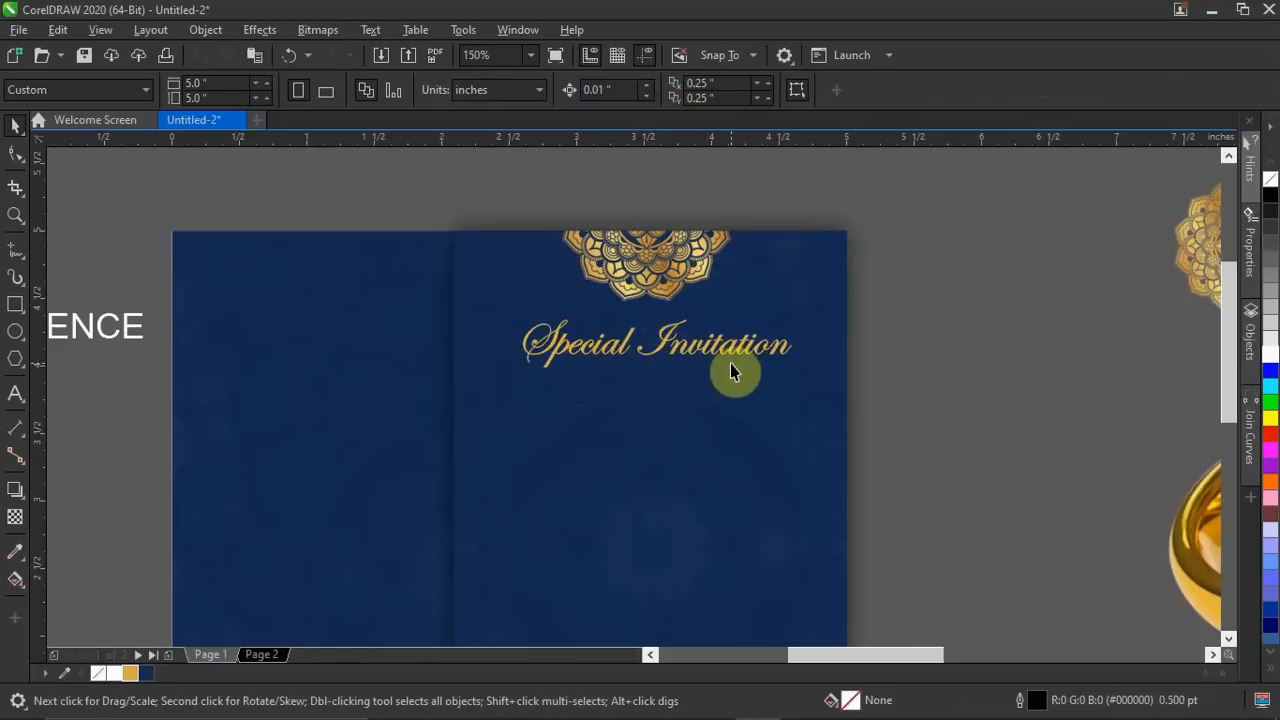
scroll(460, 432, down, 2)
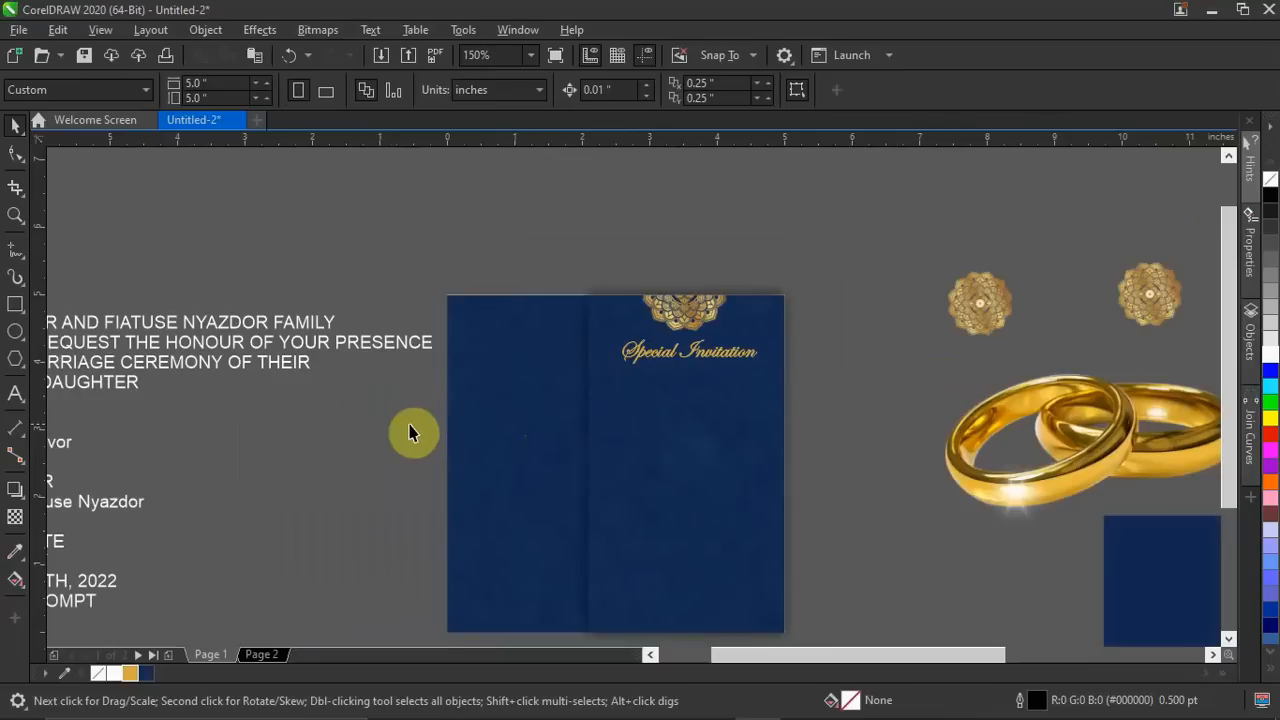
scroll(352, 432, down, 1)
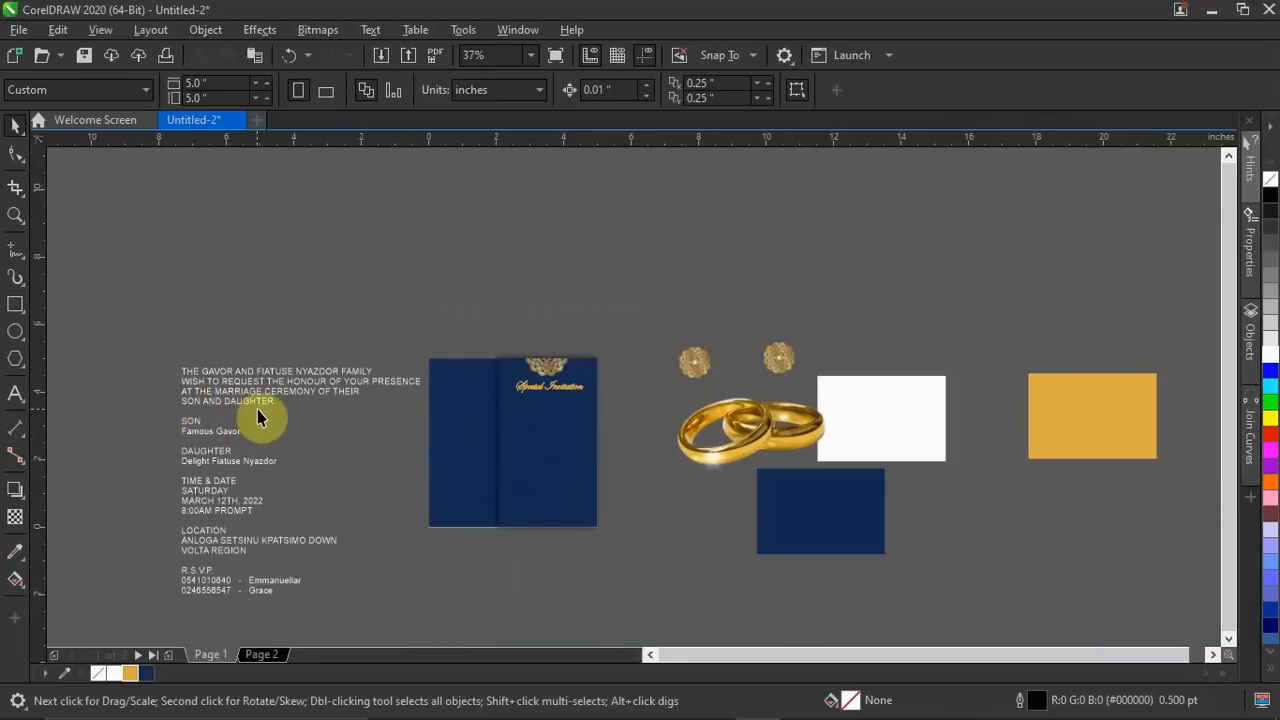
Cut the four-line family invitation paragraph, ending in "SON AND DAUGHTER", out of the source text block beside the card.
double_click(260, 406)
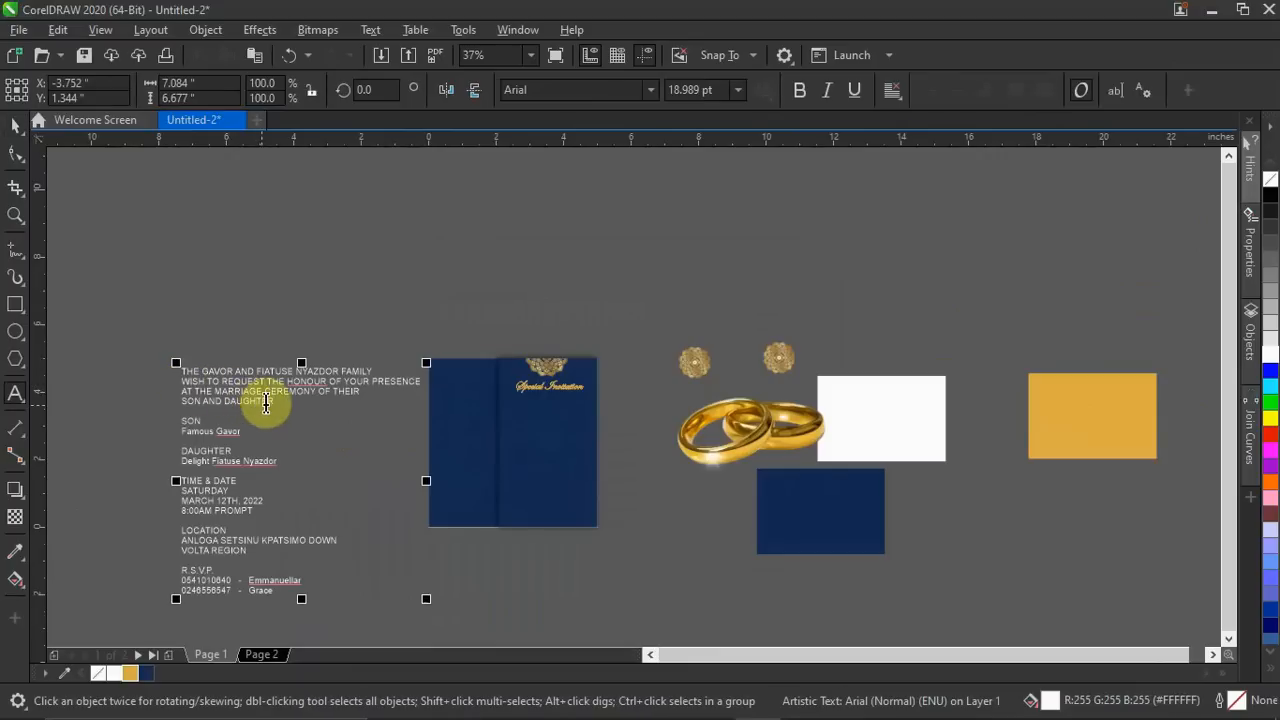
drag(265, 395, 181, 370)
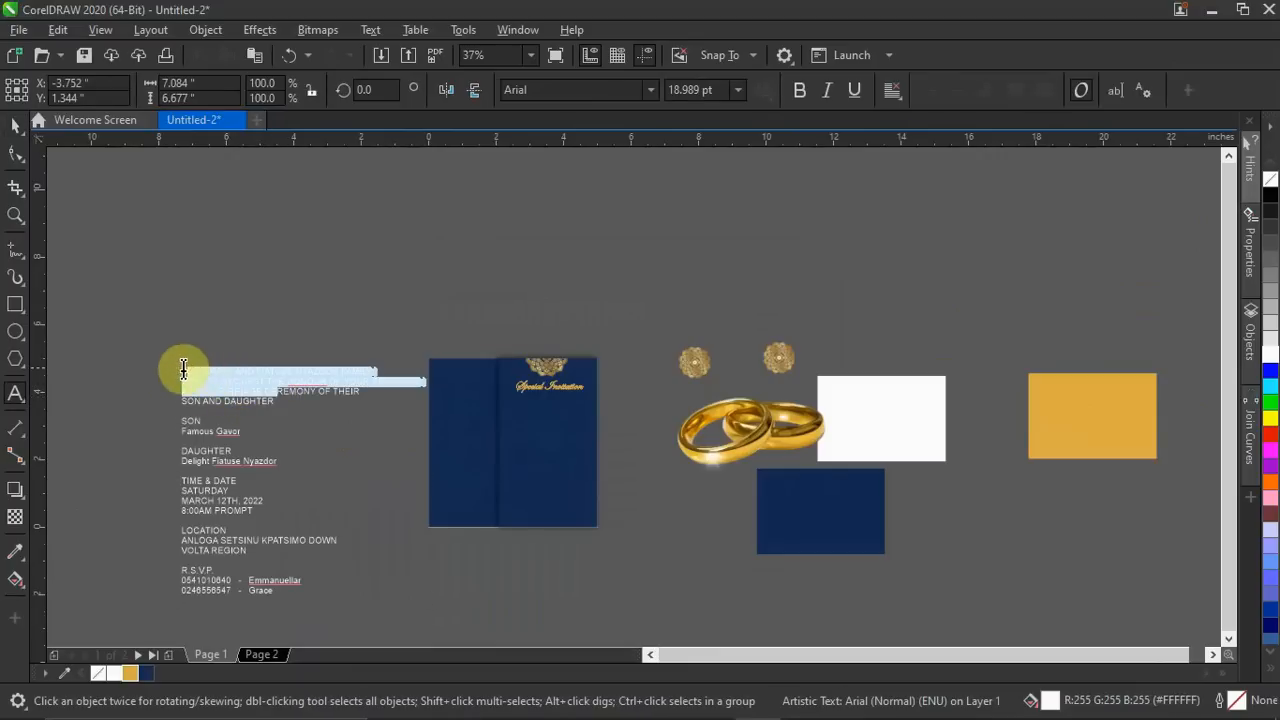
click(288, 400)
drag(288, 400, 170, 368)
key(ctrl+c)
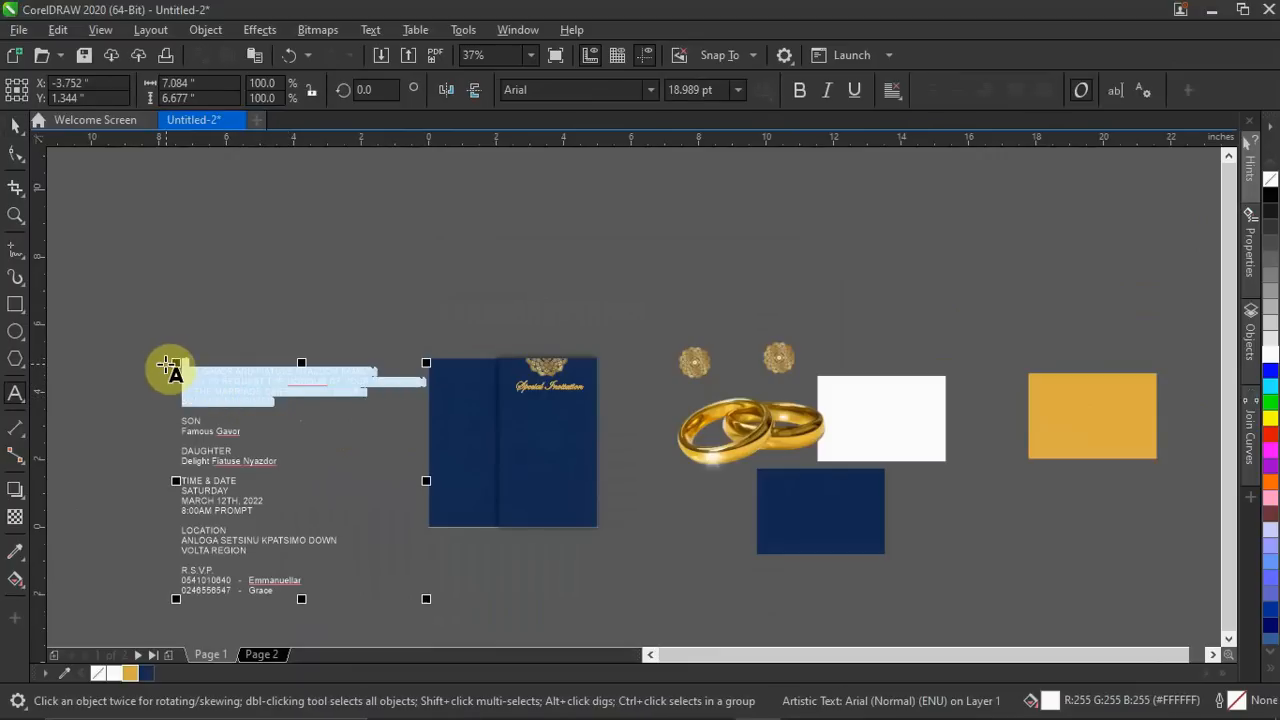
key(Delete)
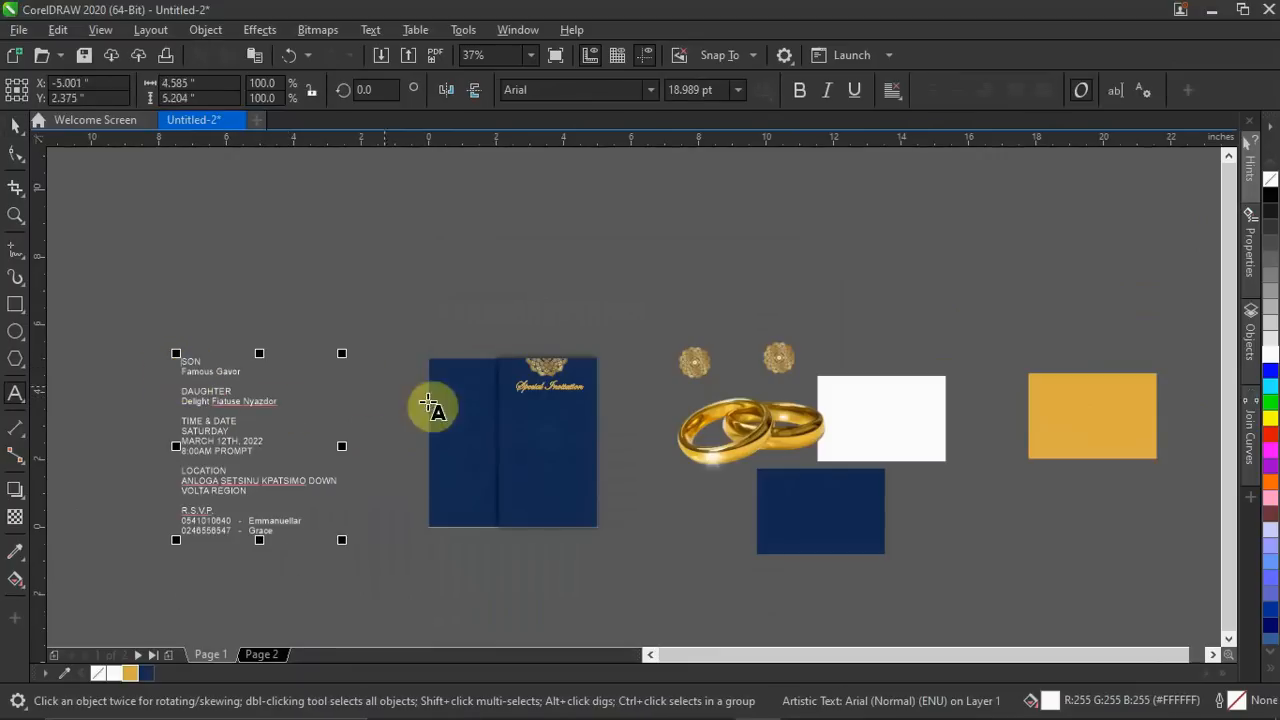
Paste the invitation paragraph as a separate text object on the card's right panel and set its font to Raleway Bold.
scroll(536, 418, up, 2)
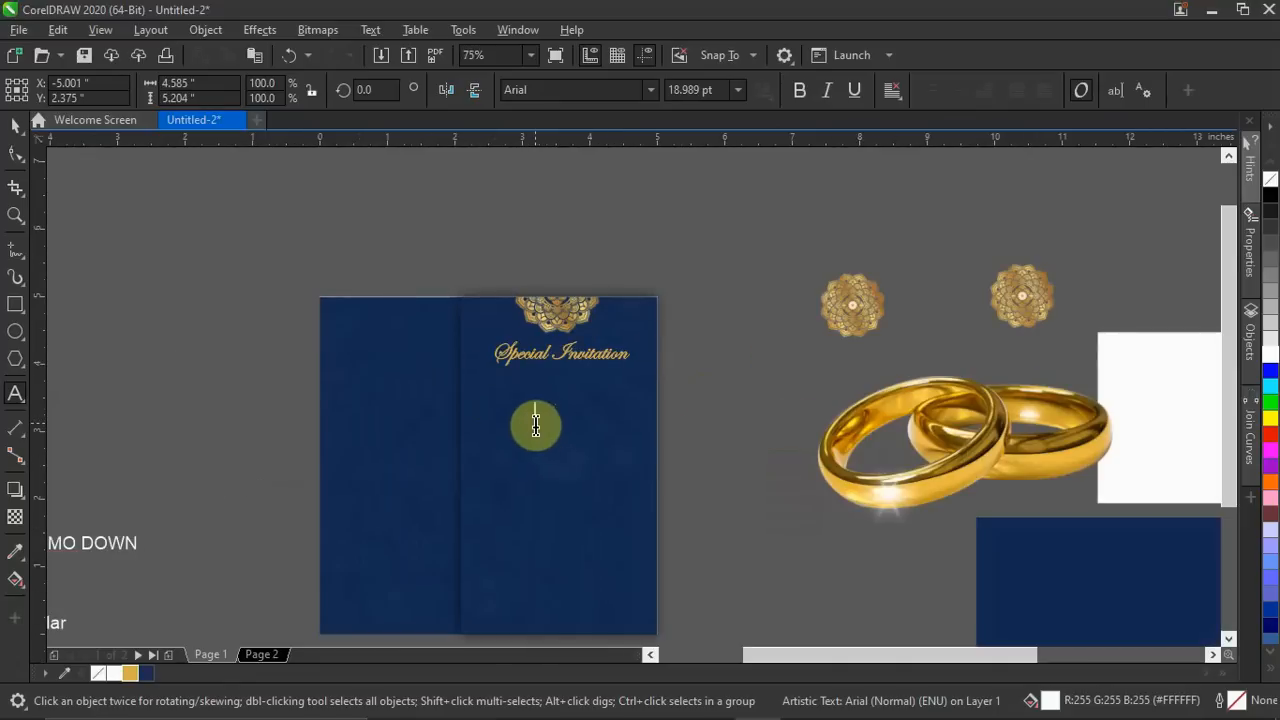
click(536, 425)
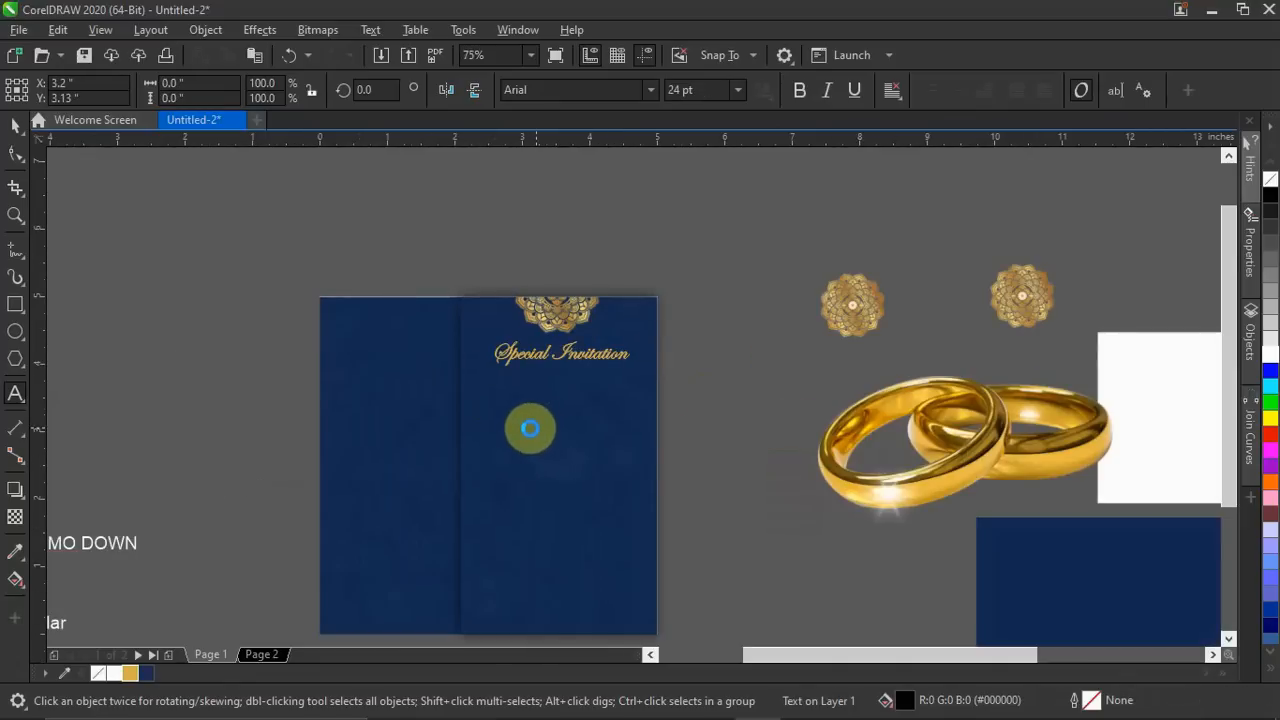
key(ctrl+v)
click(14, 127)
click(648, 89)
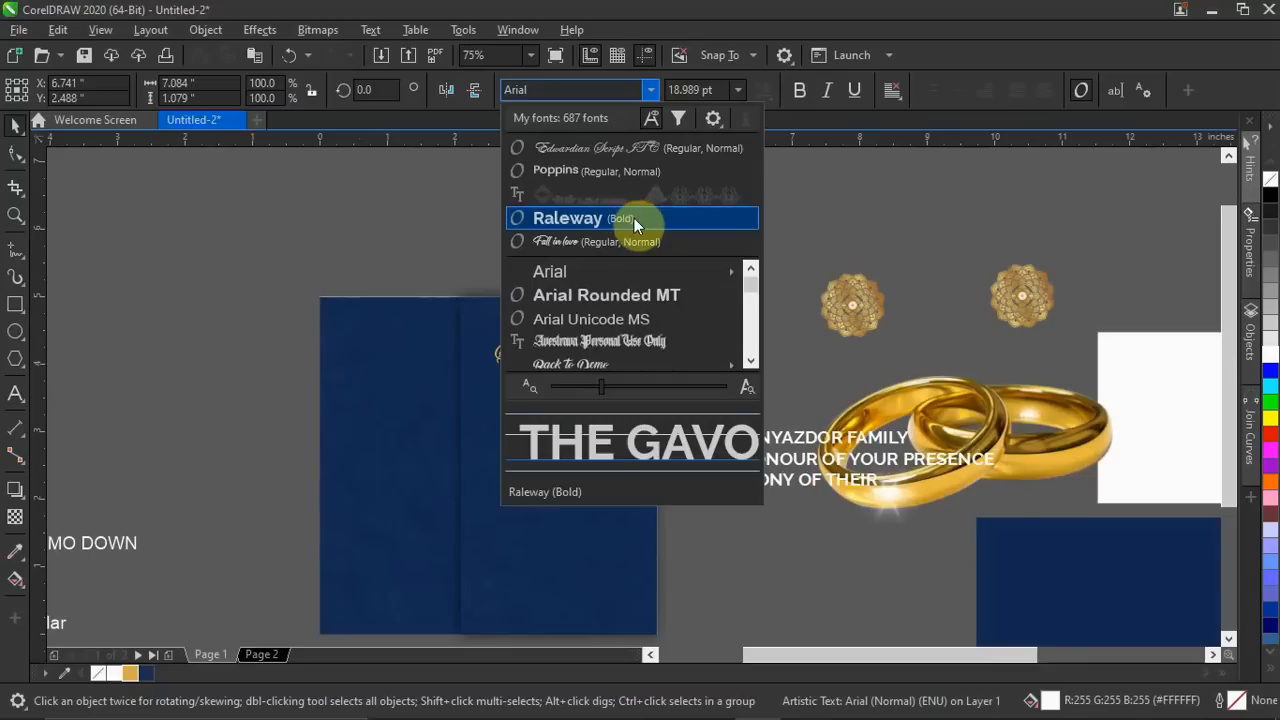
click(634, 218)
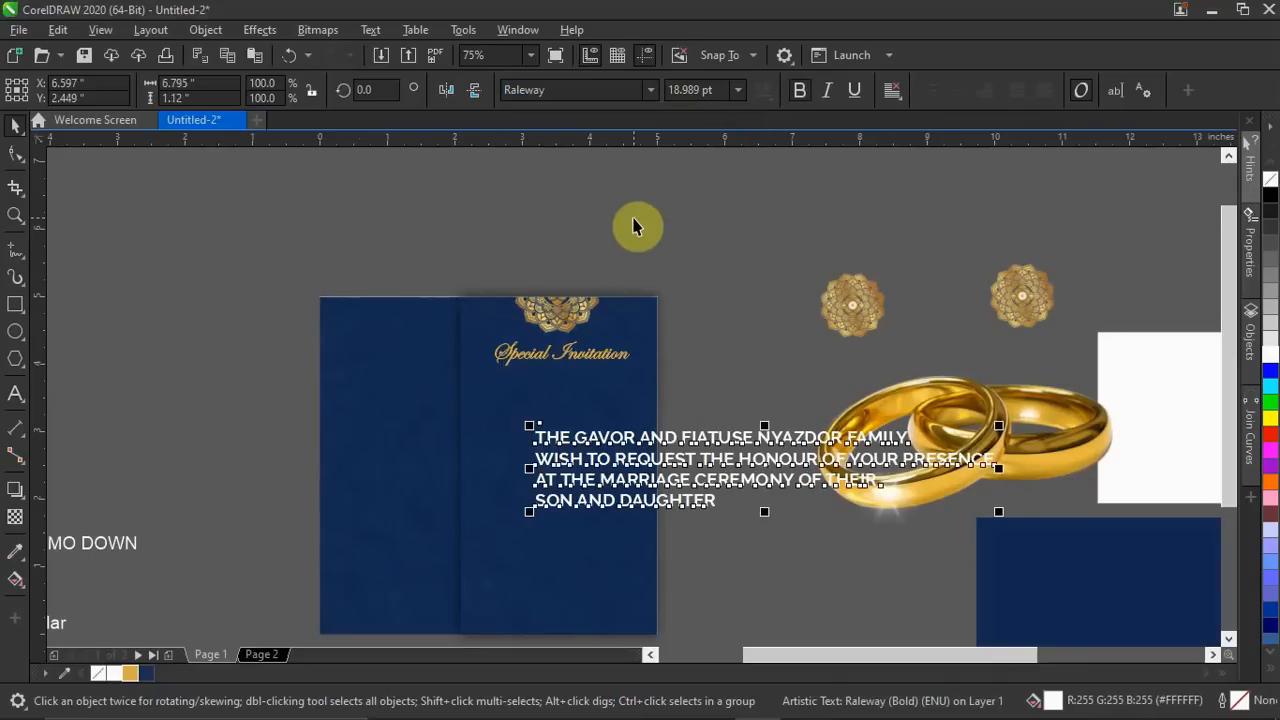
Scale the invitation paragraph down to about 6.6 pt and place it just below the "Special Invitation" heading within the right panel.
drag(995, 515, 753, 515)
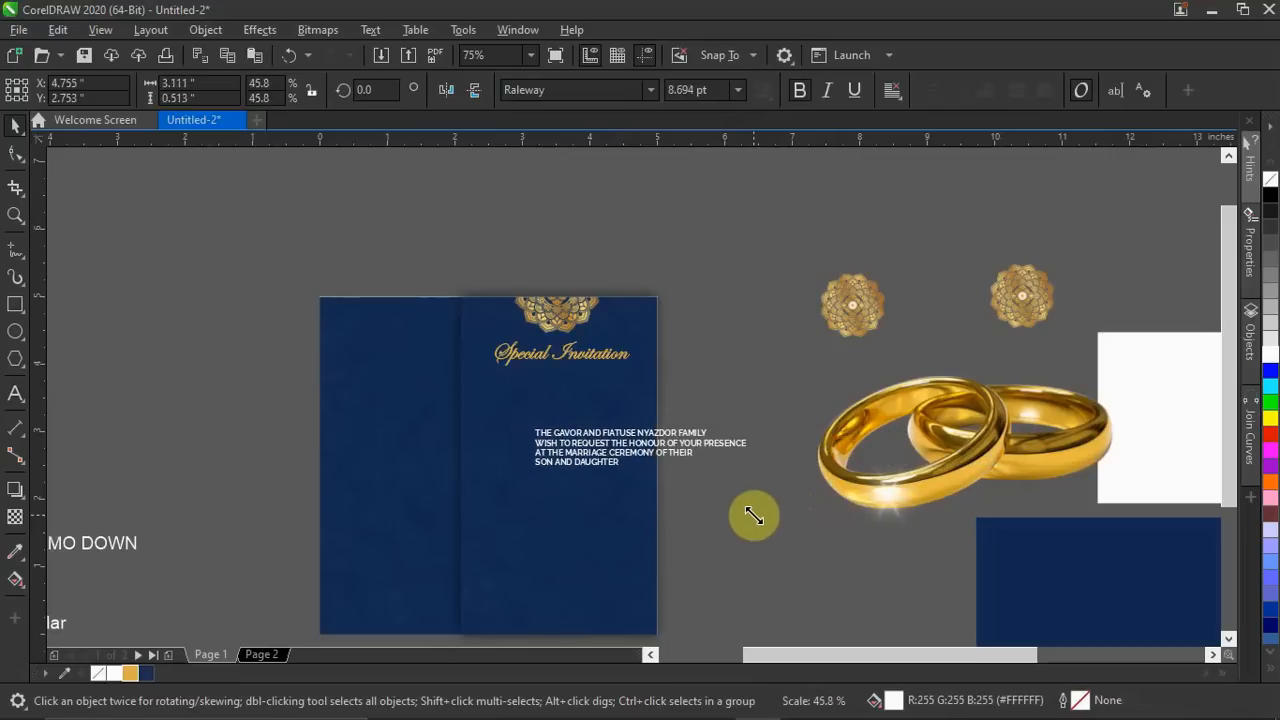
drag(608, 450, 563, 423)
drag(669, 438, 630, 432)
drag(513, 415, 583, 383)
scroll(512, 414, up, 2)
drag(806, 421, 777, 431)
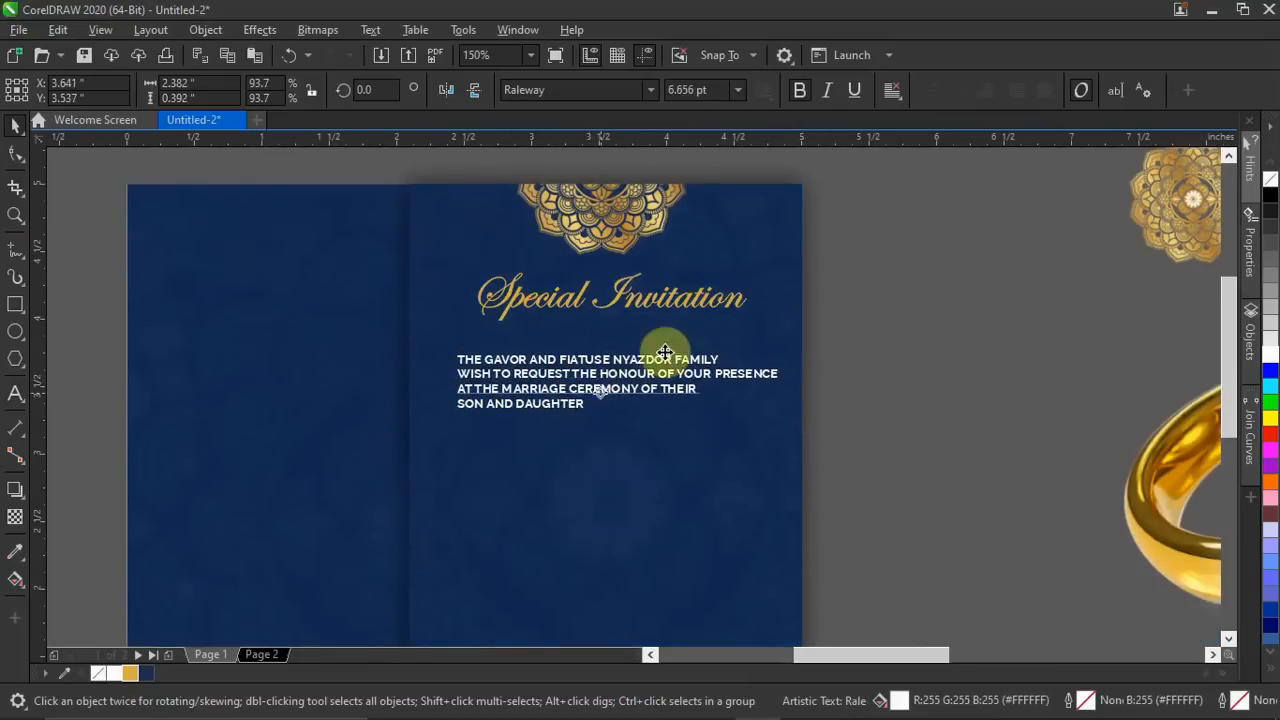
Centre-align the lines of the invitation paragraph and nudge the block slightly up and left beneath the heading.
click(893, 91)
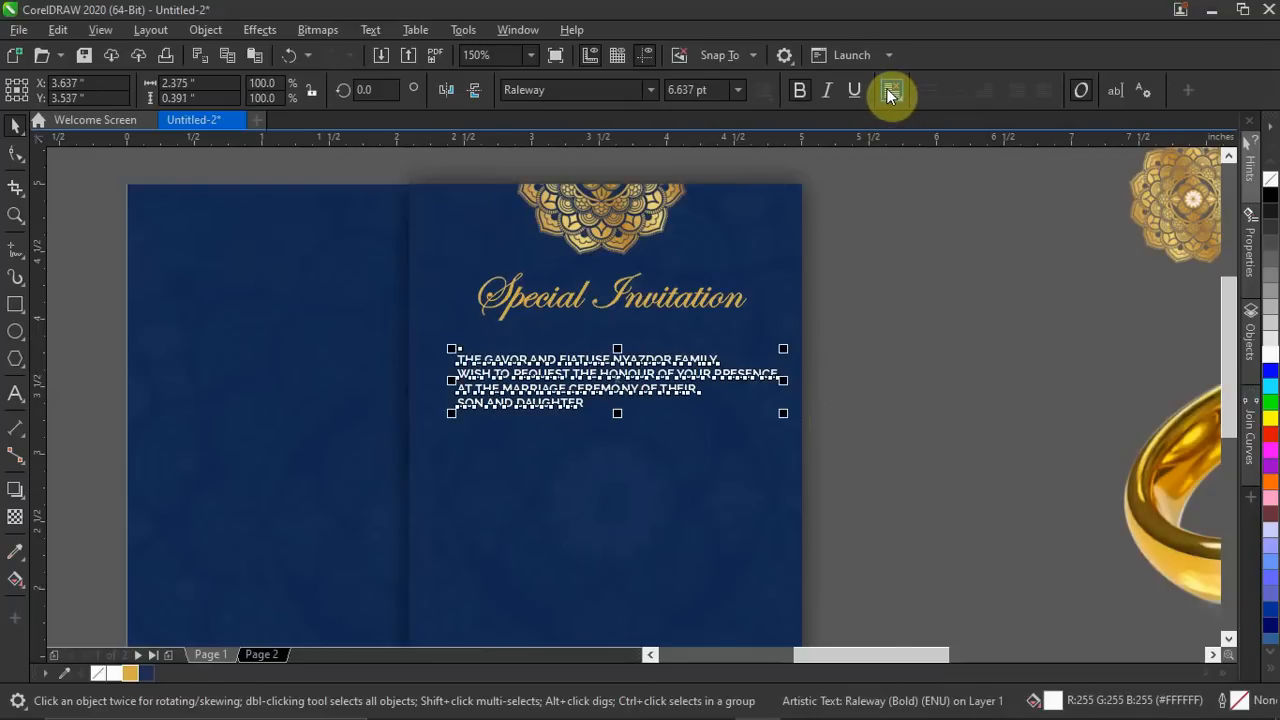
click(925, 157)
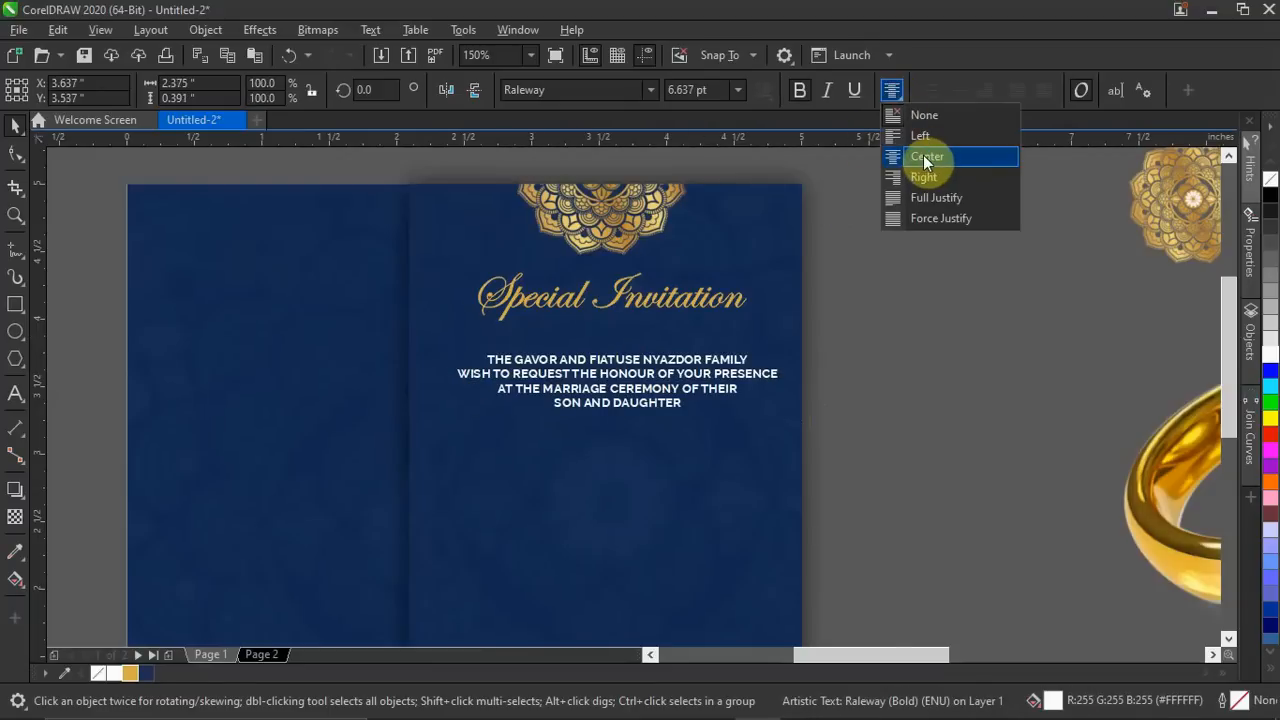
click(930, 158)
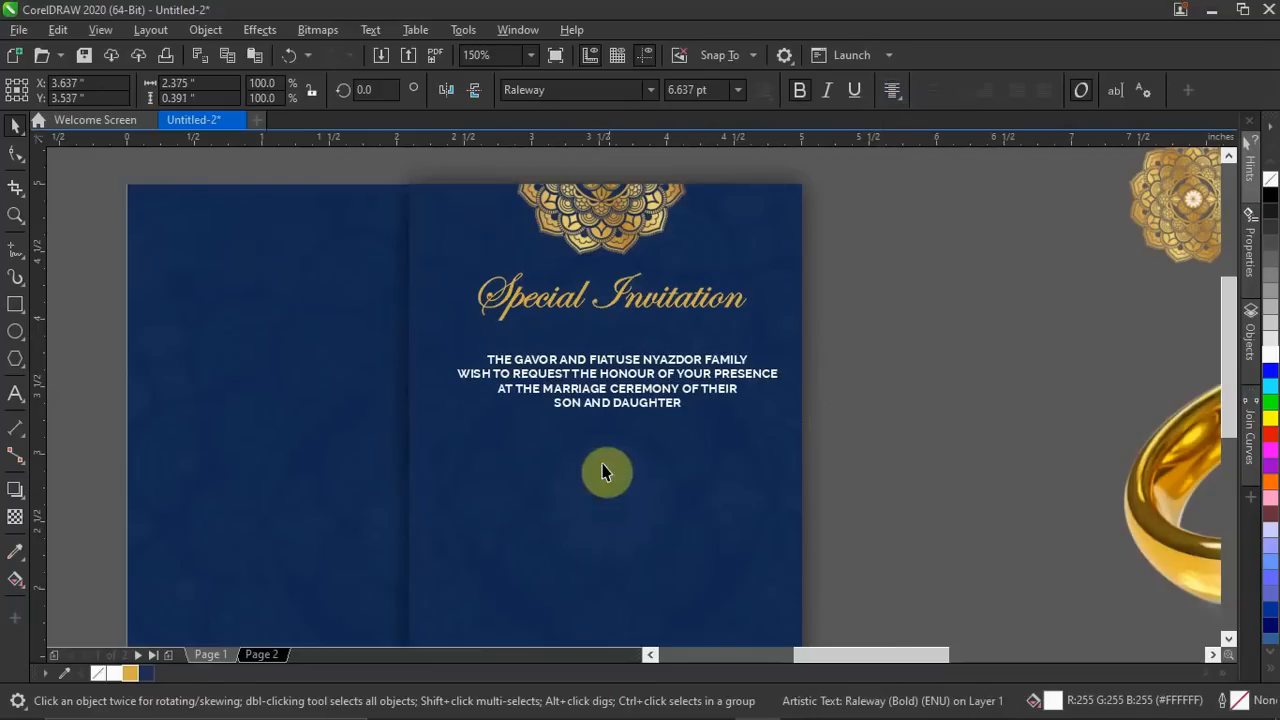
drag(660, 388, 649, 383)
drag(839, 273, 630, 366)
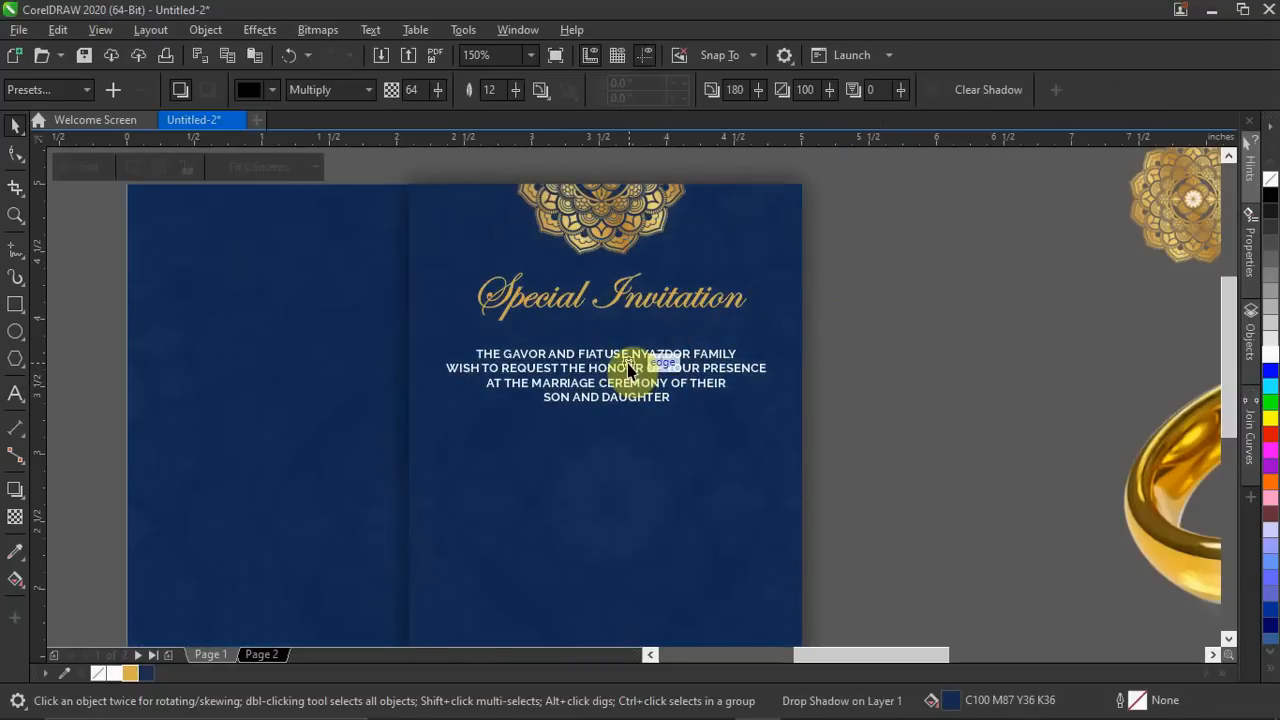
key(ctrl+z)
click(972, 431)
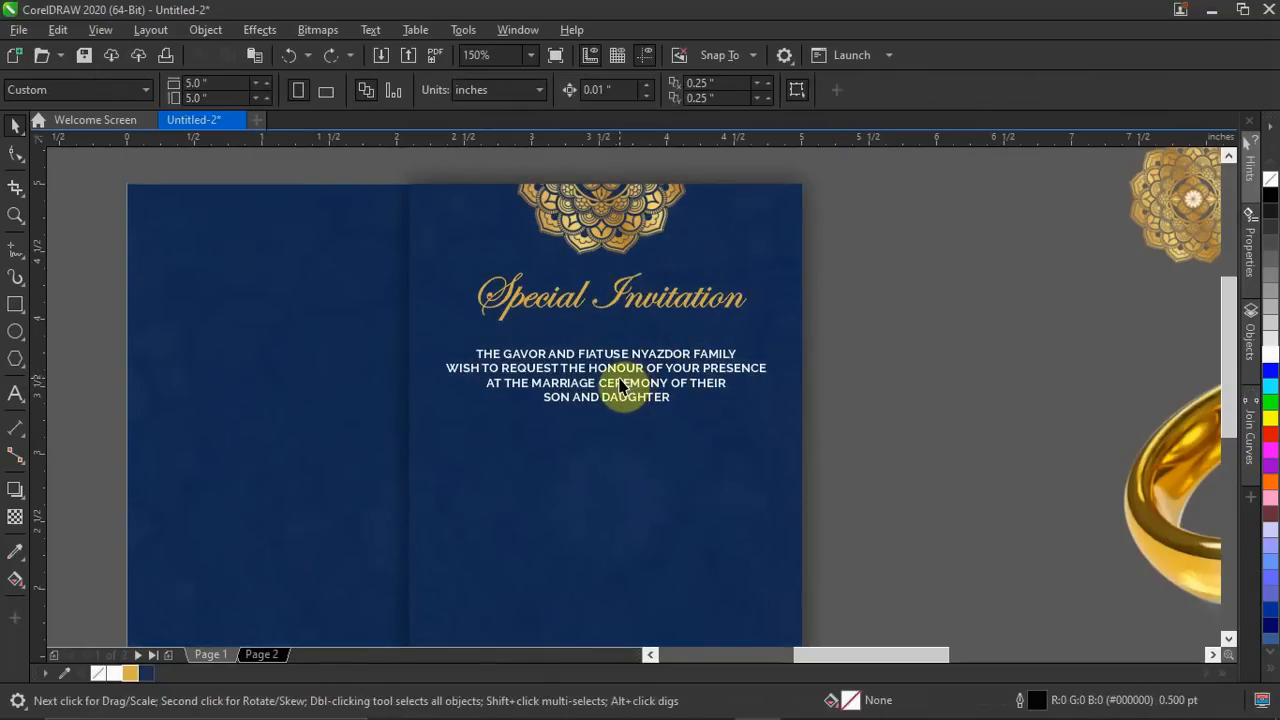
Align the invitation paragraph's horizontal centre with the "Special Invitation" heading.
click(620, 385)
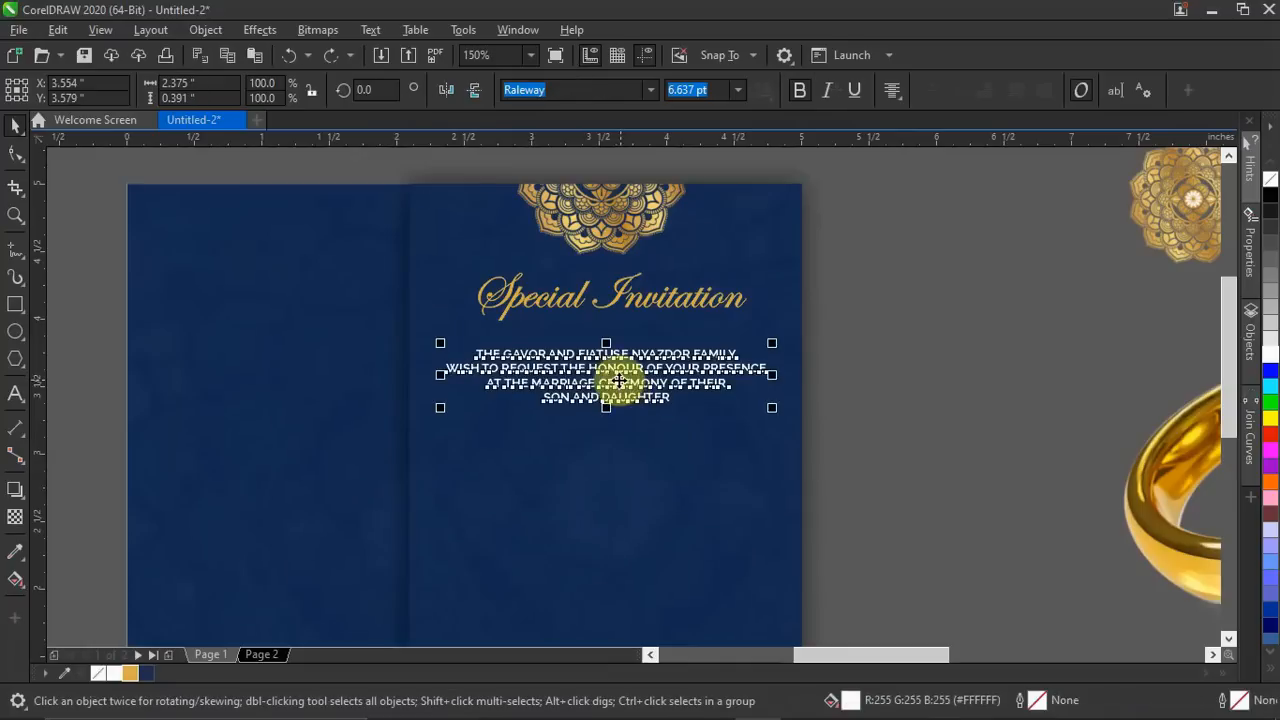
shift+click(662, 296)
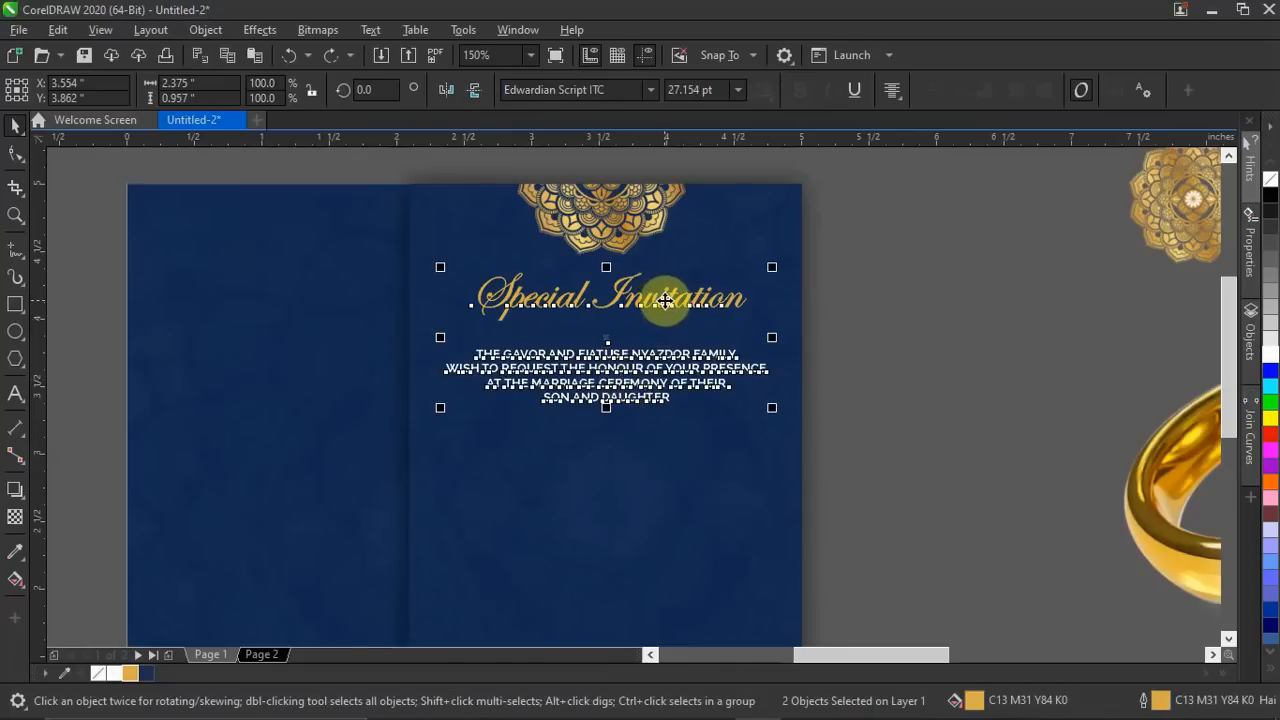
key(c)
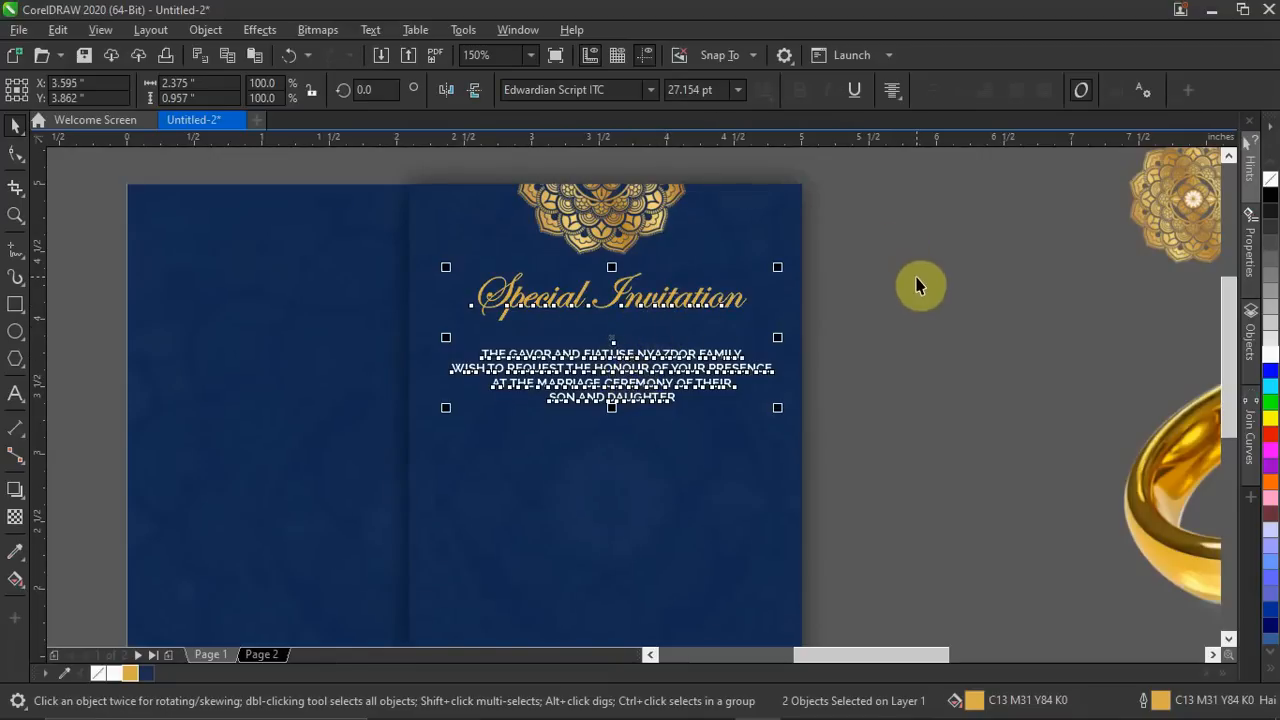
Align the "Special Invitation" heading's horizontal centre with the navy right panel.
click(709, 320)
click(733, 295)
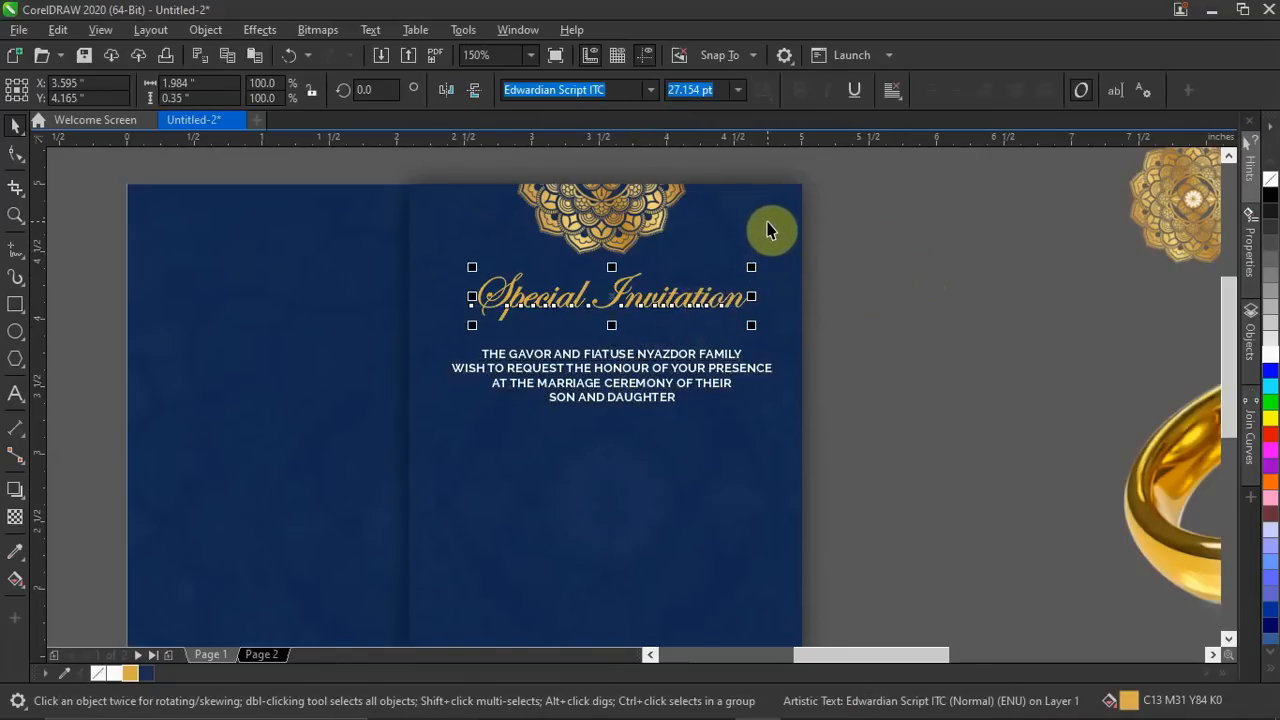
shift+click(777, 256)
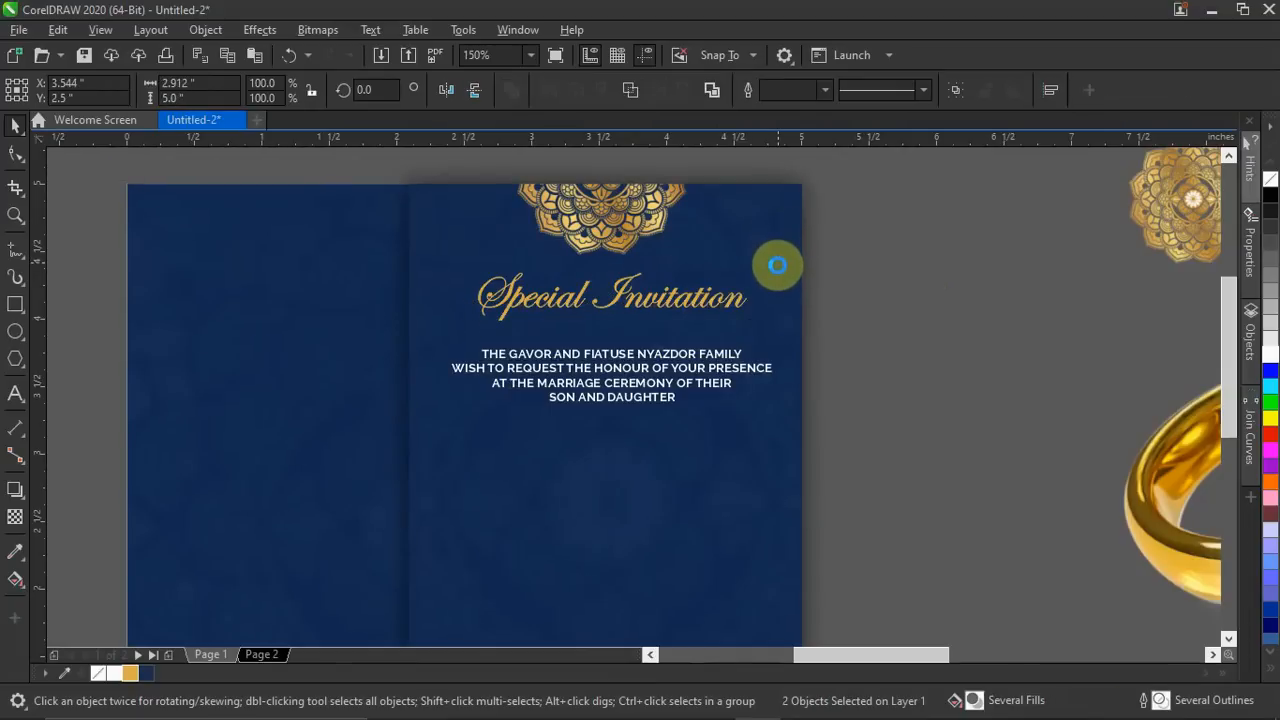
key(c)
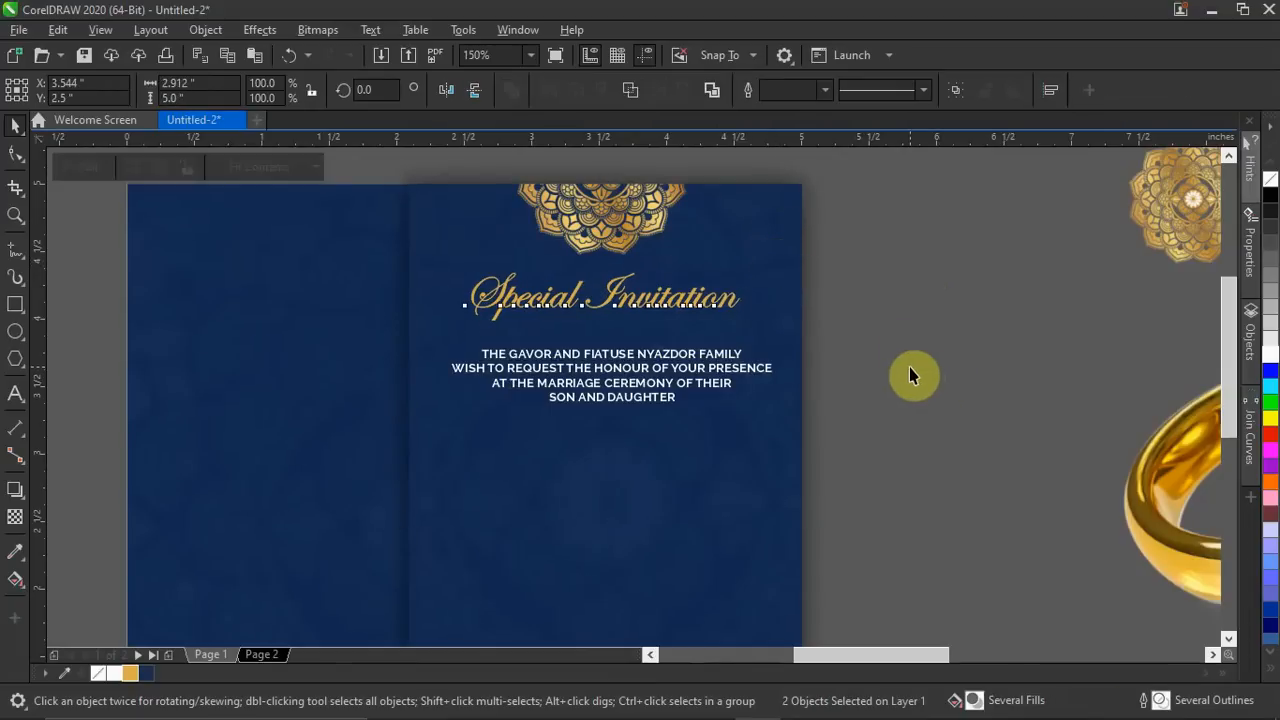
key(Escape)
Align the invitation paragraph's horizontal centre with the right panel and raise it slightly closer to the heading.
click(710, 378)
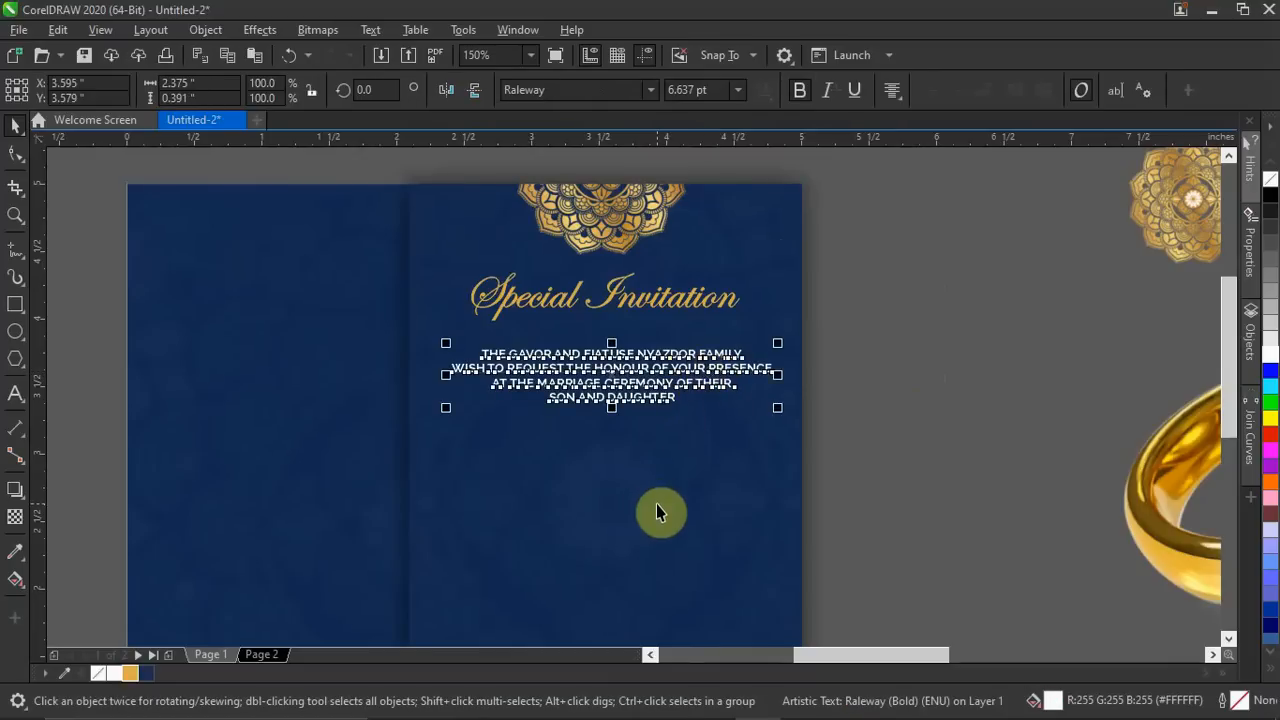
click(683, 529)
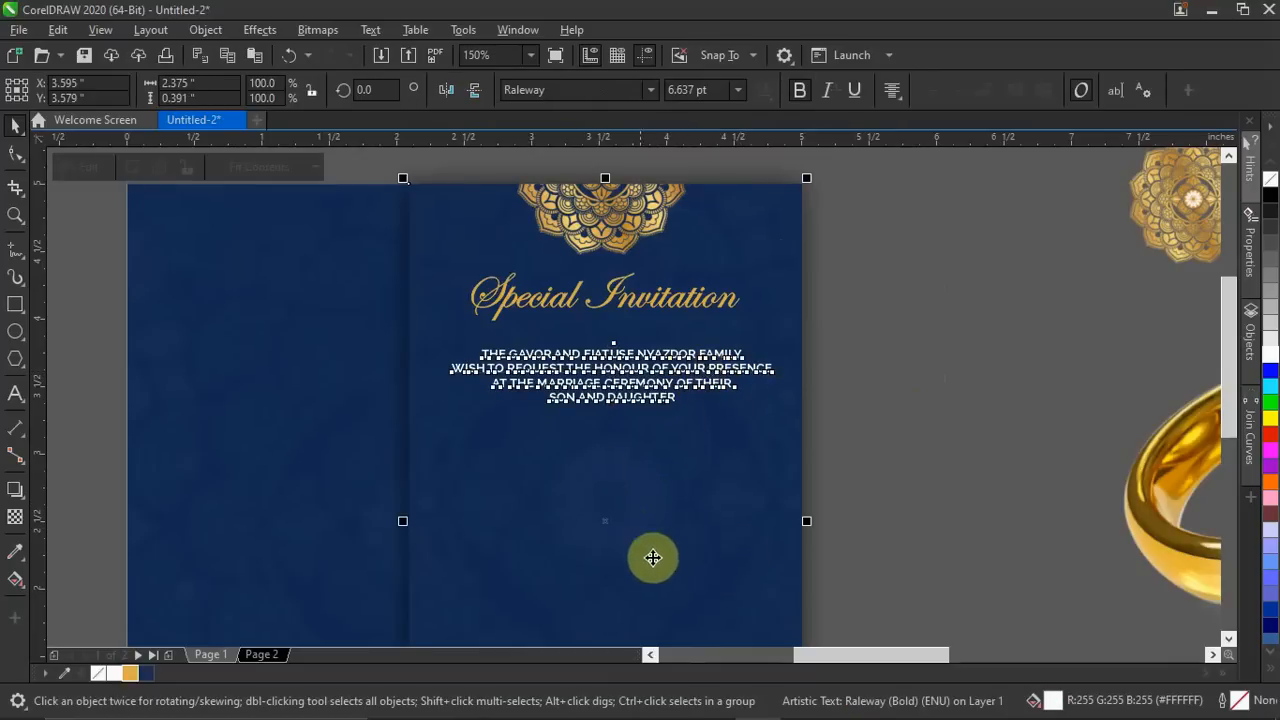
shift+click(624, 518)
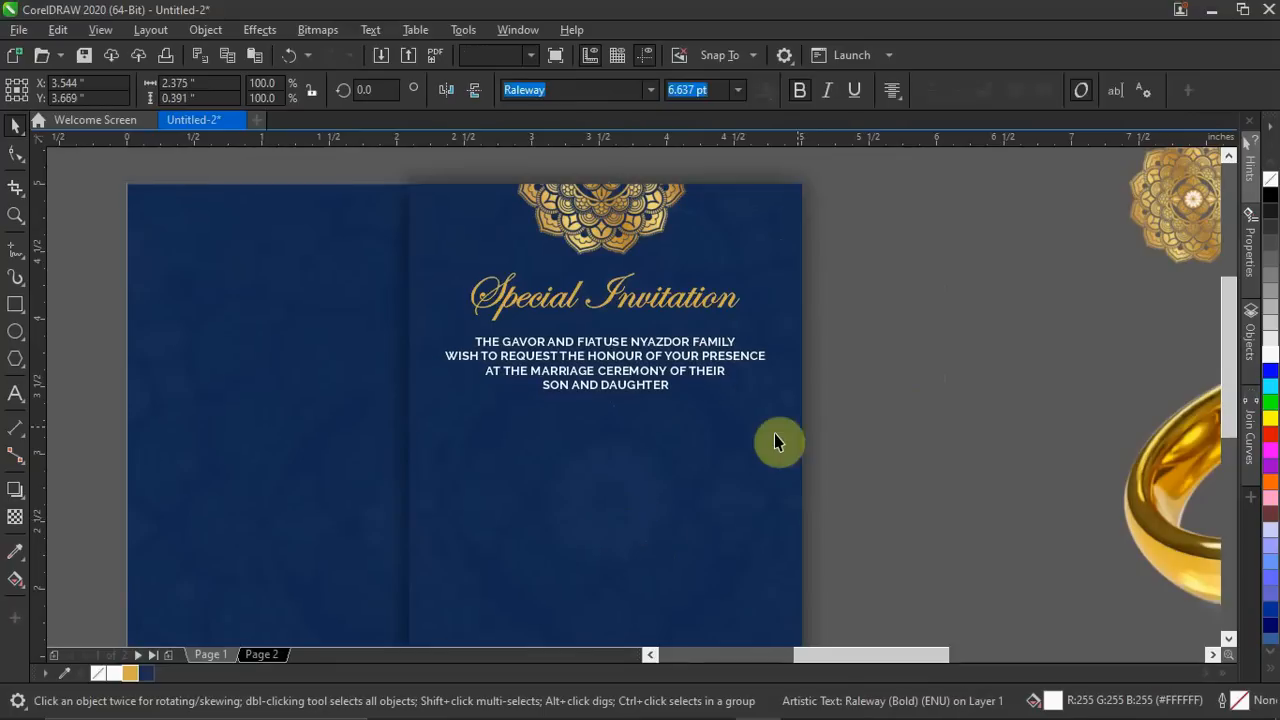
key(Escape)
Cut the groom's full name from beneath "SON" in the source text block.
scroll(706, 434, down, 2)
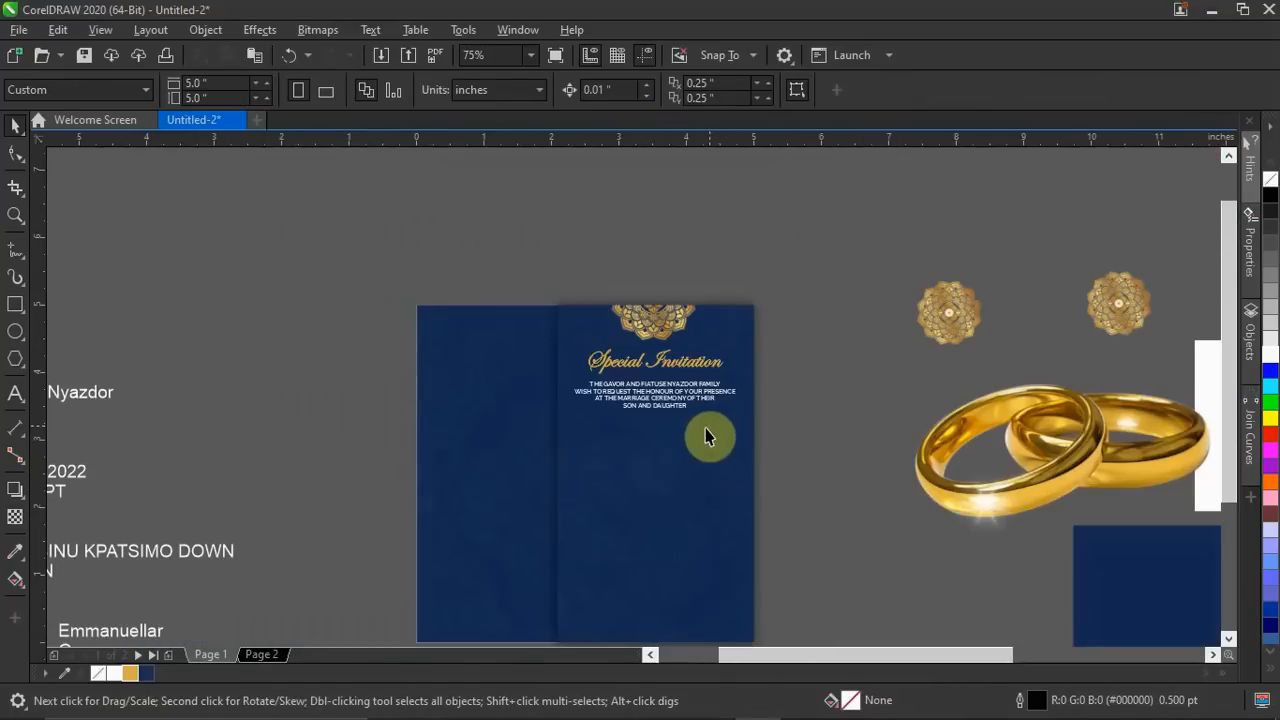
scroll(668, 438, down, 2)
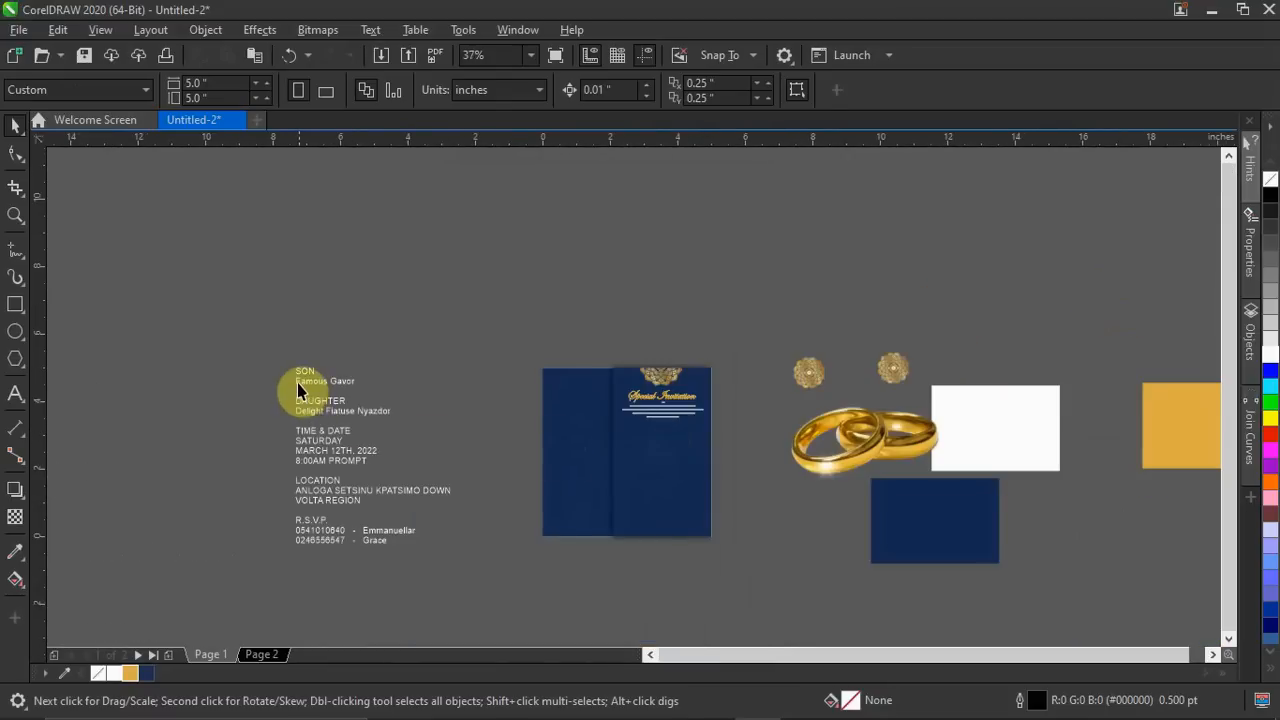
scroll(297, 388, up, 2)
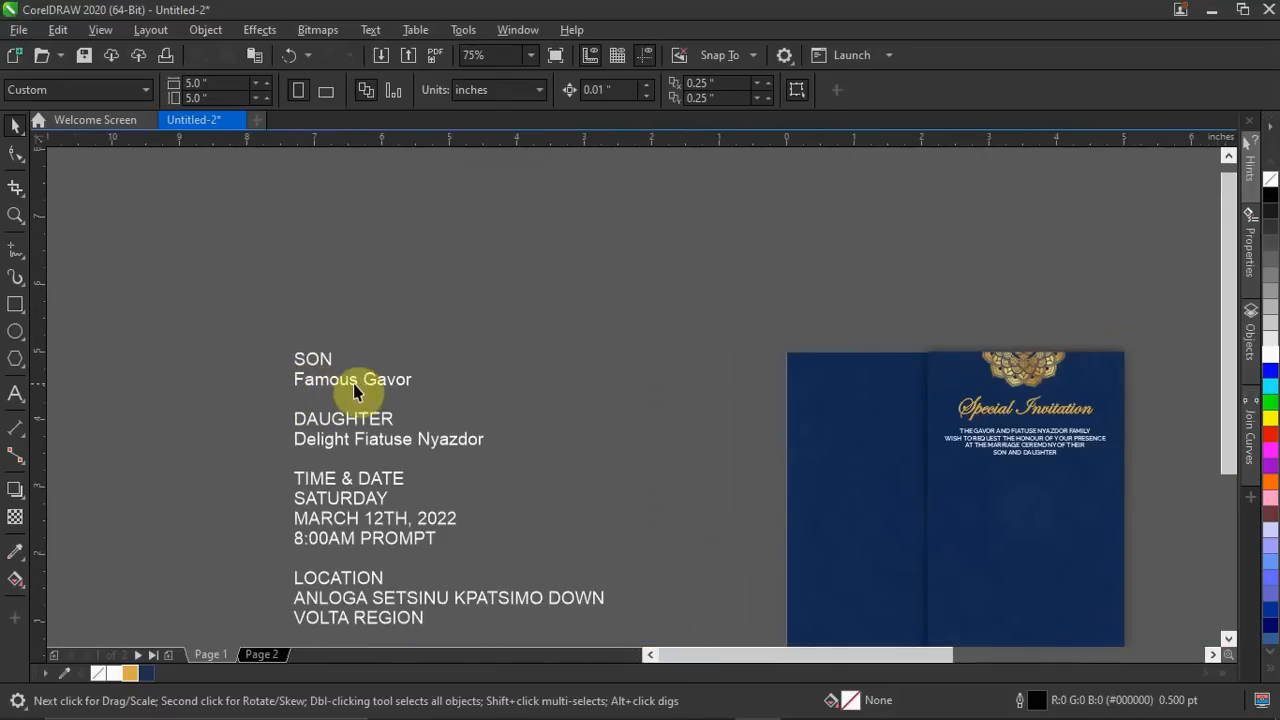
double_click(407, 390)
drag(410, 382, 289, 396)
key(ctrl+c)
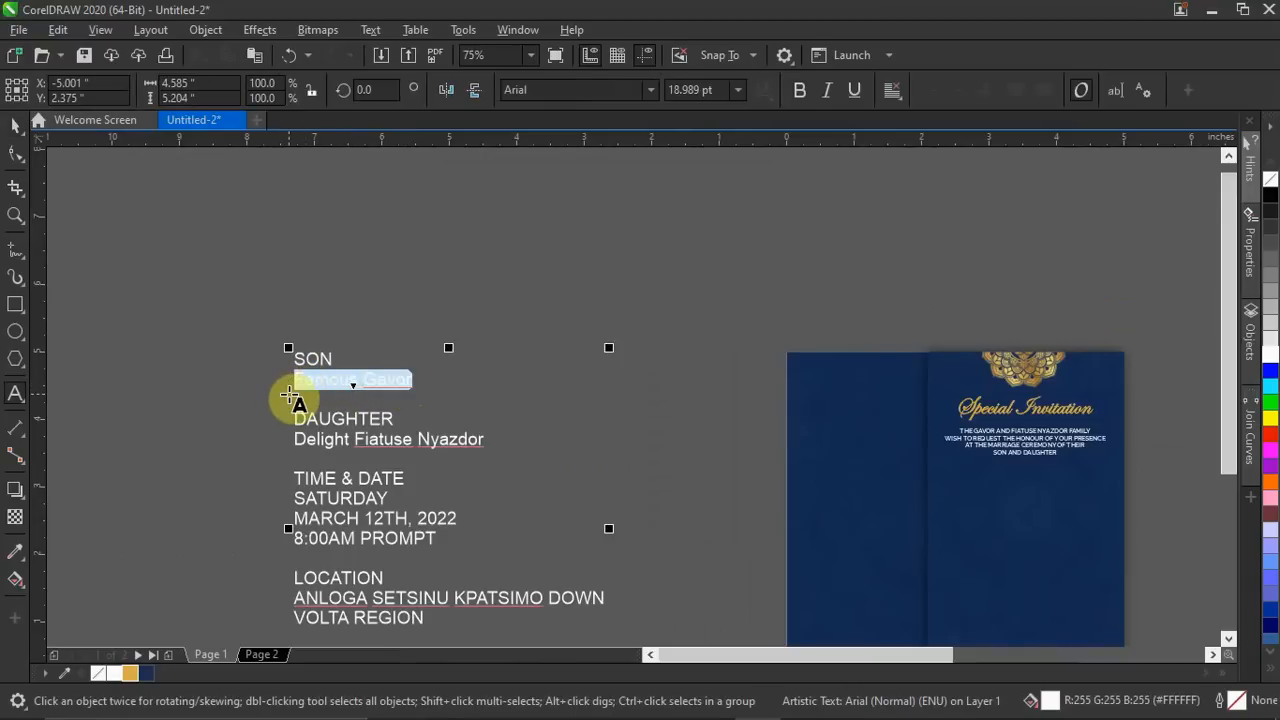
key(BackSpace)
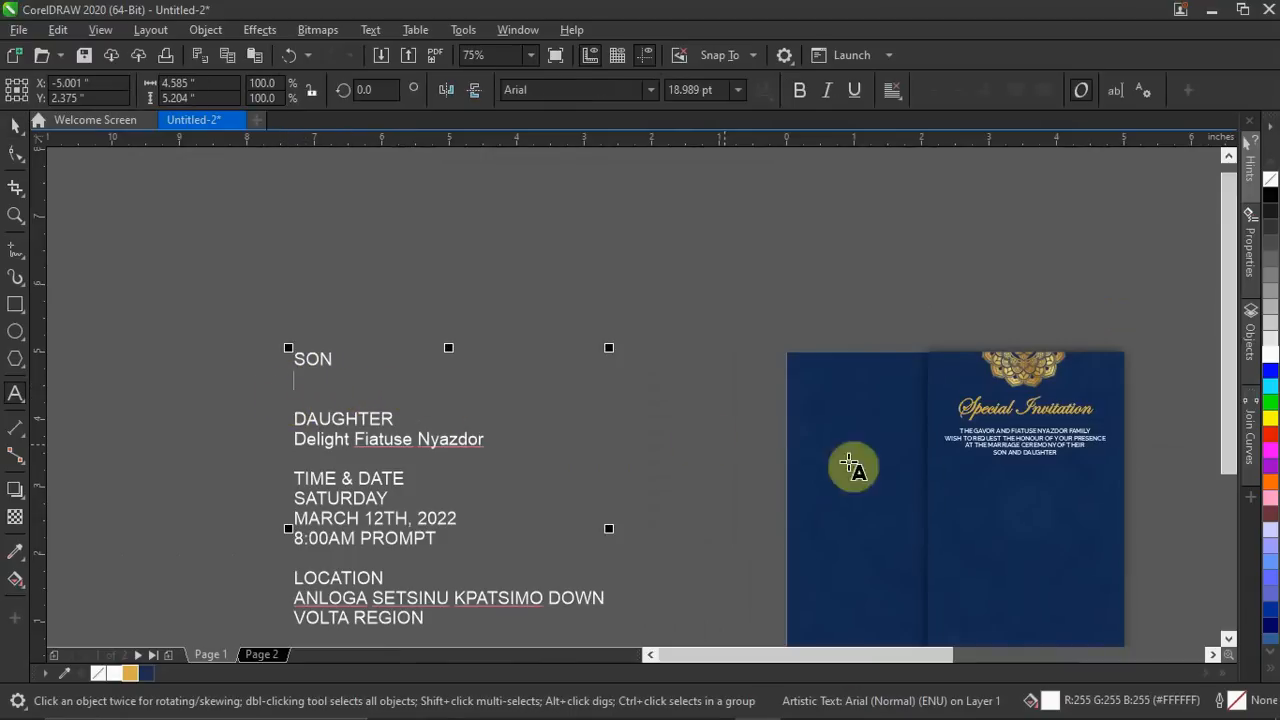
Paste the groom's full name below the invitation paragraph on the right panel and break it apart into separate words.
scroll(1023, 514, up, 2)
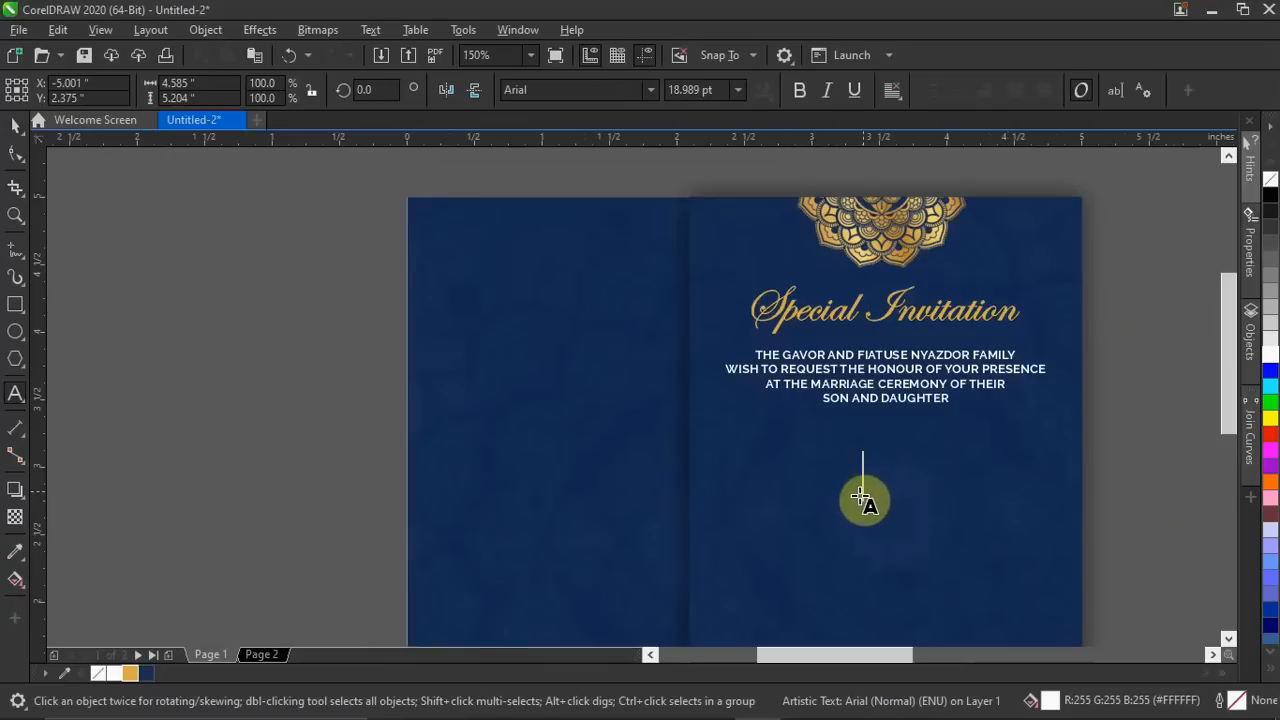
key(ctrl+v)
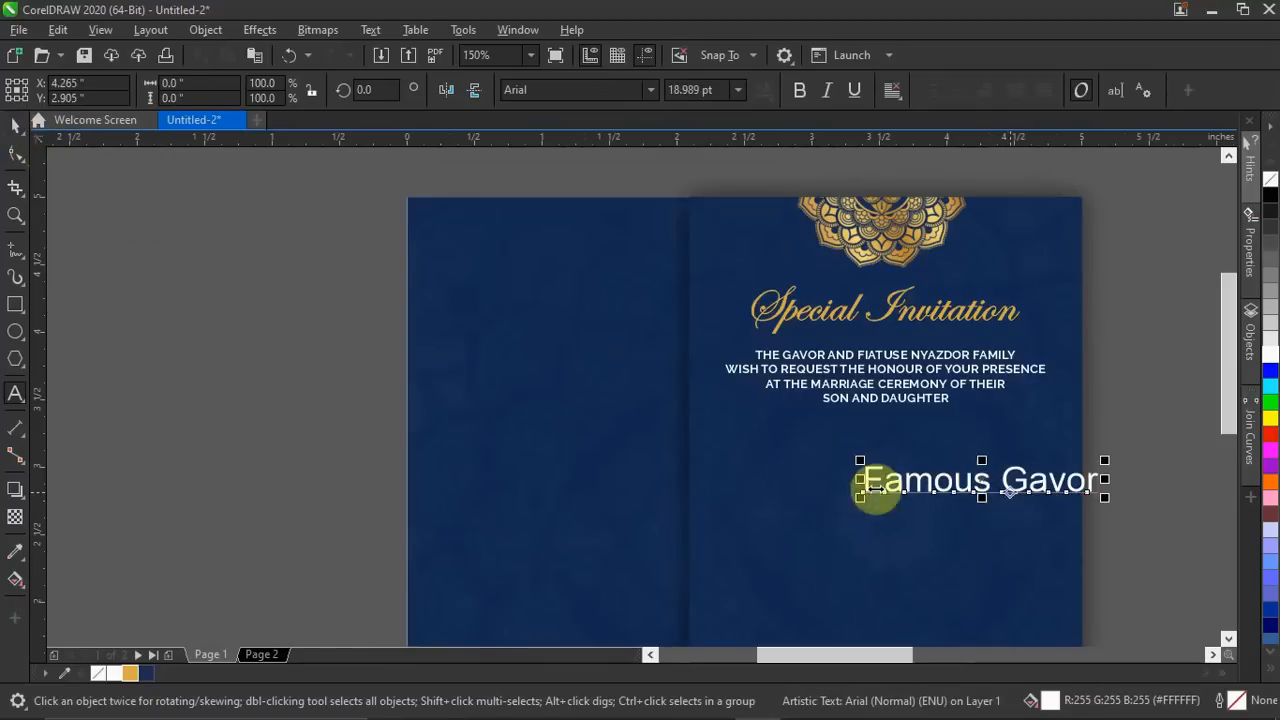
key(ctrl+k)
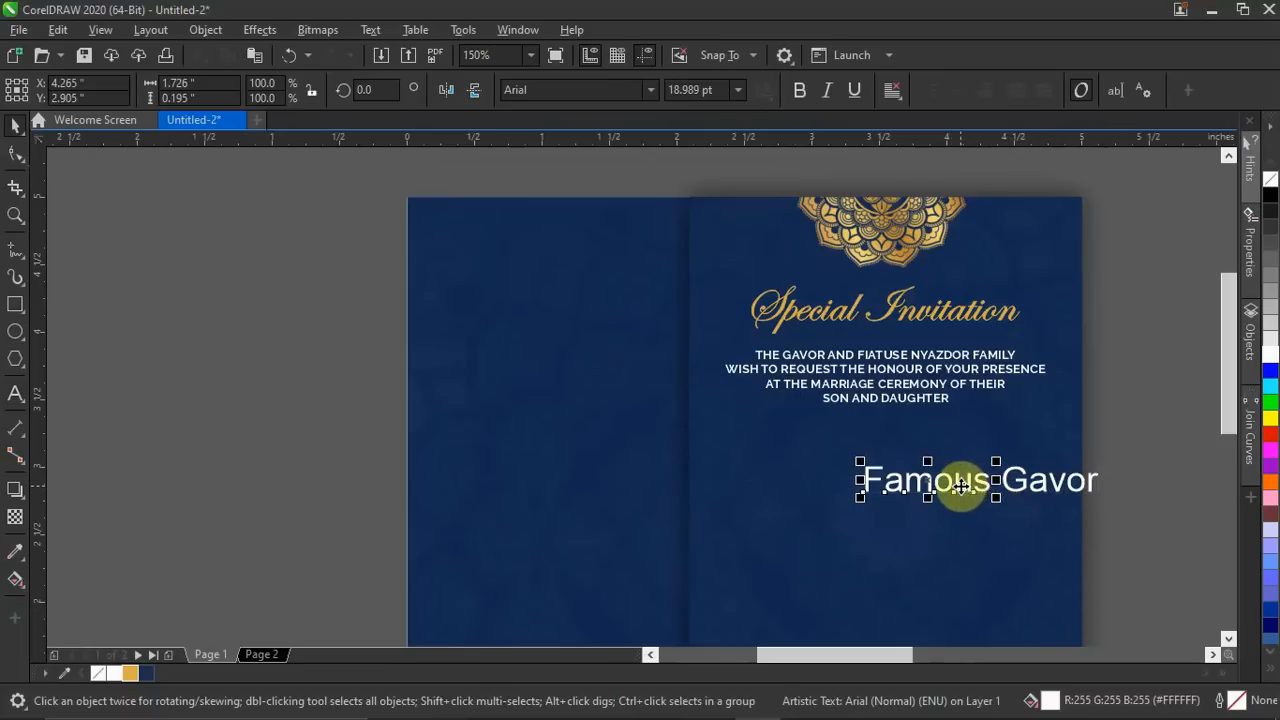
Move the groom's first name up and left beneath the paragraph and set its font to Fall in love.
drag(955, 484, 916, 478)
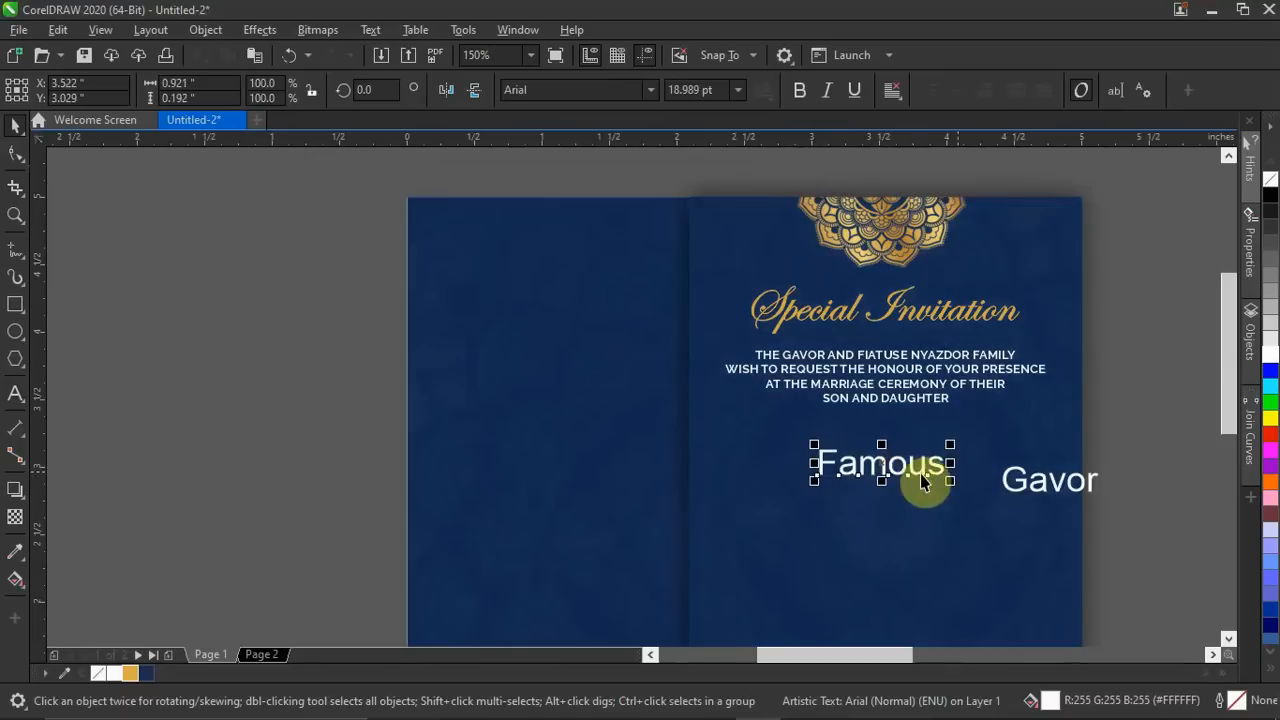
click(649, 90)
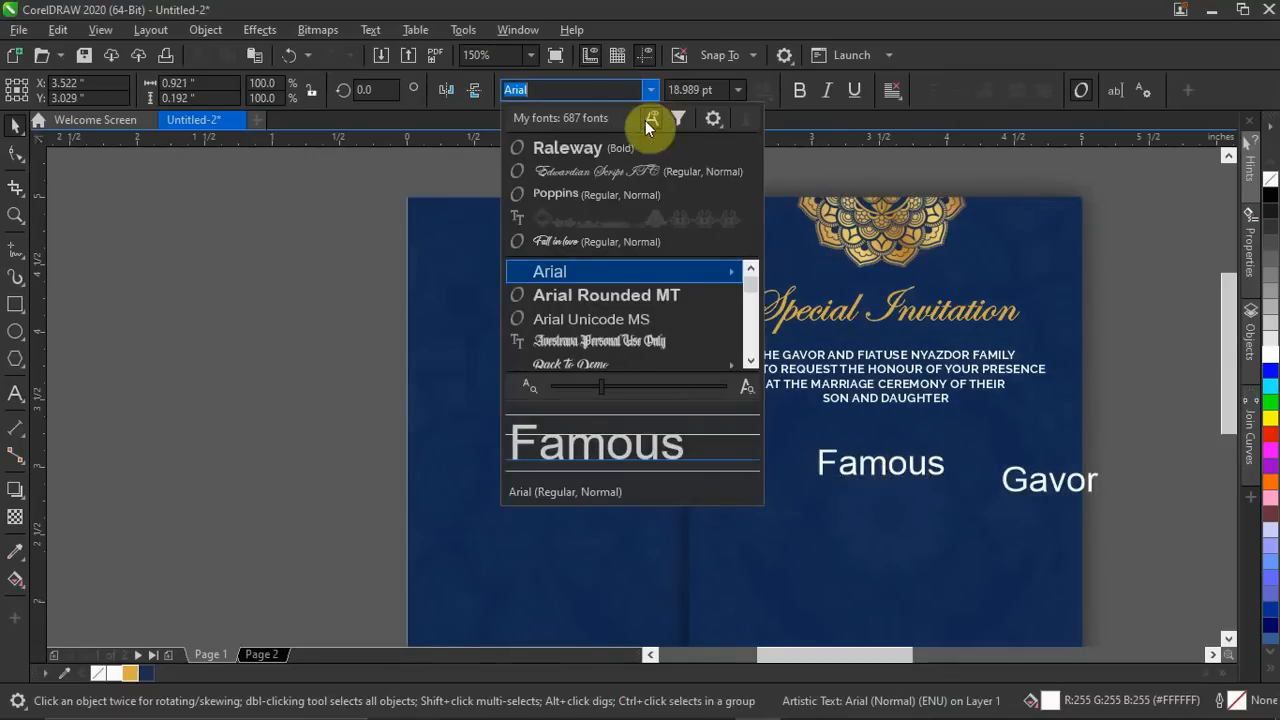
click(602, 242)
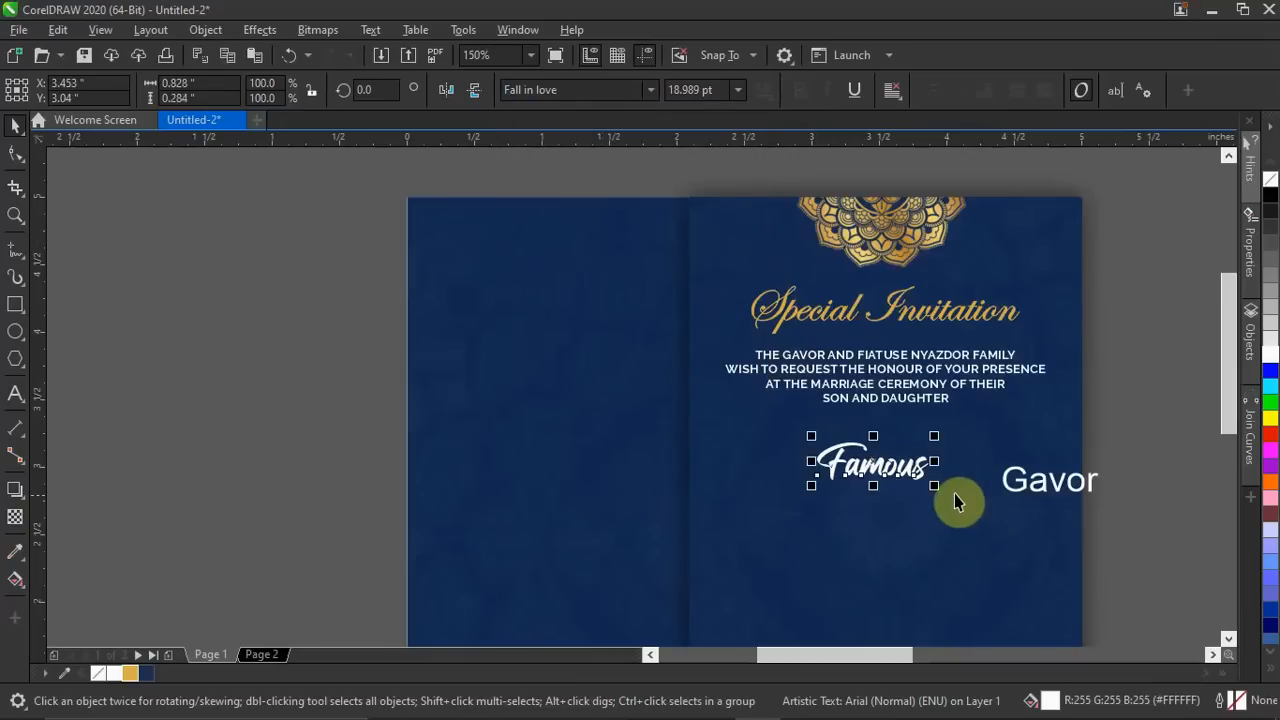
Fill the groom's first name with the gold C13 M31 Y84 K0 and enlarge it beneath the invitation paragraph.
click(130, 673)
click(190, 555)
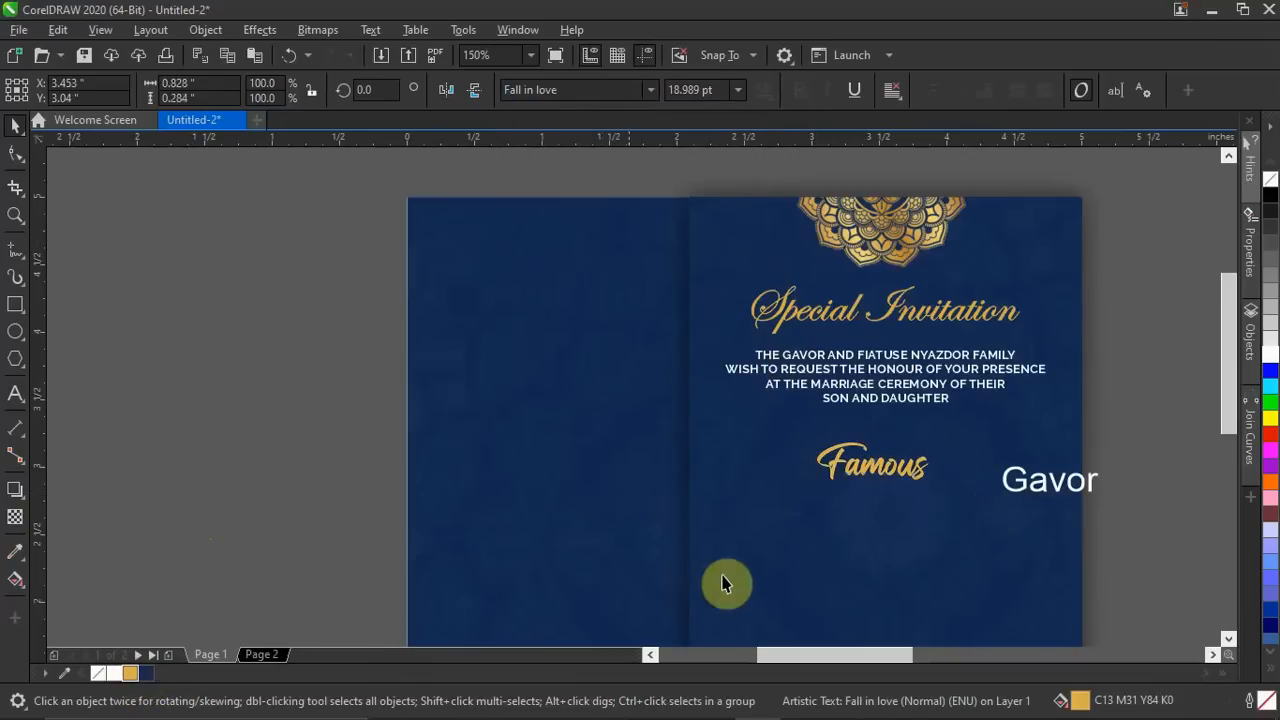
click(889, 484)
mouse_move(938, 487)
mouse_down()
mouse_move(991, 506)
mouse_move(914, 508)
mouse_move(944, 497)
mouse_move(930, 465)
mouse_up()
Move the groom's surname beneath his first name, set it in Raleway Bold and shrink it to about 16 pt.
click(1097, 414)
drag(1063, 486, 931, 500)
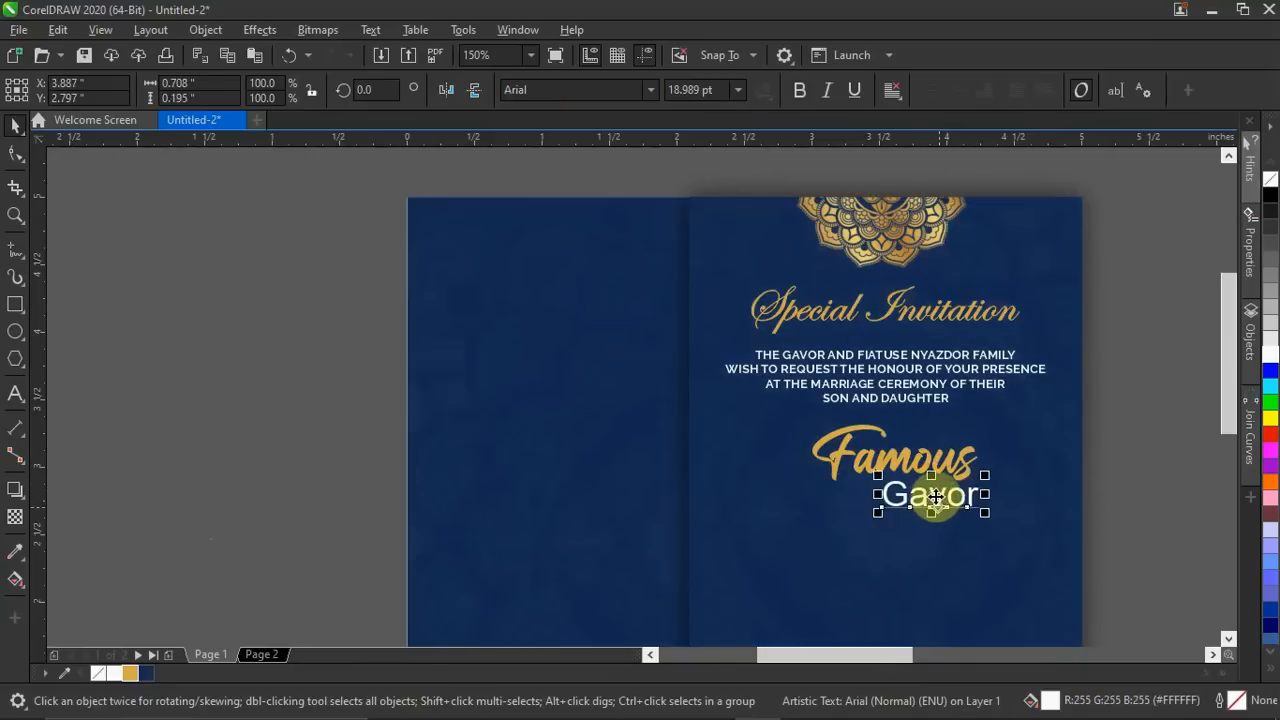
click(650, 89)
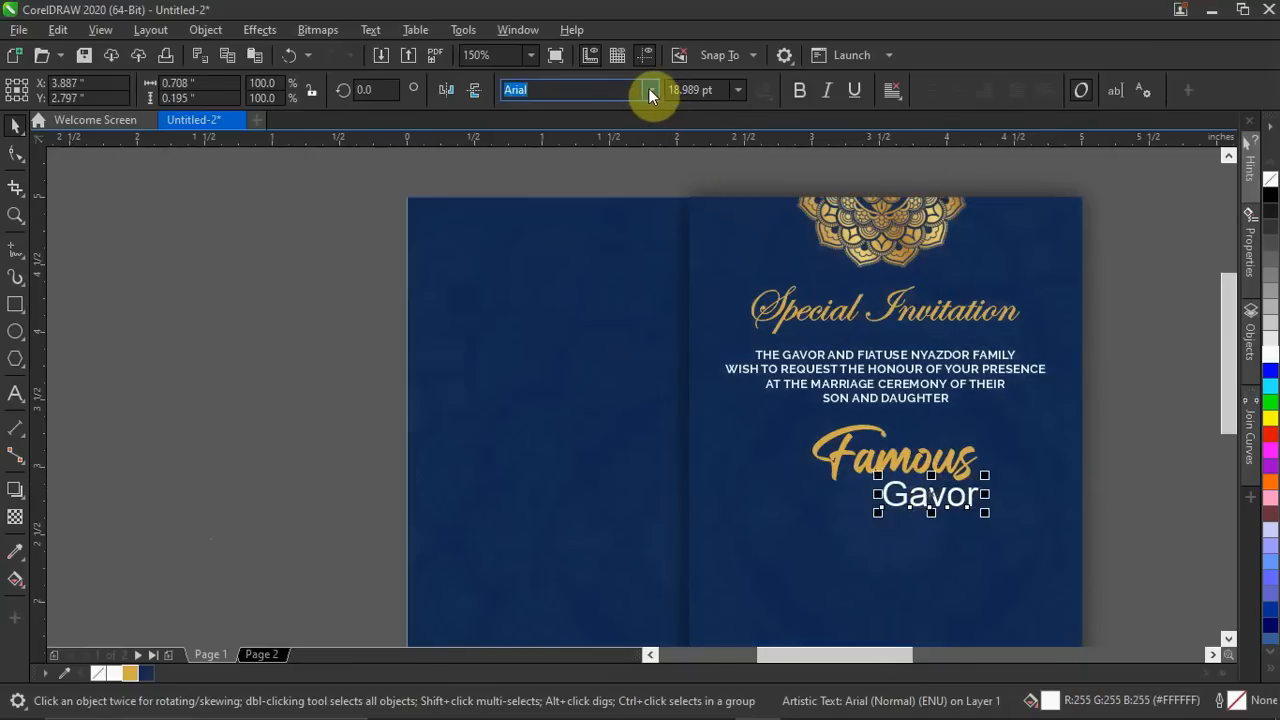
key(Escape)
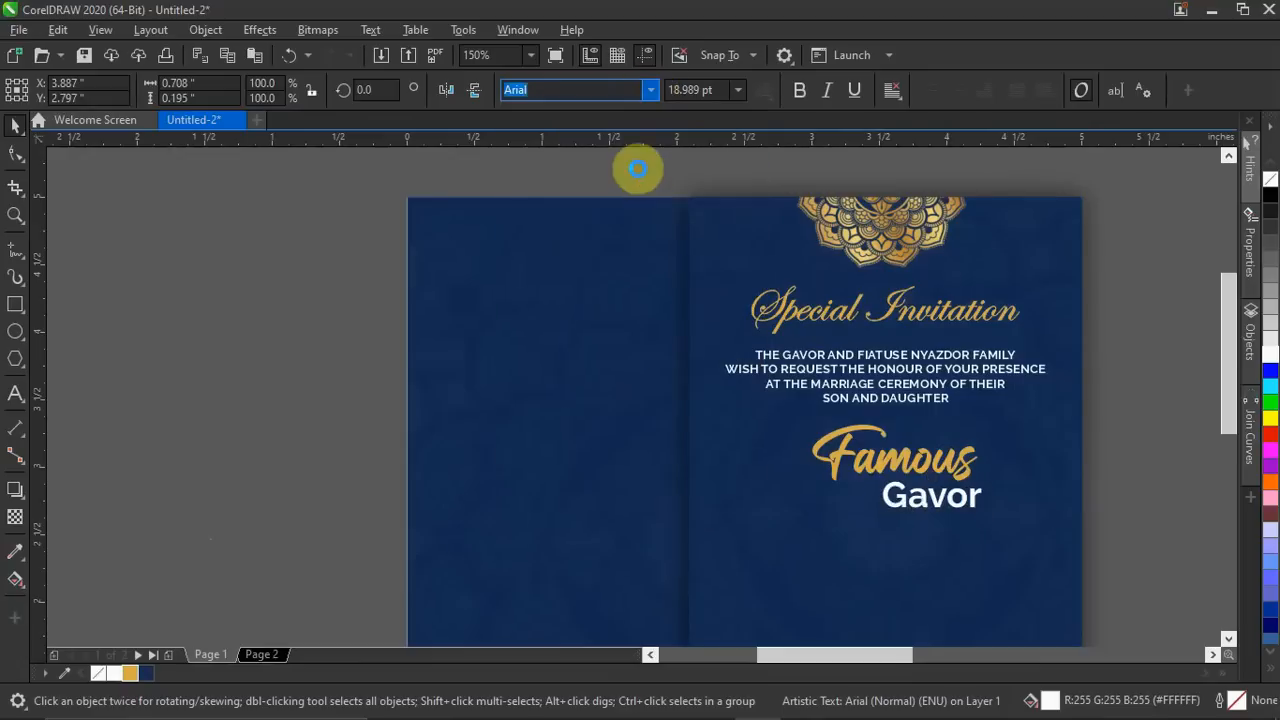
drag(987, 512, 902, 494)
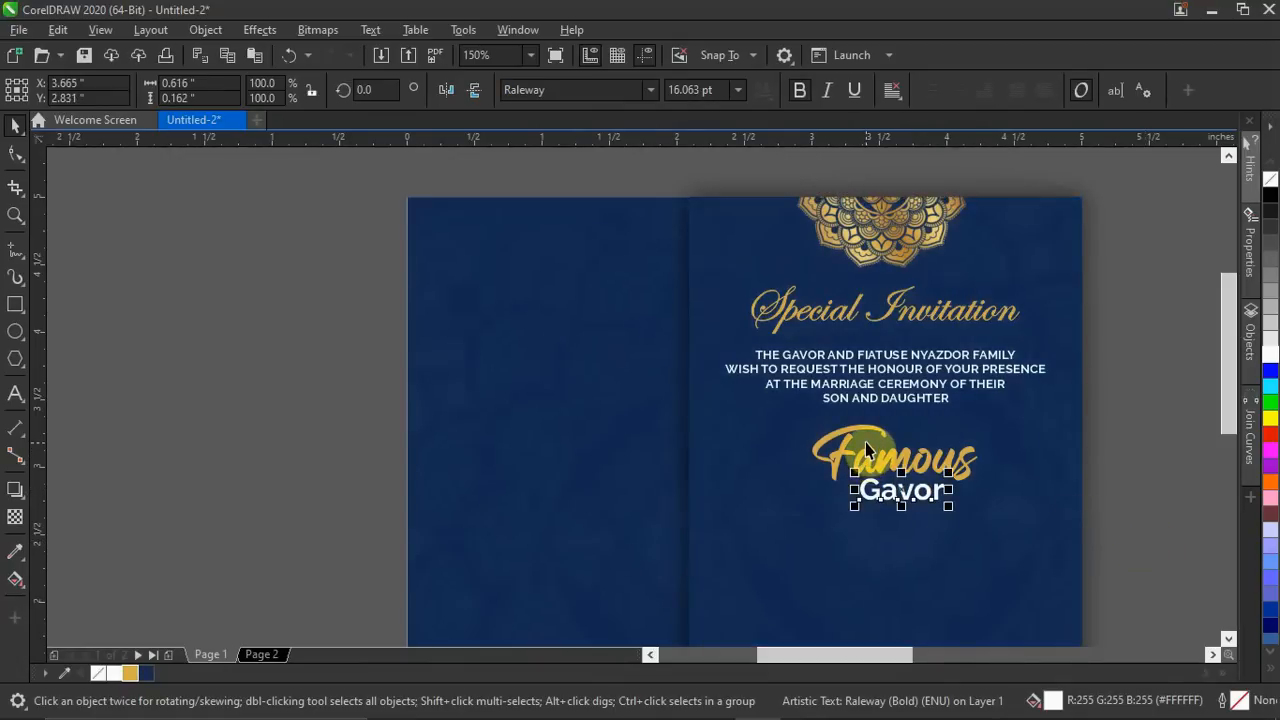
Place the wedding ring image directly below the groom's surname, scaled down to about 0.6 inch wide.
scroll(865, 442, down, 2)
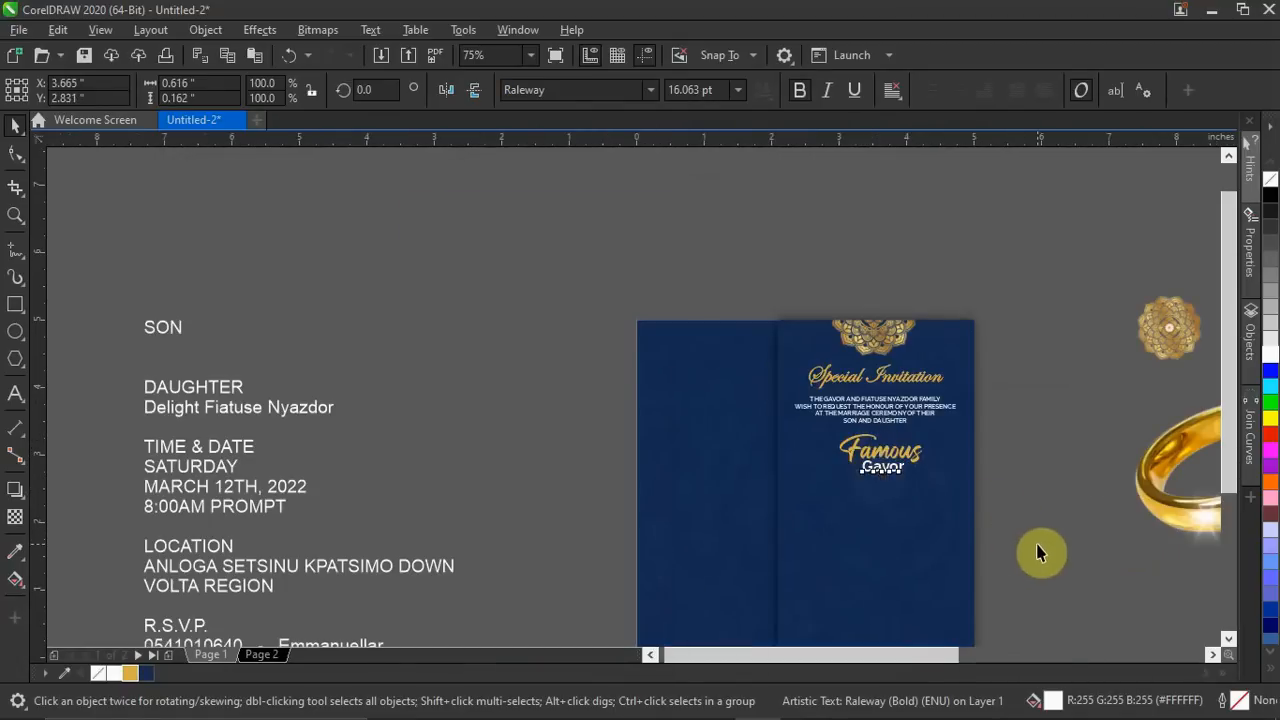
click(1178, 512)
drag(1178, 512, 560, 460)
drag(513, 357, 890, 507)
scroll(853, 504, up, 4)
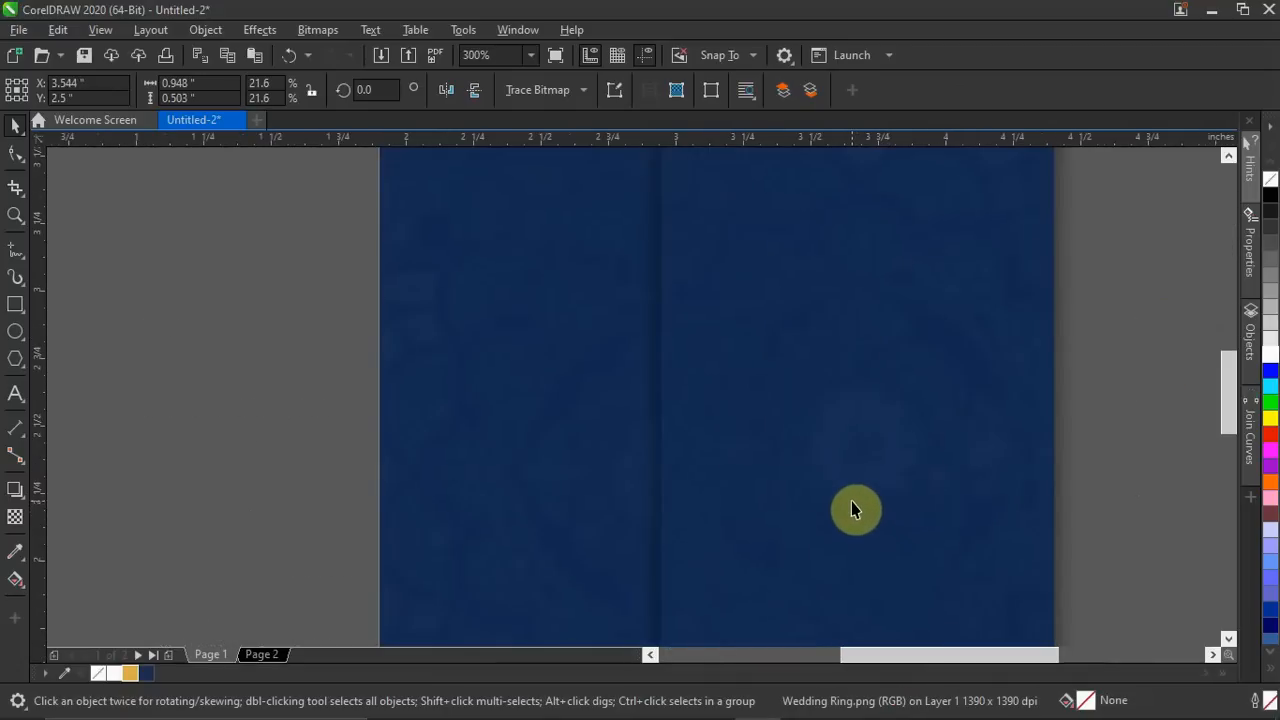
drag(884, 448, 894, 465)
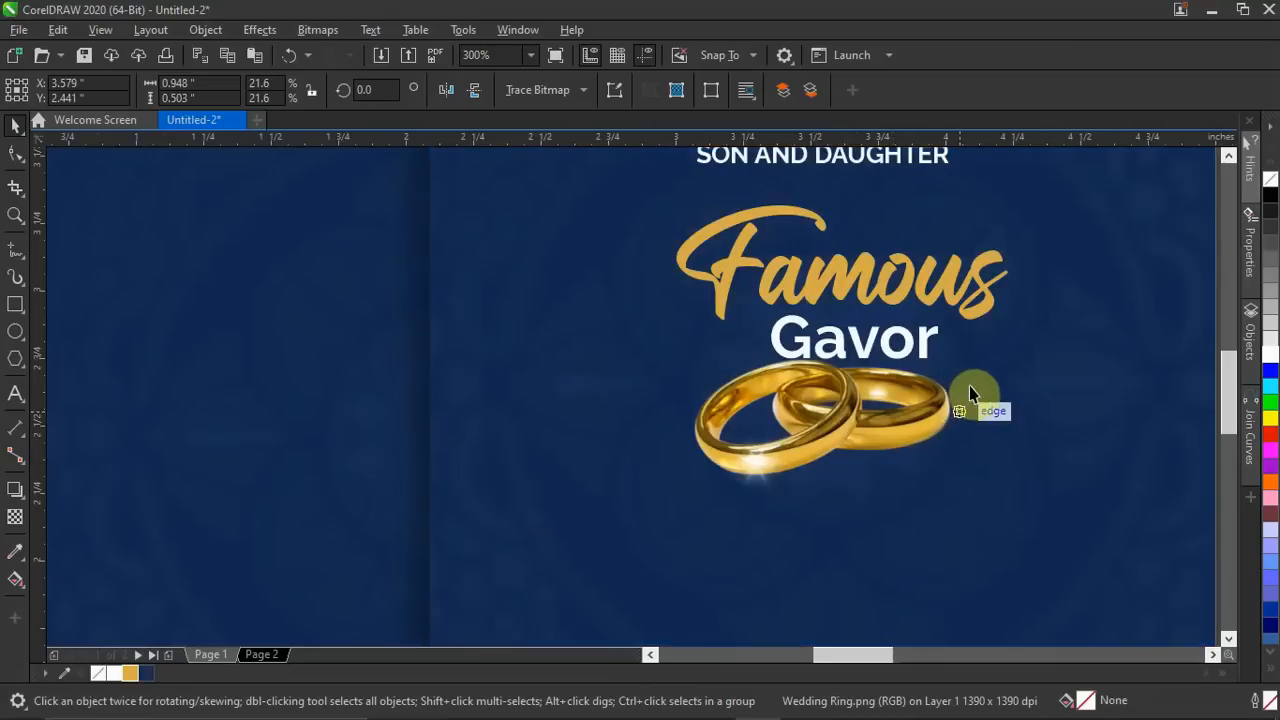
drag(963, 369, 866, 426)
drag(790, 460, 846, 413)
drag(838, 426, 840, 424)
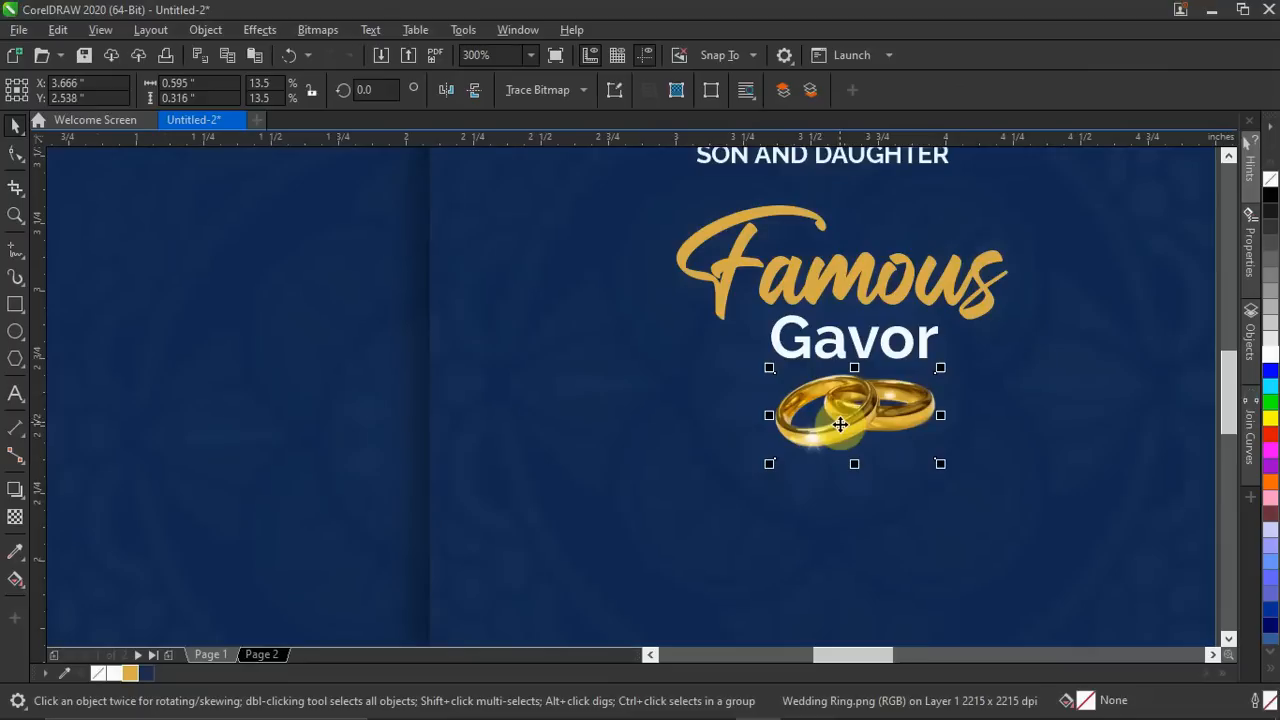
scroll(840, 424, down, 2)
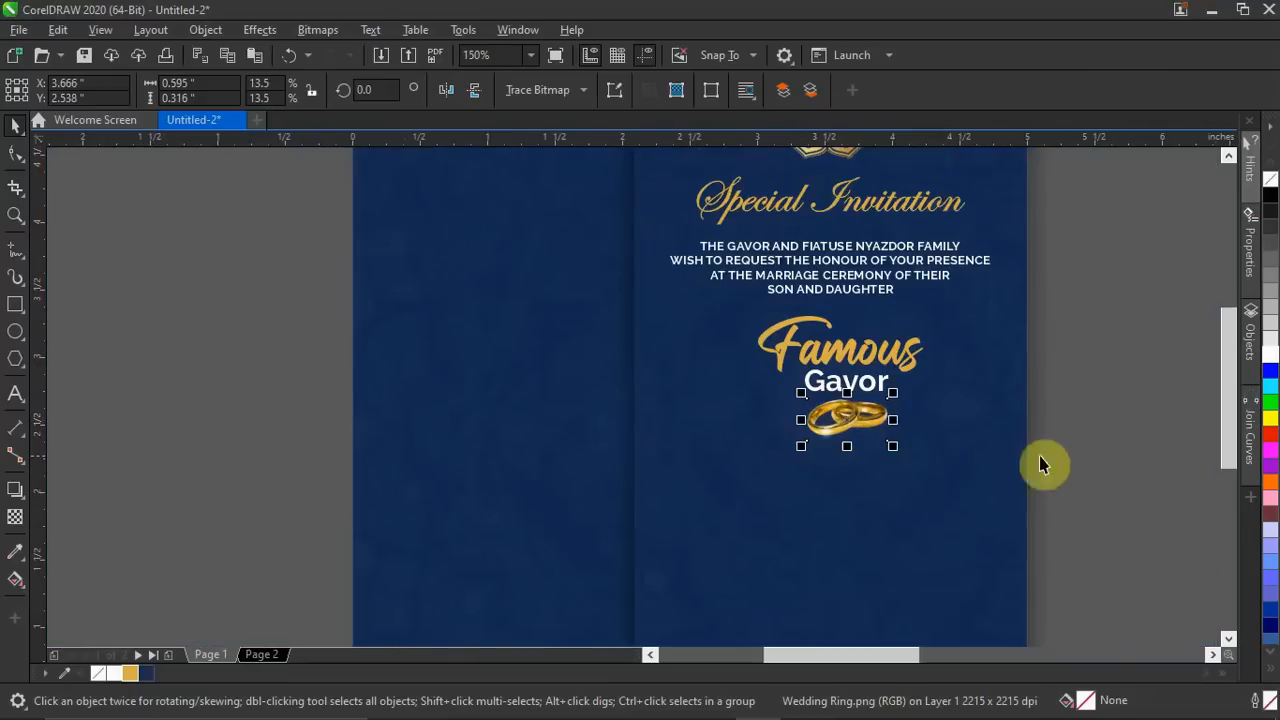
key(Escape)
Copy the bride's full name from beneath "DAUGHTER" in the source text block and delete it there.
scroll(849, 448, down, 2)
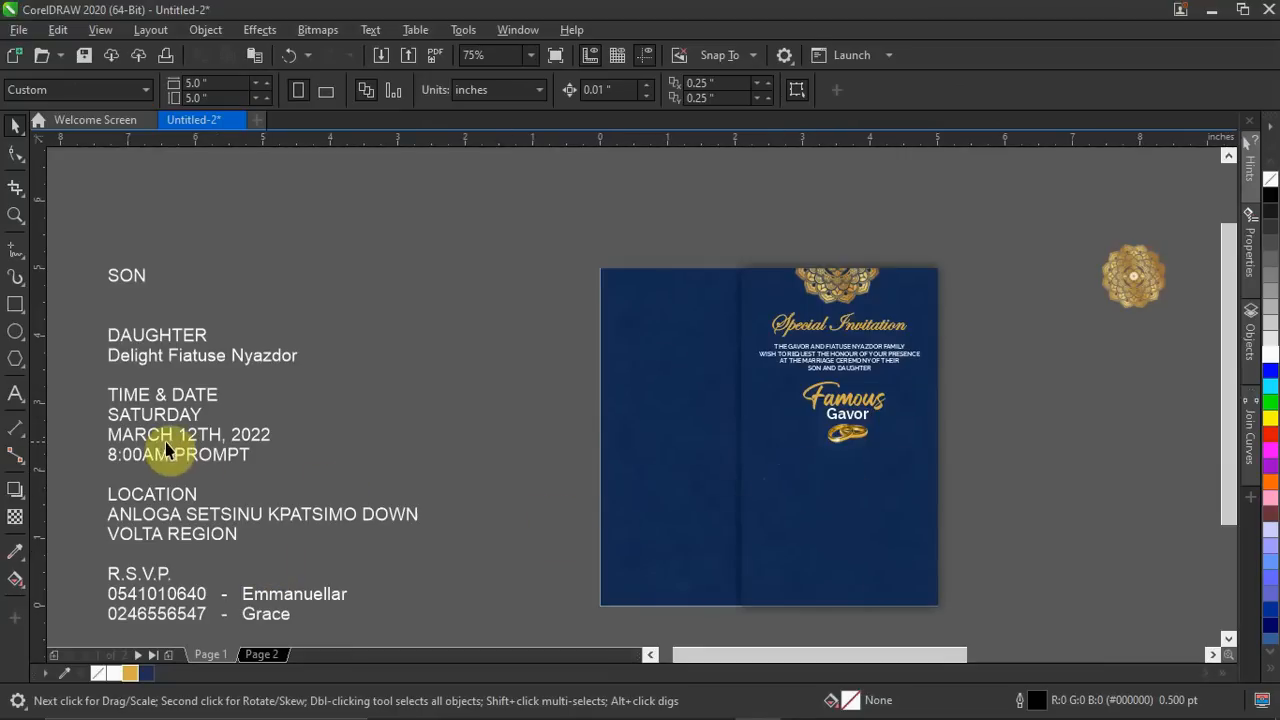
click(300, 352)
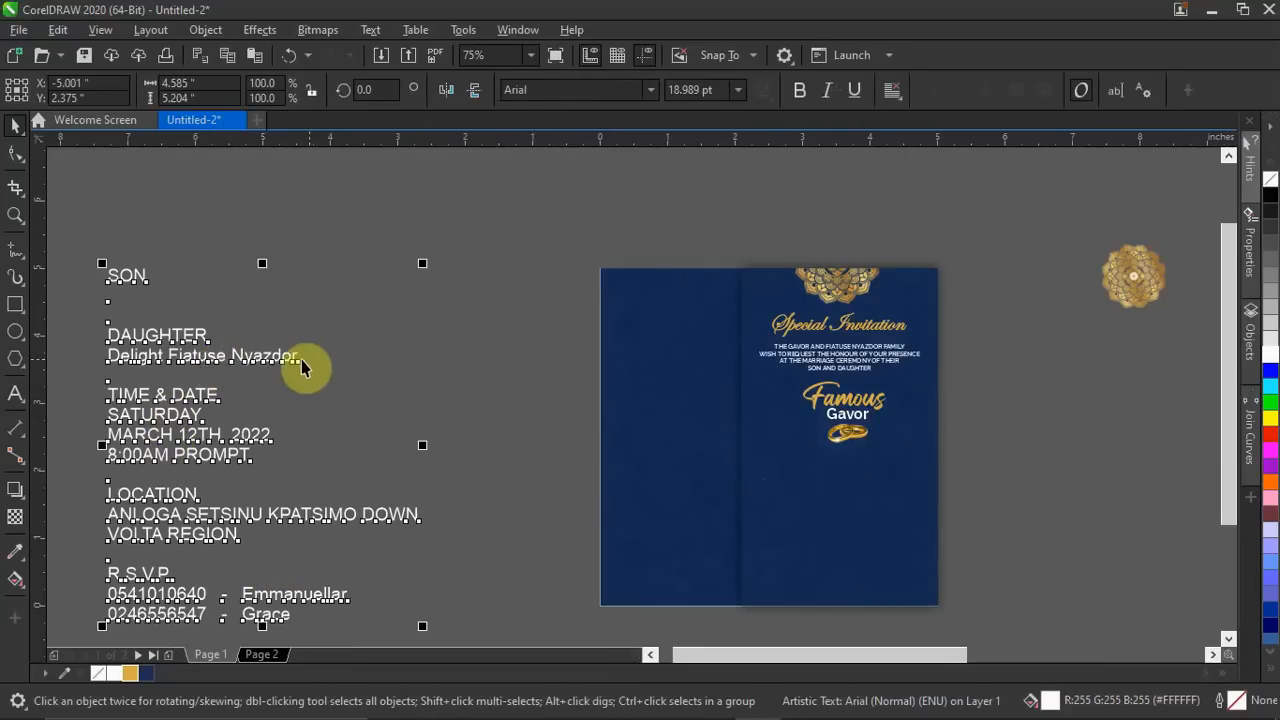
drag(298, 357, 100, 363)
key(ctrl+c)
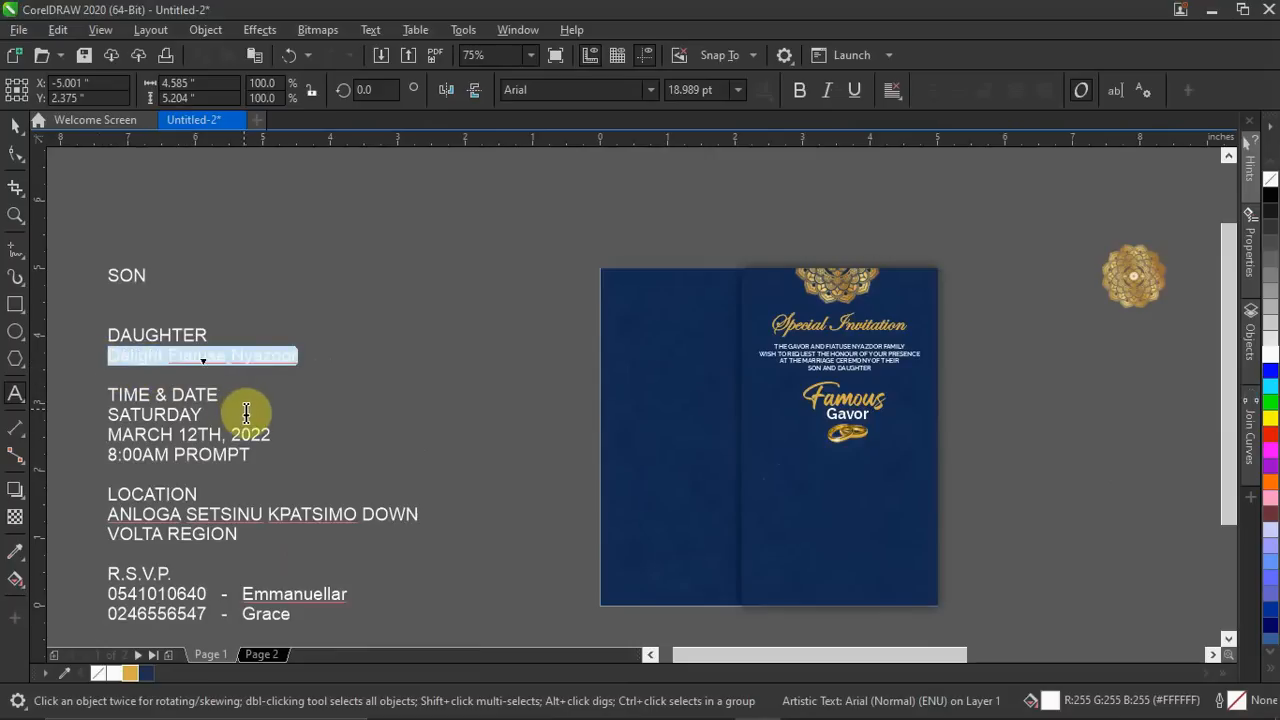
key(Delete)
key(Escape)
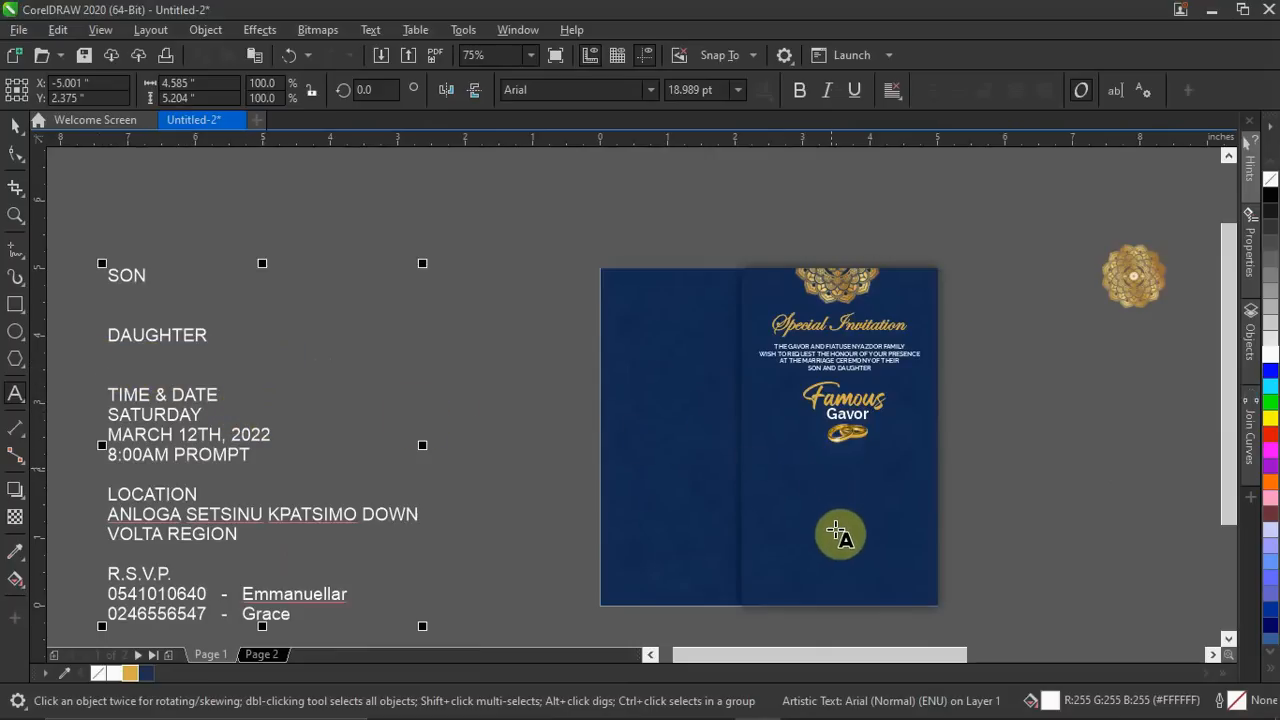
Paste the bride's full name as new text below the rings on the right panel.
click(830, 466)
key(ctrl+v)
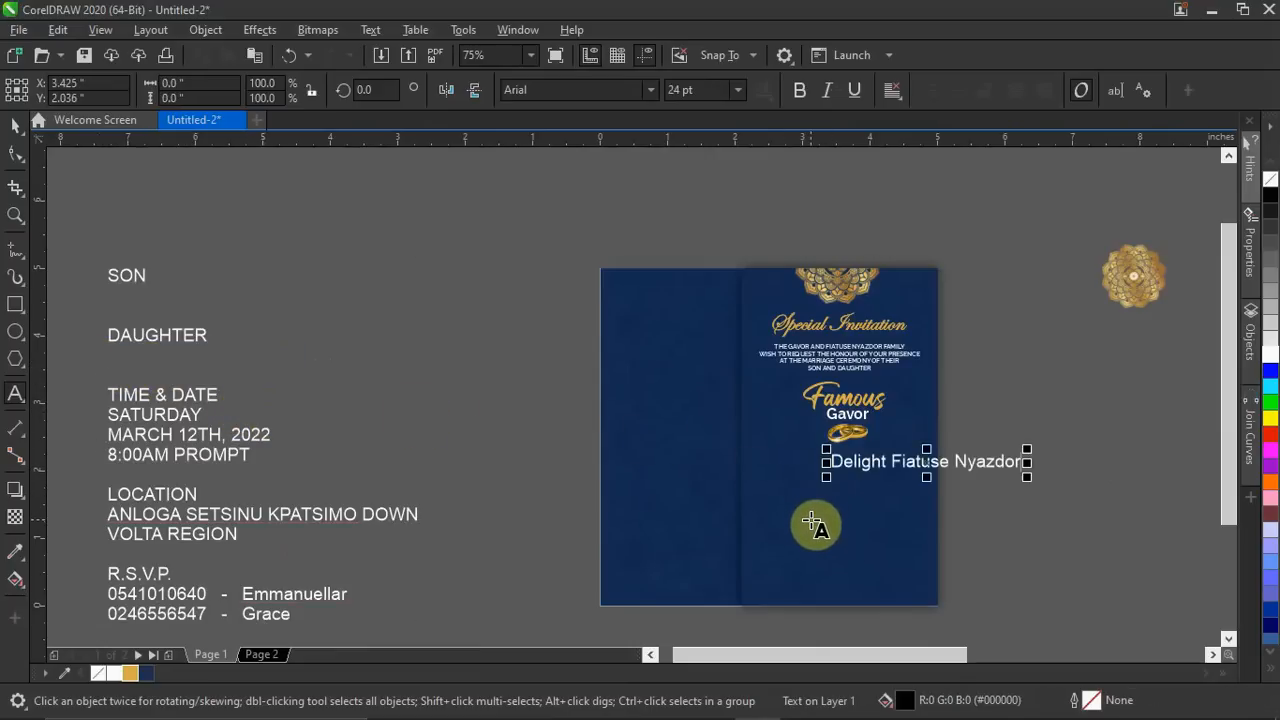
click(15, 126)
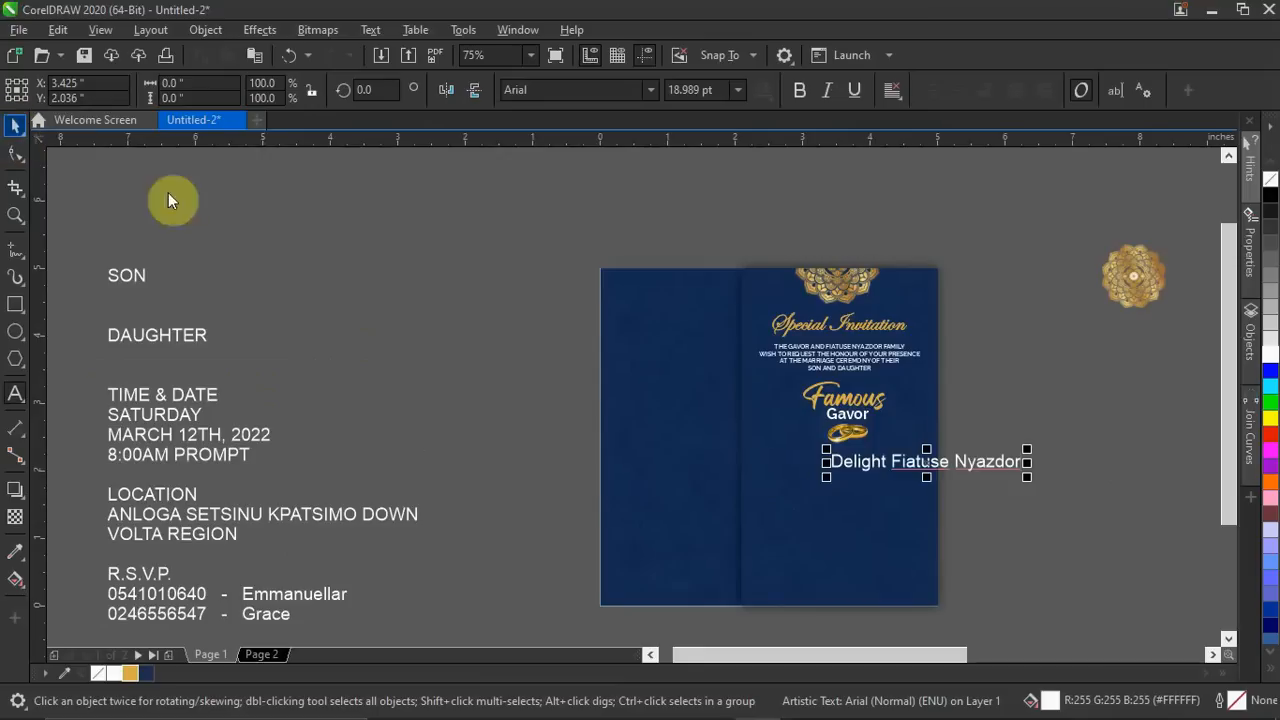
click(369, 271)
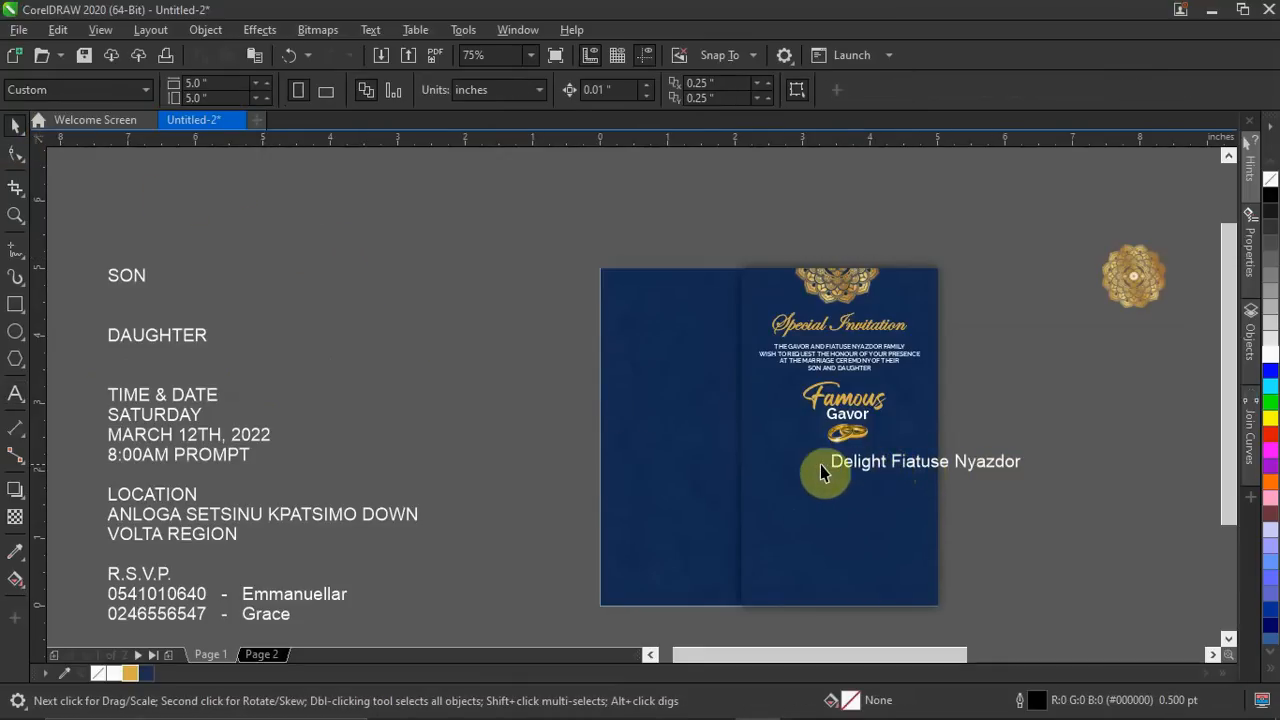
Split the bride's first name from her full name and paste it as a separate text object just below.
double_click(884, 468)
drag(887, 466, 777, 457)
key(ctrl+c)
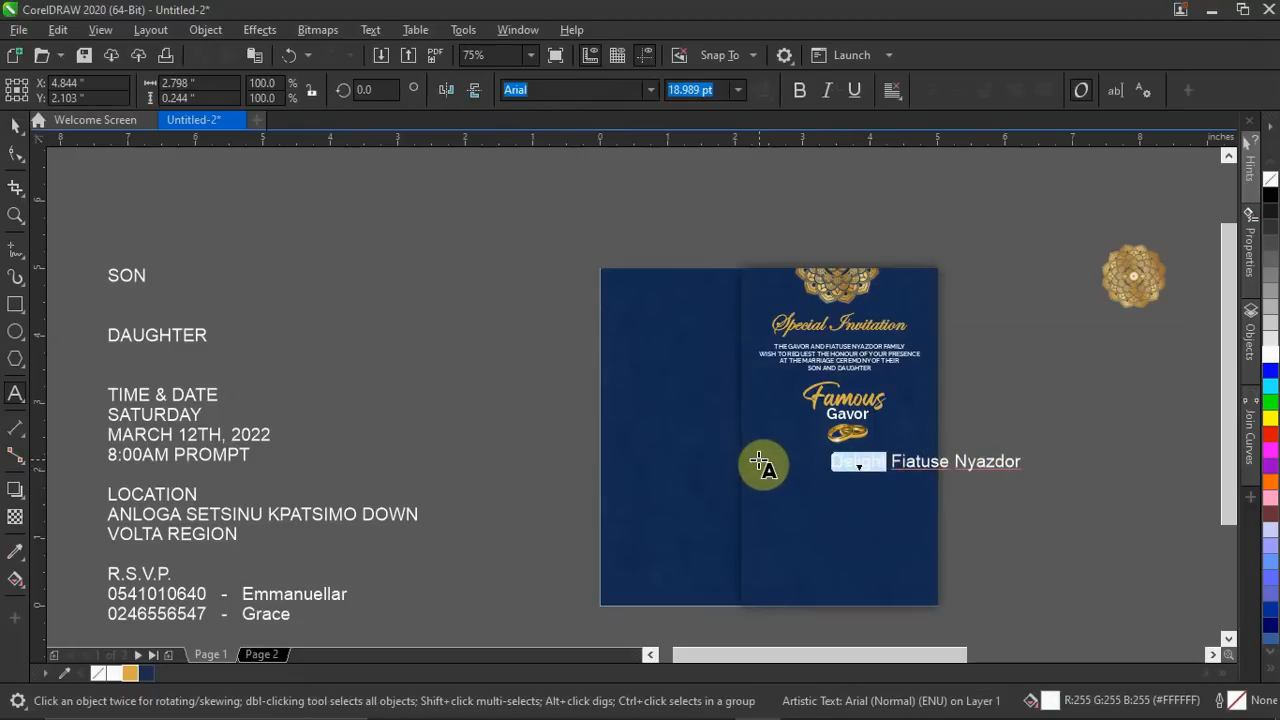
key(Delete)
click(789, 482)
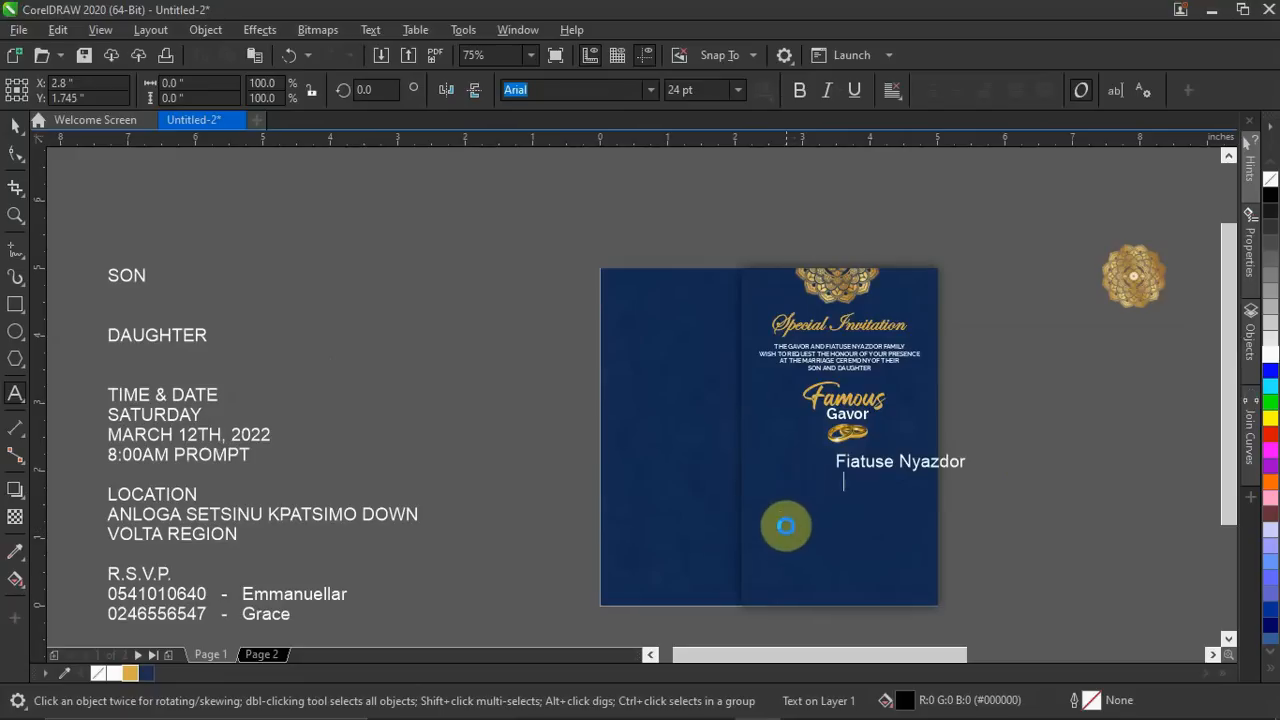
key(ctrl+v)
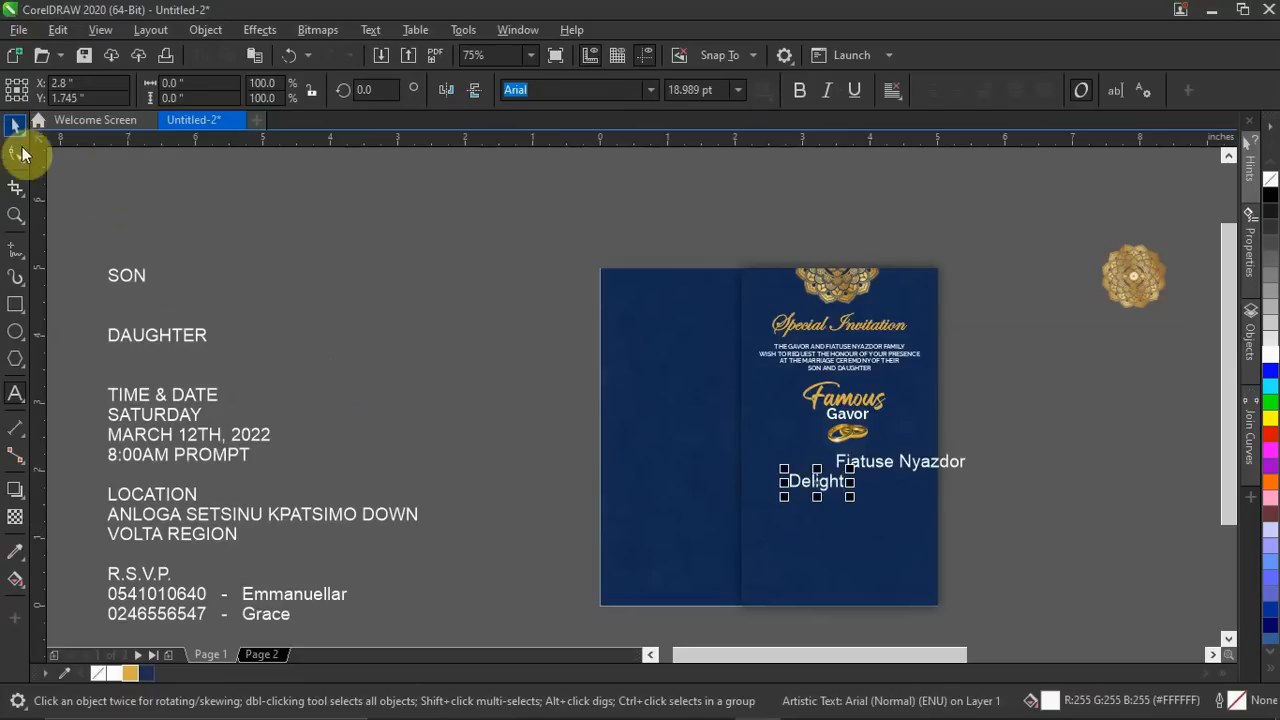
Move the bride's surnames lower, place her first name beneath the rings and set its font to Fall in love.
drag(948, 473, 940, 534)
drag(857, 477, 868, 472)
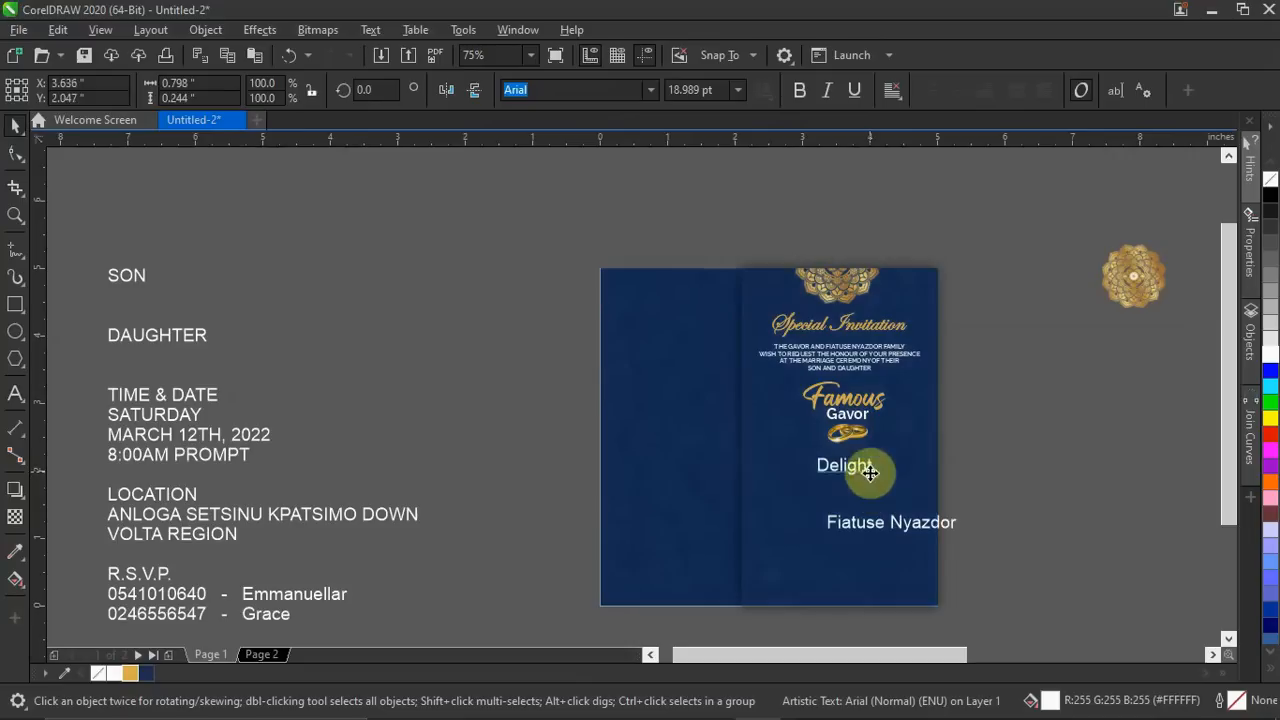
click(650, 90)
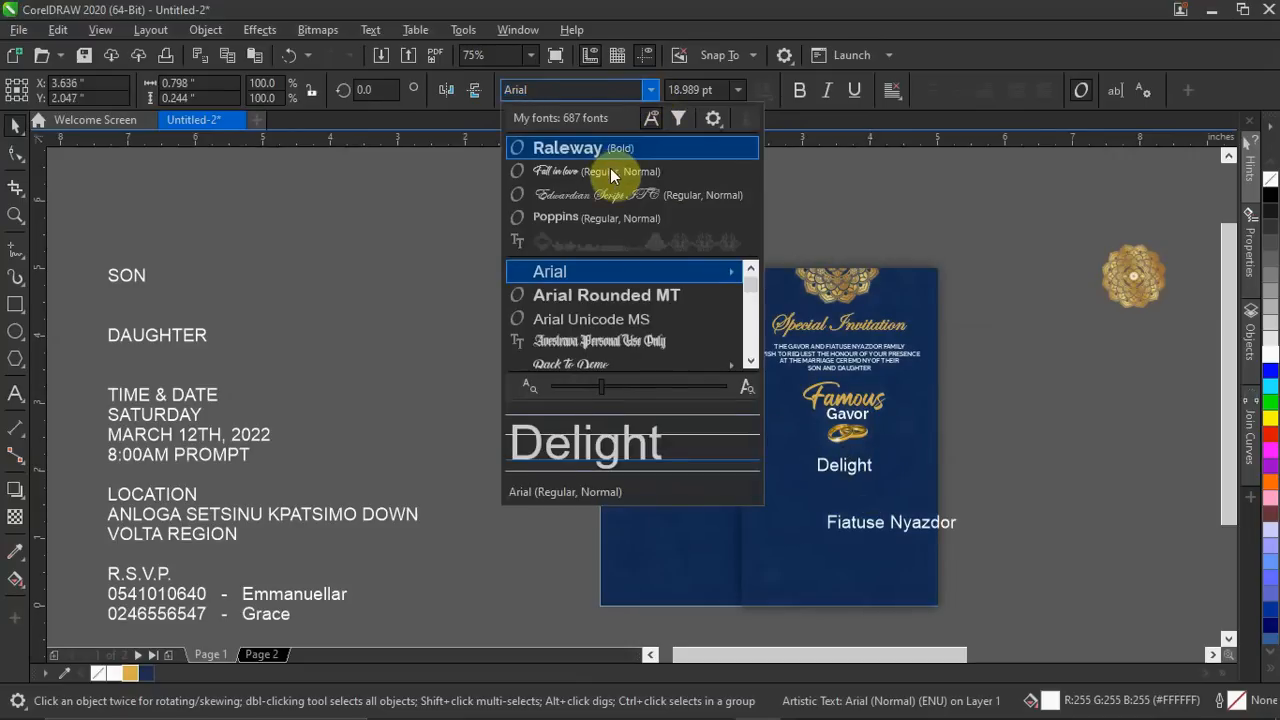
click(609, 170)
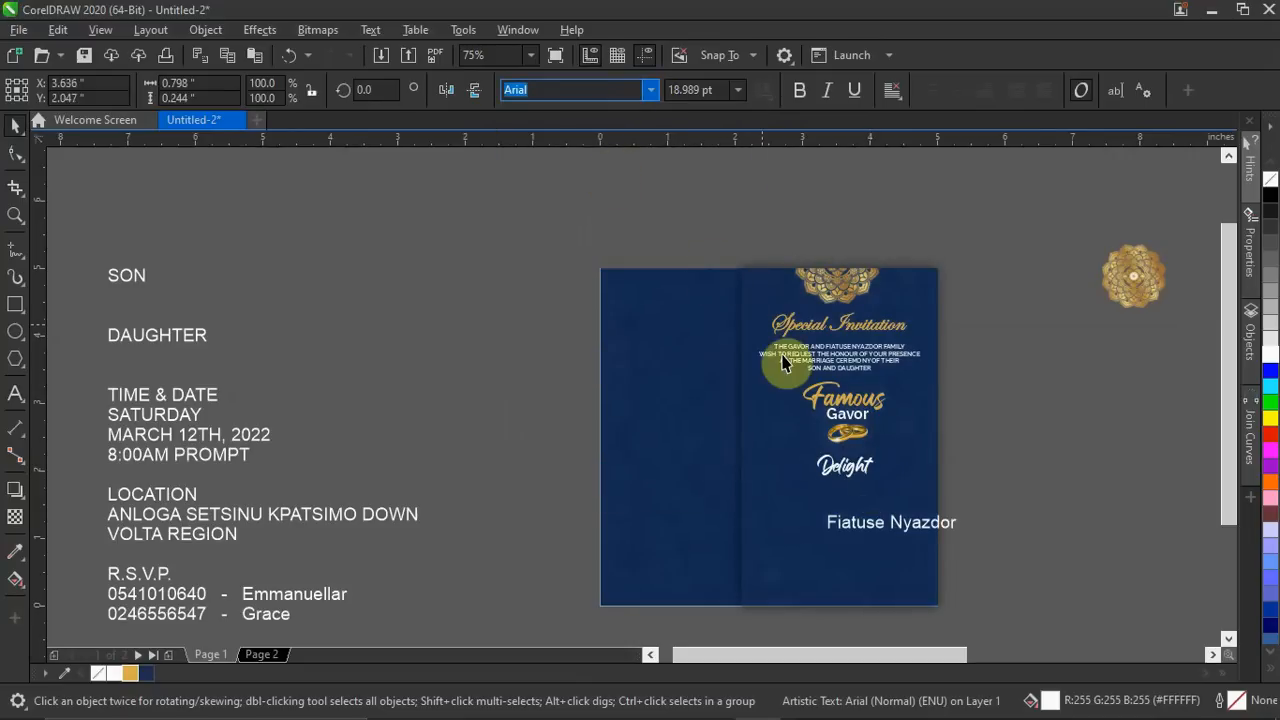
Enlarge the bride's first name to about 29 pt, centre it beneath the rings and fill it with gold C13 M31 Y84 K0.
click(840, 468)
drag(812, 484, 774, 506)
scroll(867, 482, up, 1)
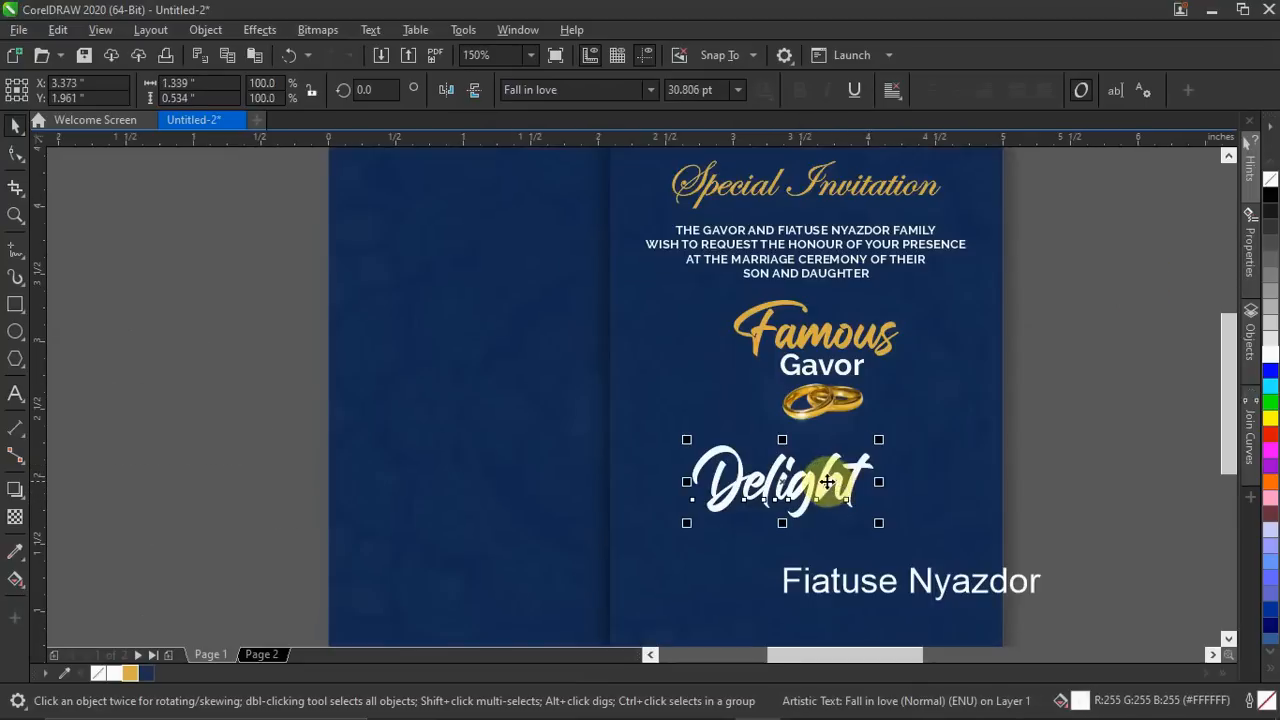
drag(815, 485, 852, 466)
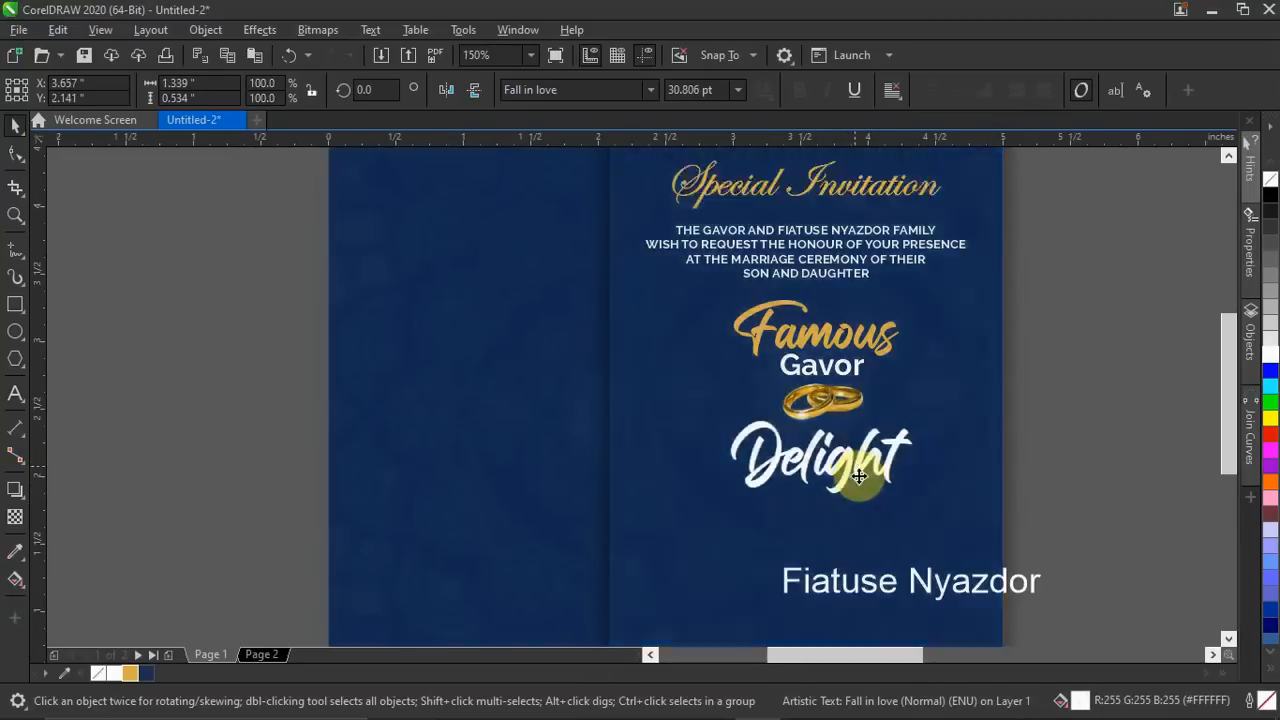
drag(915, 417, 906, 420)
drag(863, 463, 870, 462)
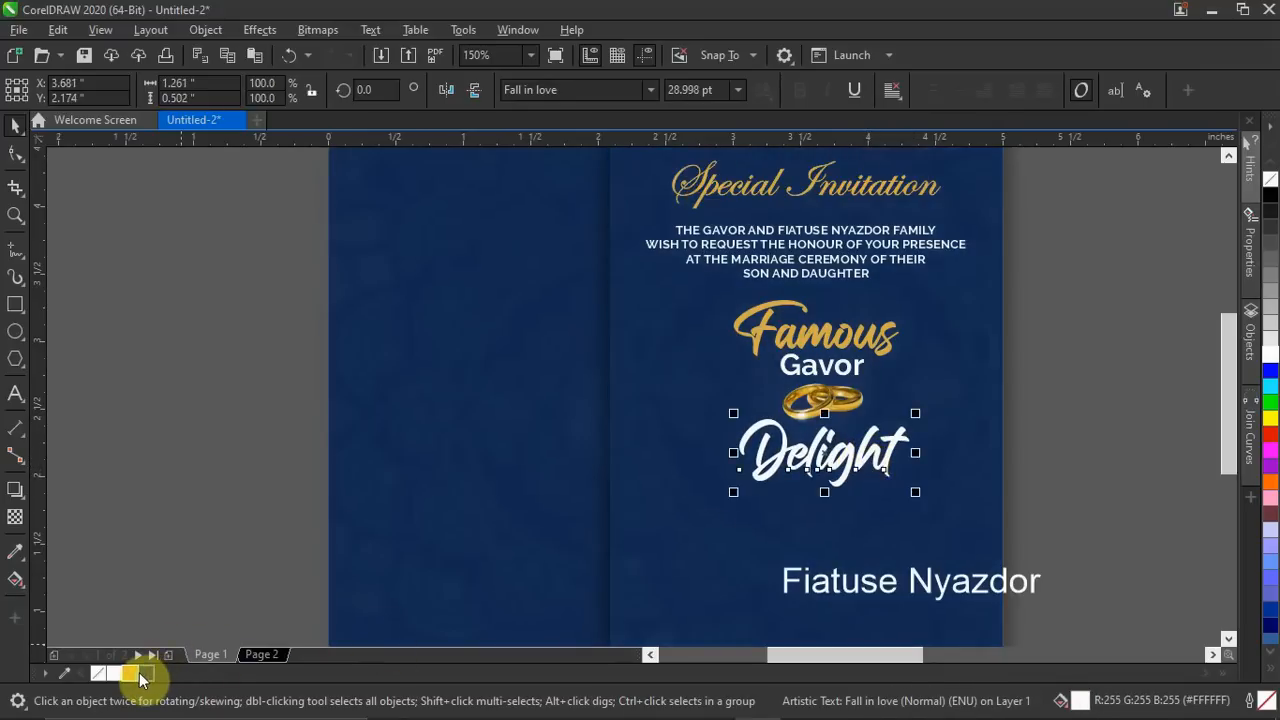
click(131, 674)
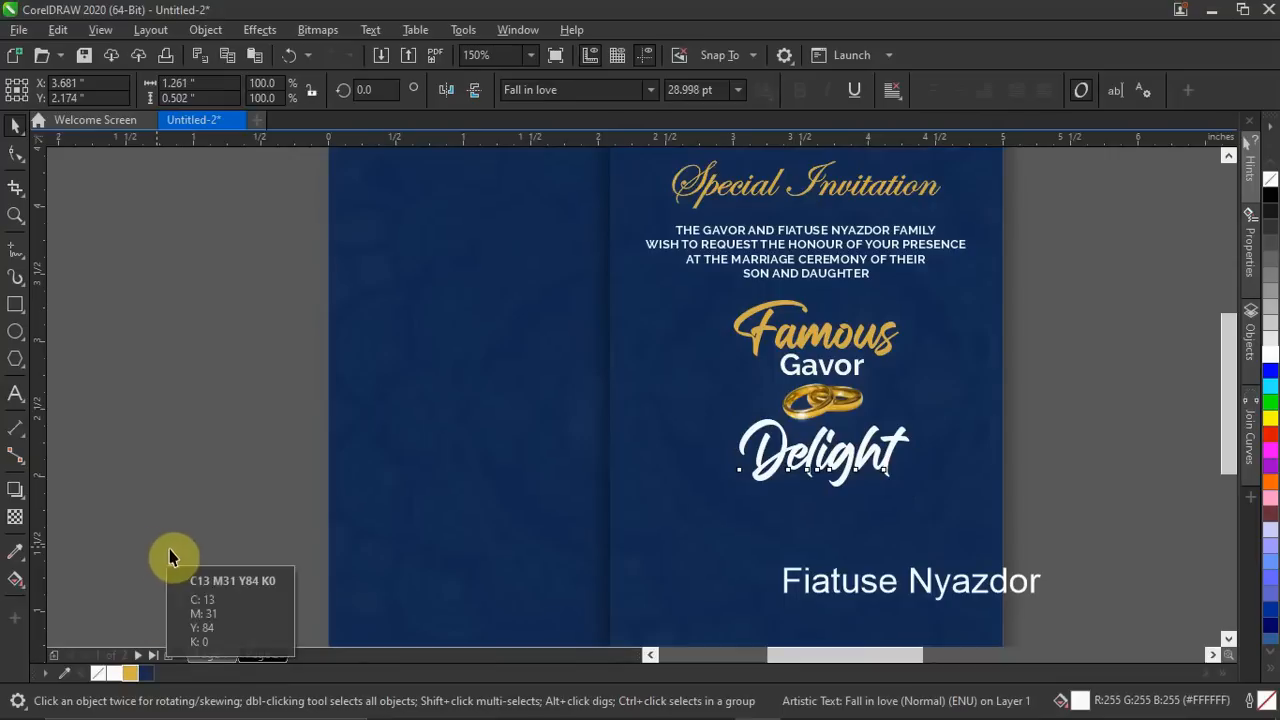
key(Escape)
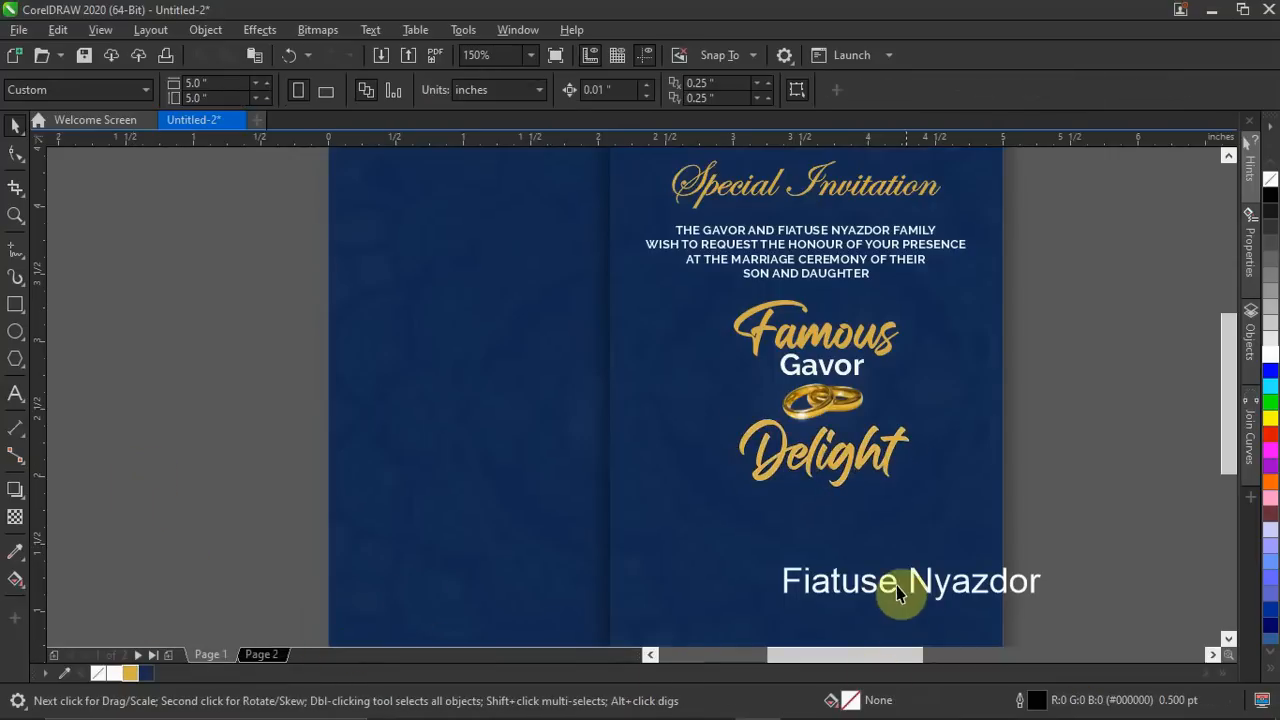
Set the bride's surnames in Raleway Bold, shrink them to about 14.4 pt and place them beneath her first name.
click(890, 590)
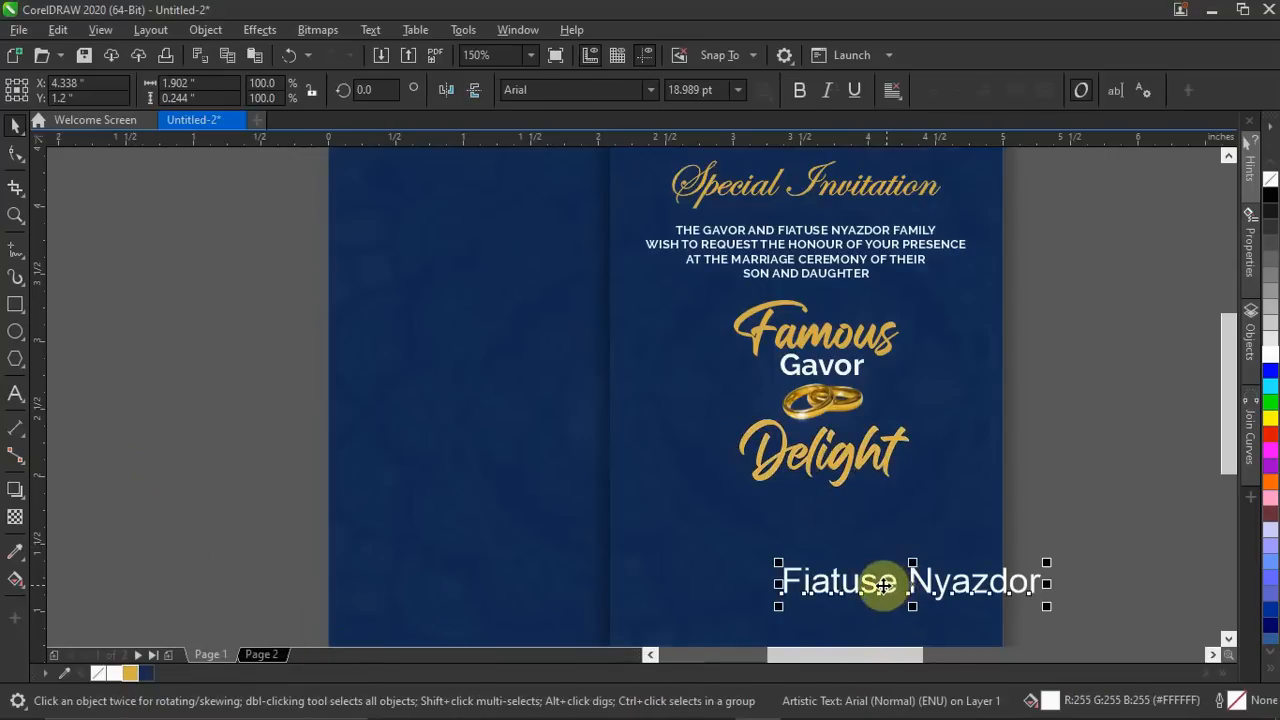
click(651, 90)
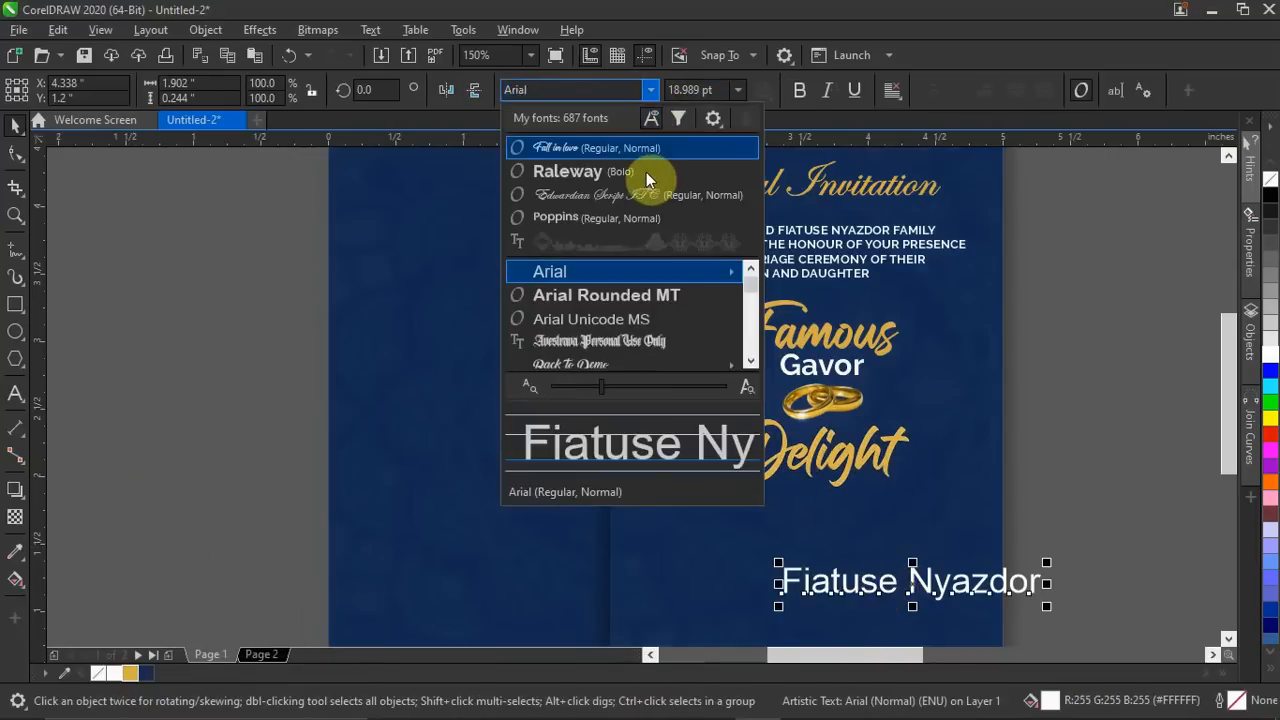
click(641, 166)
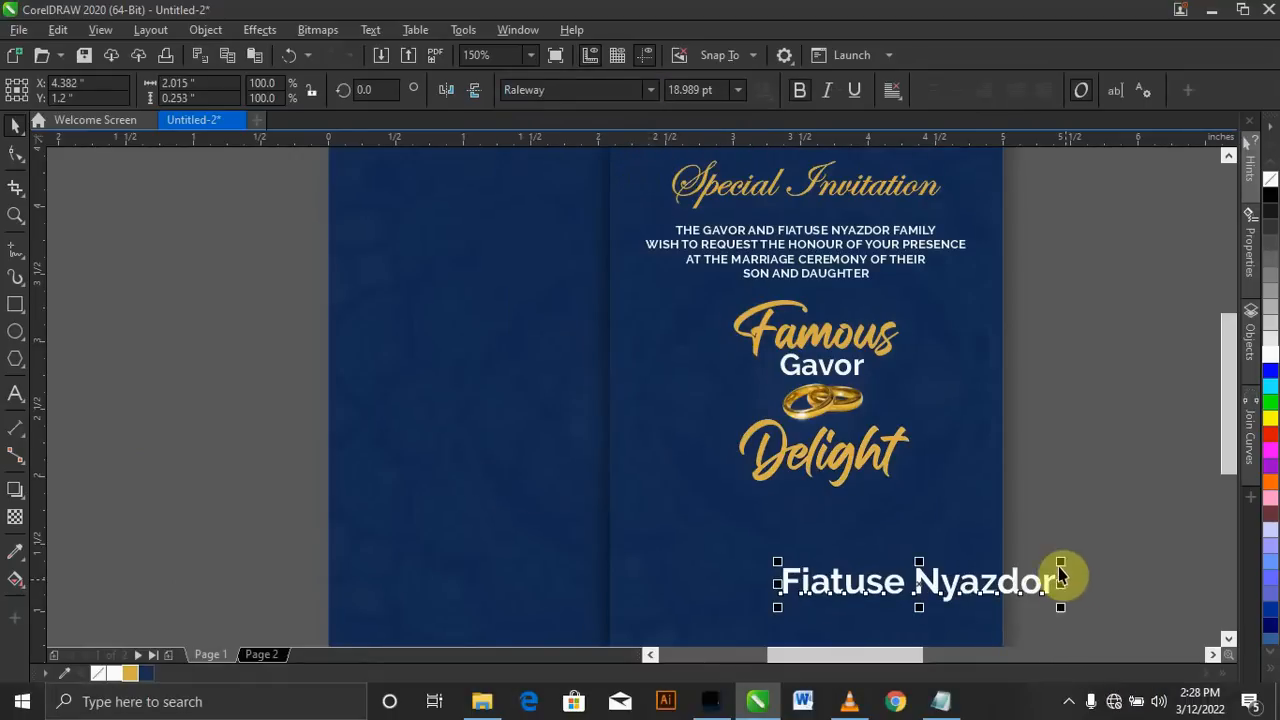
drag(1060, 563, 998, 575)
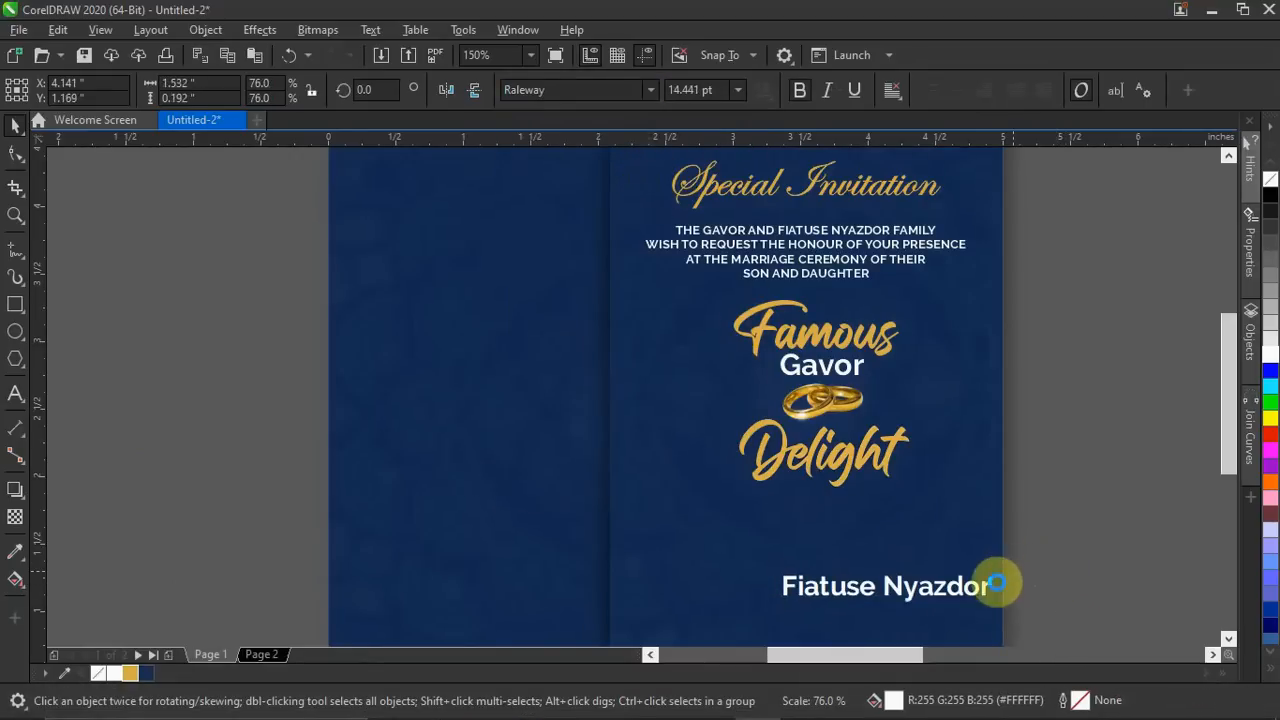
drag(894, 586, 832, 506)
drag(1020, 277, 684, 566)
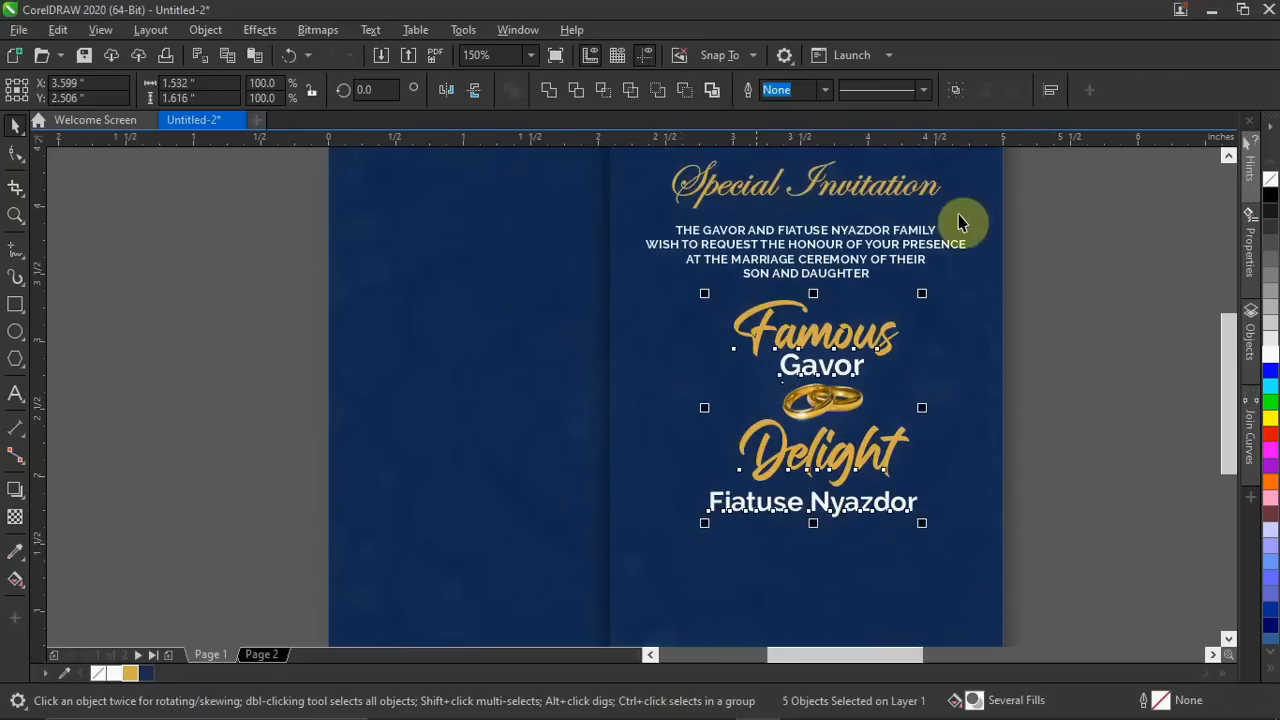
click(960, 93)
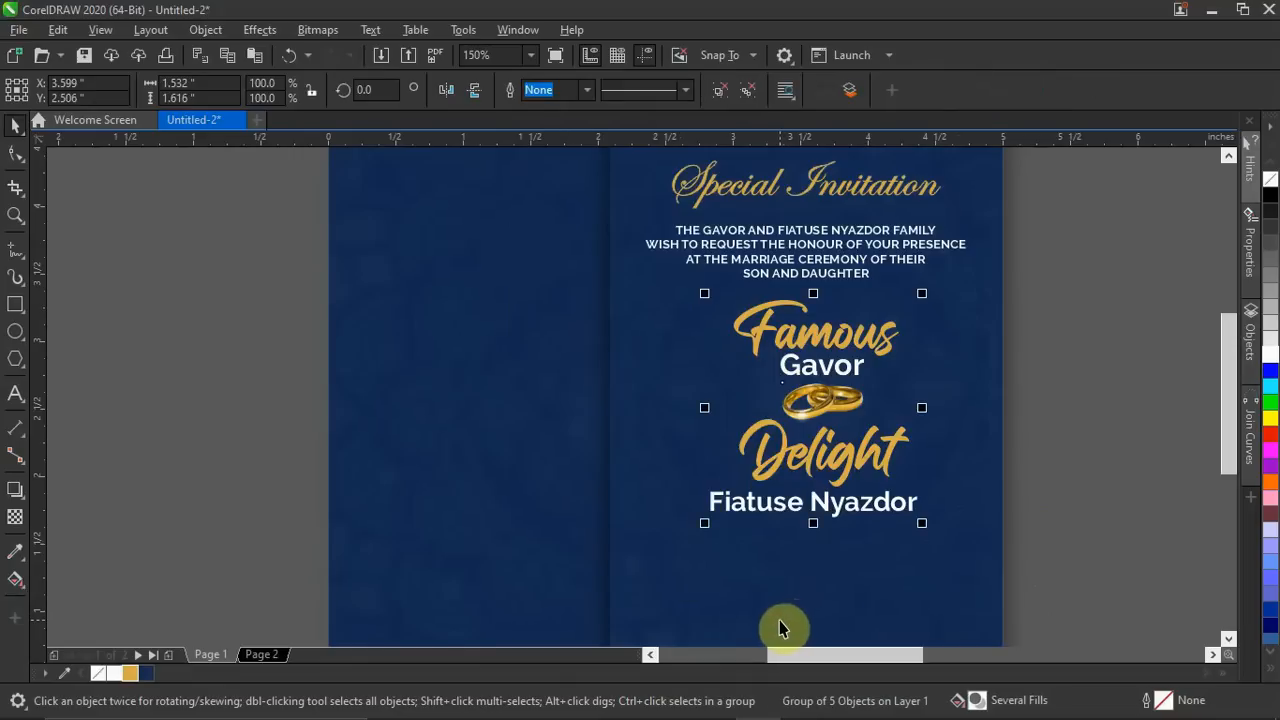
click(718, 90)
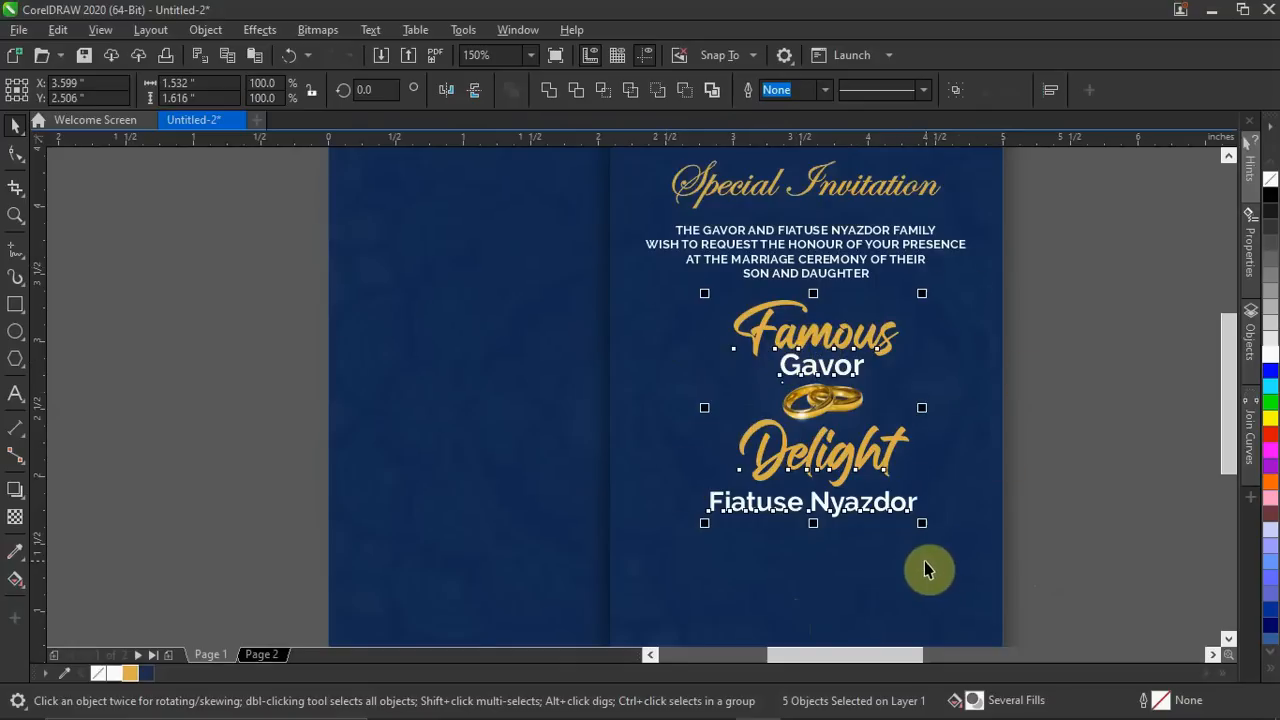
Centre-align the couple's names and rings with each other, centre them as a group on the front panel, and ungroup them.
key(c)
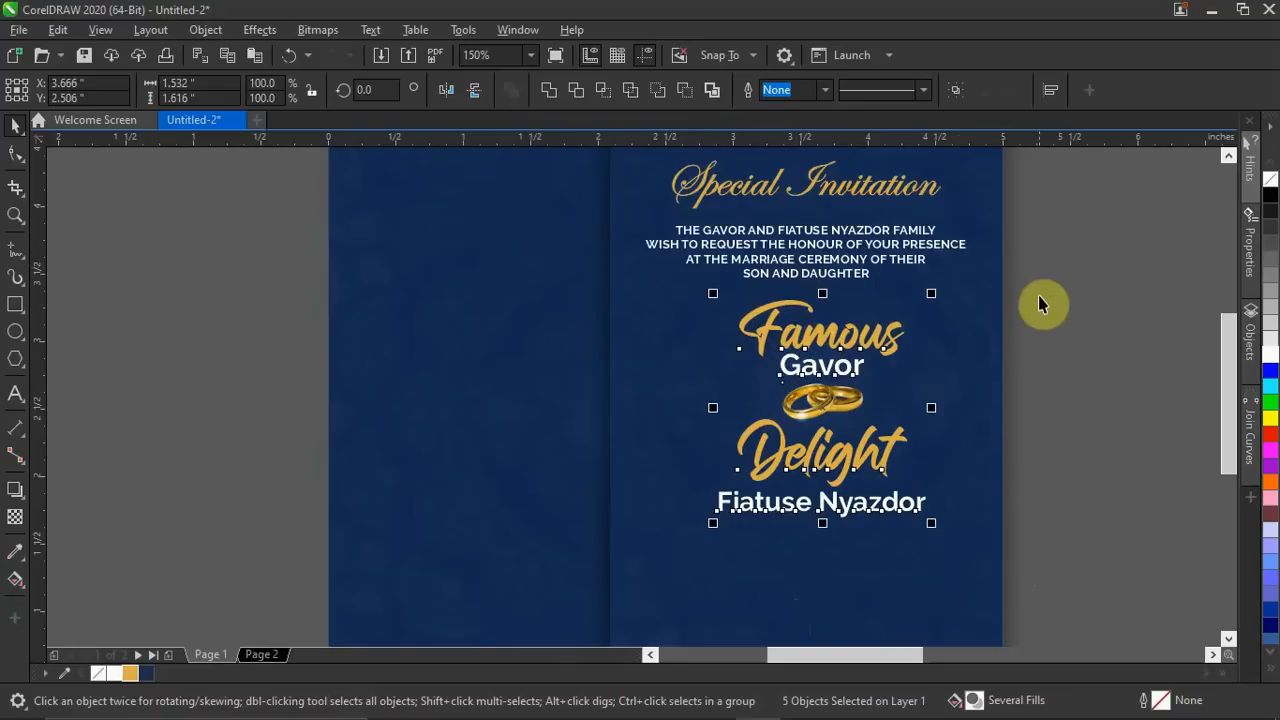
click(955, 90)
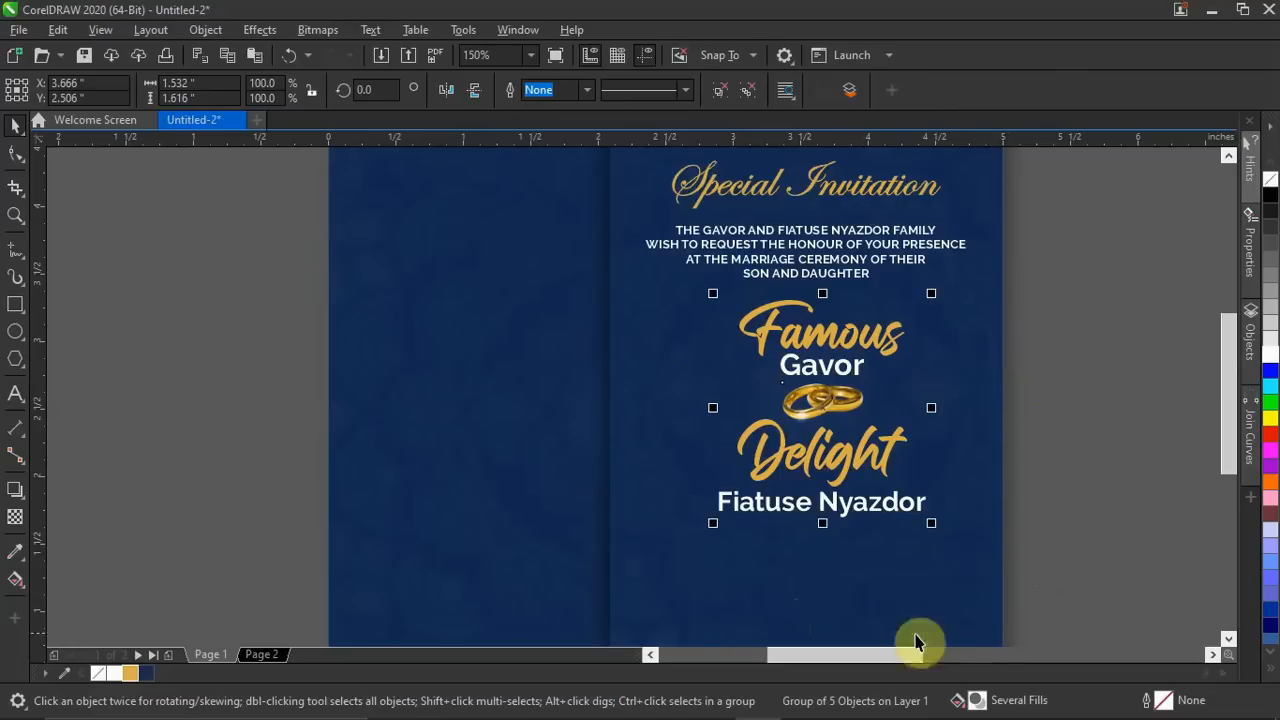
shift+click(950, 585)
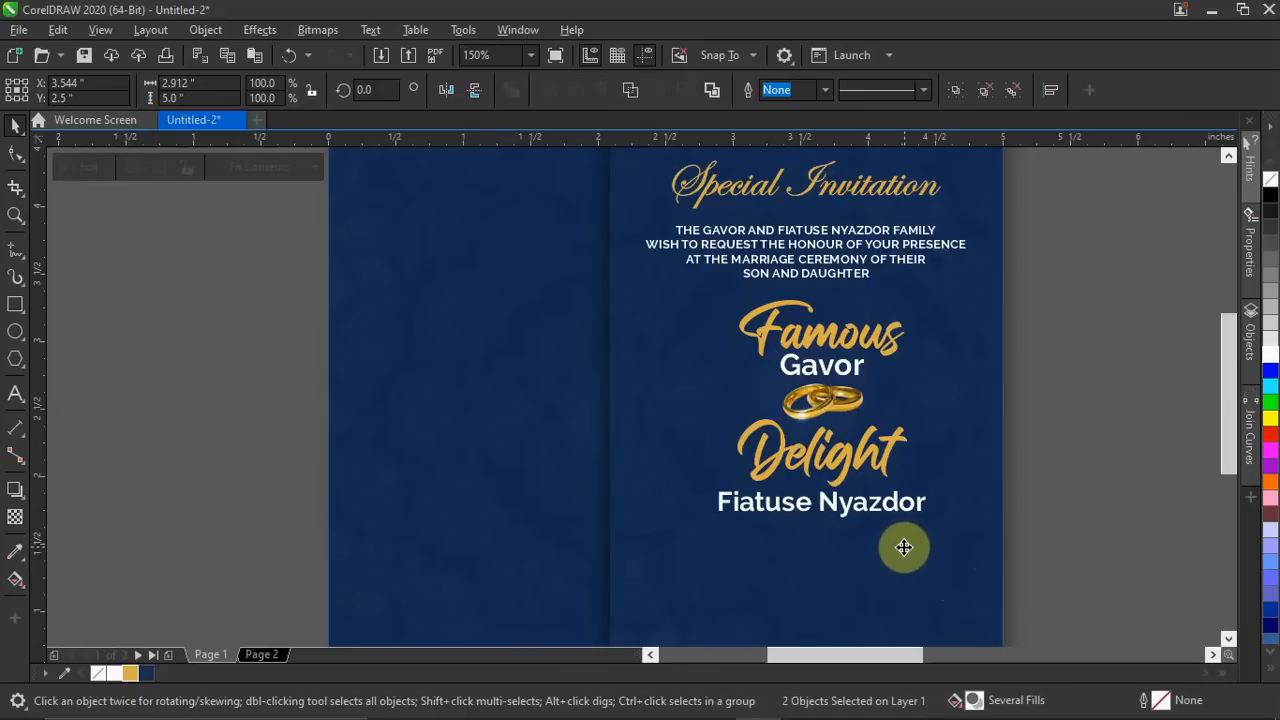
key(c)
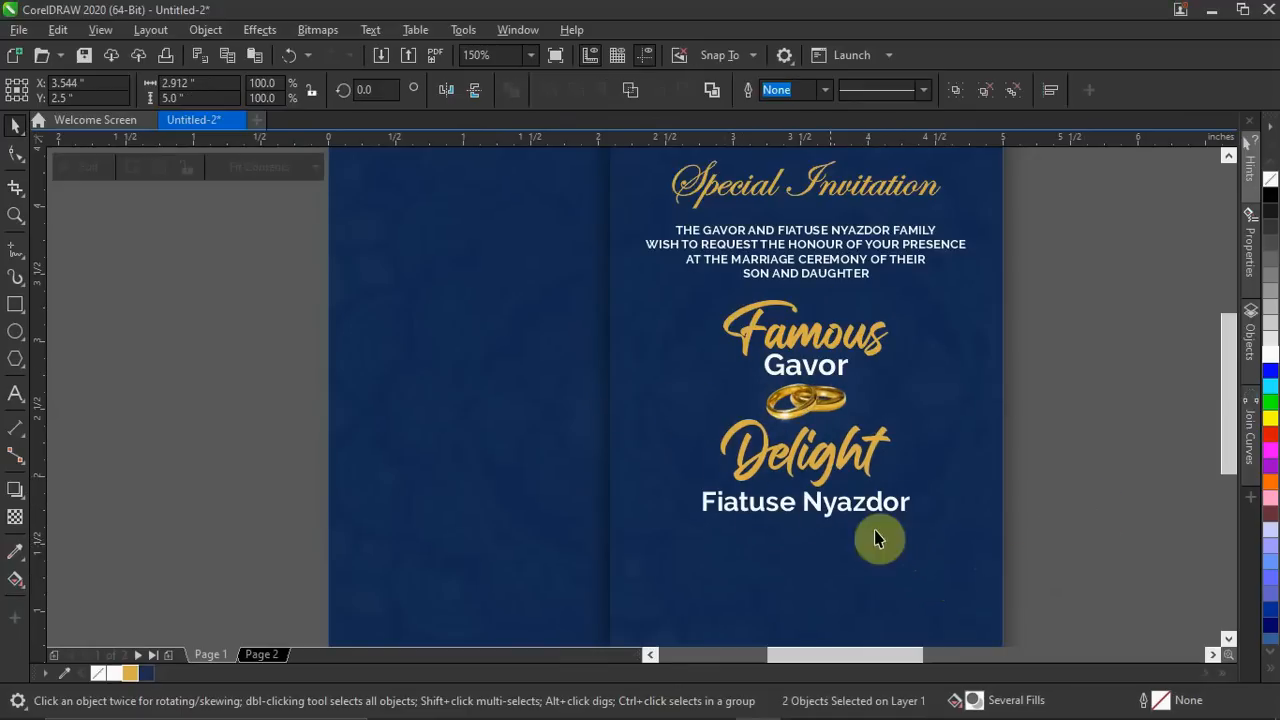
click(801, 438)
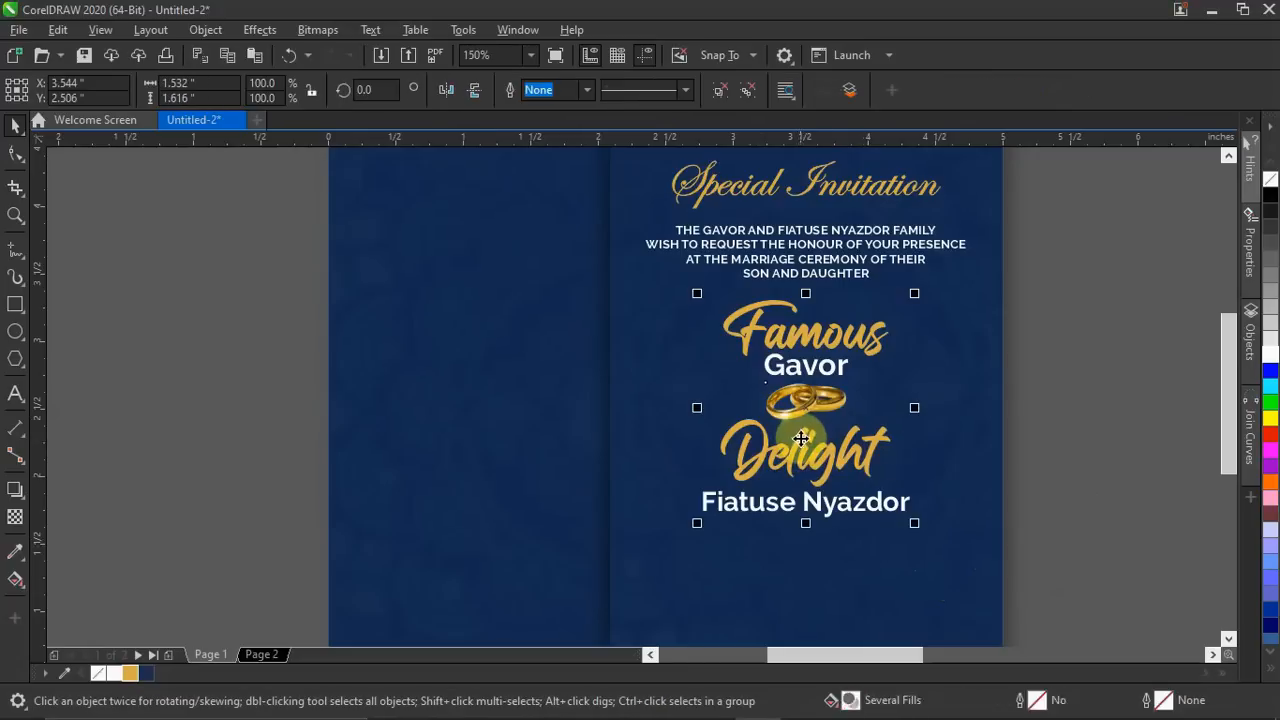
click(720, 88)
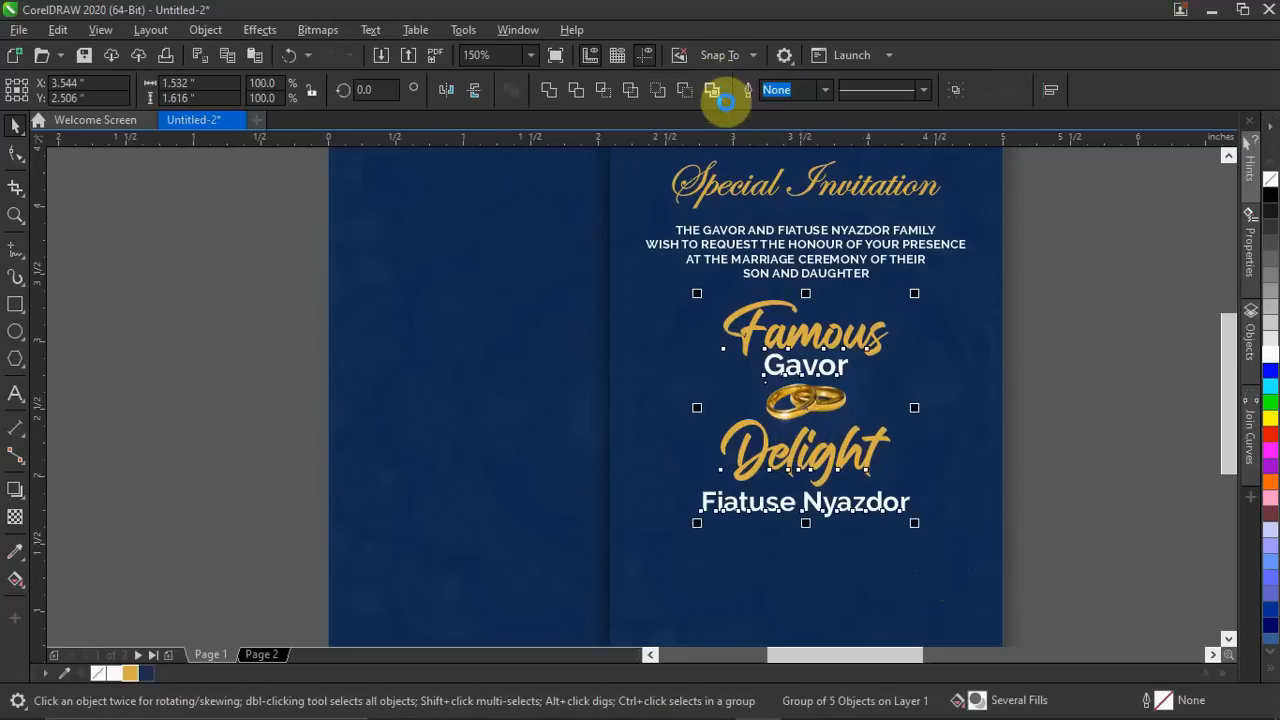
click(894, 375)
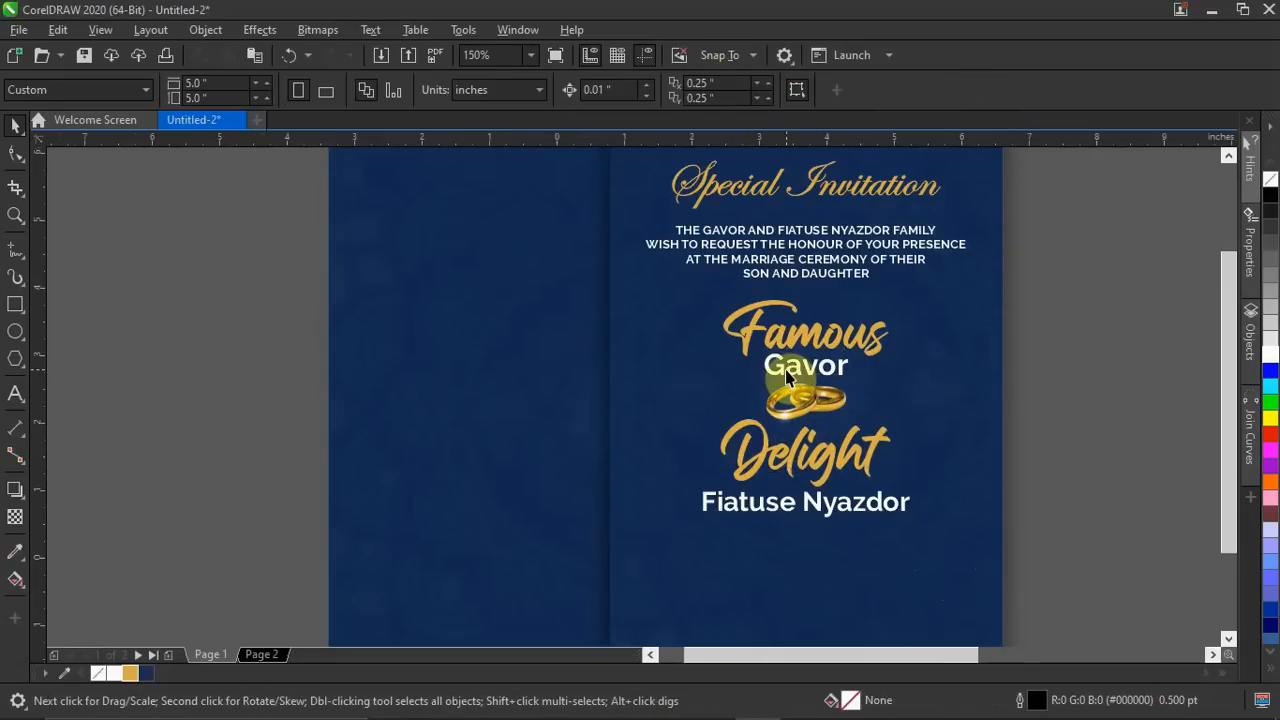
Draw a band about 2.912 × 0.361 in across the front panel below the names, filled with gold C13 M31 Y84 K0 without outline.
scroll(787, 375, down, 2)
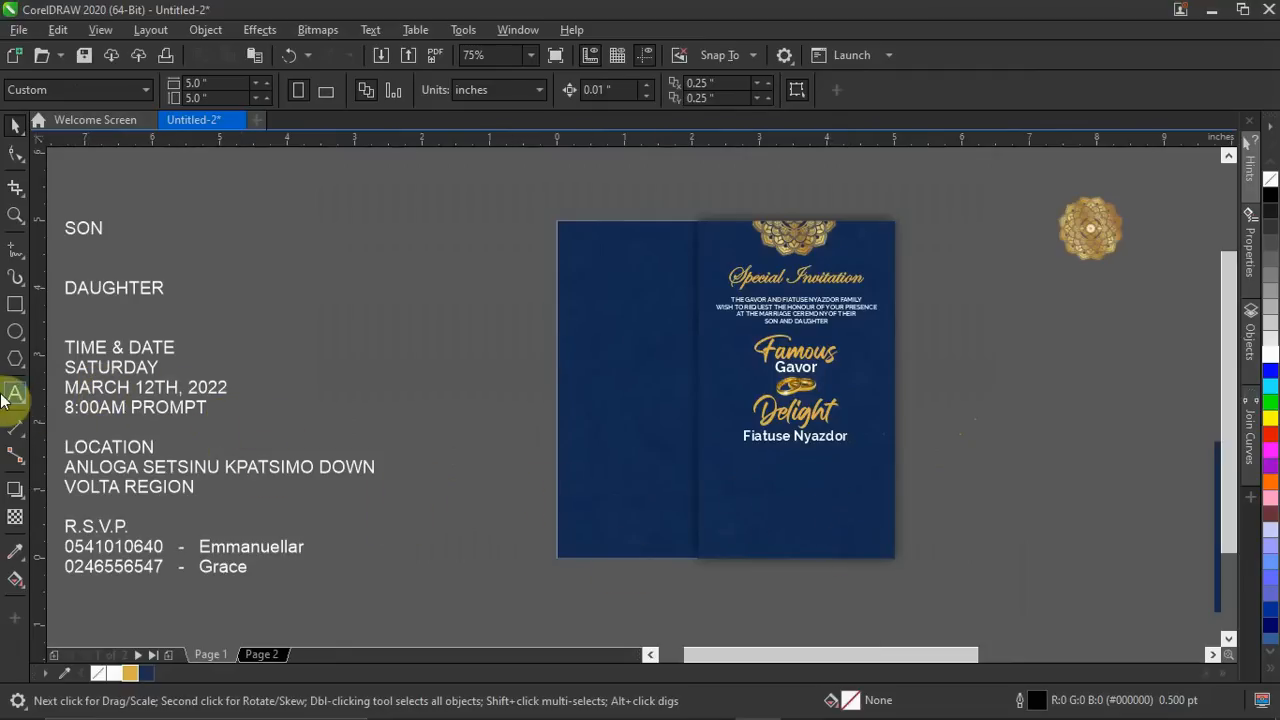
click(16, 304)
drag(700, 453, 894, 478)
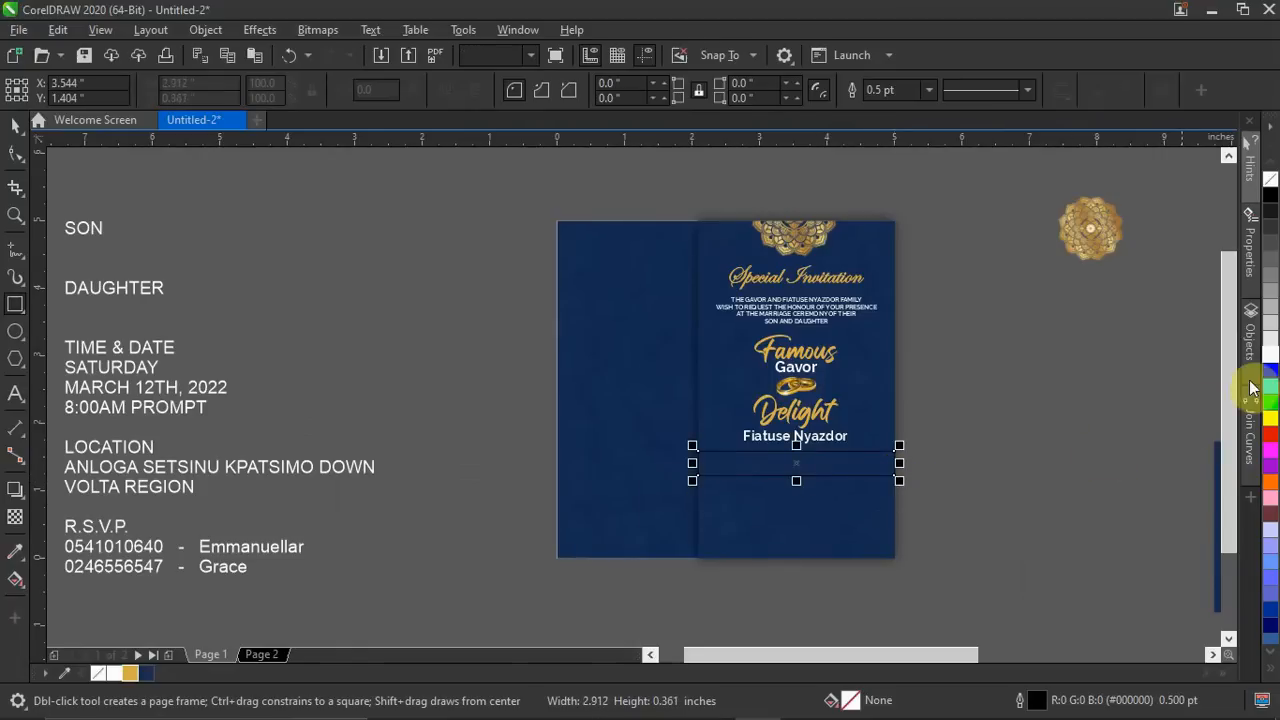
click(129, 673)
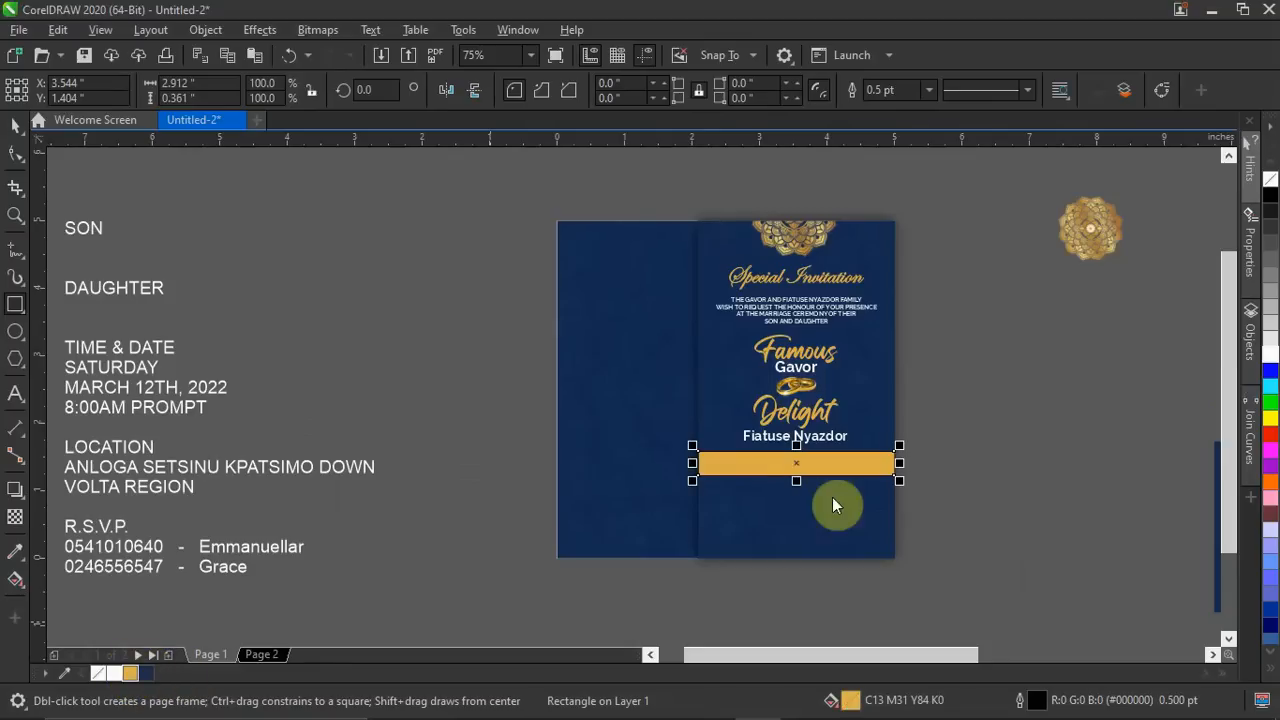
right_click(1270, 181)
click(1098, 378)
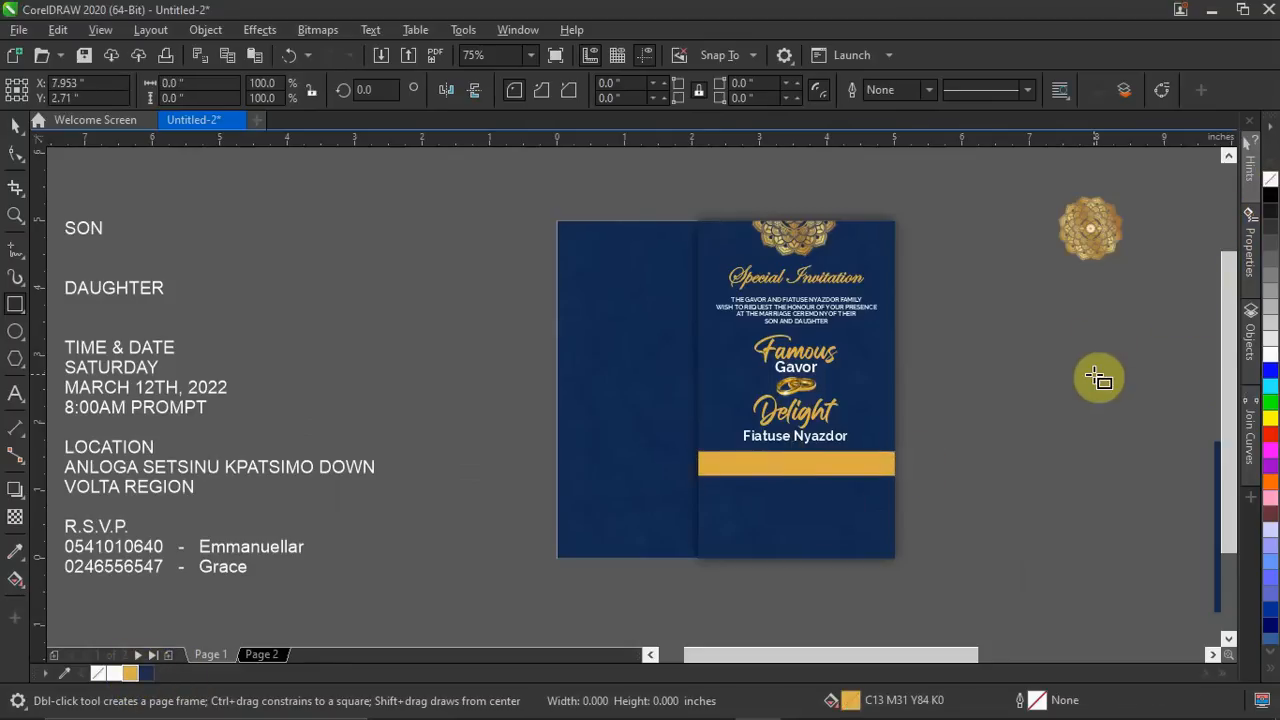
Draw a box about 0.535 × 0.681 in over the middle of the gold band and round its corners to about 0.042 in.
scroll(800, 452, up, 4)
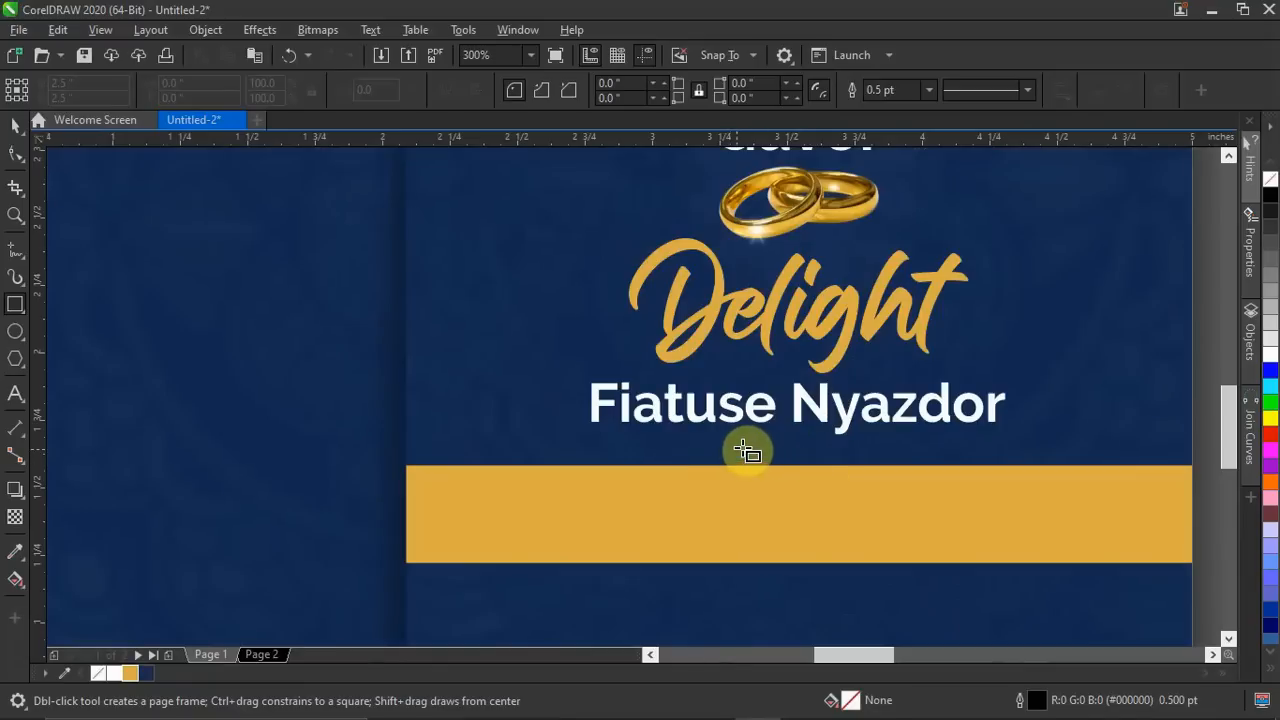
drag(746, 439, 886, 613)
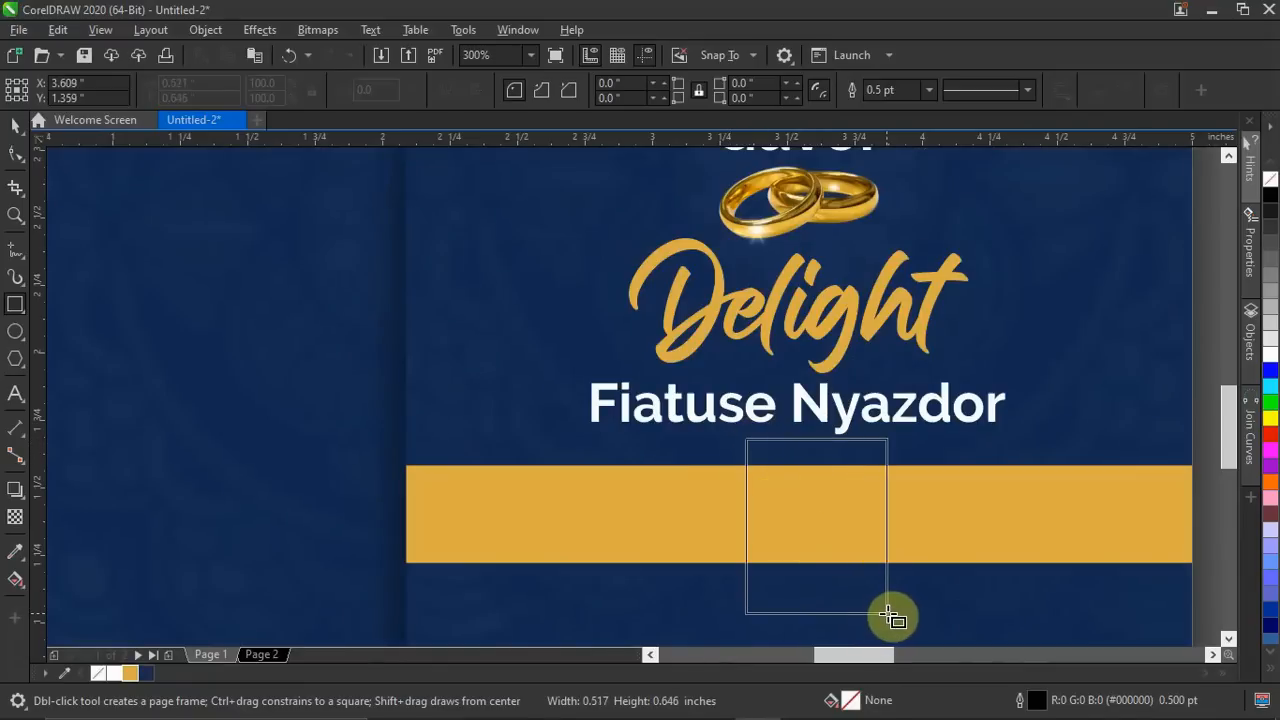
drag(892, 622, 891, 627)
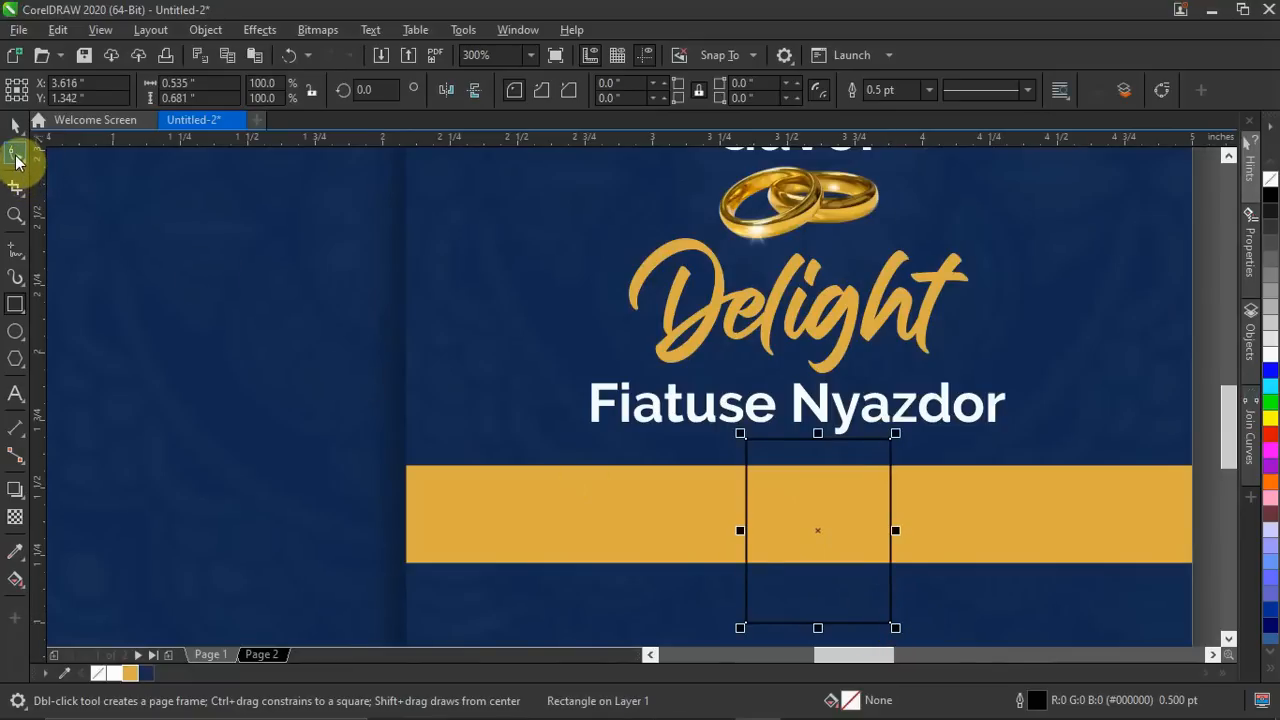
click(16, 156)
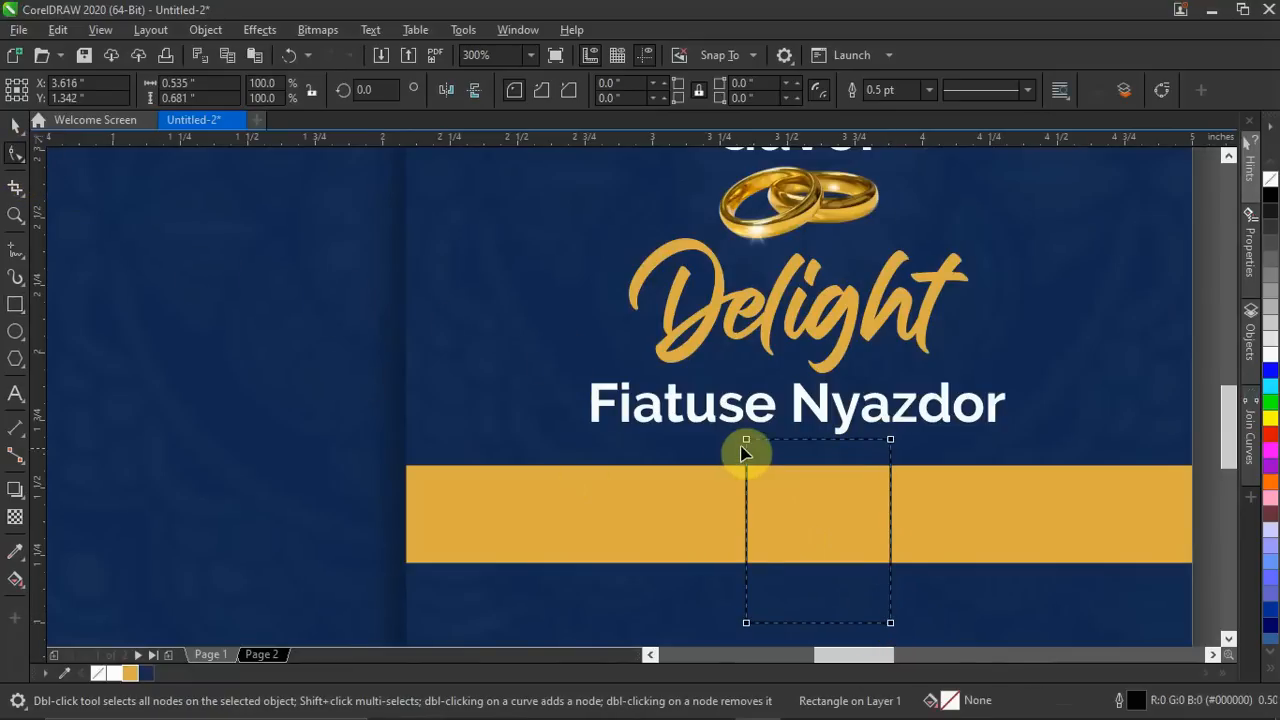
drag(746, 440, 772, 455)
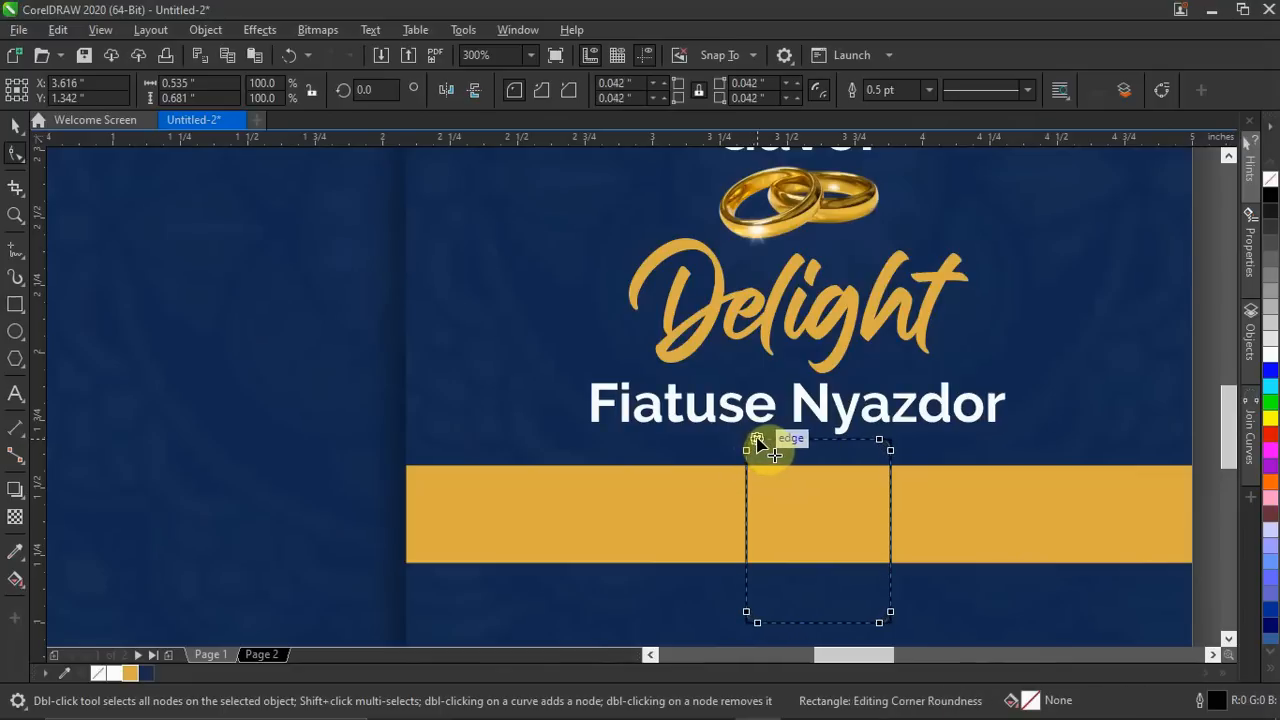
Fill the rounded box with white and remove its outline.
click(1272, 357)
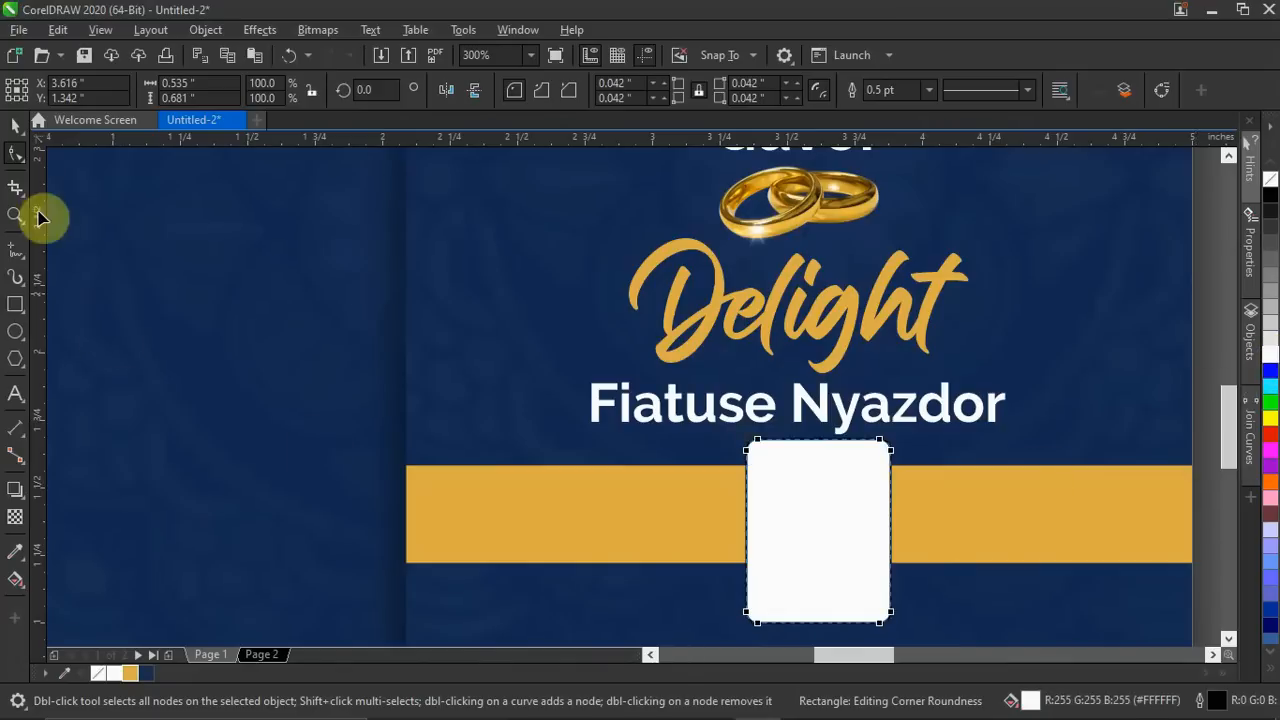
click(18, 128)
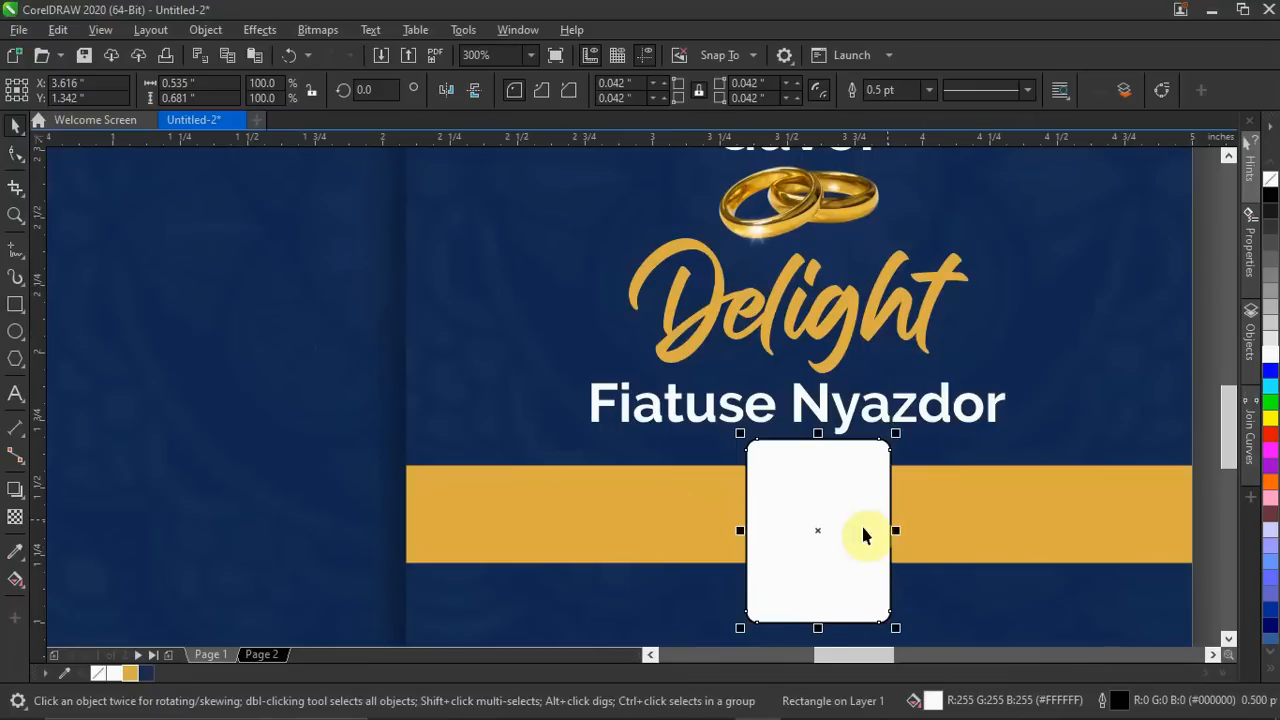
right_click(1270, 178)
Nudge the title, invitation text, couple's names and rings up together to leave space above the white box.
scroll(890, 436, down, 2)
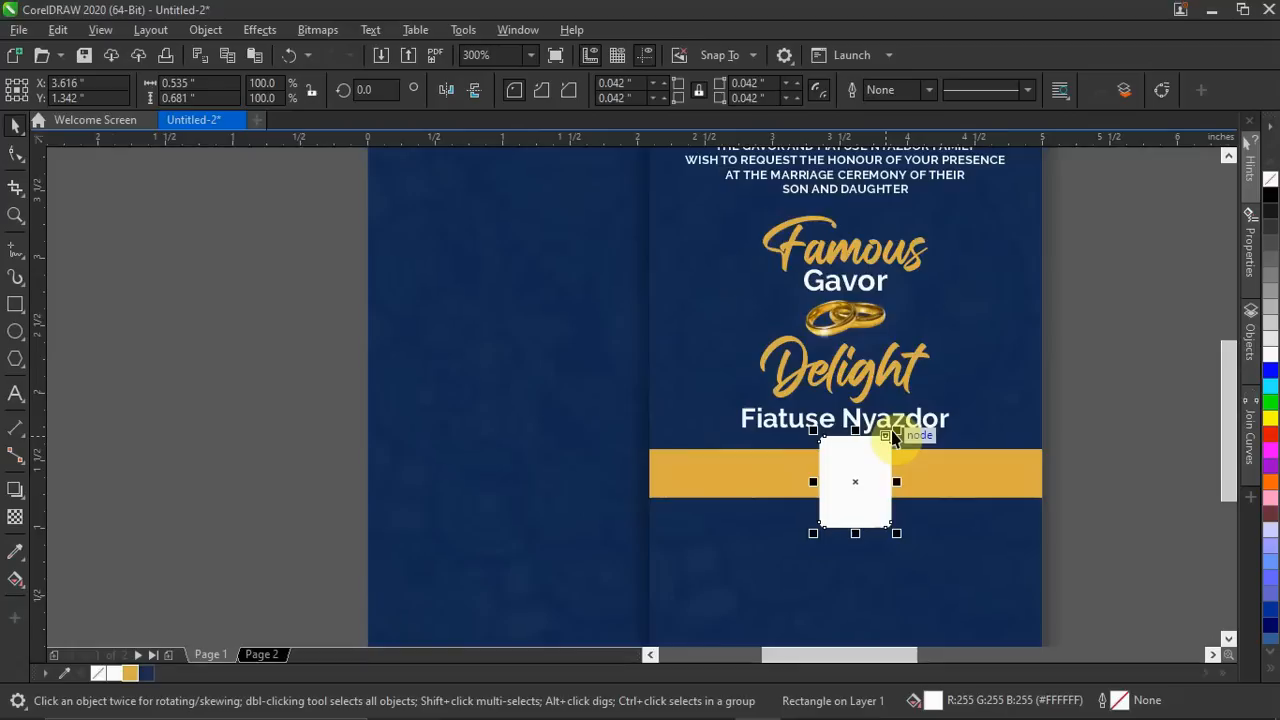
scroll(892, 432, down, 2)
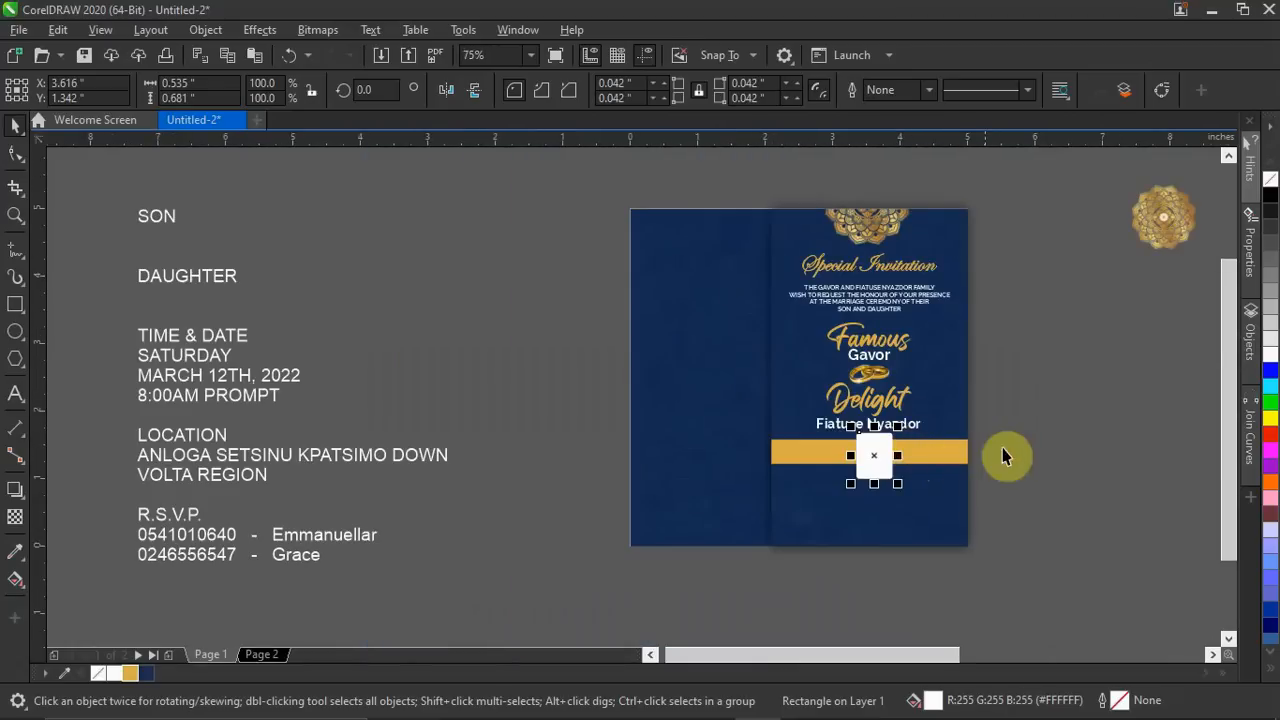
key(Escape)
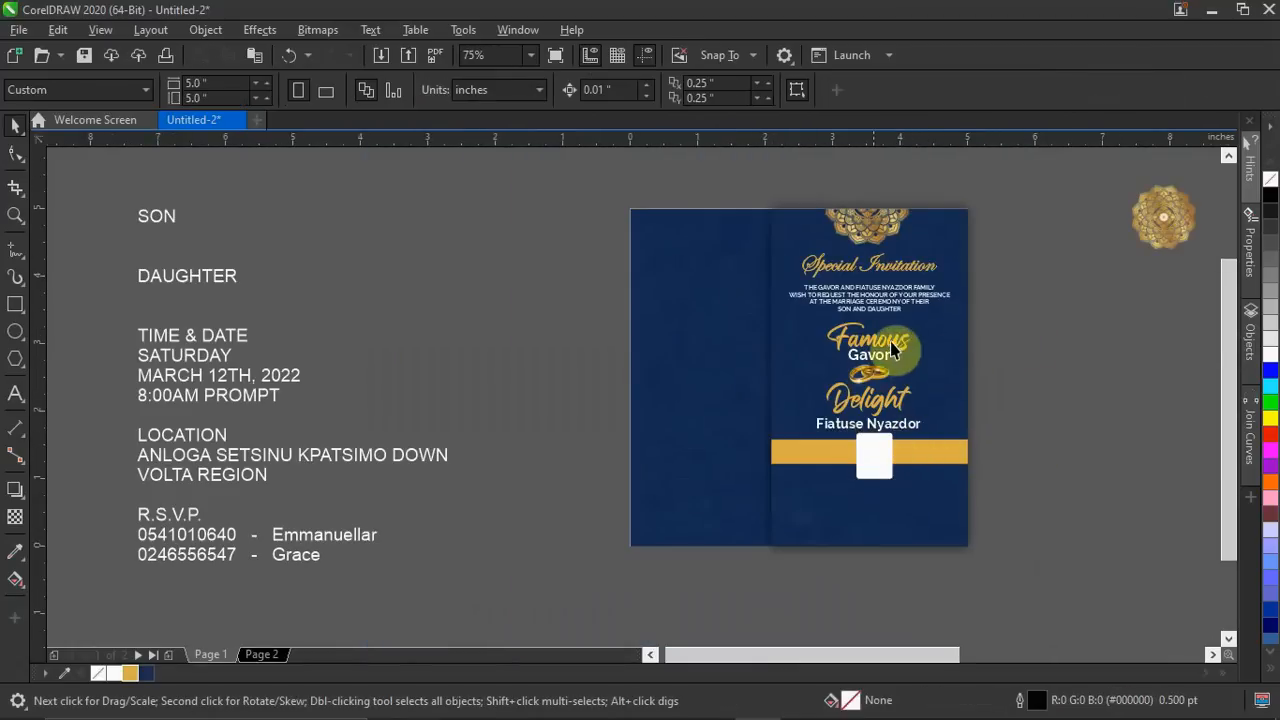
drag(1018, 253, 750, 446)
click(748, 437)
key(Up)
key(Up)
key(Up)
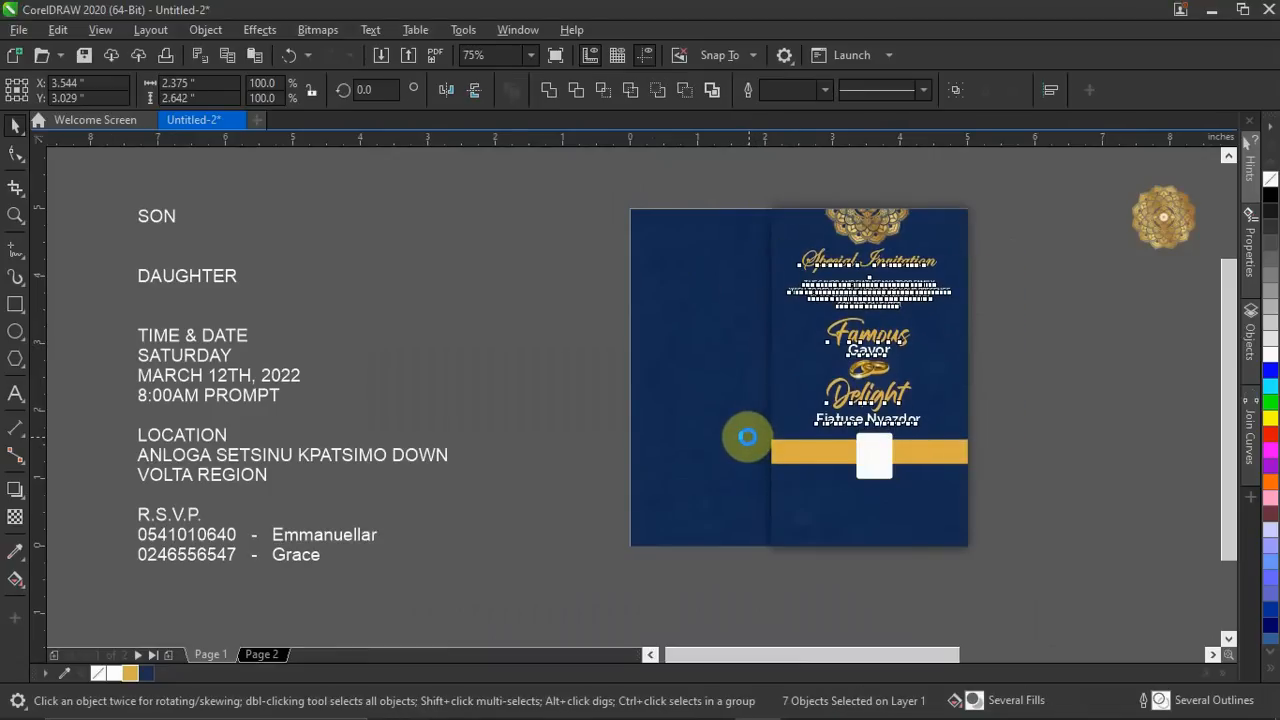
click(1140, 440)
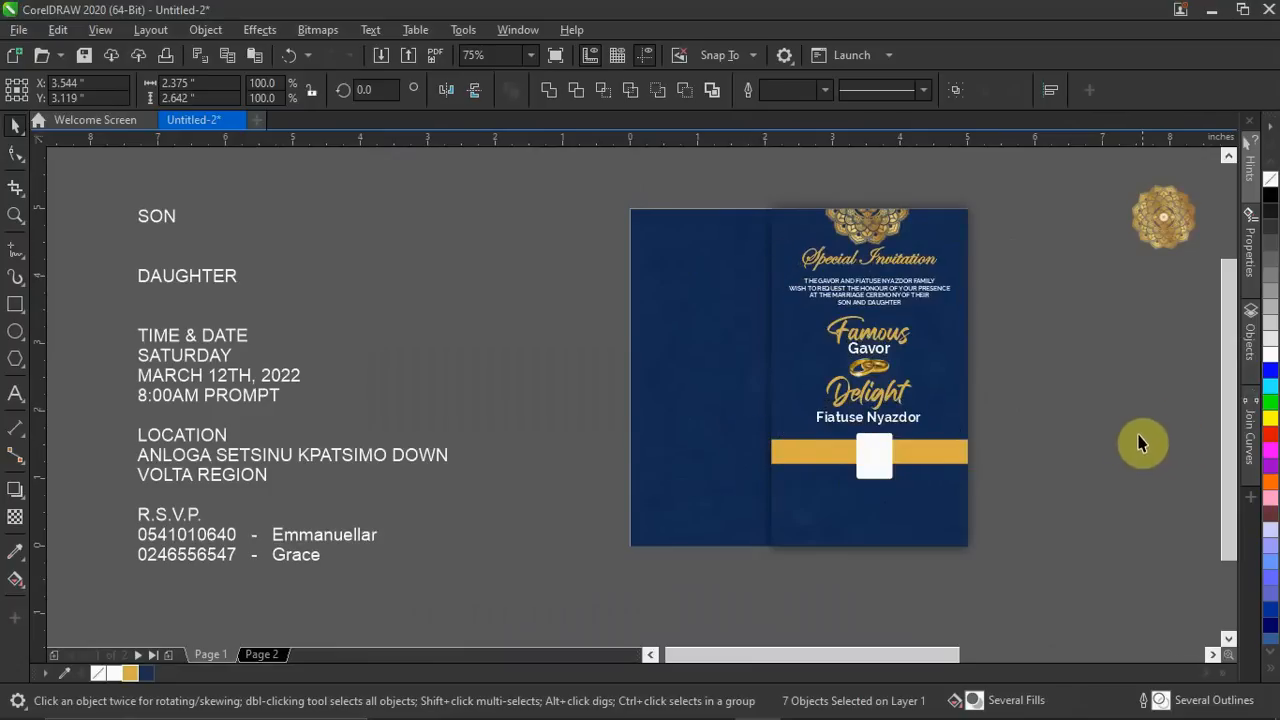
Nudge the white box up to Y 1.362 in and the gold band down to Y 1.354 in, roughly centring them vertically.
scroll(879, 479, up, 3)
click(876, 483)
key(Up)
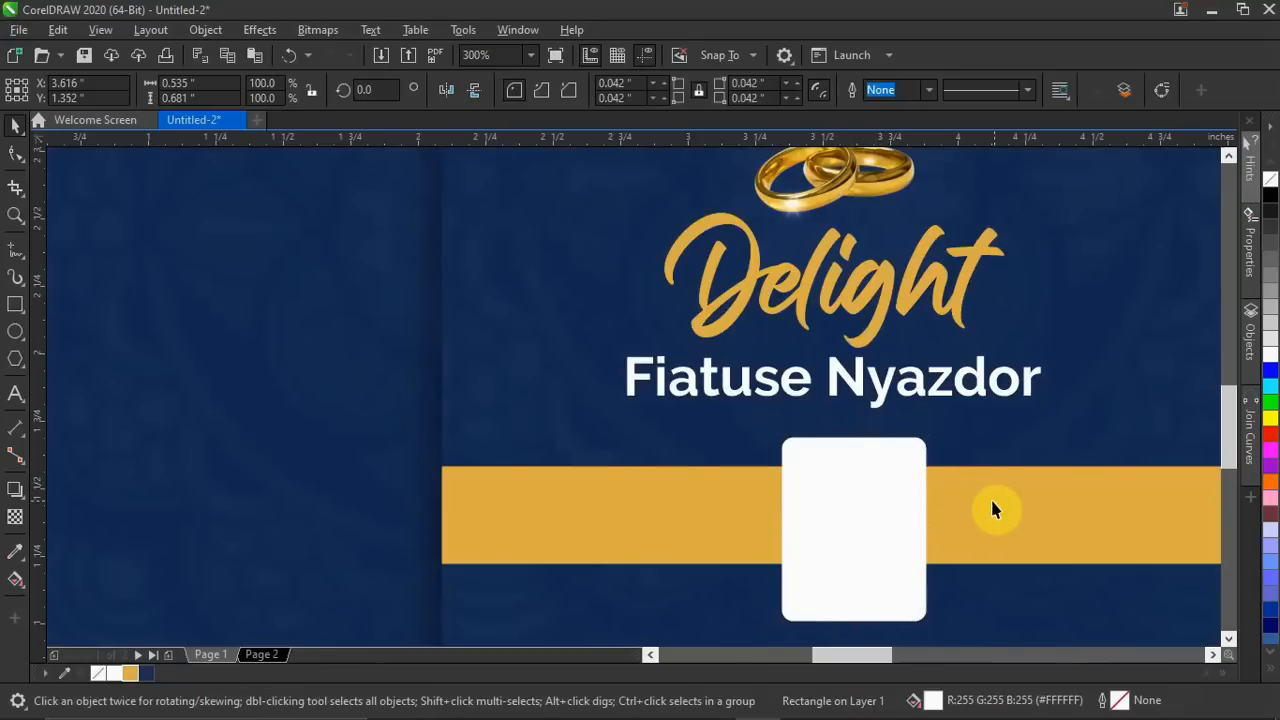
click(989, 501)
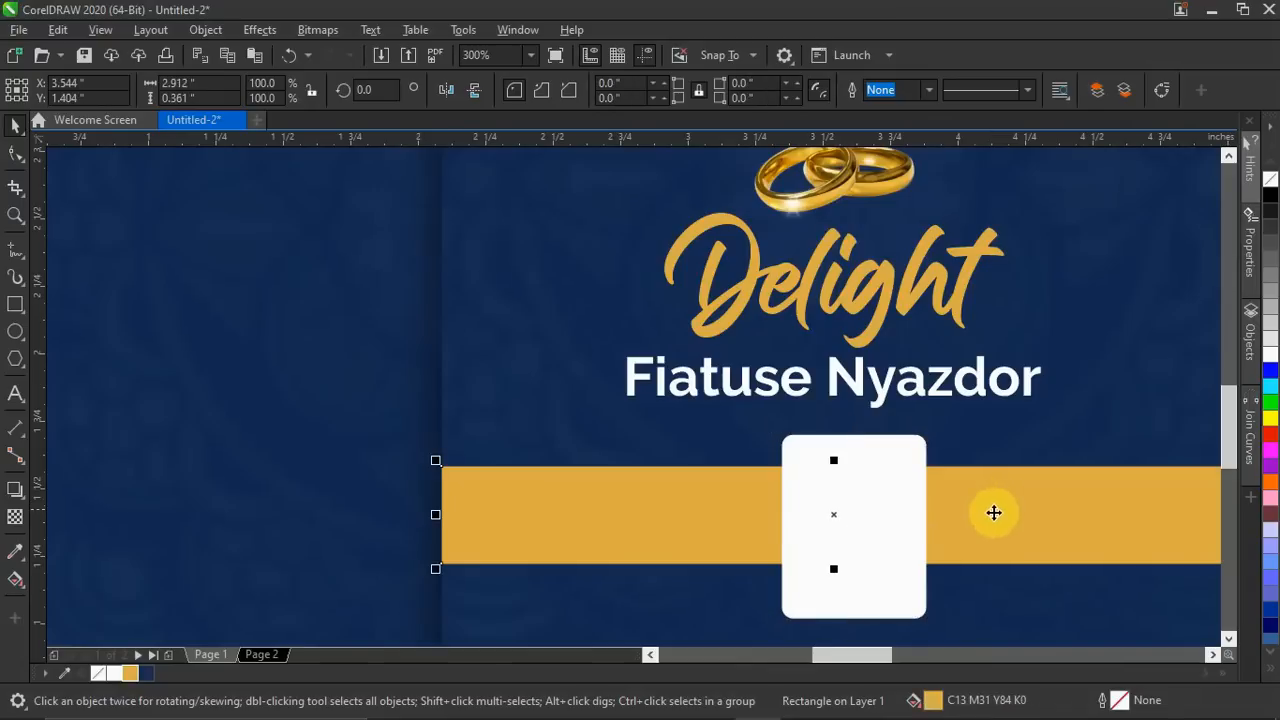
key(Down)
key(Down)
key(Down)
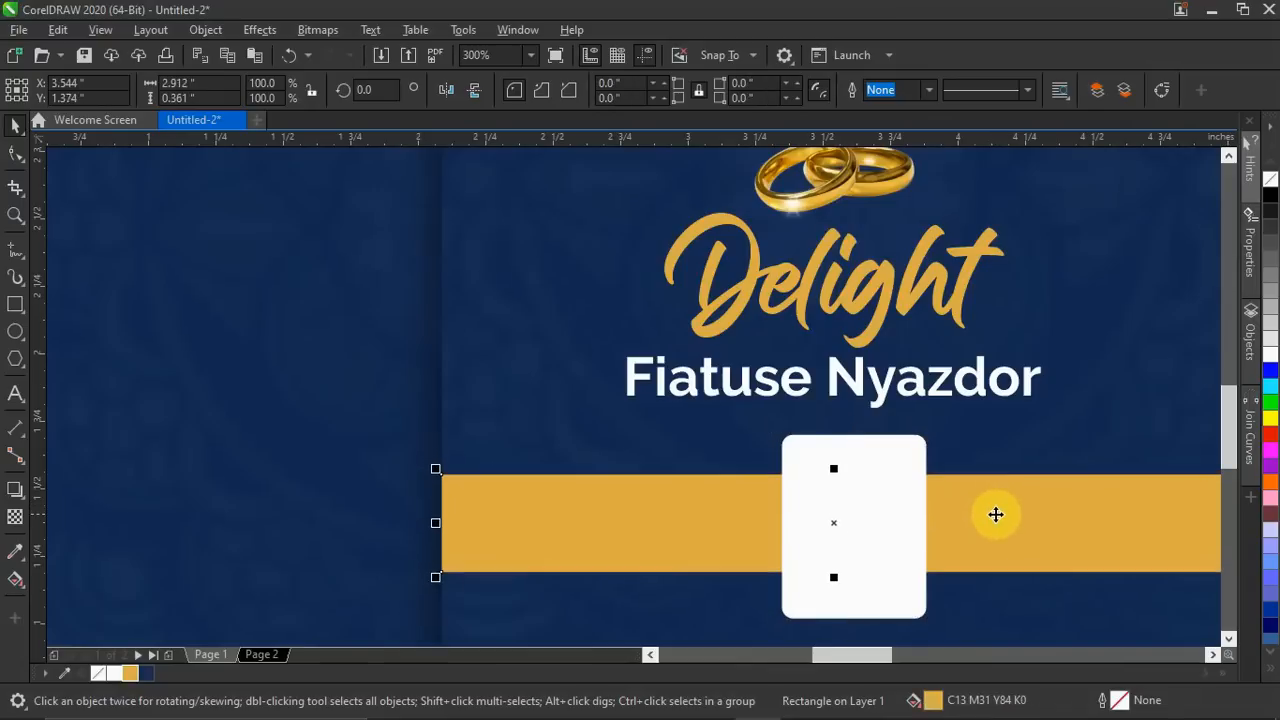
key(Down)
key(Down)
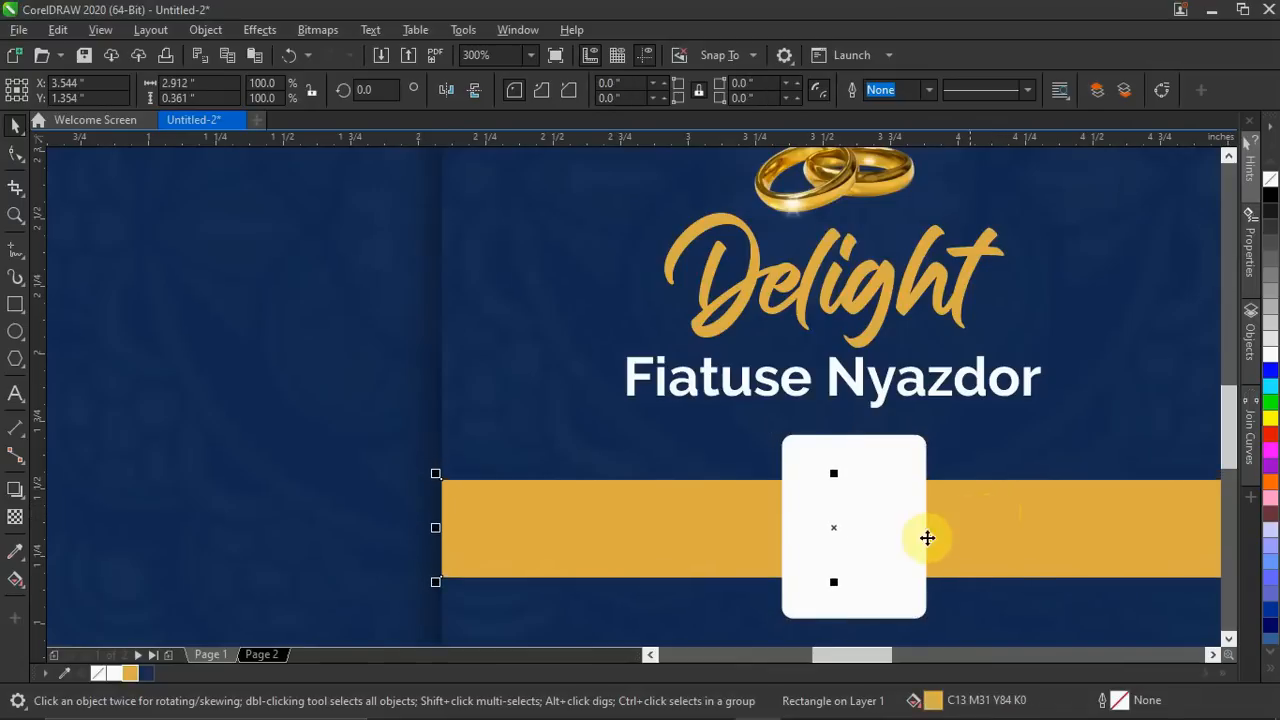
Duplicate the white rounded box in place.
click(920, 548)
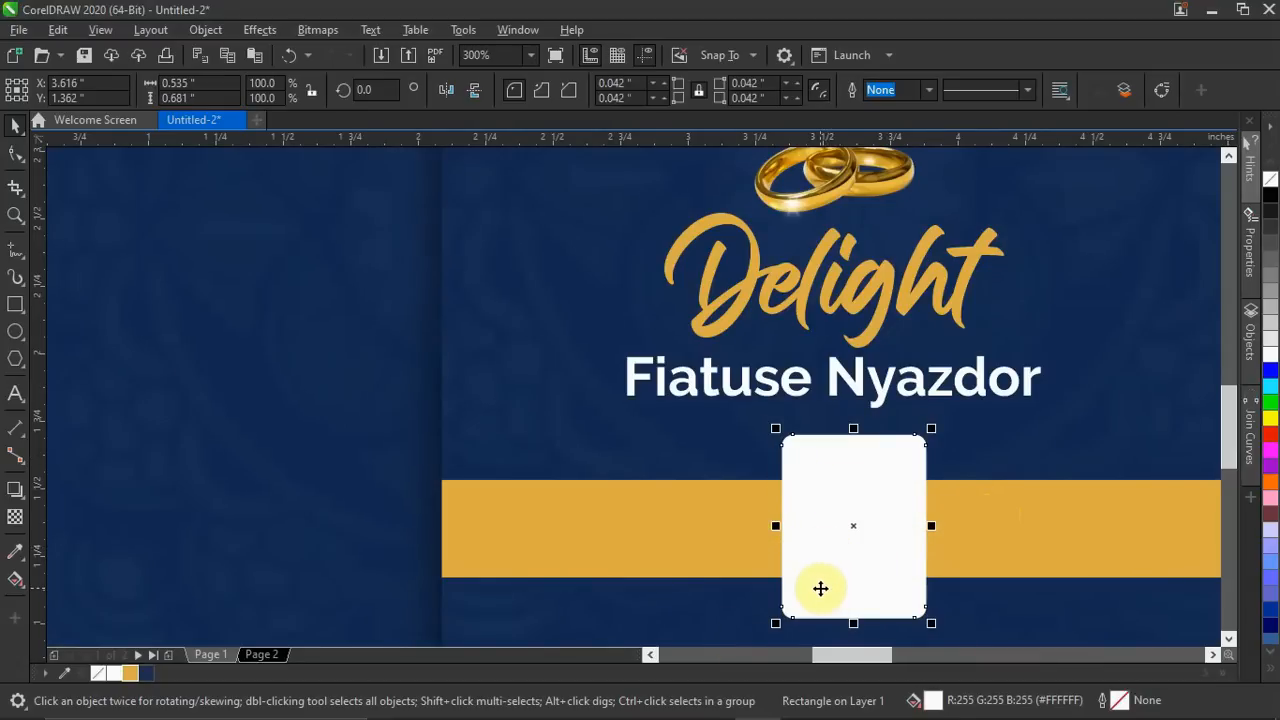
click(817, 605)
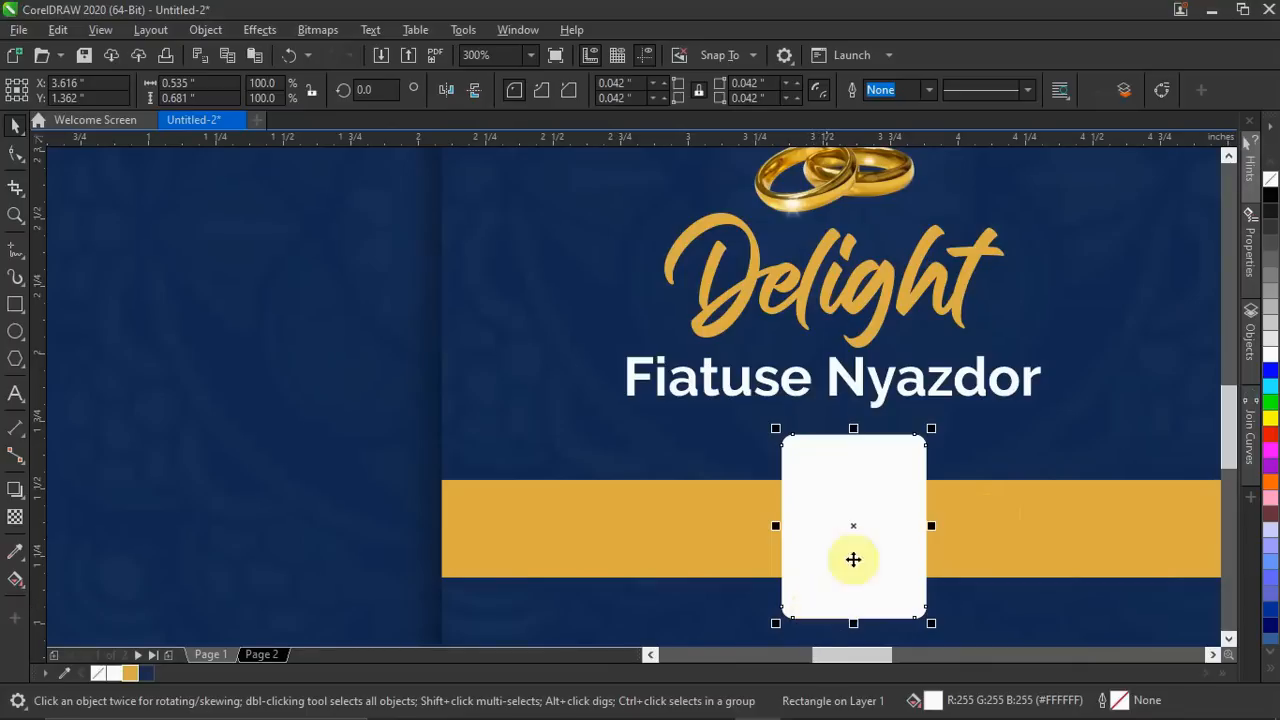
drag(872, 543, 1037, 509)
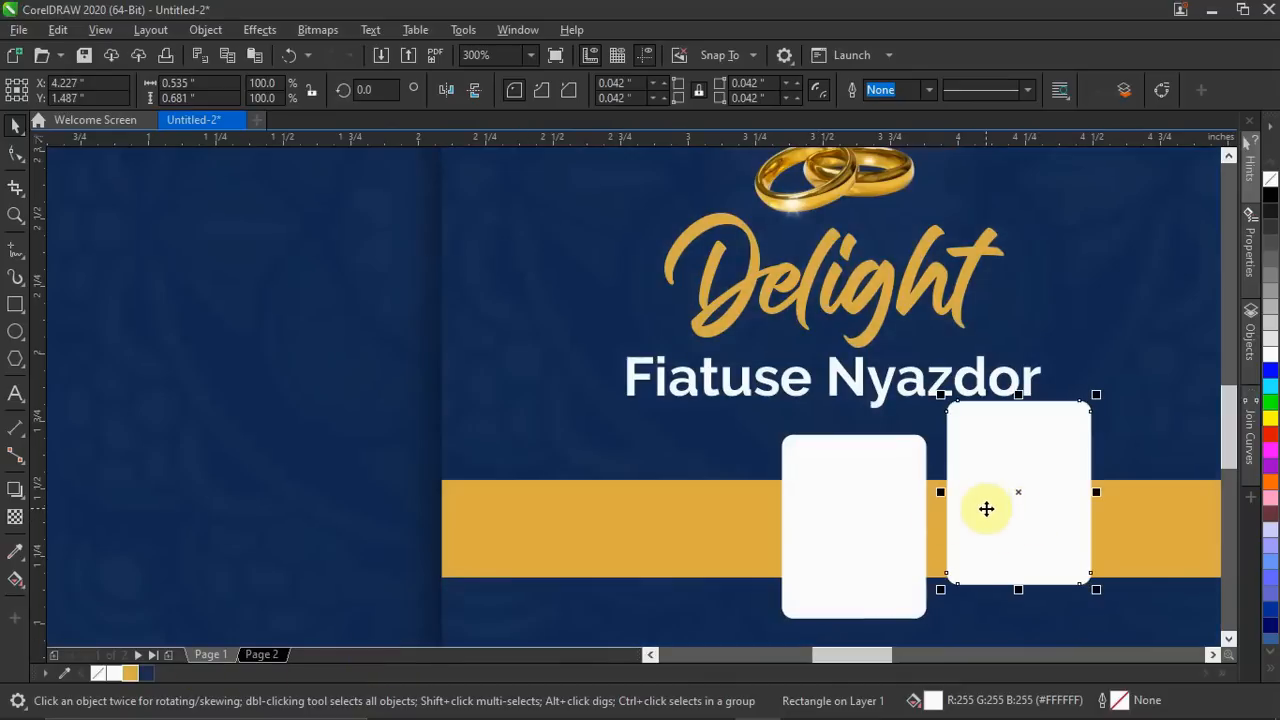
key(ctrl+z)
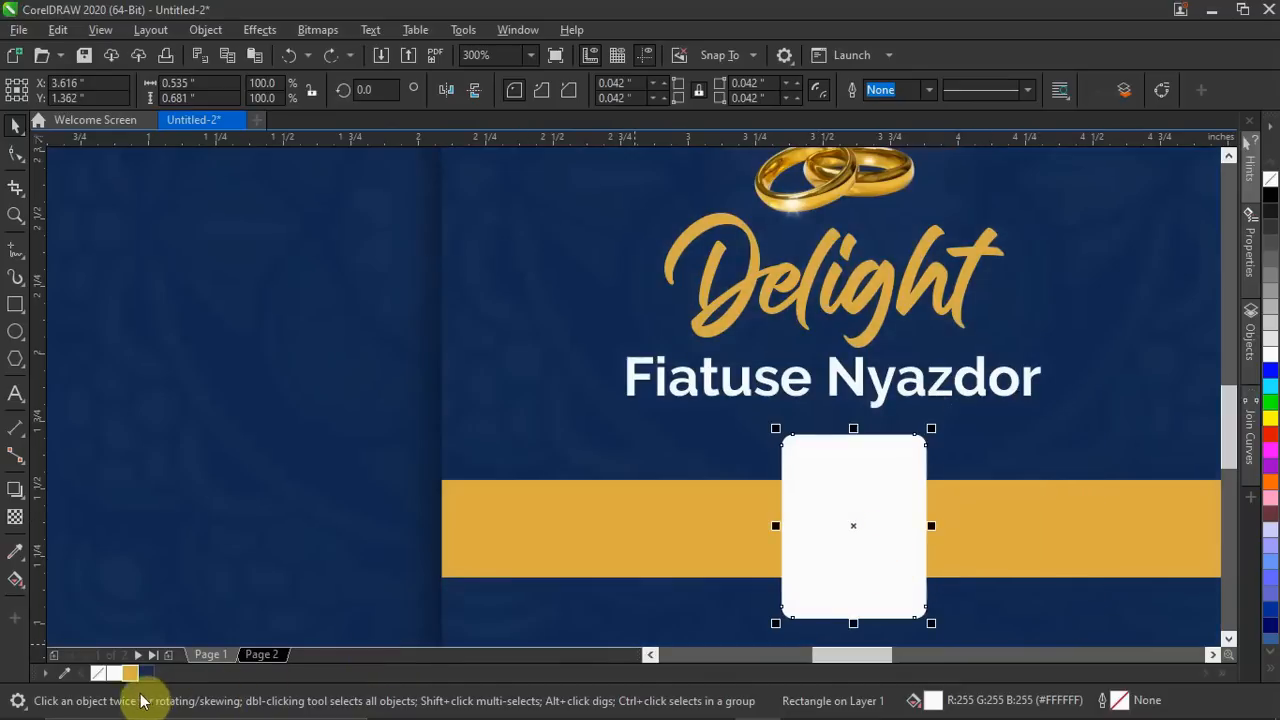
Fill the duplicate box with gold C13 M31 Y84 K0, enlarge it to about 0.596 × 0.759 in and place it behind the white box.
click(129, 674)
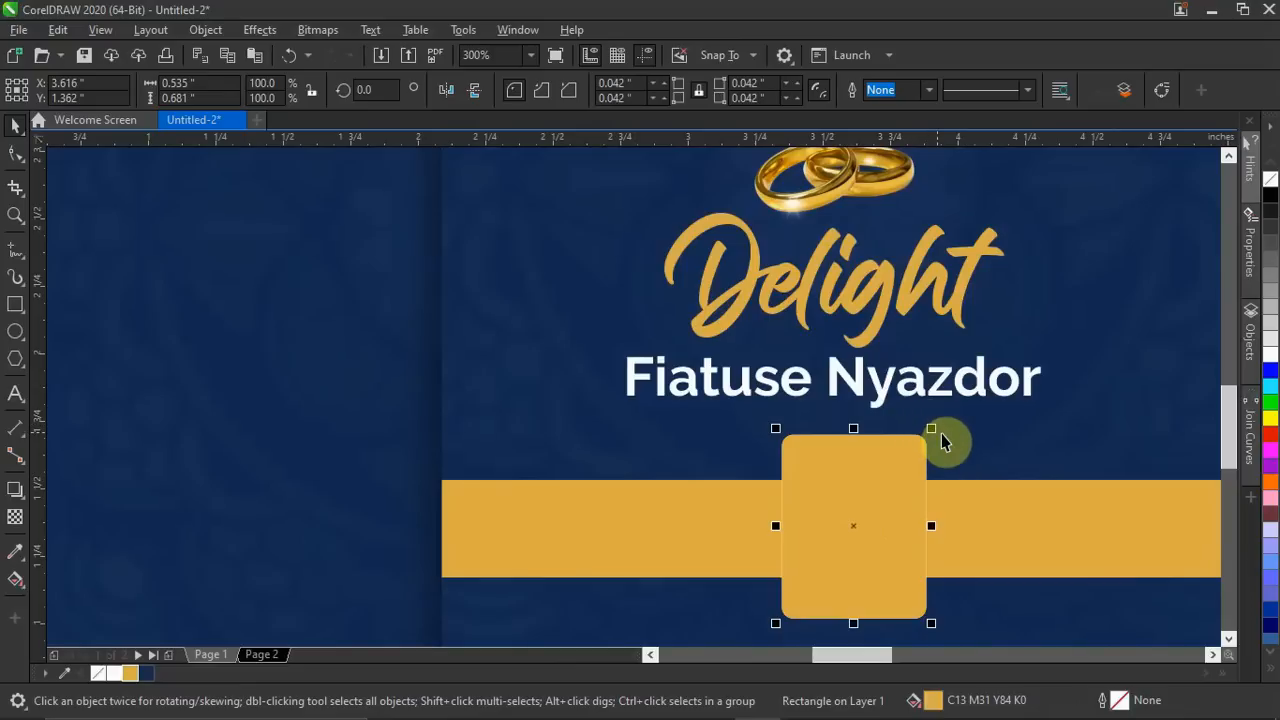
drag(930, 427, 944, 419)
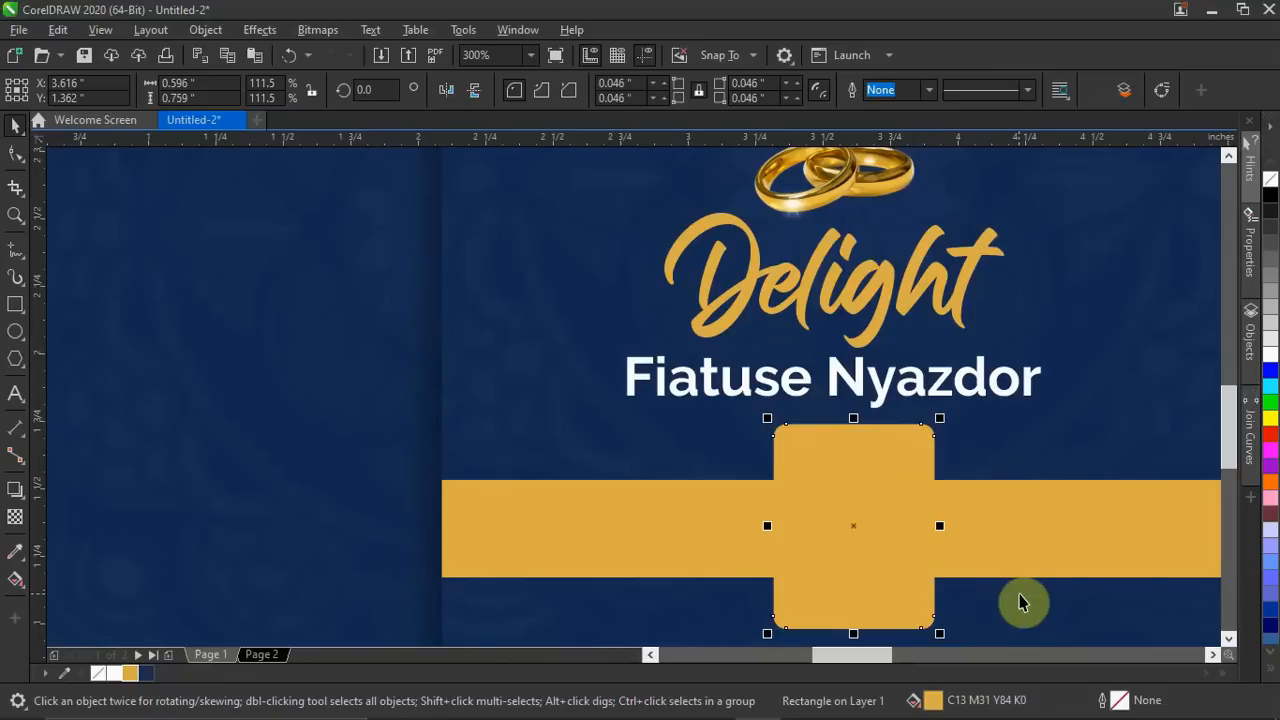
key(ctrl+Page_Down)
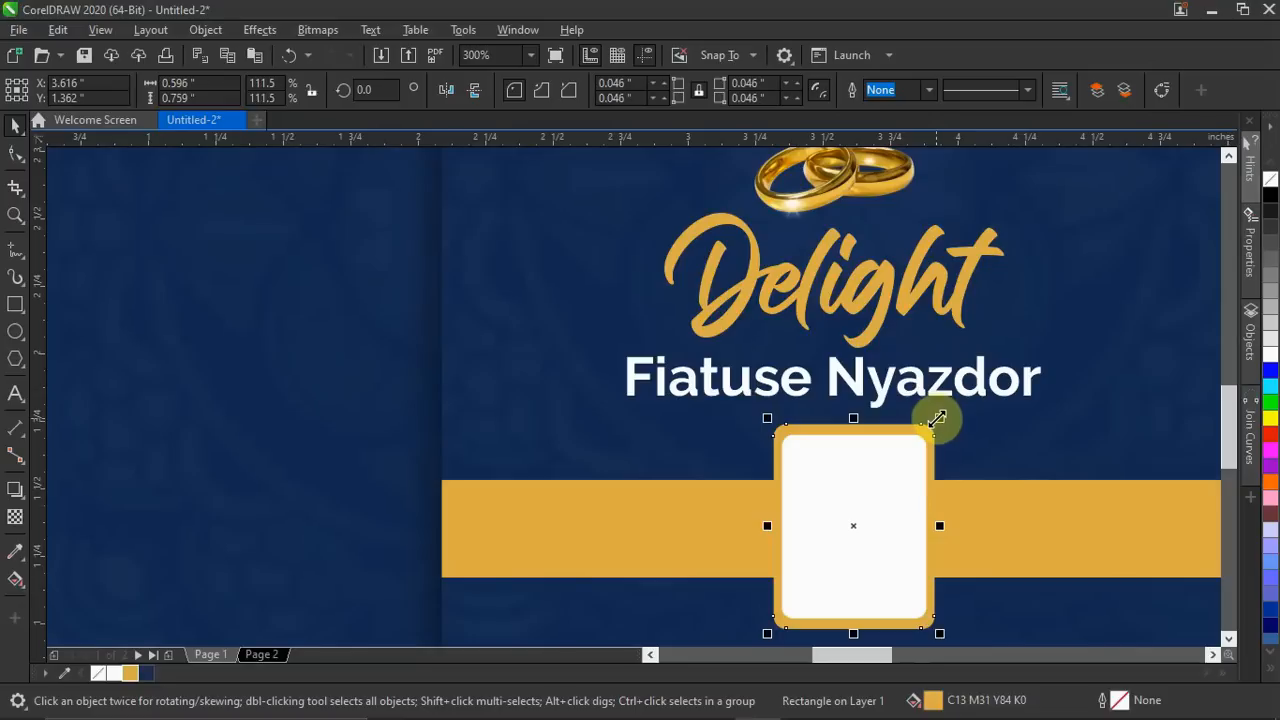
click(929, 446)
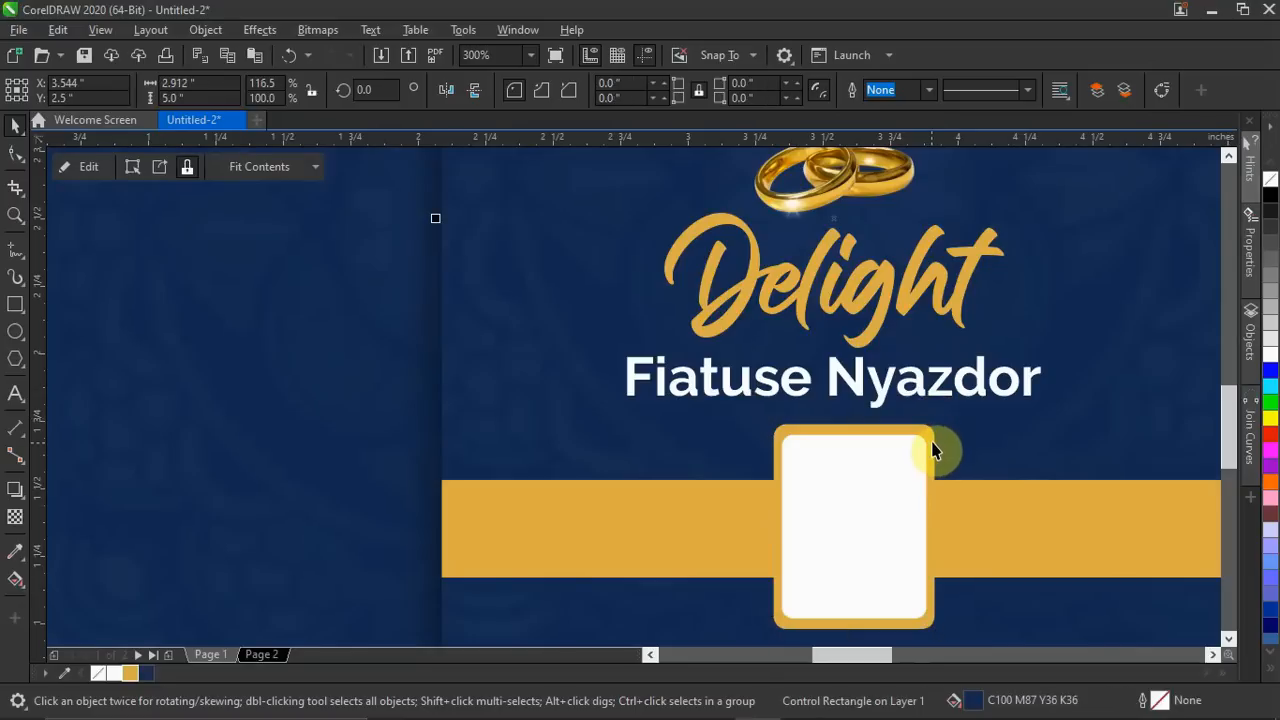
Shrink the gold rounded rectangle behind the white one to about 0.58 × 0.738 in.
click(931, 450)
drag(942, 417, 946, 428)
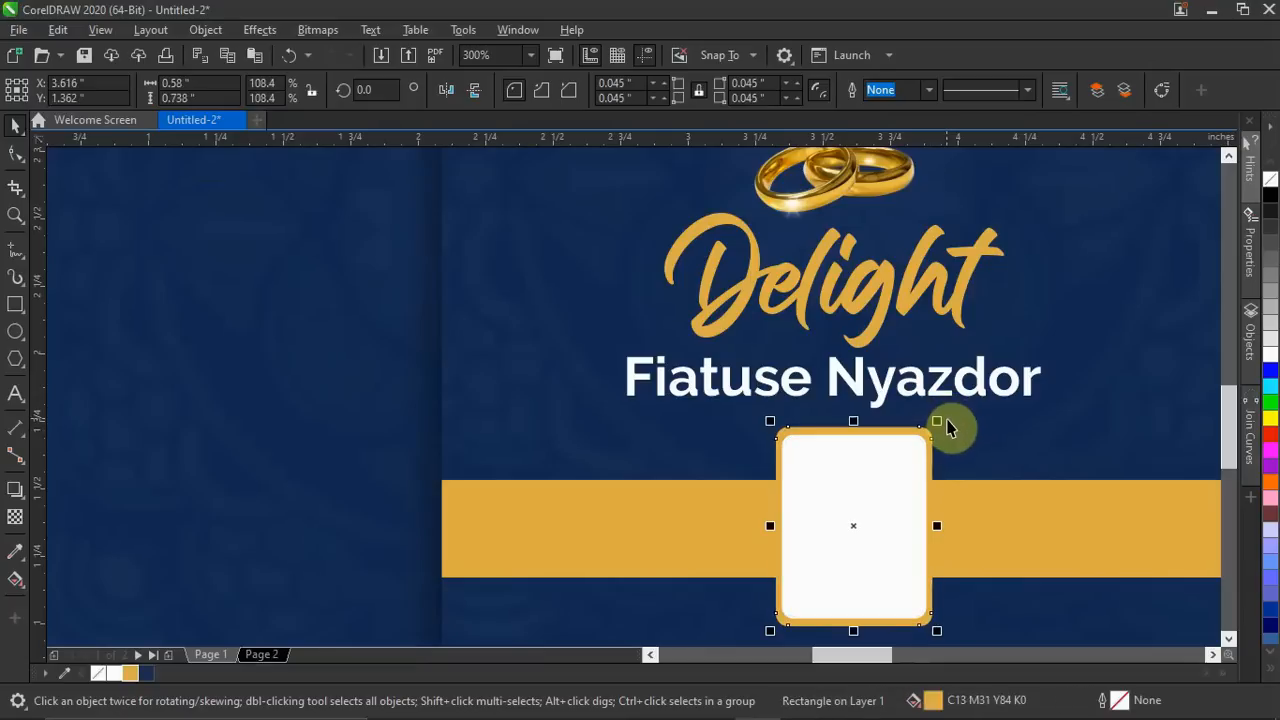
Try to trim the gold and white rounded rectangles against each other.
shift+click(891, 468)
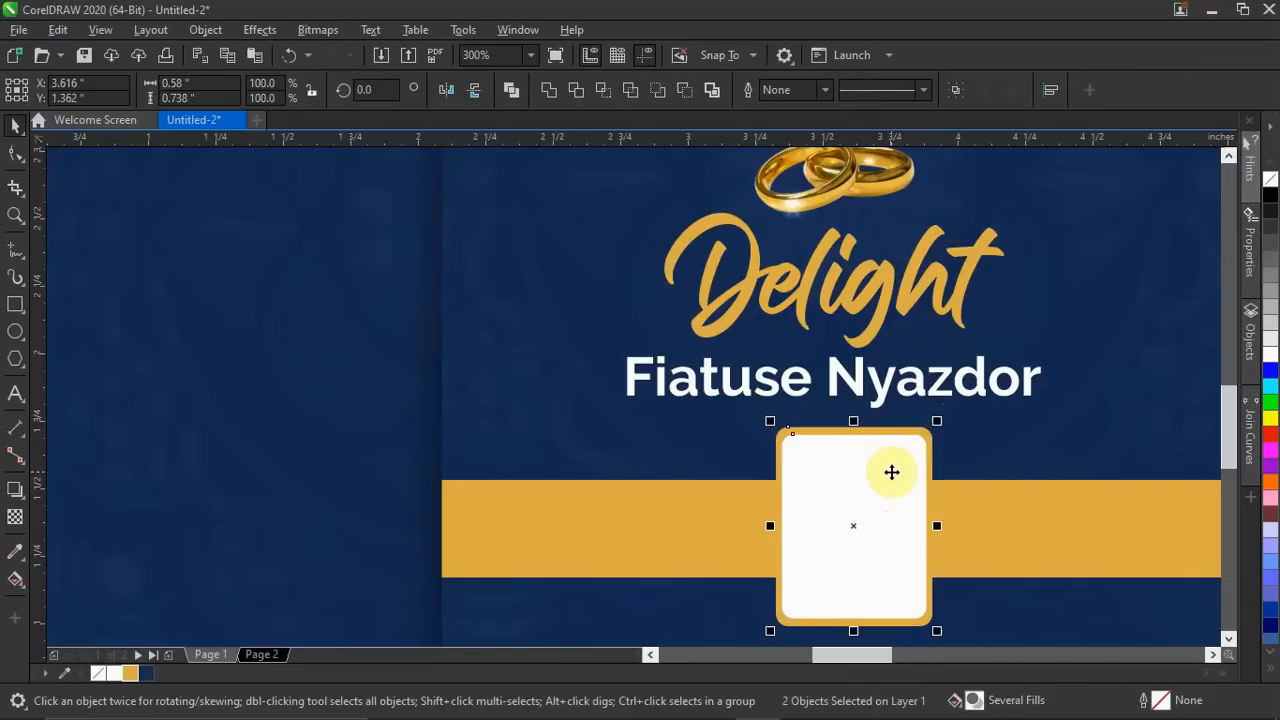
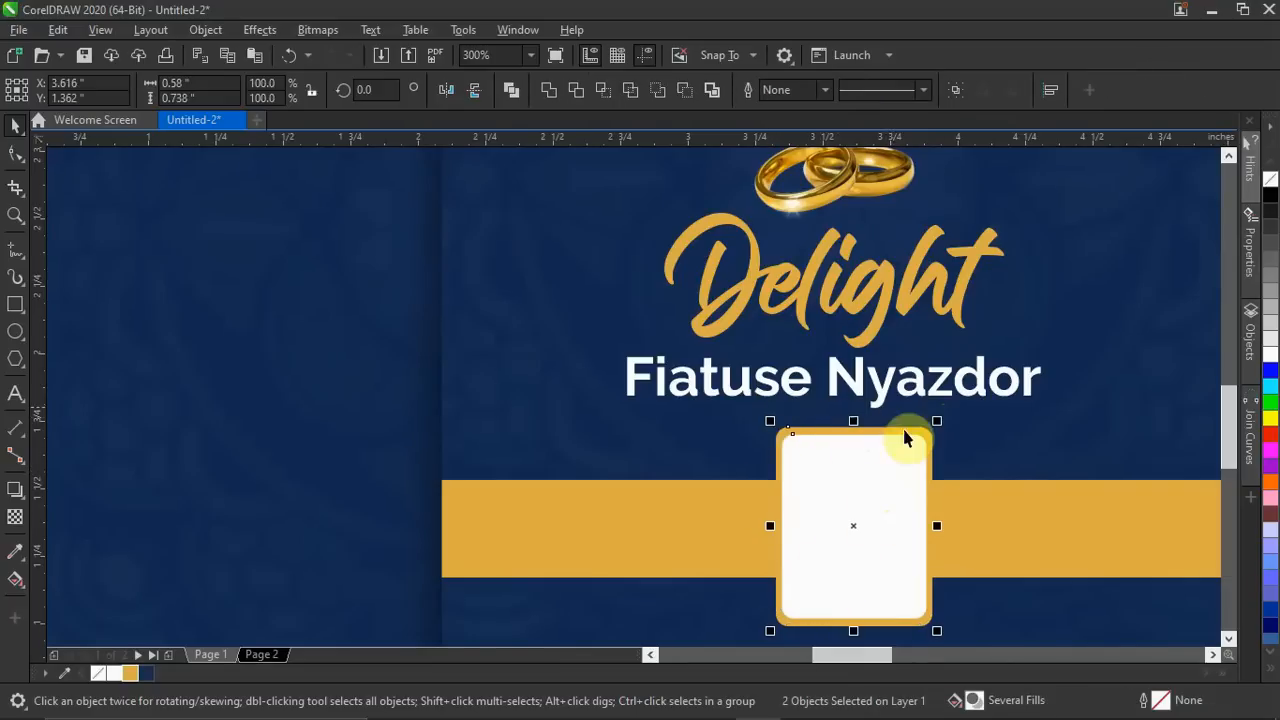
click(577, 93)
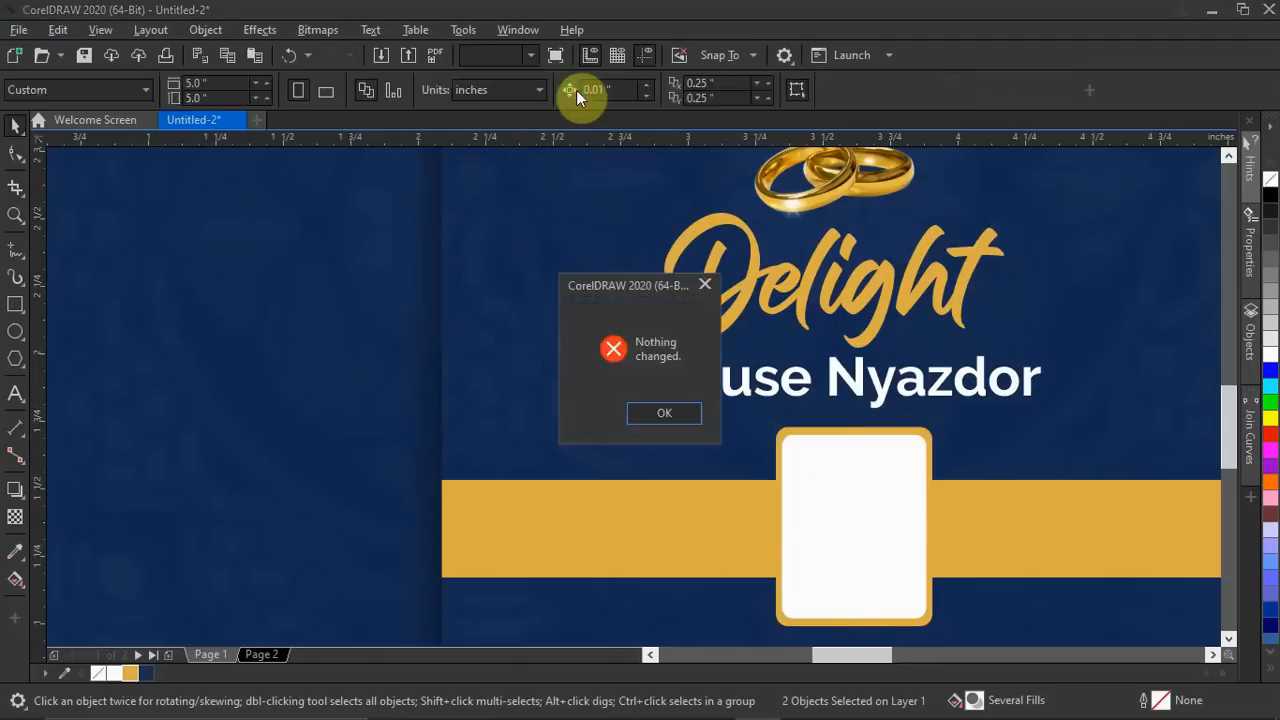
click(663, 413)
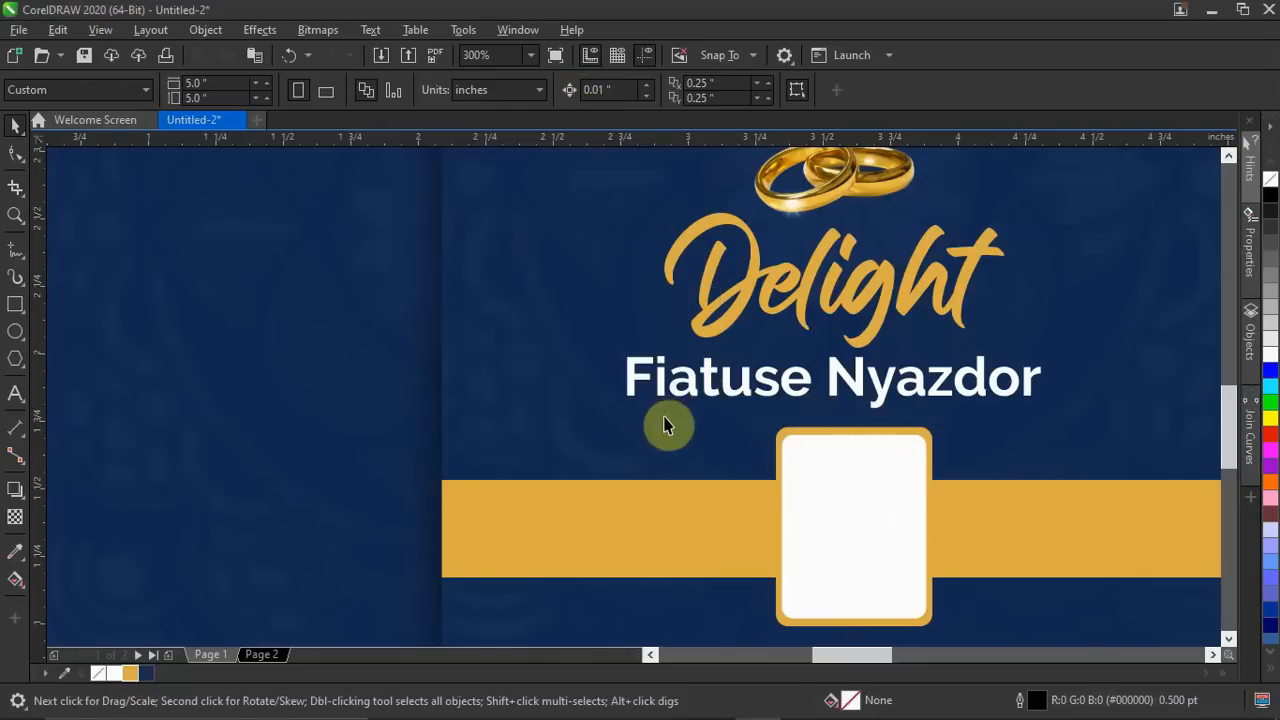
Select the white and gold rounded rectangles, centre them on each other, and trim the gold shape with the white one.
scroll(805, 445, down, 2)
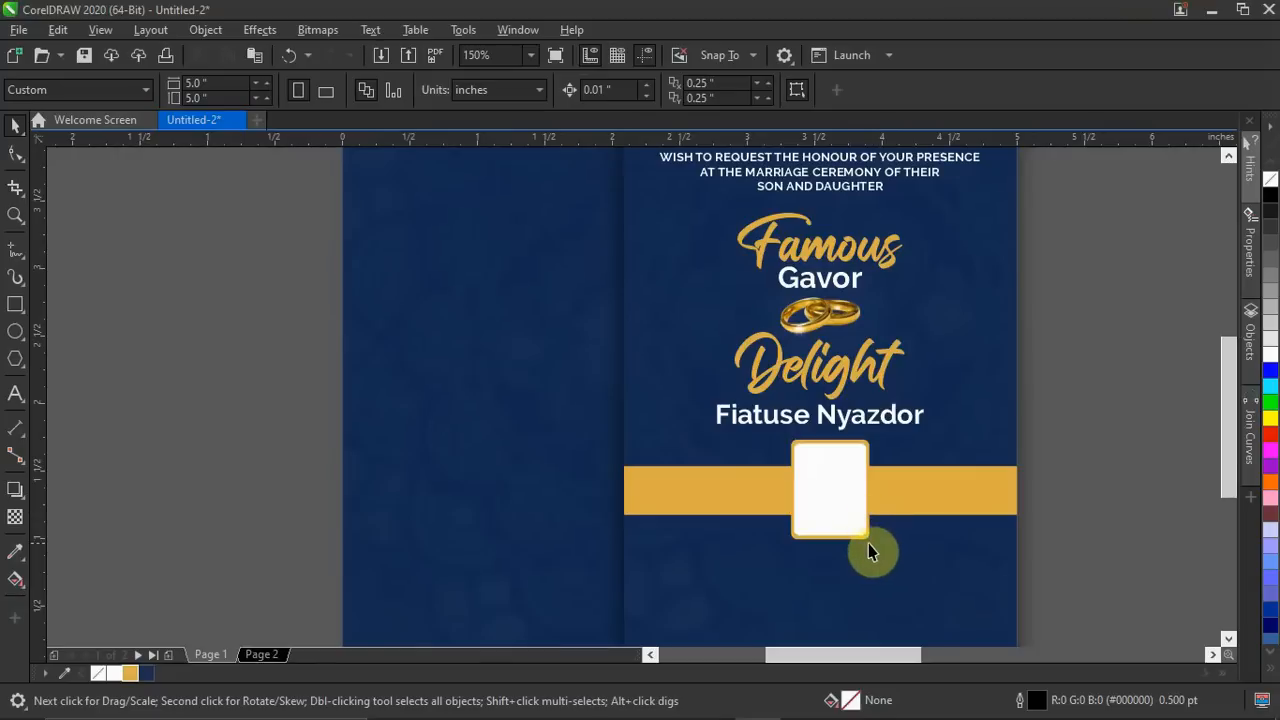
click(848, 497)
drag(848, 497, 899, 497)
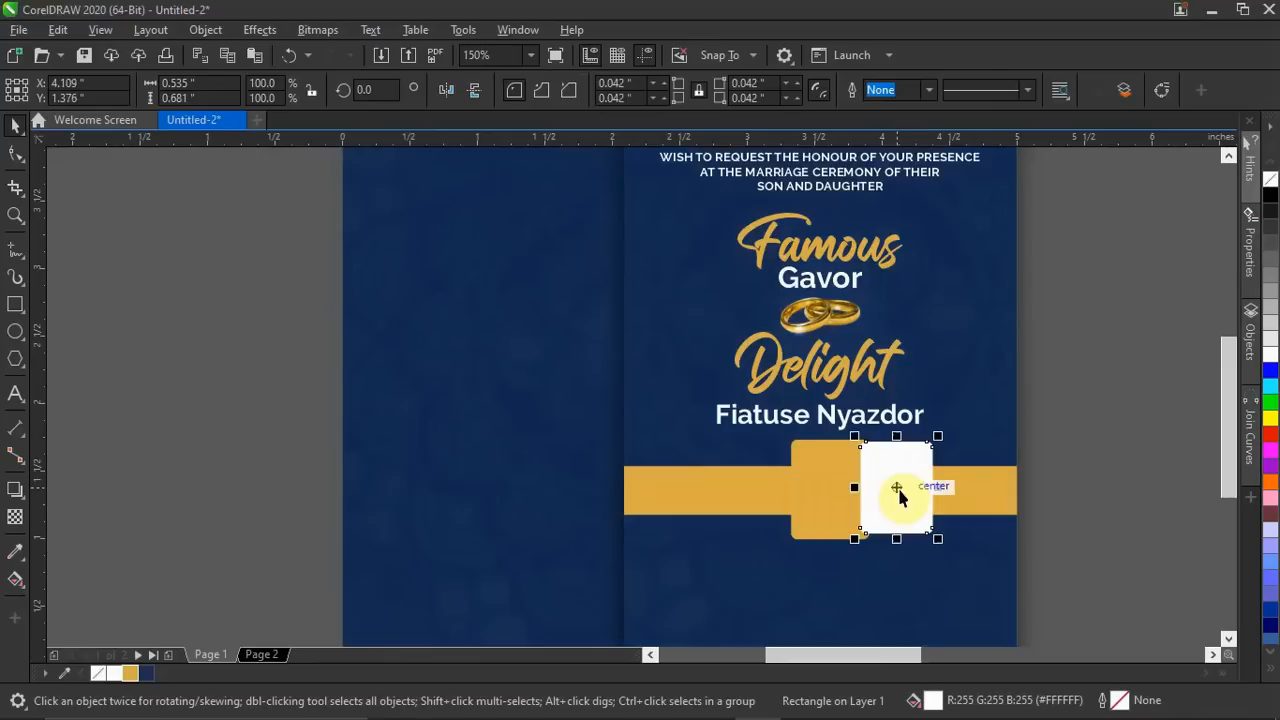
shift+click(815, 502)
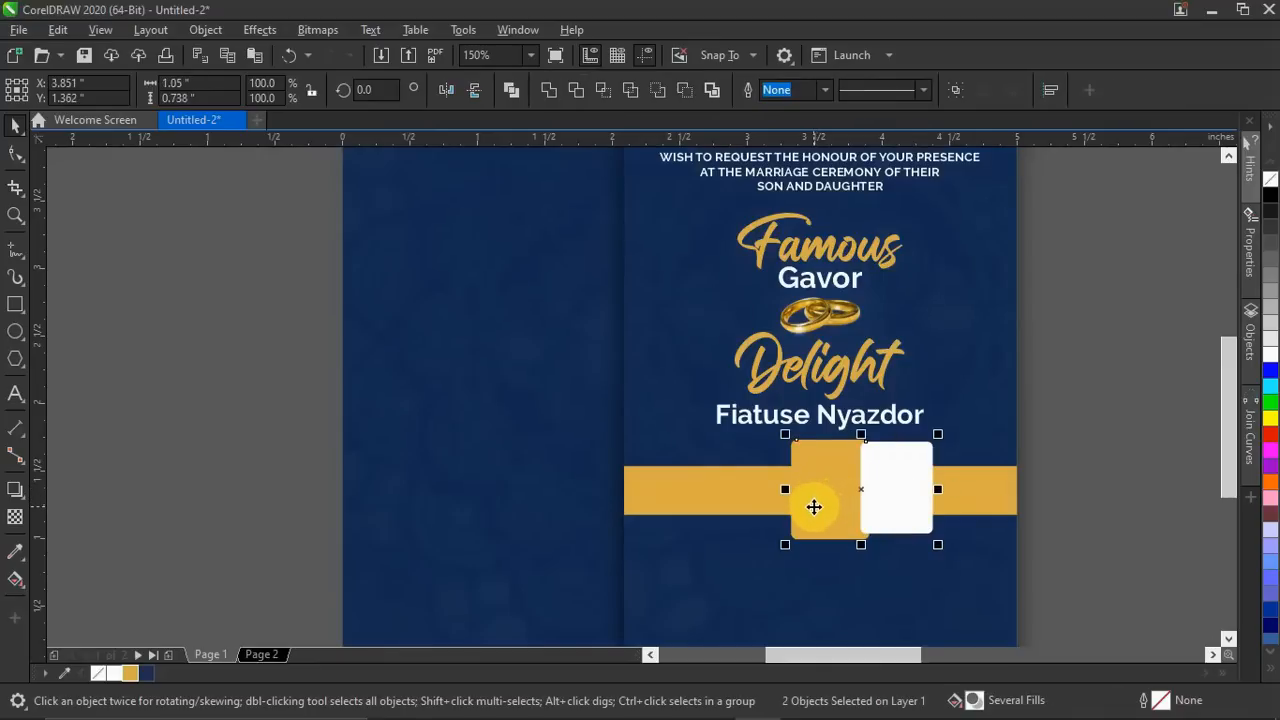
key(c)
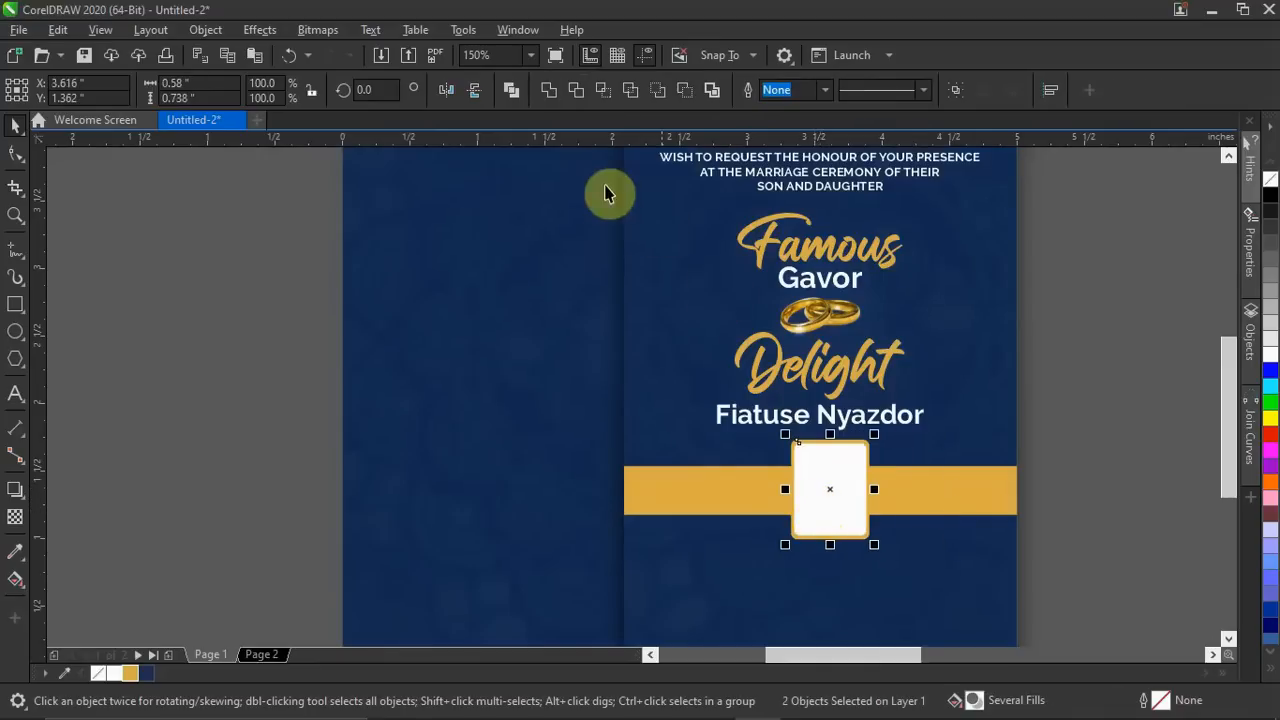
click(576, 90)
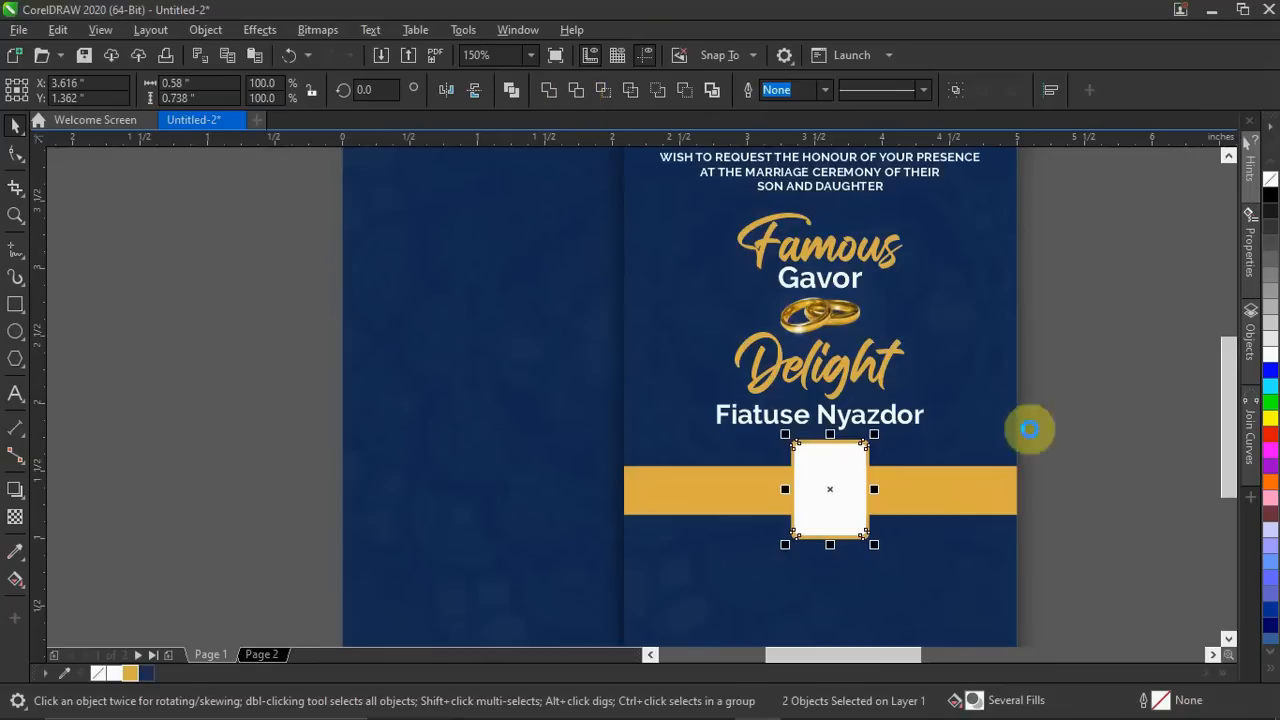
Move the white rounded rectangle aside to check the trimmed gold frame, and undo the move.
click(1071, 443)
click(842, 503)
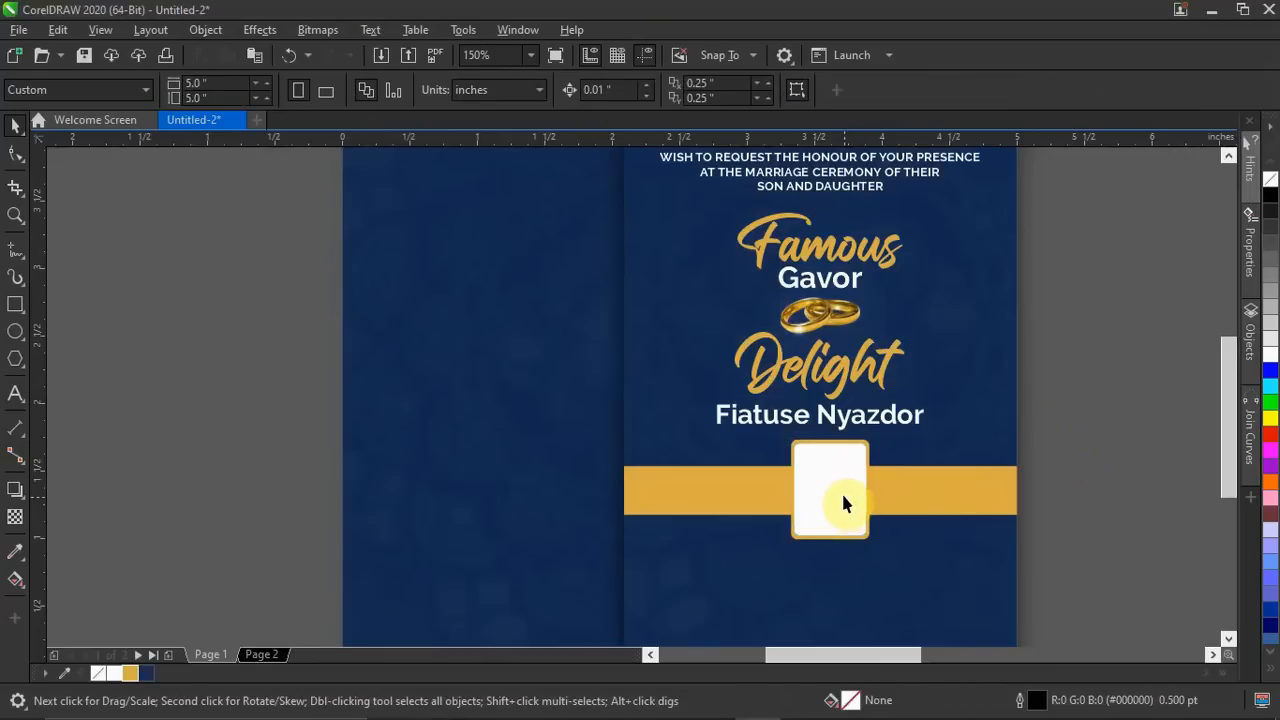
drag(842, 503, 920, 499)
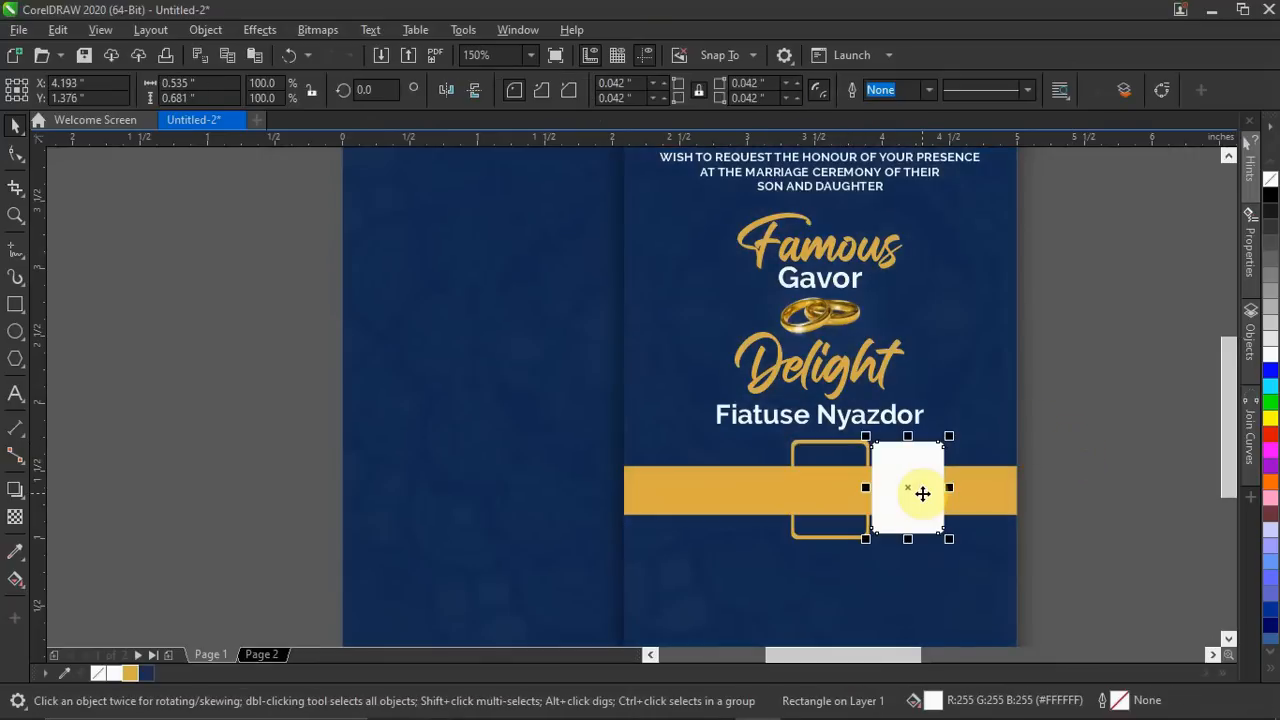
click(806, 444)
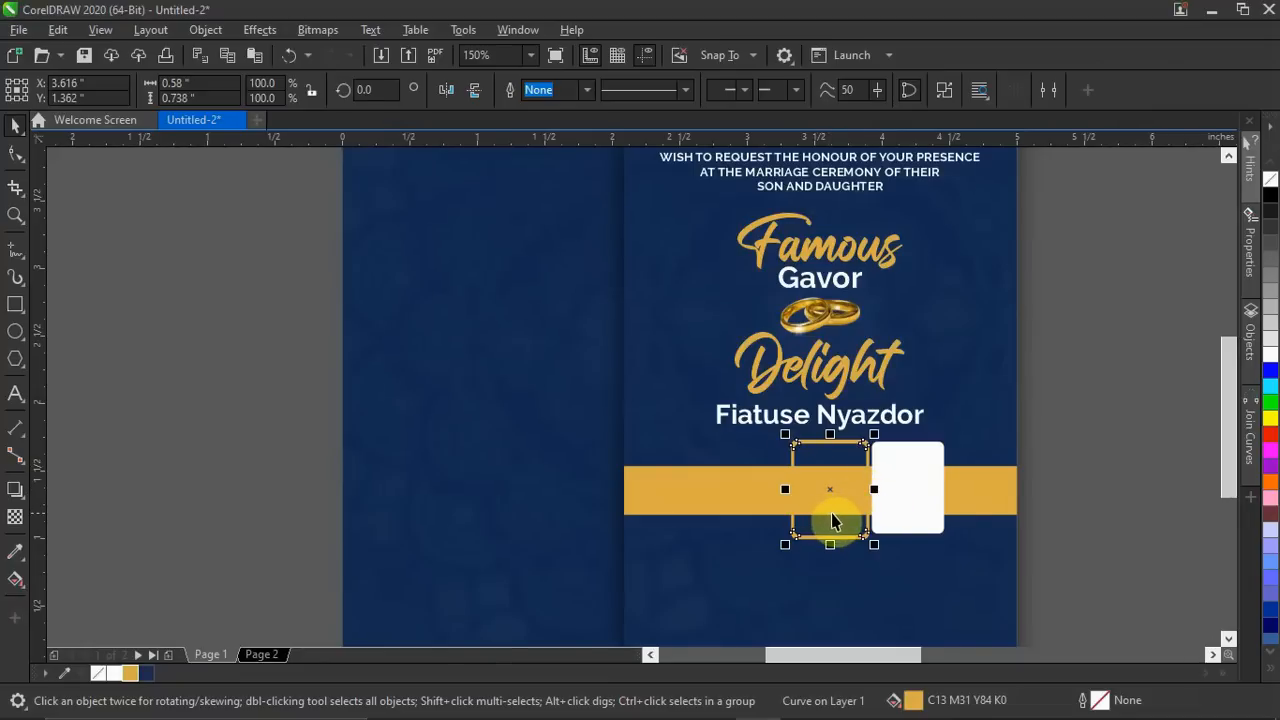
key(ctrl+z)
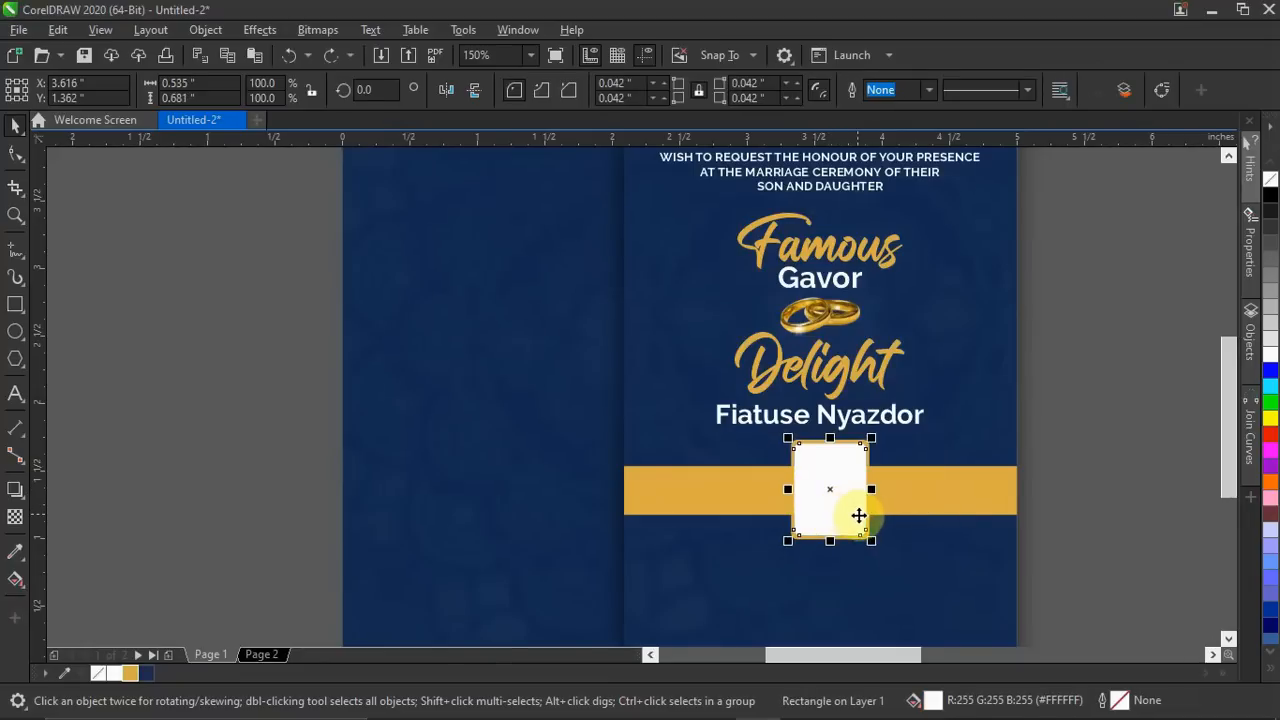
click(1055, 445)
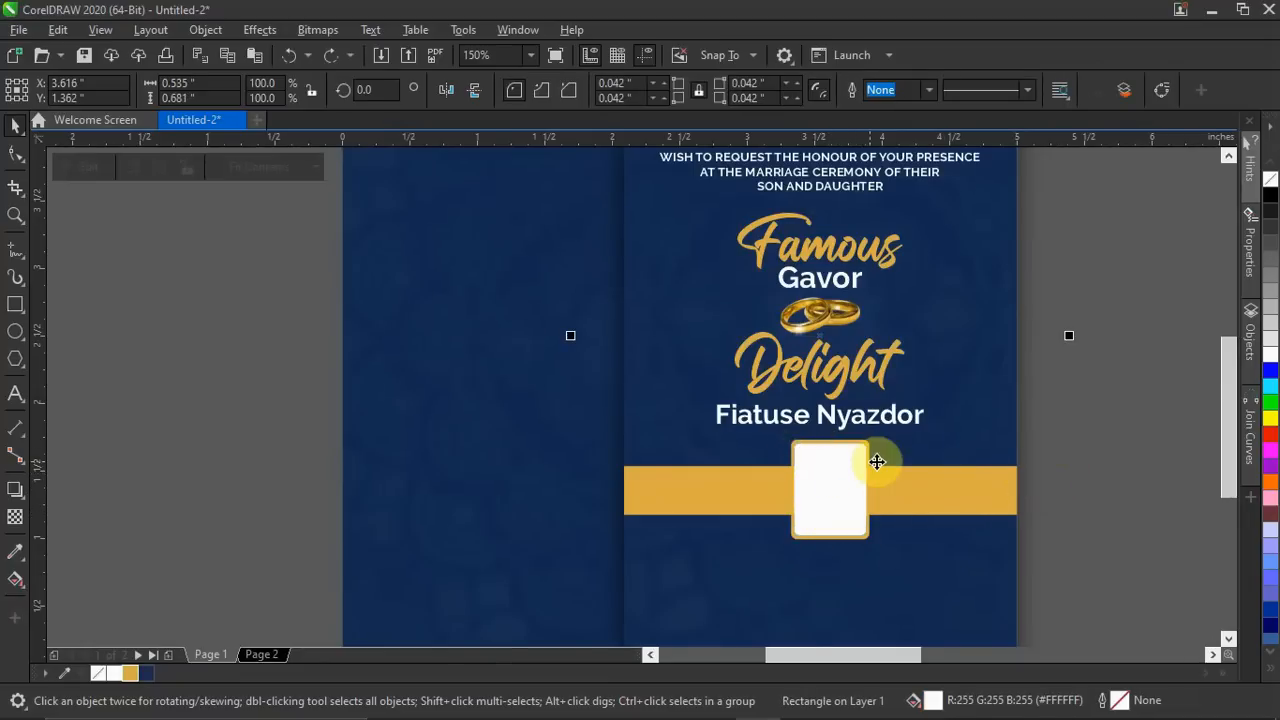
Fill the trimmed gold frame with white and enlarge it from its centre to about 0.64 × 0.814 in around the white rectangle.
scroll(852, 449, up, 2)
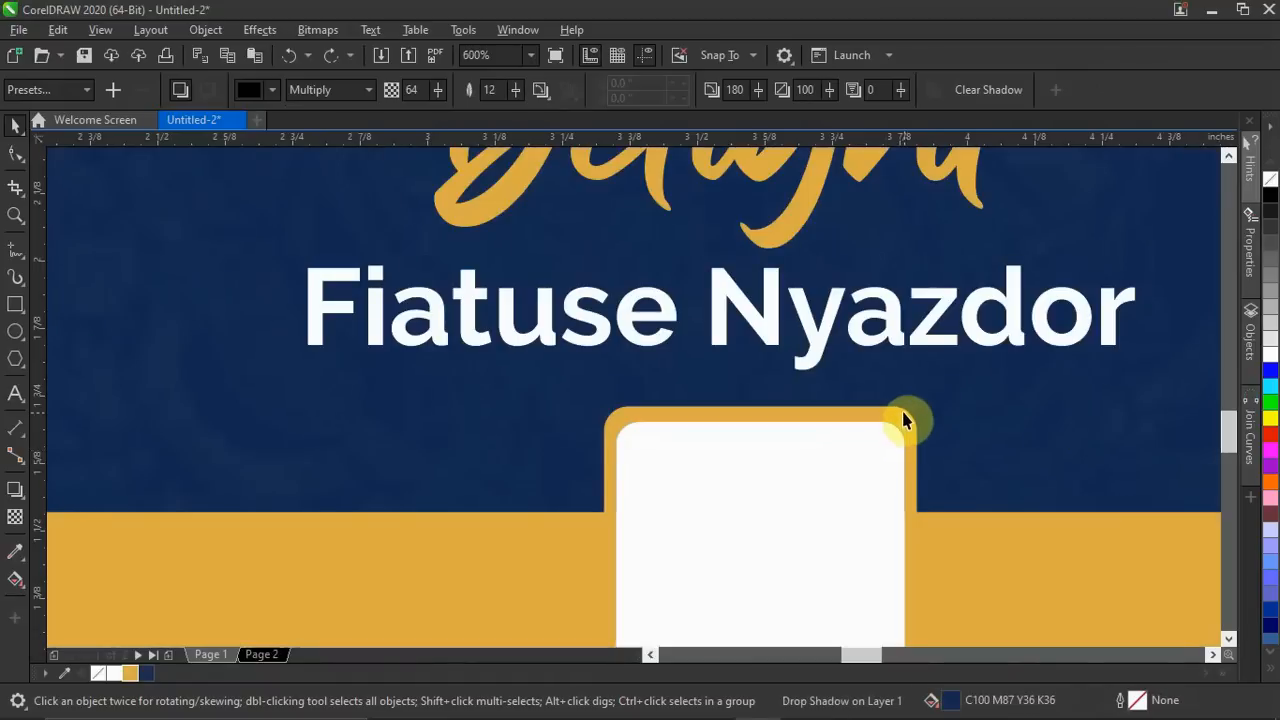
click(901, 421)
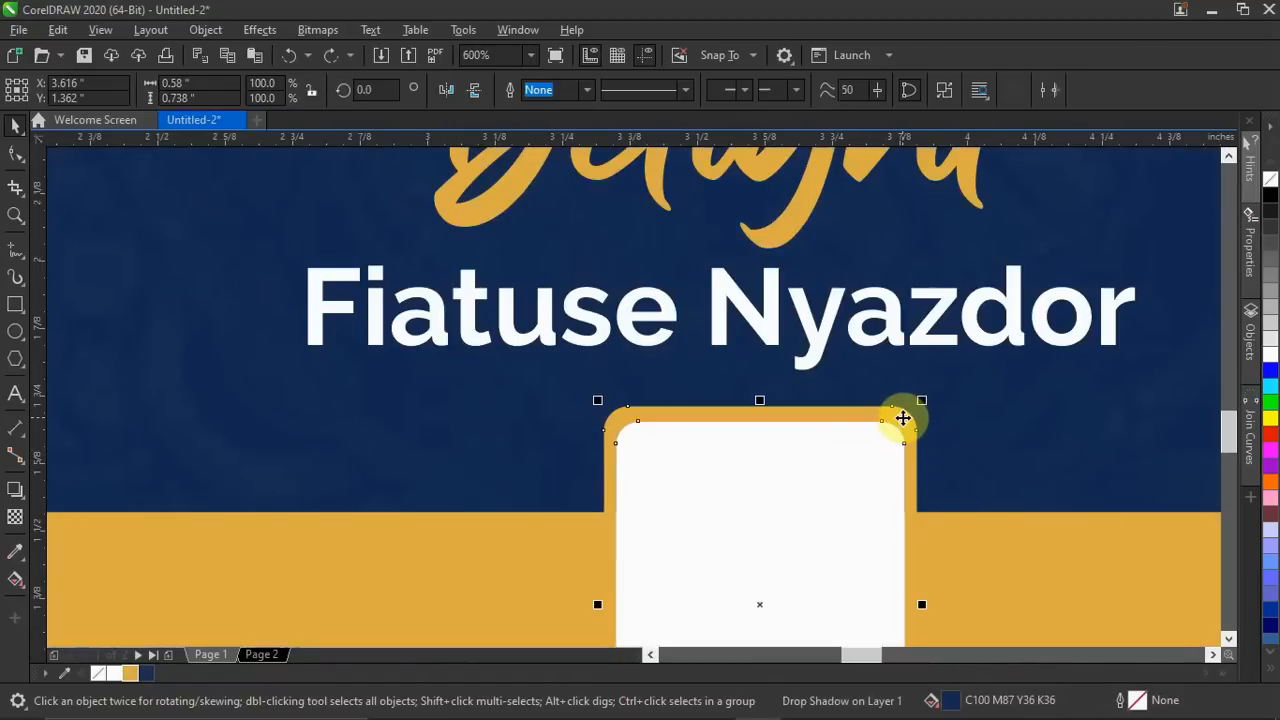
click(1268, 358)
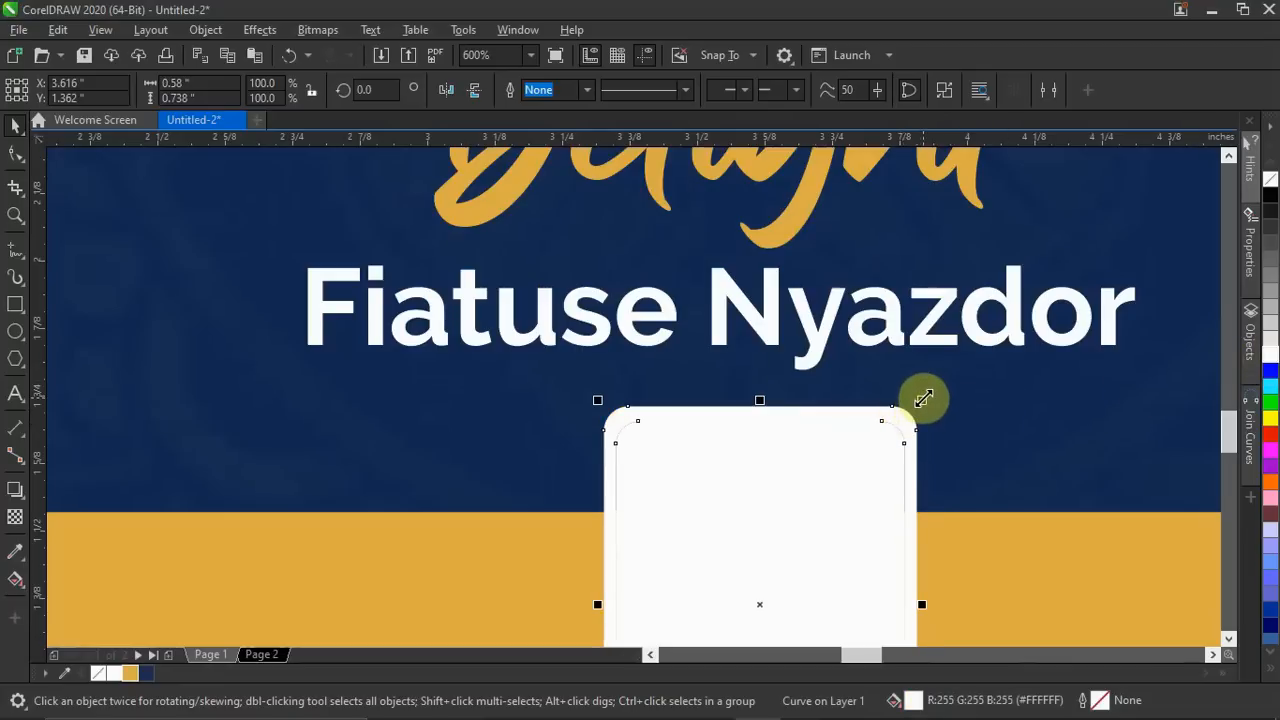
mouse_move(925, 395)
mouse_down()
mouse_move(946, 374)
mouse_move(954, 383)
mouse_move(936, 390)
mouse_up()
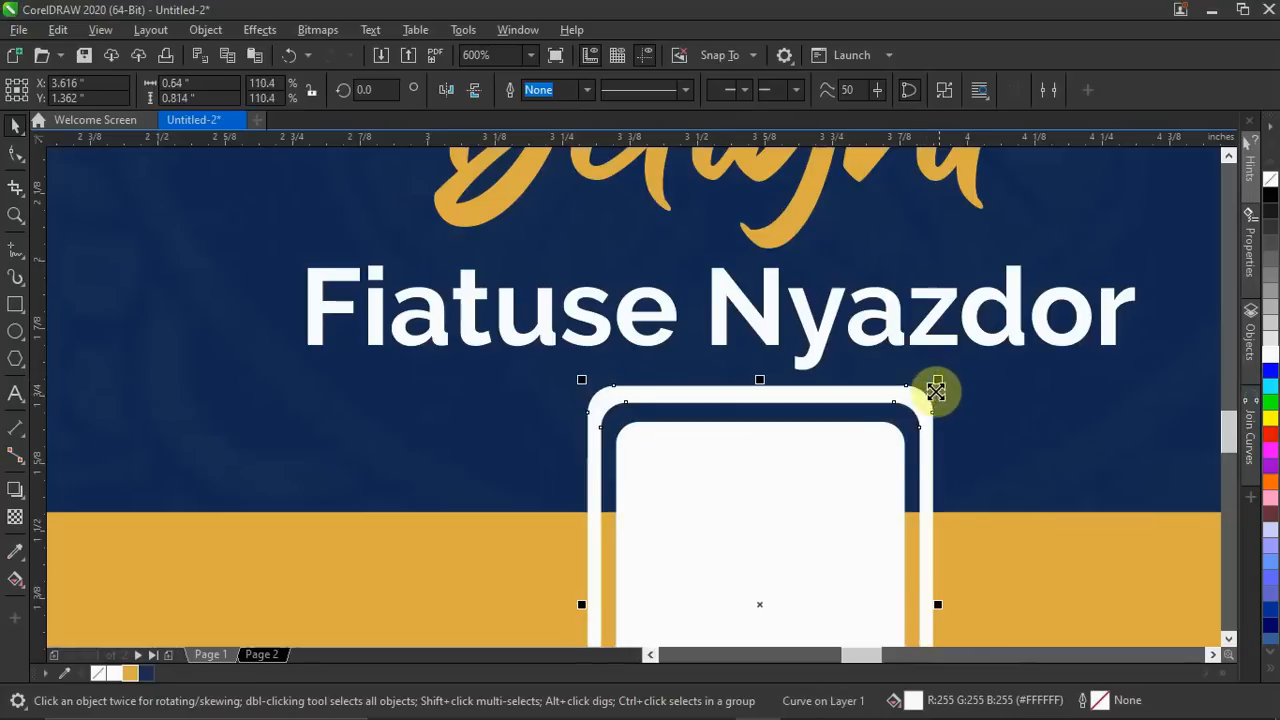
scroll(882, 456, down, 1)
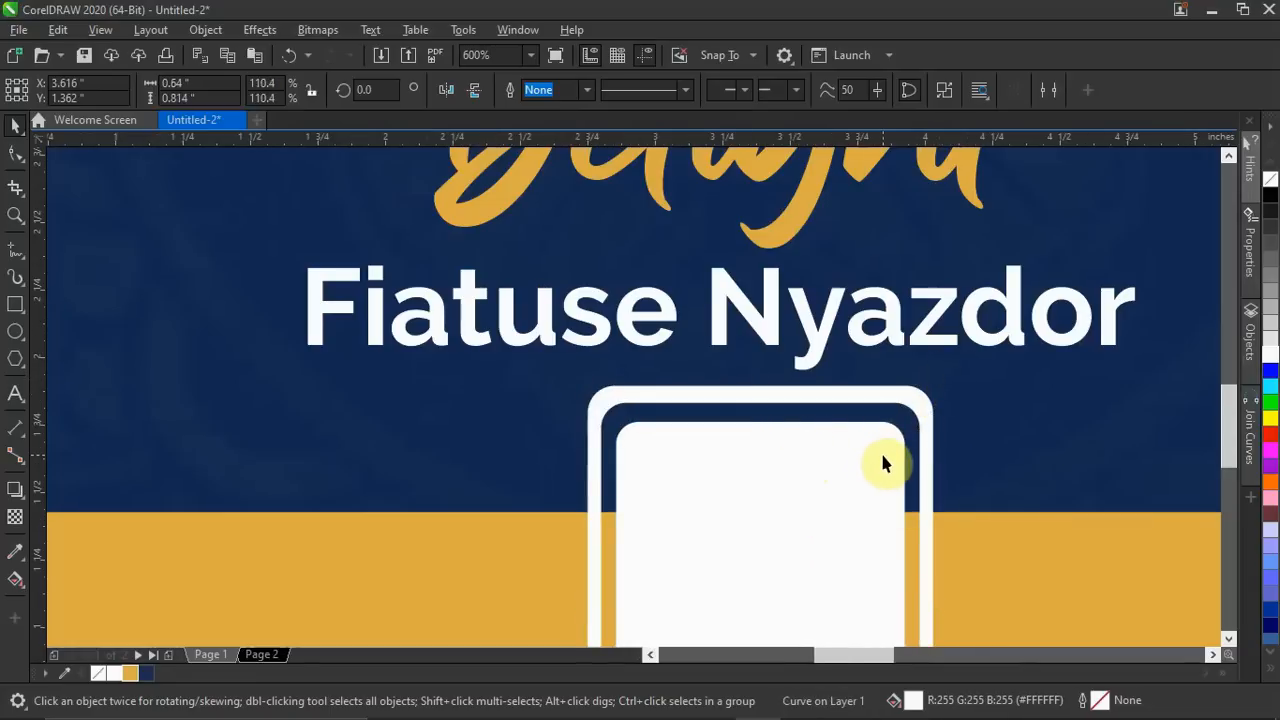
scroll(882, 463, down, 3)
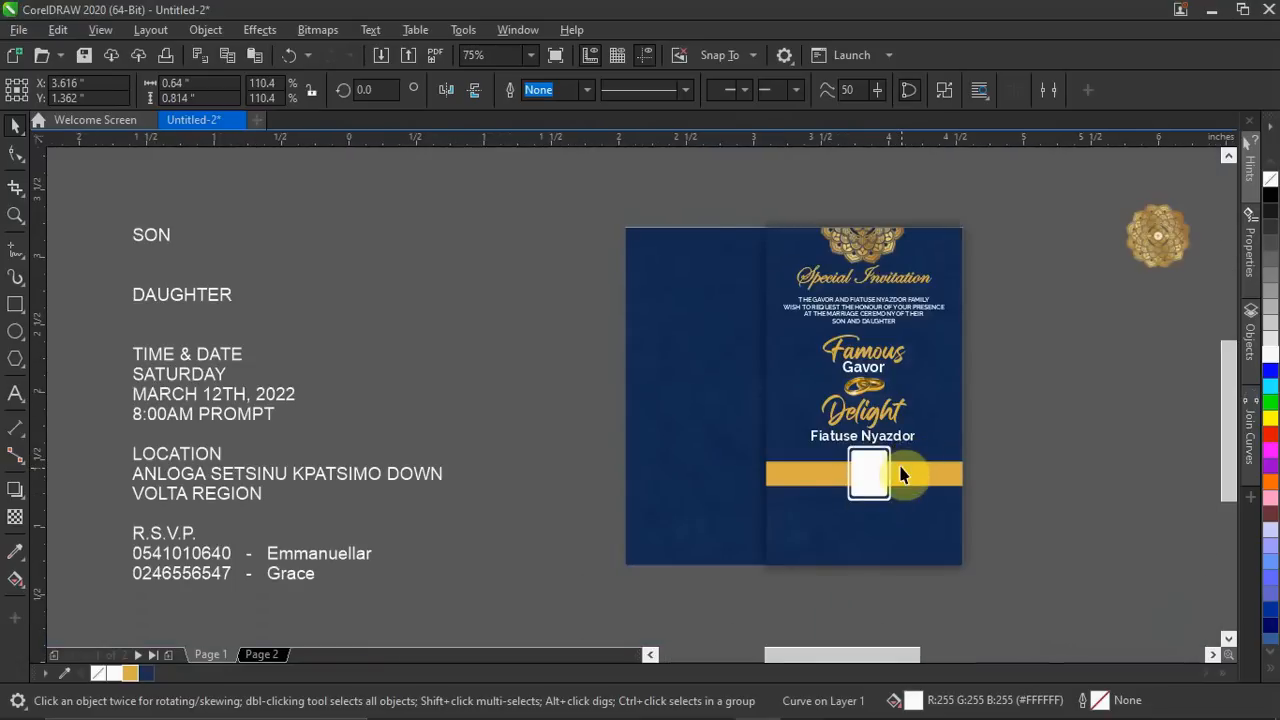
scroll(900, 475, up, 1)
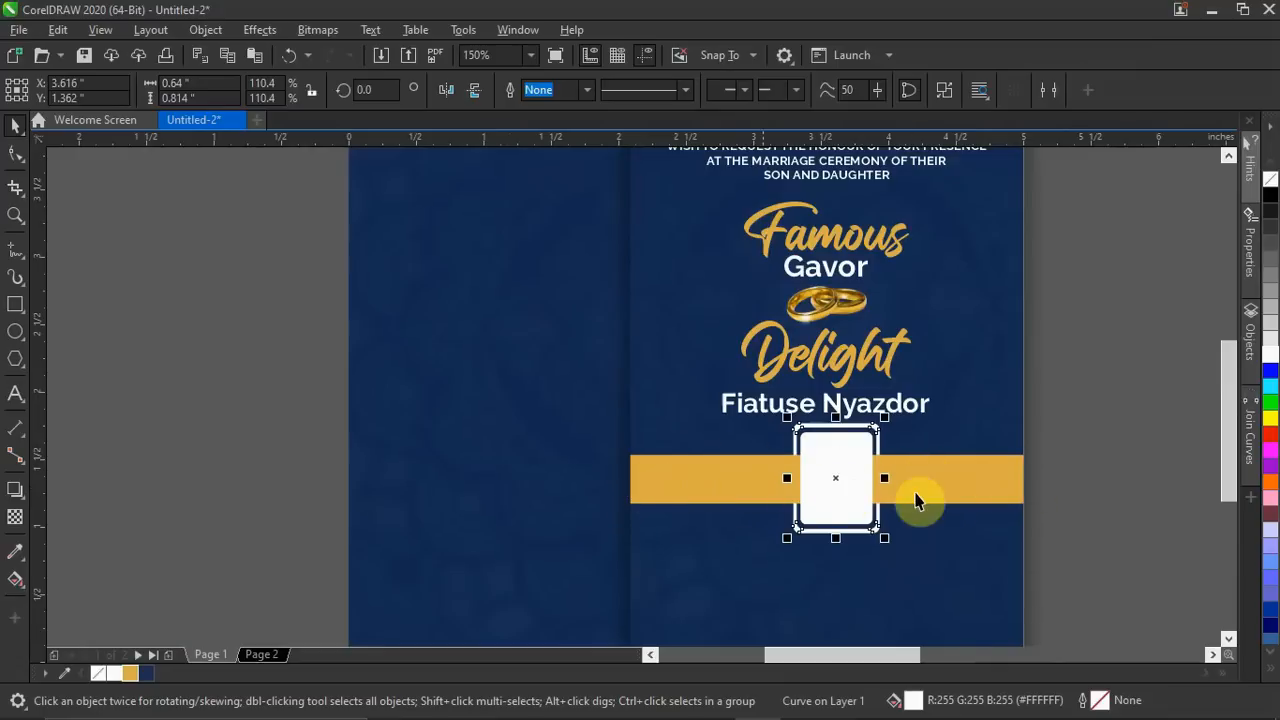
click(1066, 499)
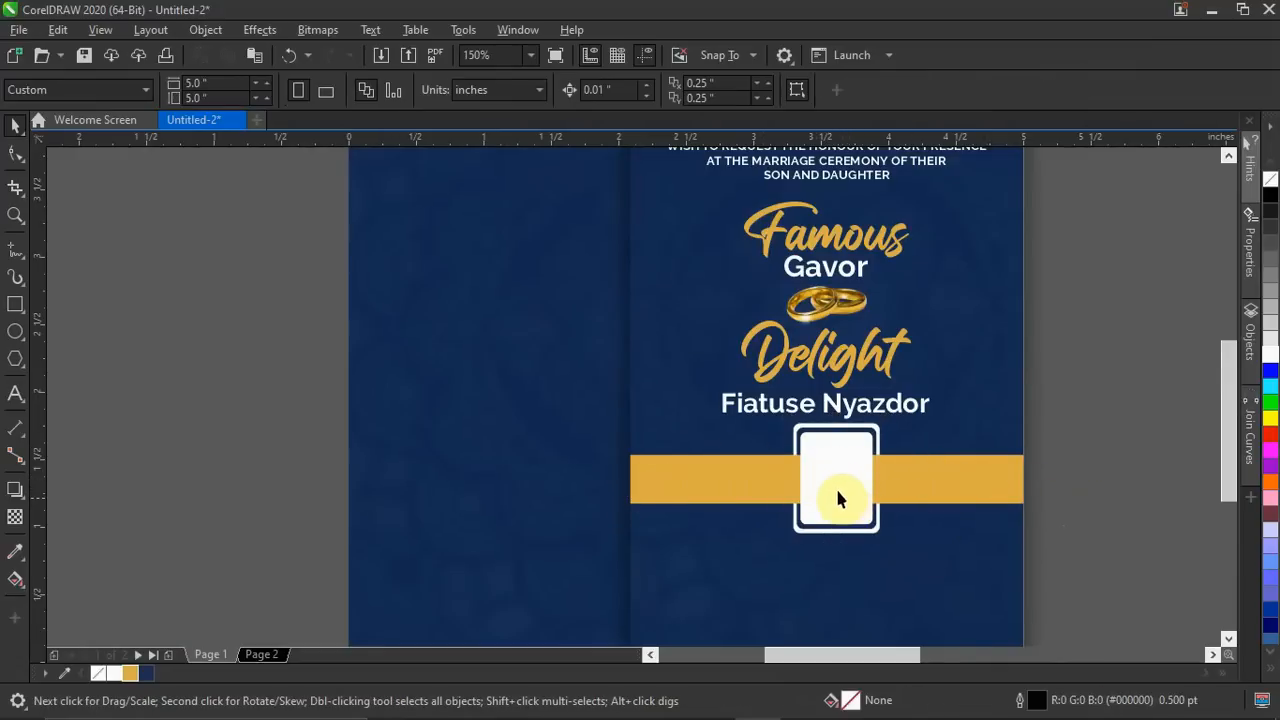
Cut the word SATURDAY from the event details text and paste it as separate text on the gold band.
scroll(835, 483, down, 1)
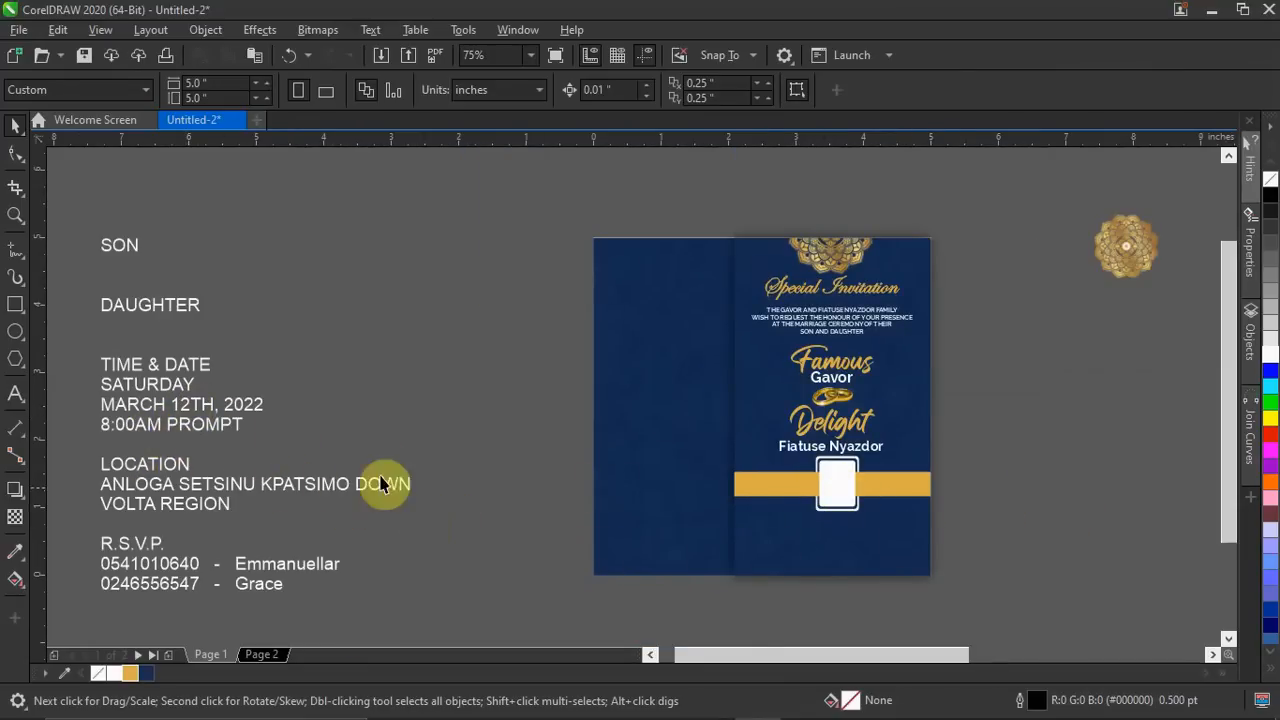
click(184, 388)
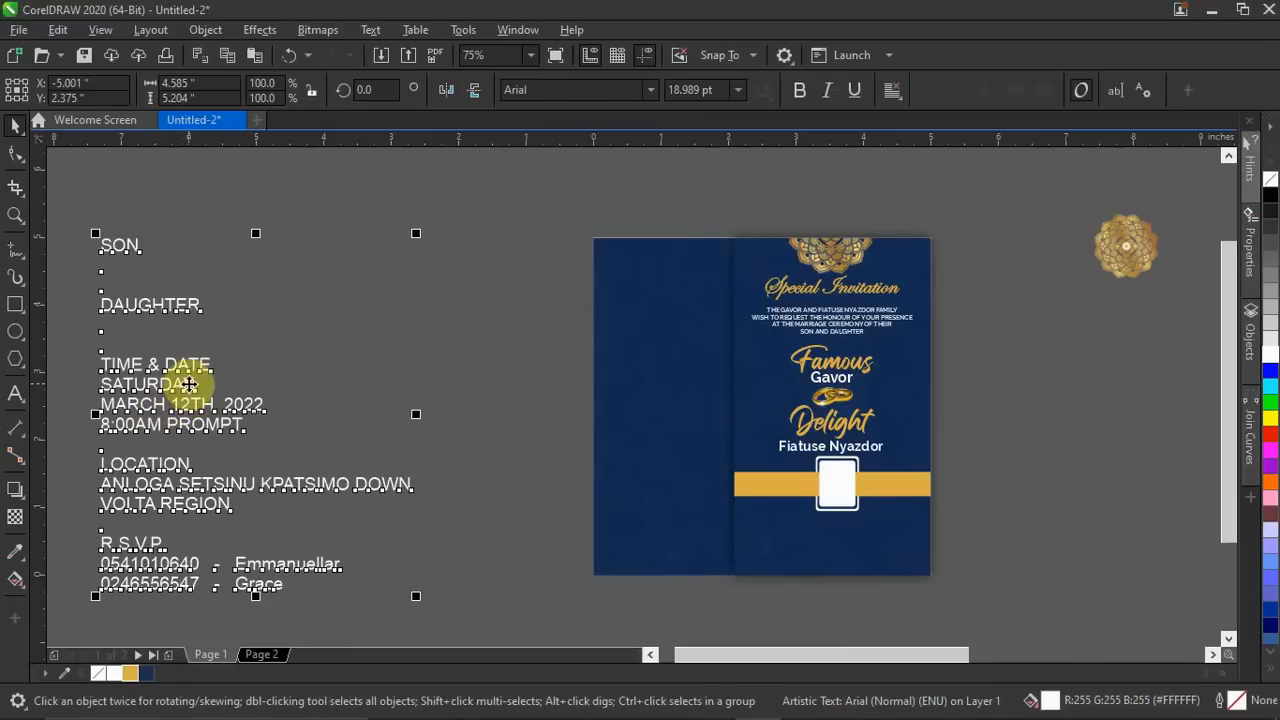
drag(196, 387, 69, 384)
key(ctrl+c)
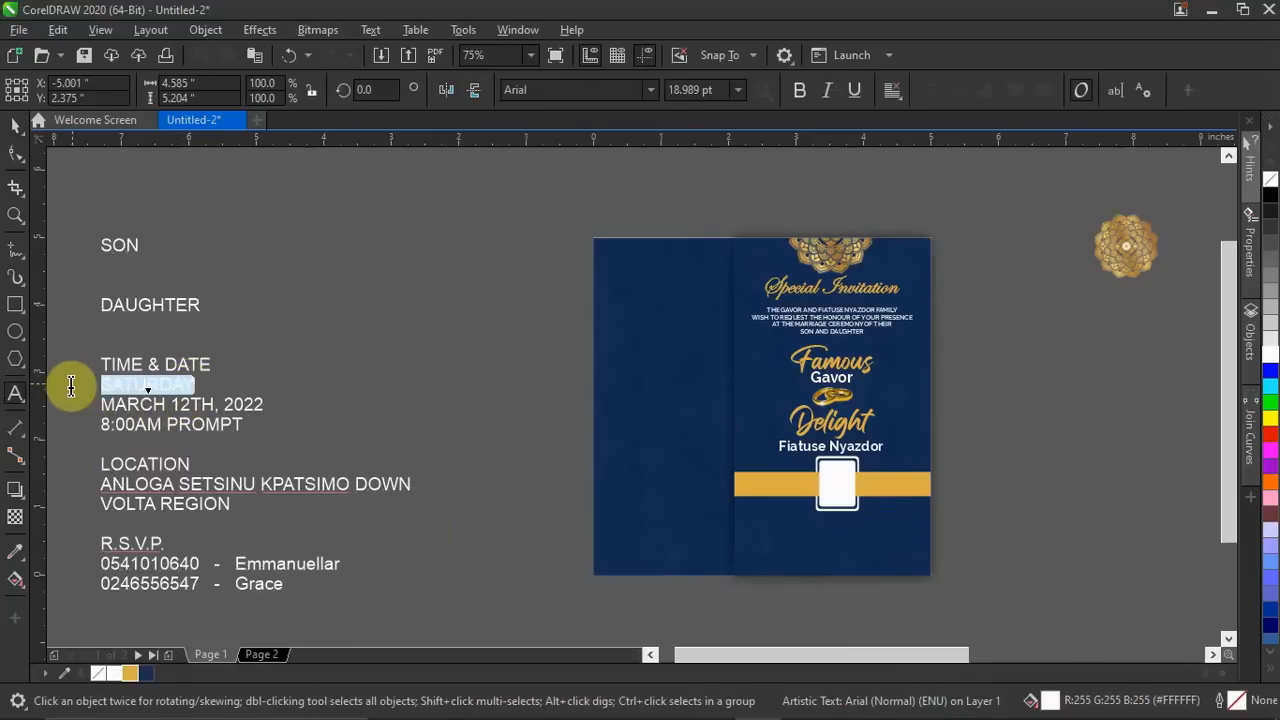
key(Delete)
key(Escape)
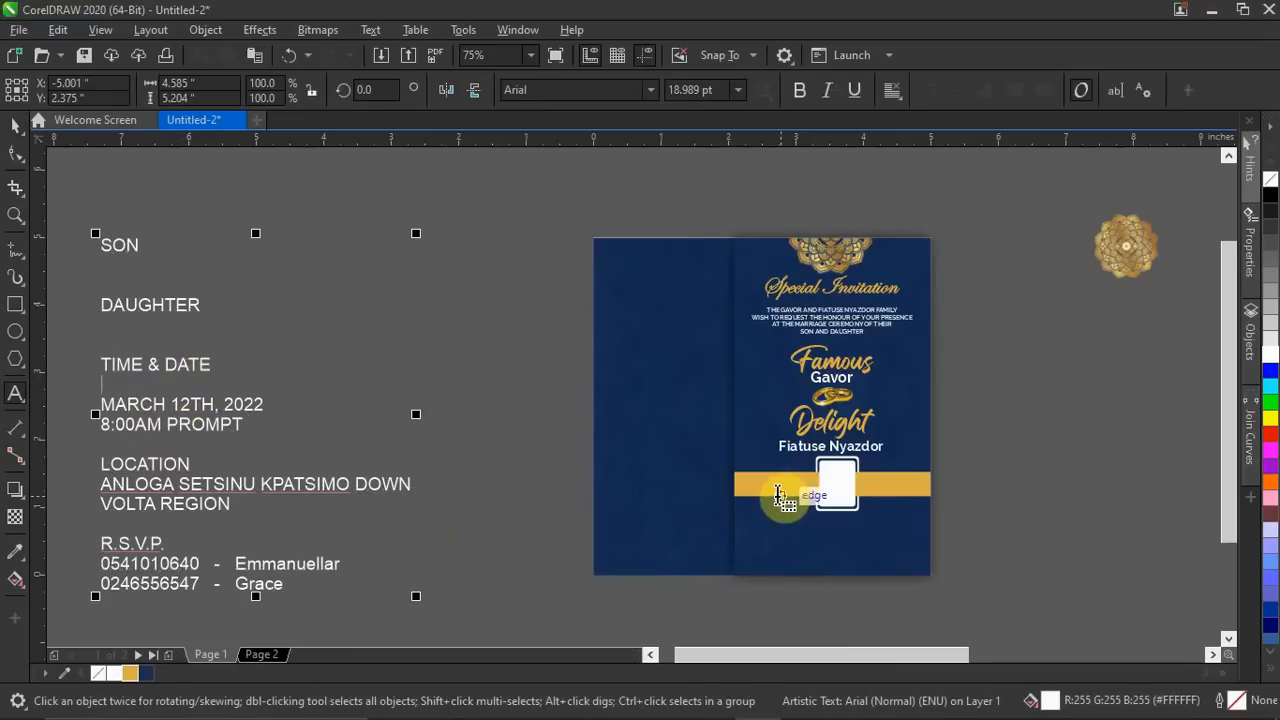
click(760, 487)
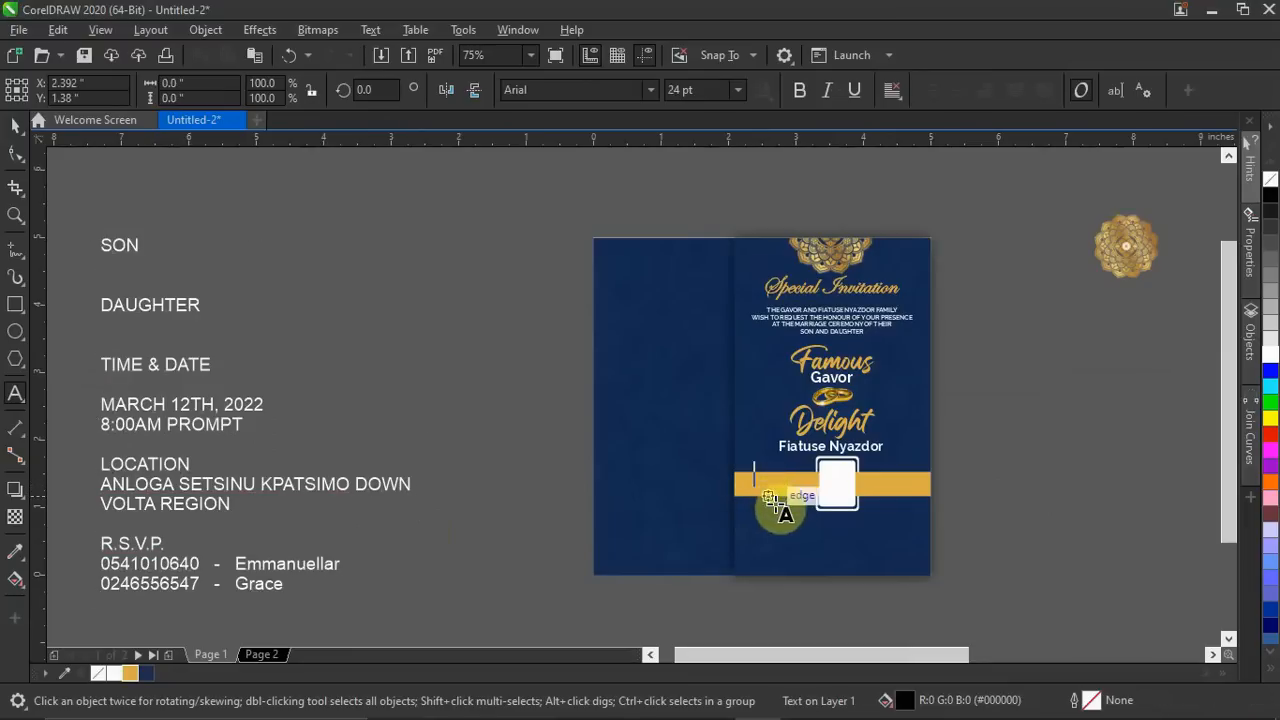
key(ctrl+v)
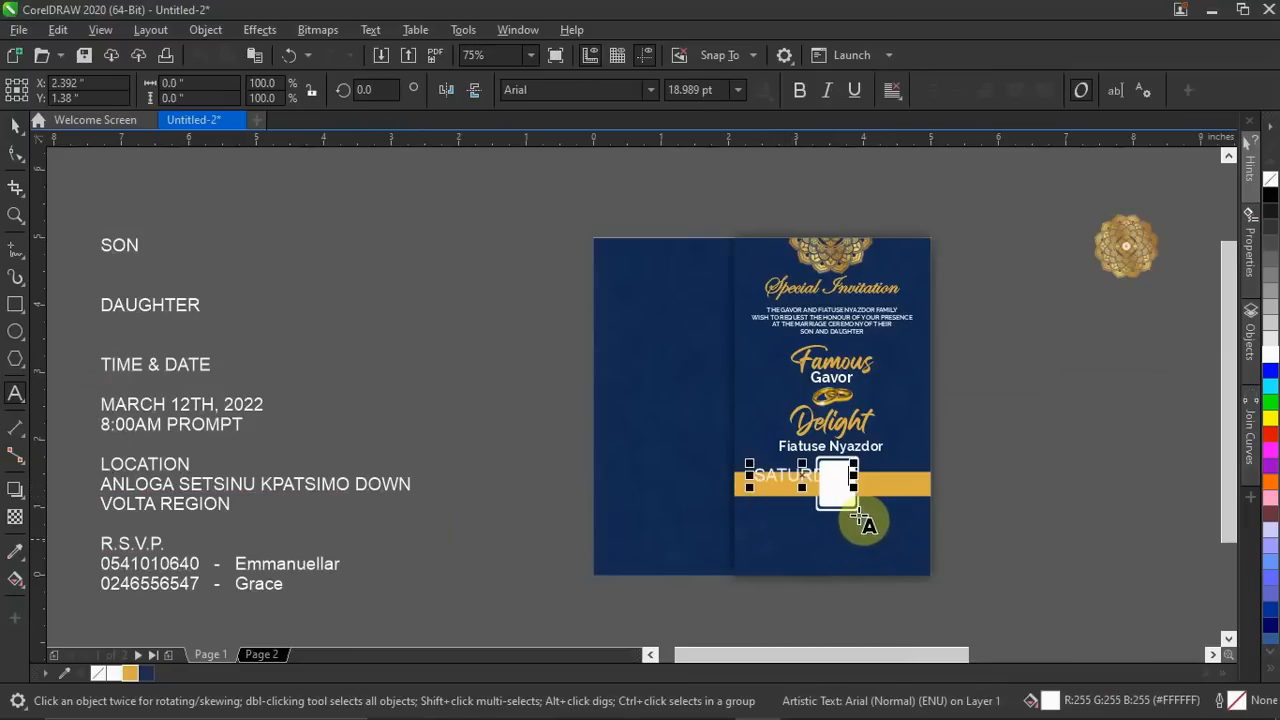
Set the SATURDAY text's font to Poppins and make it bold.
click(15, 126)
click(776, 455)
click(650, 89)
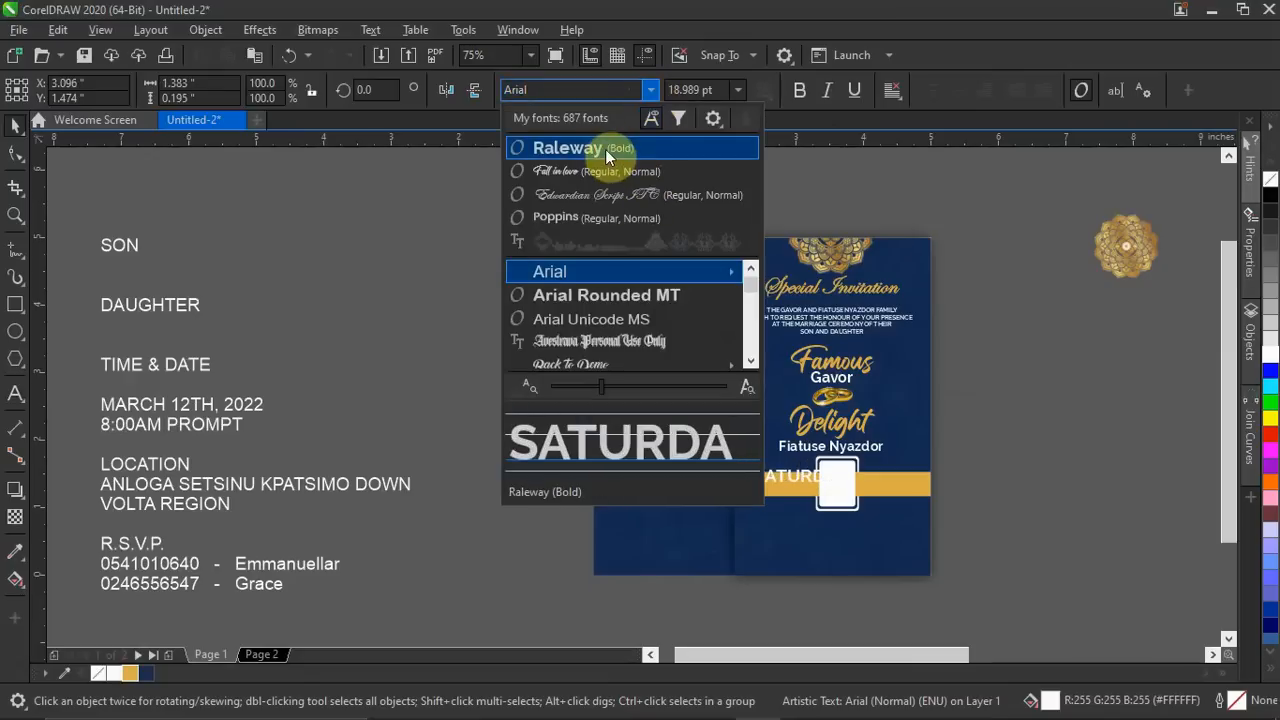
click(627, 219)
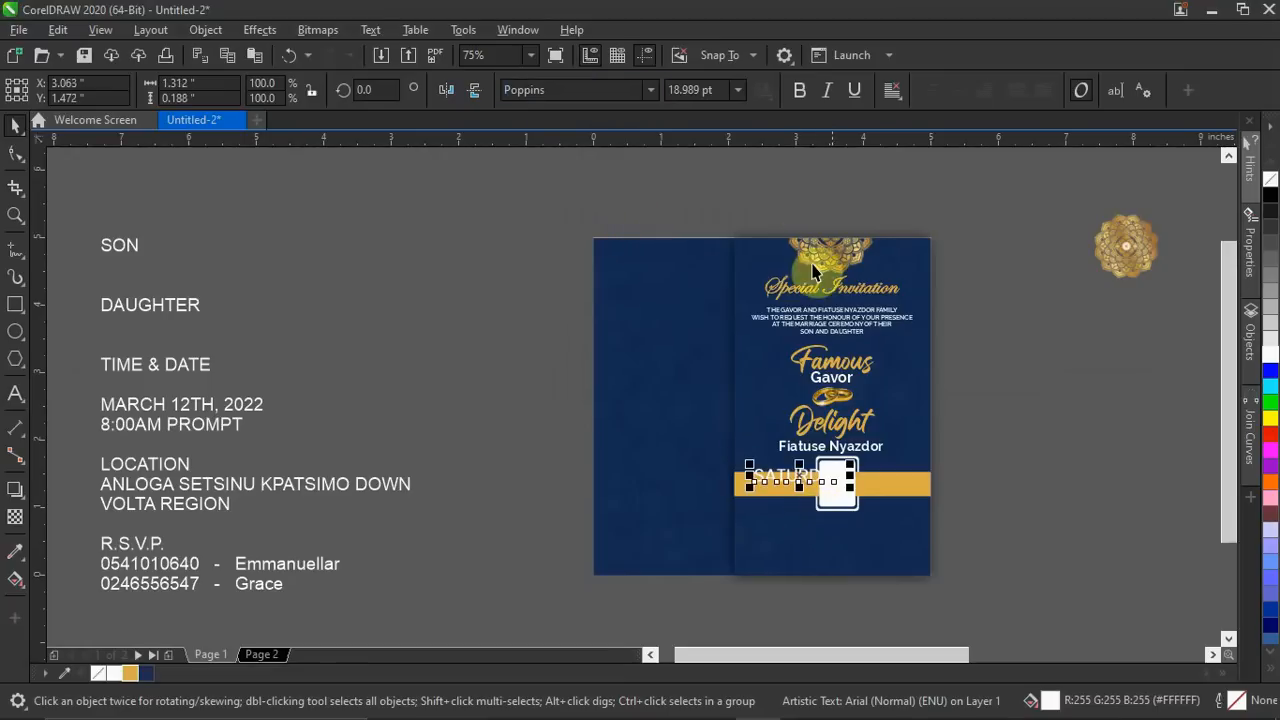
click(798, 92)
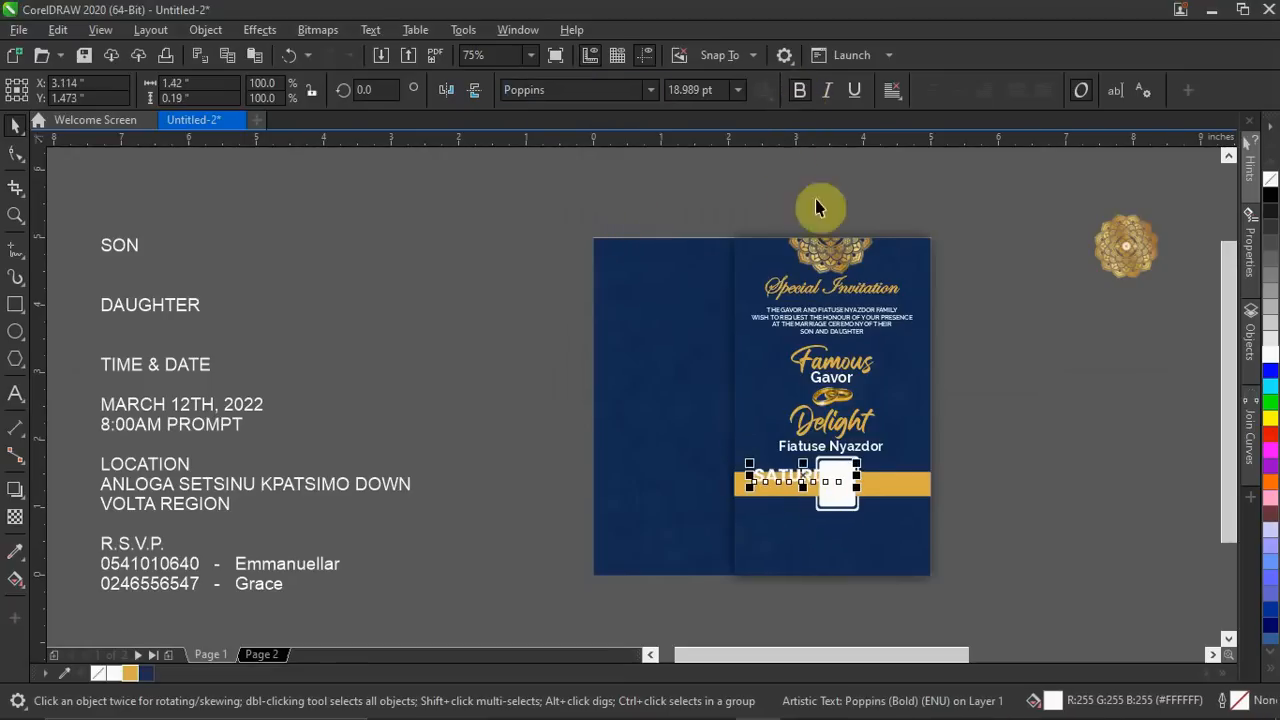
Scale the SATURDAY text down to about 15.7 pt and place it on the gold band left of the white frame.
drag(854, 463, 828, 480)
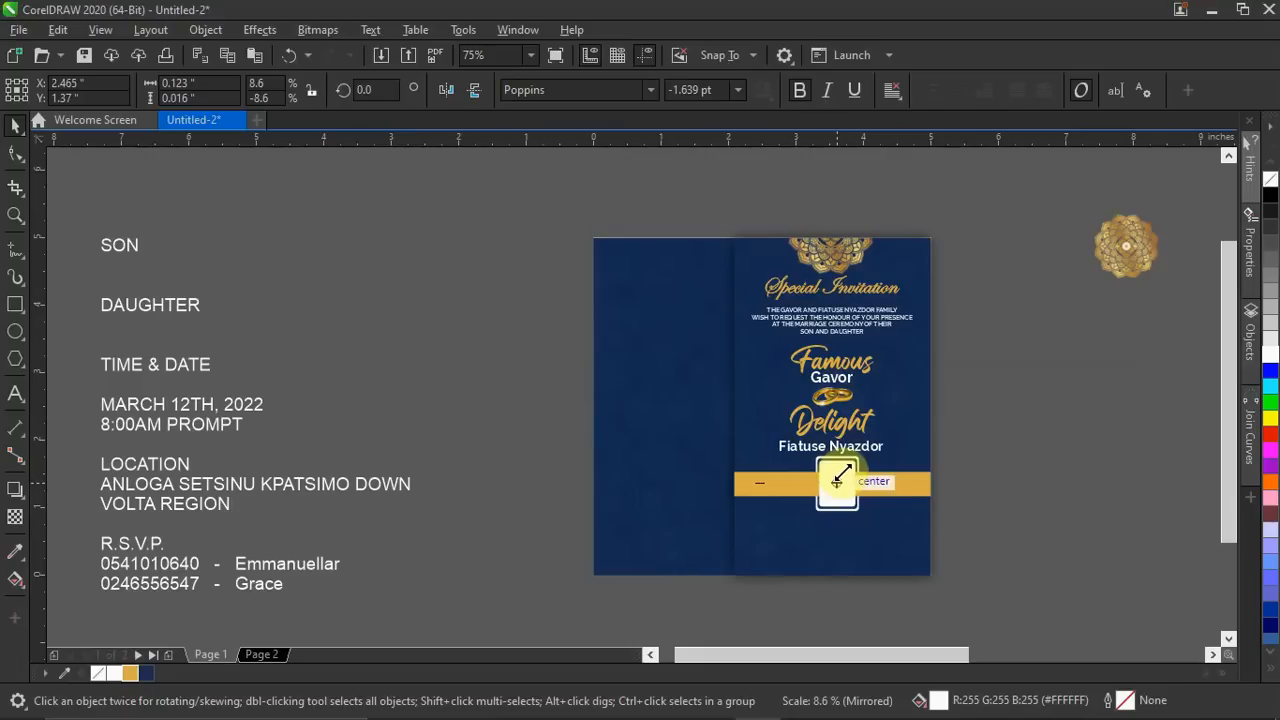
mouse_move(837, 481)
mouse_down()
mouse_move(847, 469)
mouse_move(836, 472)
mouse_up()
scroll(836, 472, up, 4)
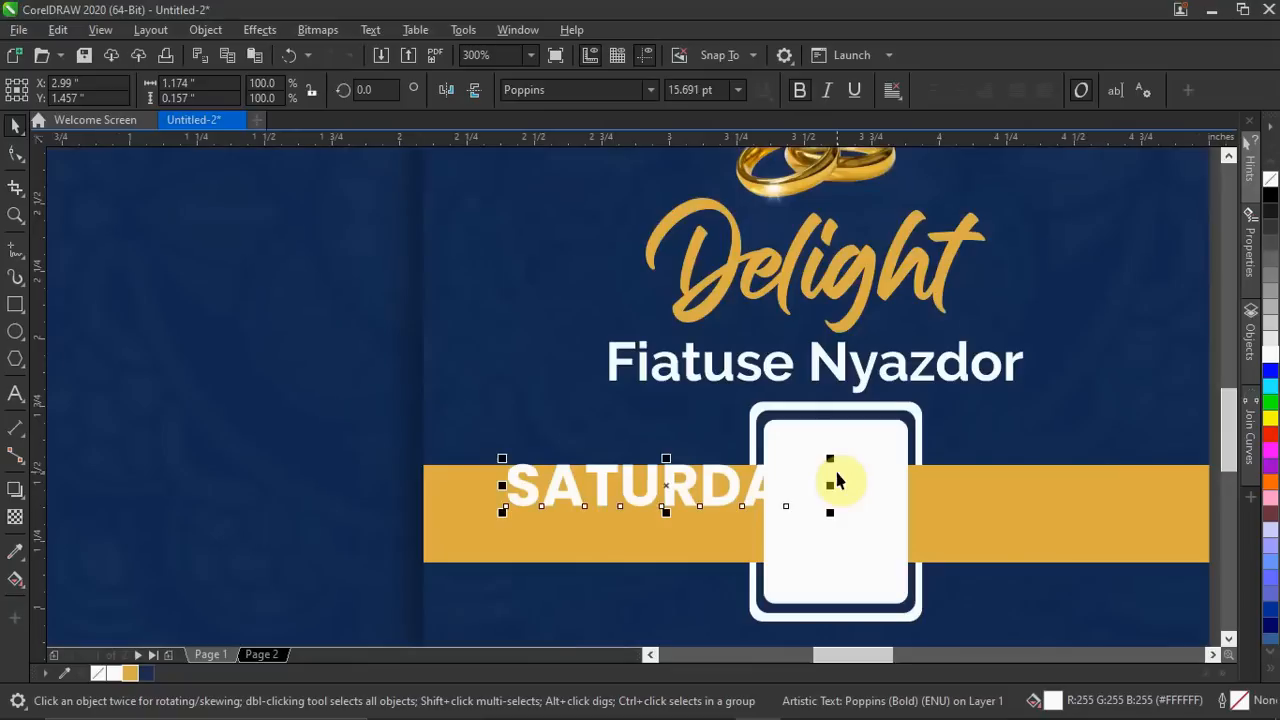
mouse_move(629, 509)
mouse_down()
mouse_move(608, 531)
mouse_move(608, 520)
mouse_up()
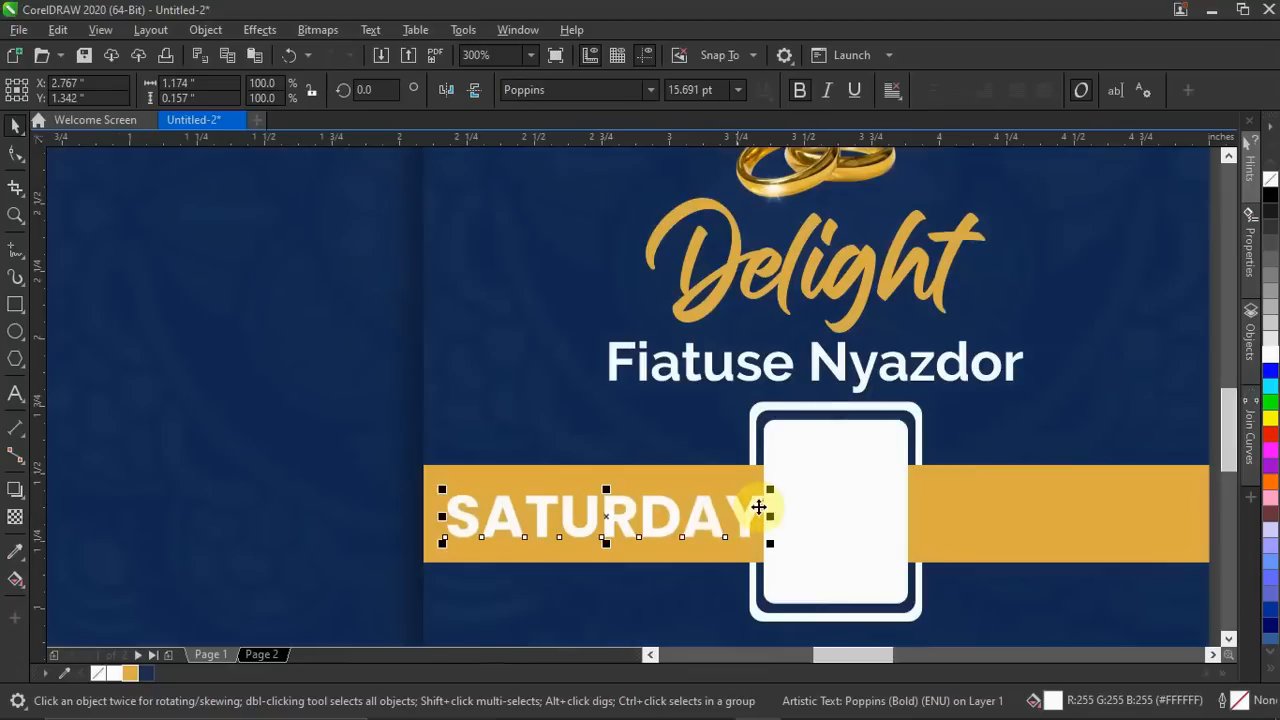
Scale the SATURDAY text down to about 13.4 pt and centre it in the band's area left of the white frame.
drag(772, 489, 723, 494)
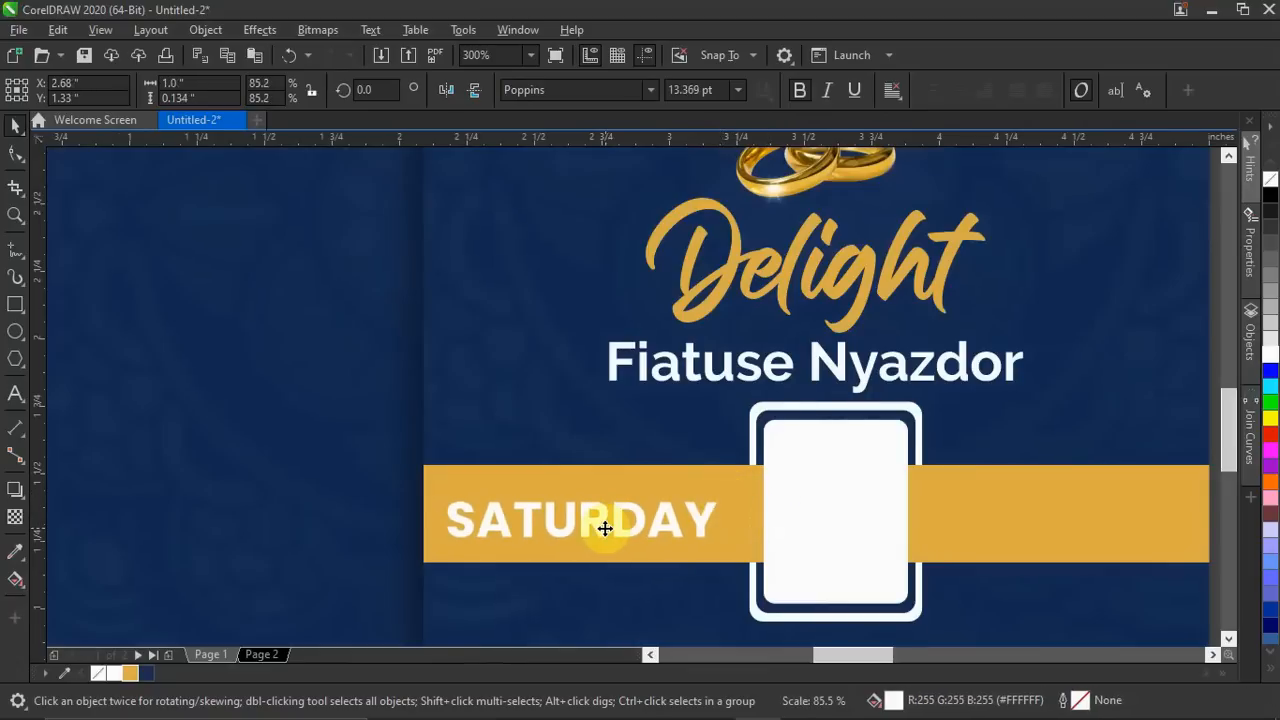
drag(590, 518, 616, 511)
Cut 2TH out of the March date in the event details and paste it as separate text below the white frame.
scroll(400, 466, down, 4)
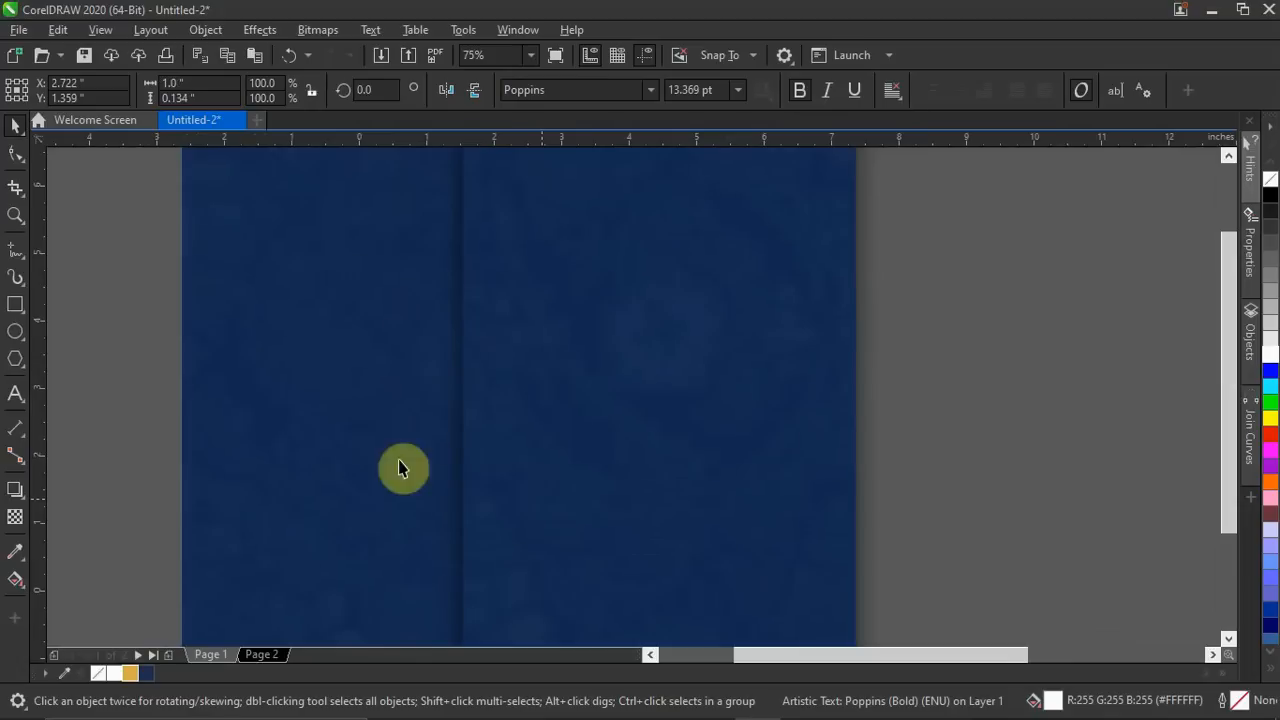
drag(137, 503, 377, 485)
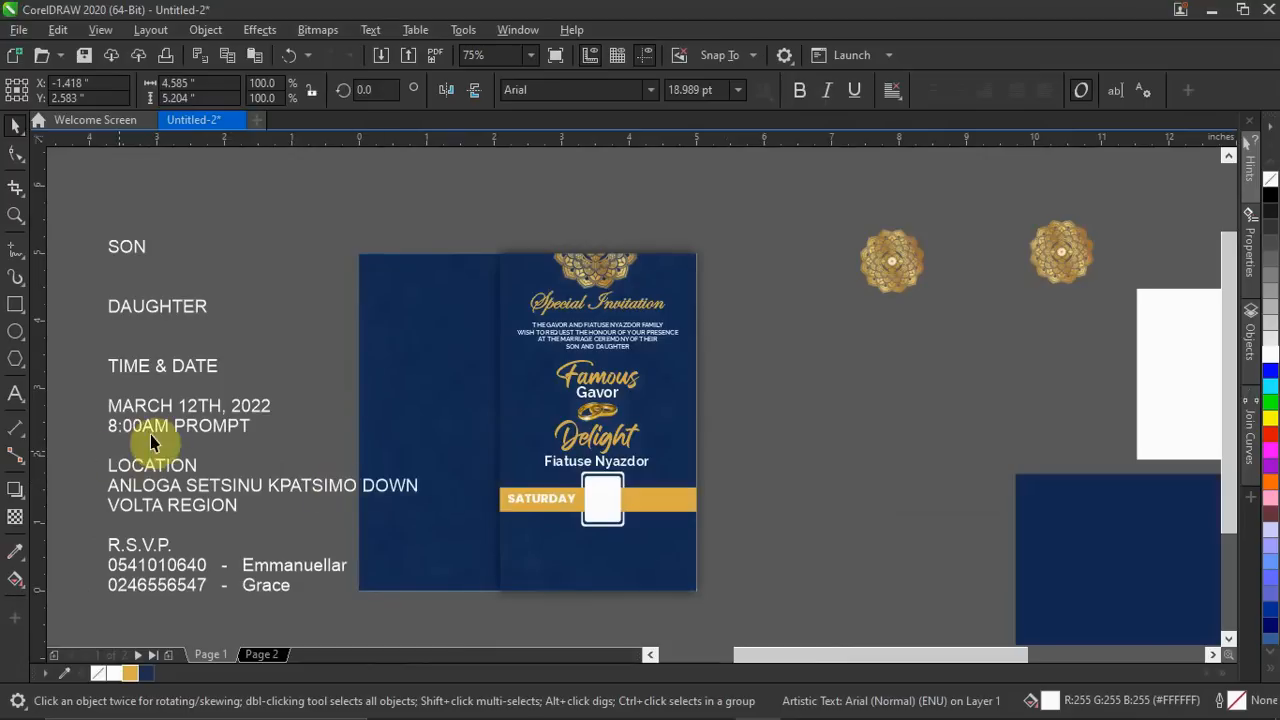
click(214, 411)
click(218, 412)
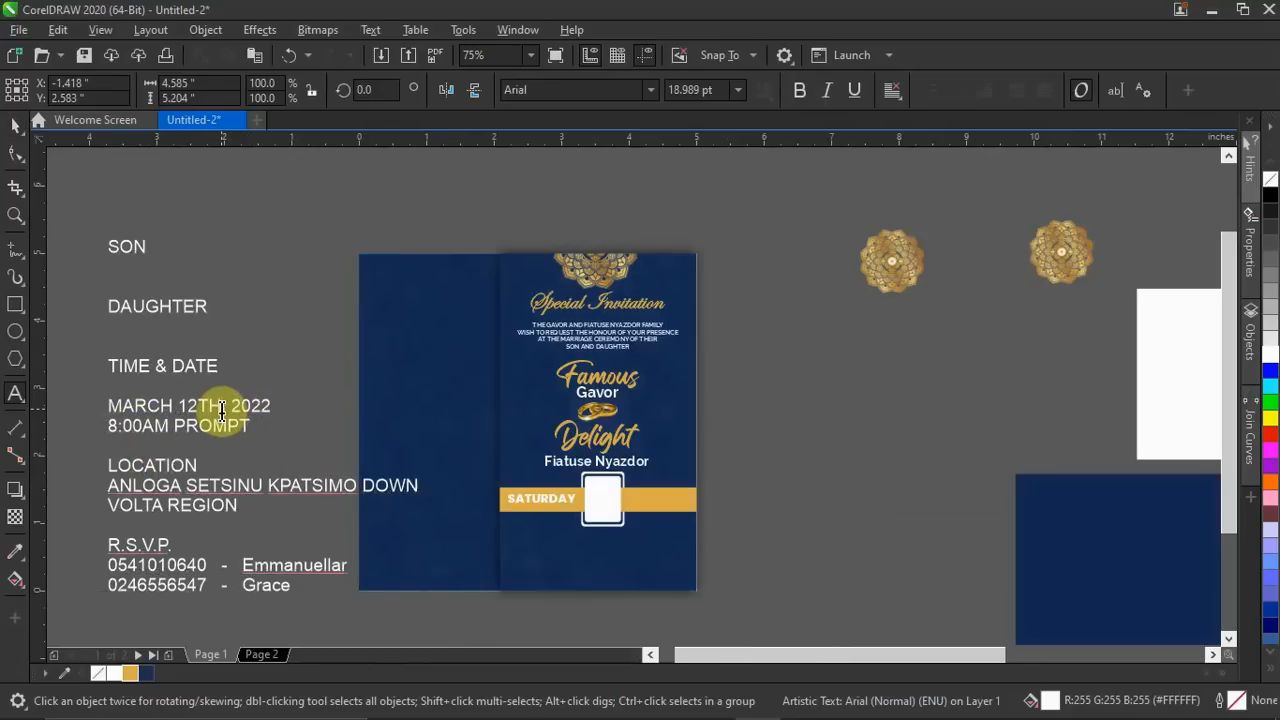
drag(221, 411, 195, 411)
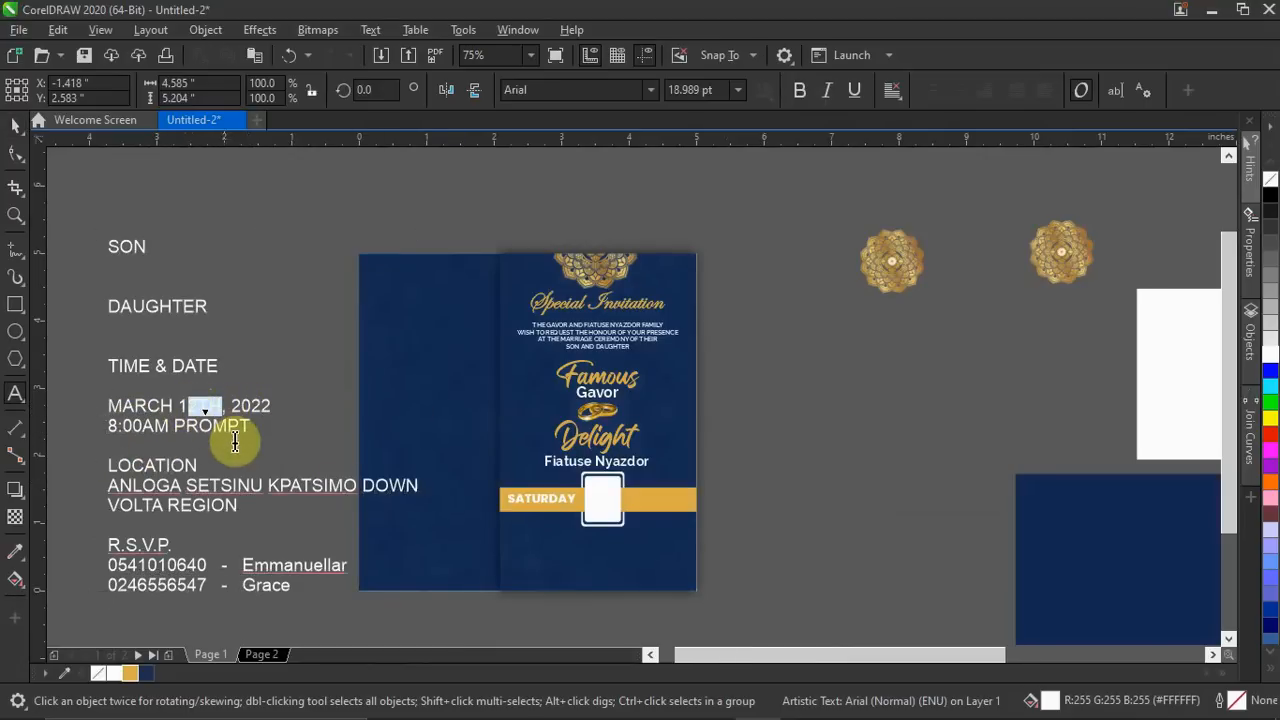
key(BackSpace)
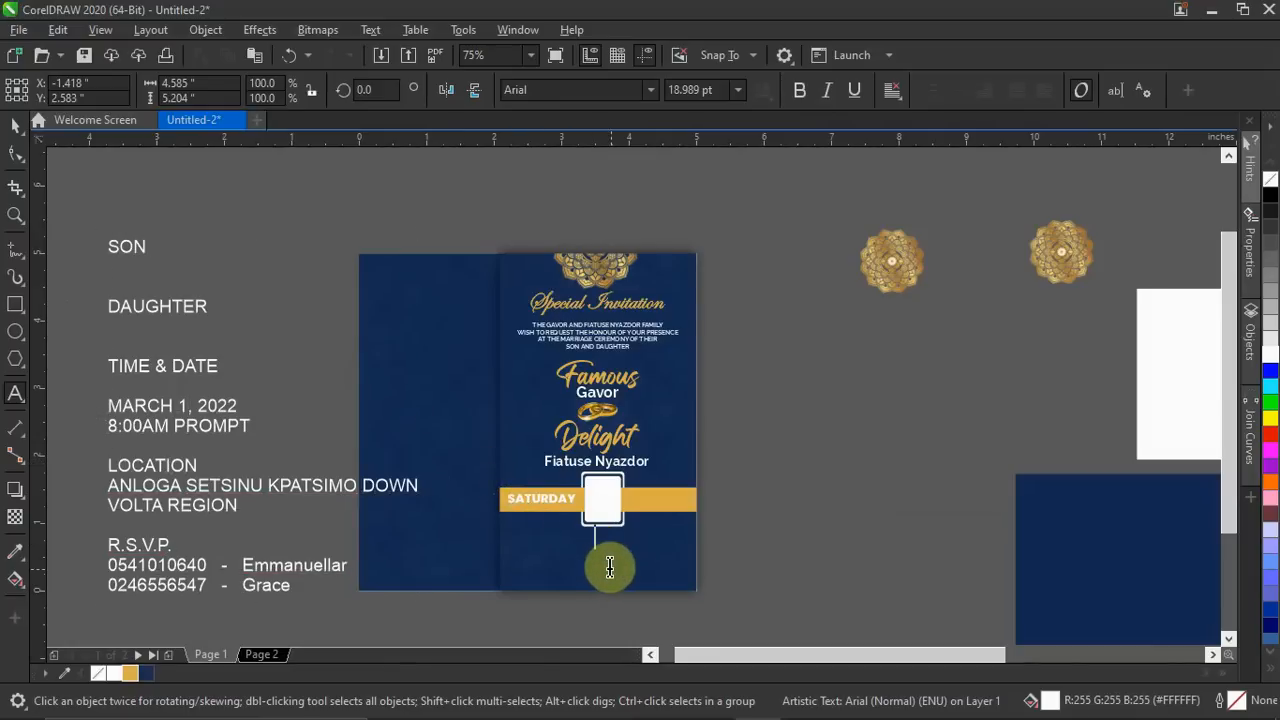
click(596, 545)
text(2TH)
click(610, 539)
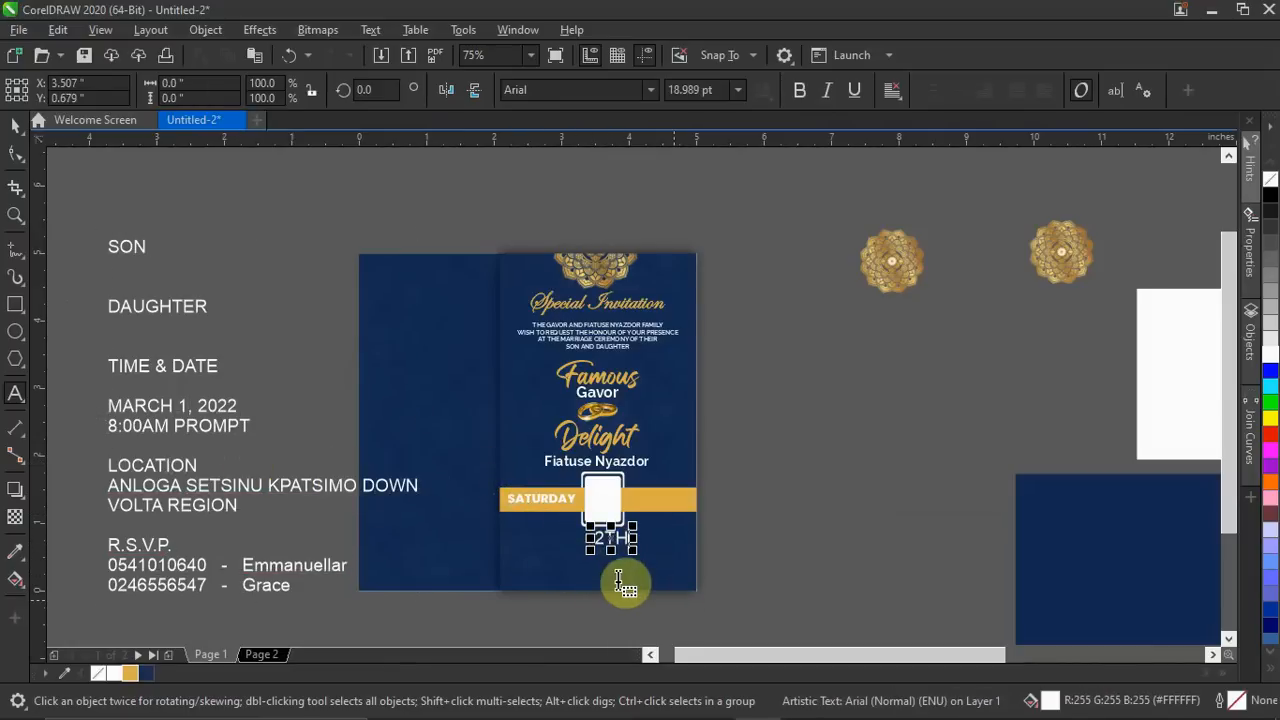
click(755, 534)
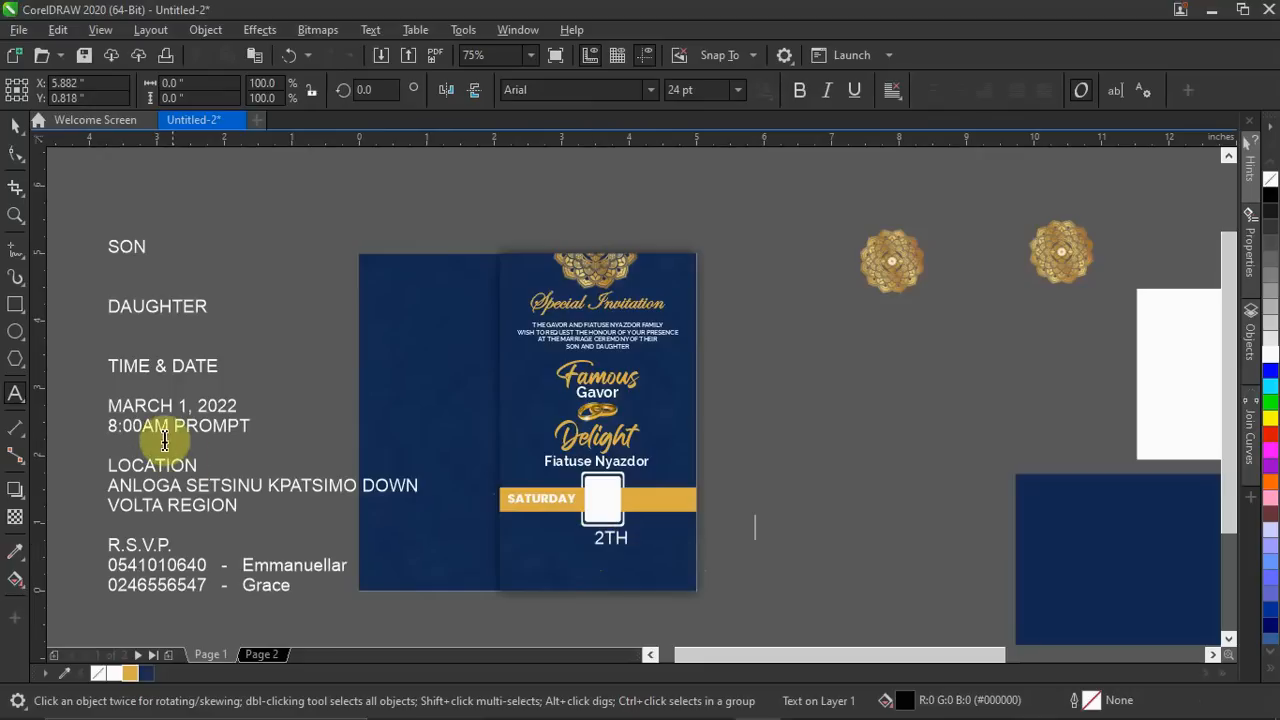
Add the missing 1 to the pasted text below the frame so that it reads 12TH.
scroll(602, 540, up, 3)
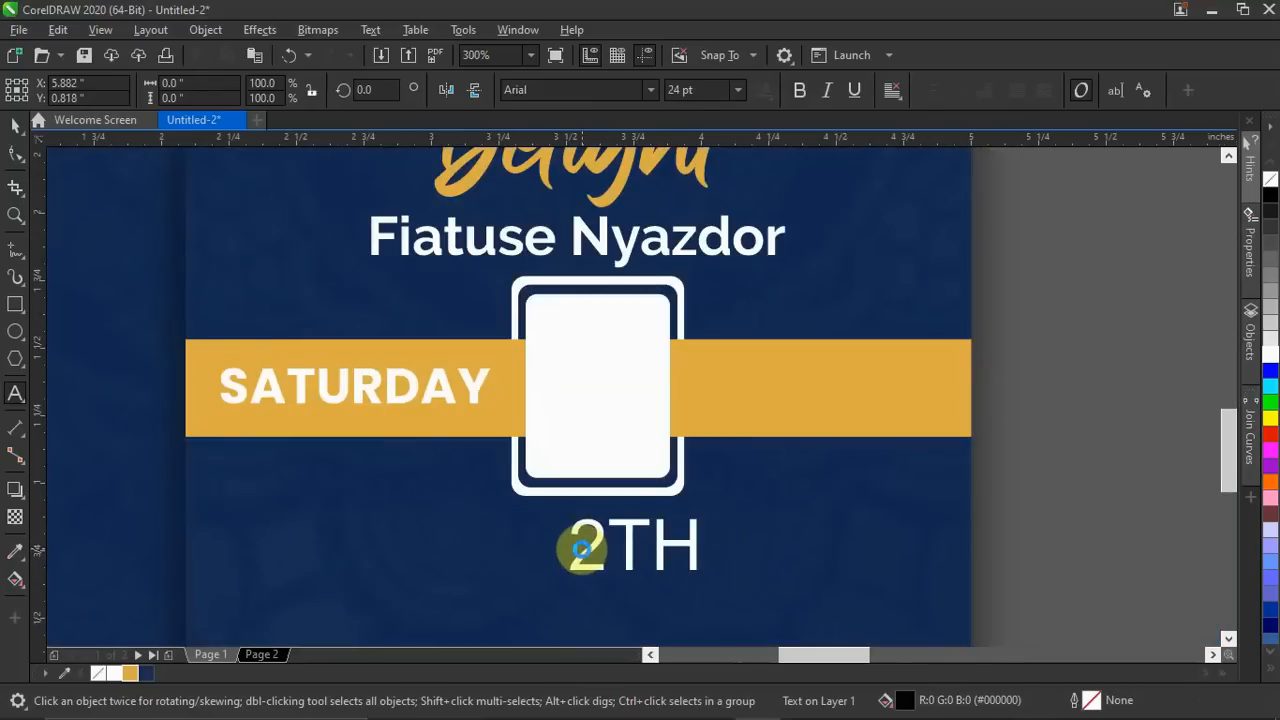
click(581, 553)
text(1)
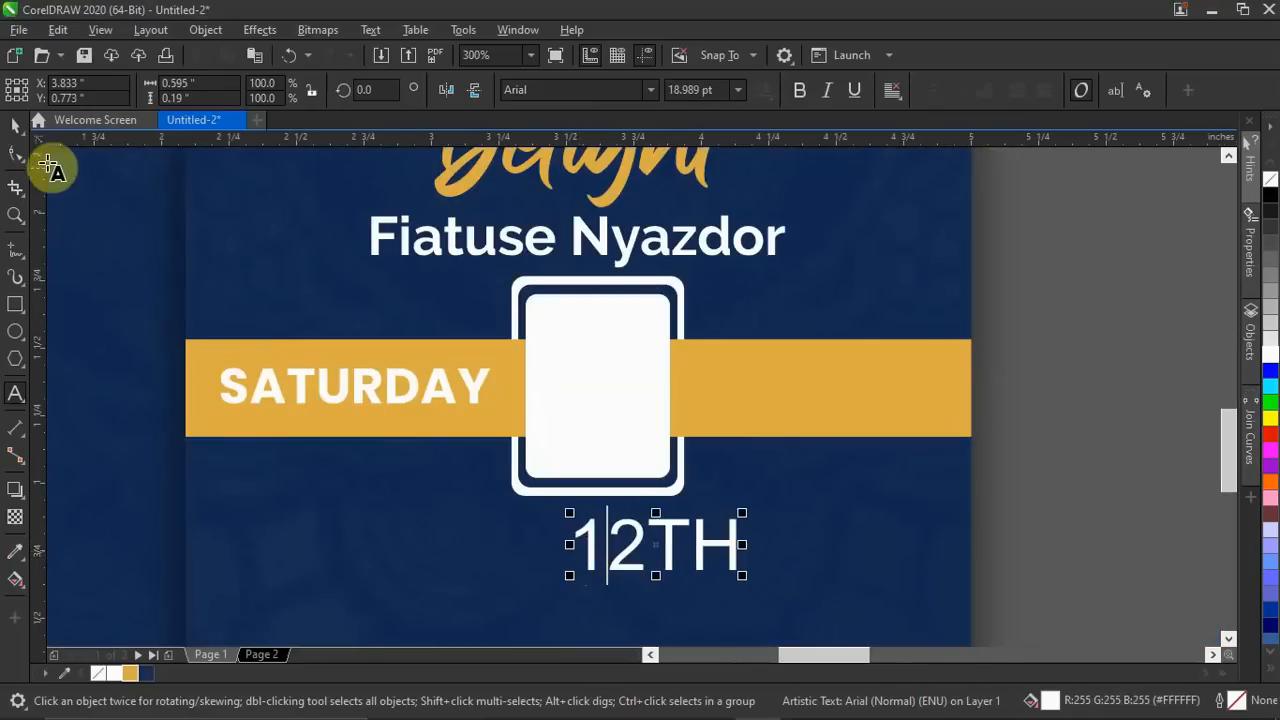
click(15, 123)
click(16, 151)
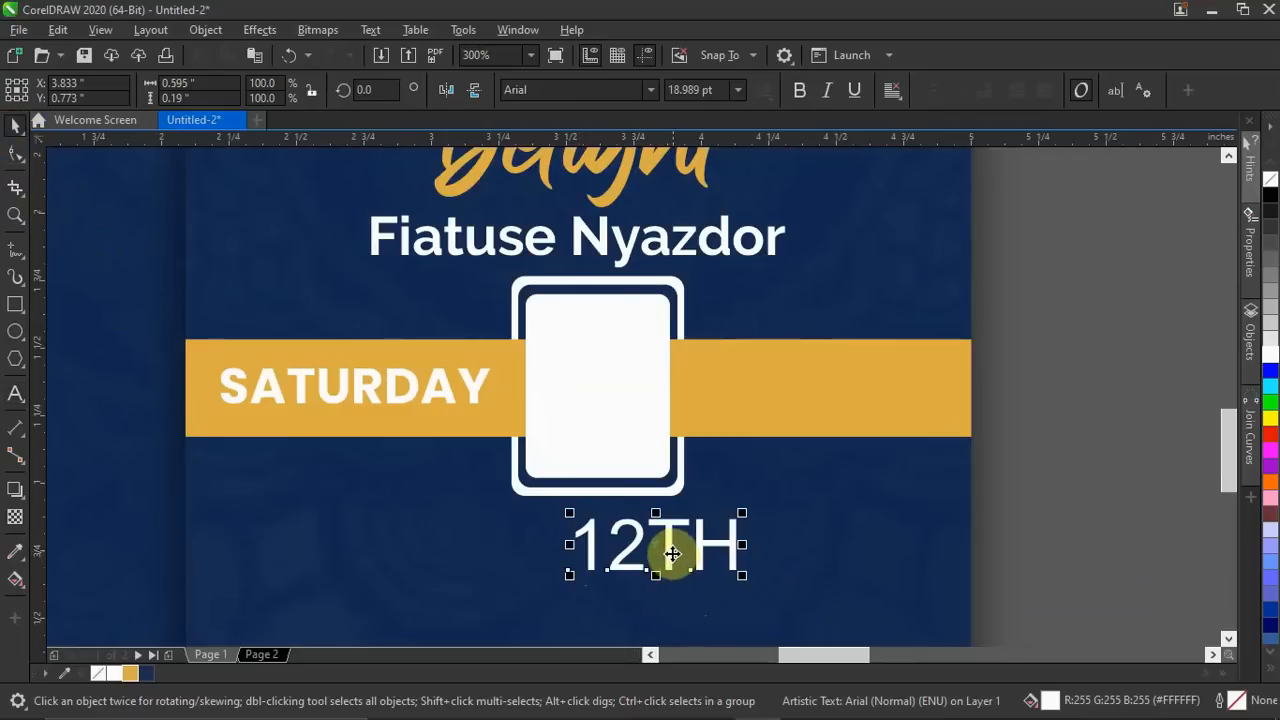
Insert a space between 12 and TH and break the text apart into two separate words.
double_click(664, 556)
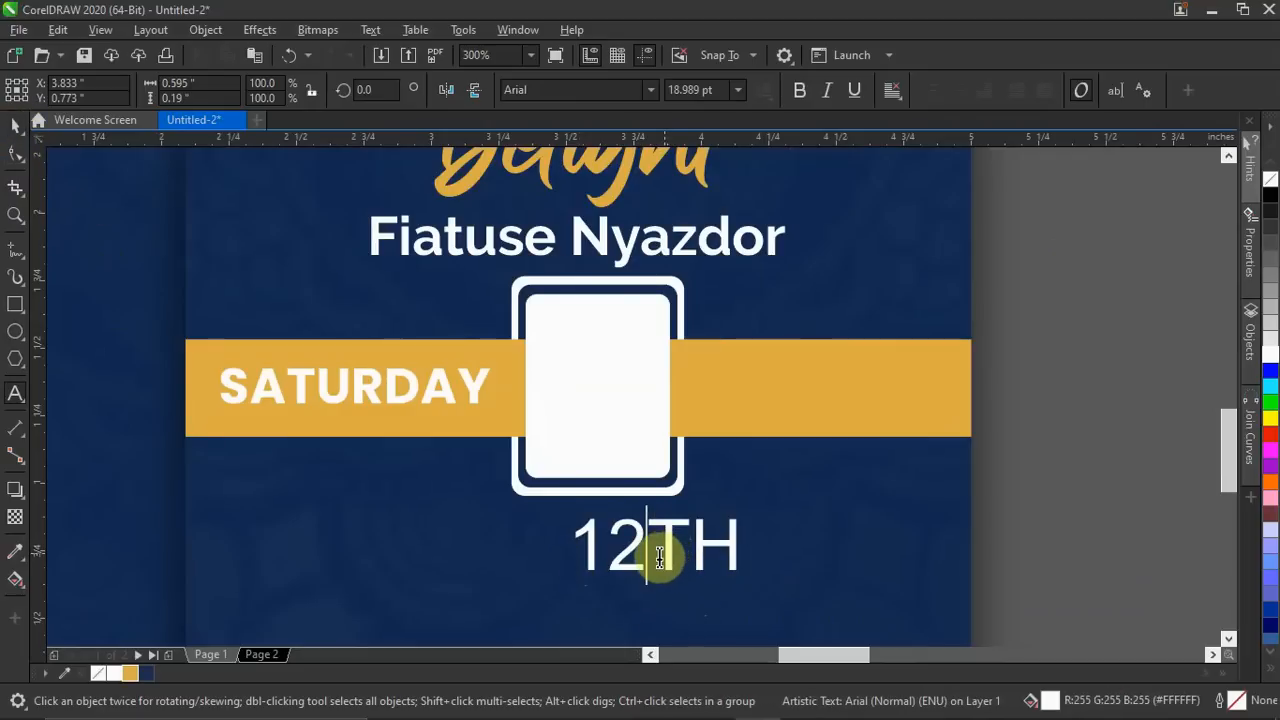
click(15, 123)
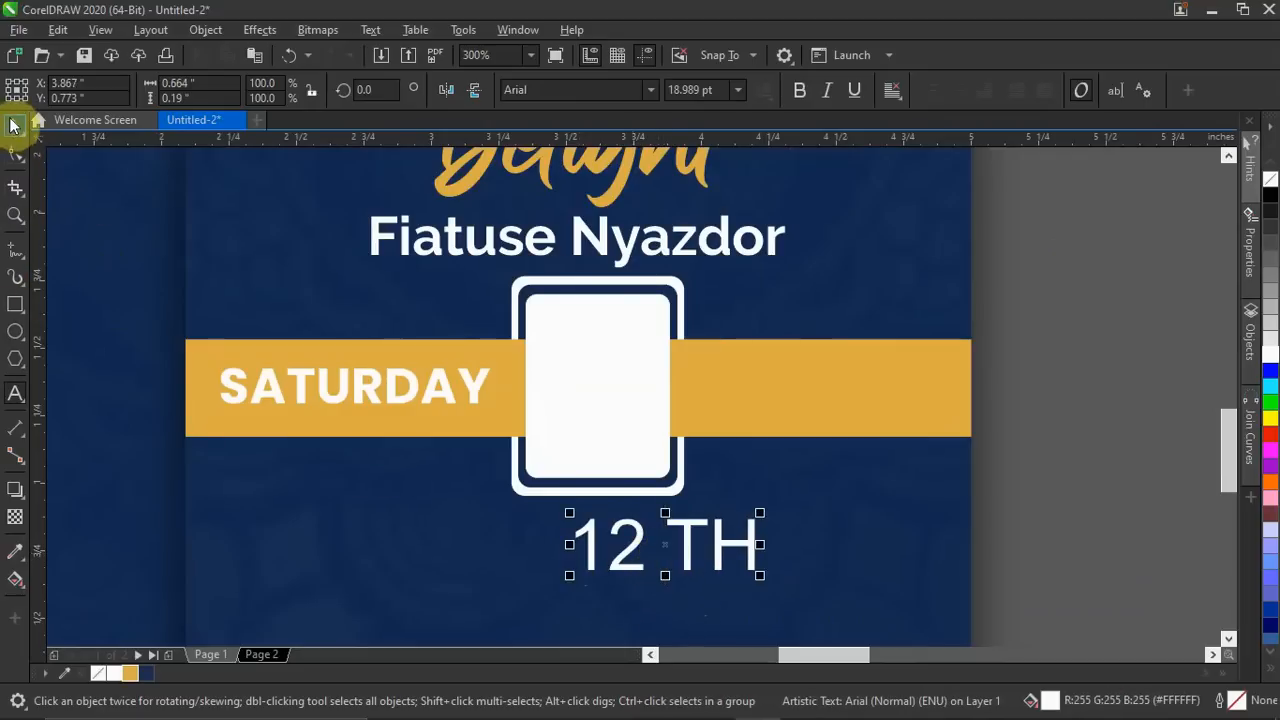
key(ctrl+k)
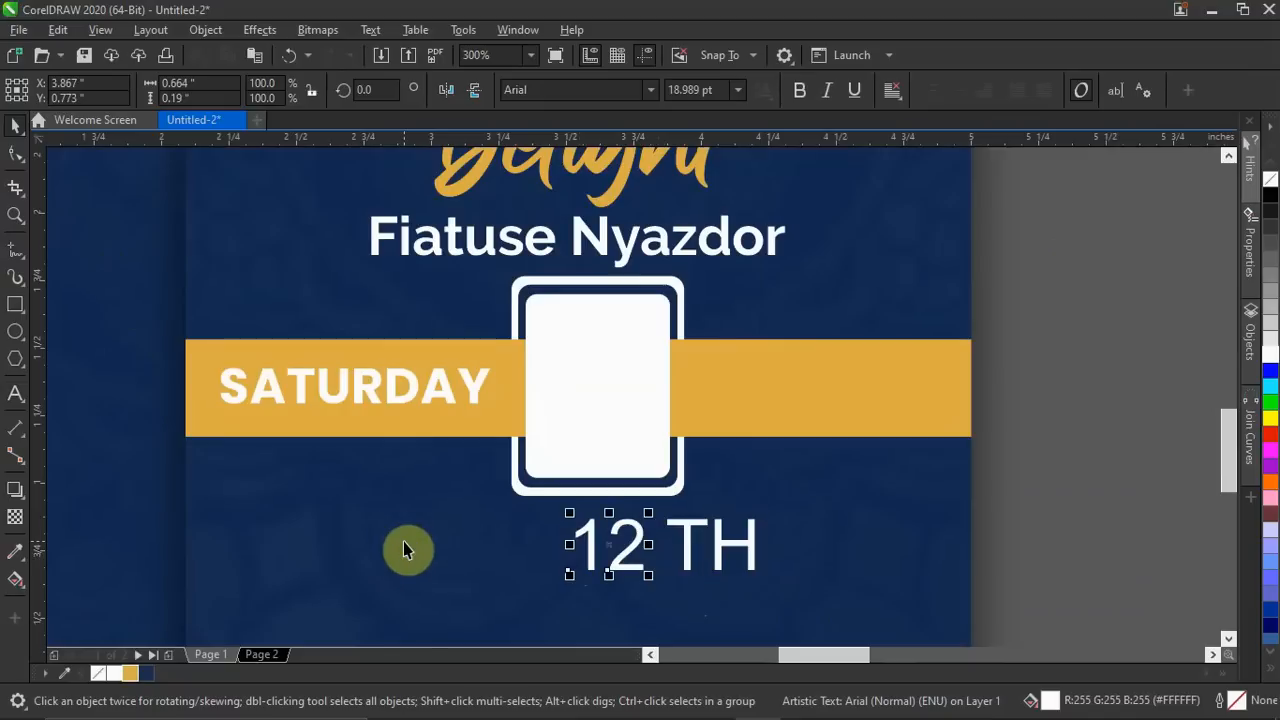
Fill the number 12 with the document's gold, set its font to Poppins and make it bold.
click(128, 673)
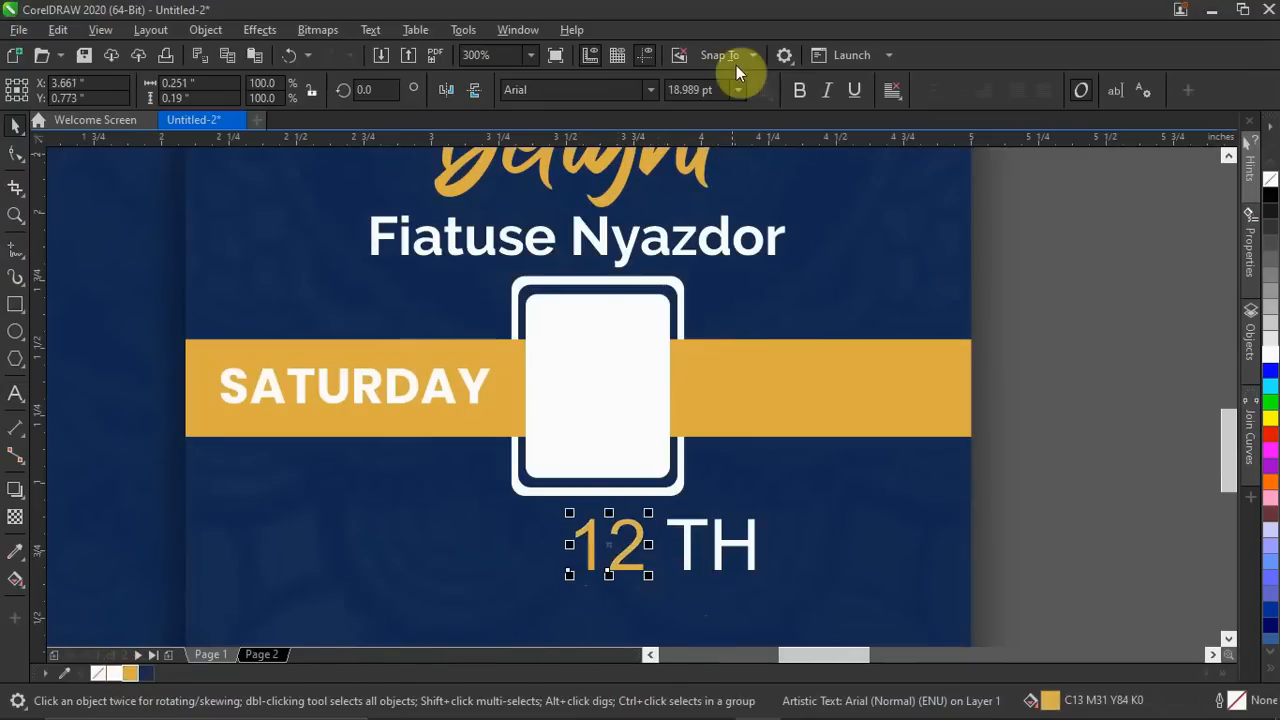
click(653, 86)
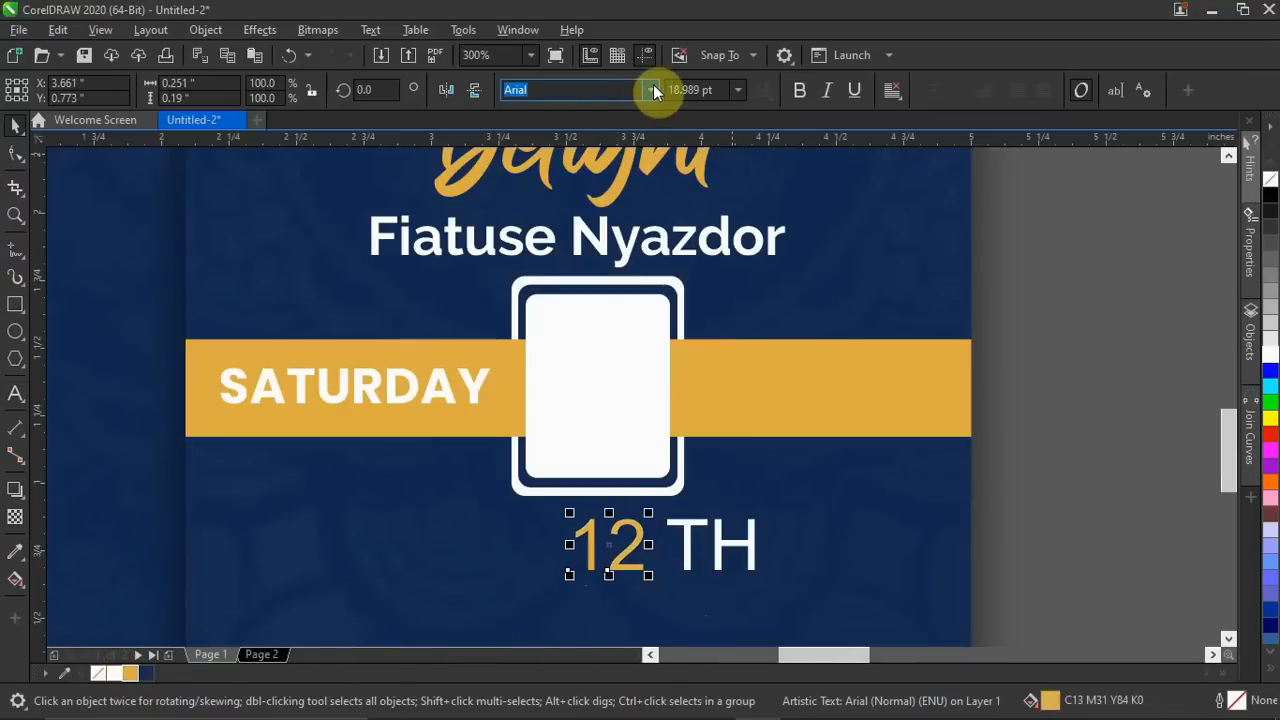
click(653, 88)
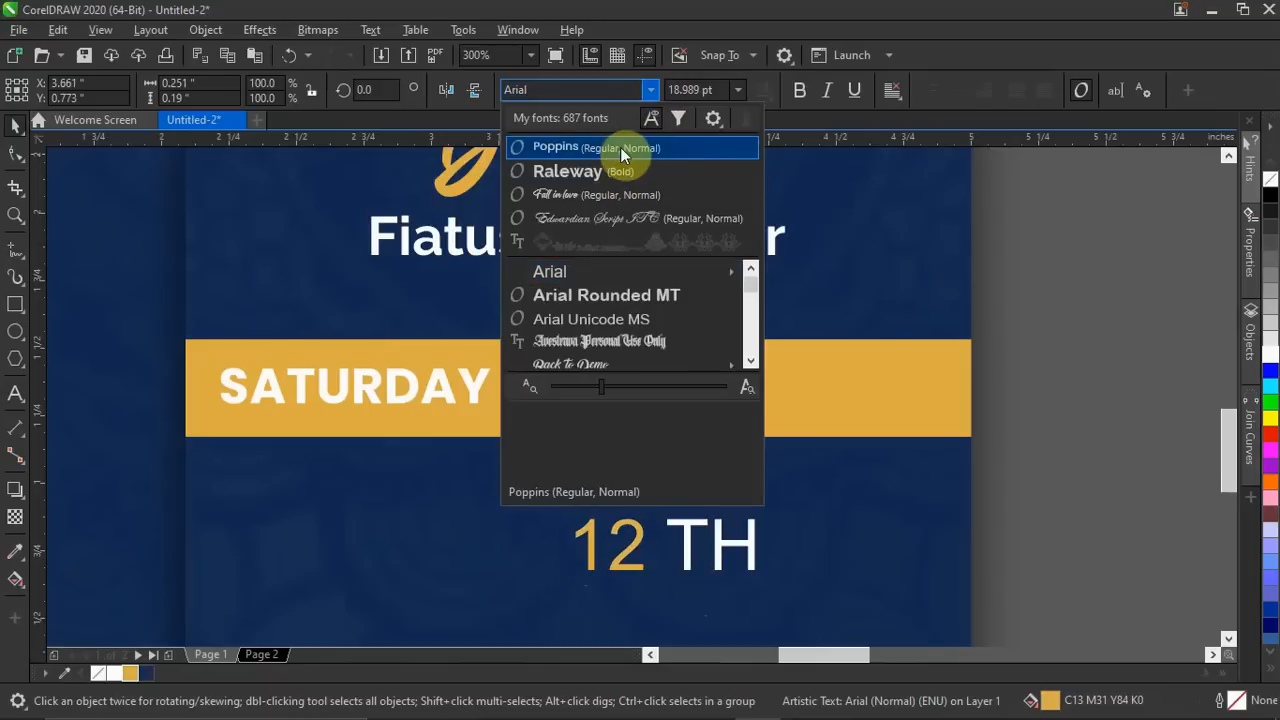
key(Escape)
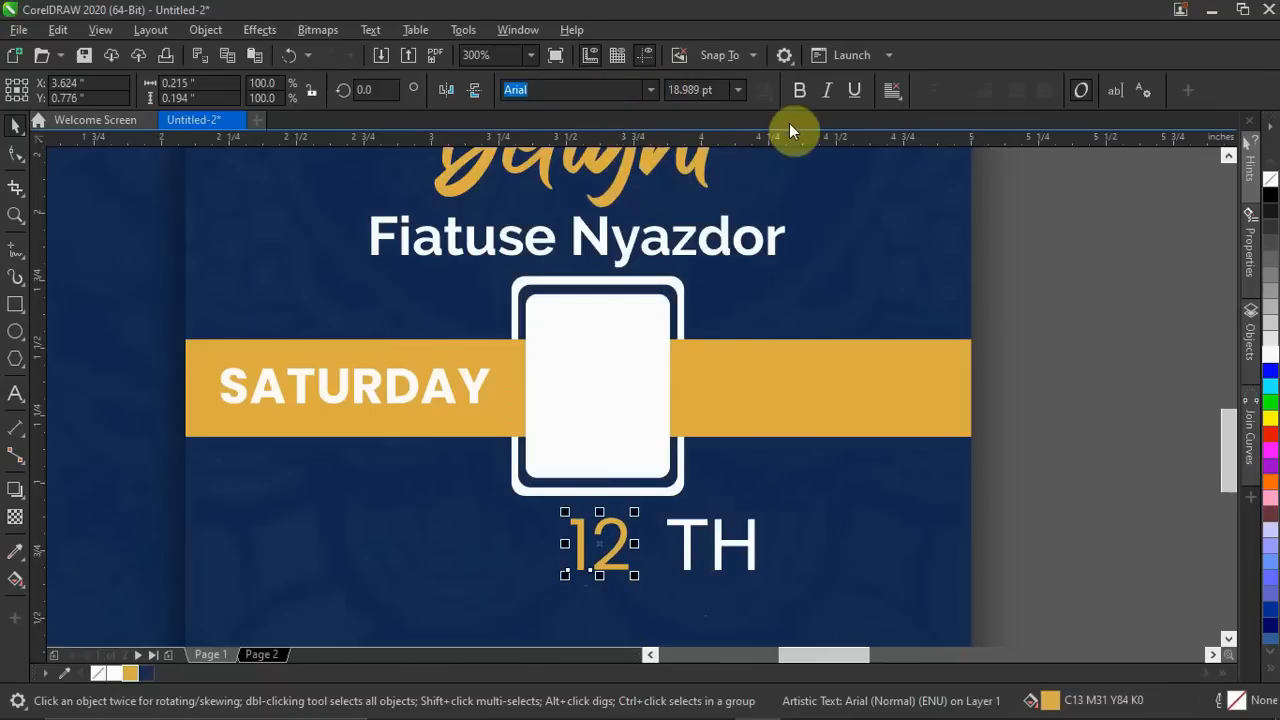
click(801, 90)
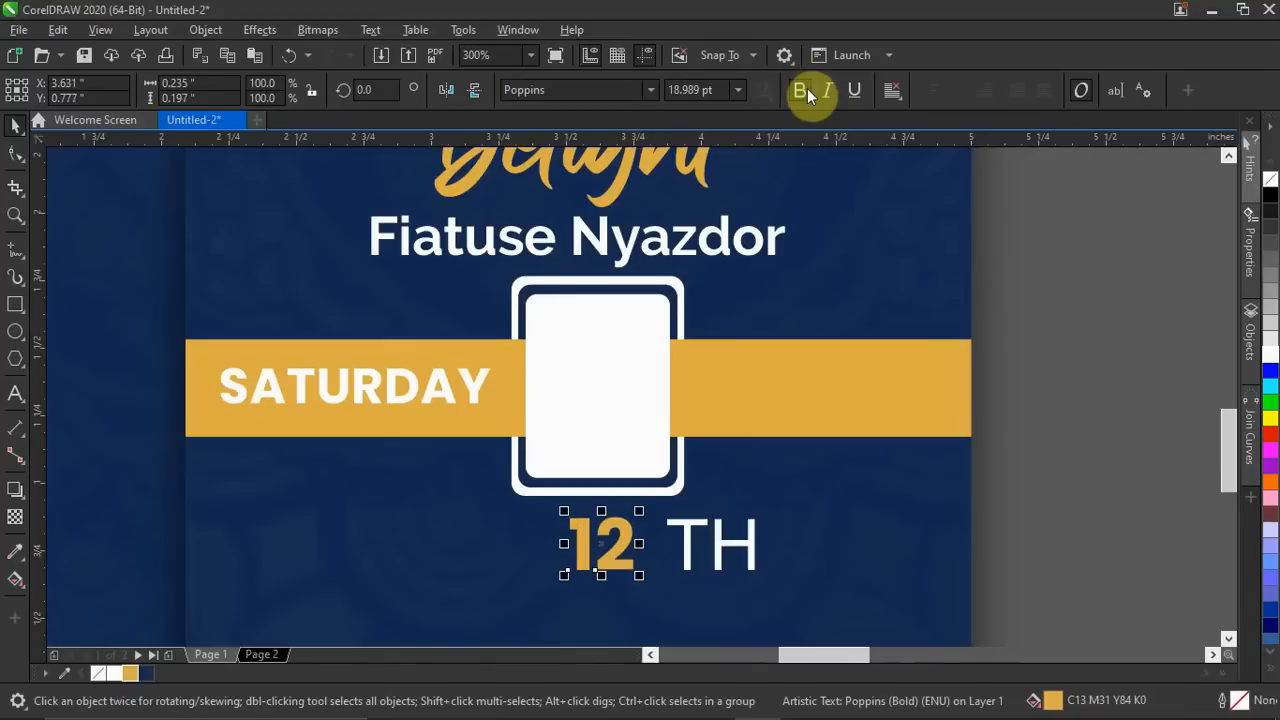
Enlarge the gold 12 to about 31.7 pt and place it inside the white date box.
drag(648, 583, 674, 609)
drag(641, 567, 618, 401)
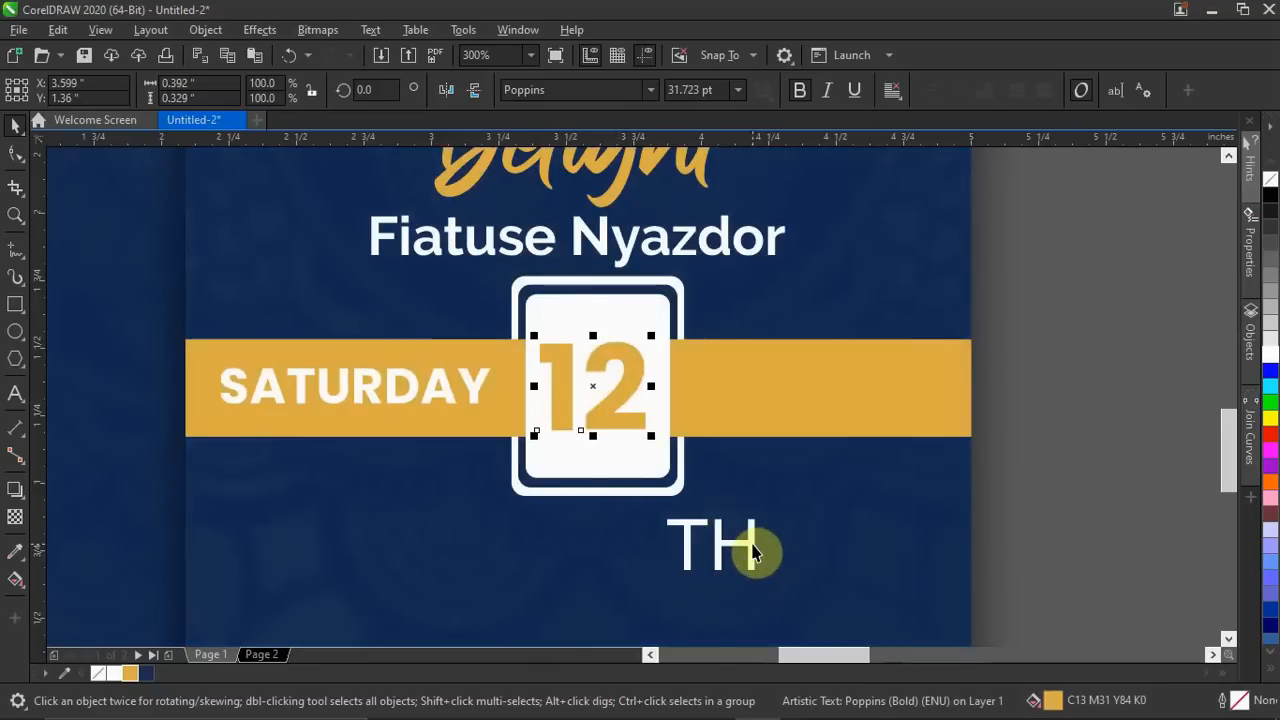
Cut the word MARCH from the event details text and paste it as separate text just above the gold band.
scroll(755, 550, down, 2)
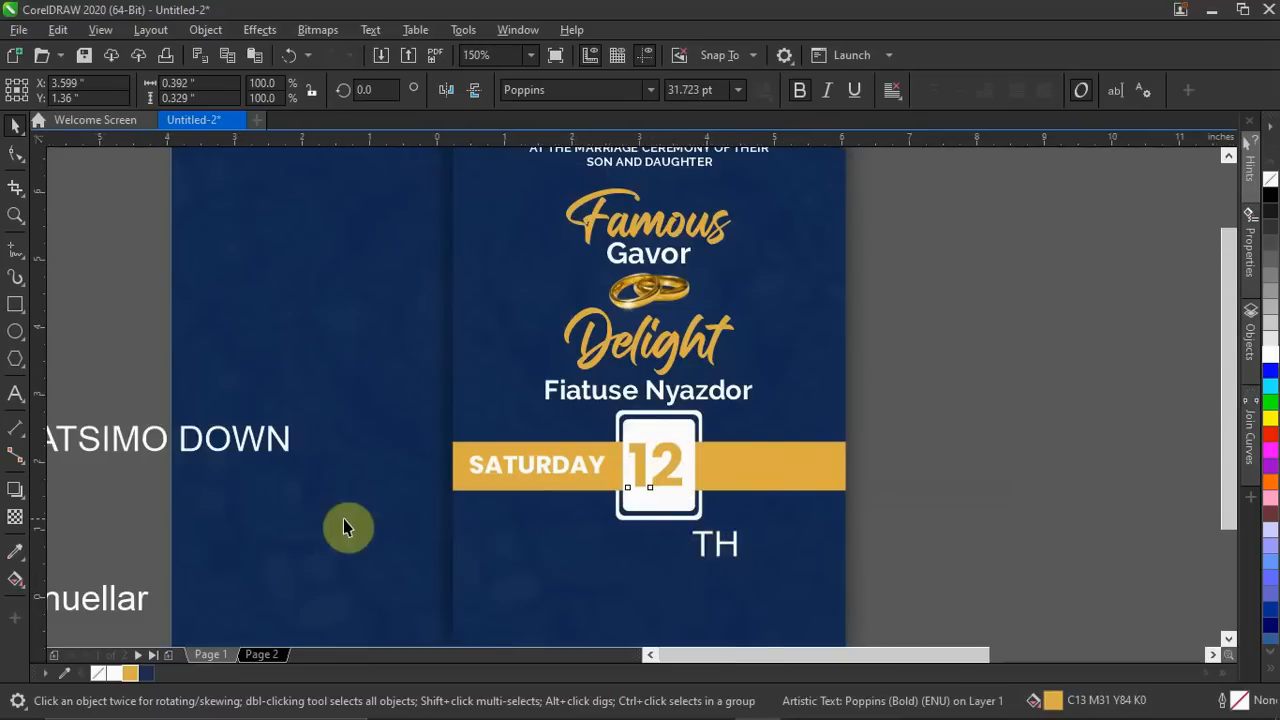
scroll(343, 525, down, 2)
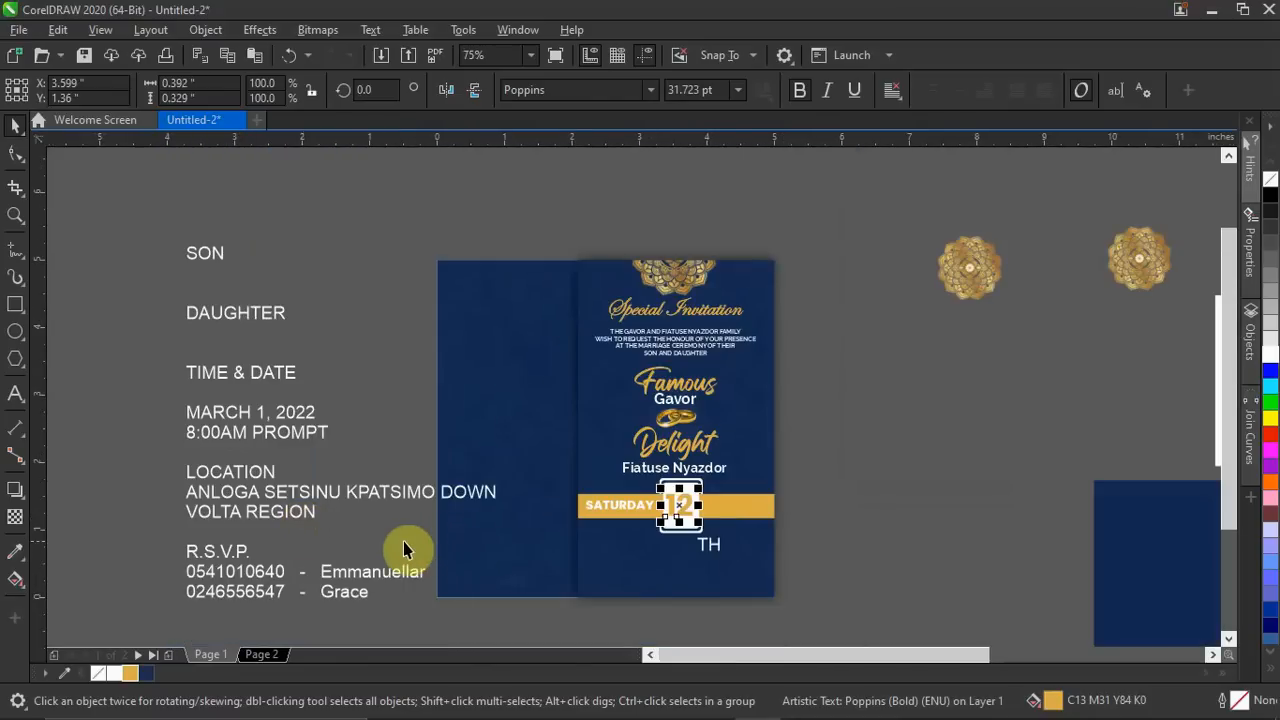
scroll(245, 420, up, 2)
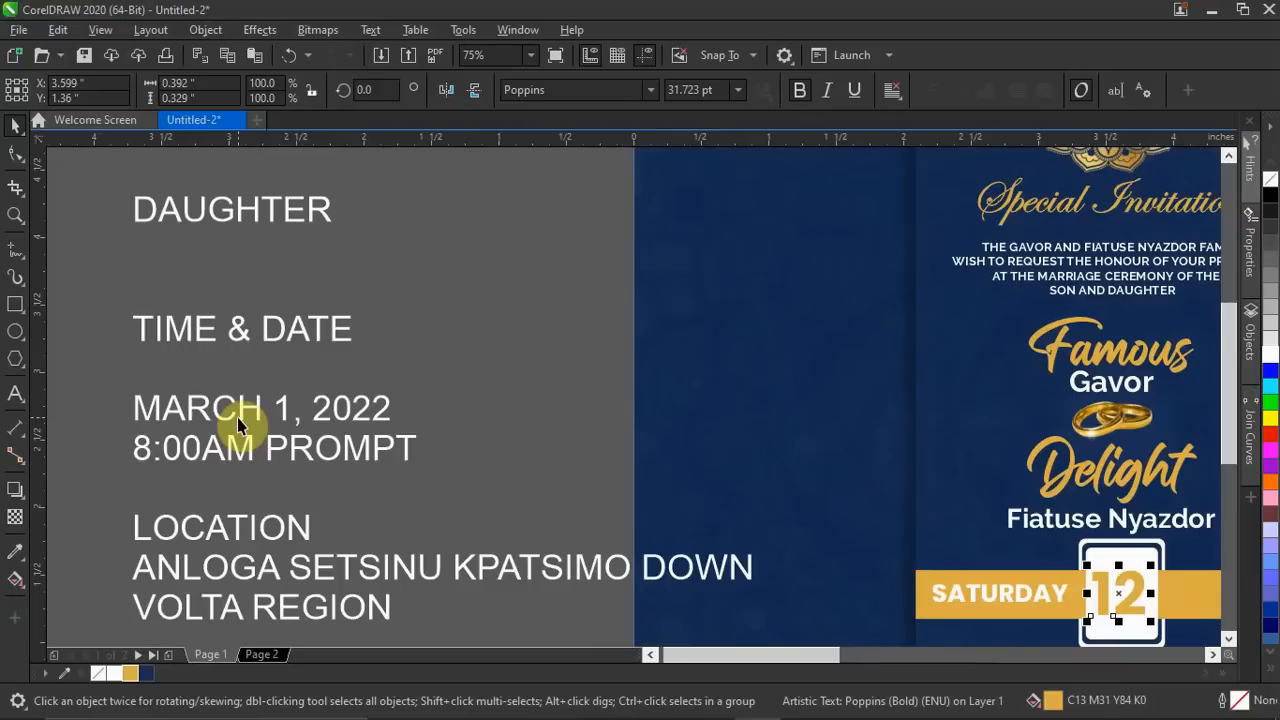
double_click(257, 422)
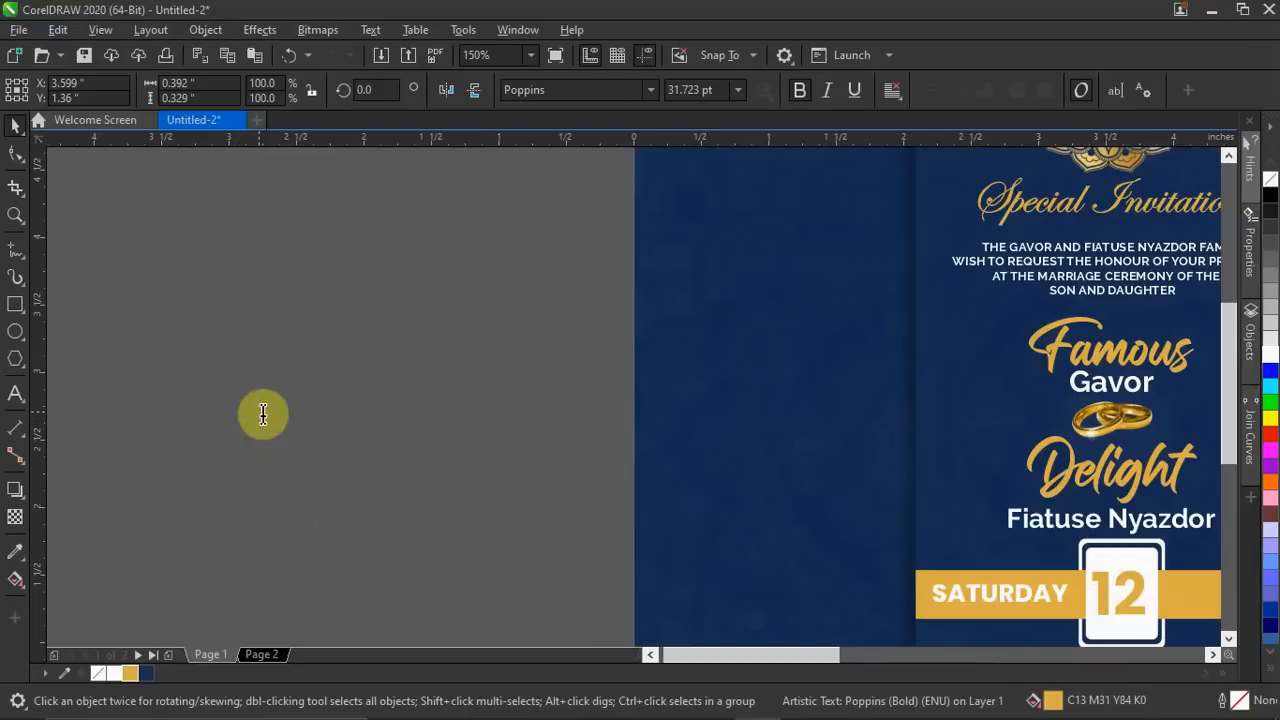
drag(264, 413, 134, 410)
key(ctrl+c)
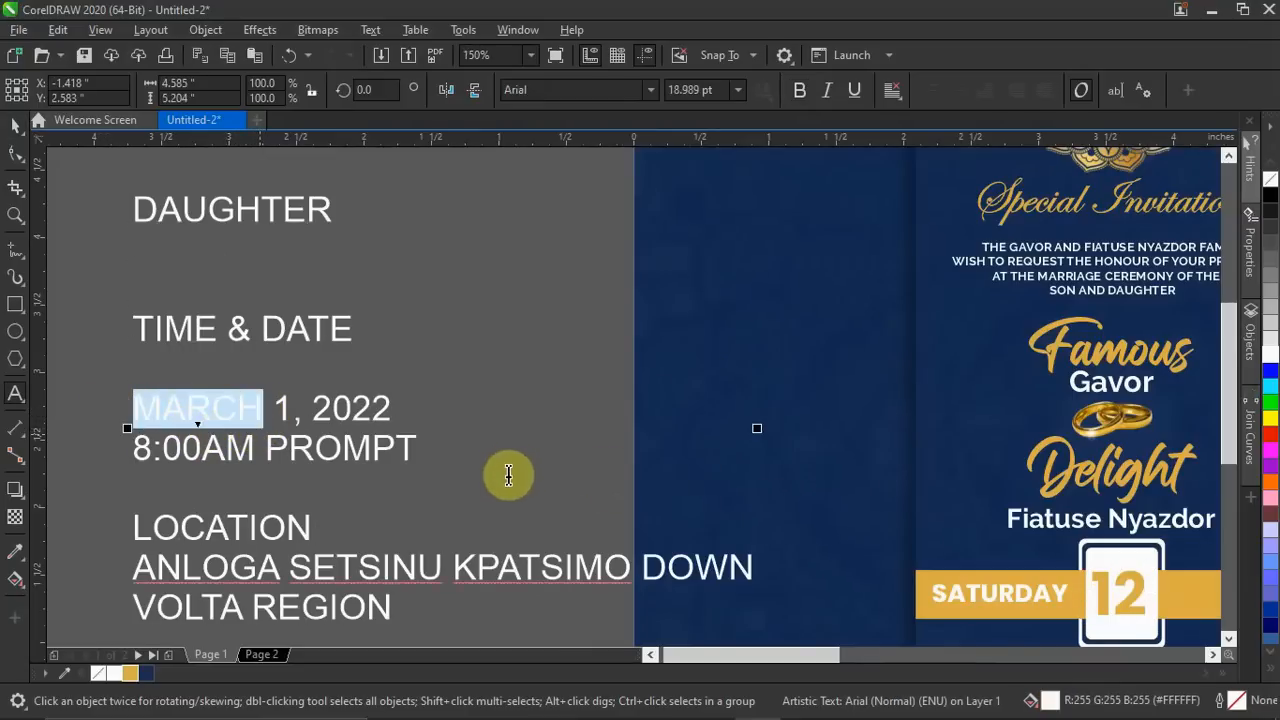
key(Delete)
scroll(1014, 563, down, 2)
scroll(802, 540, down, 2)
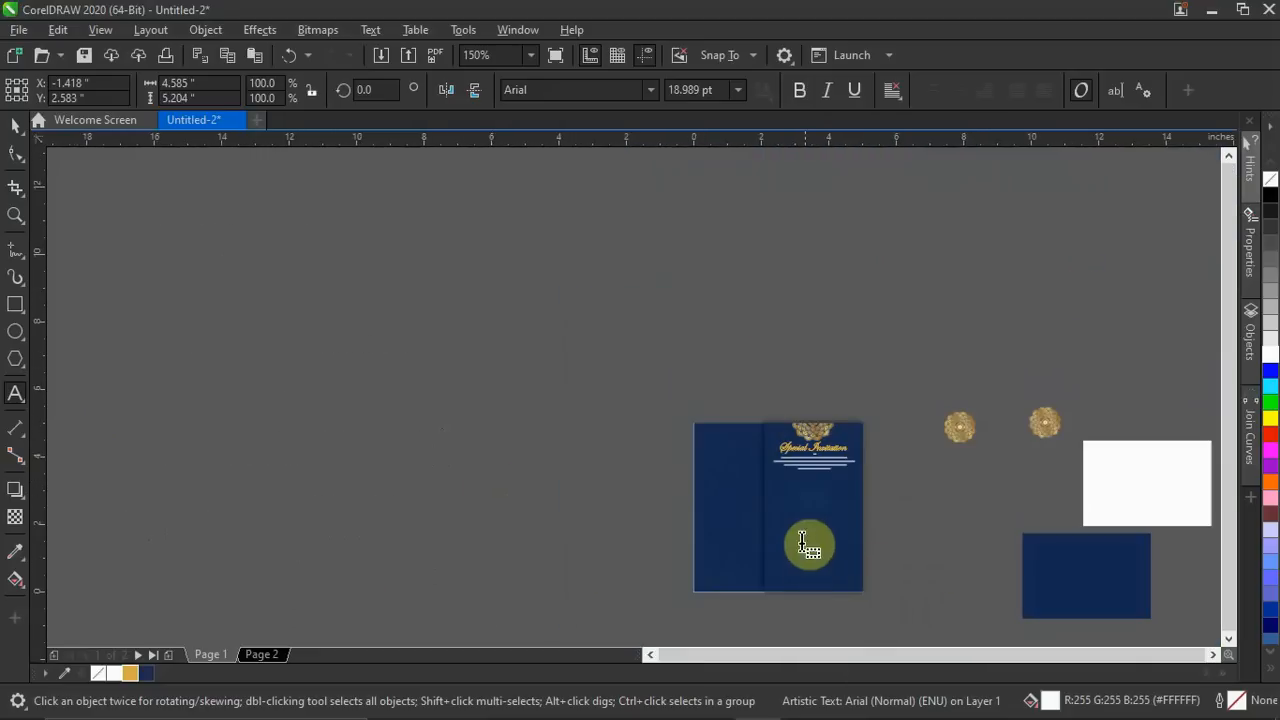
scroll(802, 540, up, 2)
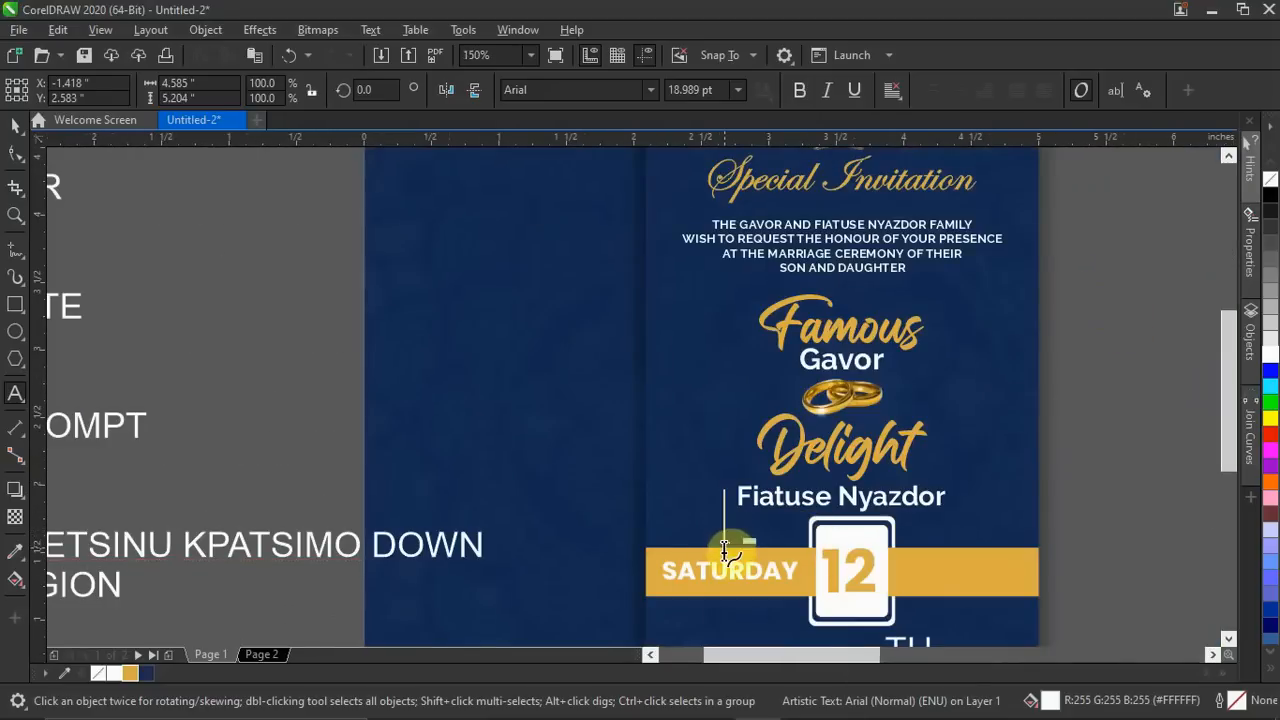
click(724, 538)
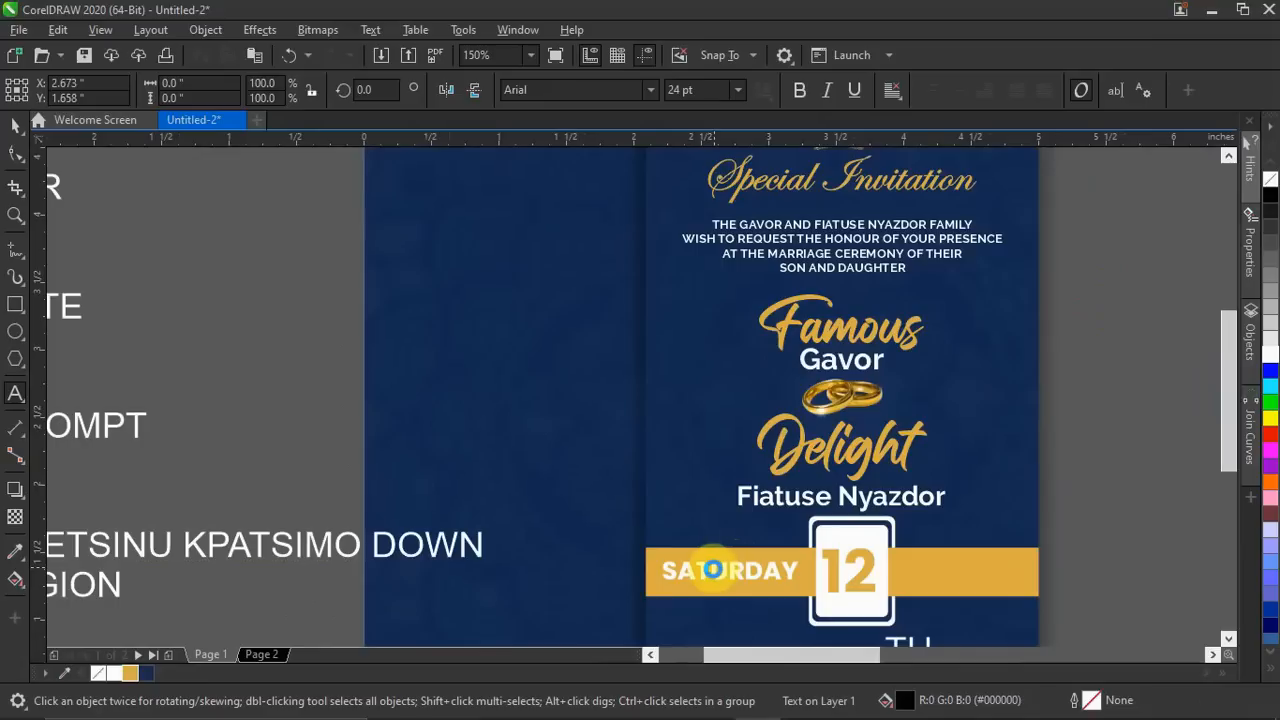
key(ctrl+v)
Try to apply bold Poppins to MARCH while its text is still being edited.
click(652, 88)
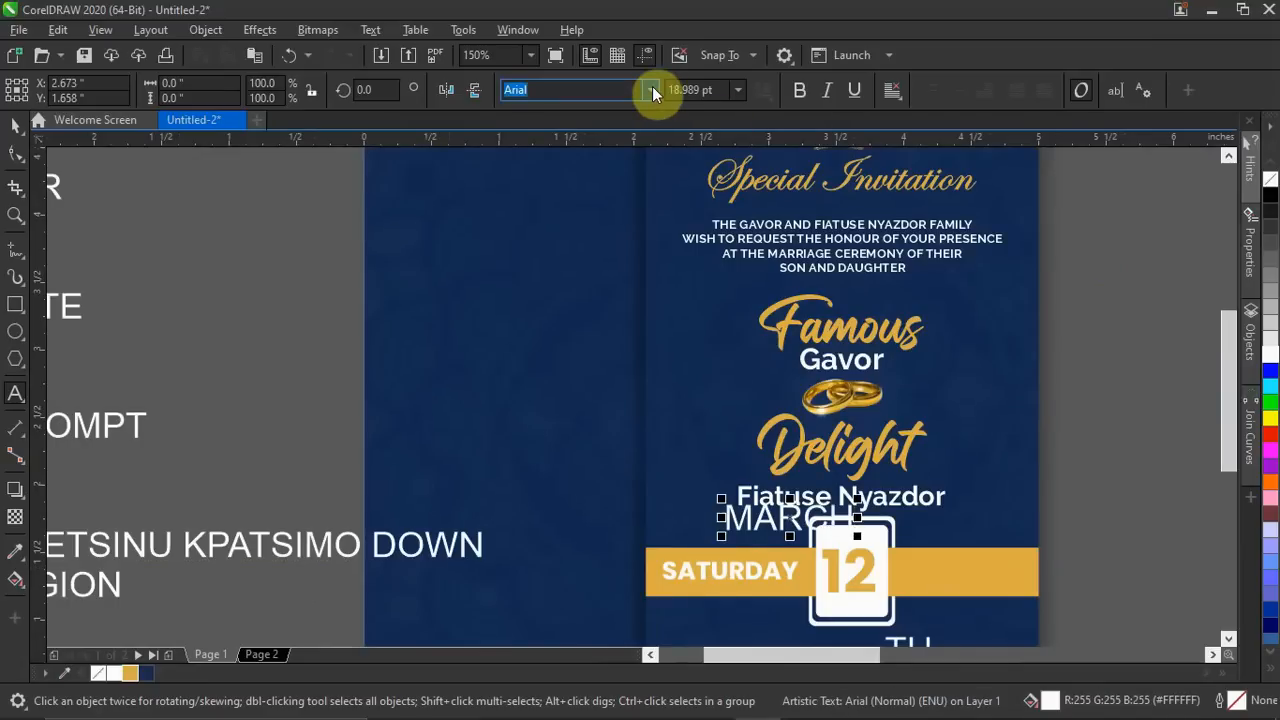
click(617, 144)
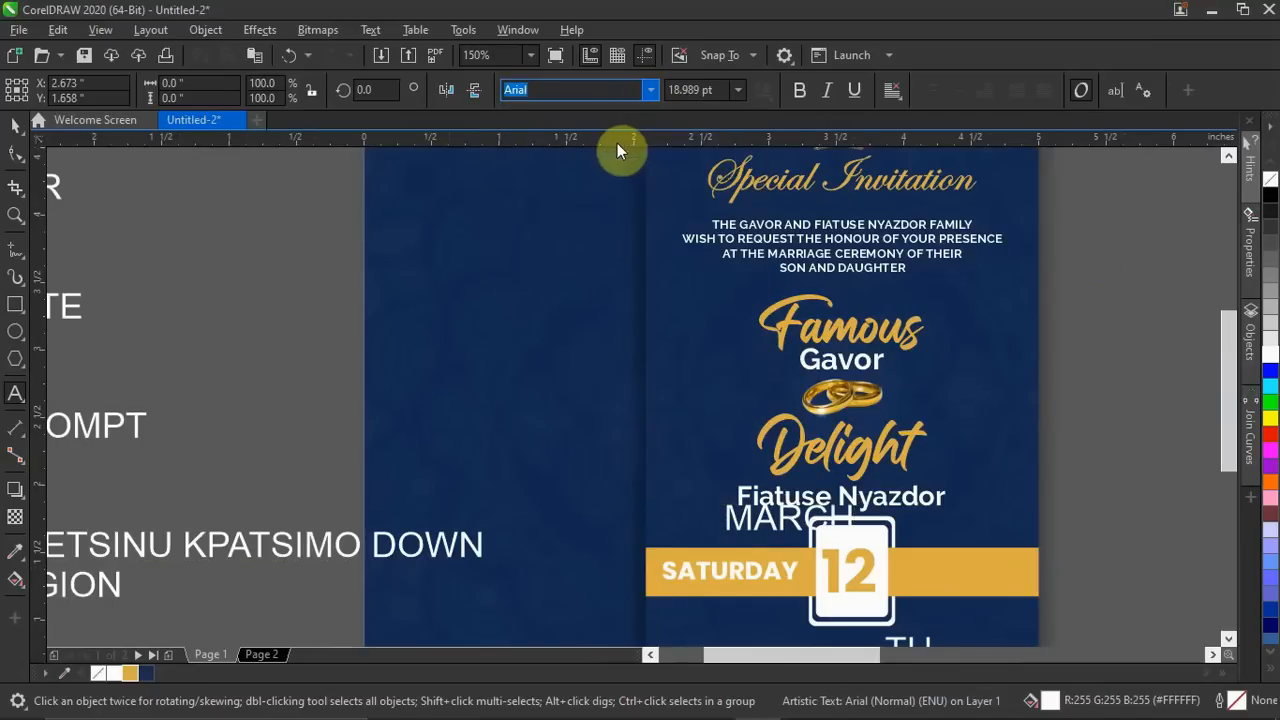
click(800, 90)
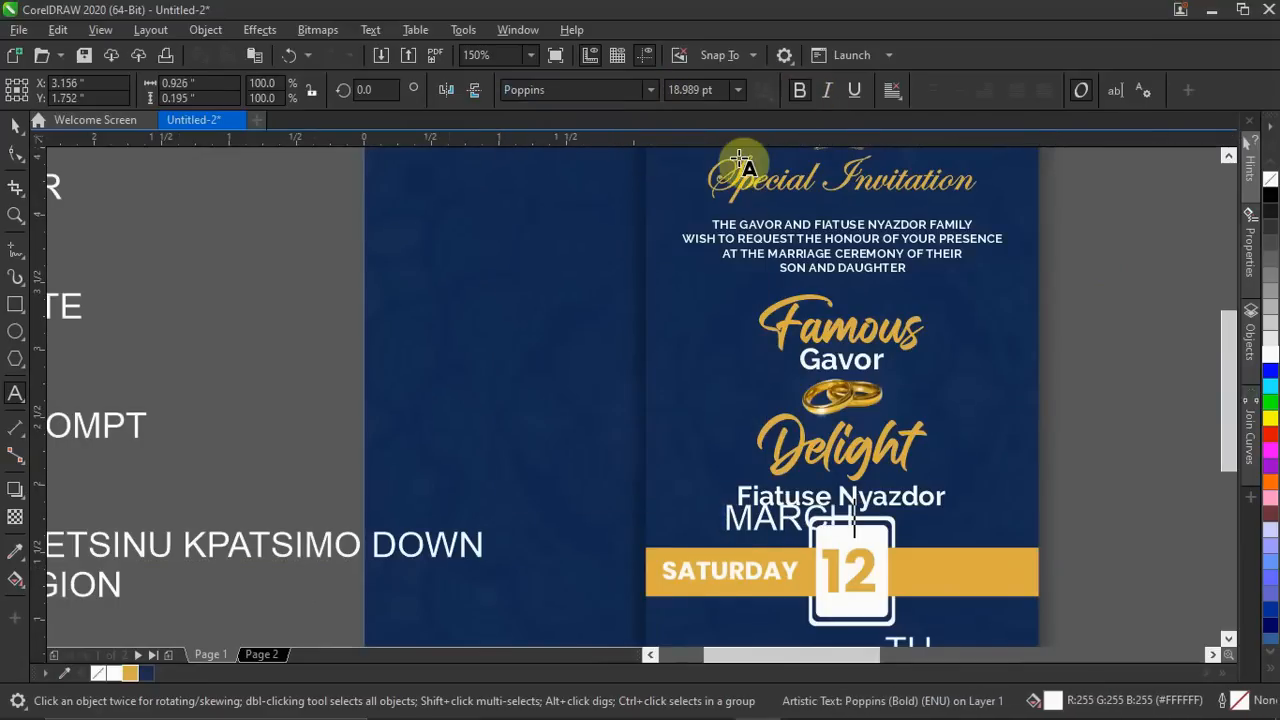
Select MARCH as a text object, set its font to Poppins and make it bold.
click(15, 125)
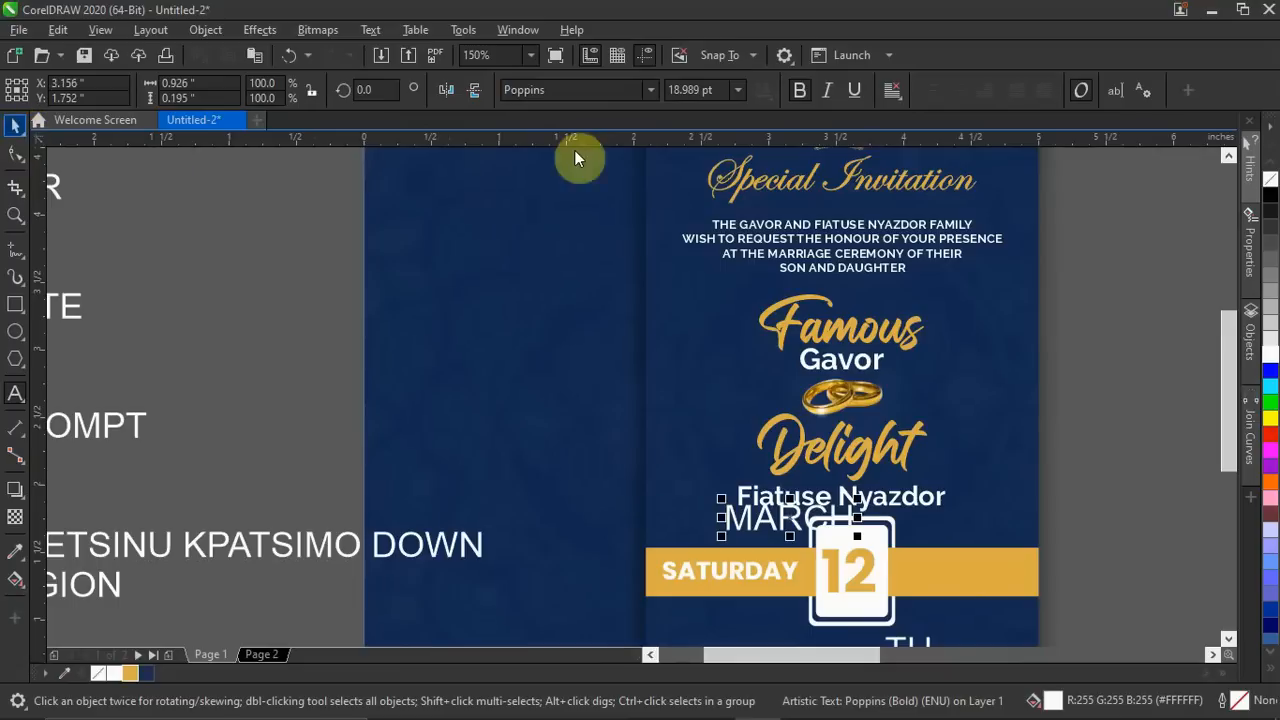
click(649, 89)
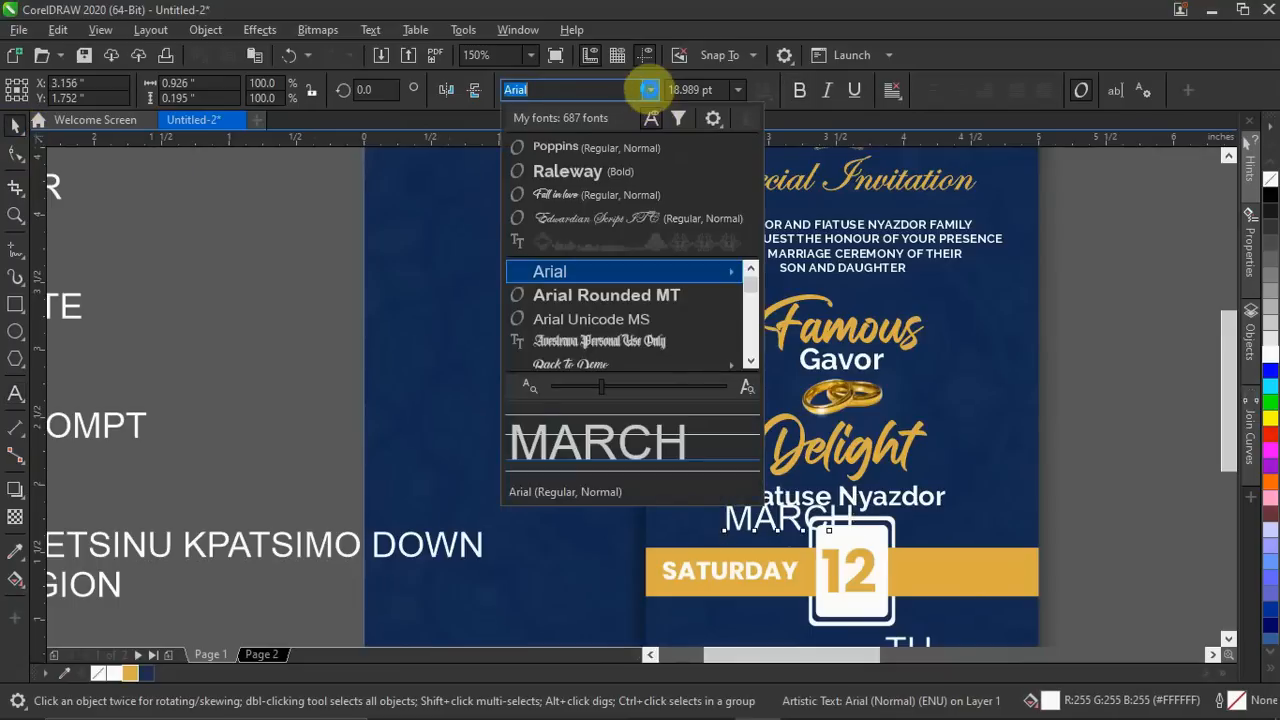
click(593, 147)
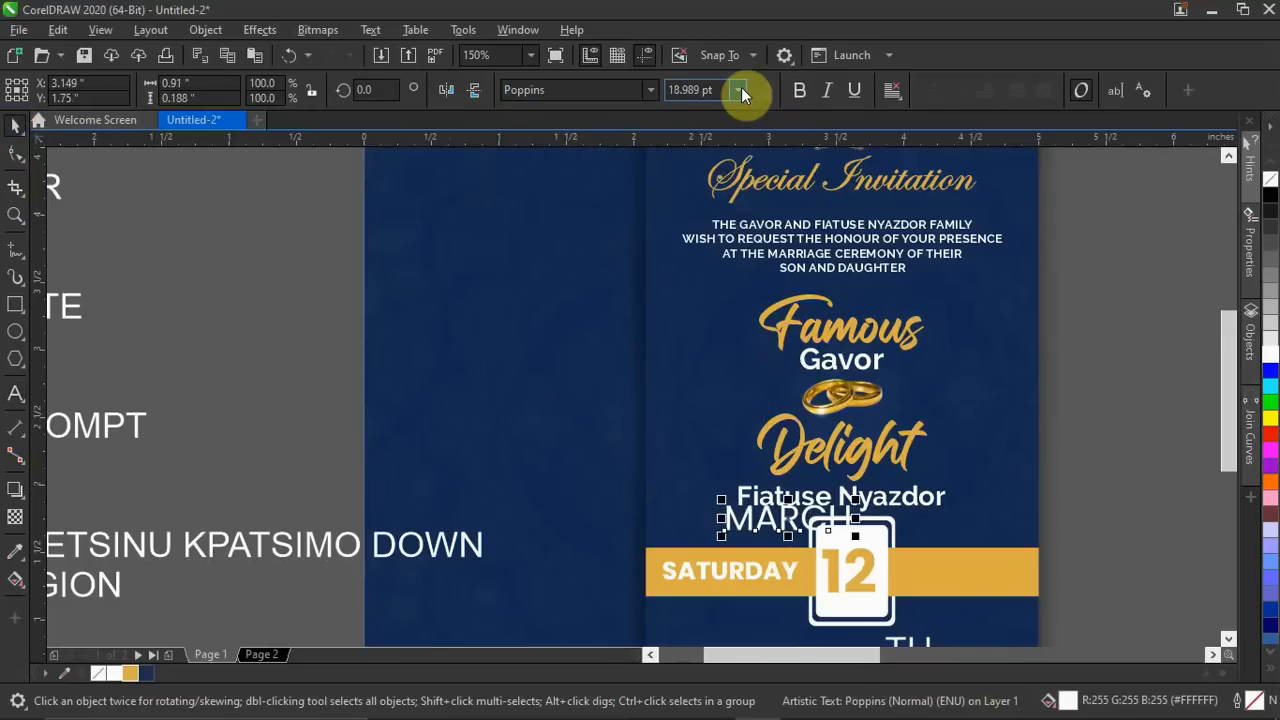
click(801, 91)
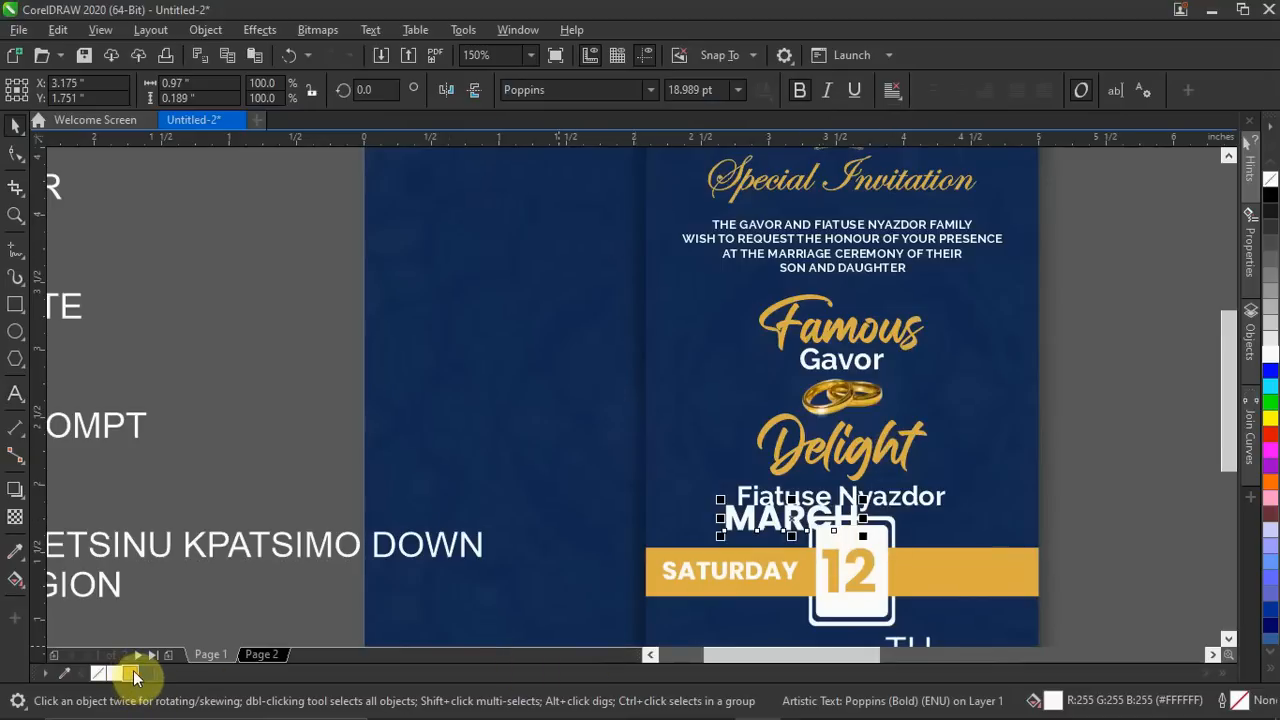
Color MARCH gold and scale it down to fit inside the white date box above the 12.
click(131, 673)
drag(731, 503, 855, 566)
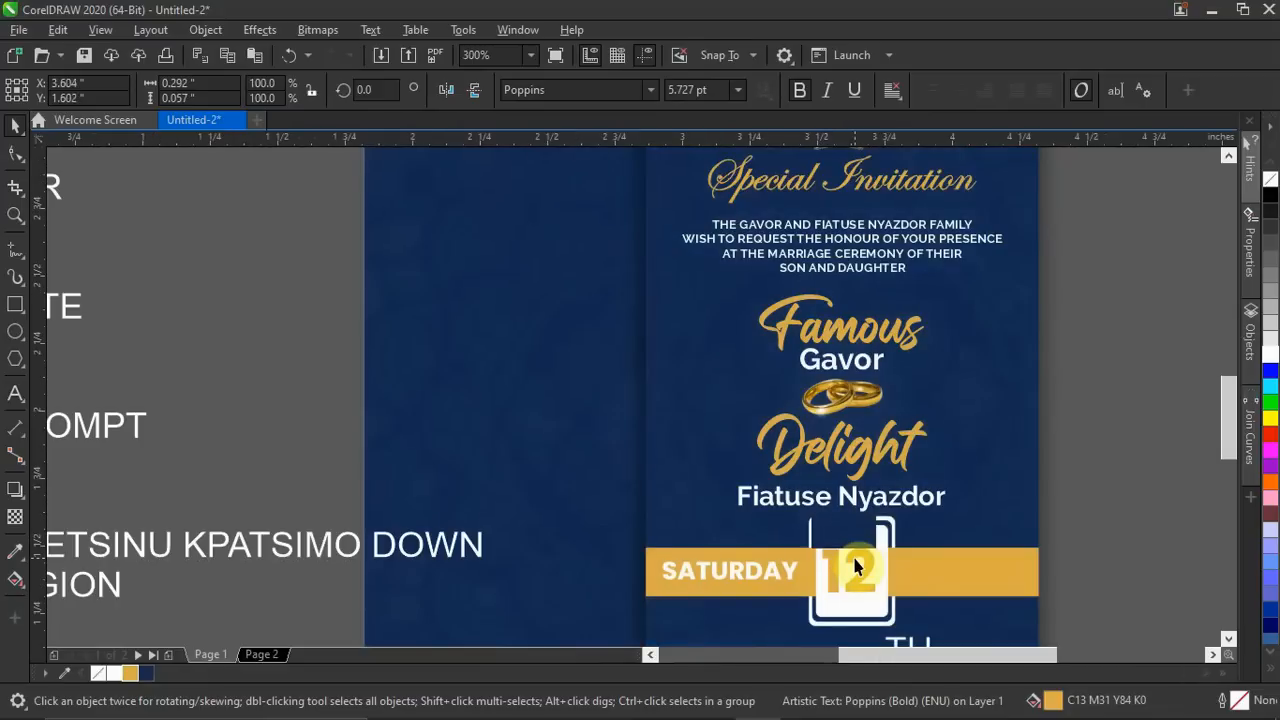
scroll(855, 566, up, 2)
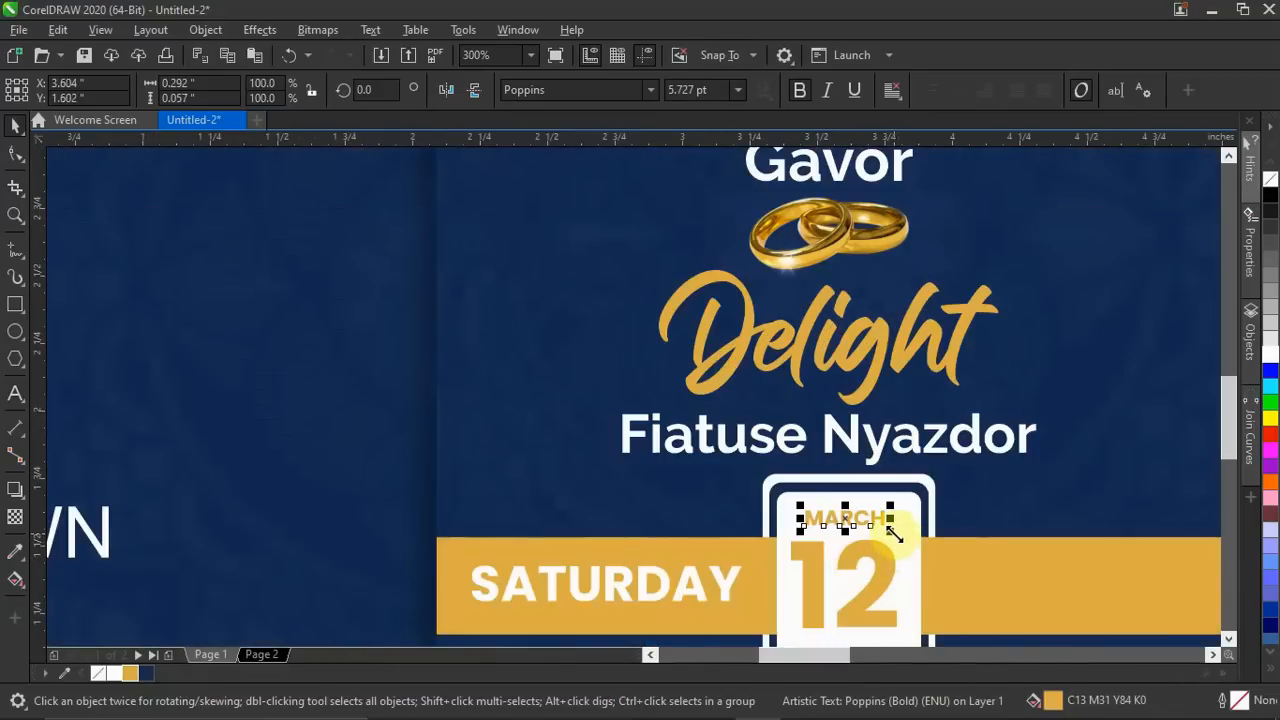
drag(899, 538, 852, 523)
click(878, 584)
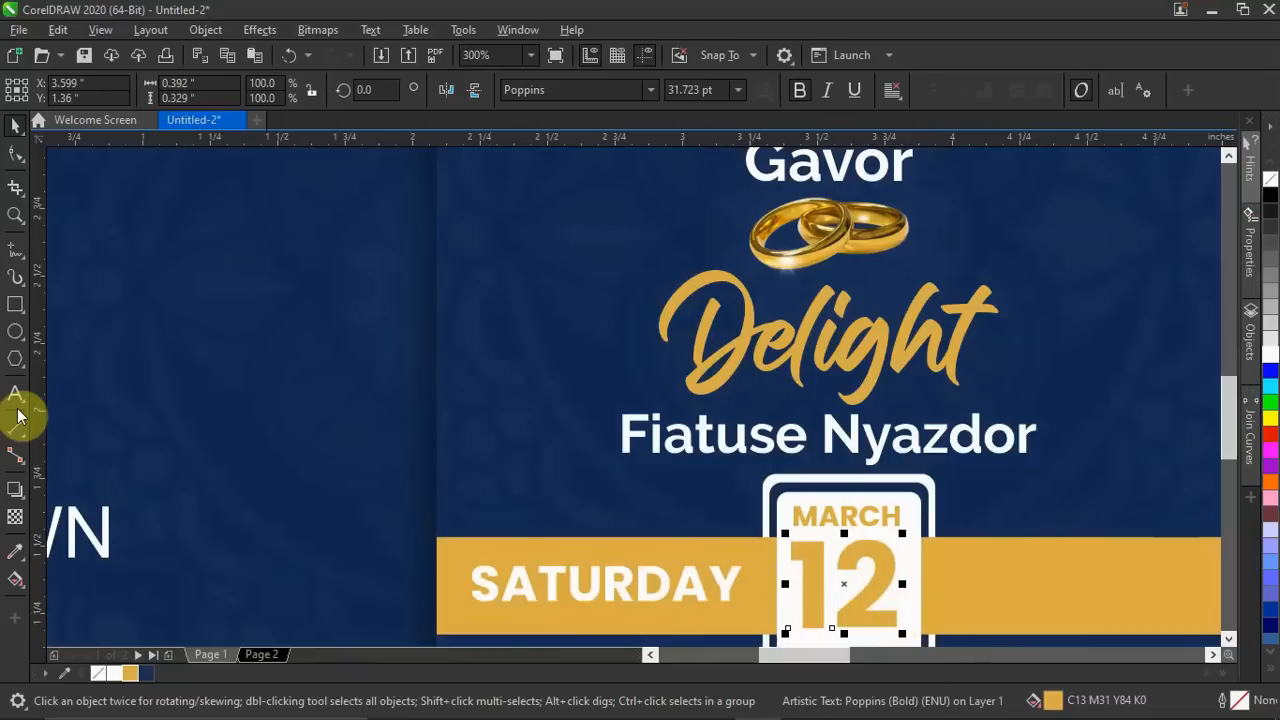
Draw a circle about 0.104 in across, overlapping the upper-right curve of the 2.
click(15, 335)
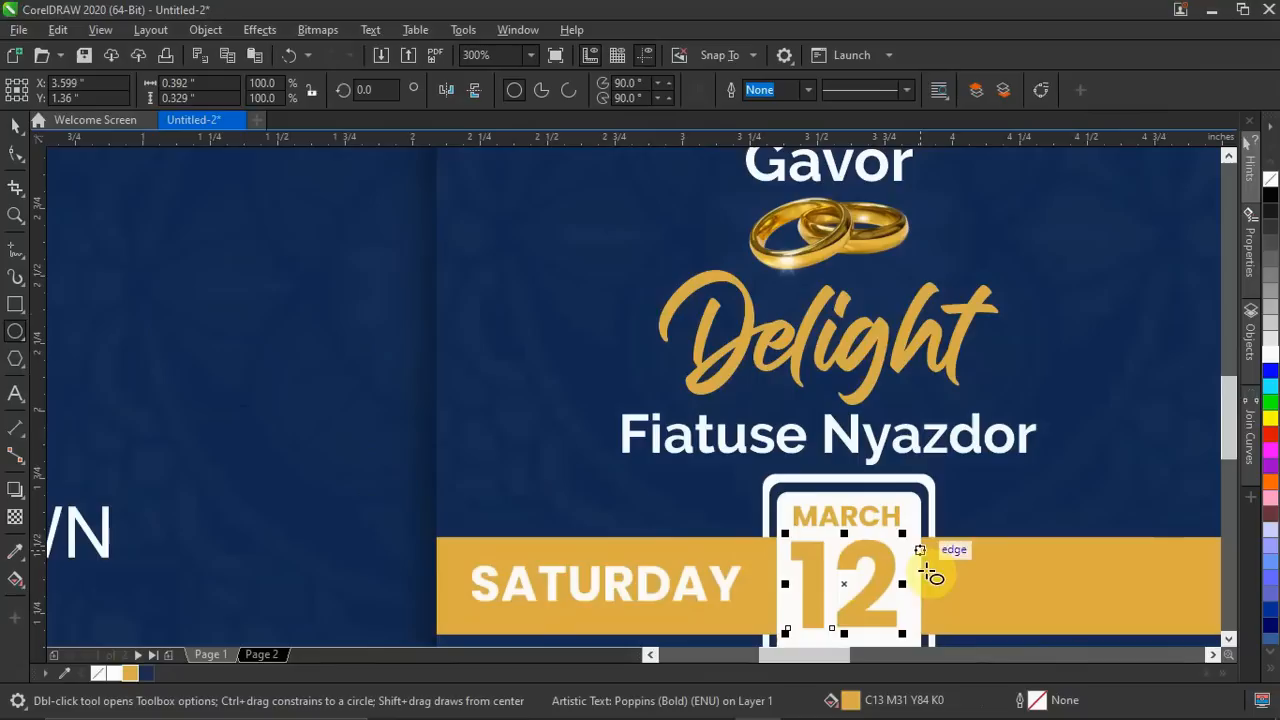
scroll(927, 590, up, 1)
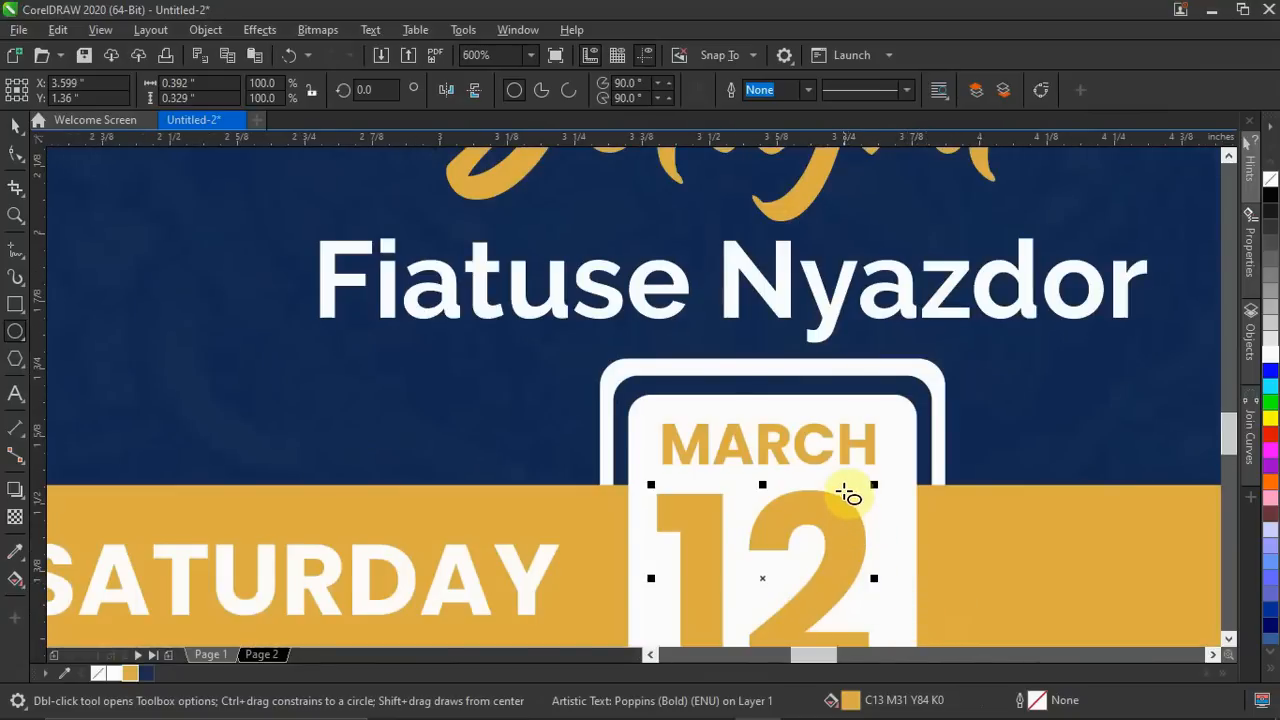
drag(838, 486, 893, 543)
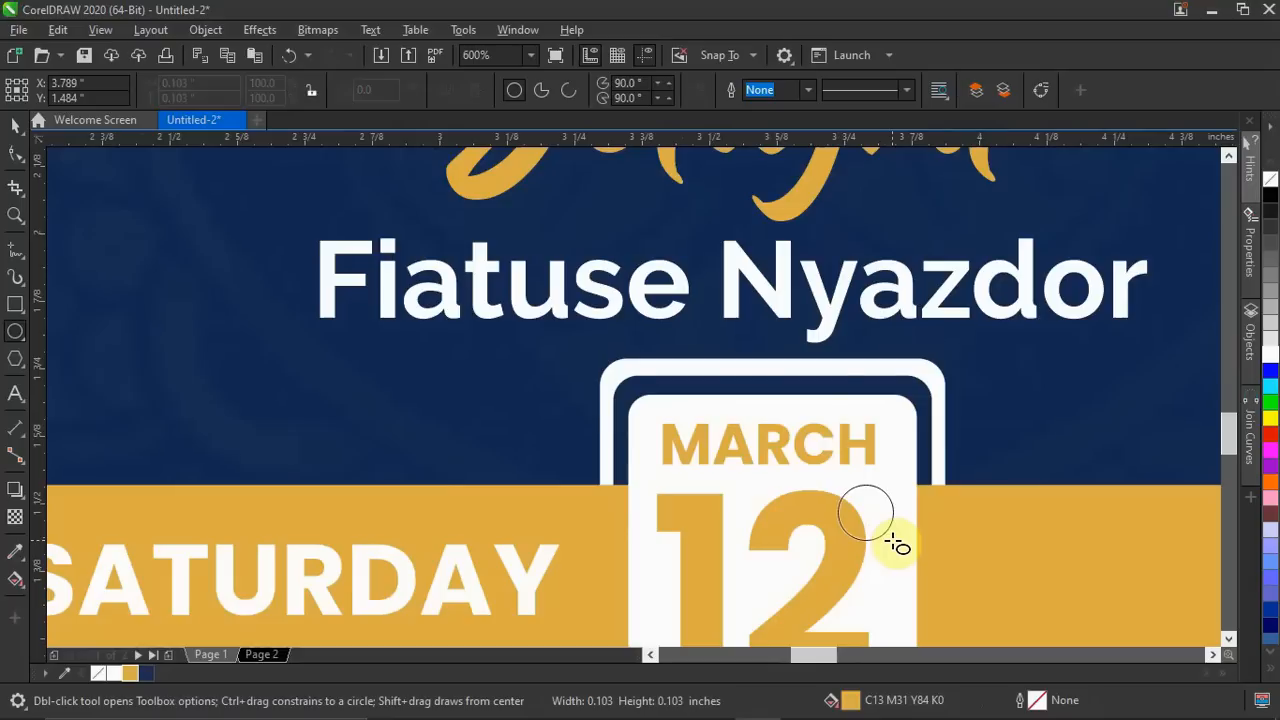
drag(901, 545, 899, 546)
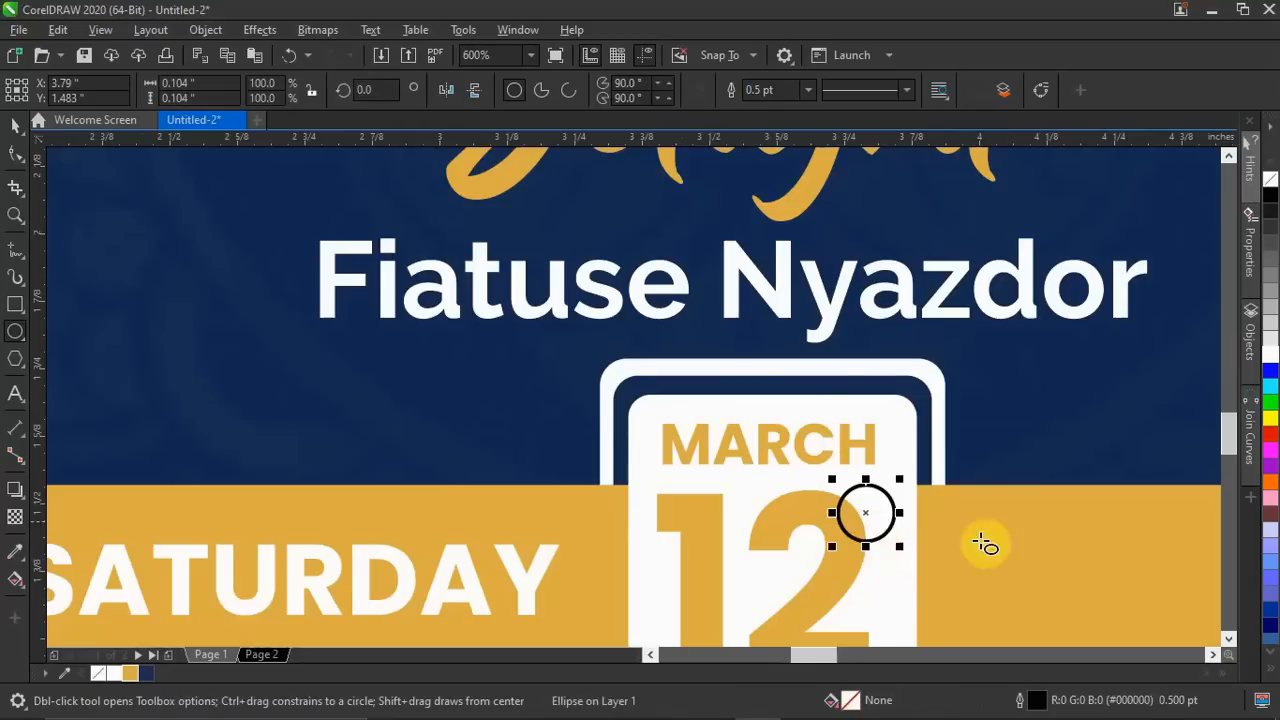
Fill the small circle with the document's gold and remove its outline.
click(14, 126)
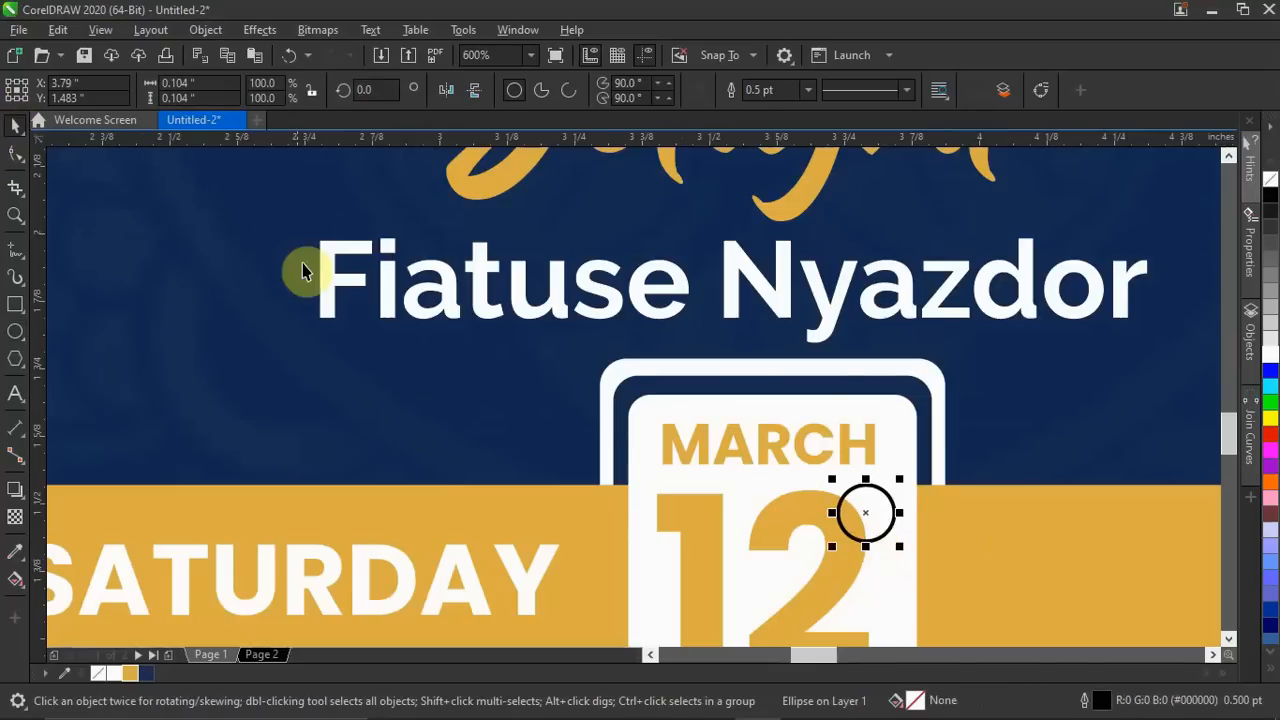
click(130, 676)
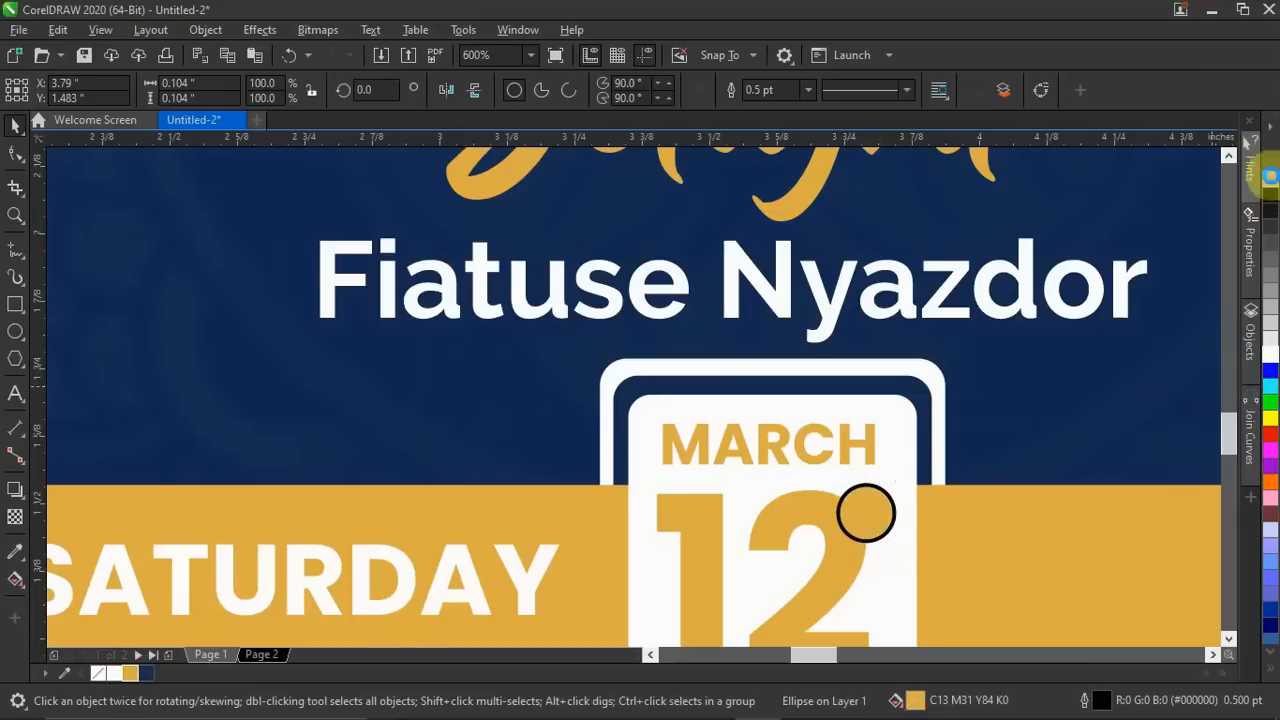
right_click(1272, 180)
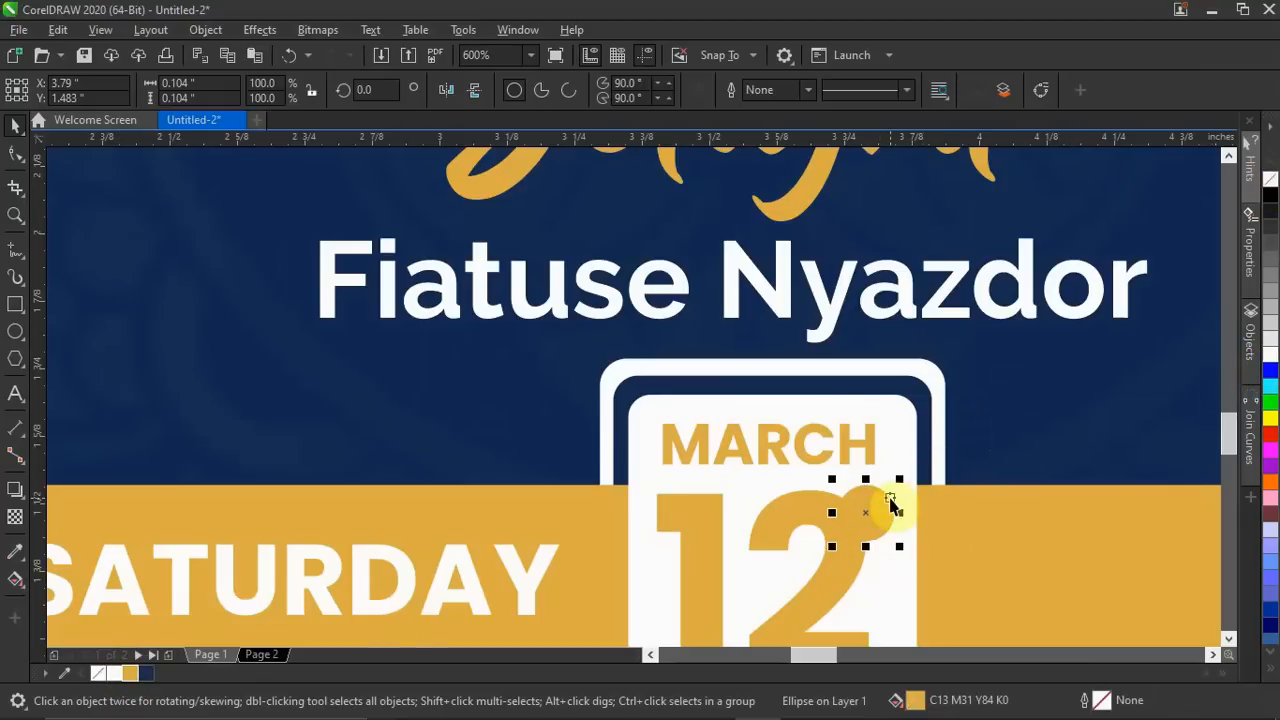
Trim the 12 with the gold circle so the circle cuts a notch in the 2.
click(783, 538)
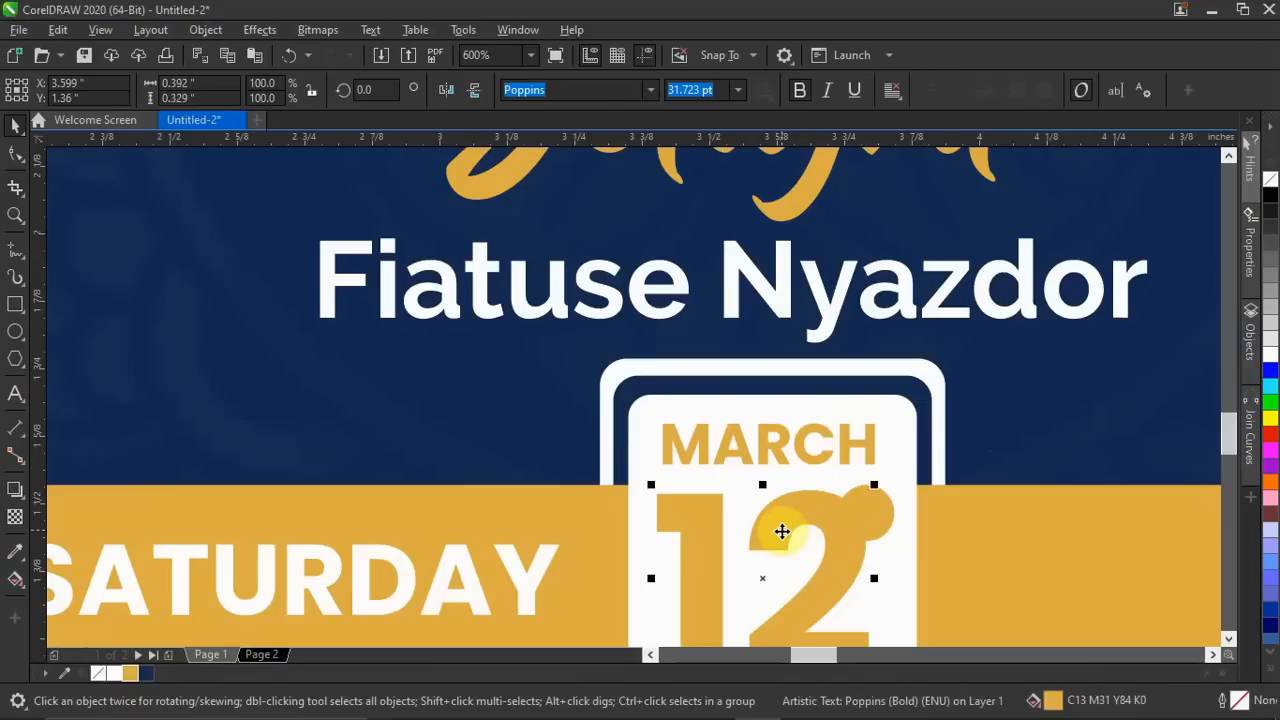
shift+click(885, 517)
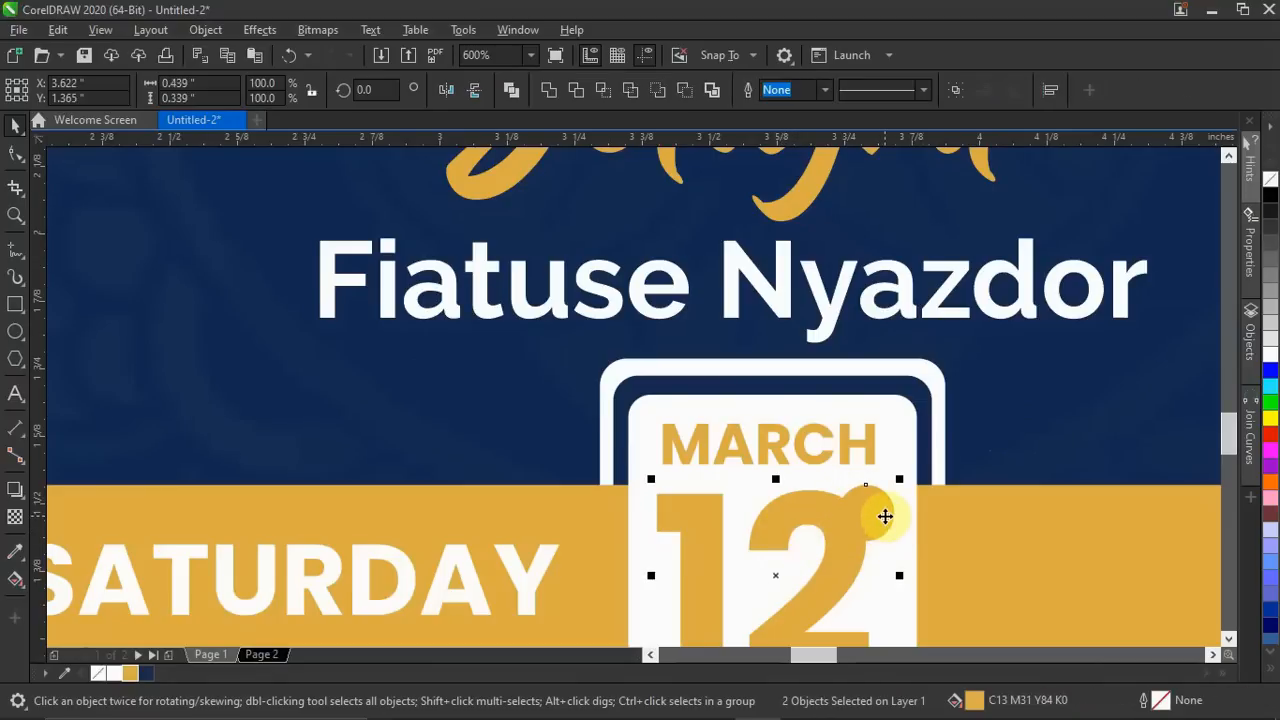
click(1057, 451)
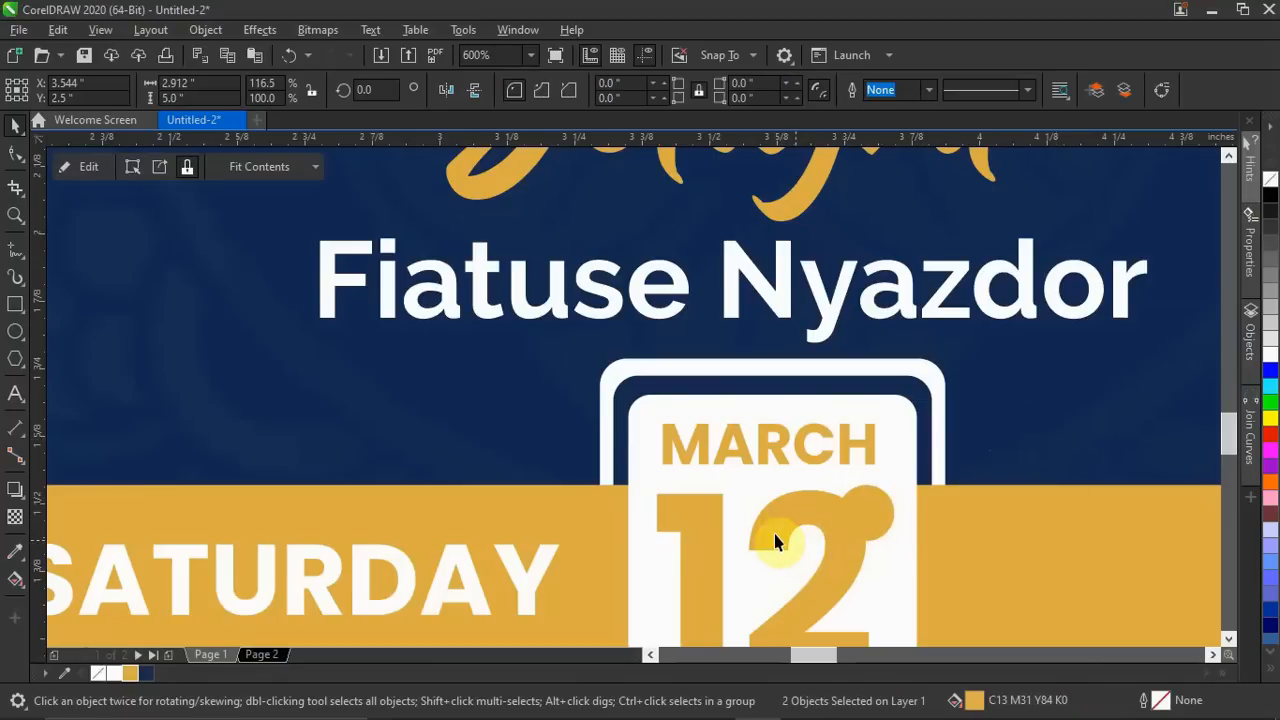
click(878, 512)
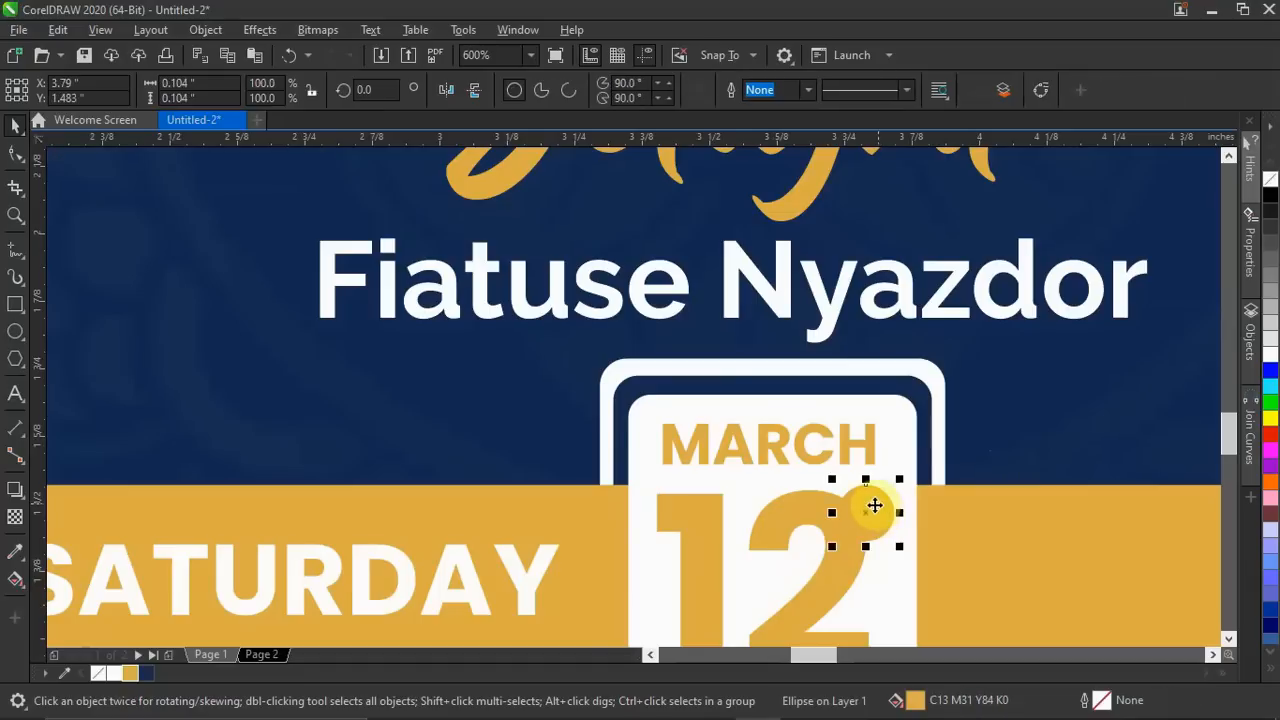
shift+click(737, 526)
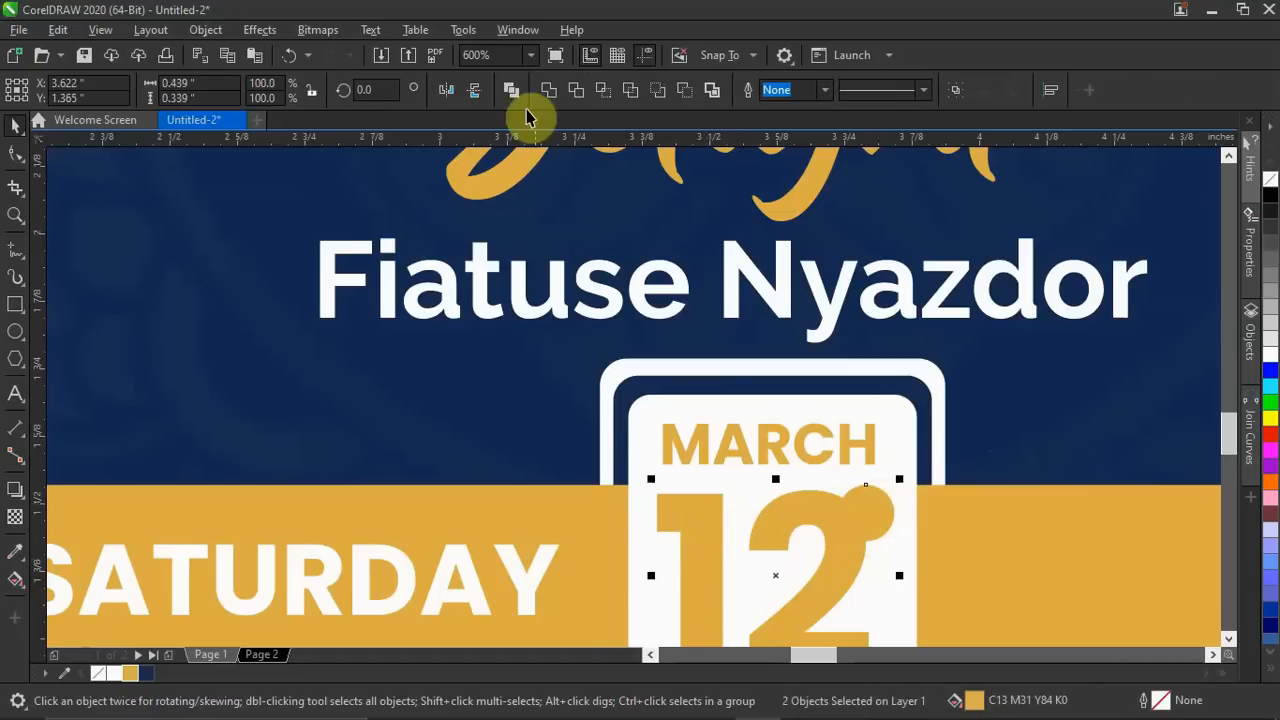
click(577, 93)
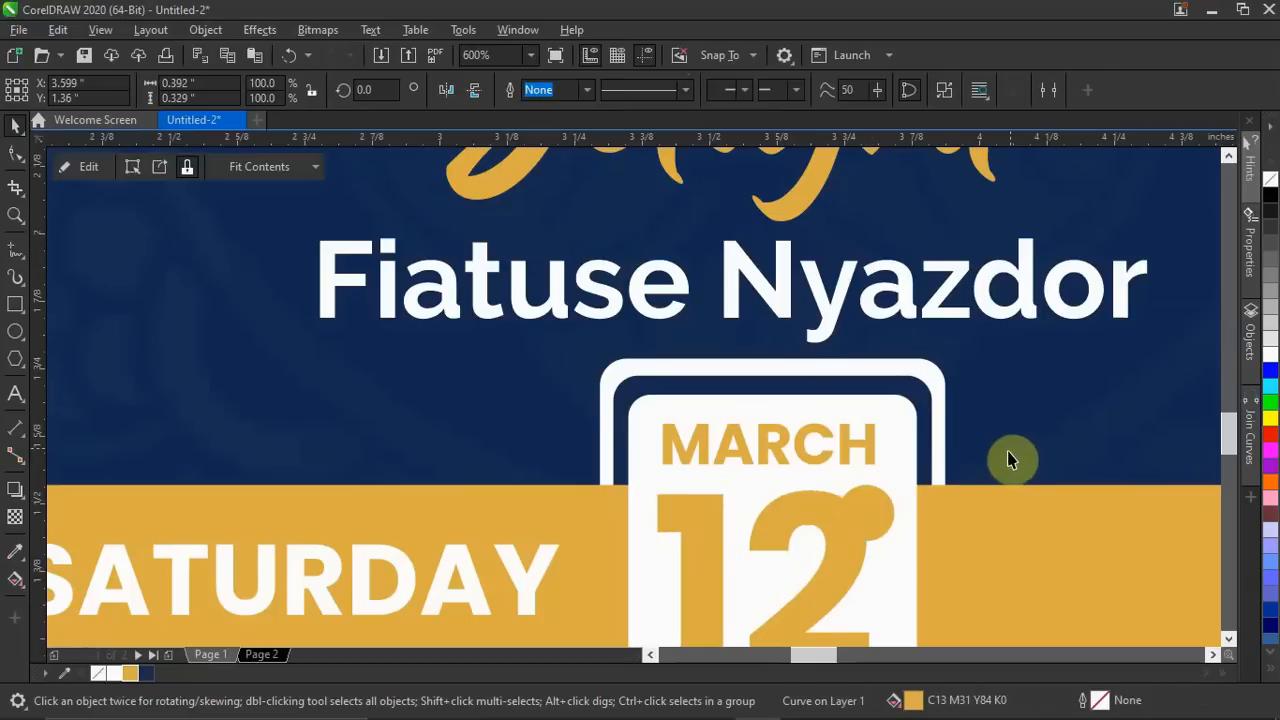
Shift the gold circle slightly up and outward from the 2, to about X 3.797, Y 1.486 in, leaving a thin white gap.
click(871, 531)
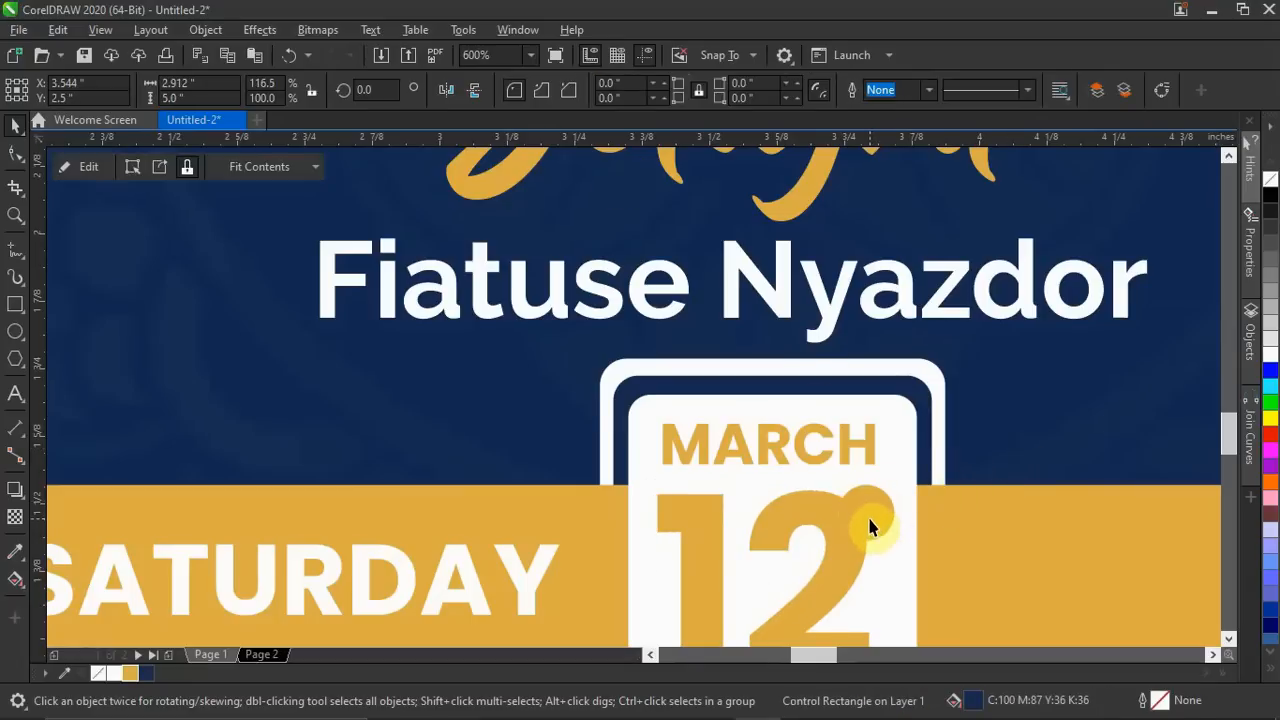
click(867, 520)
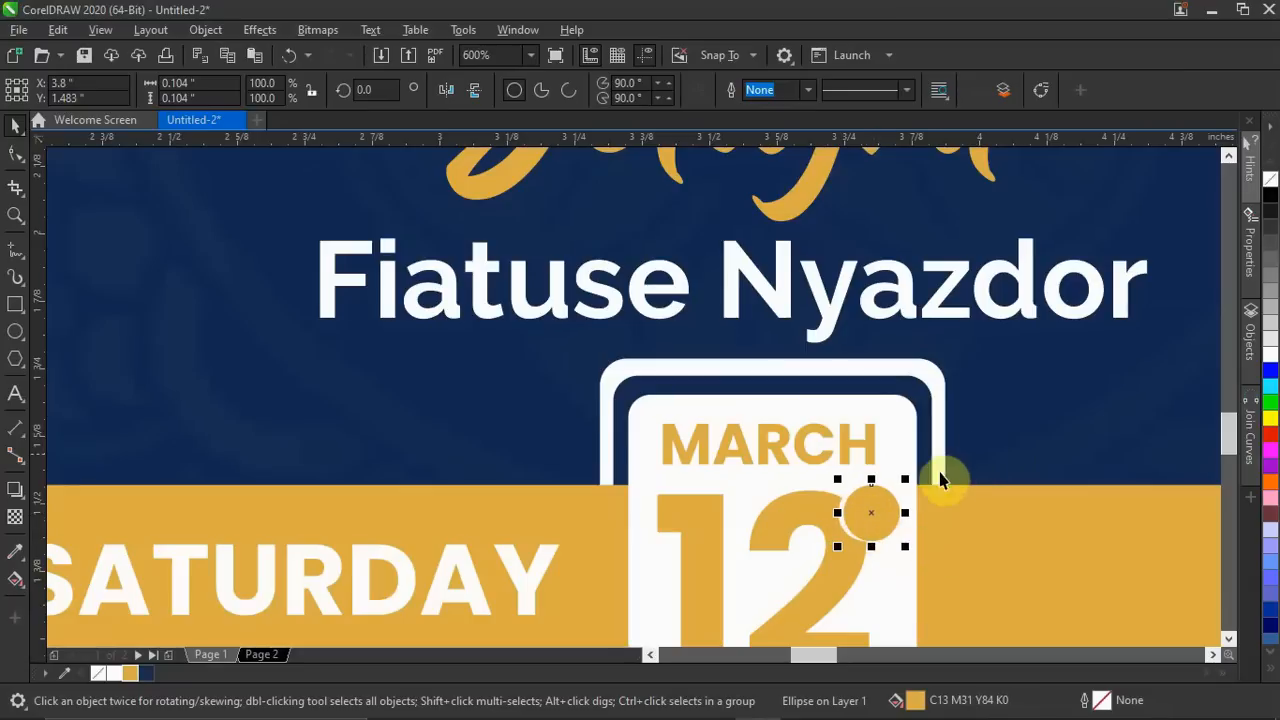
click(973, 458)
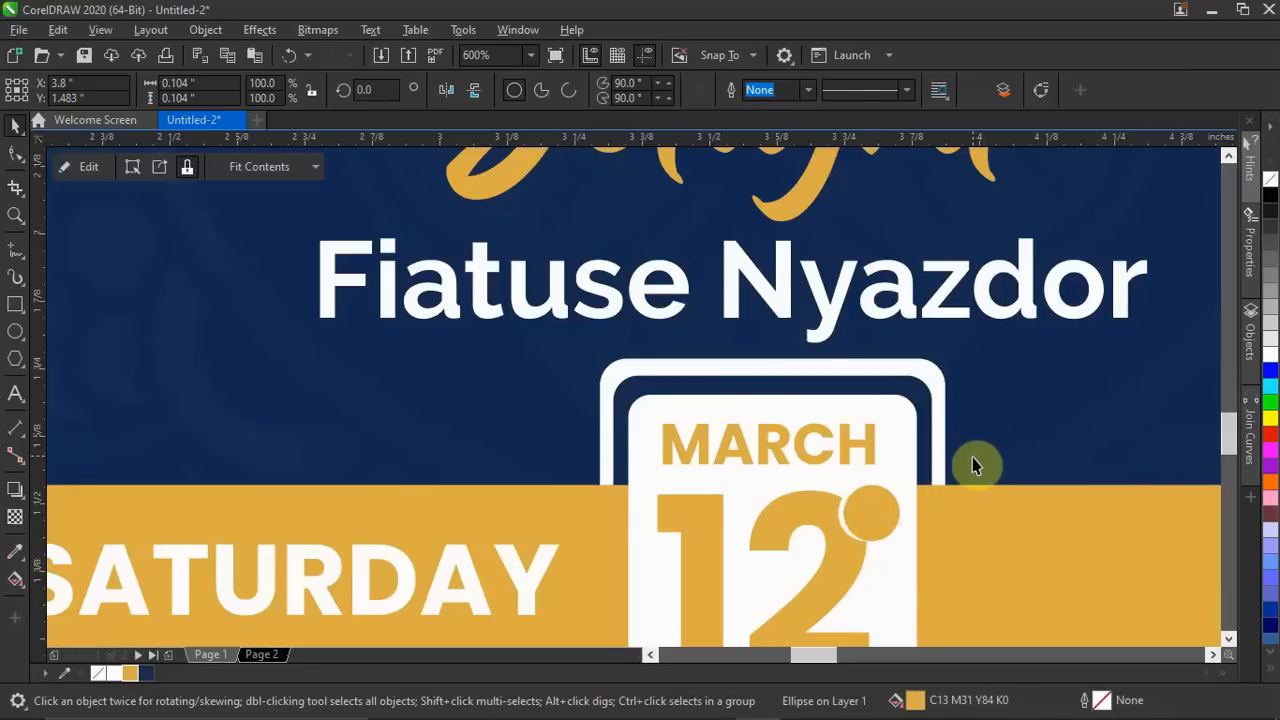
scroll(866, 560, up, 2)
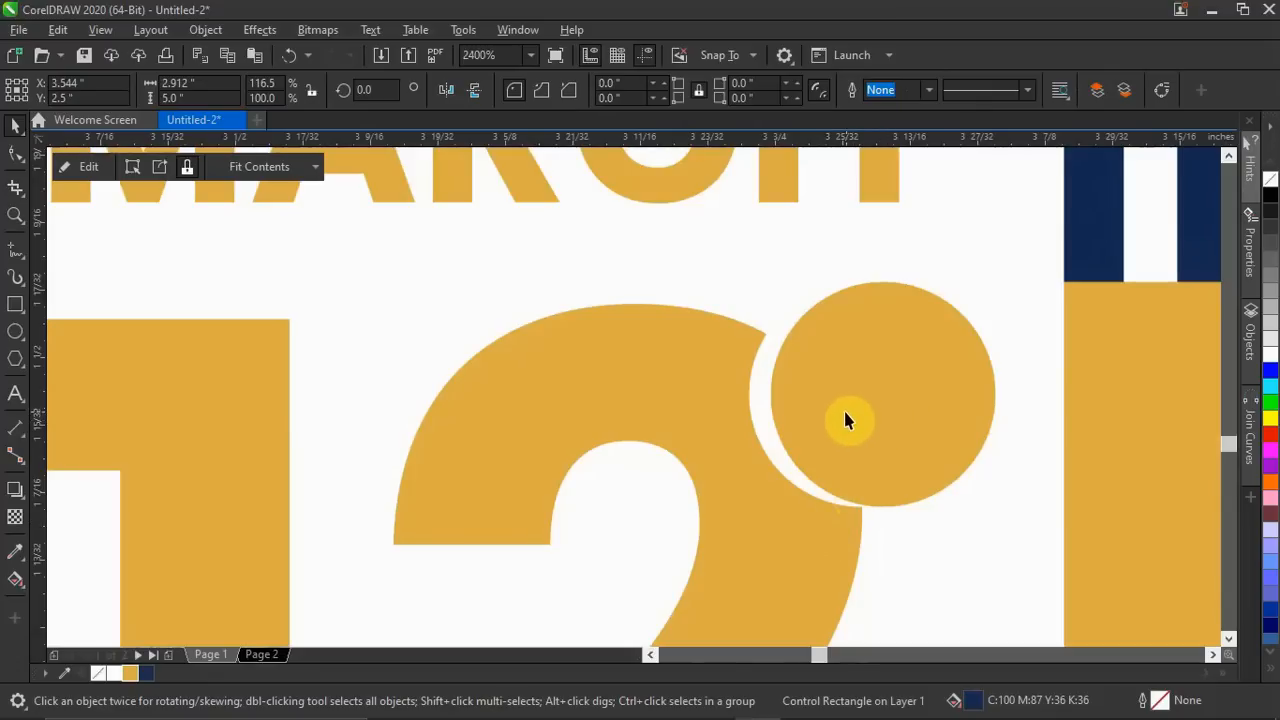
drag(844, 411, 840, 404)
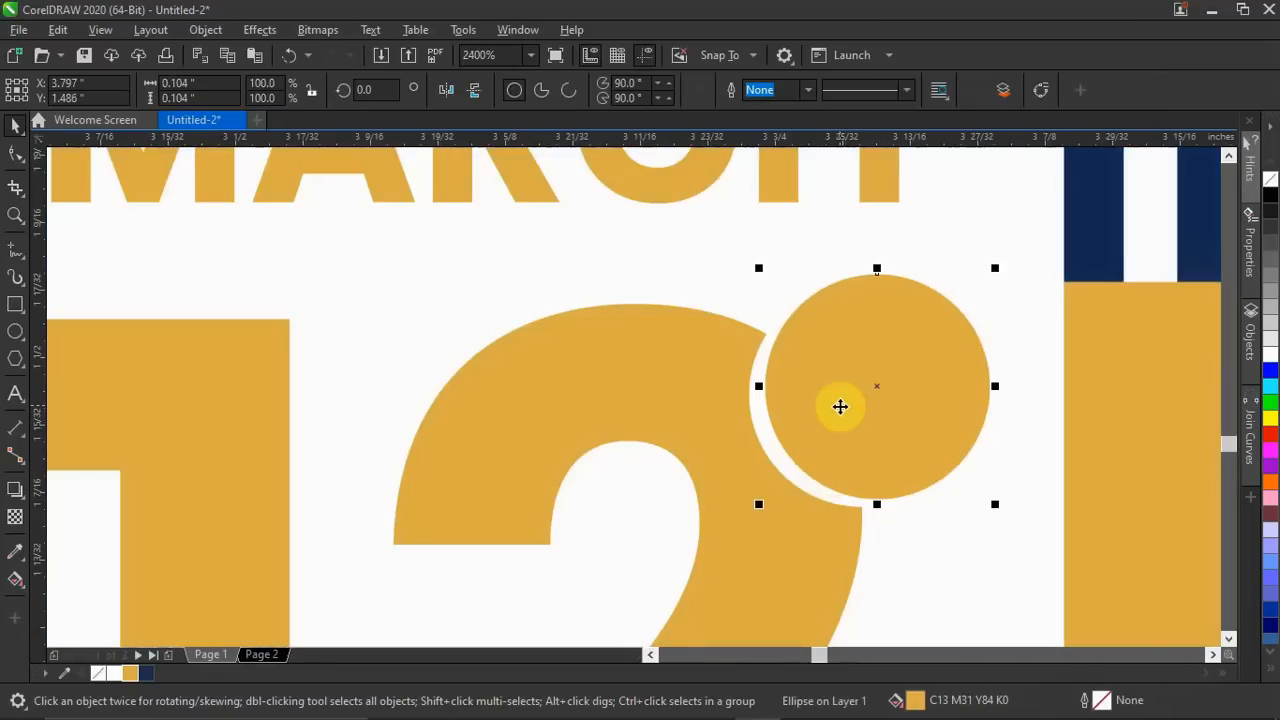
scroll(840, 406, down, 3)
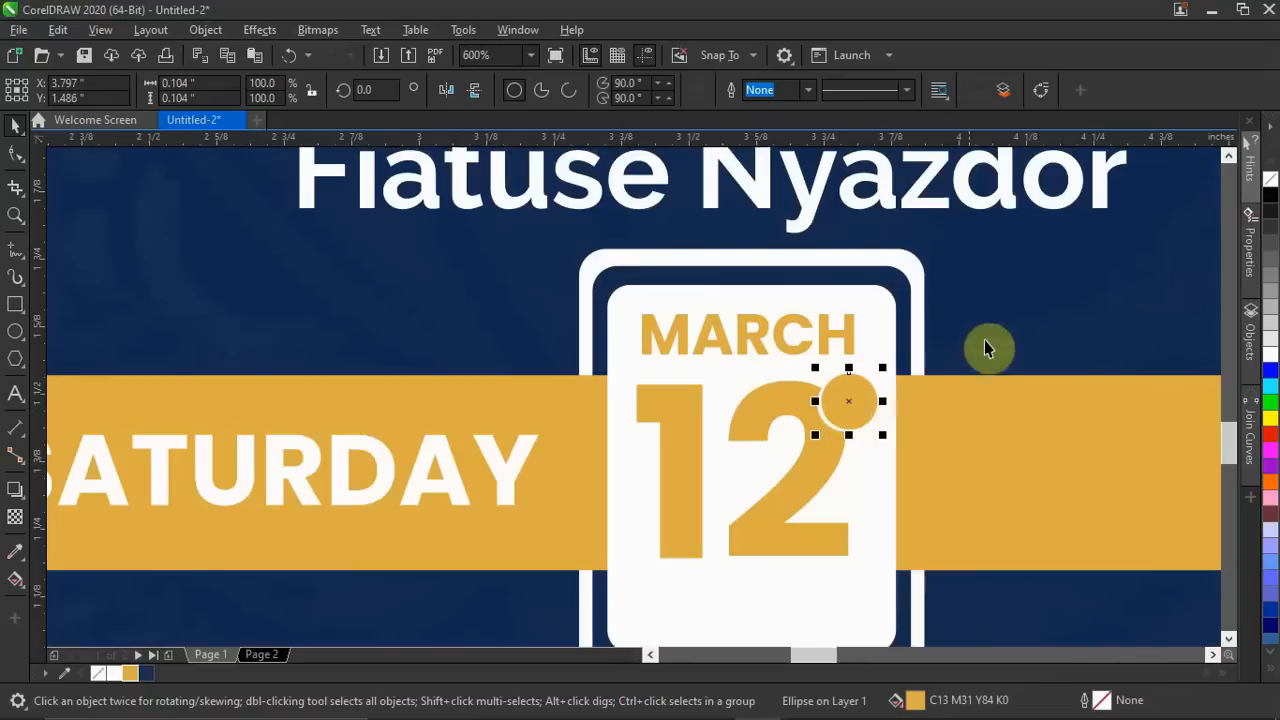
click(900, 400)
Move the TH text into the gold circle beside the 12 and shrink it to about 3.7 pt.
scroll(820, 478, down, 3)
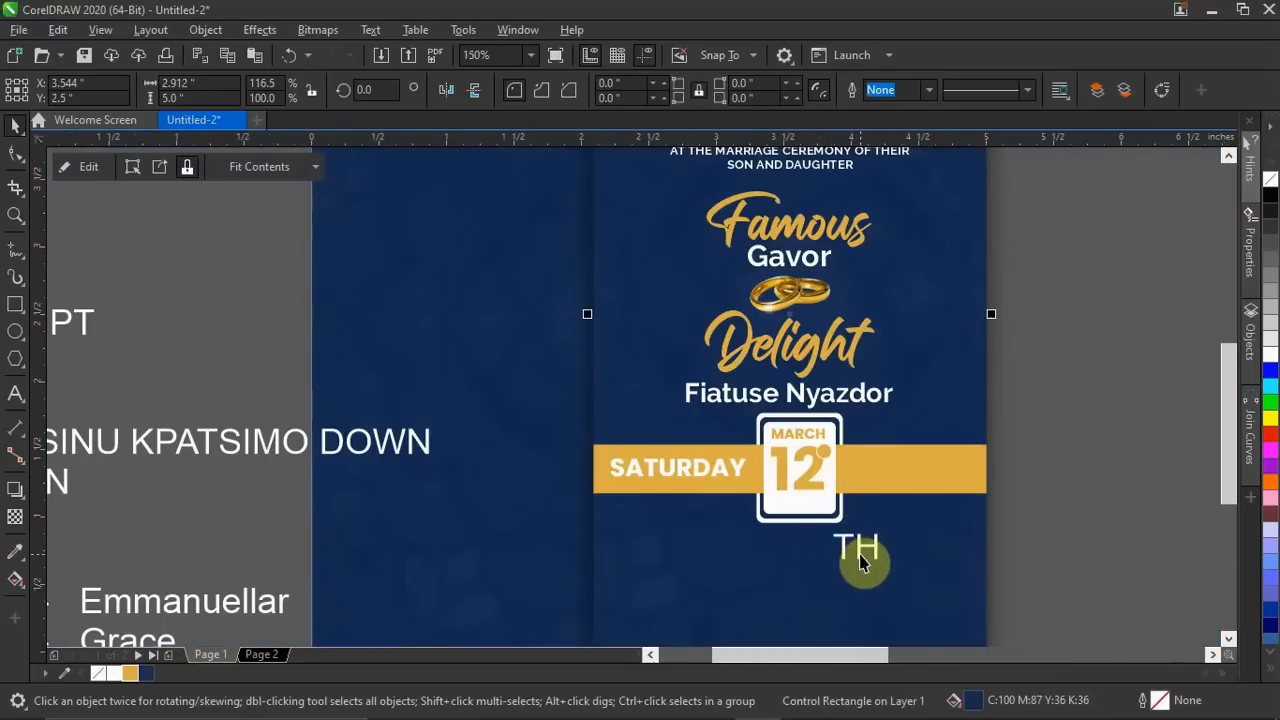
click(860, 565)
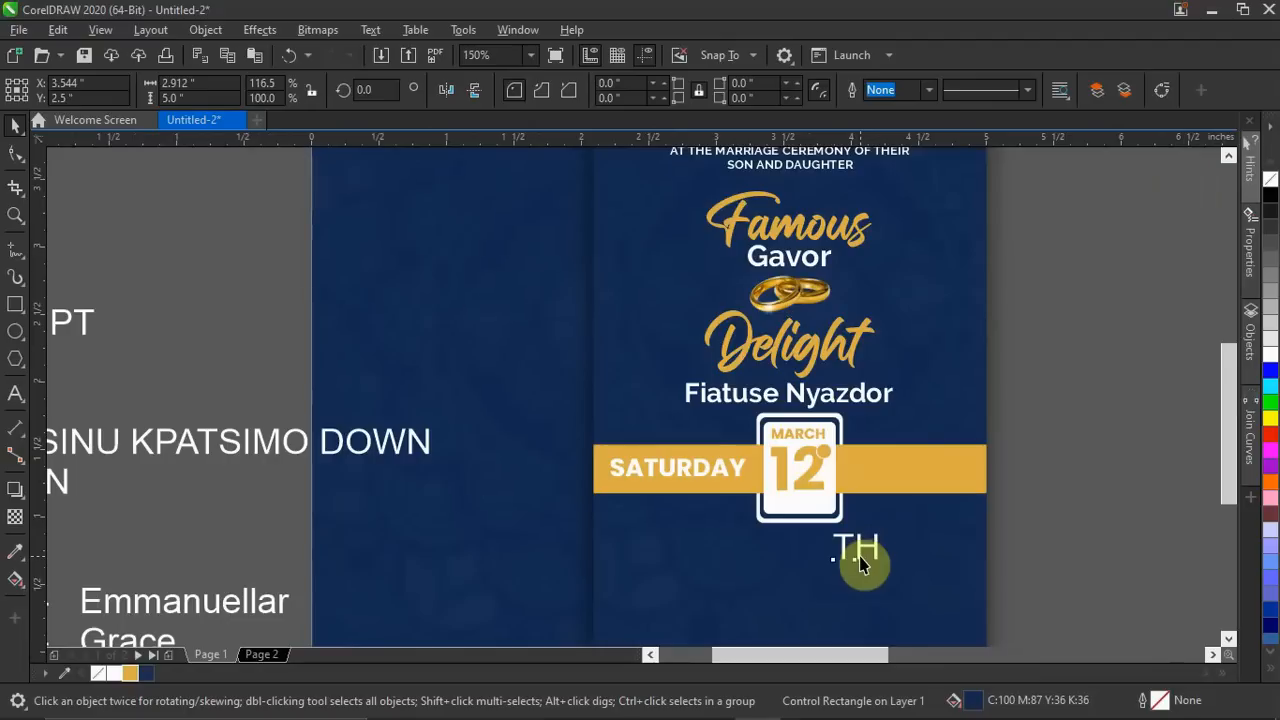
drag(880, 558, 824, 456)
scroll(824, 456, up, 3)
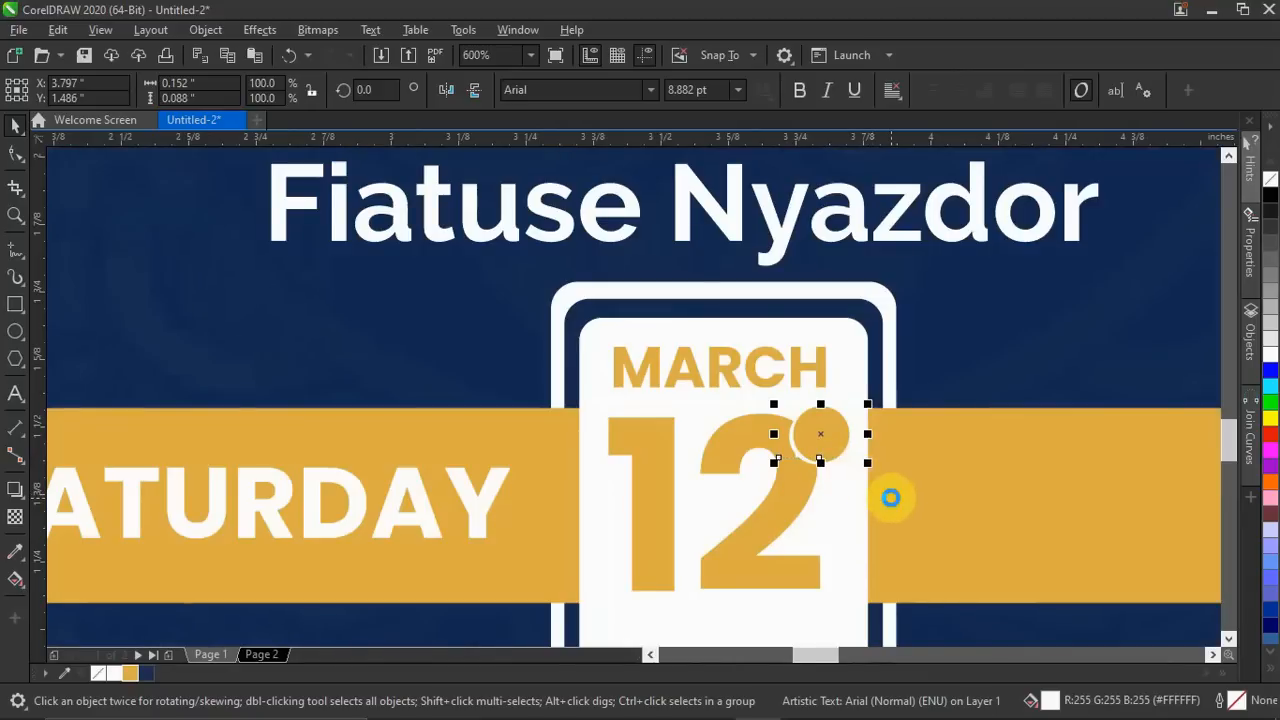
drag(865, 463, 820, 434)
scroll(826, 440, up, 3)
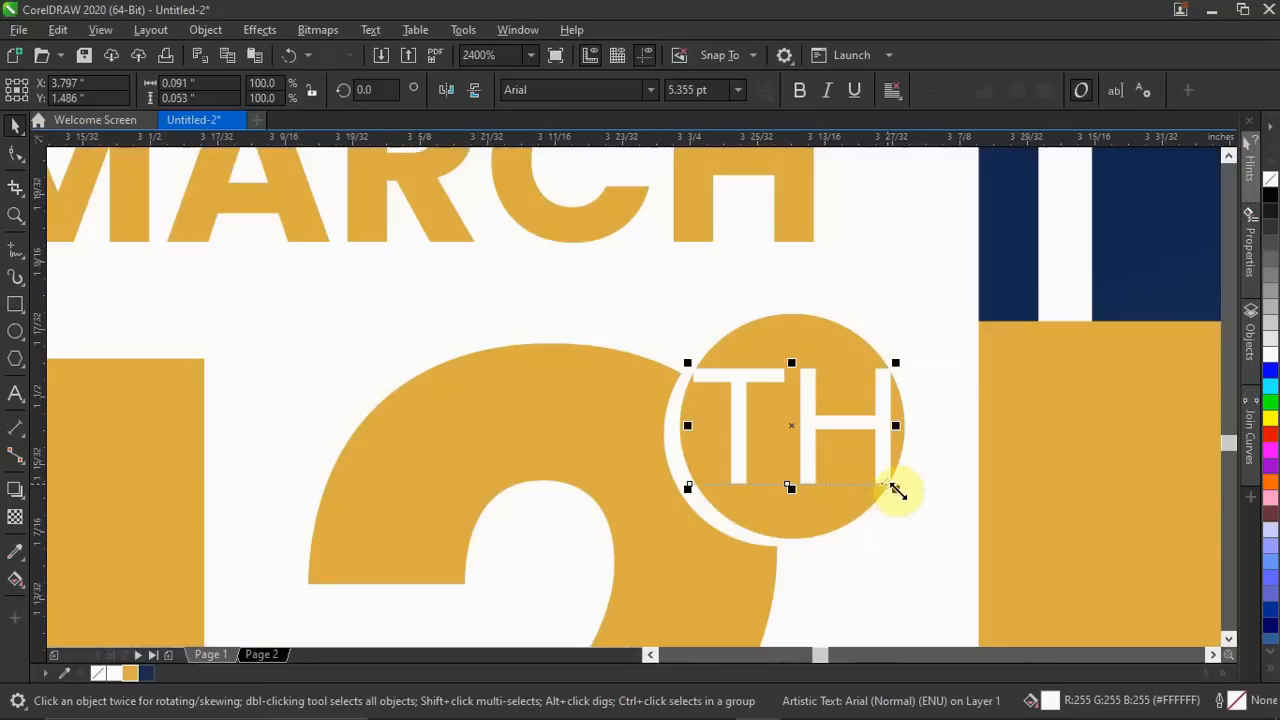
drag(895, 488, 802, 432)
Set the TH text's font to Poppins and make it bold.
click(651, 89)
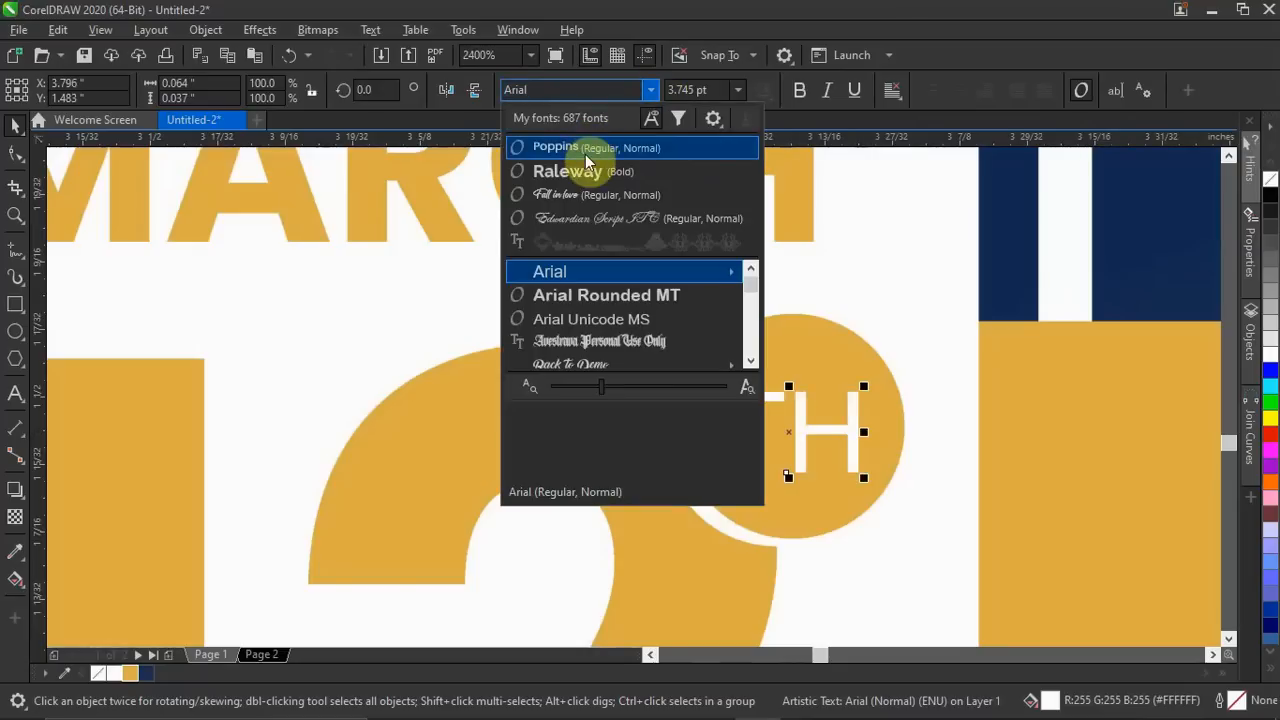
key(Escape)
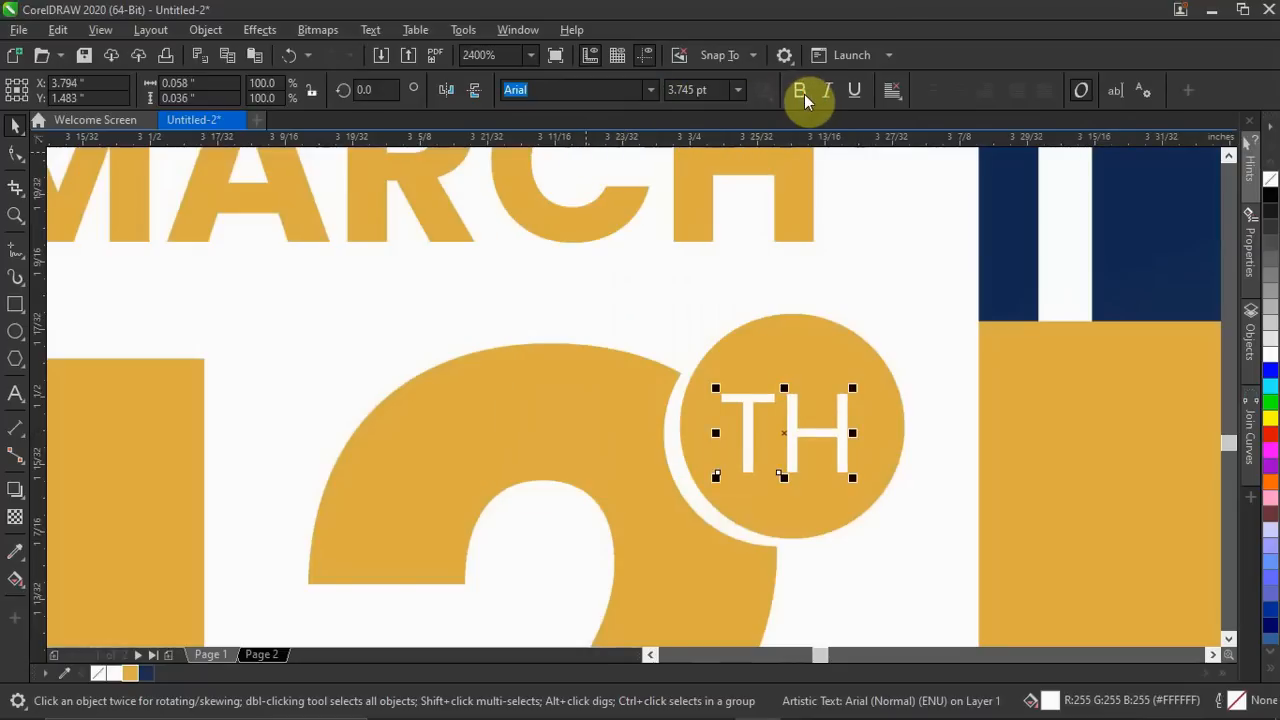
click(800, 91)
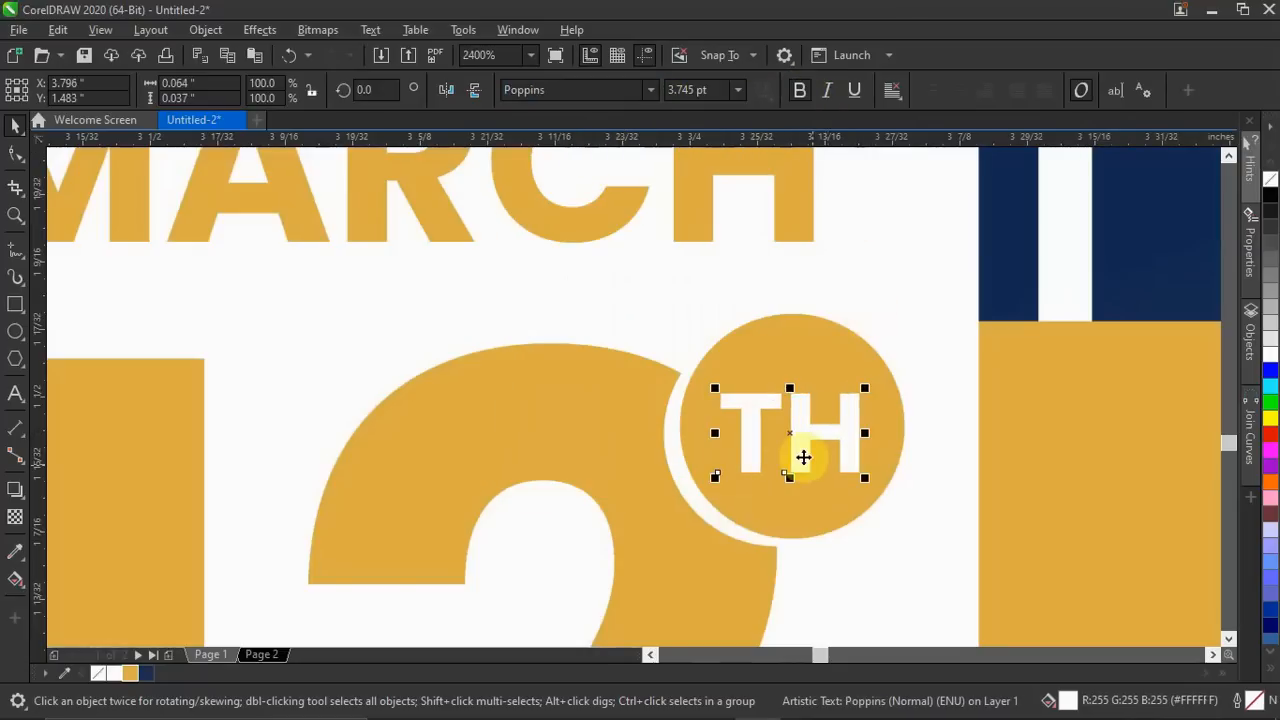
Copy the year 2022 from the notes text and paste it as new text beneath the 12 in the date box.
scroll(800, 460, down, 1)
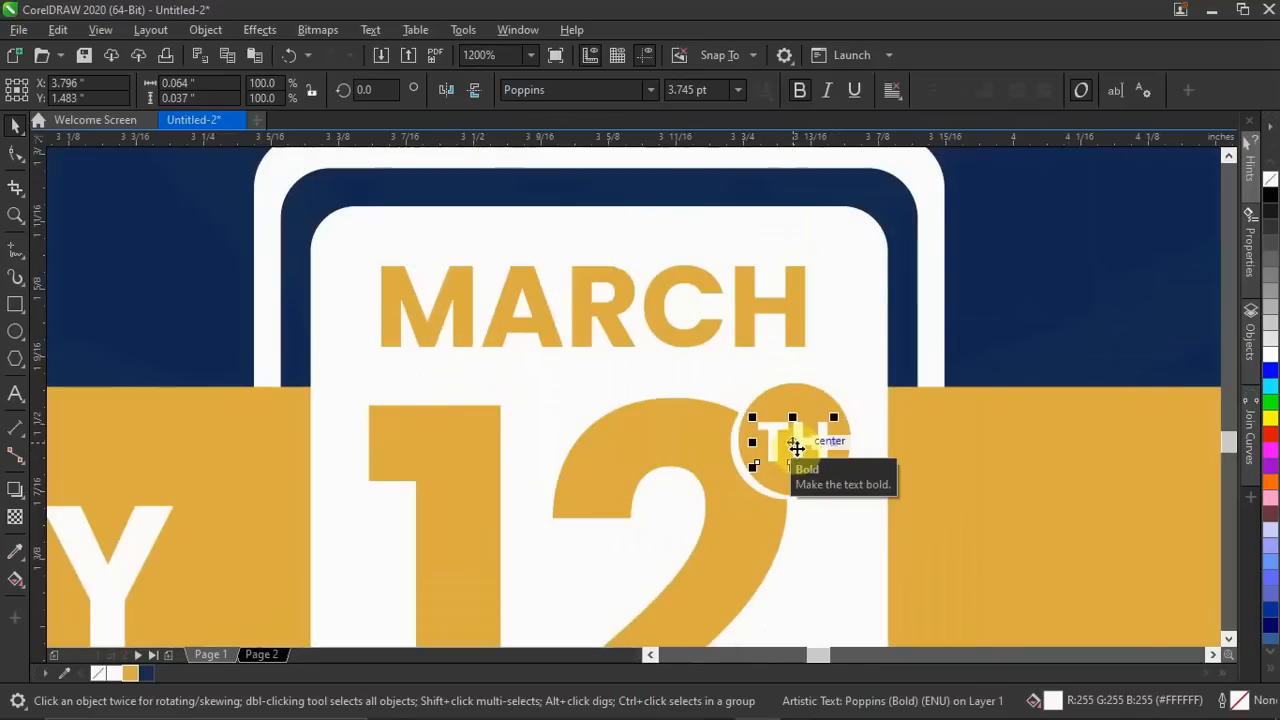
scroll(796, 445, down, 1)
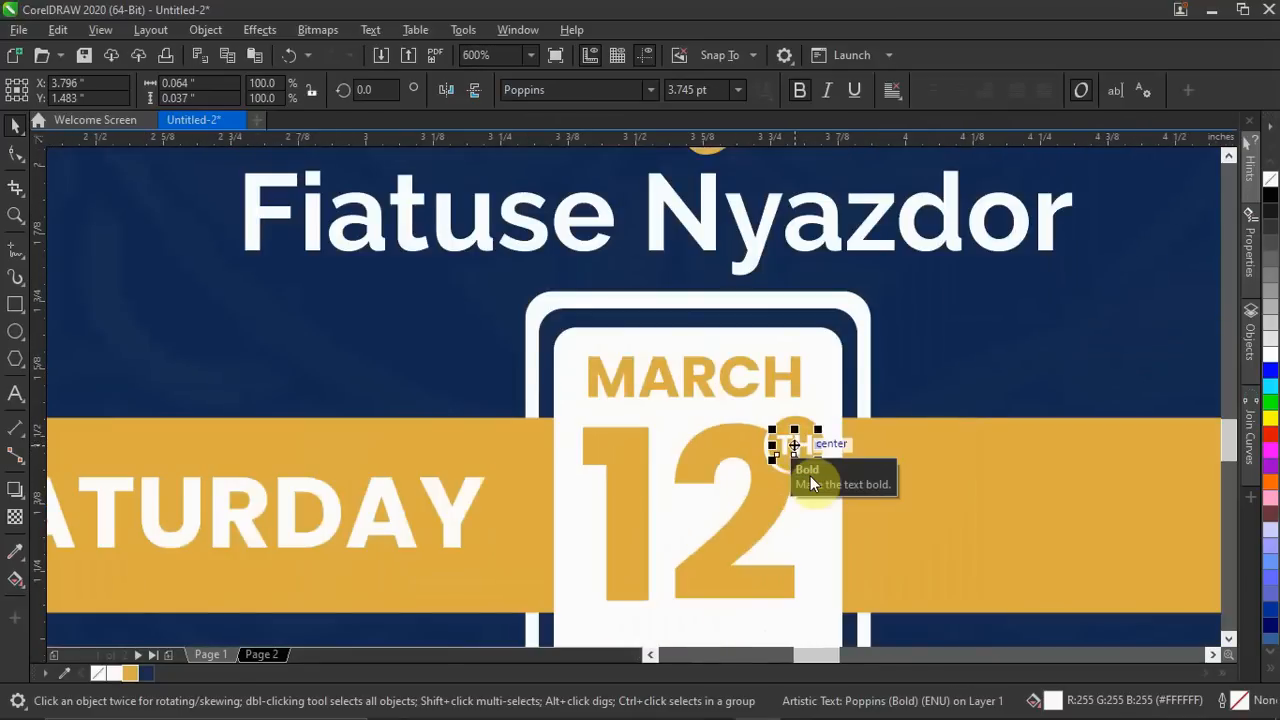
scroll(690, 505, down, 2)
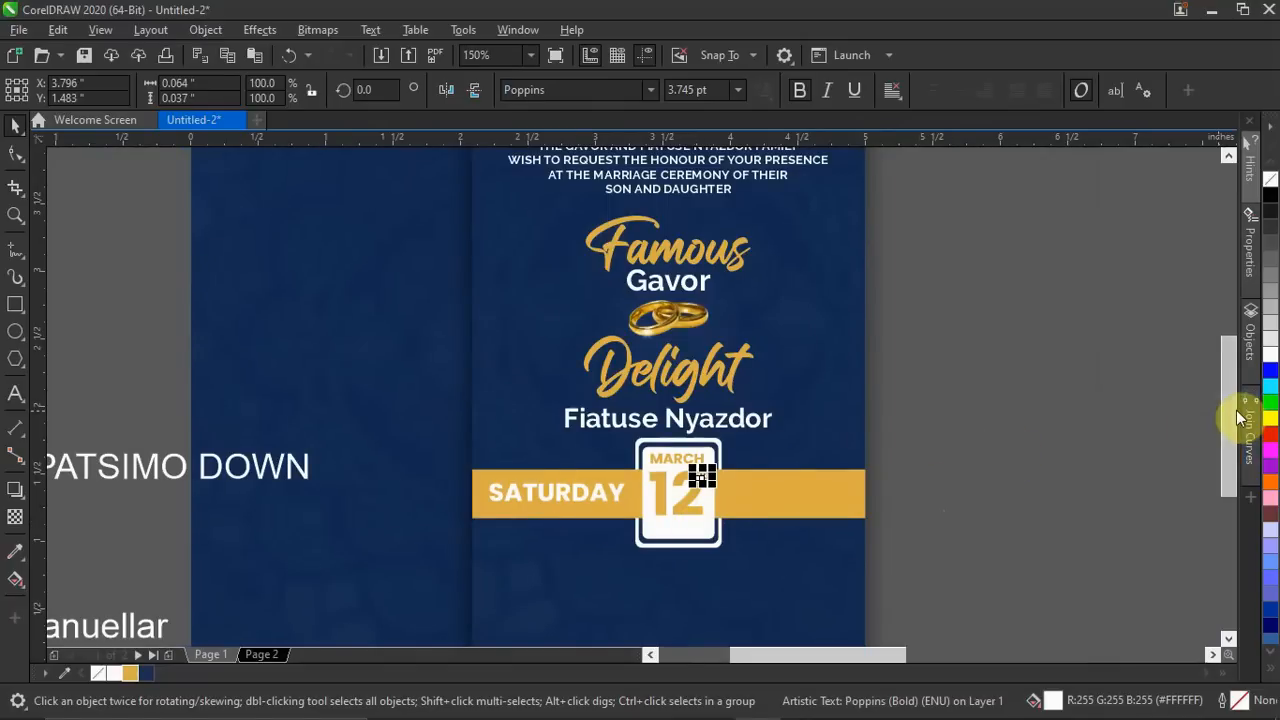
scroll(1230, 440, down, 3)
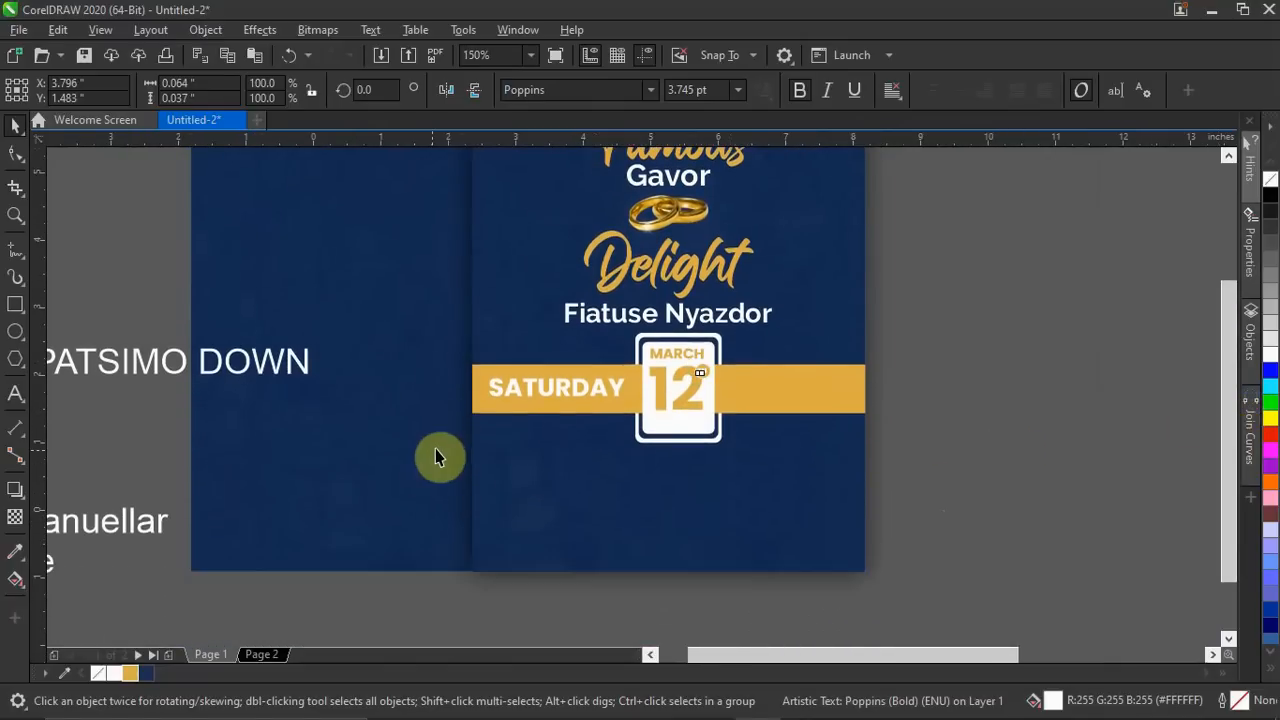
scroll(300, 451, down, 2)
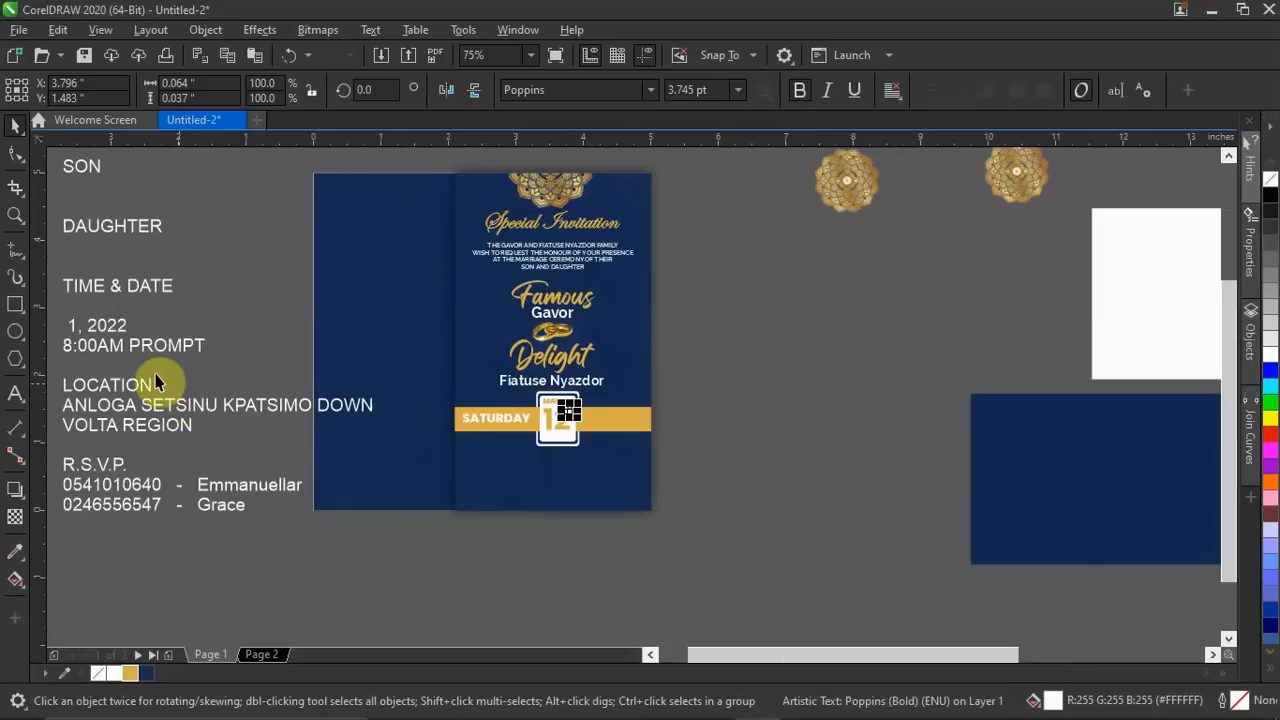
double_click(118, 328)
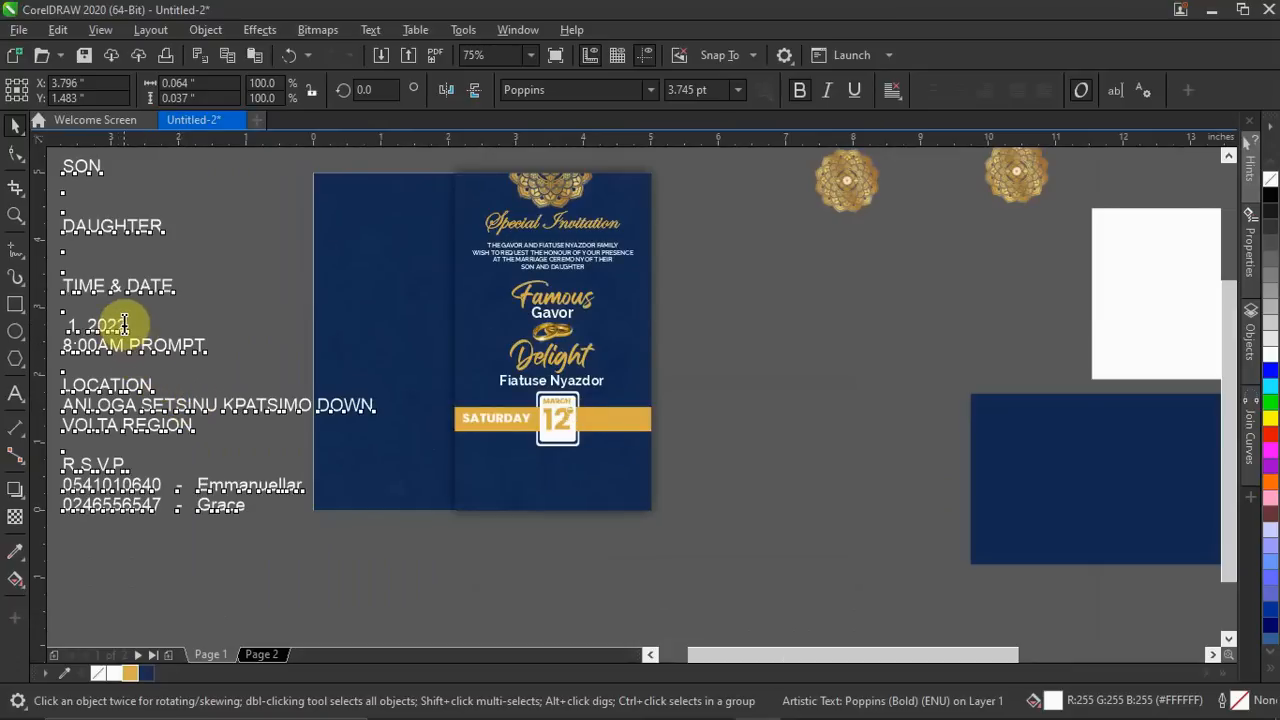
double_click(95, 328)
key(ctrl+c)
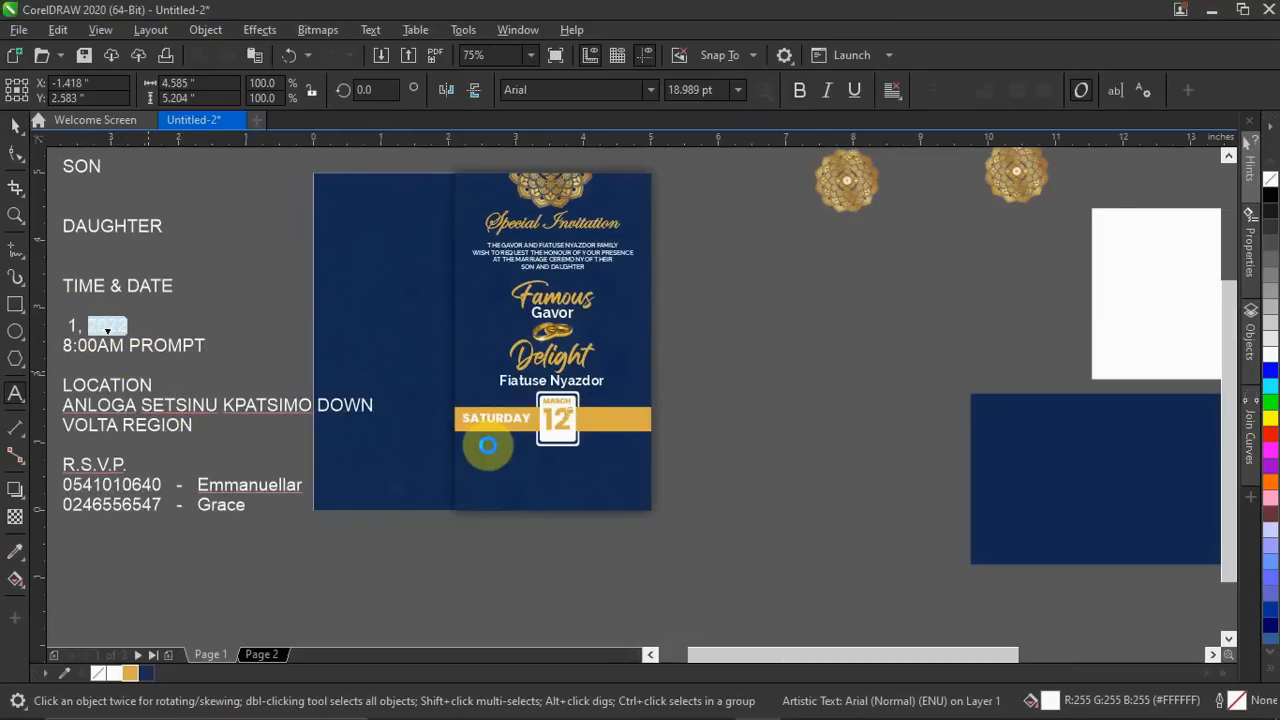
scroll(554, 440, up, 2)
scroll(554, 440, up, 3)
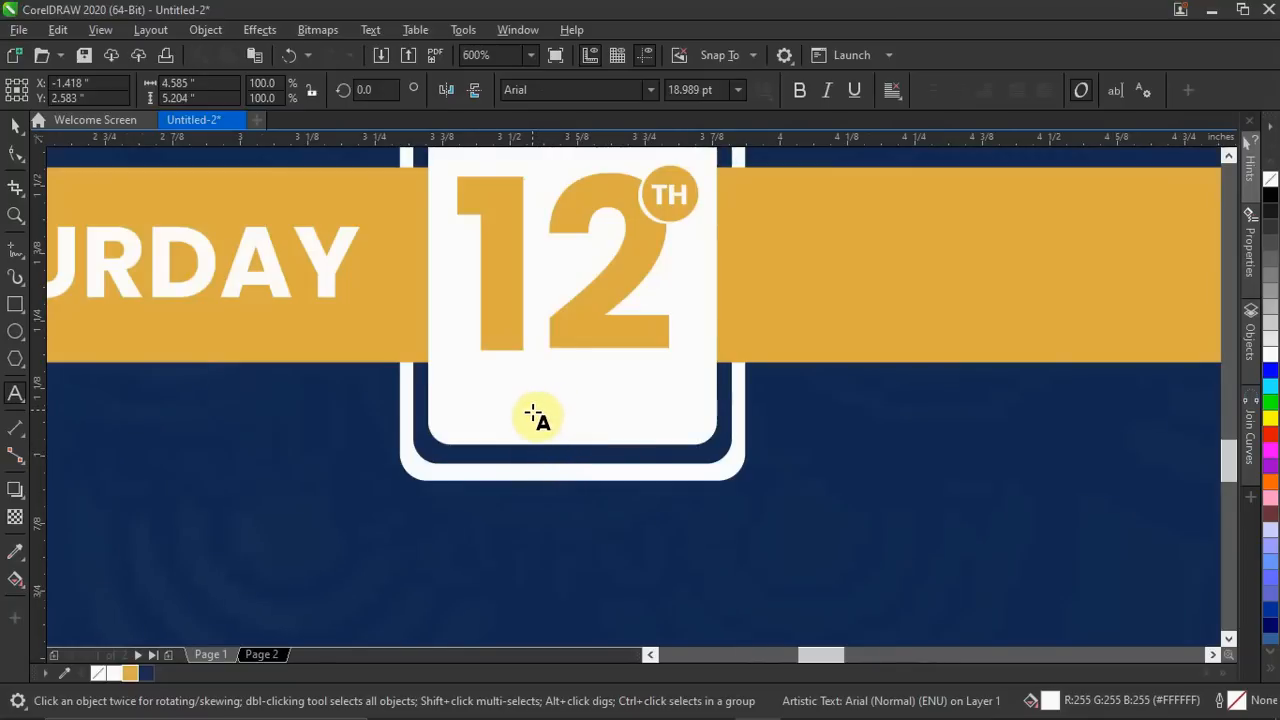
click(532, 418)
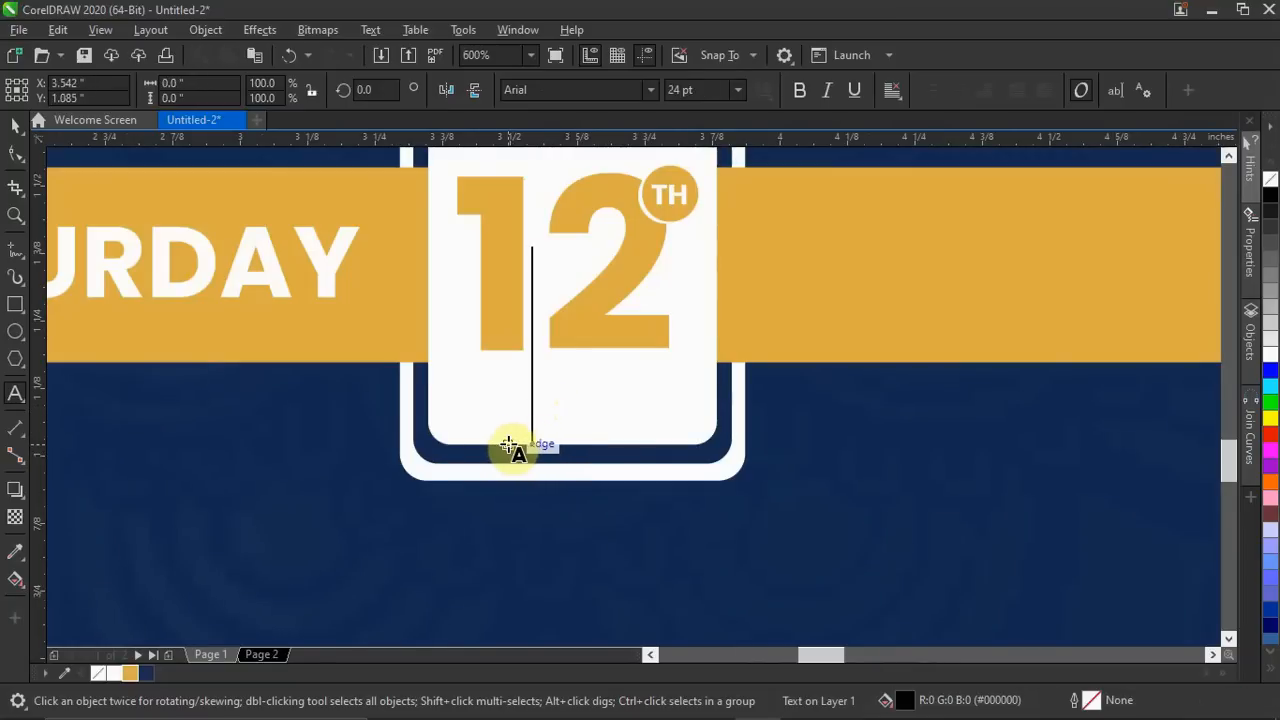
key(ctrl+v)
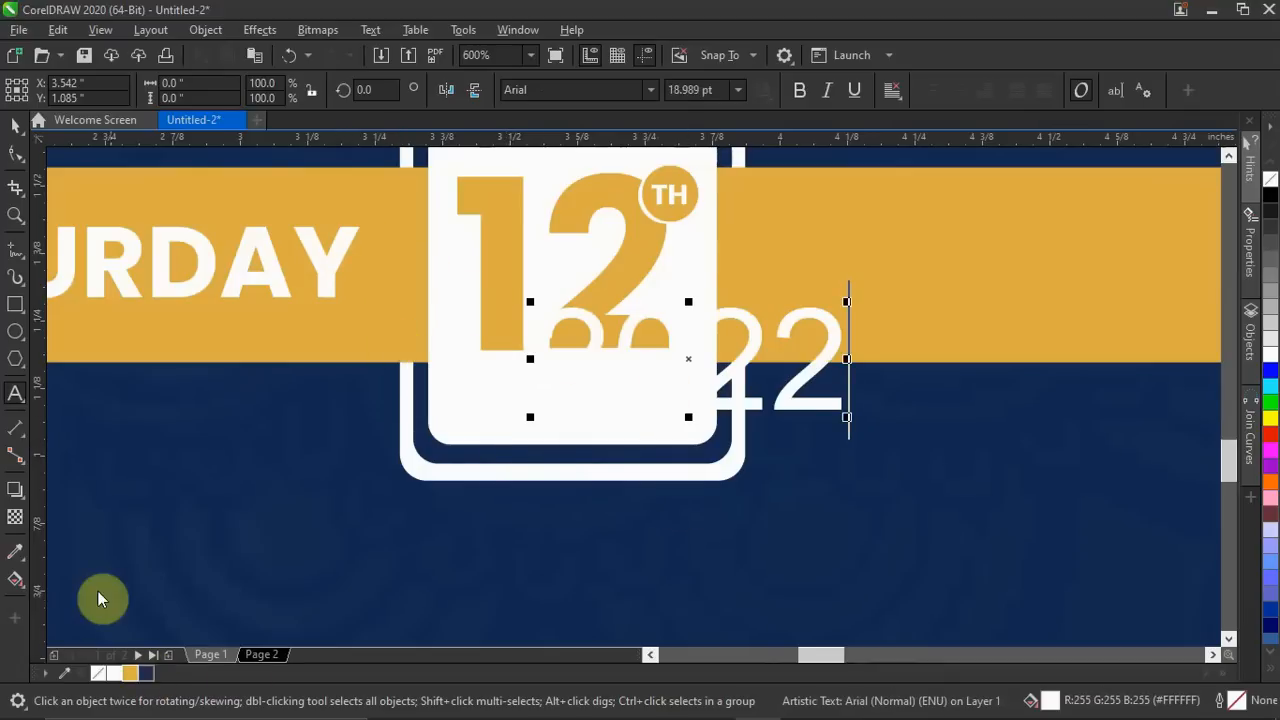
Fill the 2022 text with the invitation's gold and set its font to Poppins bold.
click(17, 133)
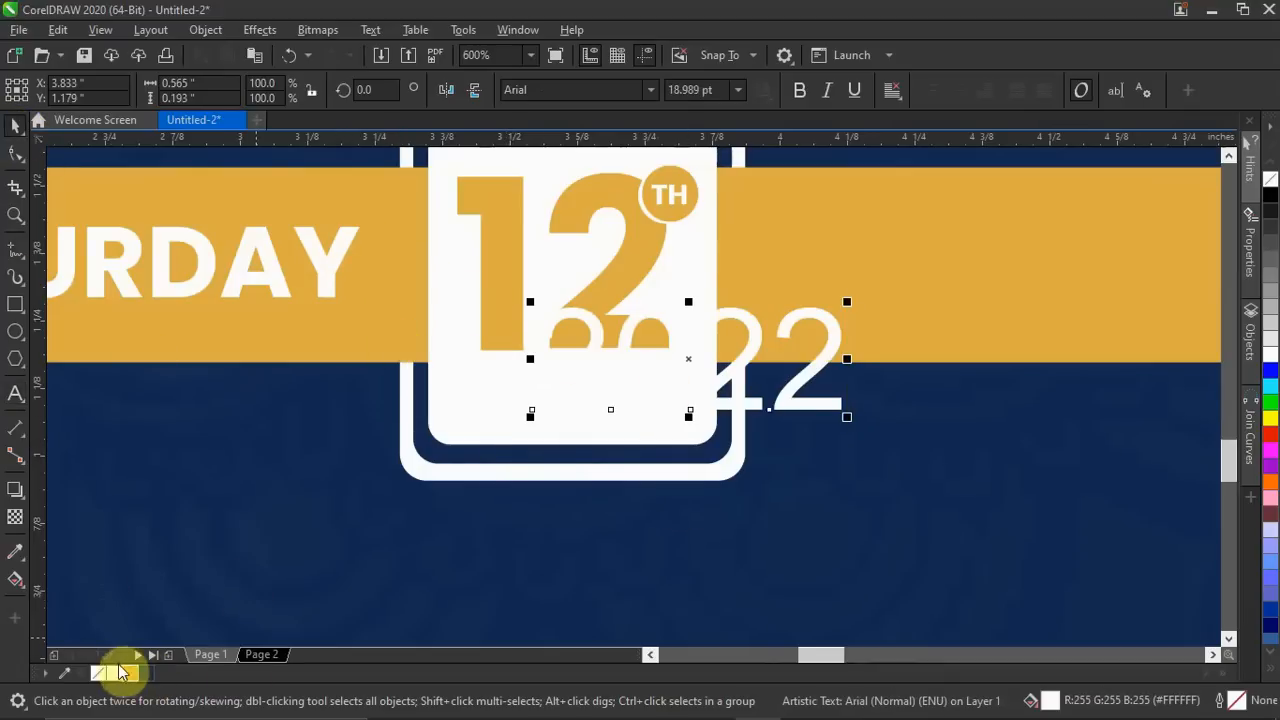
click(131, 674)
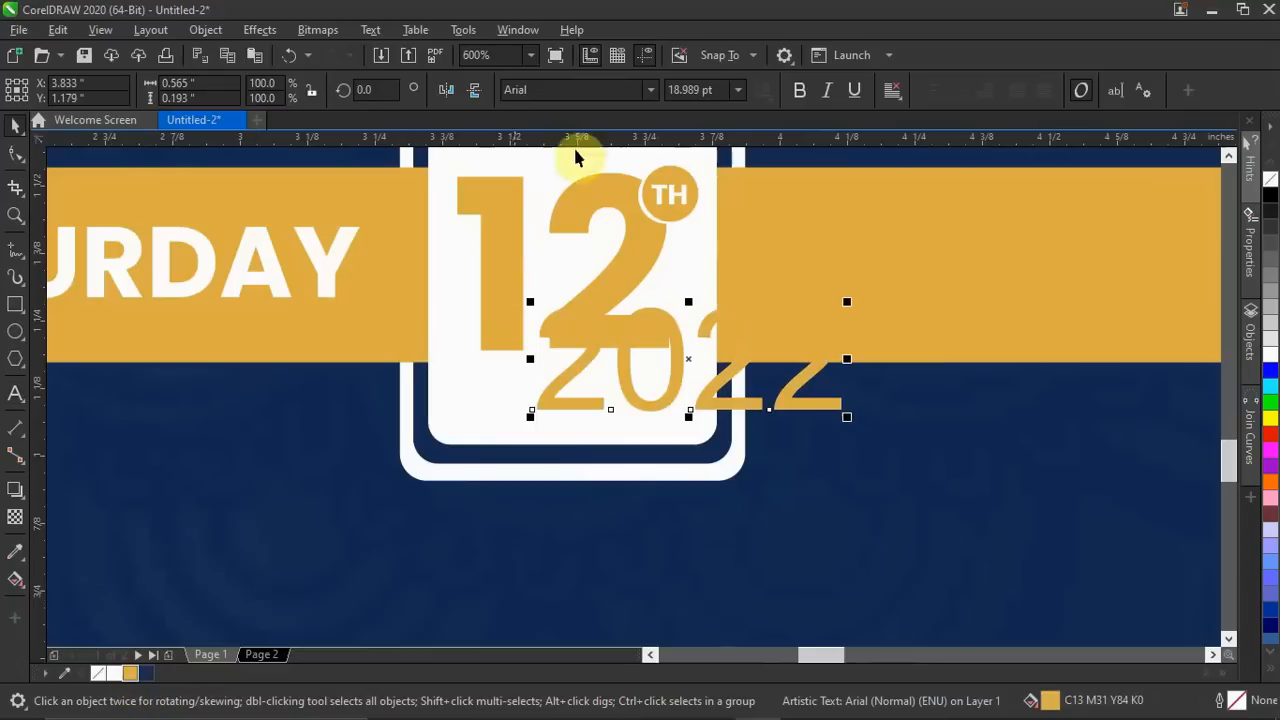
click(650, 90)
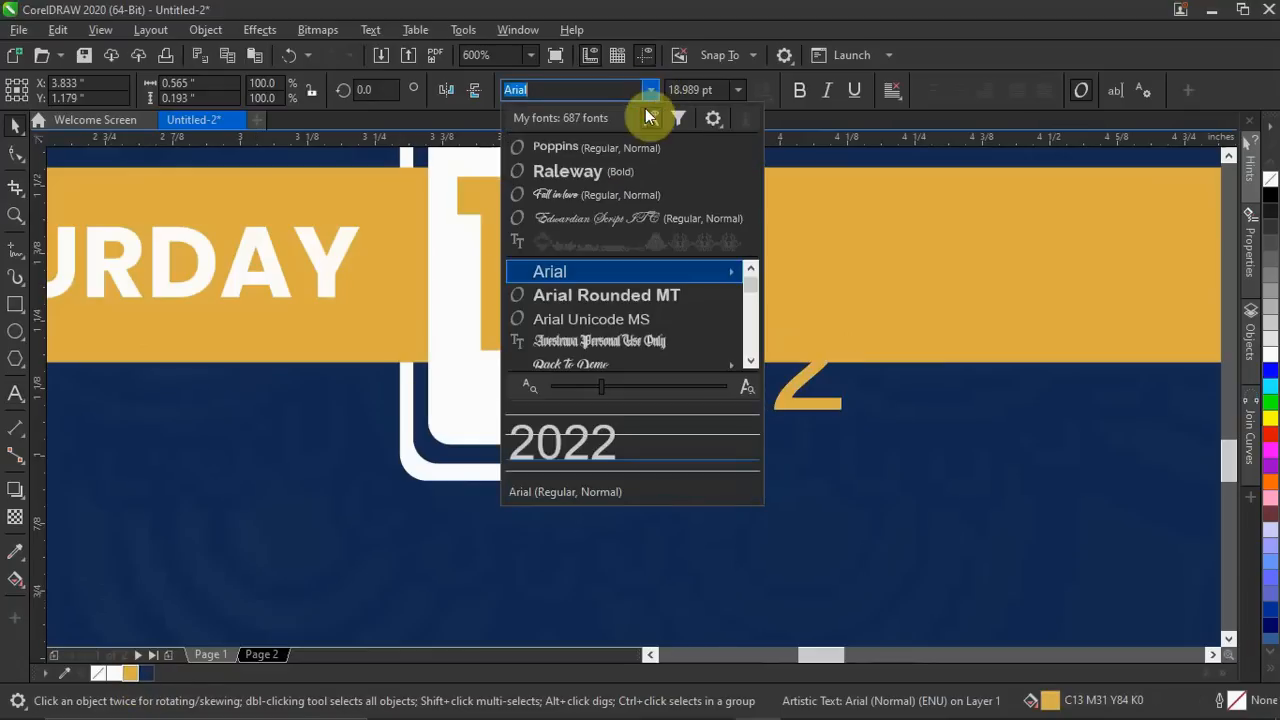
click(621, 150)
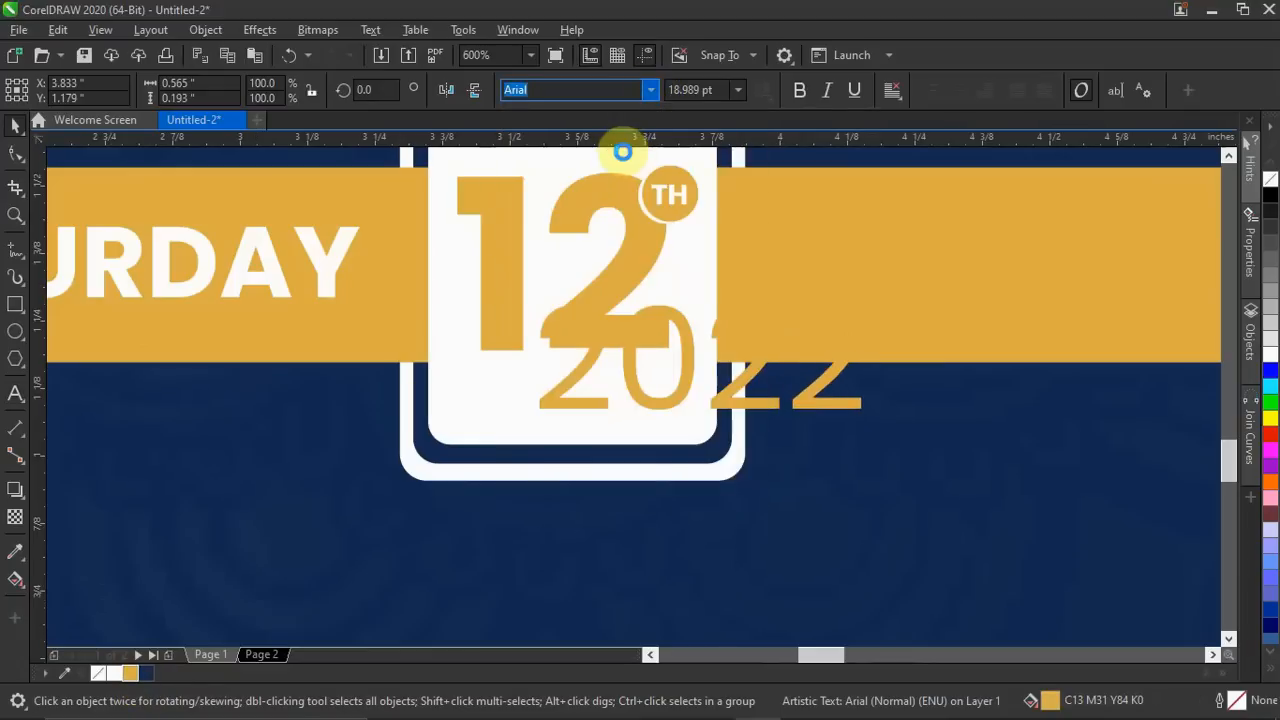
click(800, 90)
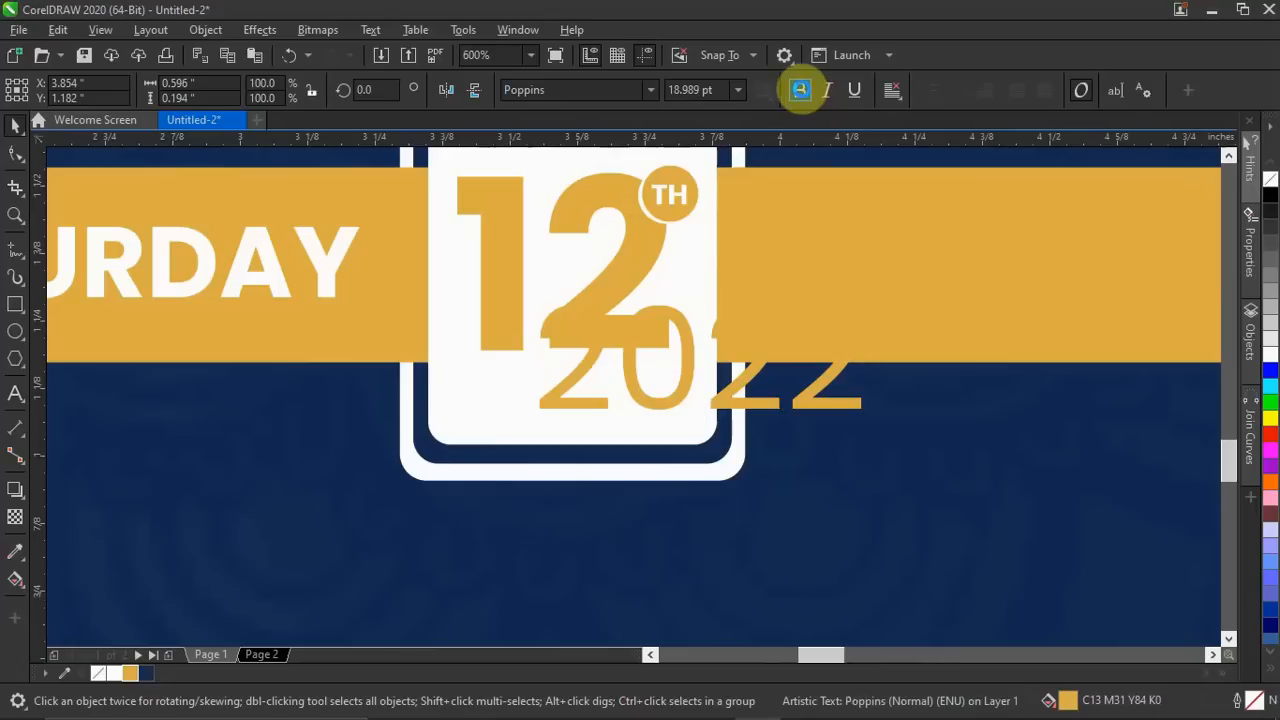
Shrink the 2022 text to about 11.9 pt and fit it inside the date box beneath the 12.
drag(862, 305, 806, 341)
drag(646, 399, 598, 414)
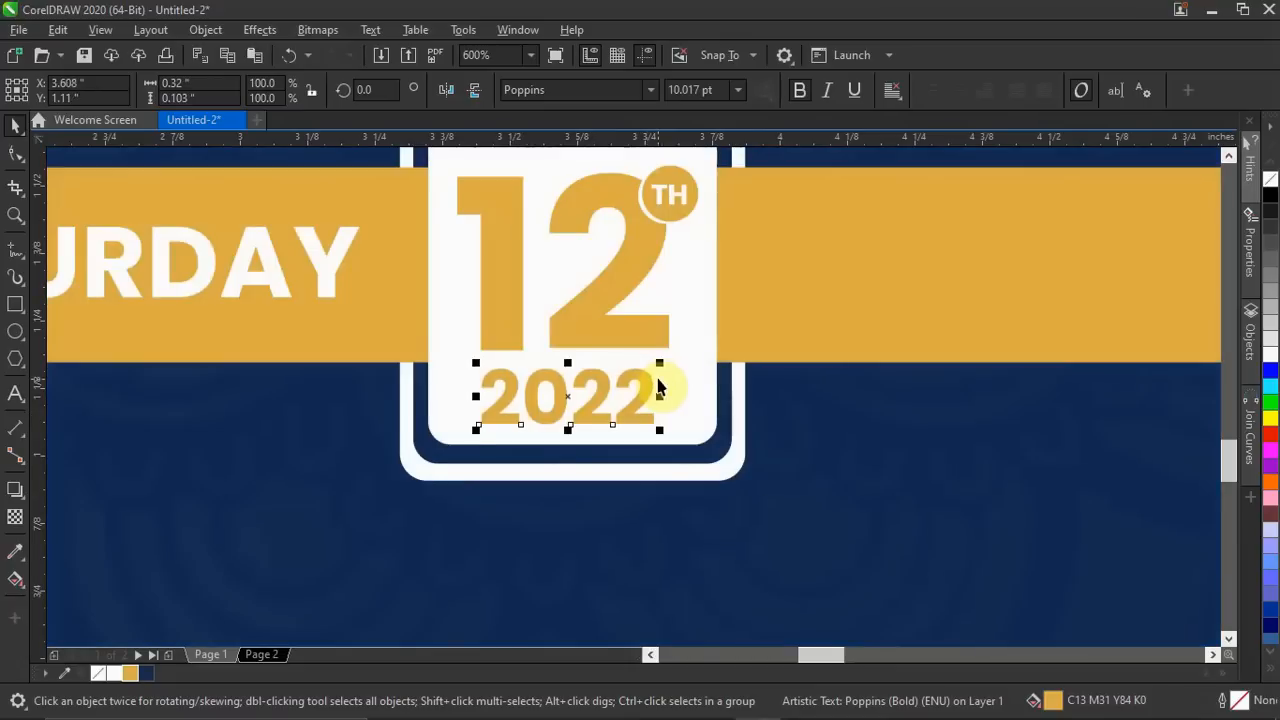
drag(660, 360, 689, 347)
mouse_move(609, 406)
mouse_down()
mouse_move(603, 420)
mouse_move(606, 409)
mouse_up()
scroll(640, 395, down, 3)
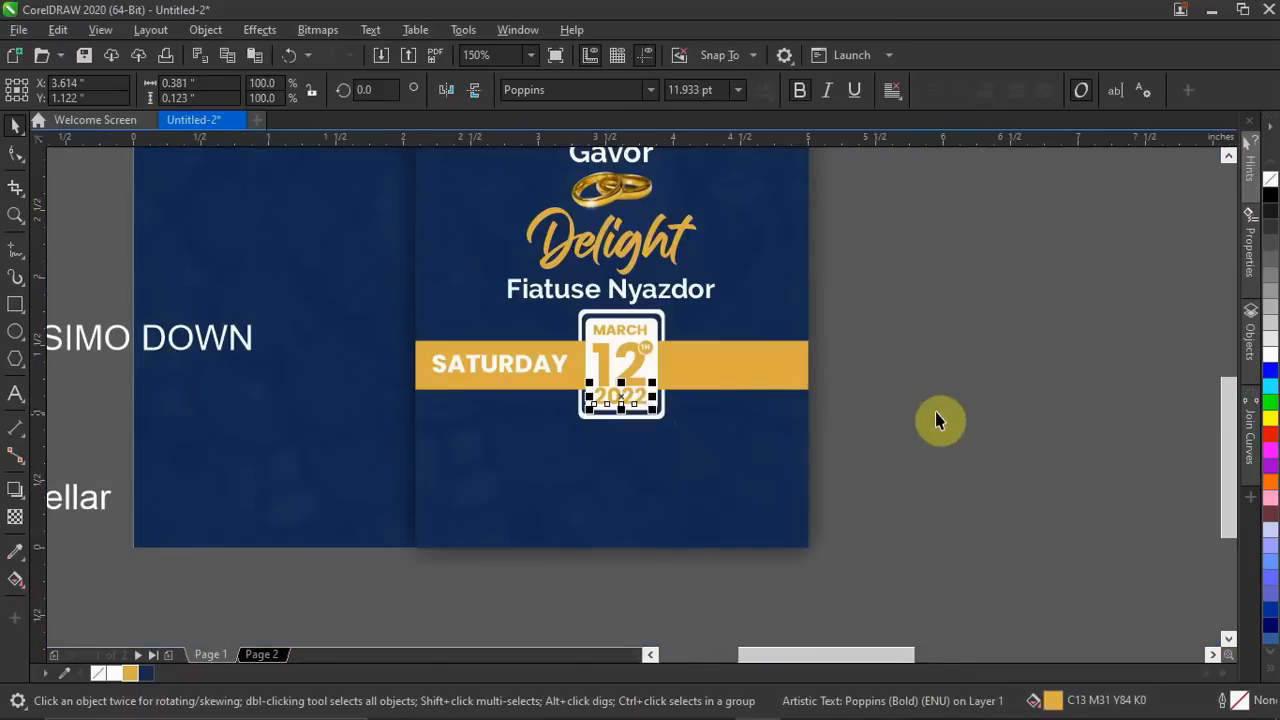
key(Escape)
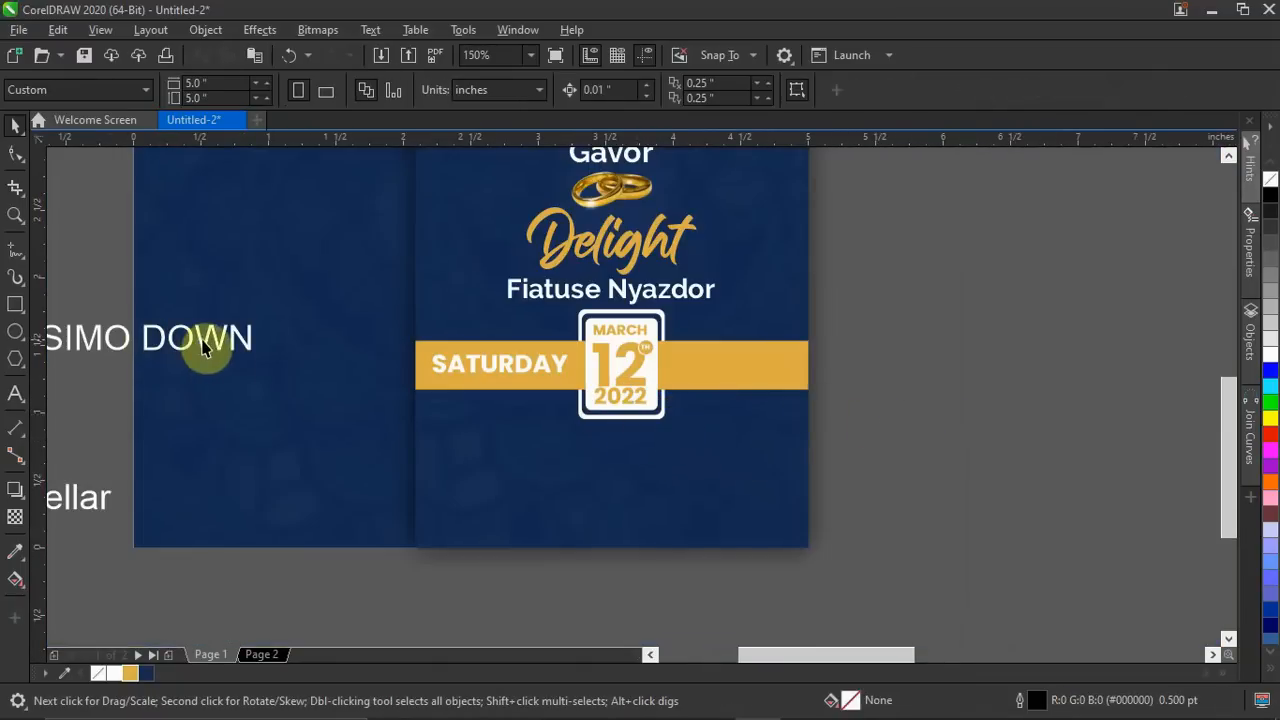
Cut the line 8:00AM PROMPT from the notes text and paste it as new text on the gold band beside the date box.
scroll(197, 347, down, 2)
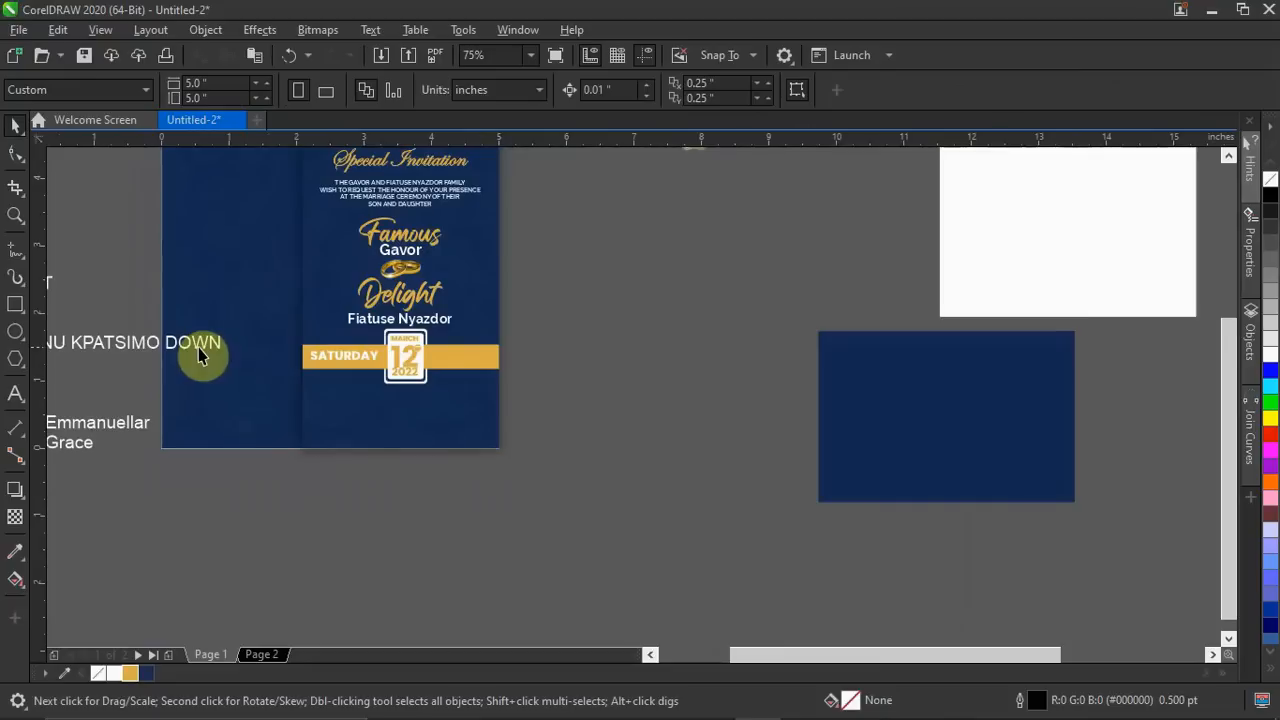
scroll(178, 355, down, 2)
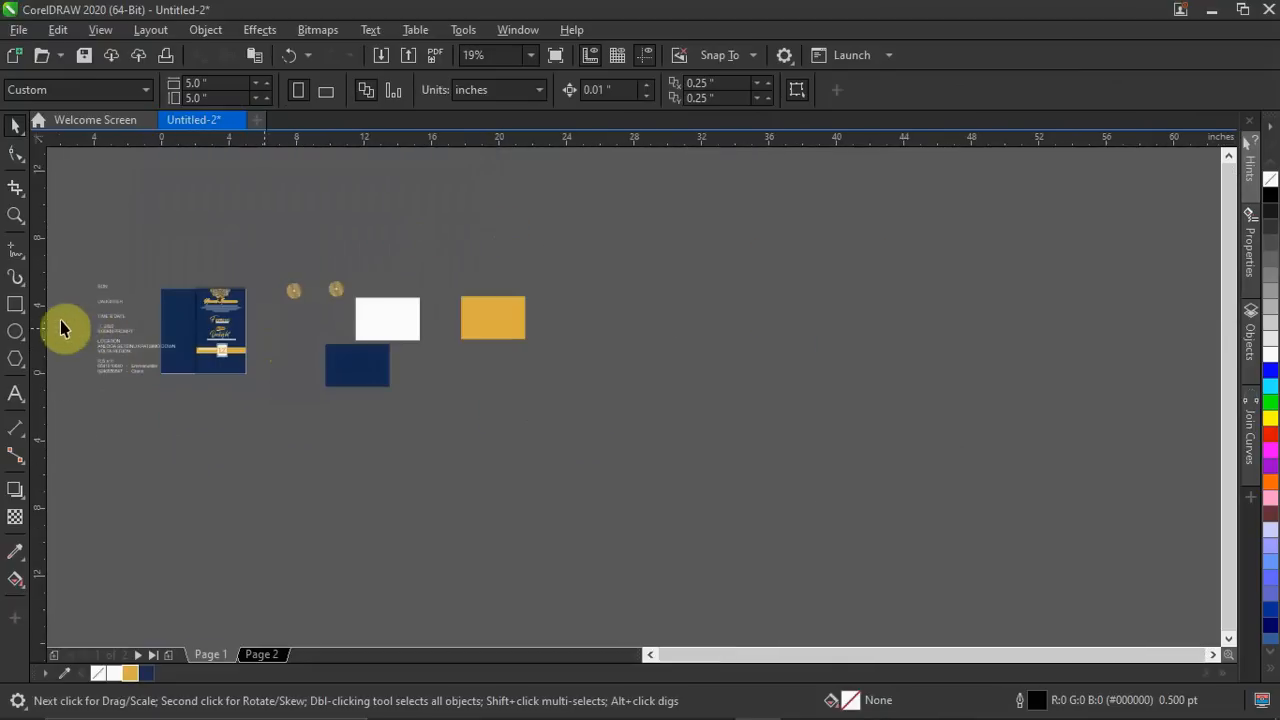
scroll(79, 325, up, 2)
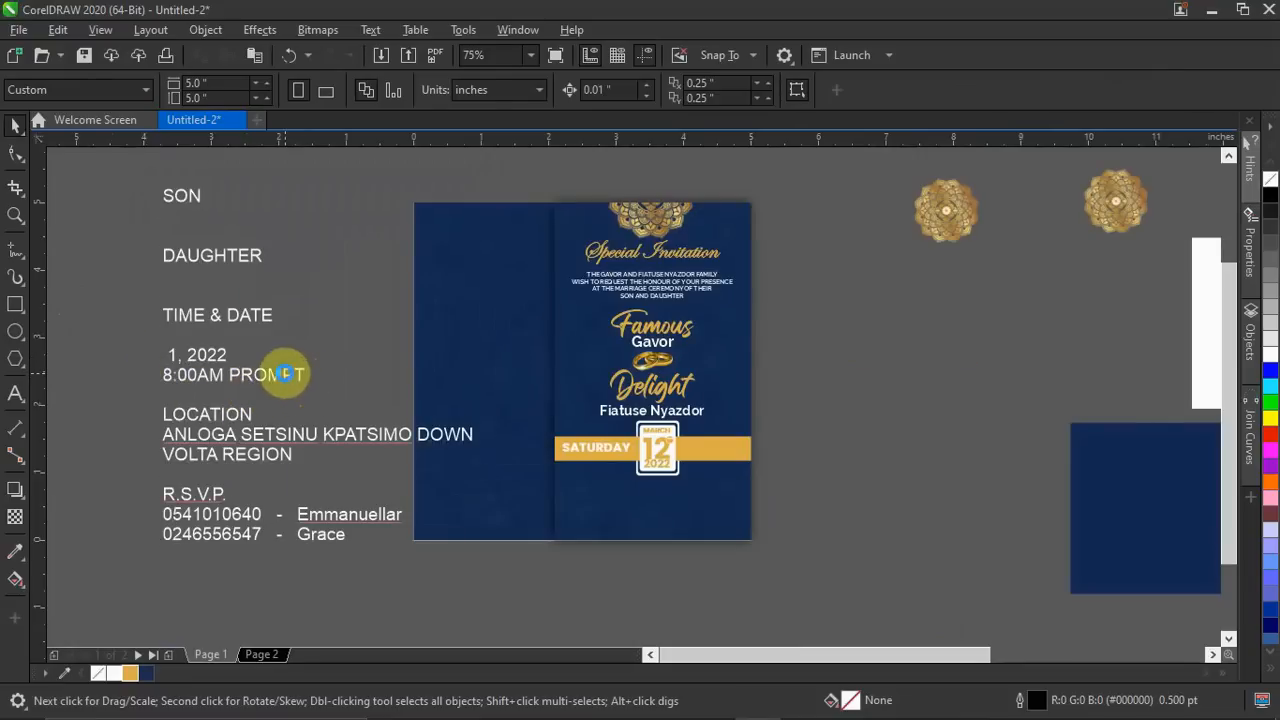
double_click(292, 375)
drag(229, 373, 152, 373)
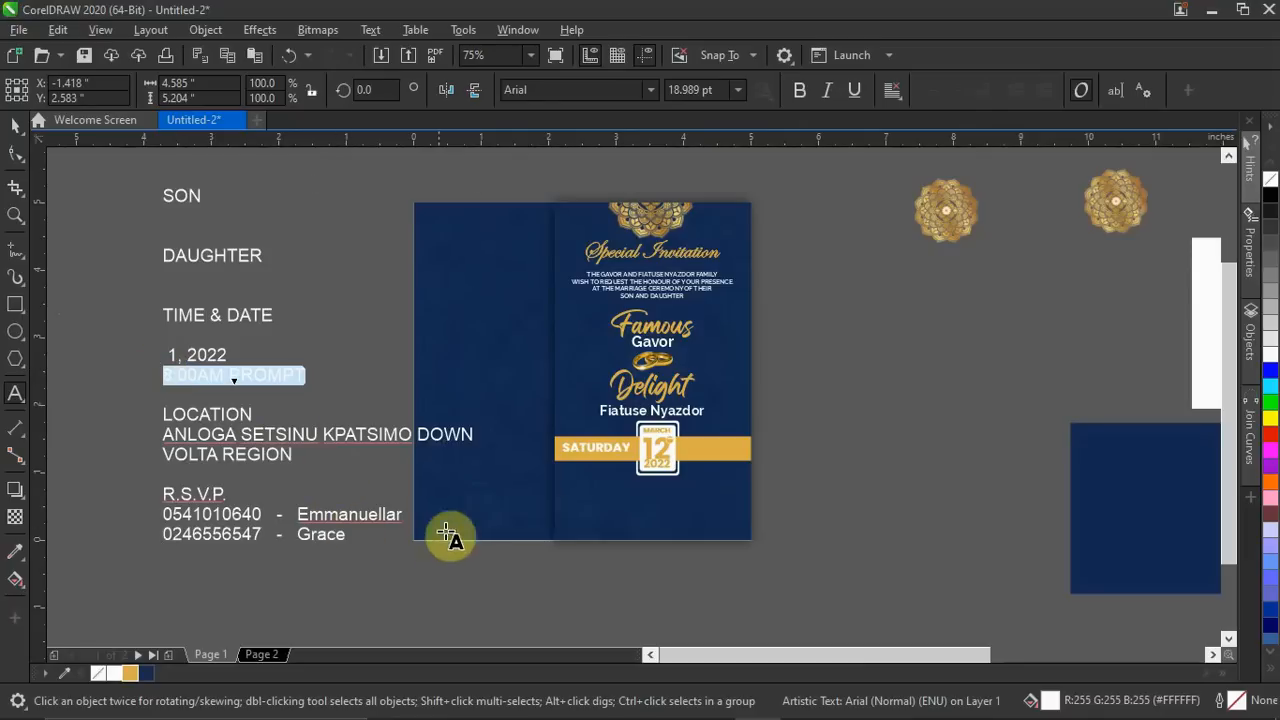
key(BackSpace)
click(712, 450)
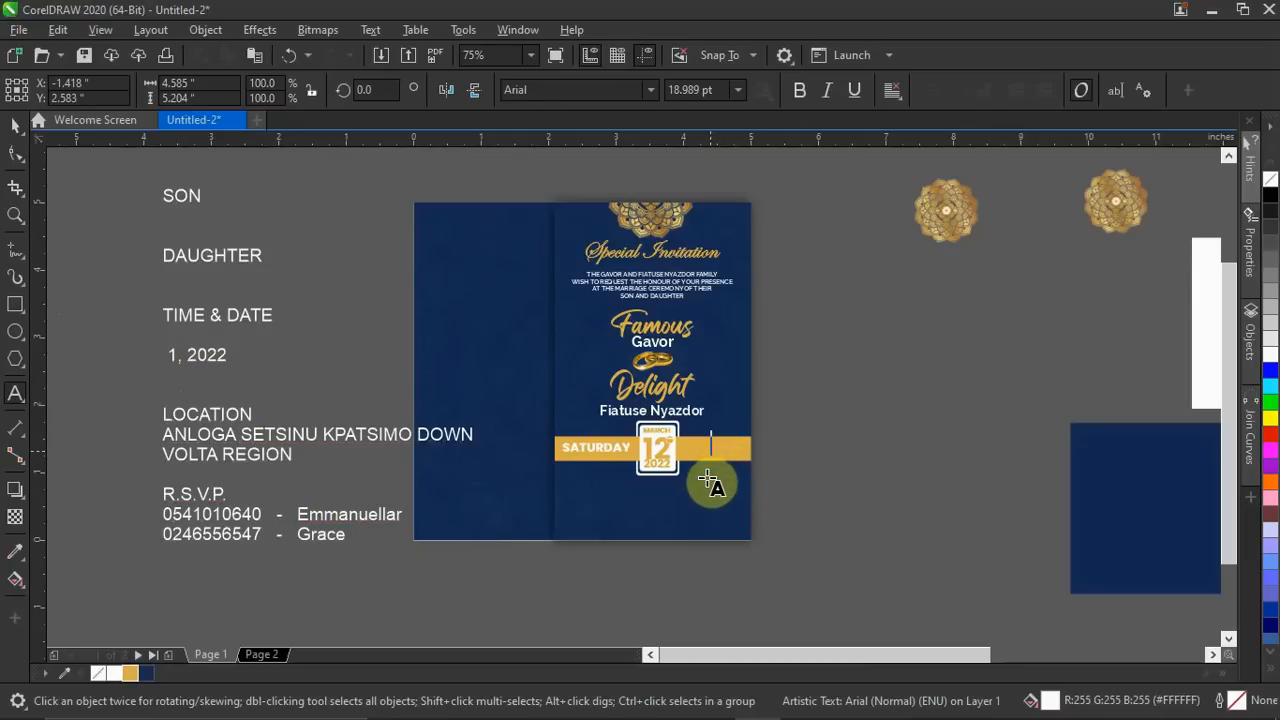
key(ctrl+v)
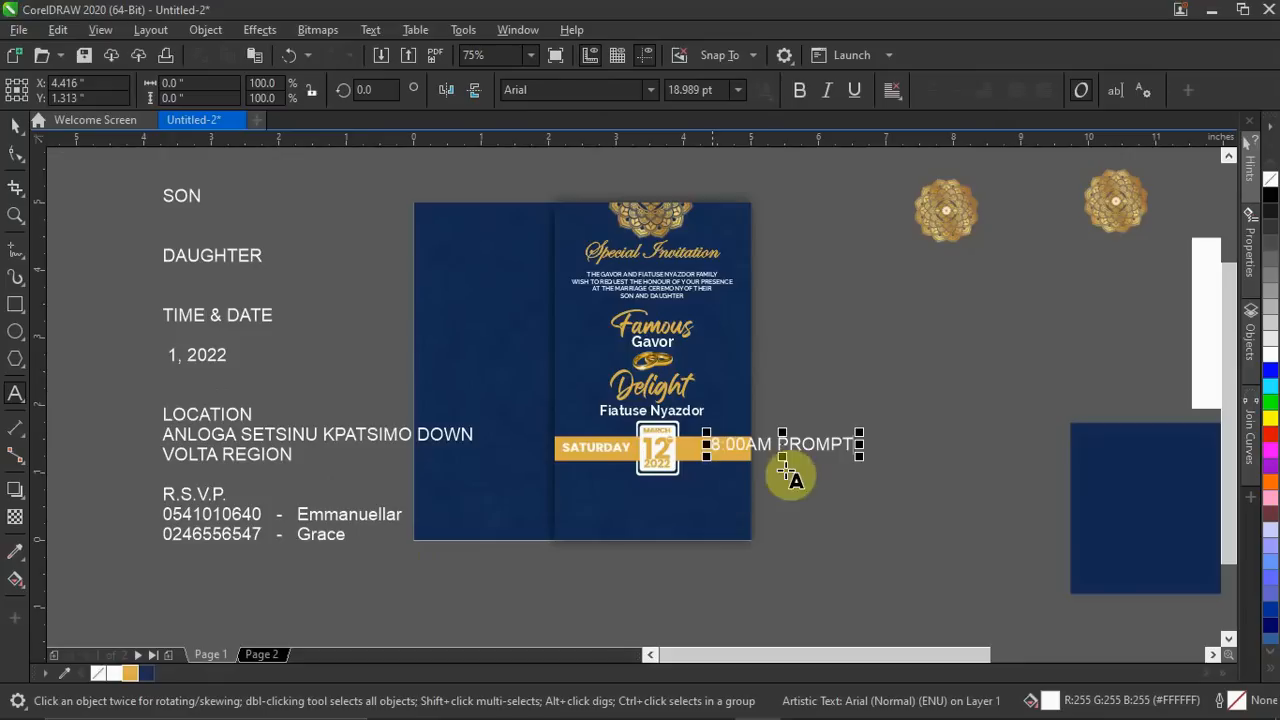
Set the 8:00AM PROMPT text's font to Poppins and make it bold.
click(647, 94)
click(586, 149)
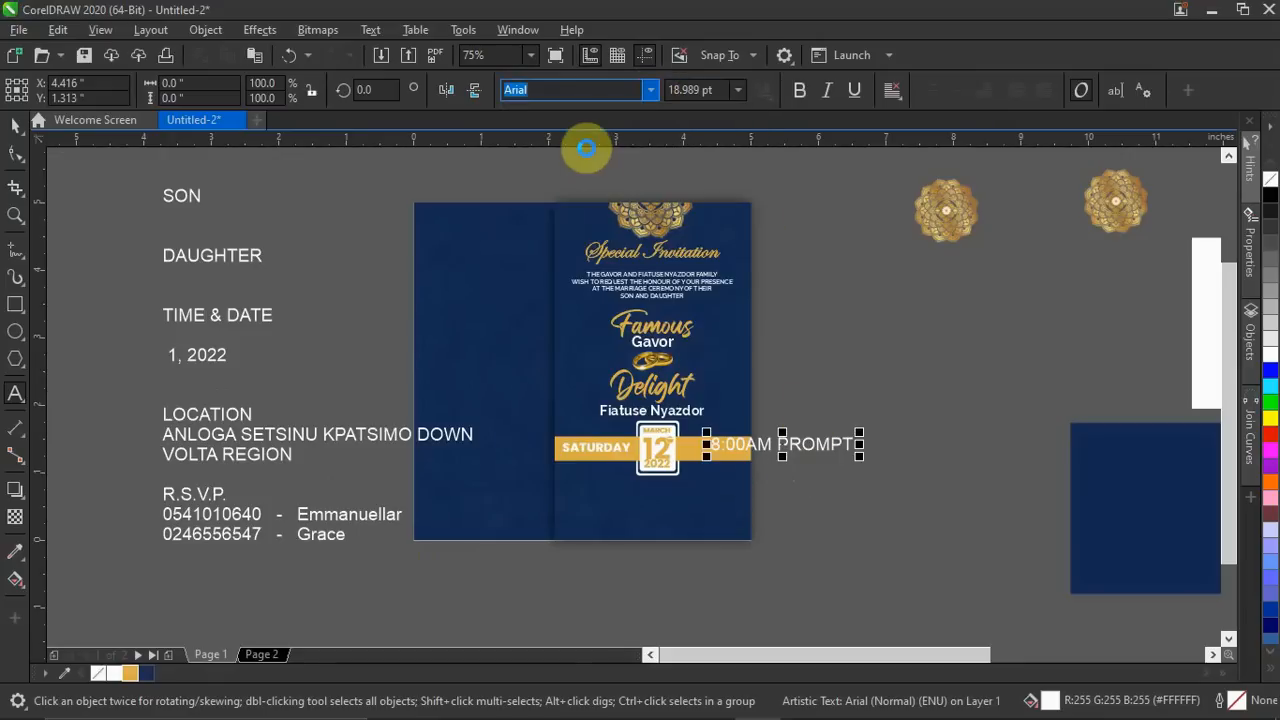
click(802, 97)
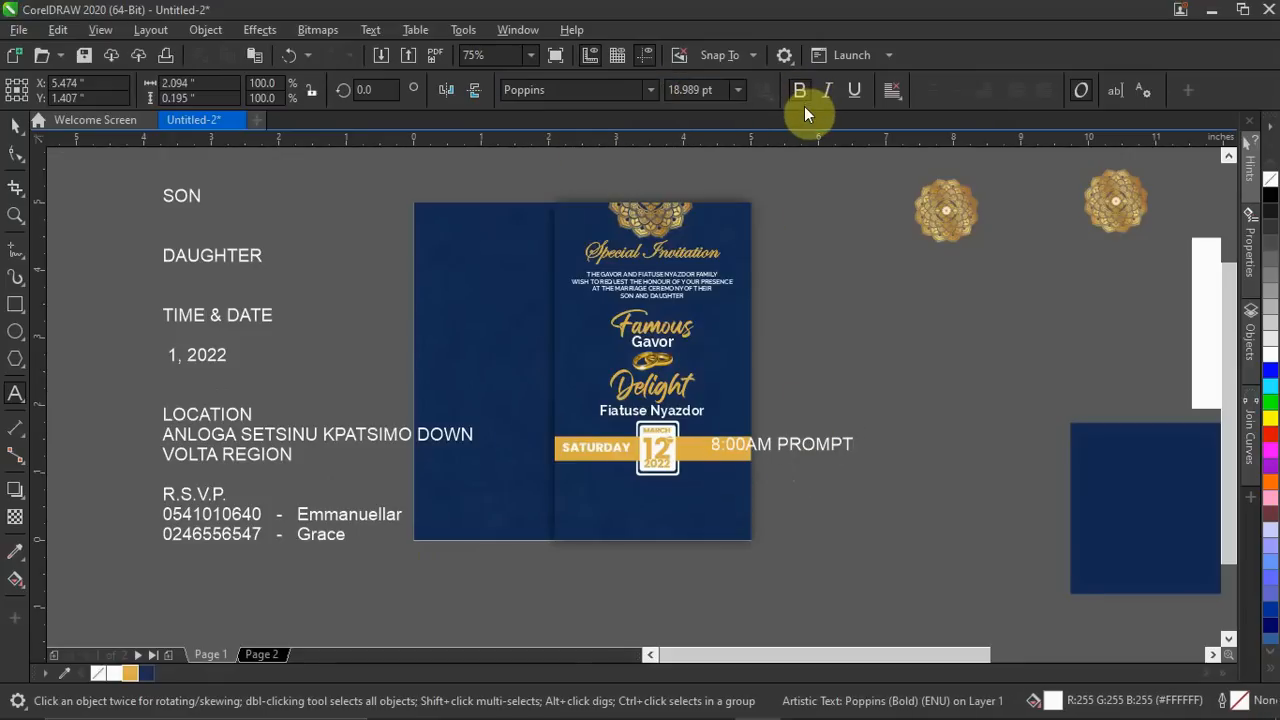
click(15, 128)
click(653, 93)
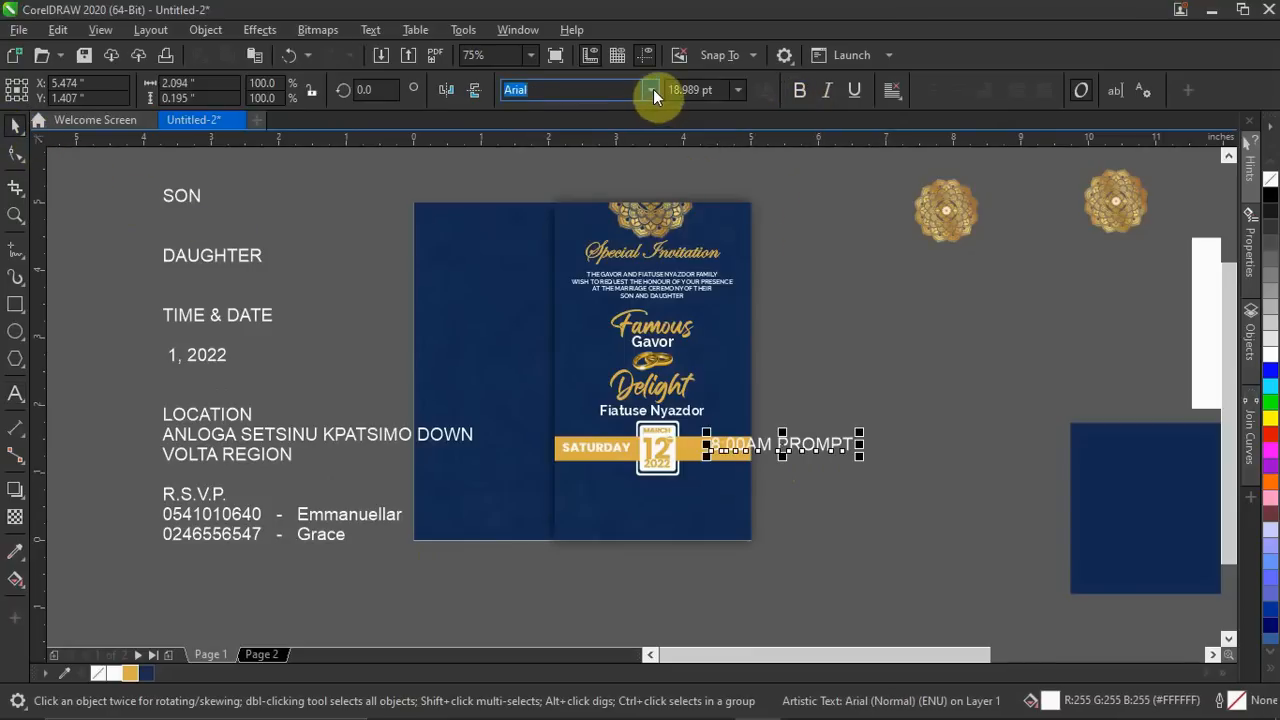
click(880, 95)
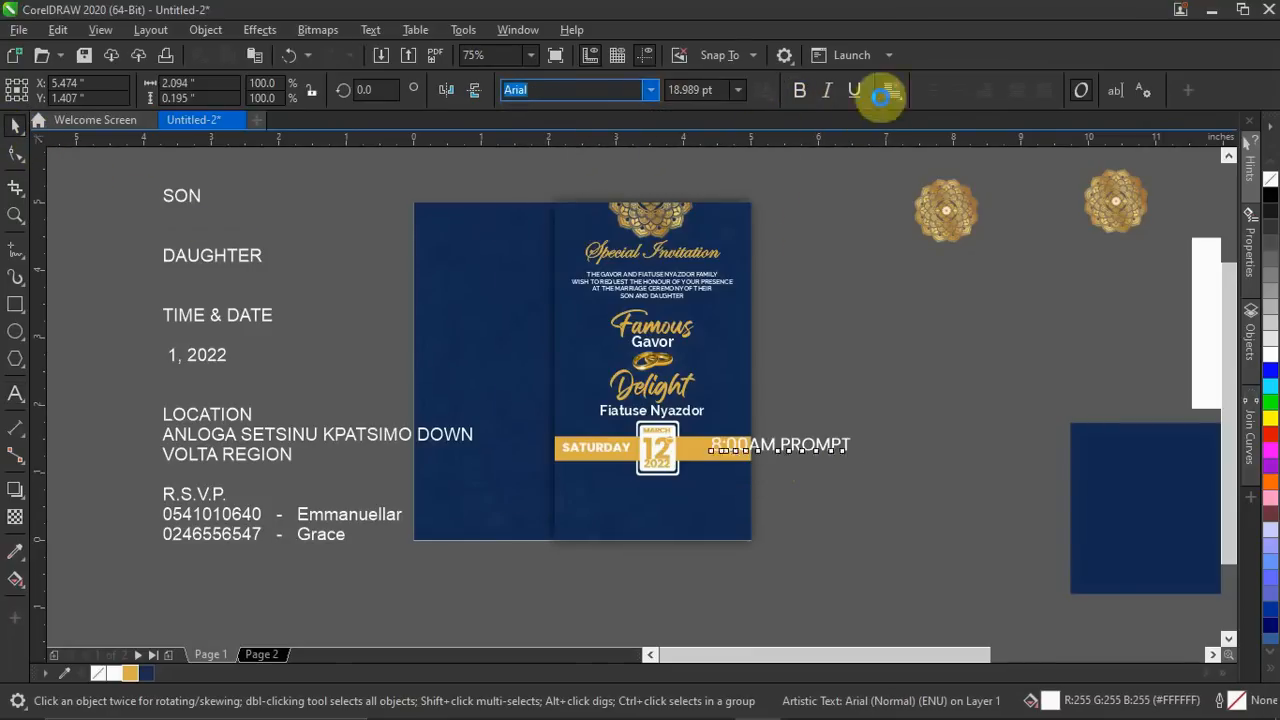
click(801, 92)
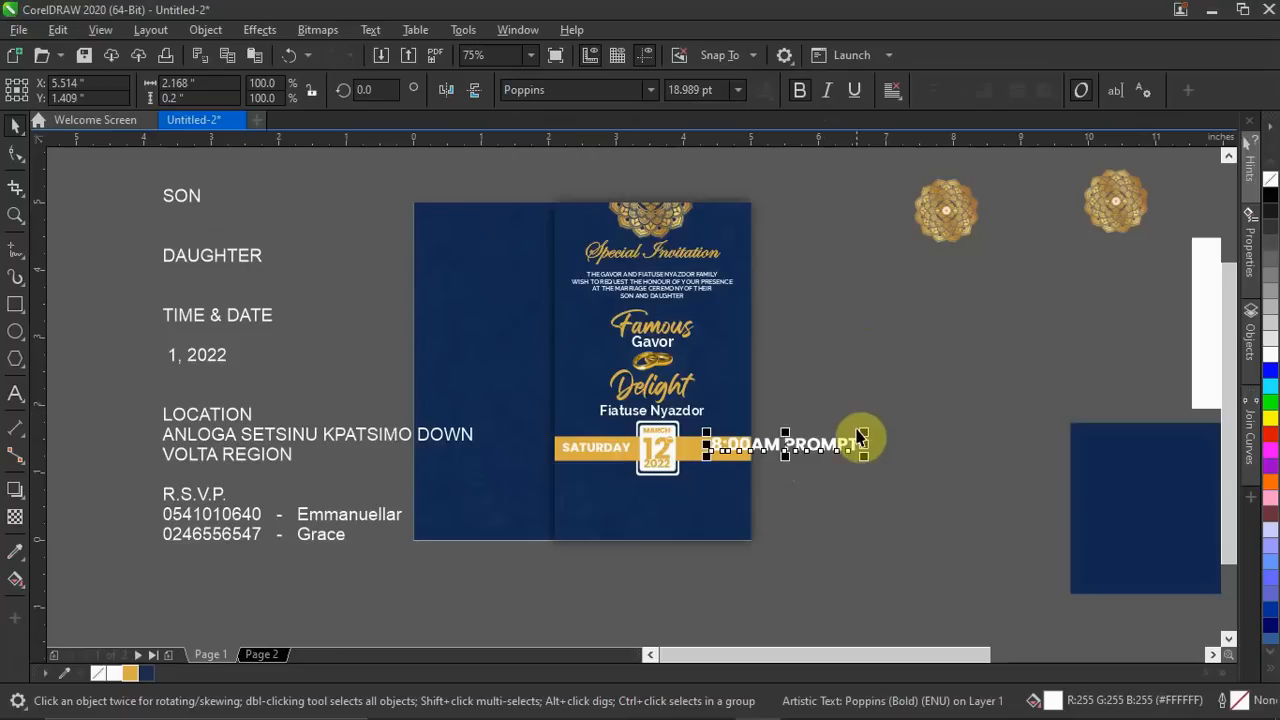
Scale the 8:00AM PROMPT text down to about 6.8 pt and place it on the gold band, at about X 4.476, Y 1.381 in.
drag(866, 432, 840, 440)
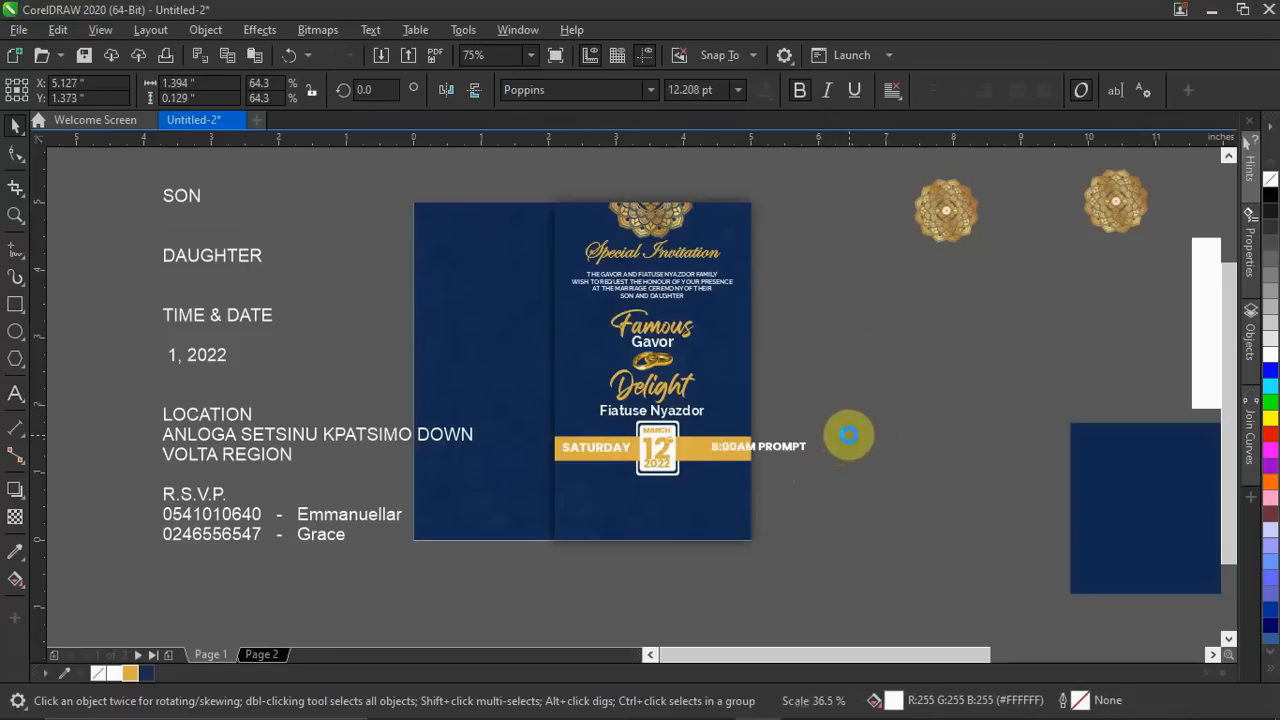
drag(754, 457, 679, 470)
scroll(679, 470, up, 1)
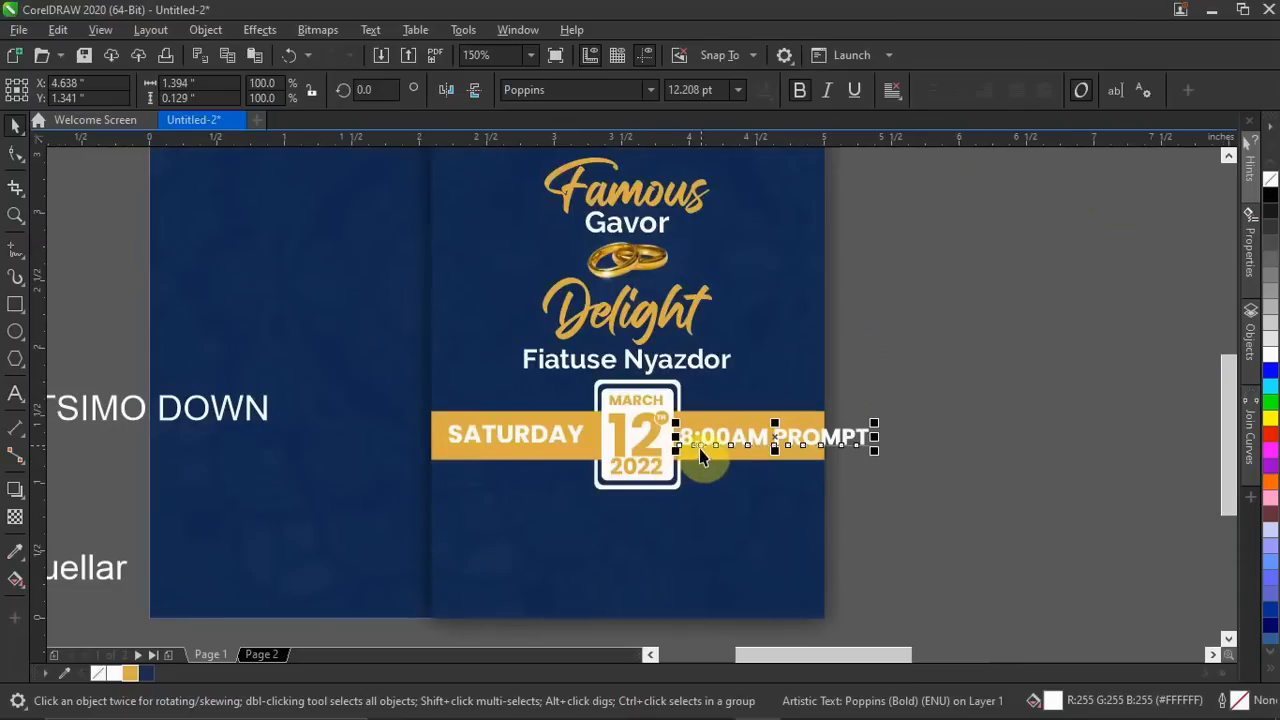
scroll(682, 444, up, 1)
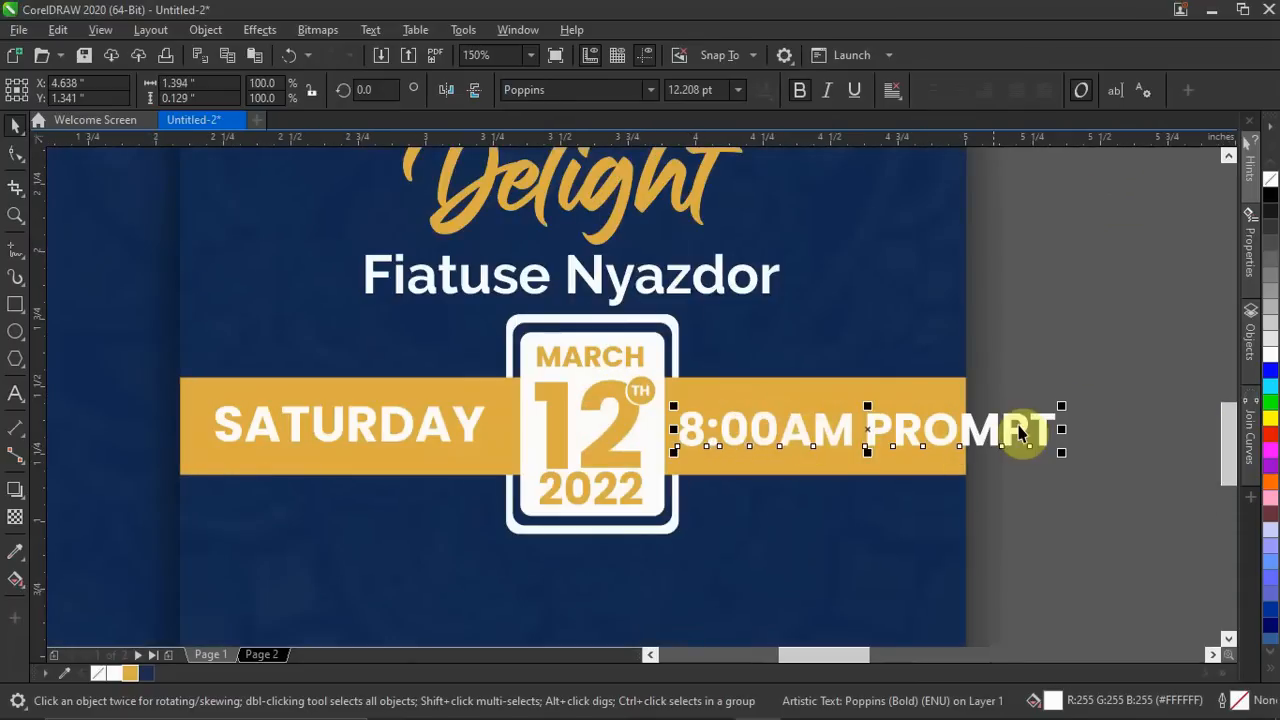
drag(1037, 414, 996, 421)
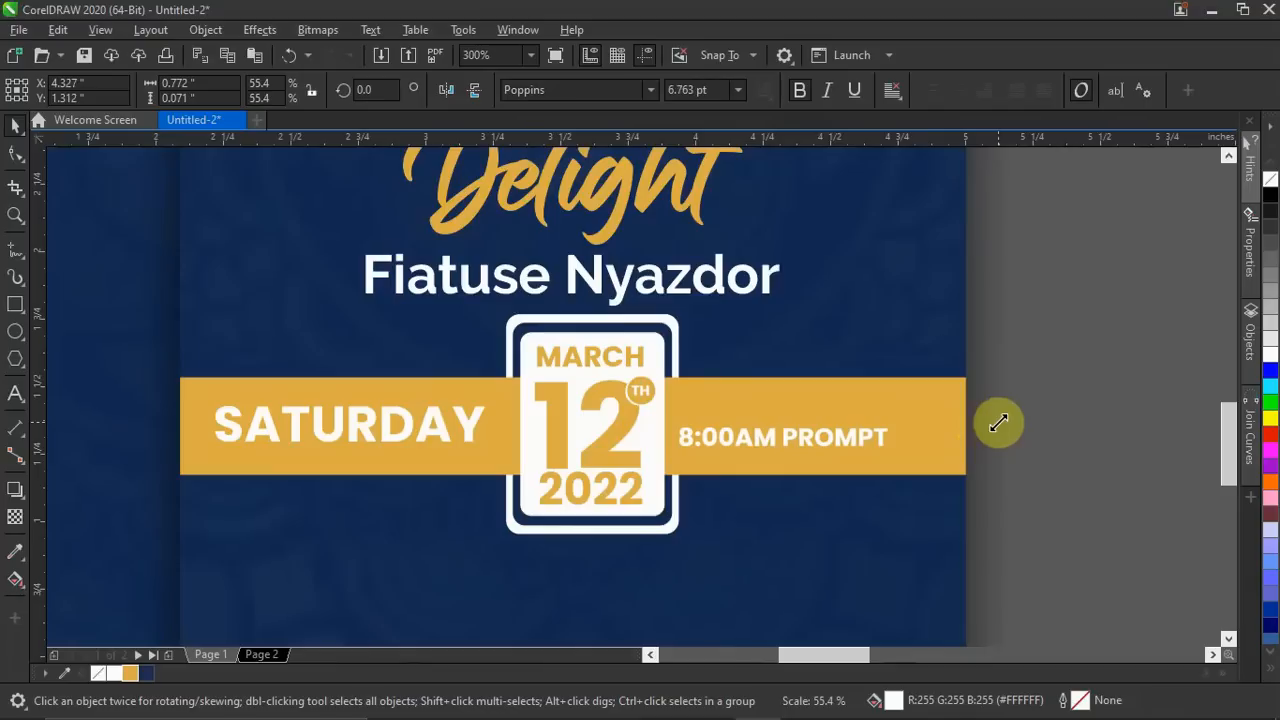
mouse_move(806, 437)
mouse_down()
mouse_move(843, 414)
mouse_move(826, 425)
mouse_up()
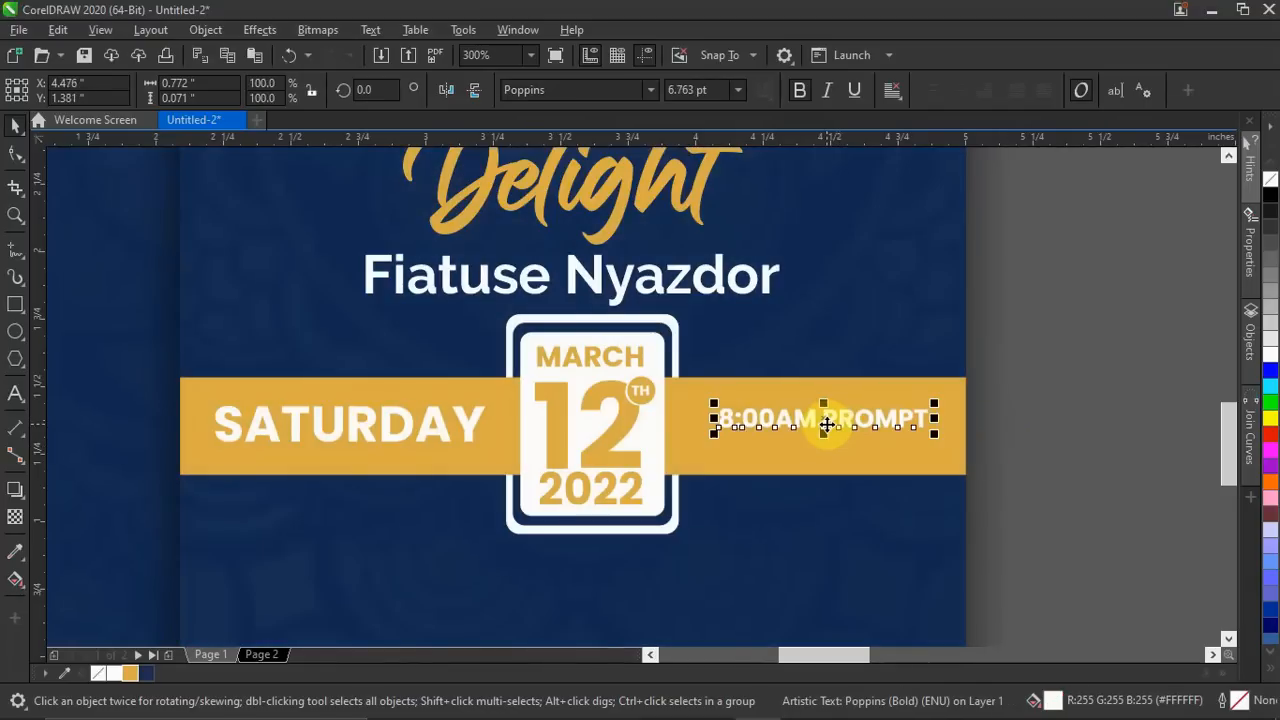
Break the time text into two lines, with 8:00AM above PROMPT.
double_click(824, 420)
key(Return)
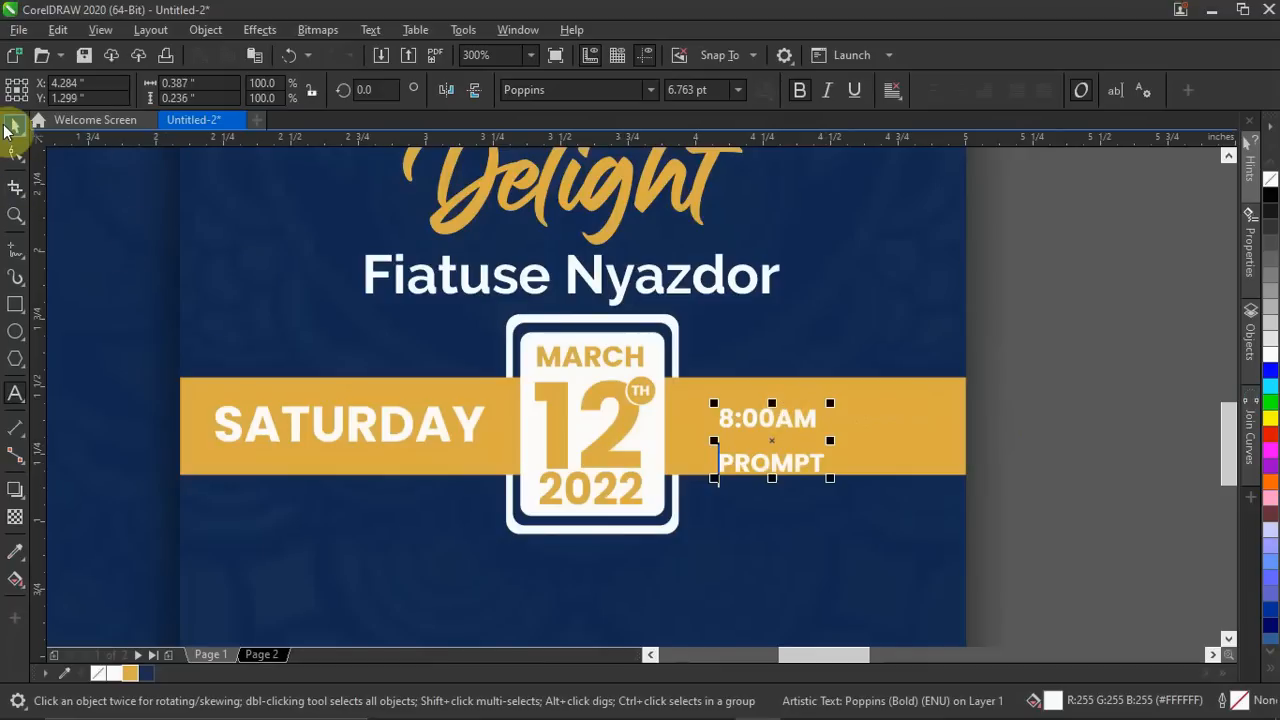
Tighten the line spacing of the 8:00AM PROMPT text and enlarge it to about 9.25 pt on the gold band.
click(15, 157)
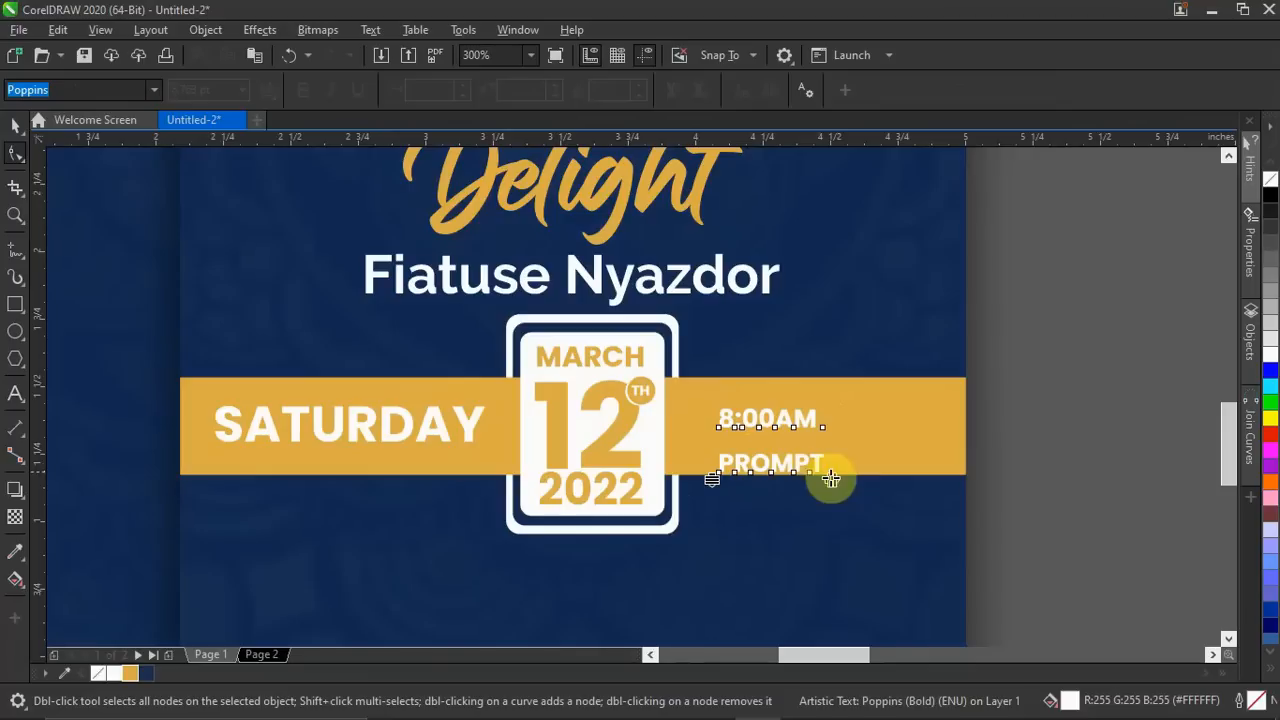
drag(716, 481, 722, 455)
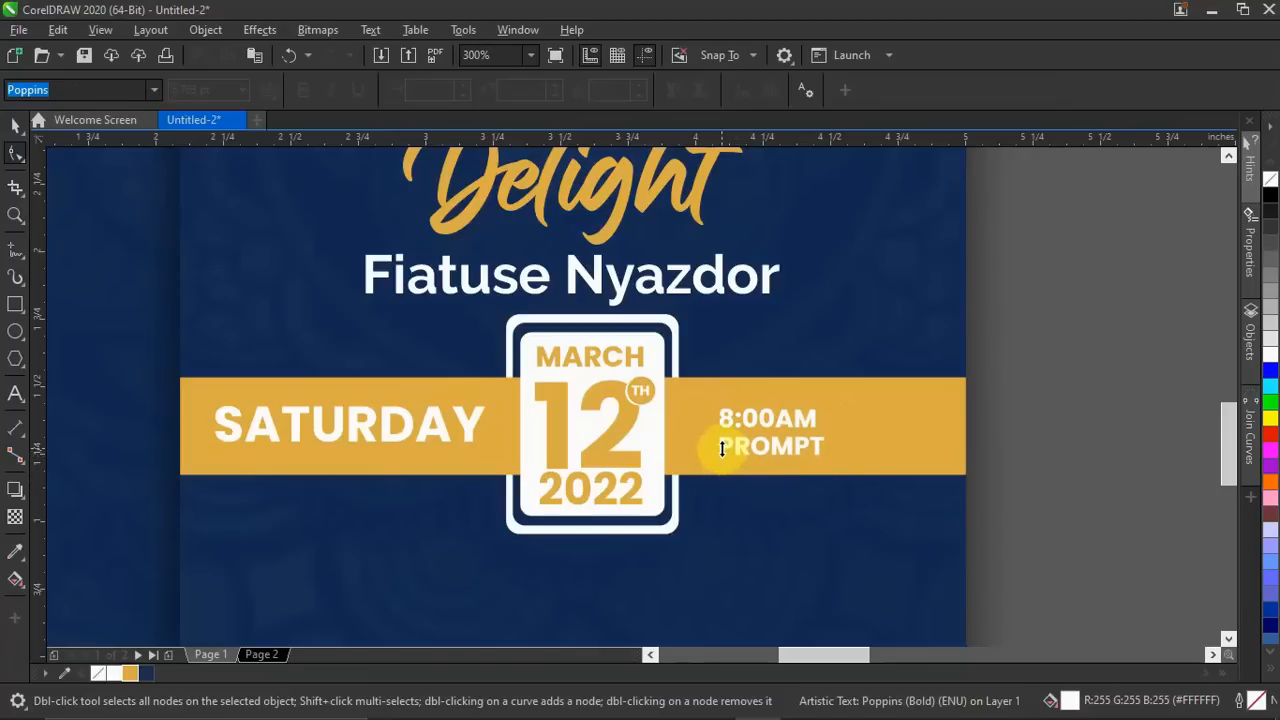
click(15, 124)
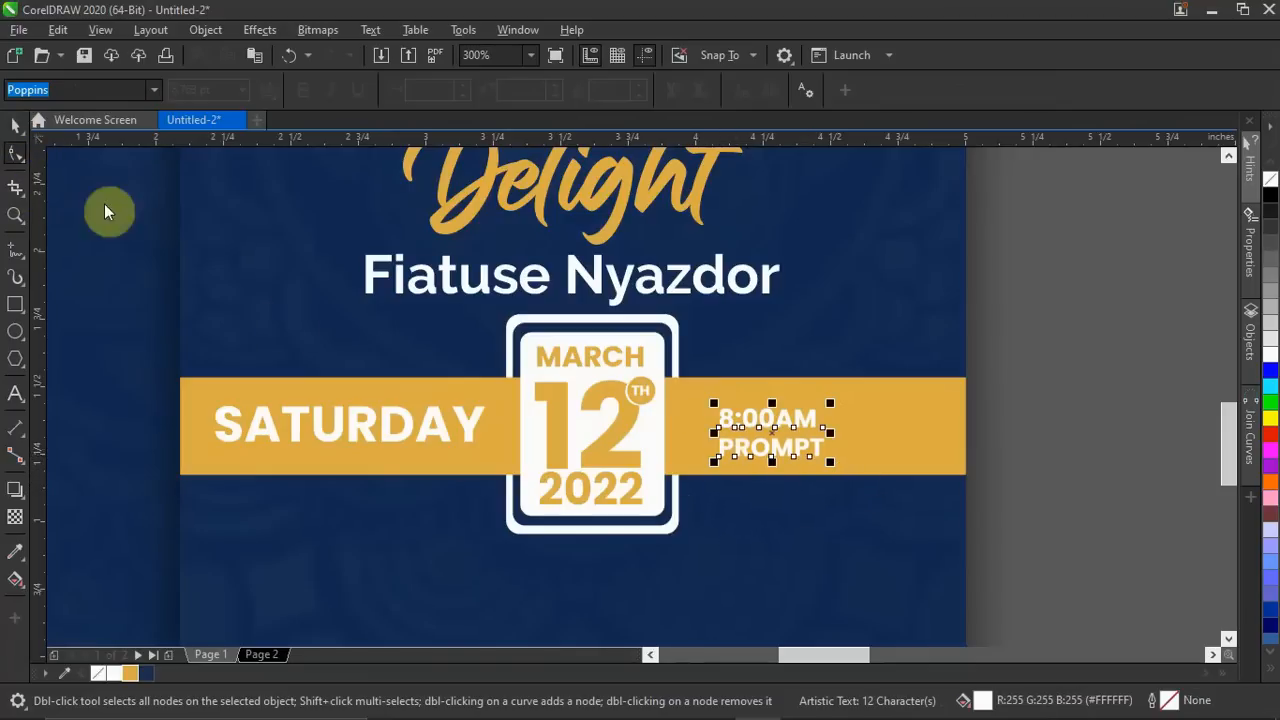
key(space)
drag(831, 462, 890, 488)
drag(834, 427, 832, 411)
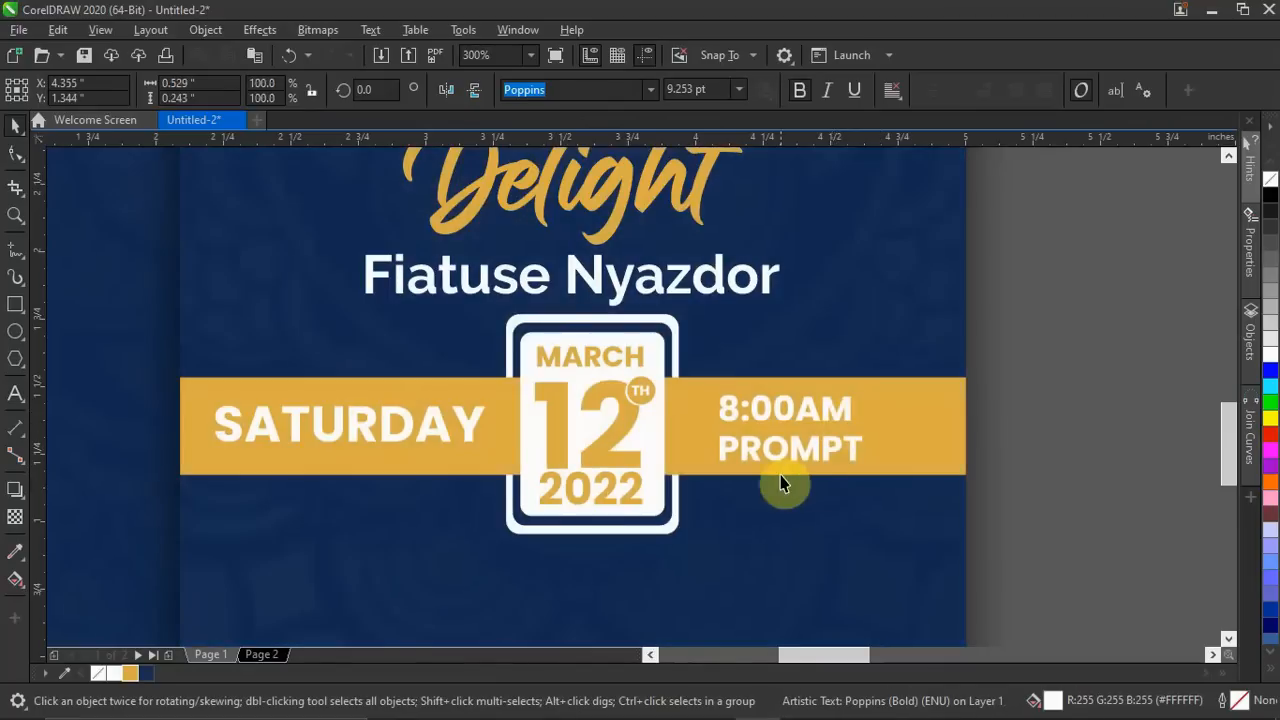
click(678, 455)
Cut the two venue lines under LOCATION from the notes and paste them as new text on the card below the date box.
scroll(690, 445, down, 2)
scroll(697, 437, down, 1)
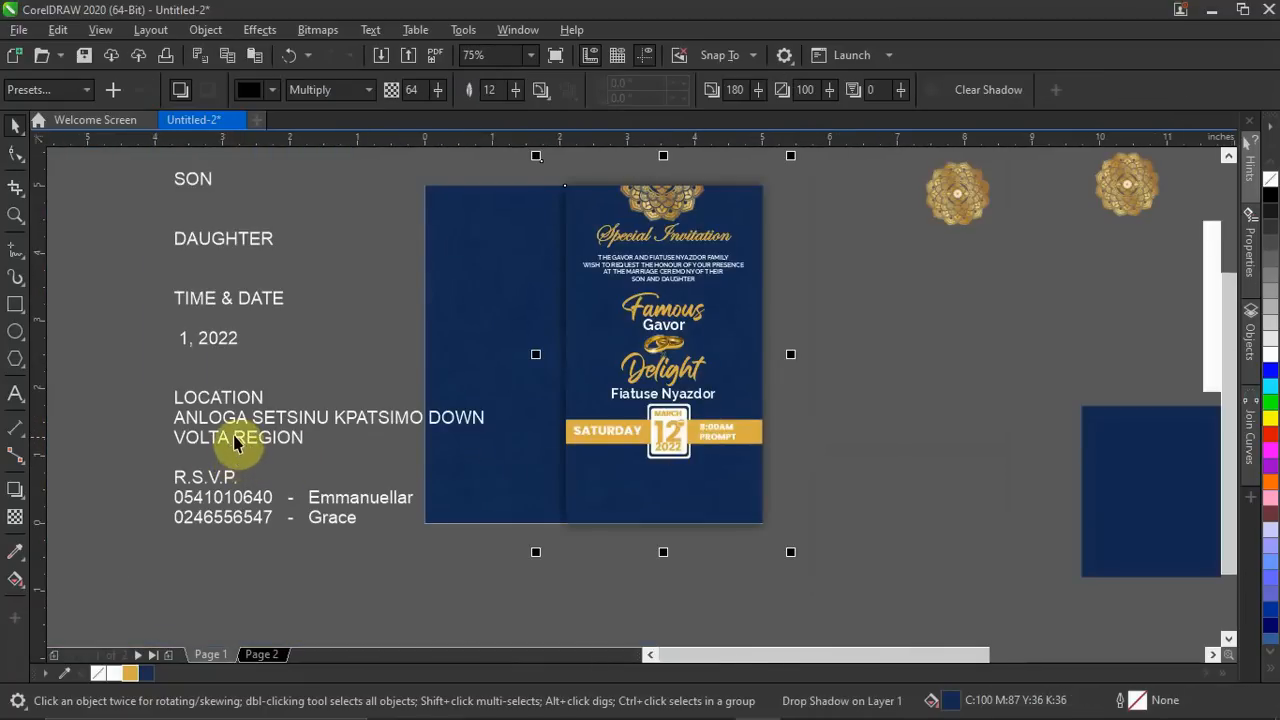
double_click(282, 444)
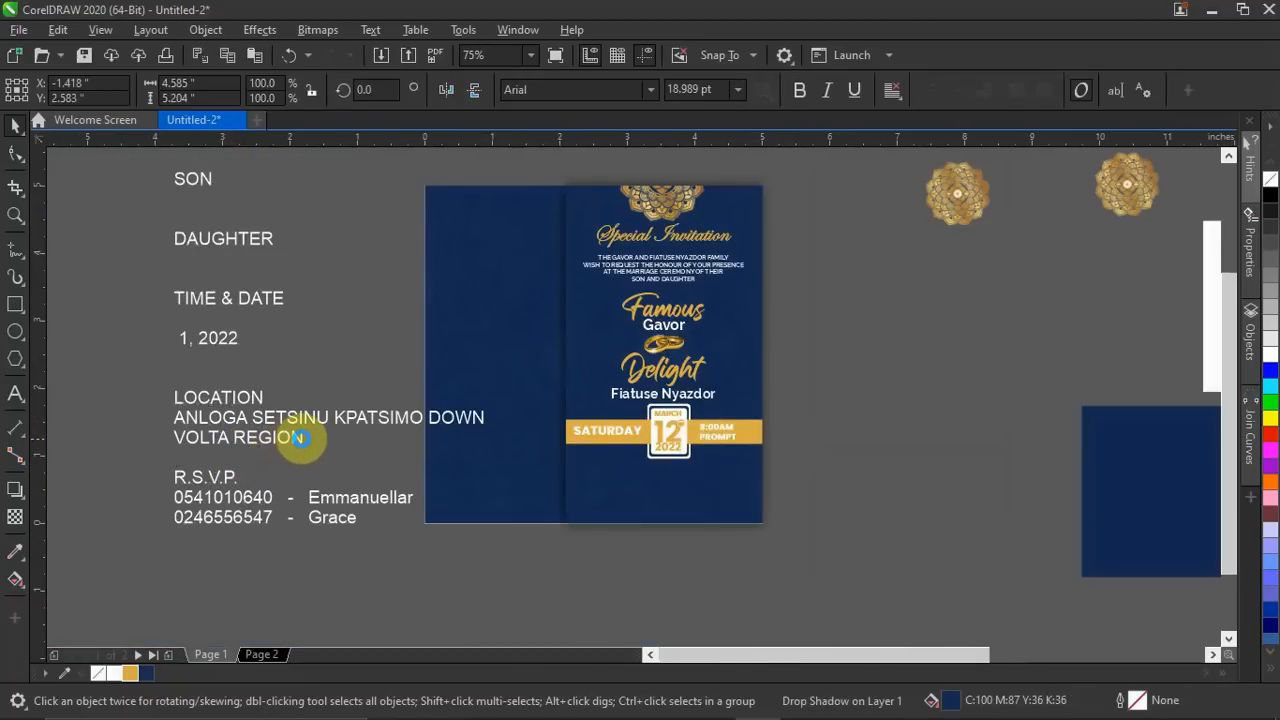
drag(152, 425, 155, 424)
key(ctrl+c)
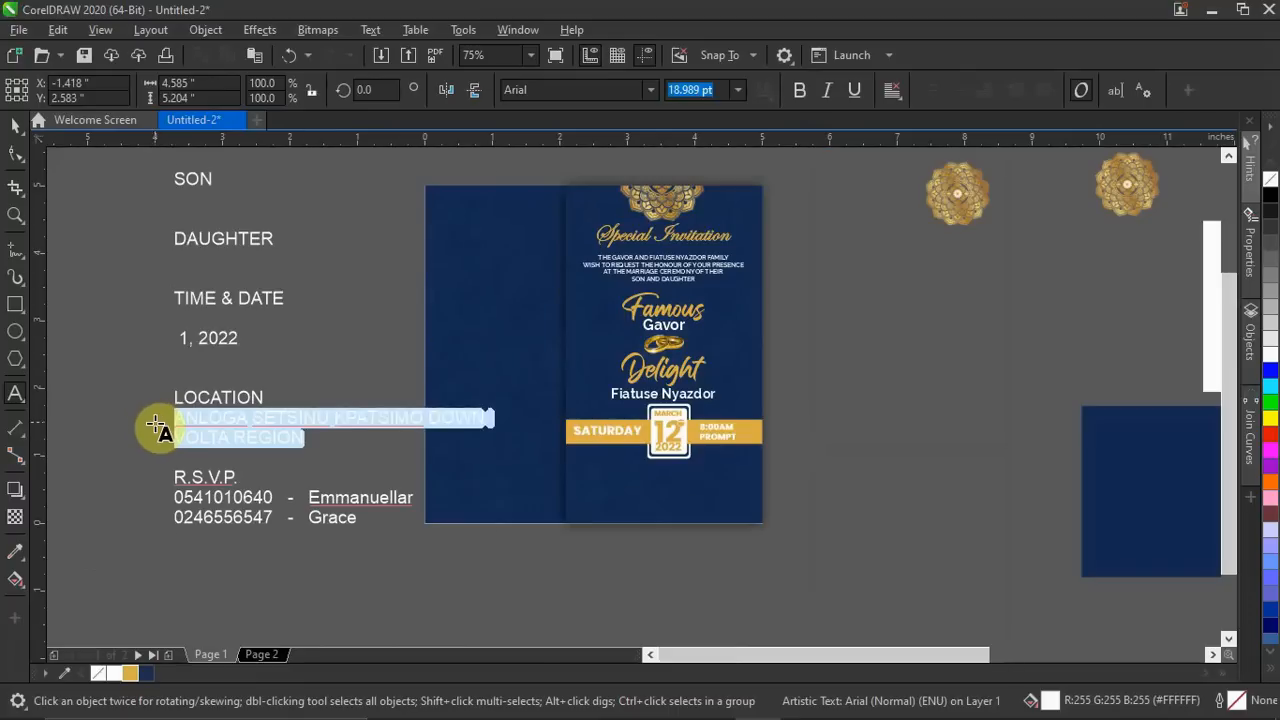
key(Delete)
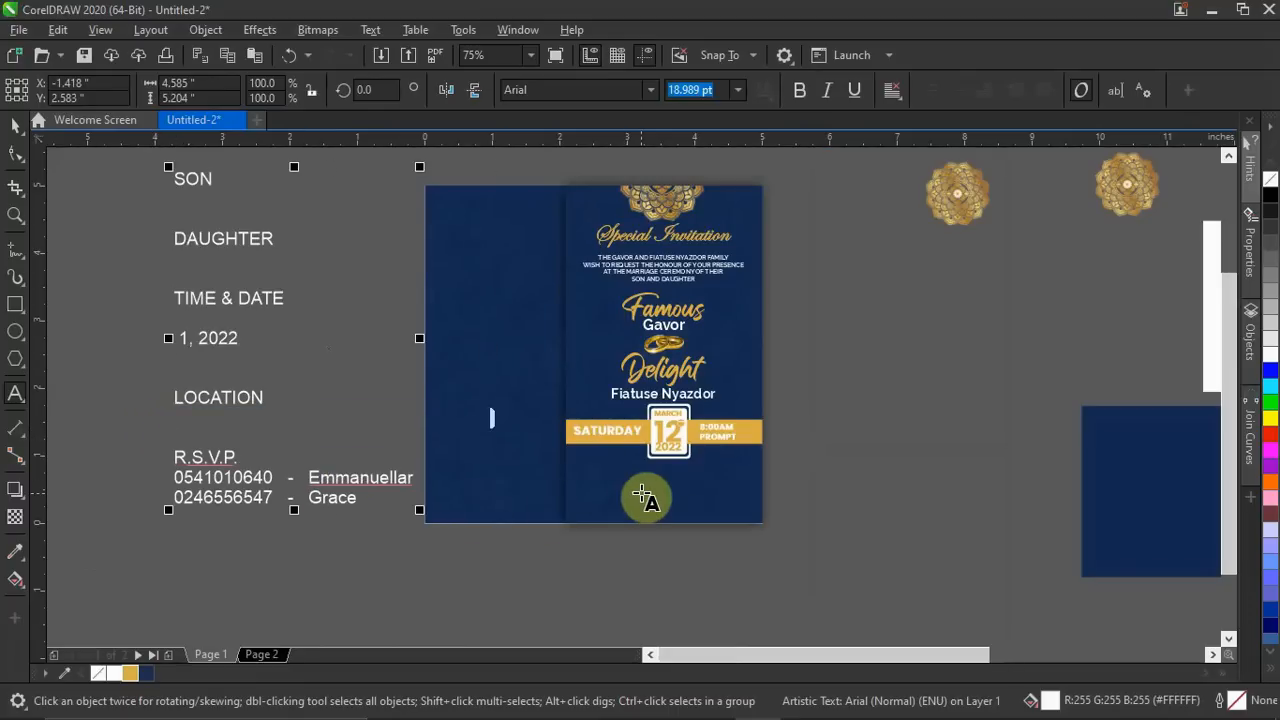
click(641, 492)
key(ctrl+v)
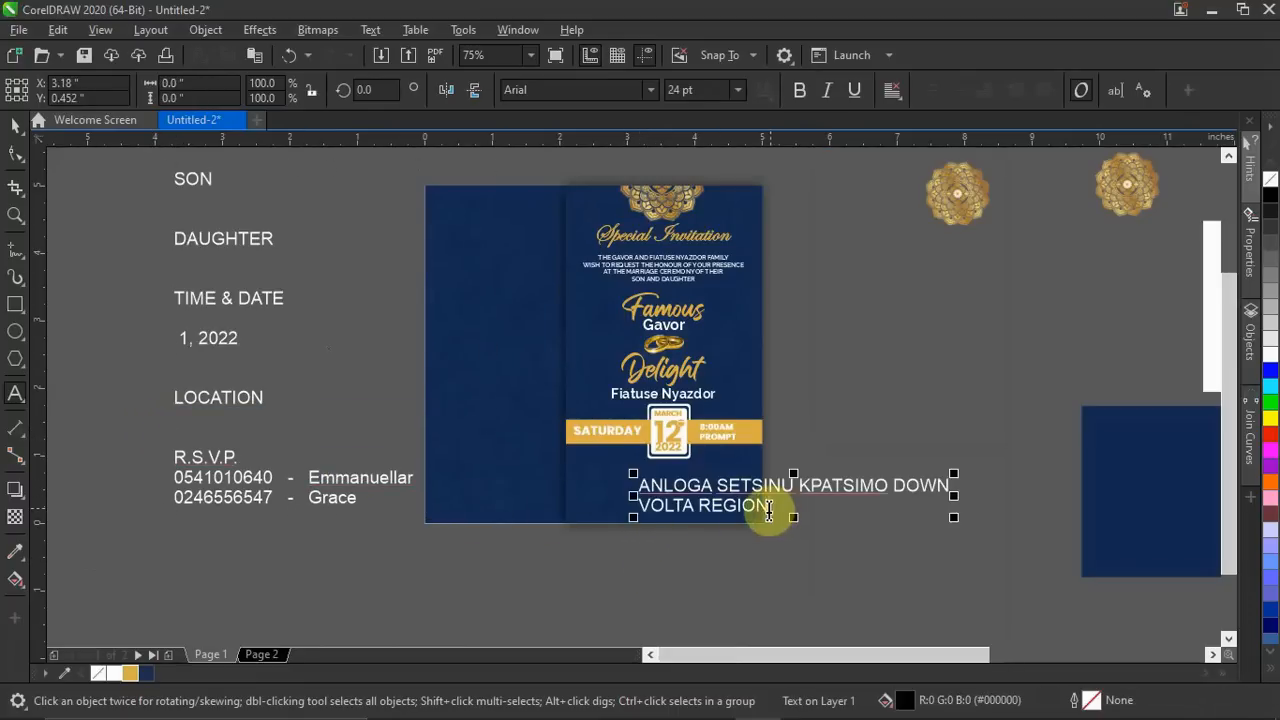
click(18, 127)
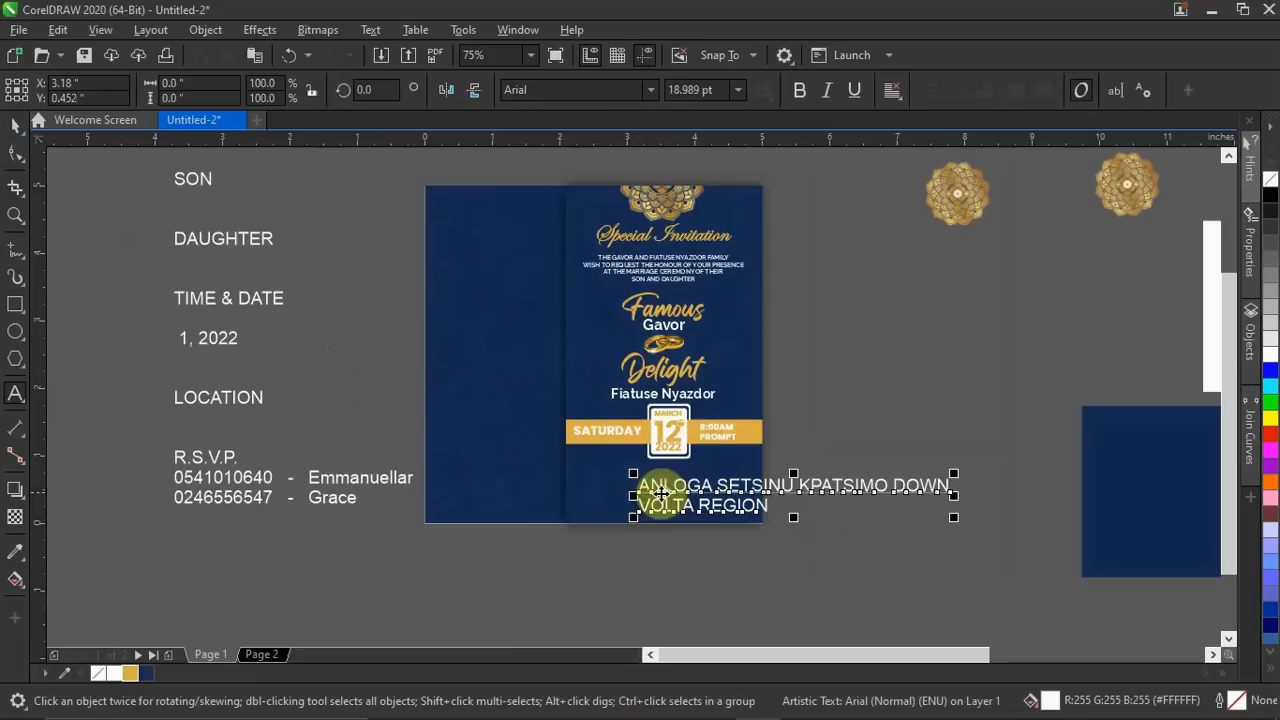
Rebreak the venue text so only its first two words stay on the upper line, keeping a space before VOLTA REGION.
scroll(652, 510, up, 2)
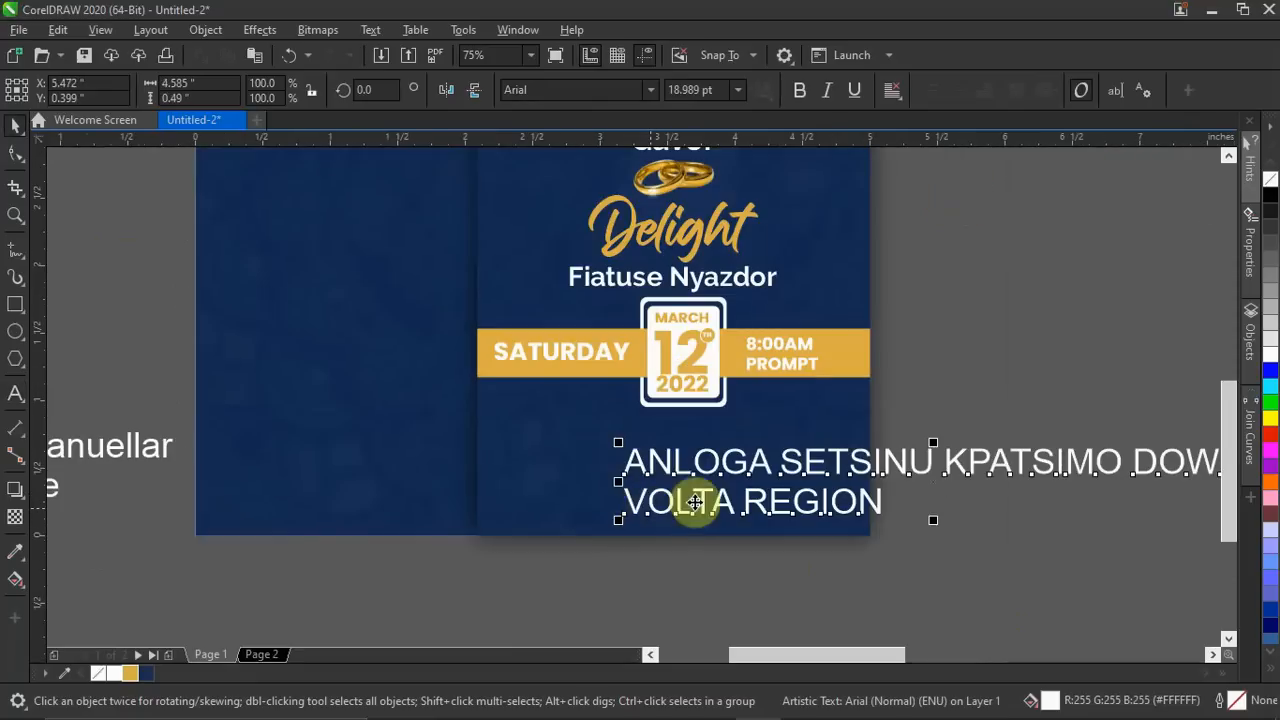
double_click(634, 503)
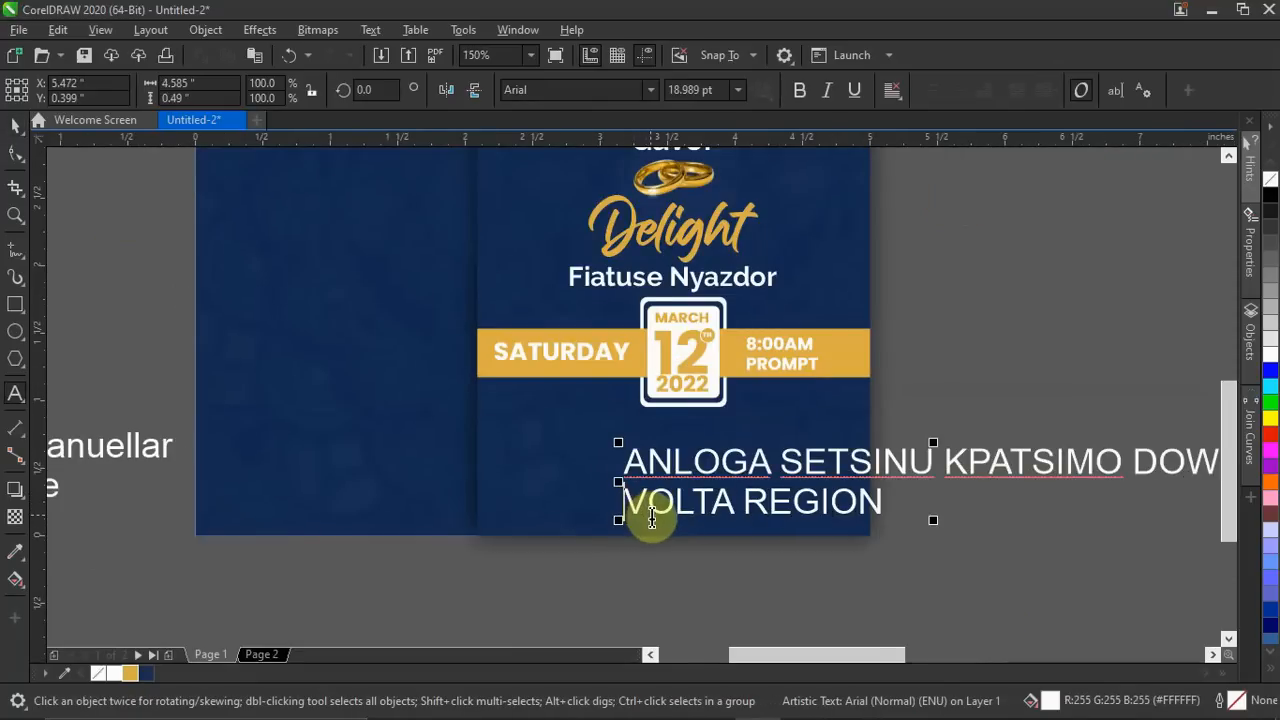
key(BackSpace)
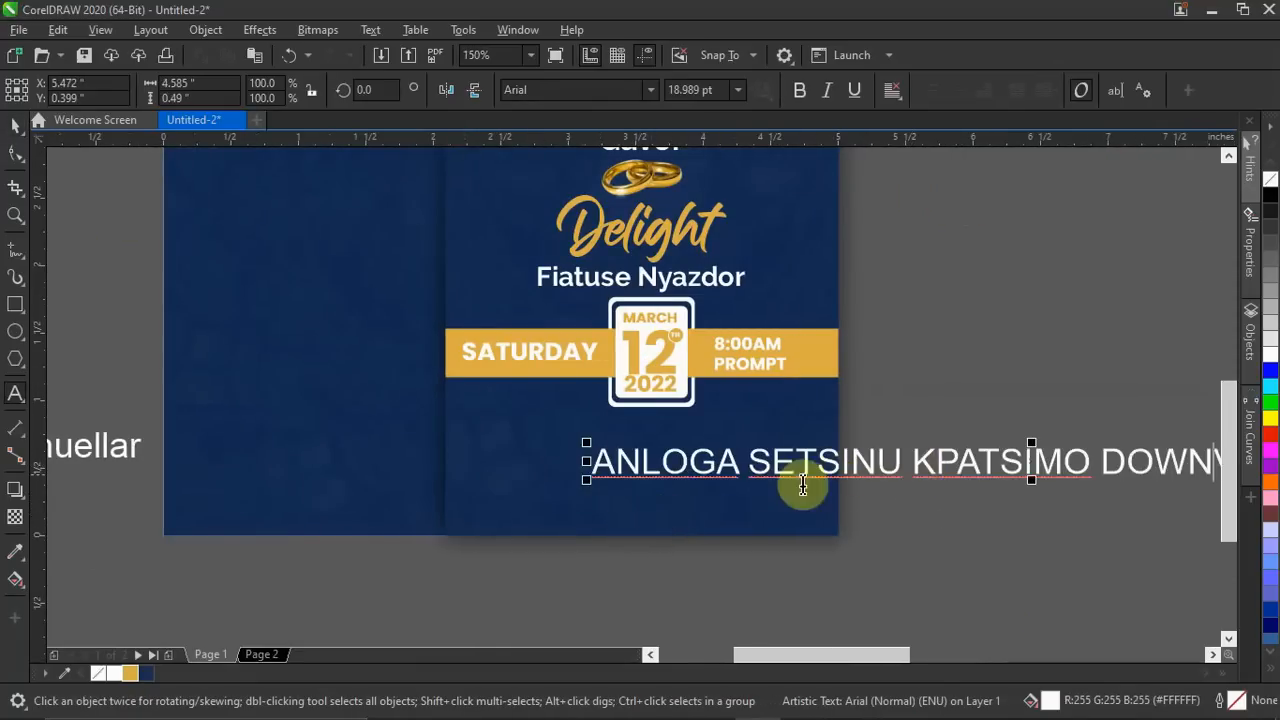
click(907, 461)
key(Return)
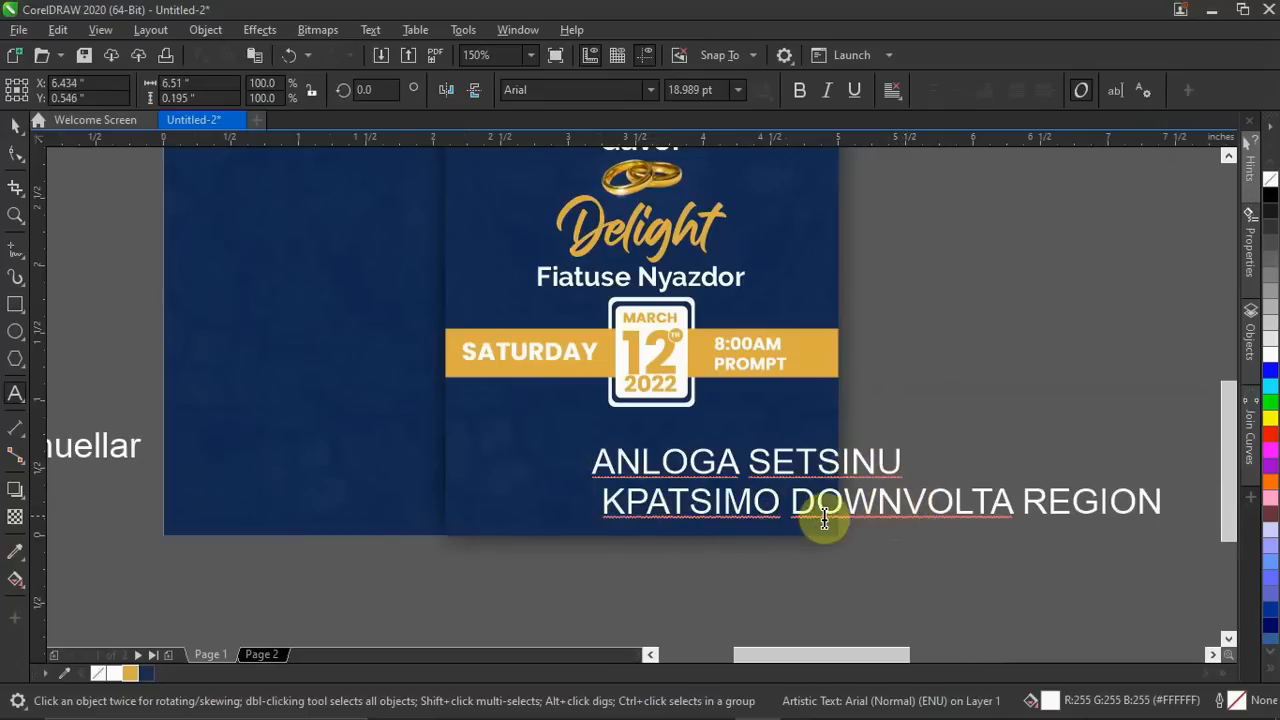
click(909, 513)
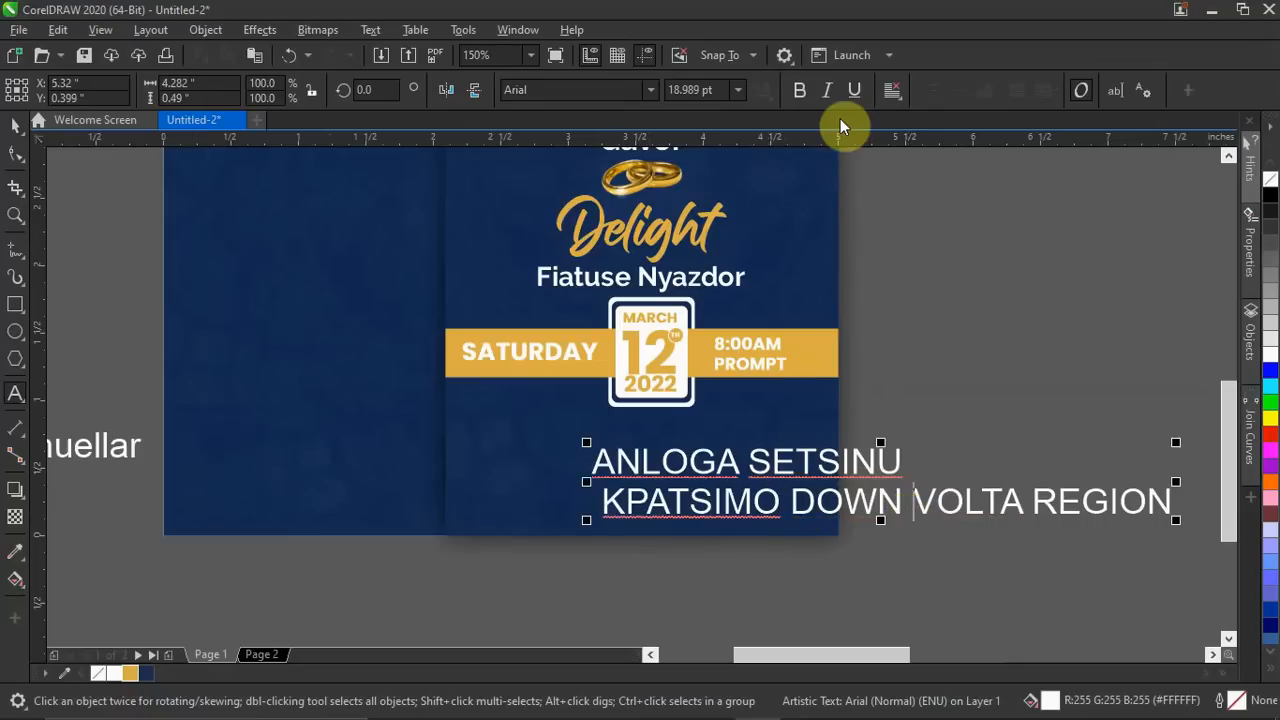
Center-align the venue text and set its font to Raleway Bold.
click(891, 93)
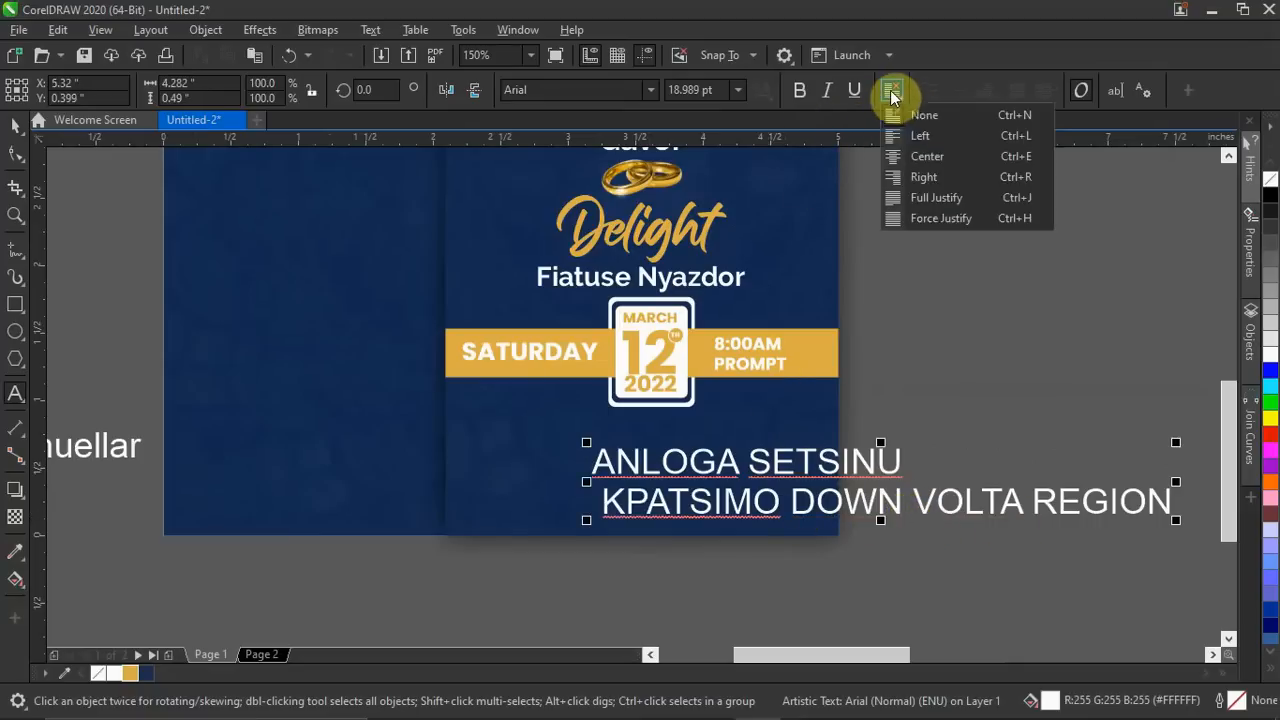
click(946, 157)
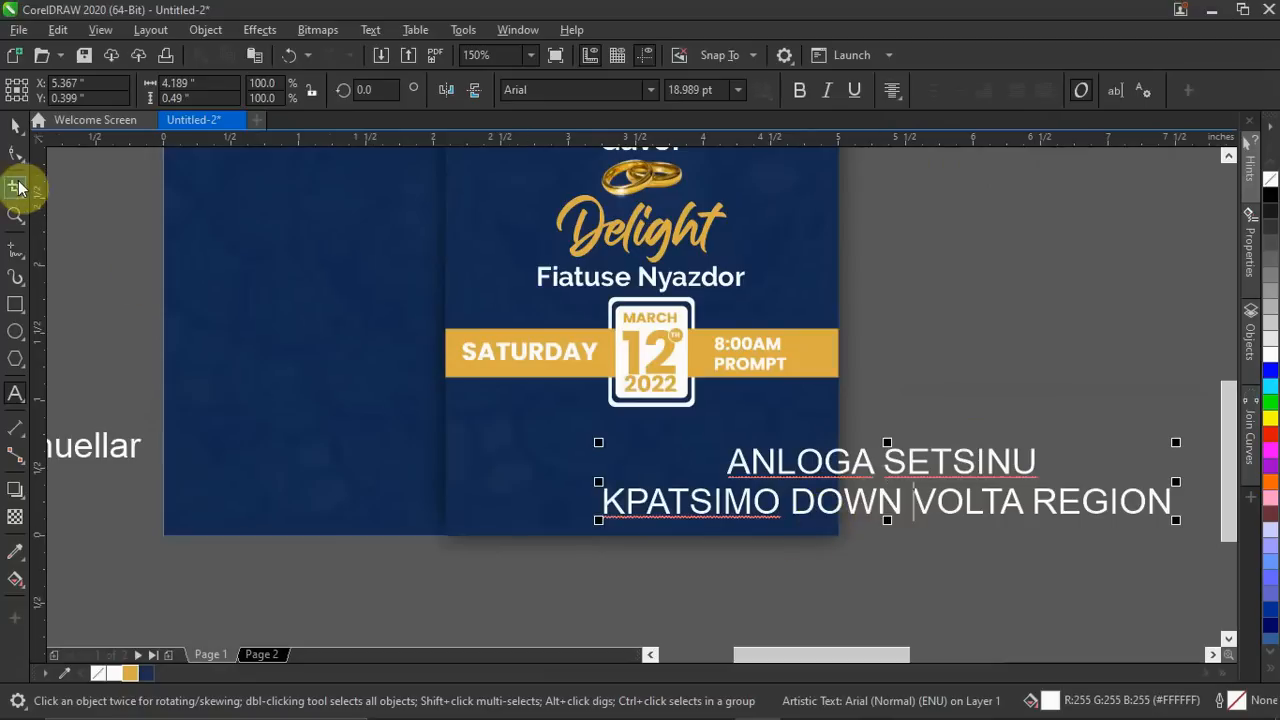
click(15, 124)
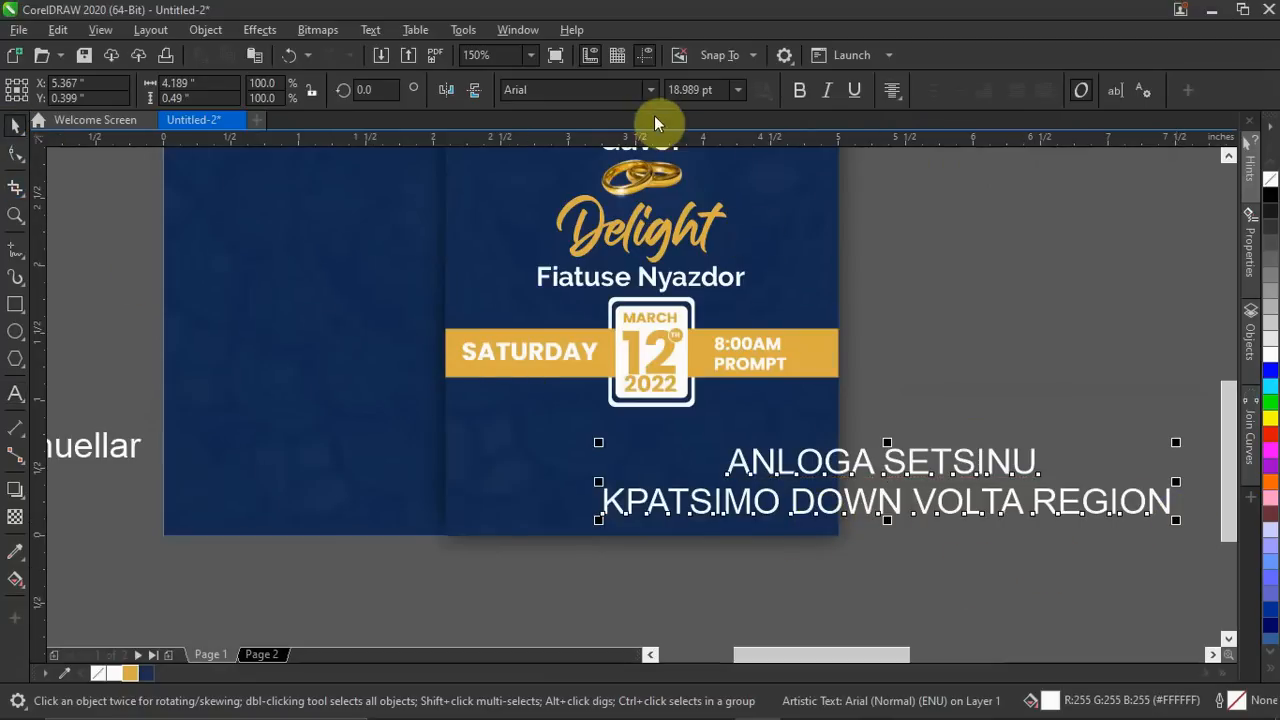
click(650, 90)
key(Escape)
click(617, 178)
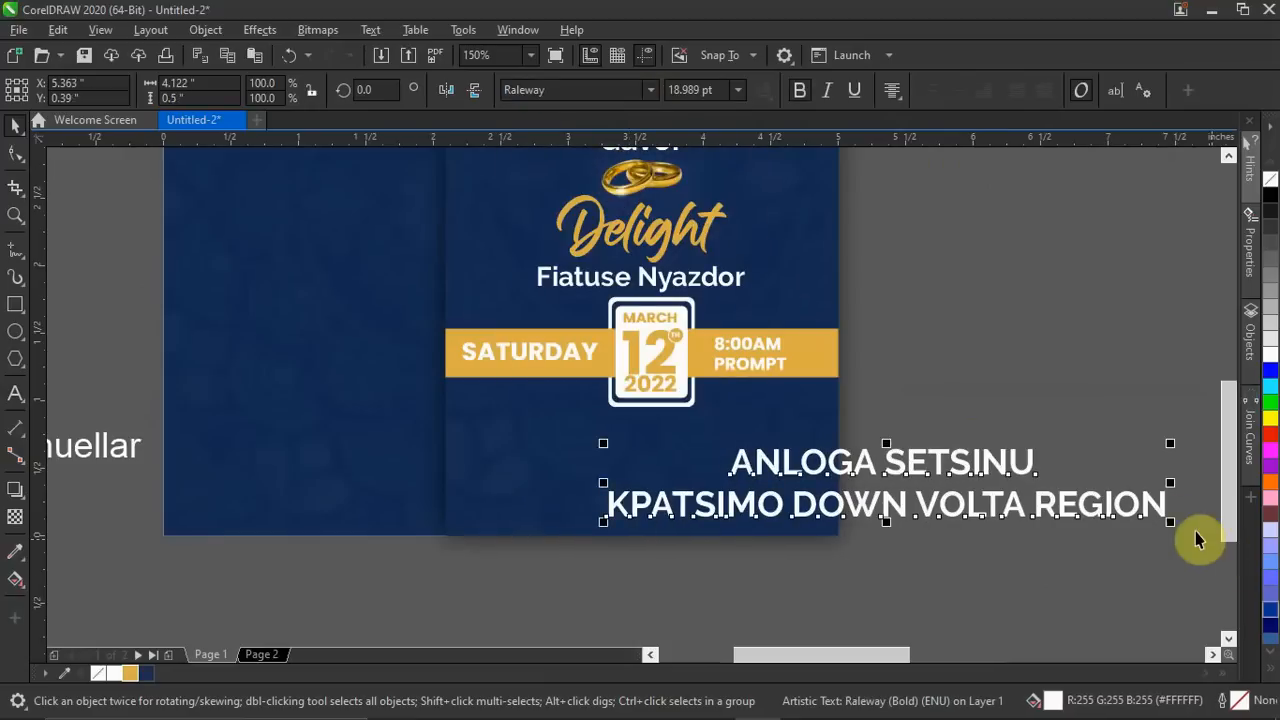
Scale the venue text down to about 1.6 in wide and place it centered beneath the date box.
drag(1168, 522, 840, 492)
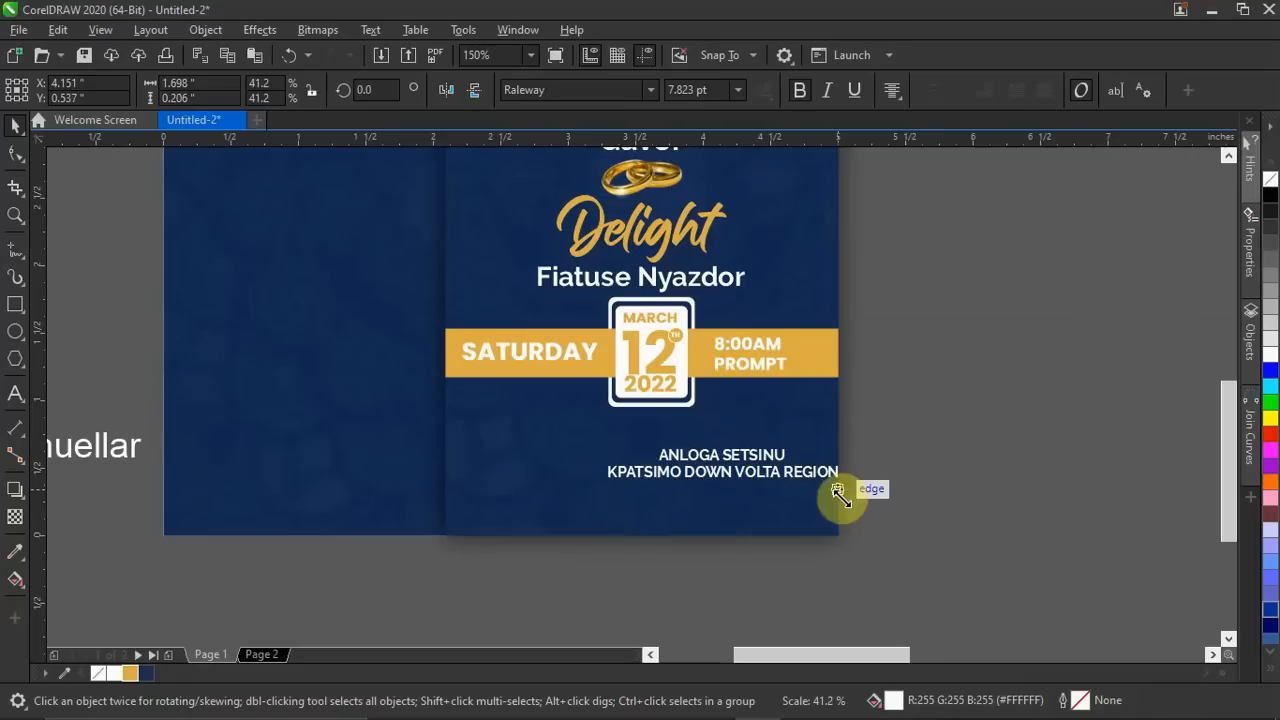
drag(698, 460, 631, 448)
mouse_move(760, 460)
mouse_down()
mouse_move(749, 463)
mouse_move(926, 456)
mouse_move(749, 457)
mouse_up()
key(Escape)
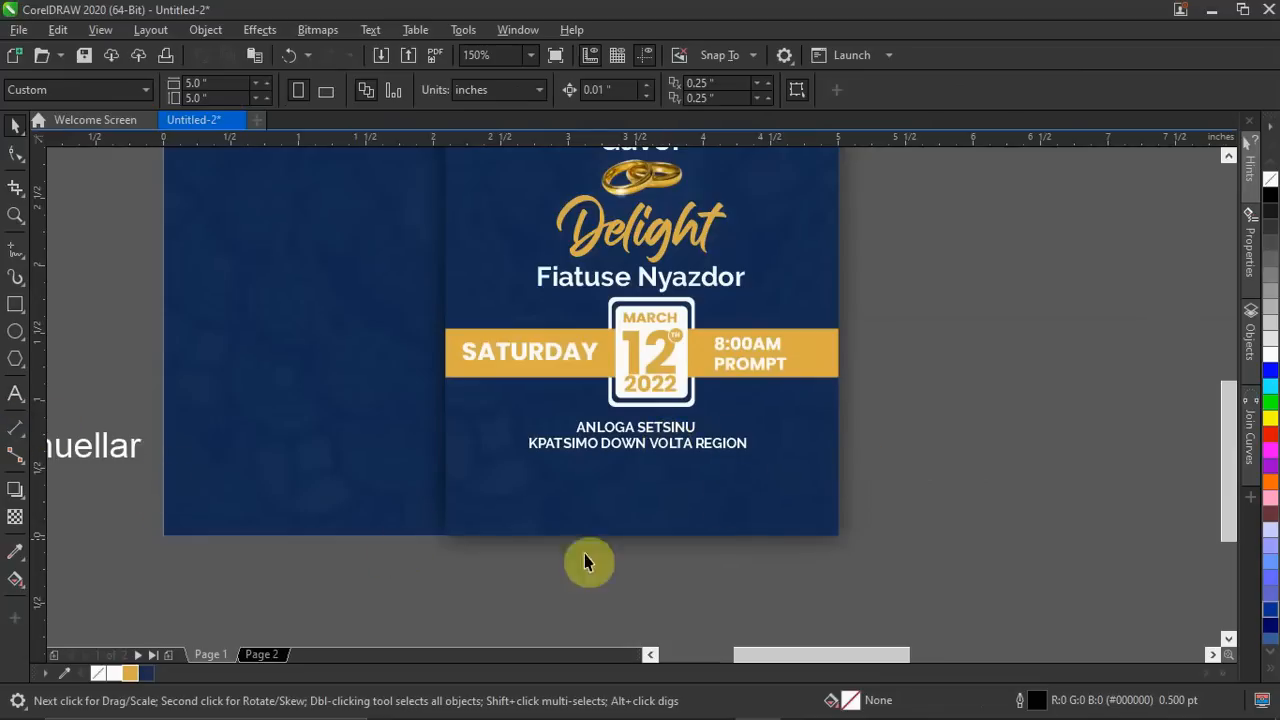
Copy R.S.V.P from the notes text and paste it as new text near the card's lower edge.
scroll(697, 548, down, 2)
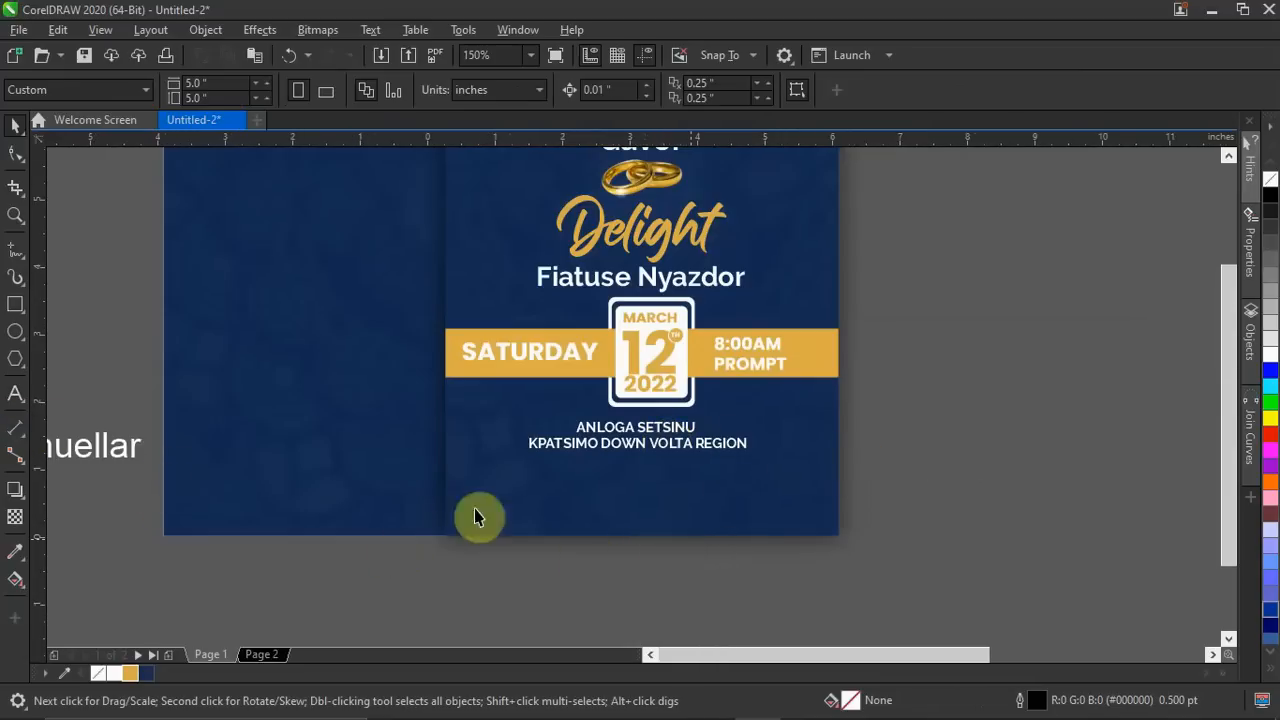
scroll(338, 527, down, 2)
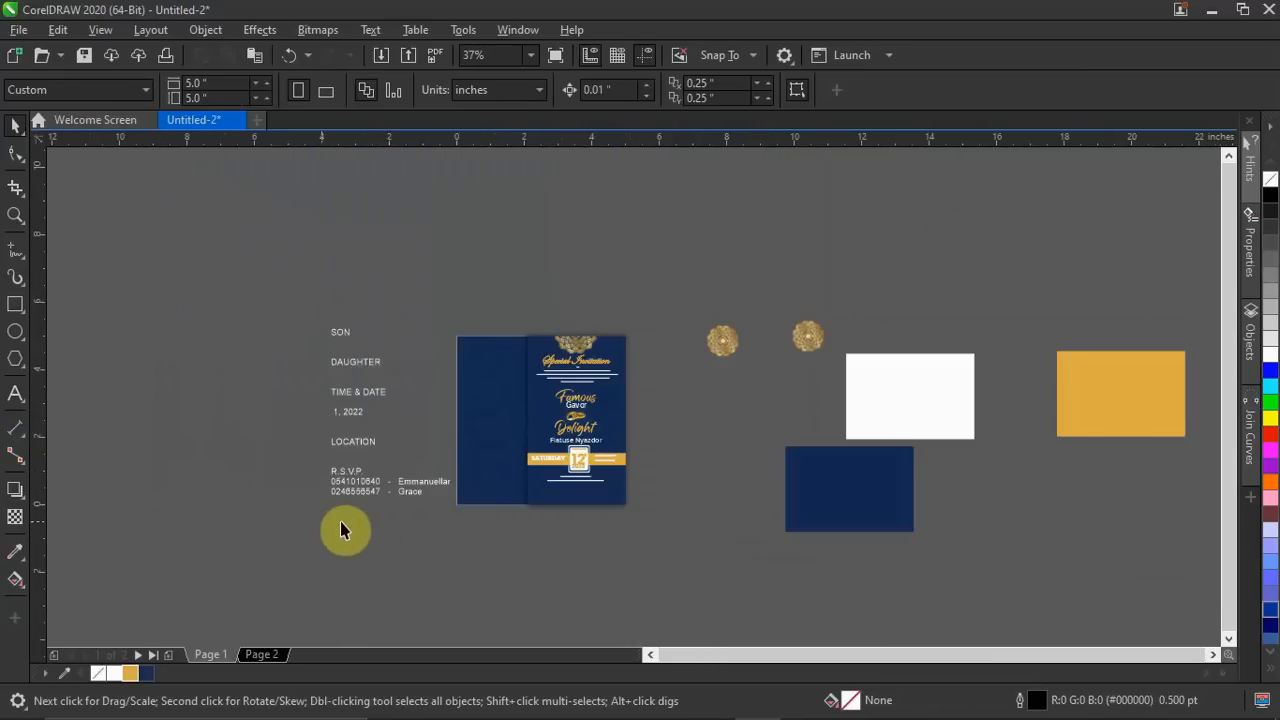
scroll(345, 517, up, 4)
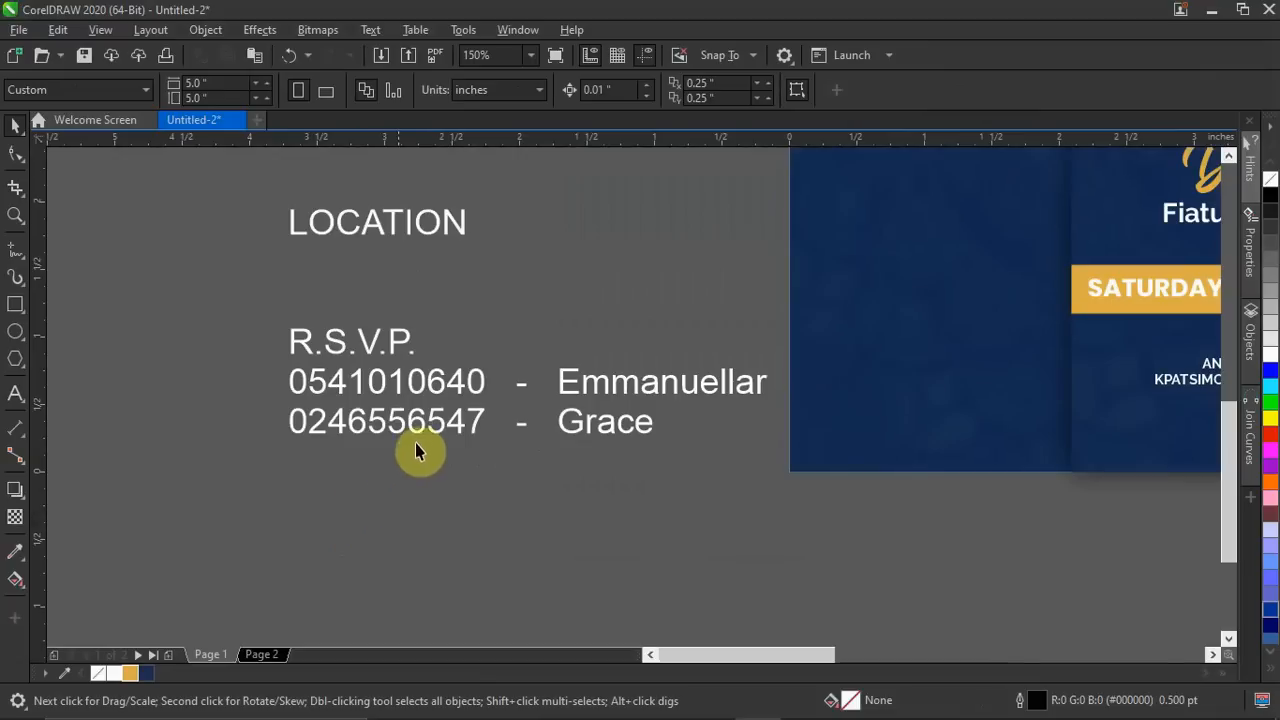
double_click(402, 342)
drag(410, 343, 289, 340)
key(ctrl+c)
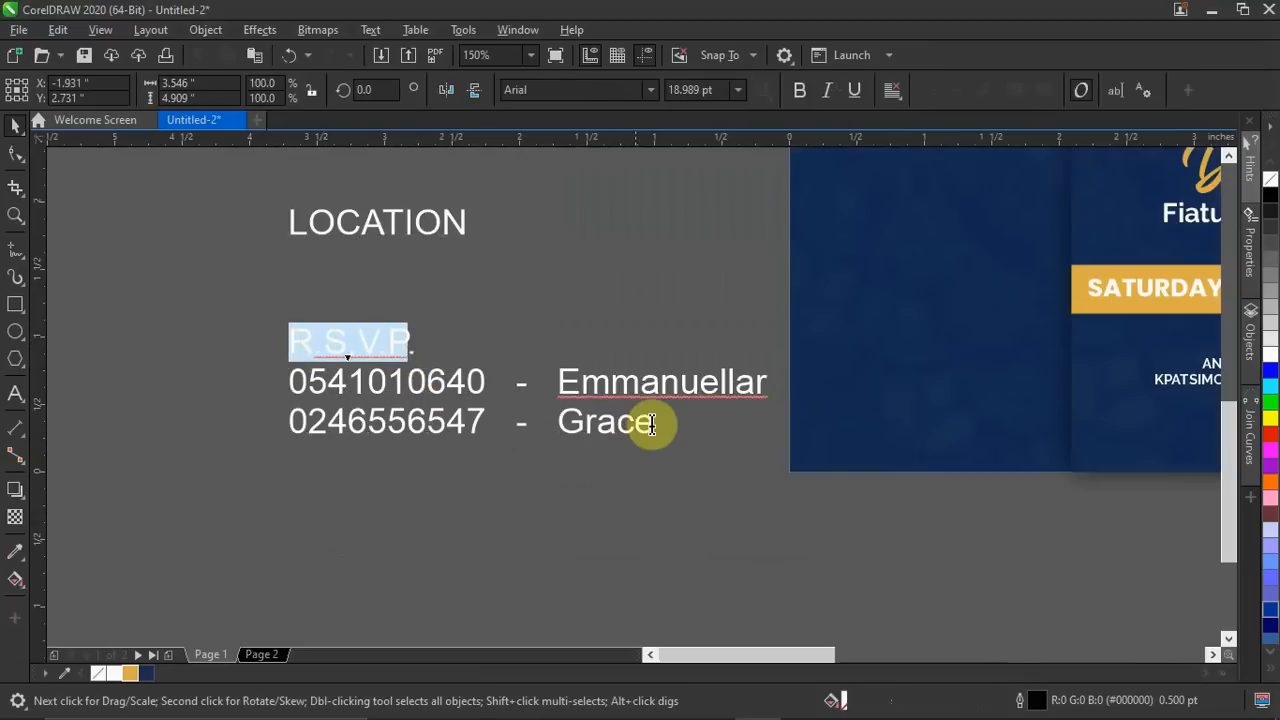
click(987, 466)
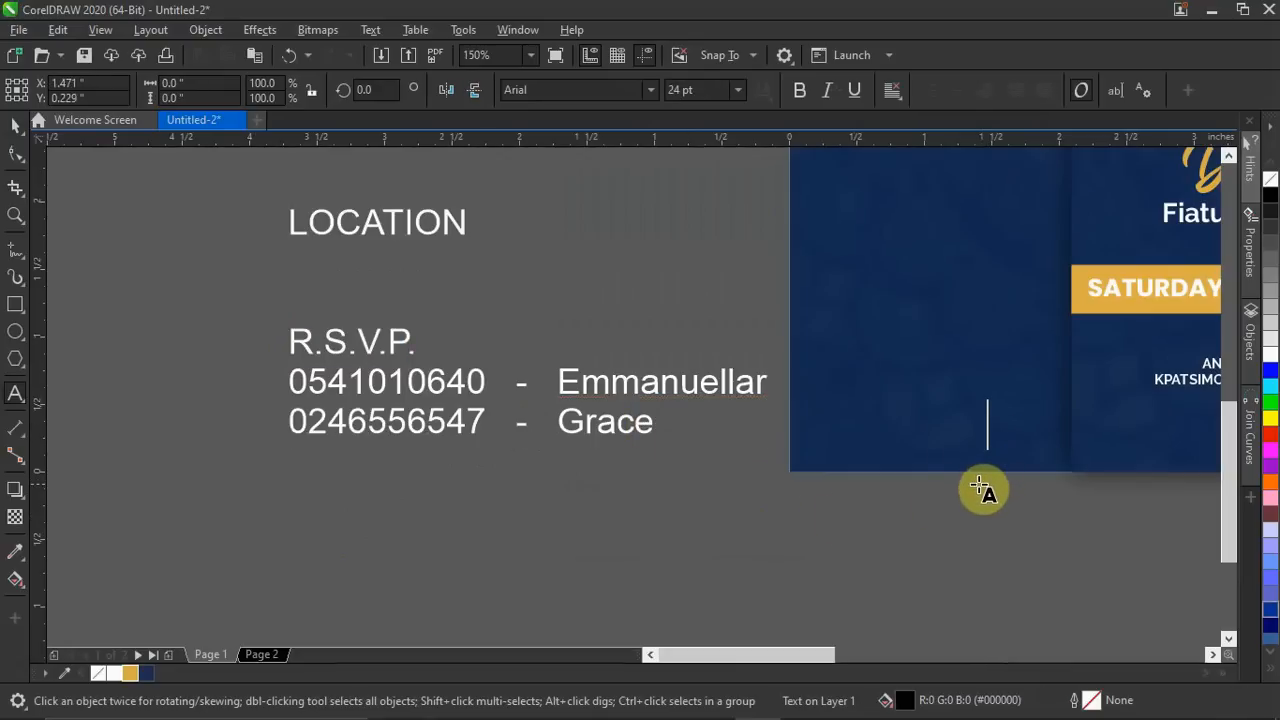
key(ctrl+v)
key(Escape)
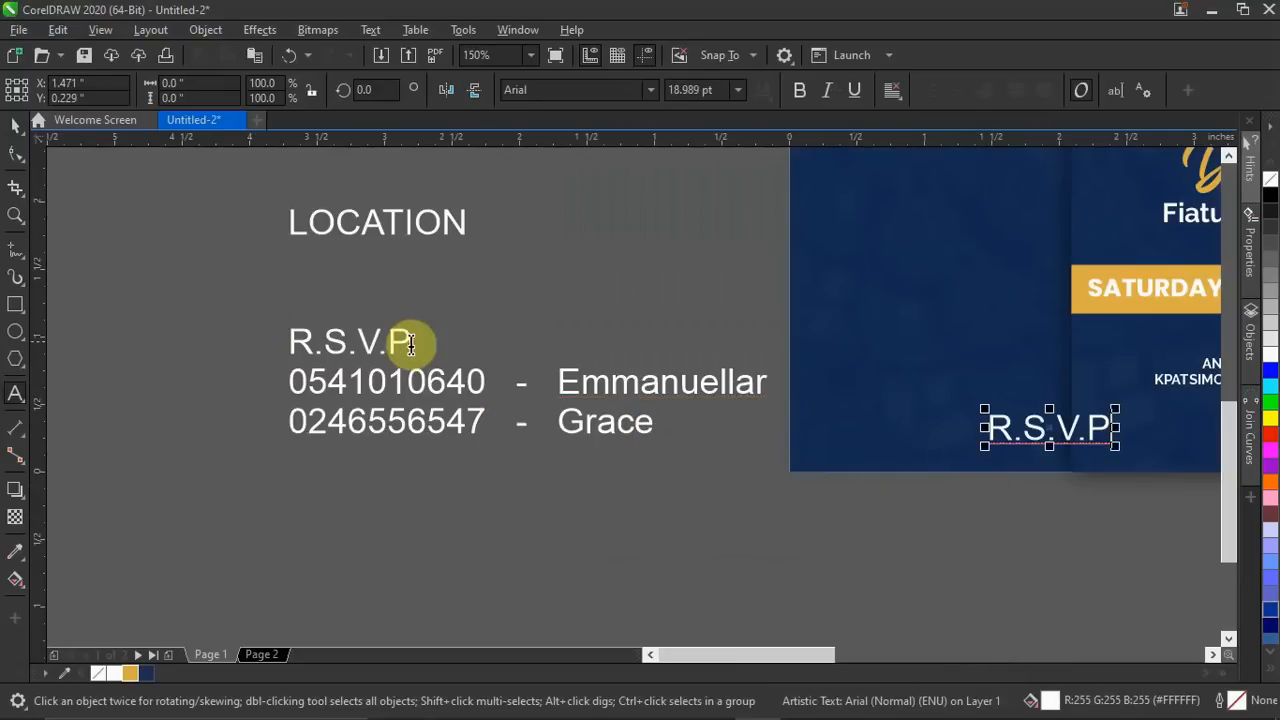
Delete the R.S.V.P. heading from the notes text, keeping the contact lines.
key(Escape)
click(314, 342)
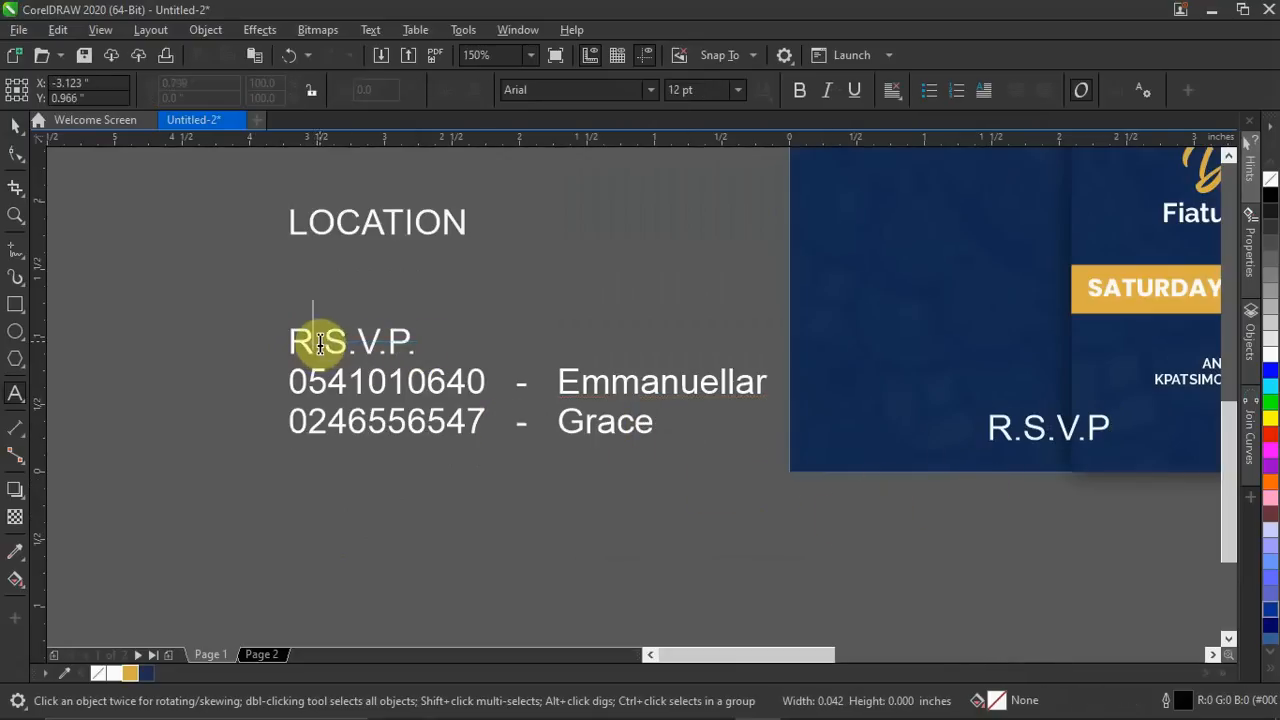
drag(417, 342, 289, 343)
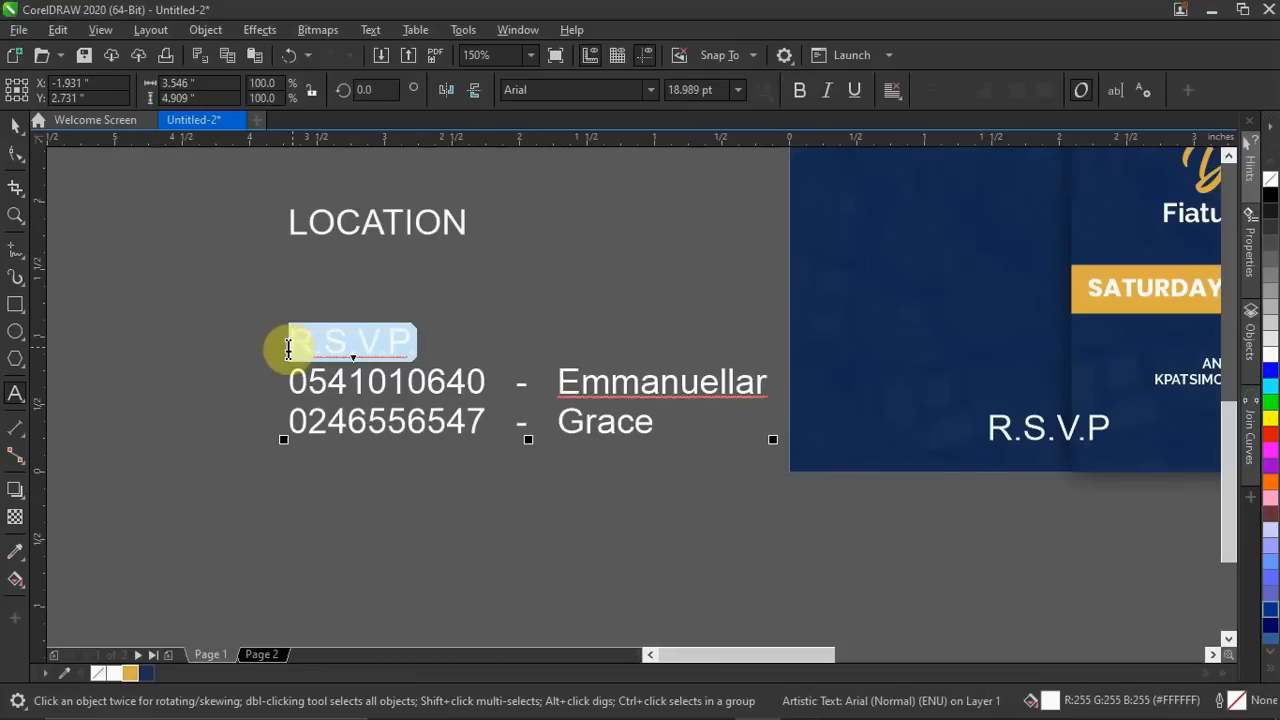
key(Delete)
click(15, 125)
Place the R.S.V.P text under the venue lines at about 12 pt and set its font to Raleway Bold.
scroll(849, 491, down, 3)
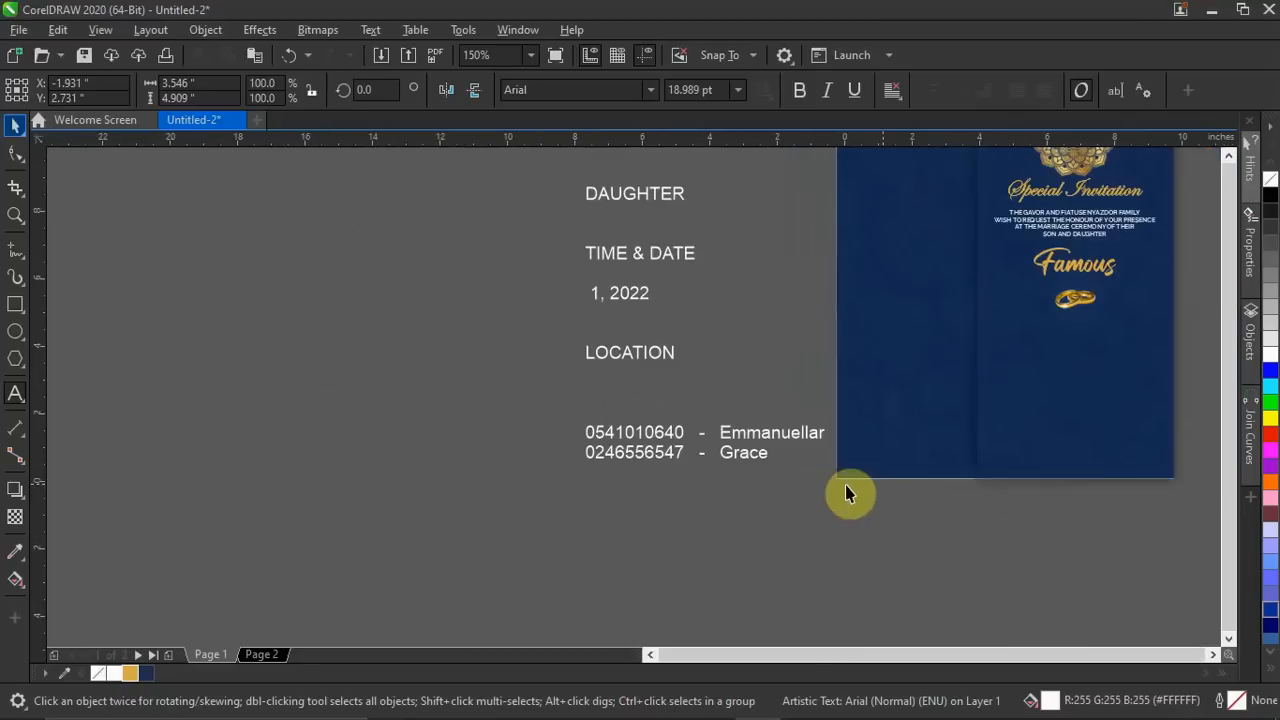
scroll(857, 491, down, 3)
scroll(1060, 470, up, 3)
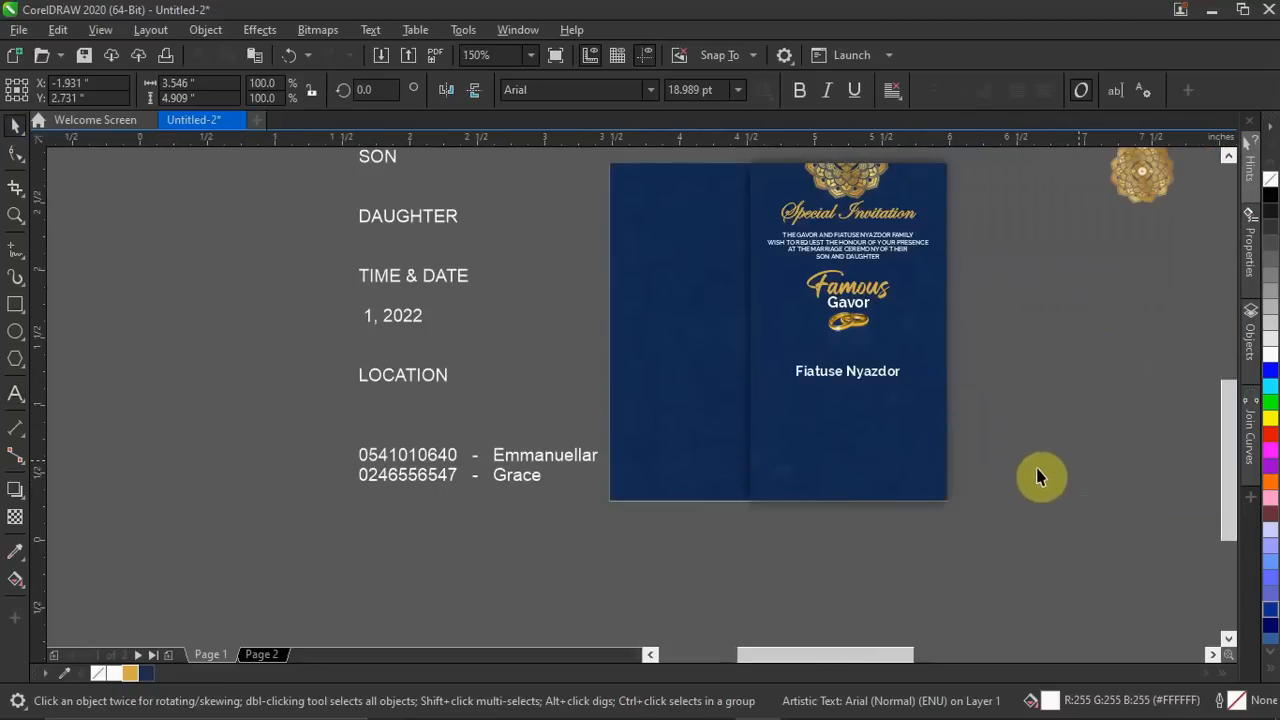
scroll(671, 495, up, 3)
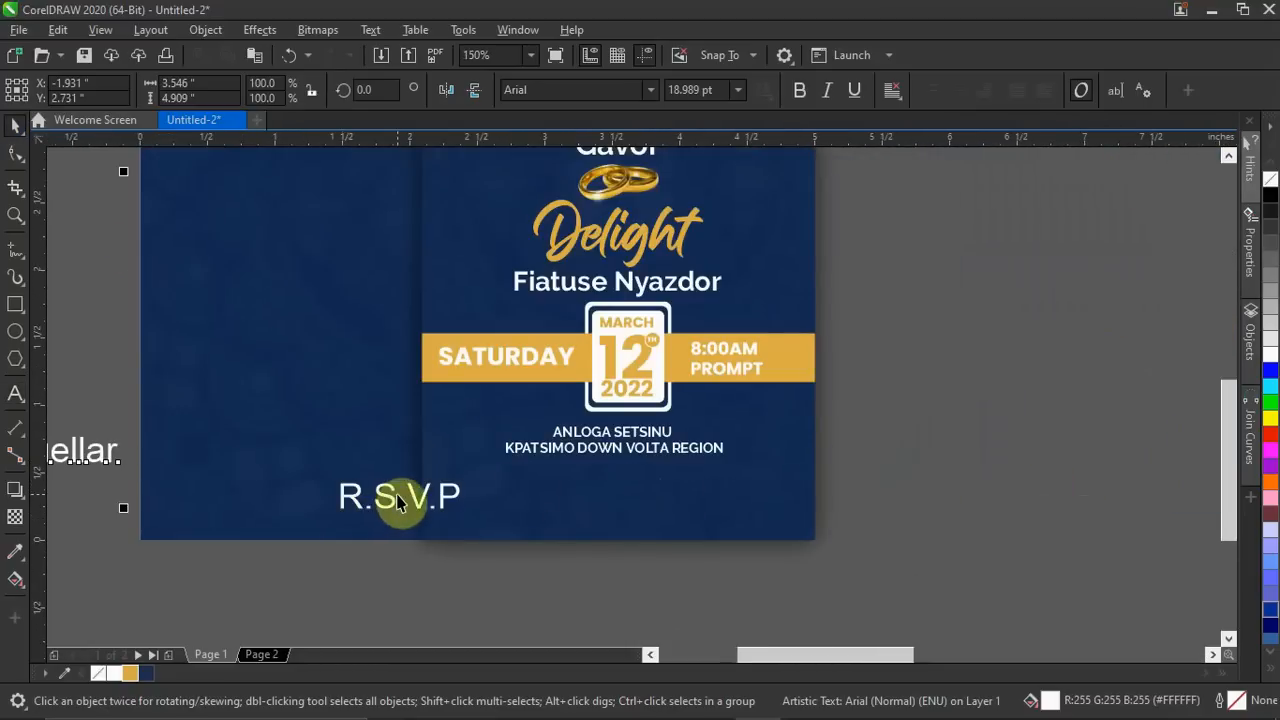
drag(410, 500, 646, 500)
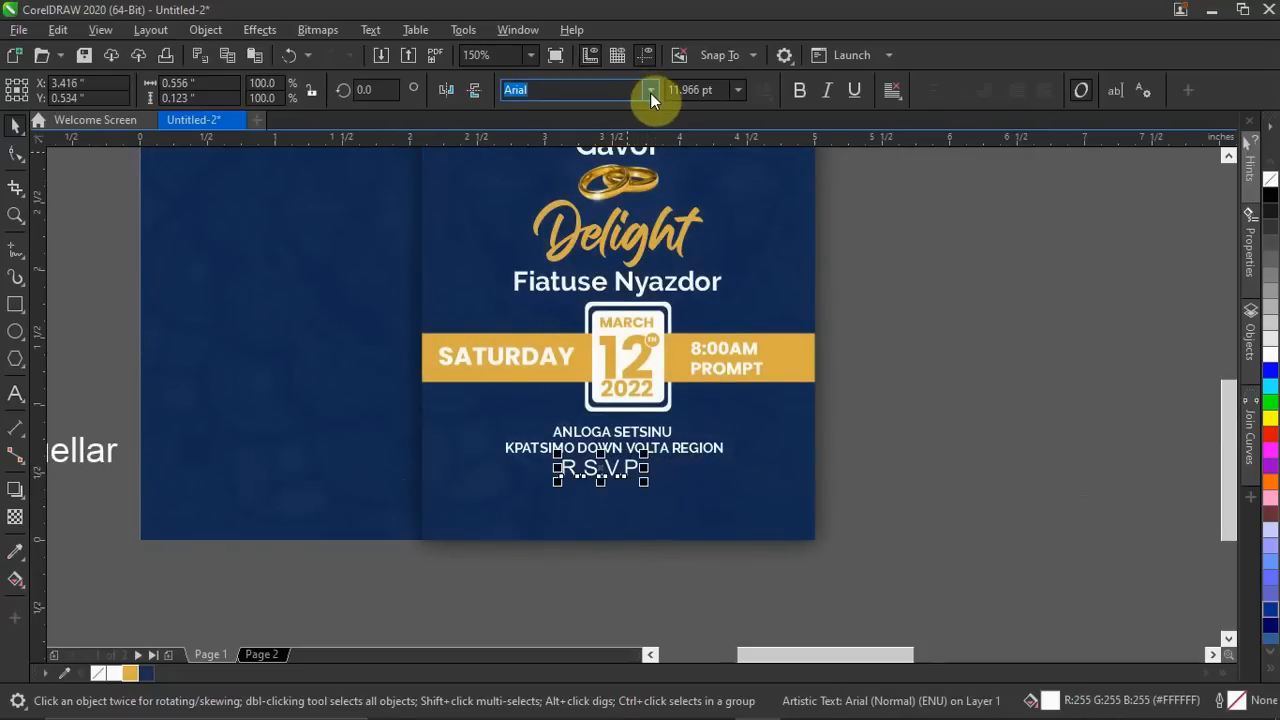
click(651, 90)
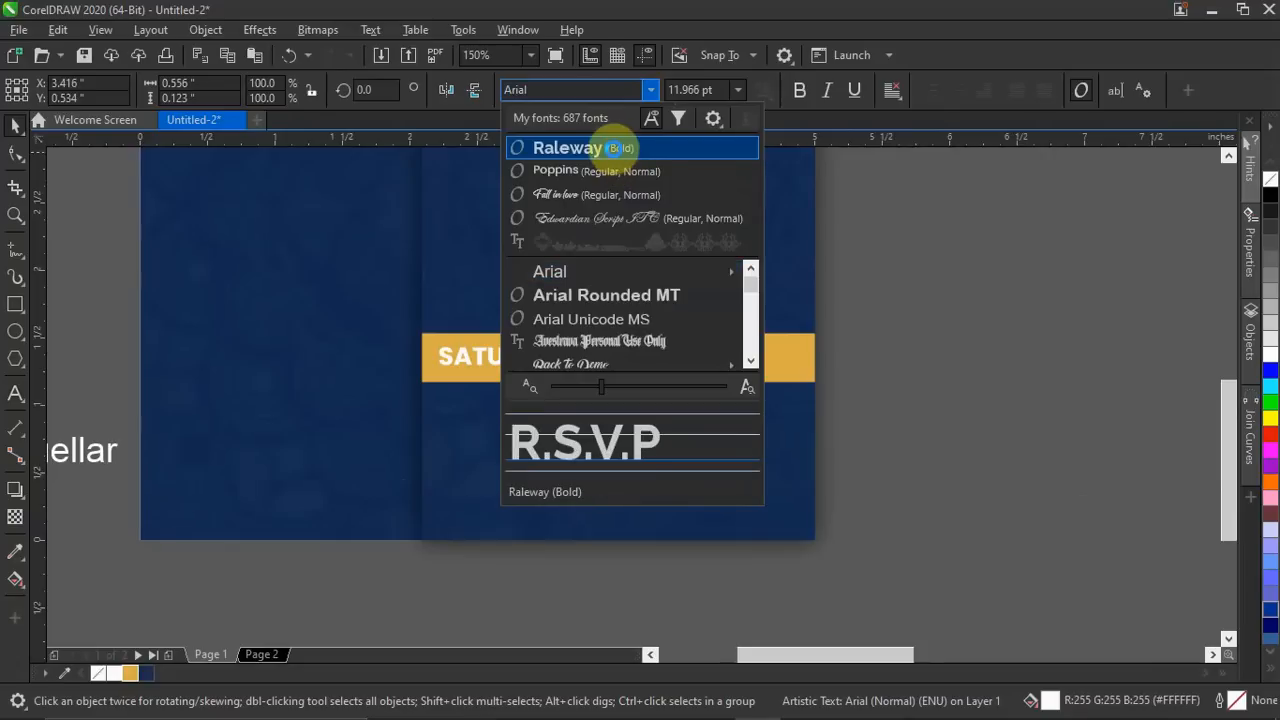
key(Escape)
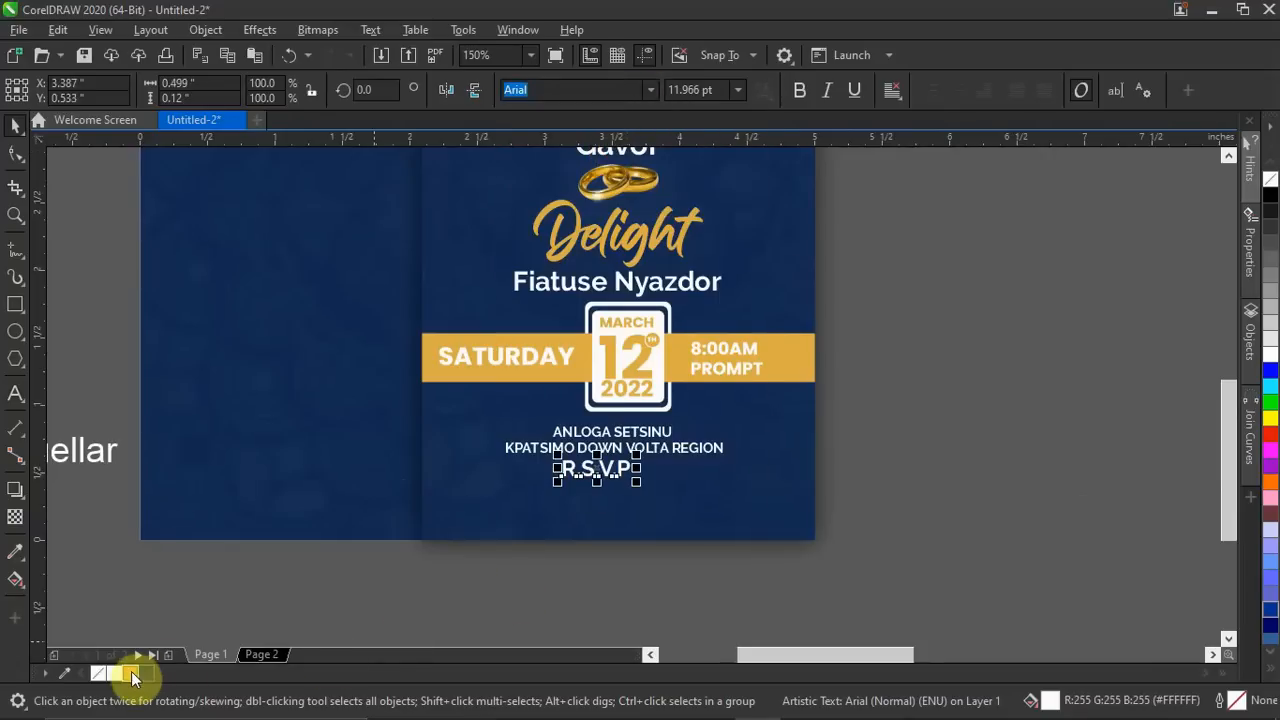
Fill the R.S.V.P text with the gold colour and centre it beneath the venue lines.
click(130, 673)
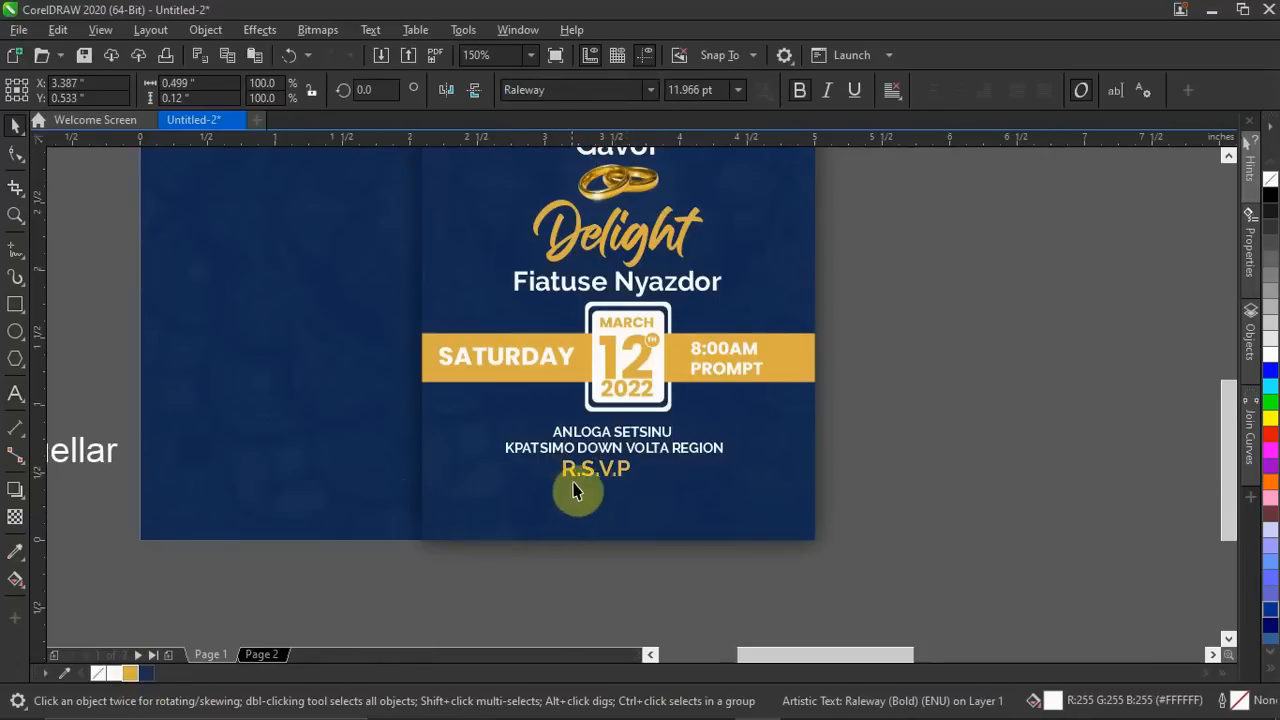
key(Escape)
drag(607, 479, 630, 472)
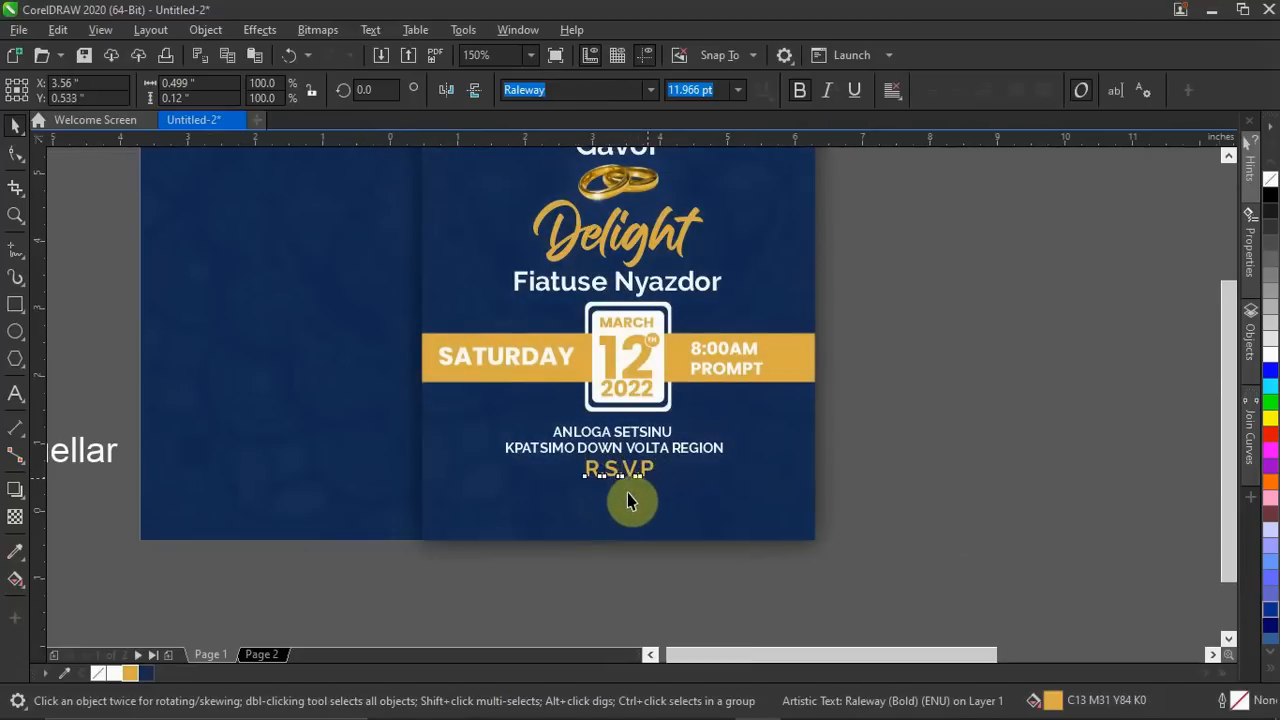
Cut the two contact lines from the notes text and paste them as new text below R.S.V.P.
scroll(627, 500, down, 2)
click(307, 487)
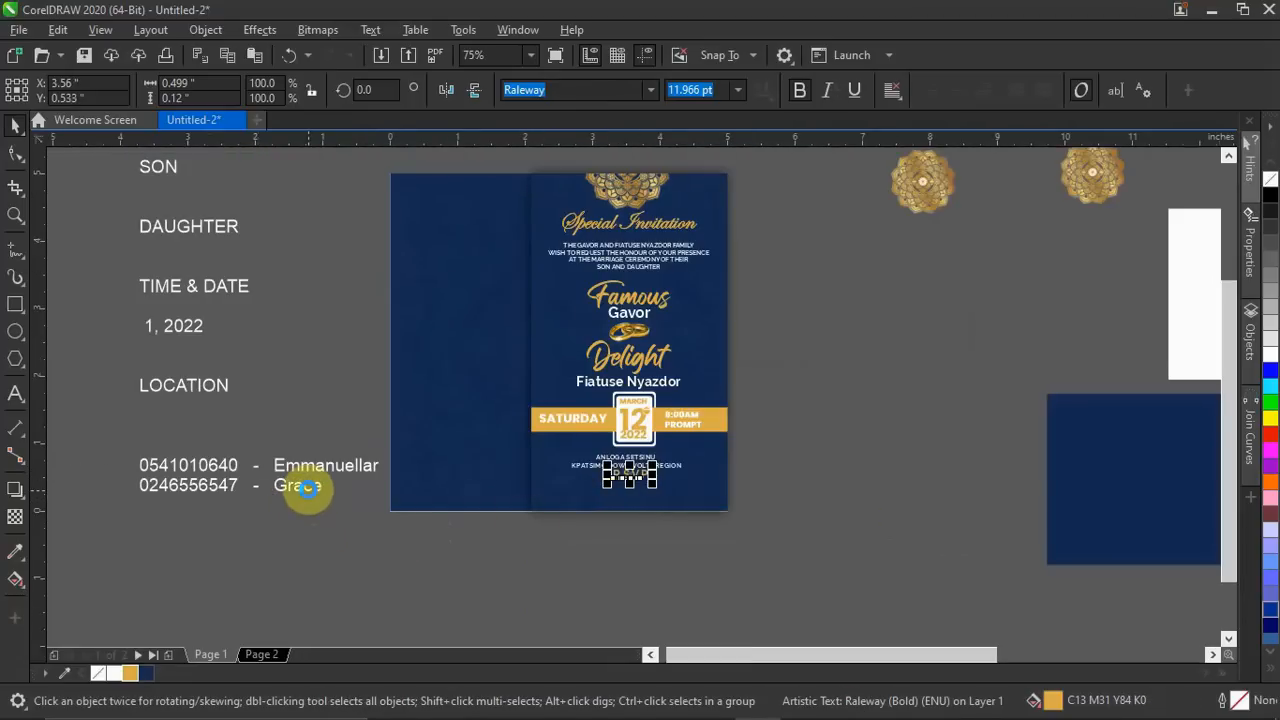
double_click(308, 491)
drag(326, 489, 137, 467)
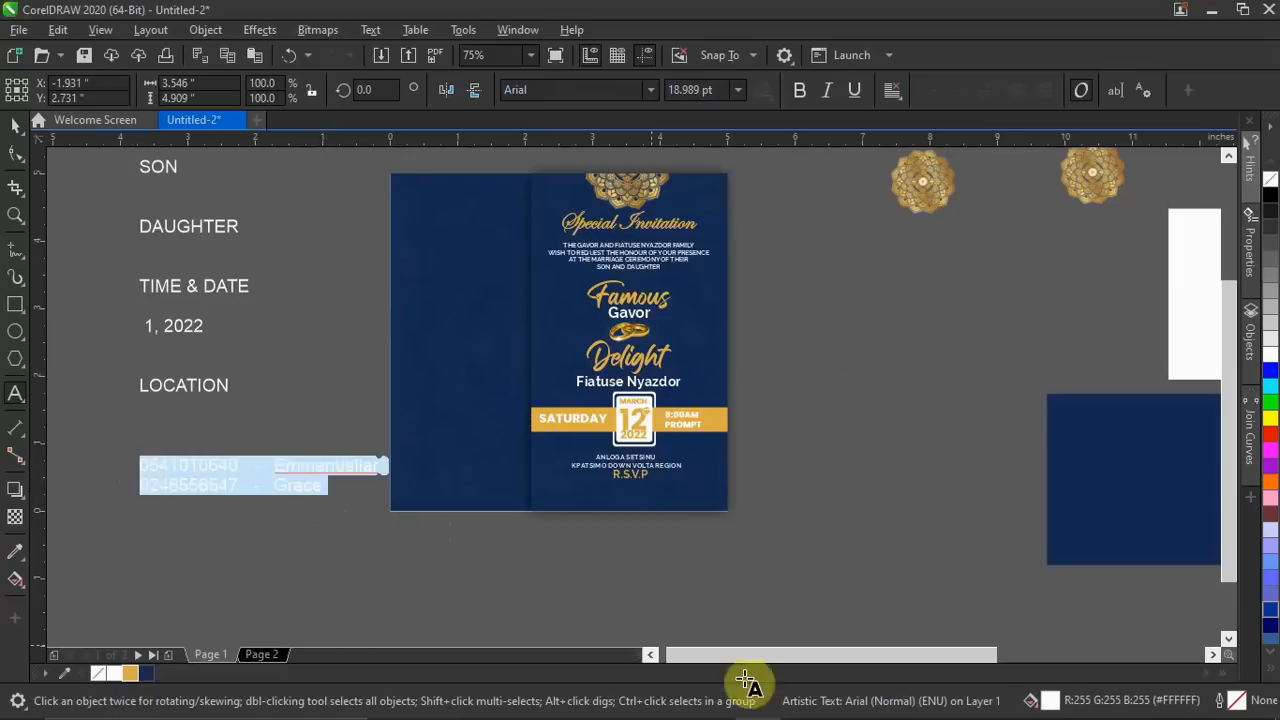
key(Delete)
click(617, 527)
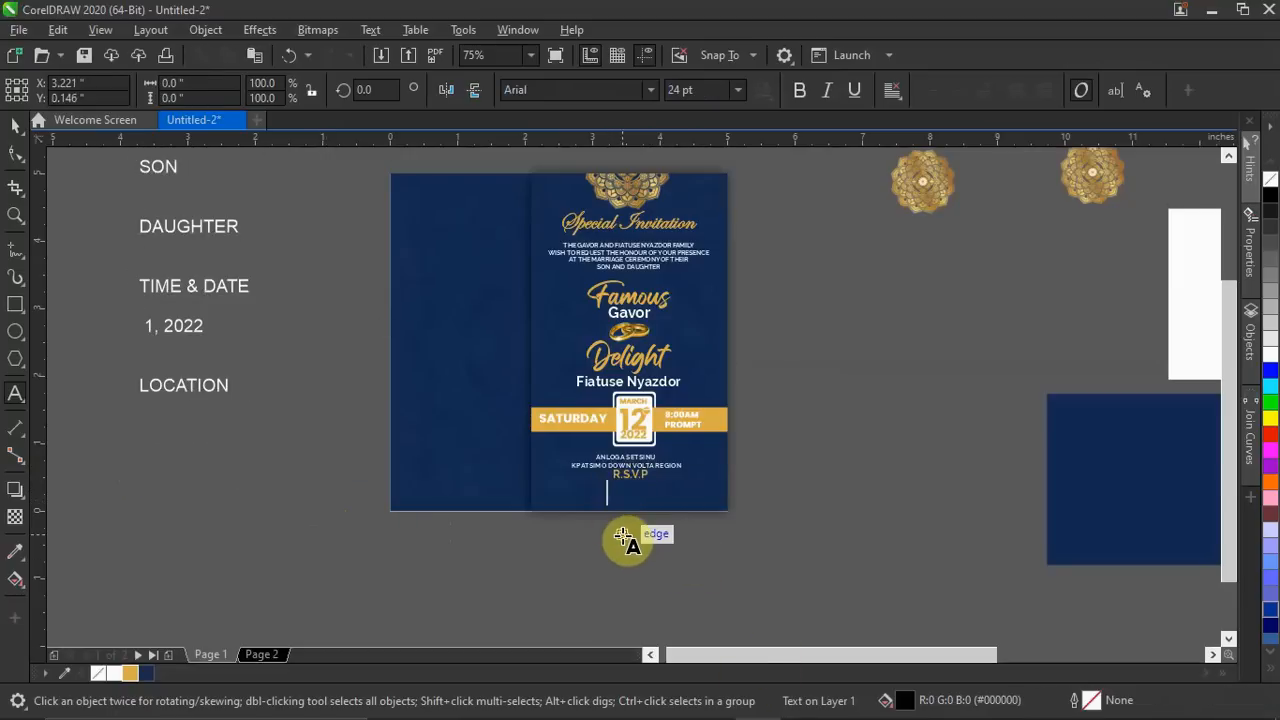
key(ctrl+v)
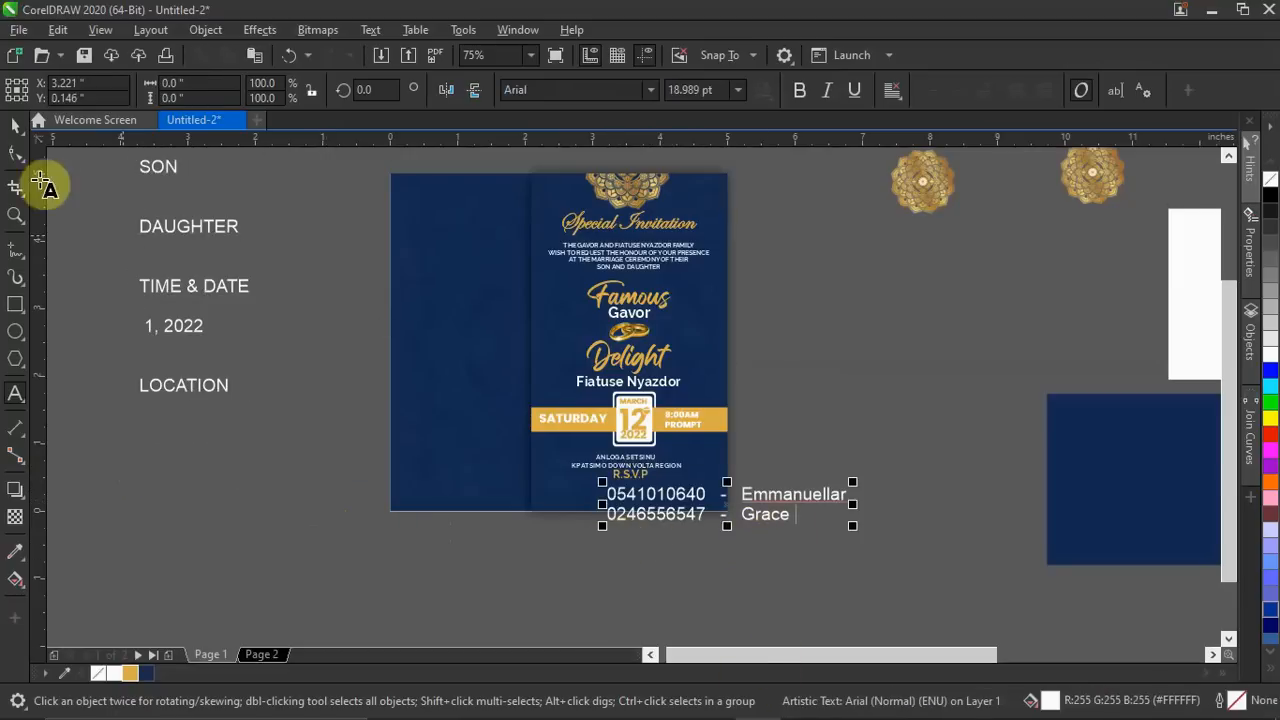
click(15, 138)
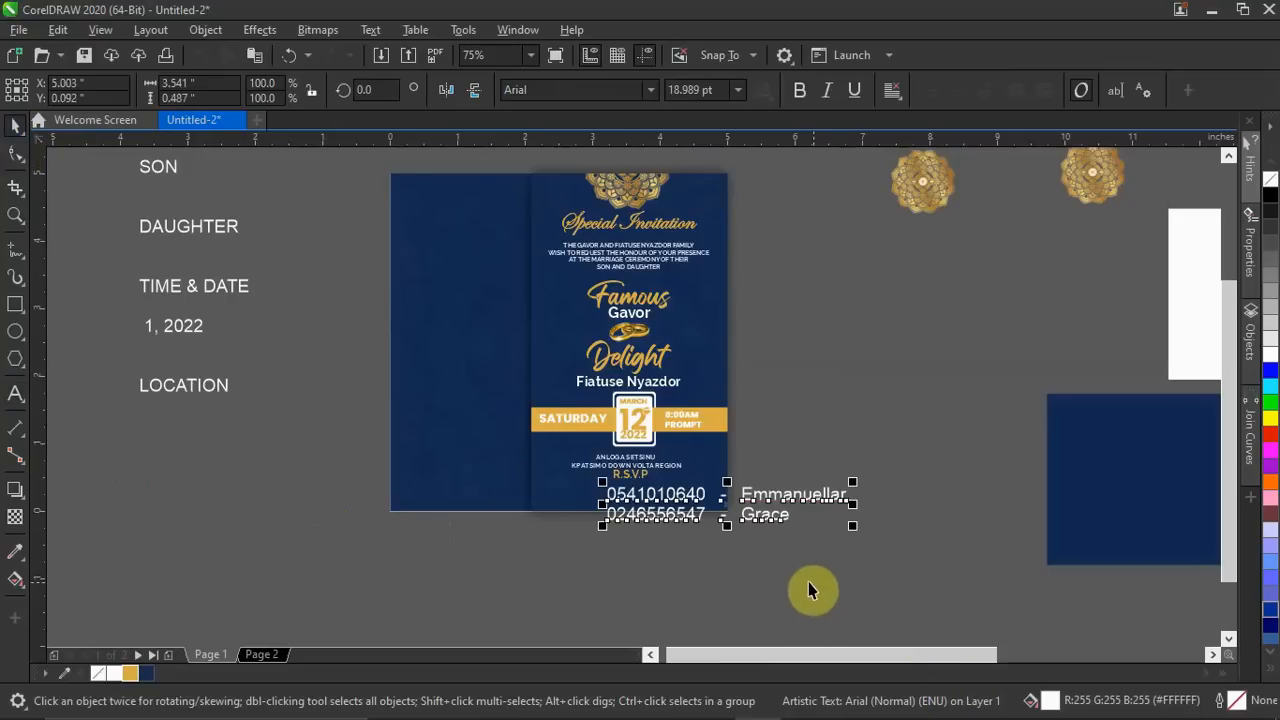
Reorder the pasted contact text so the second contact's line comes first.
click(738, 535)
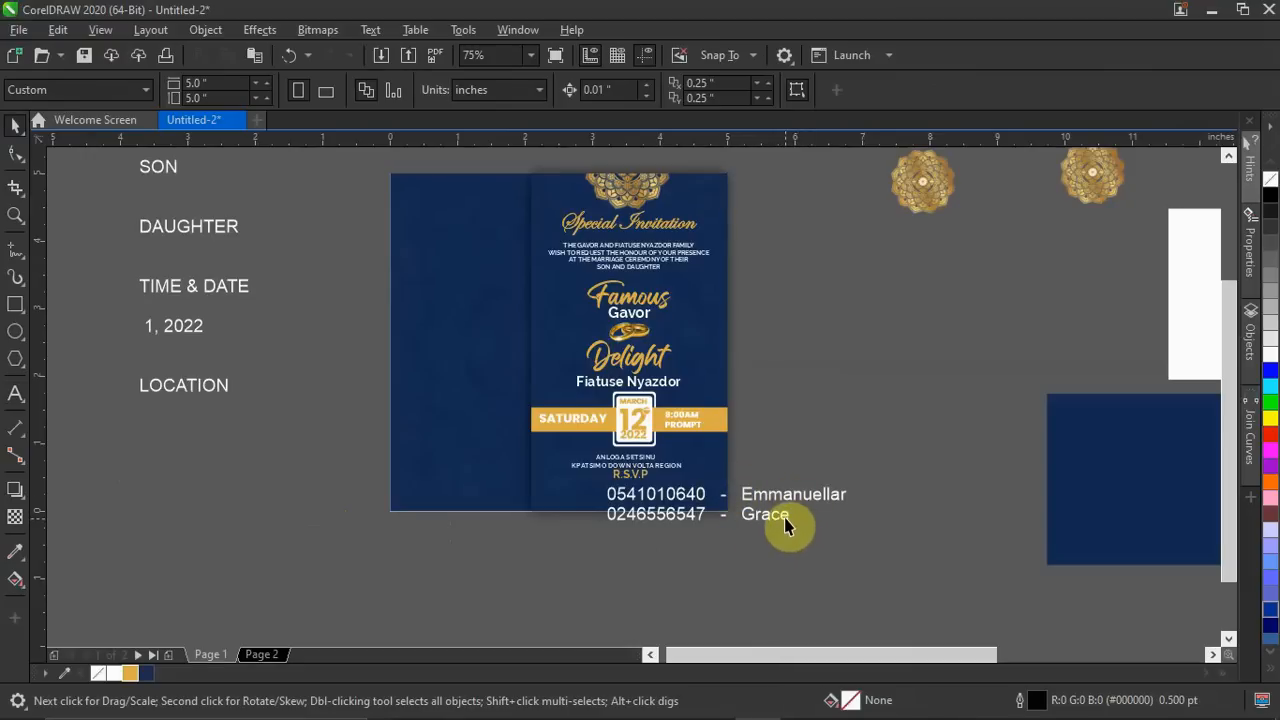
double_click(786, 522)
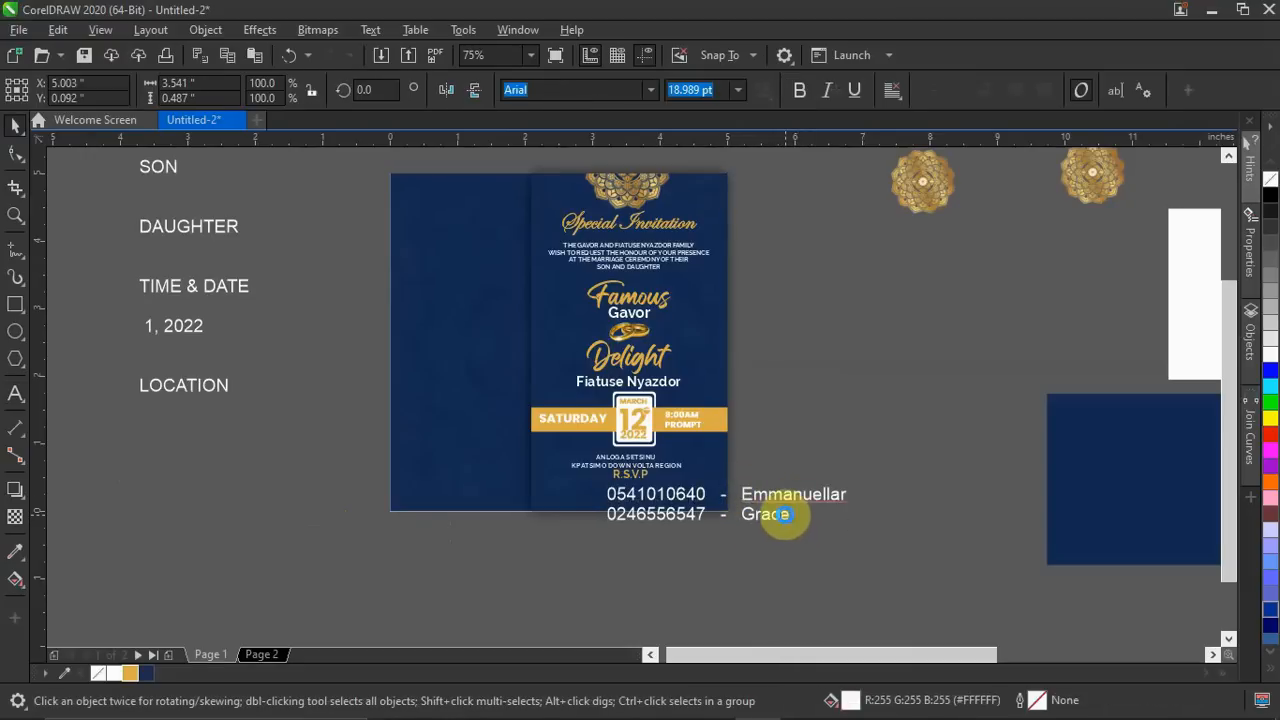
drag(792, 513, 588, 513)
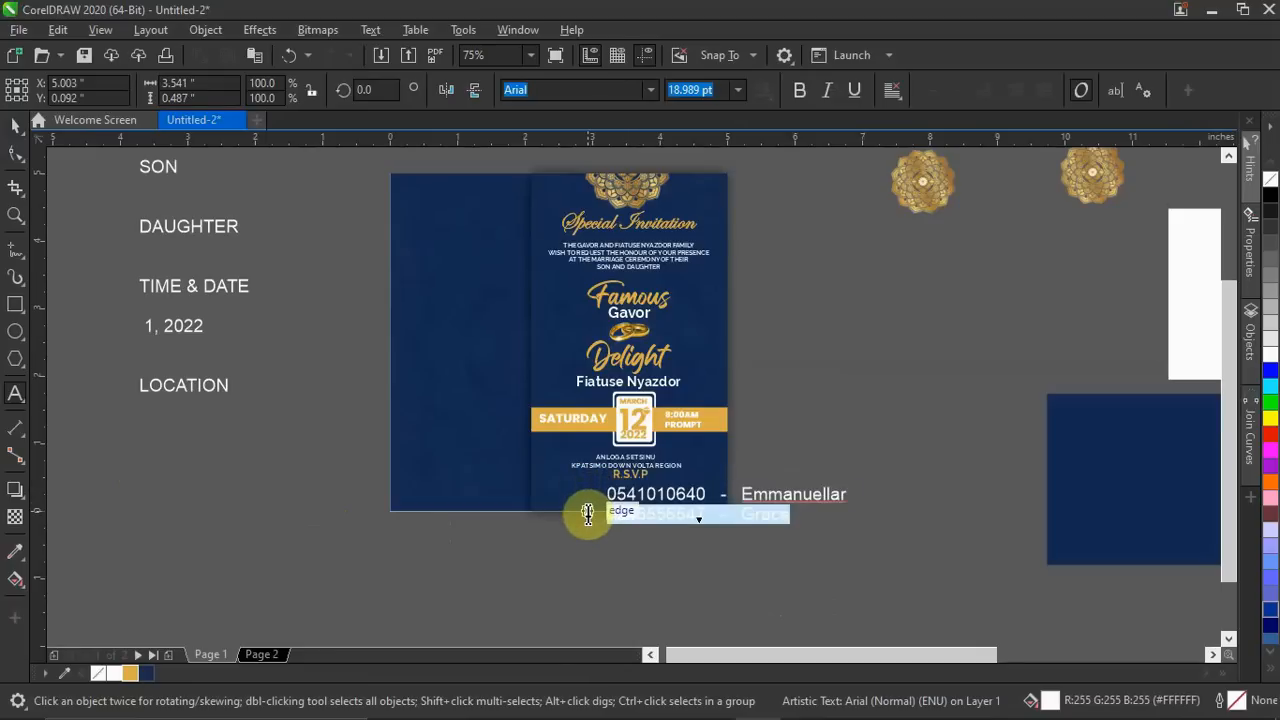
key(Delete)
click(610, 494)
key(Escape)
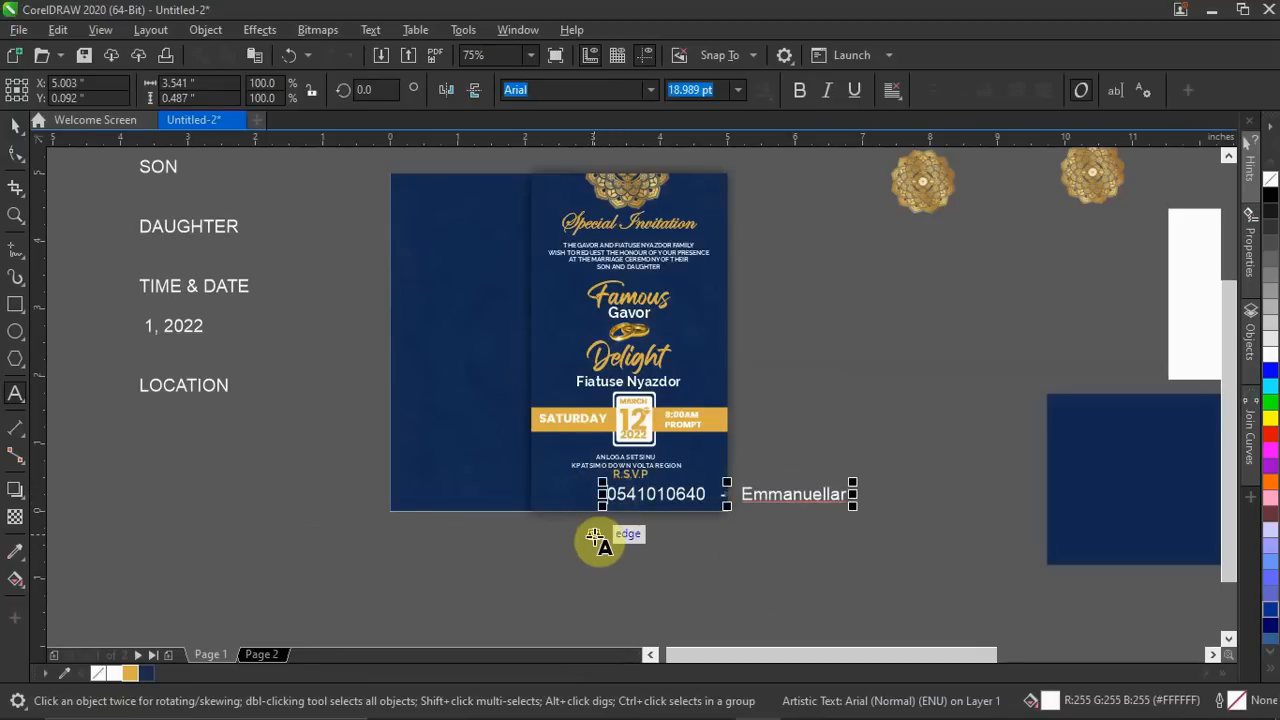
key(ctrl+z)
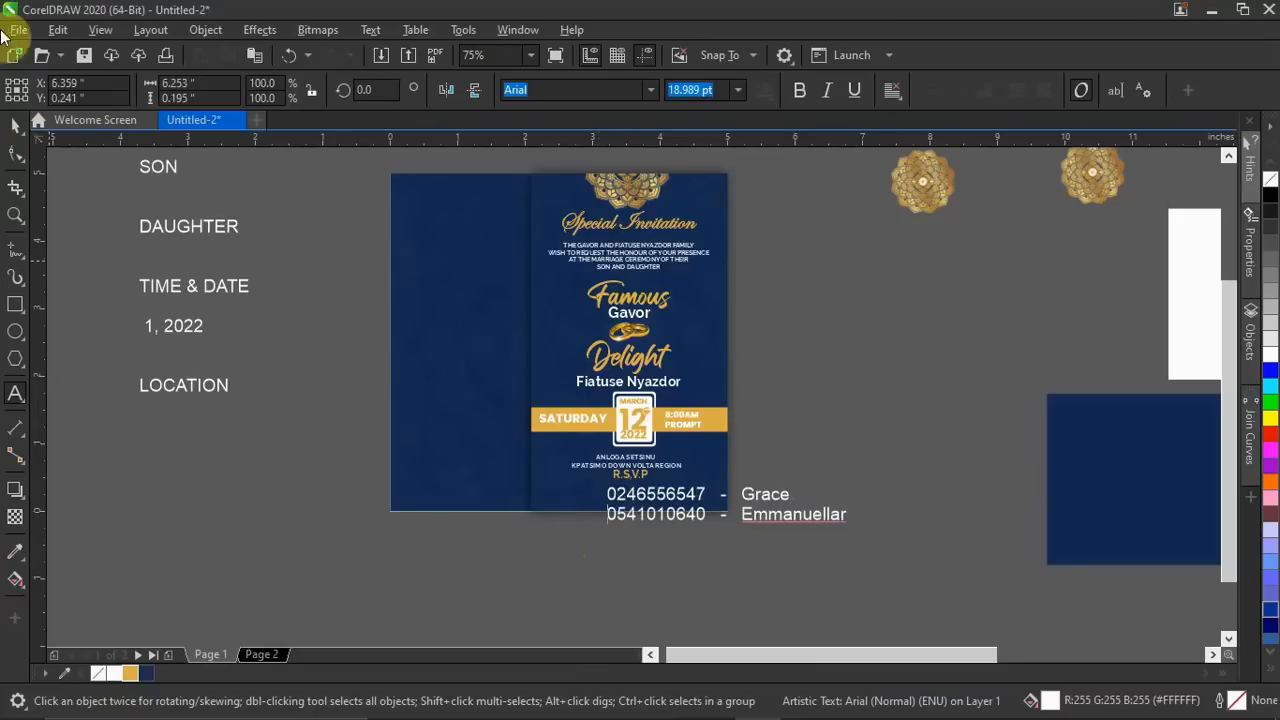
Centre-align the contact lines and scale them down to about 2.1 in wide.
click(15, 125)
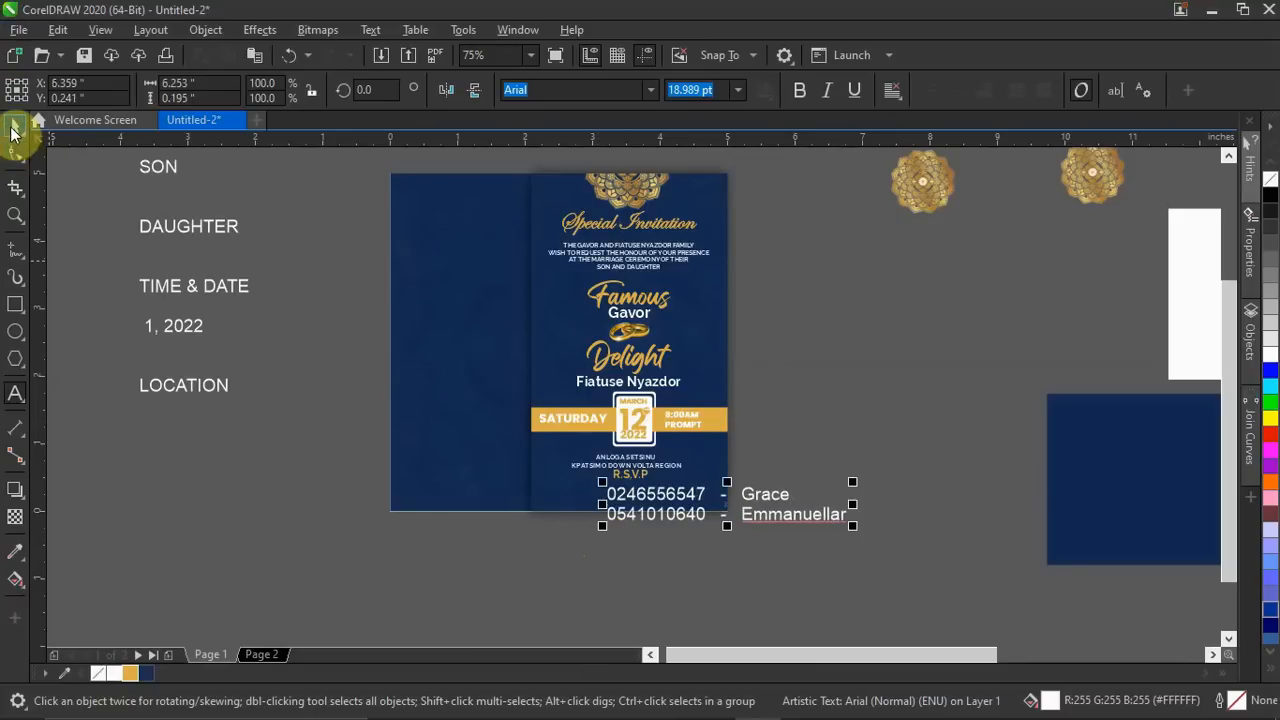
click(892, 94)
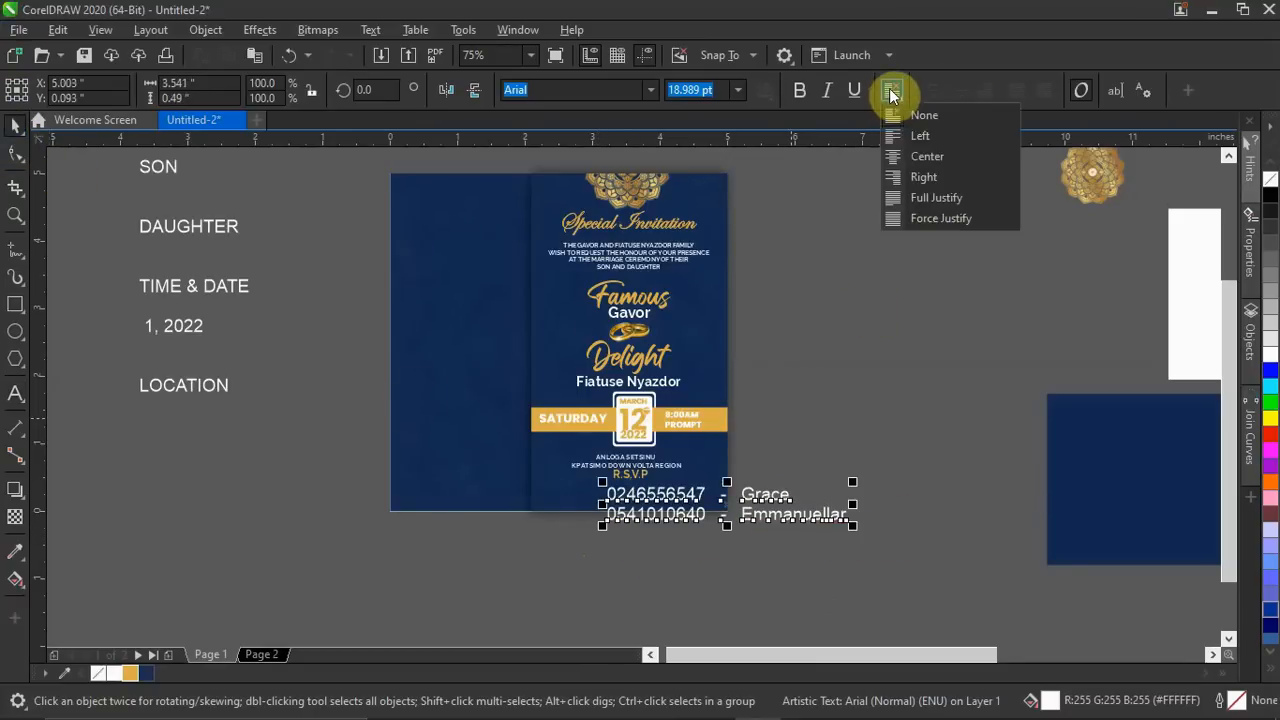
click(912, 153)
click(831, 387)
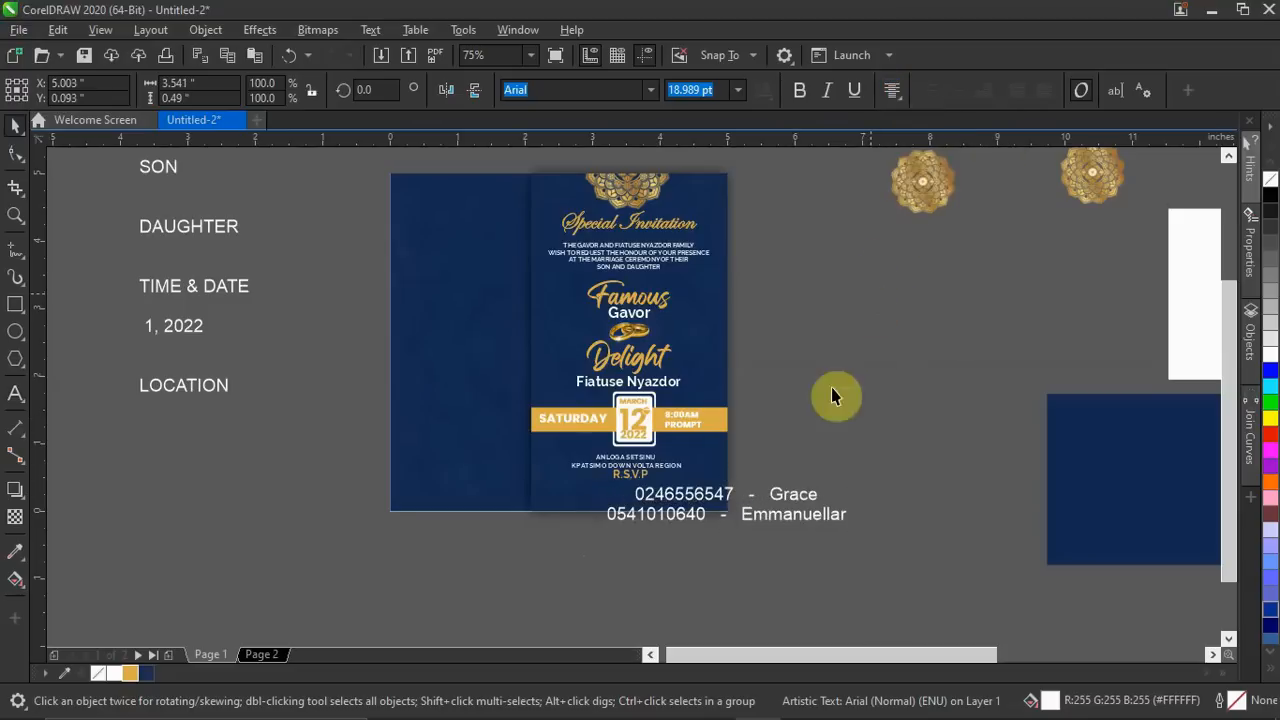
click(823, 516)
drag(852, 525, 745, 533)
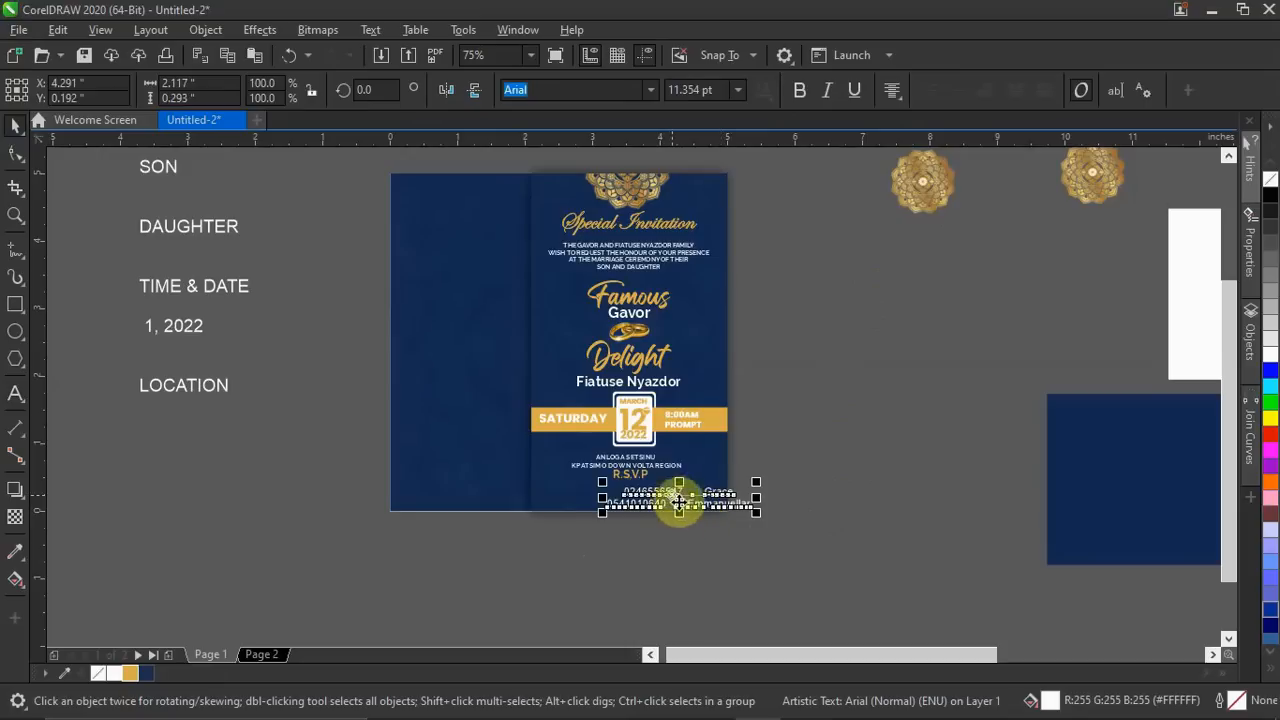
Set the contact lines in Raleway Bold and move them onto the card directly under R.S.V.P.
click(649, 90)
click(614, 150)
click(800, 90)
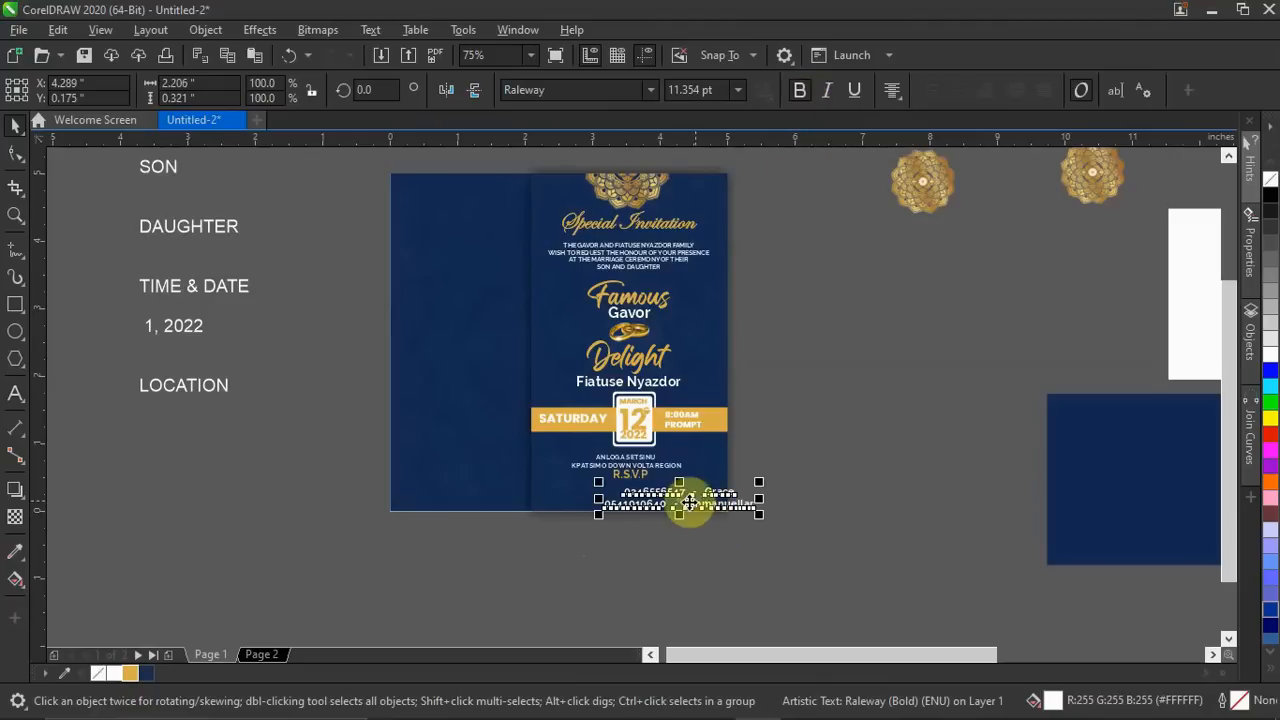
scroll(684, 518, up, 2)
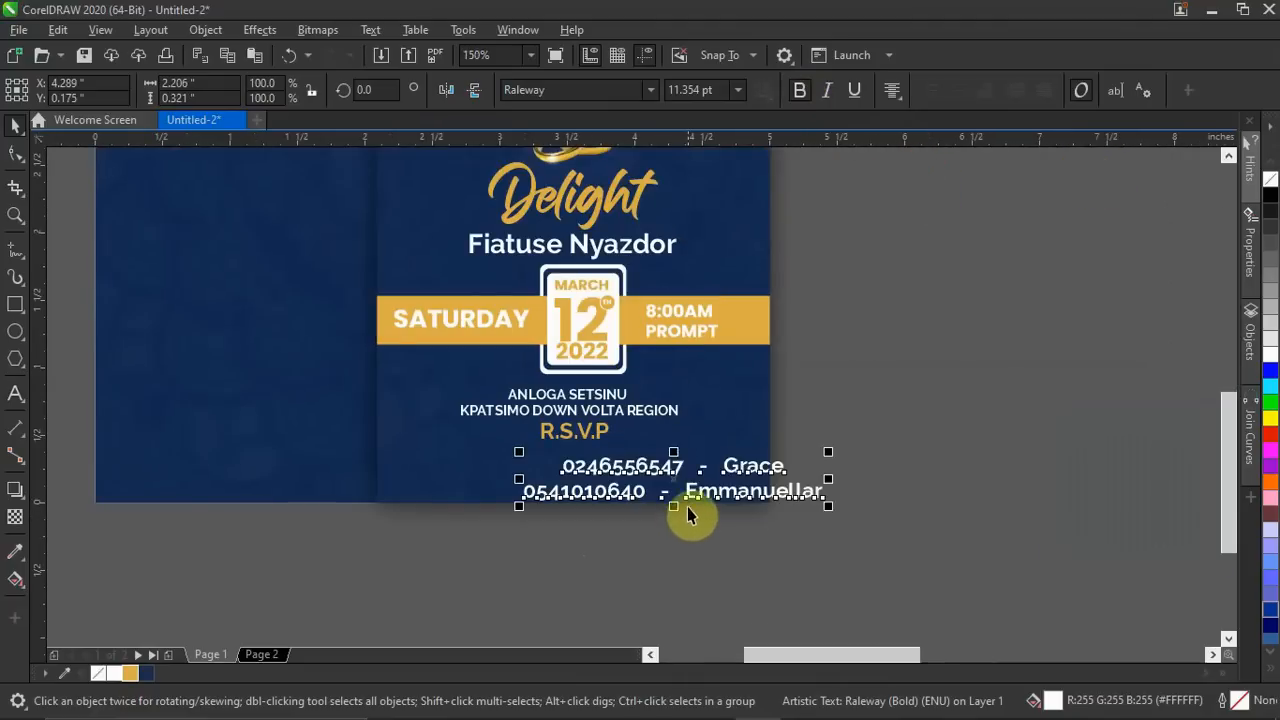
drag(674, 491, 588, 483)
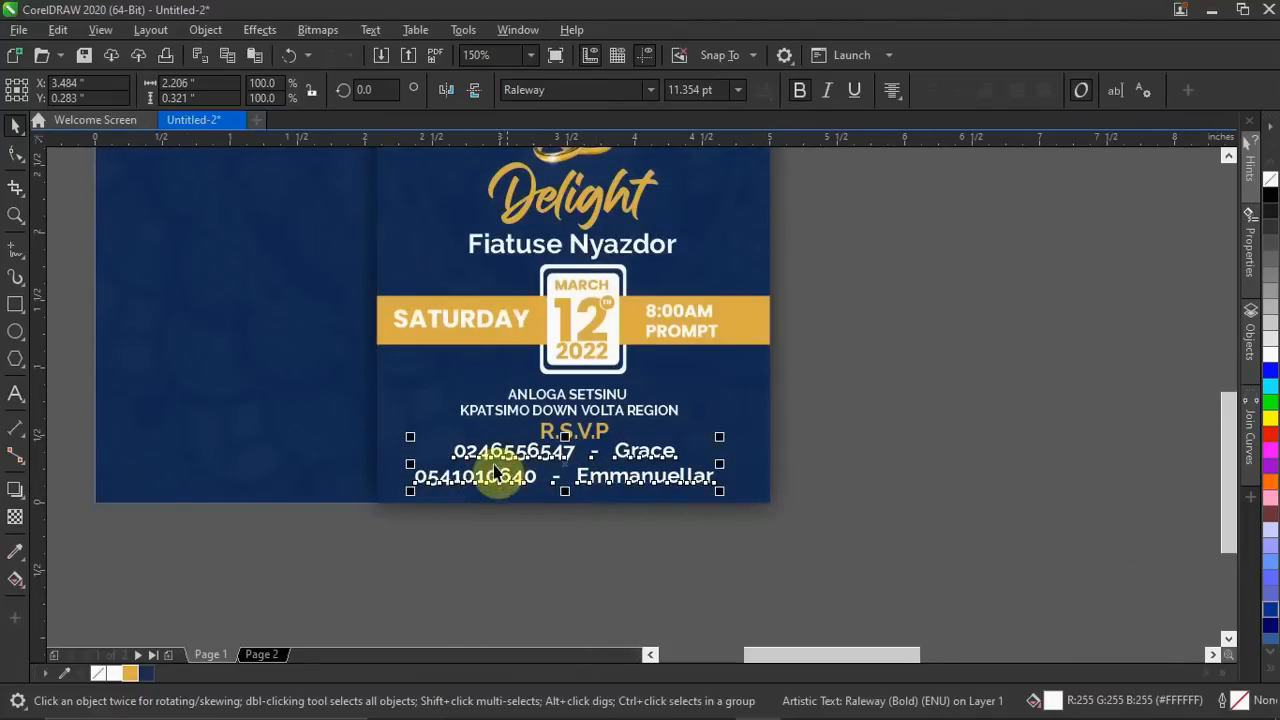
Change the contact lines' font to Poppins and tighten the spacing between the two lines.
scroll(510, 472, up, 1)
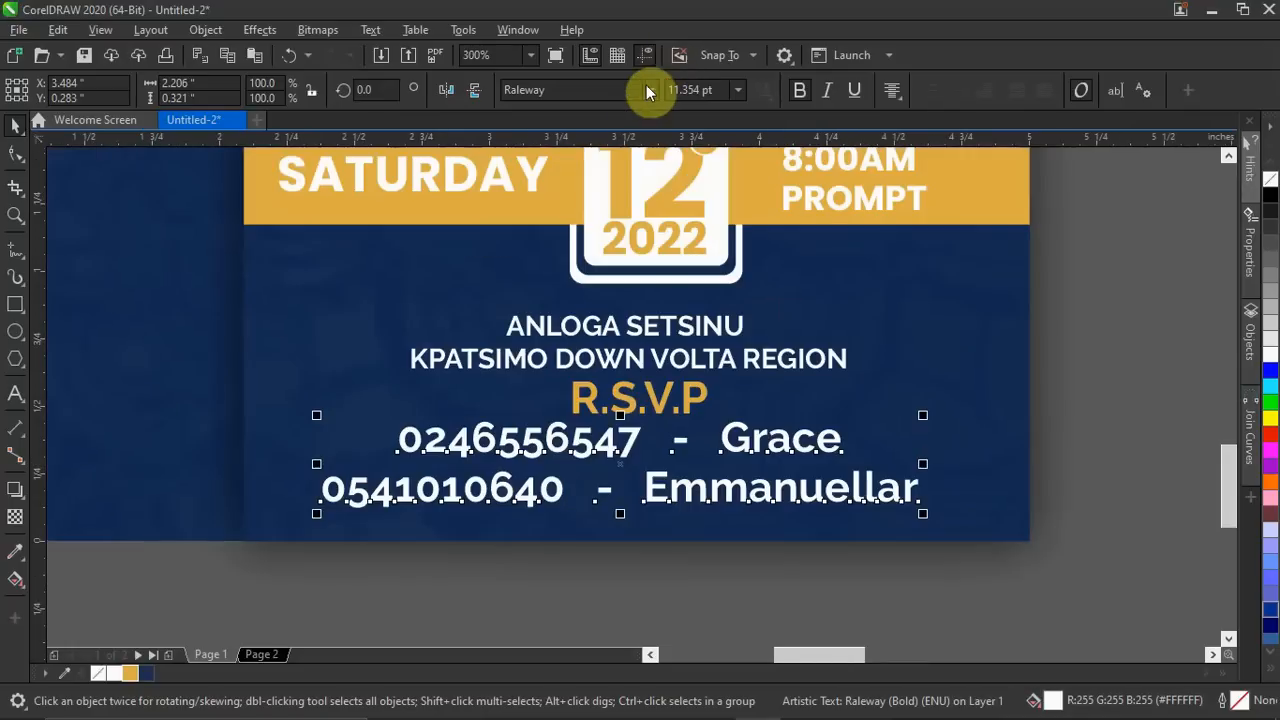
click(651, 88)
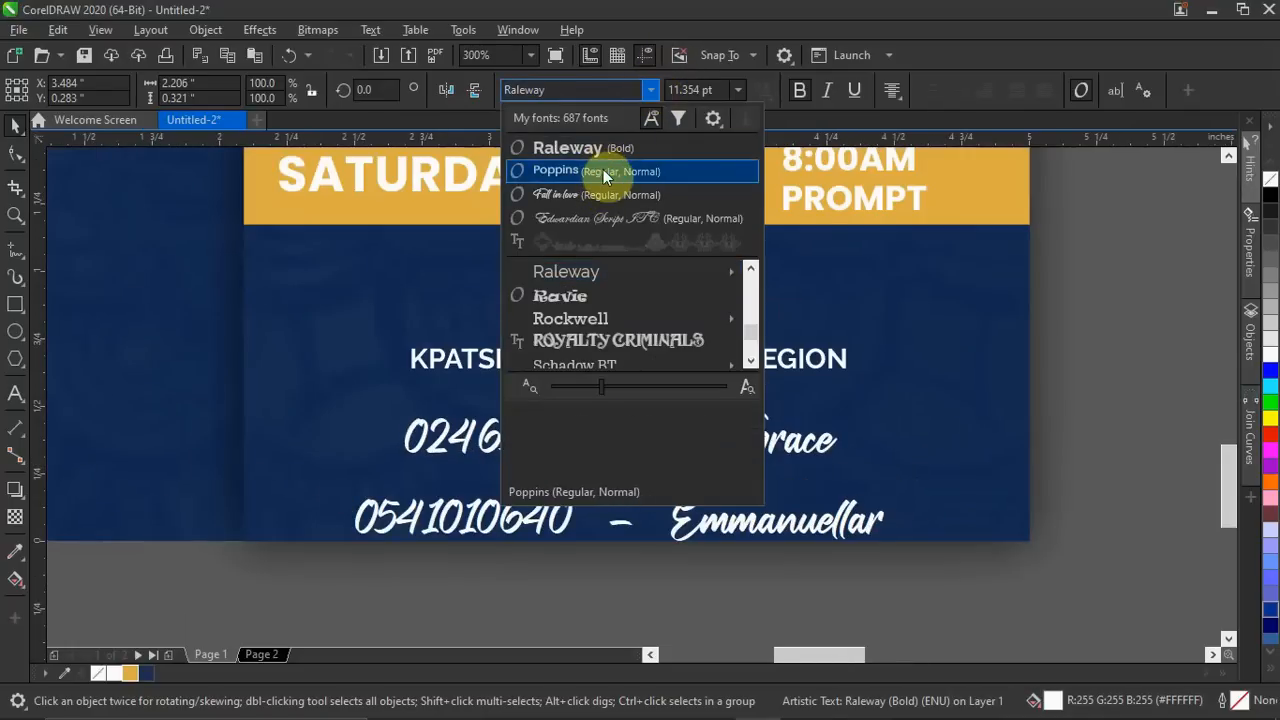
key(Escape)
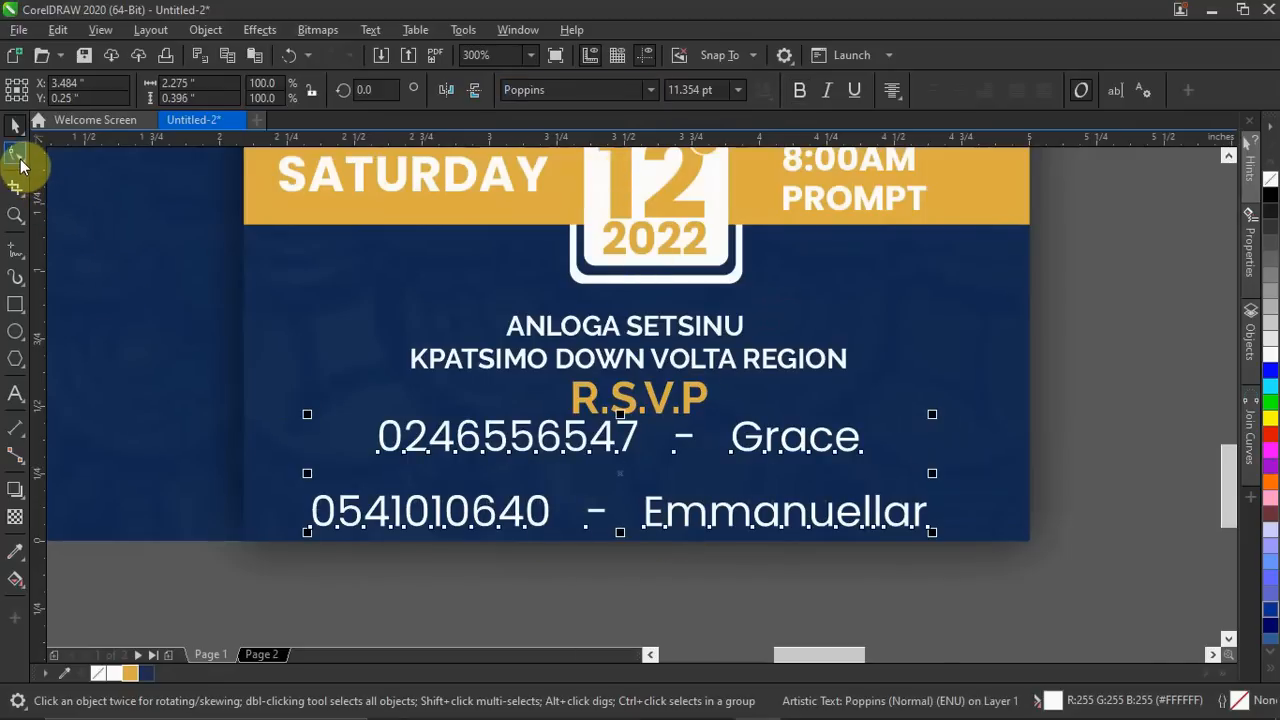
click(16, 153)
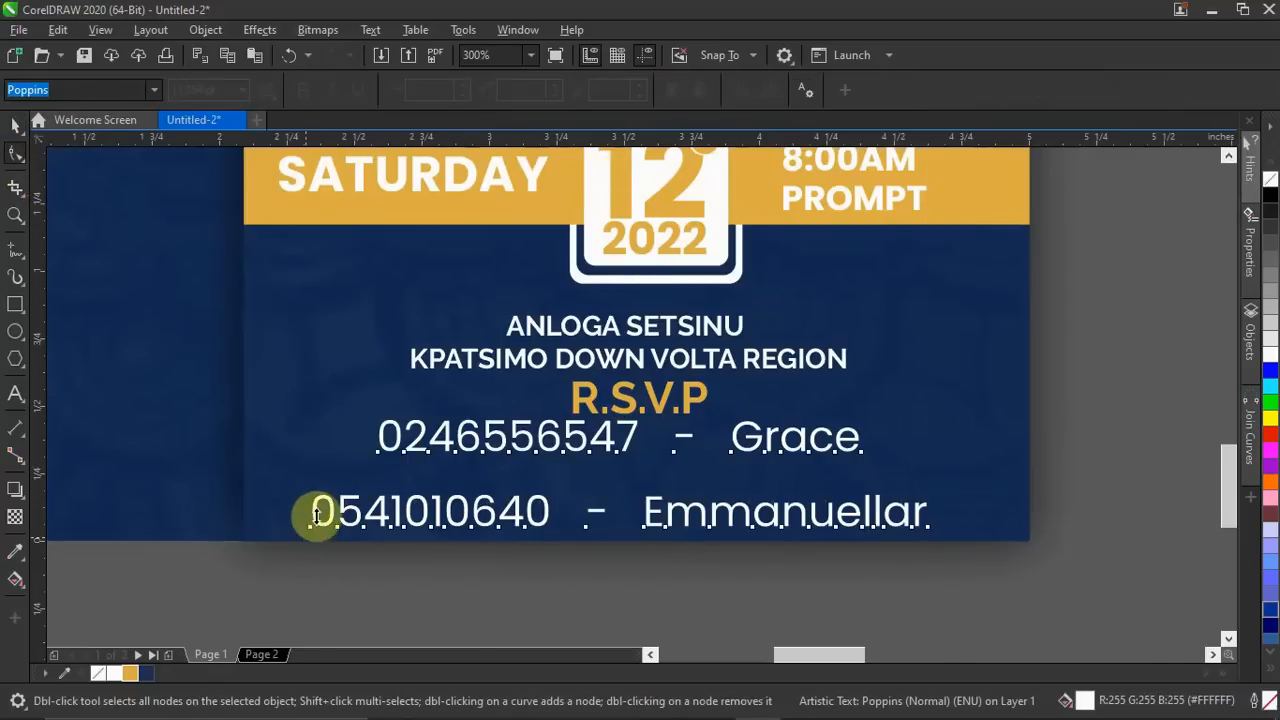
drag(316, 514, 323, 490)
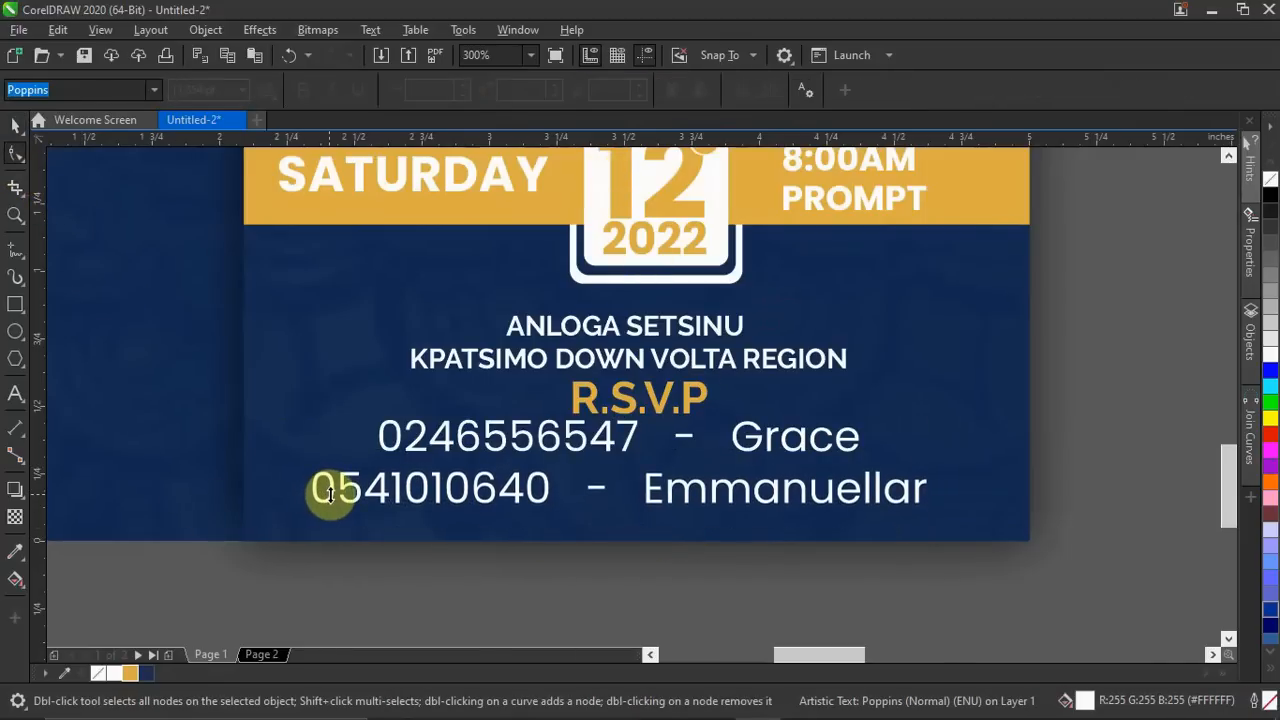
Left-align the contact lines, scale them to about 1.8 in wide, and place the block centrally beneath R.S.V.P.
click(15, 125)
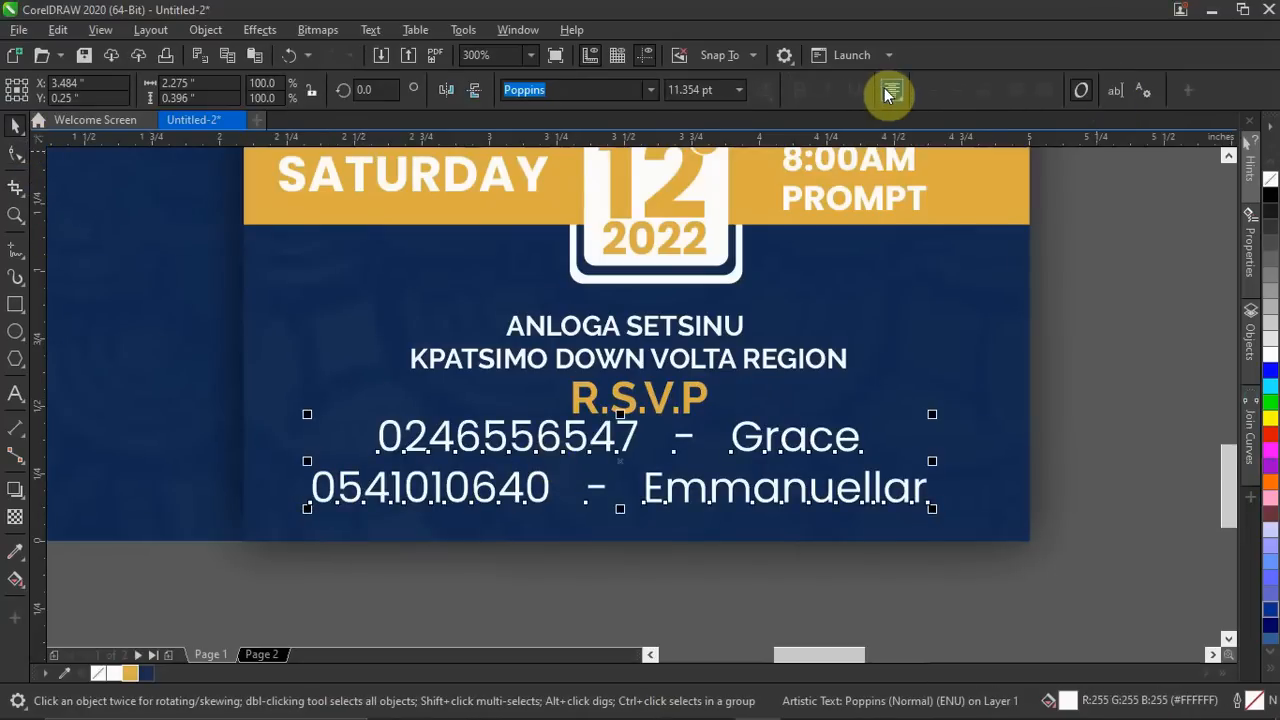
click(890, 92)
click(940, 133)
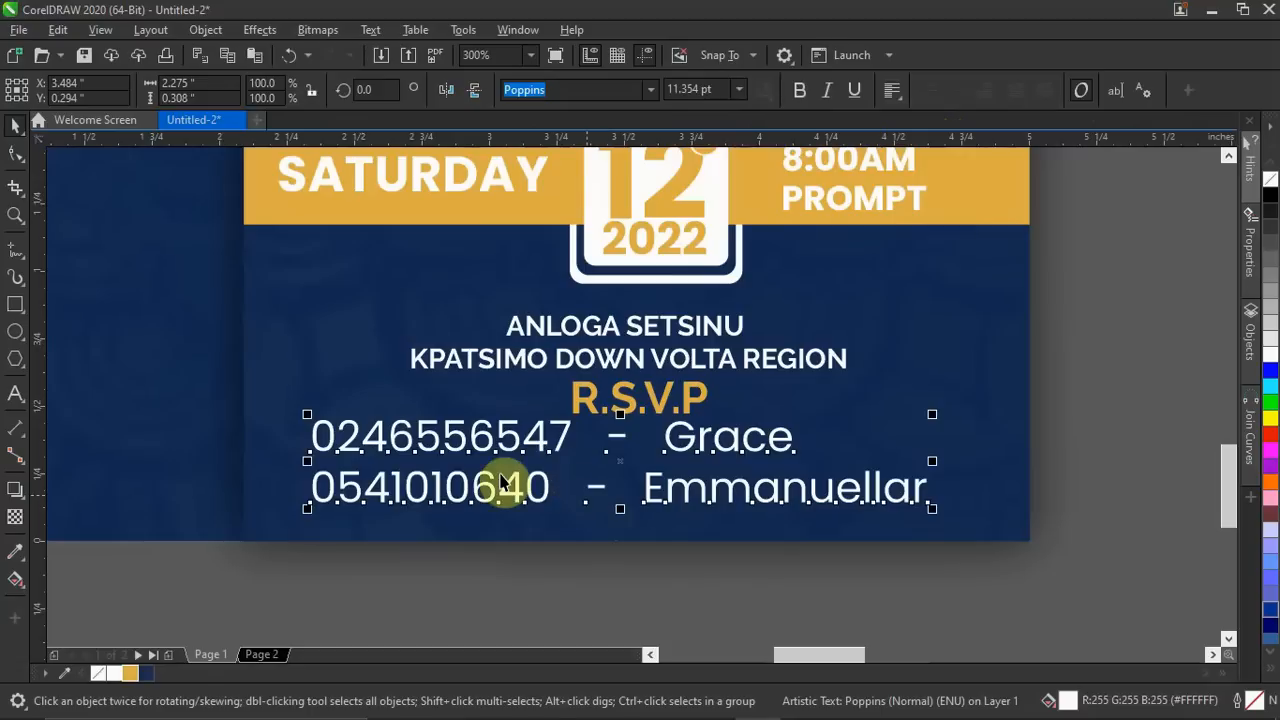
drag(932, 508, 812, 508)
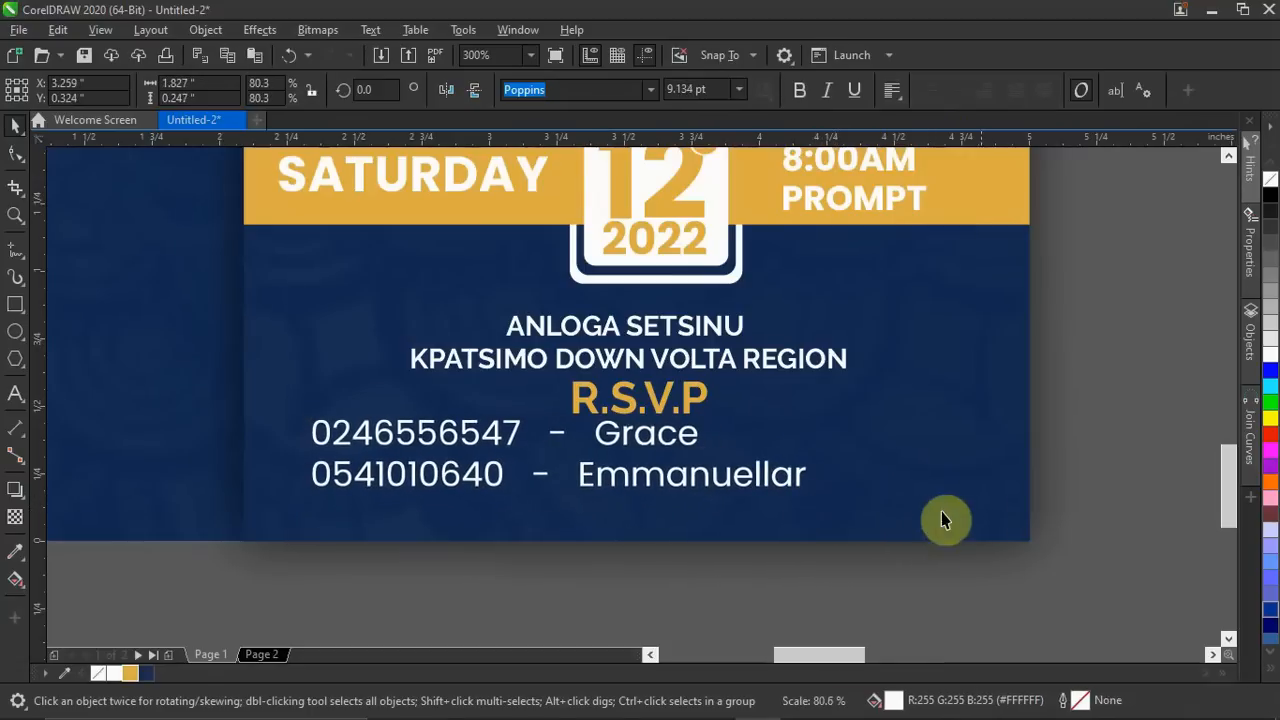
drag(645, 441, 743, 460)
Move the family invitation wording up about 0.1 in, closer to the Special Invitation heading.
scroll(742, 458, down, 4)
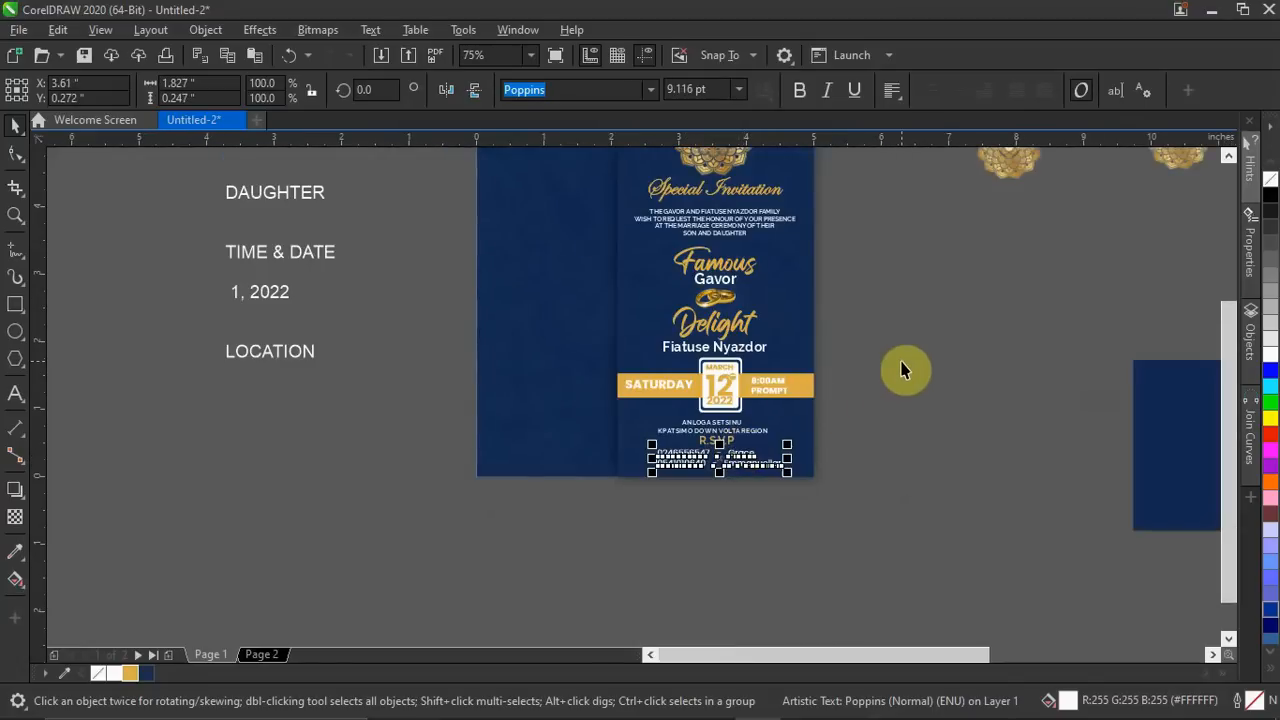
scroll(971, 386, down, 1)
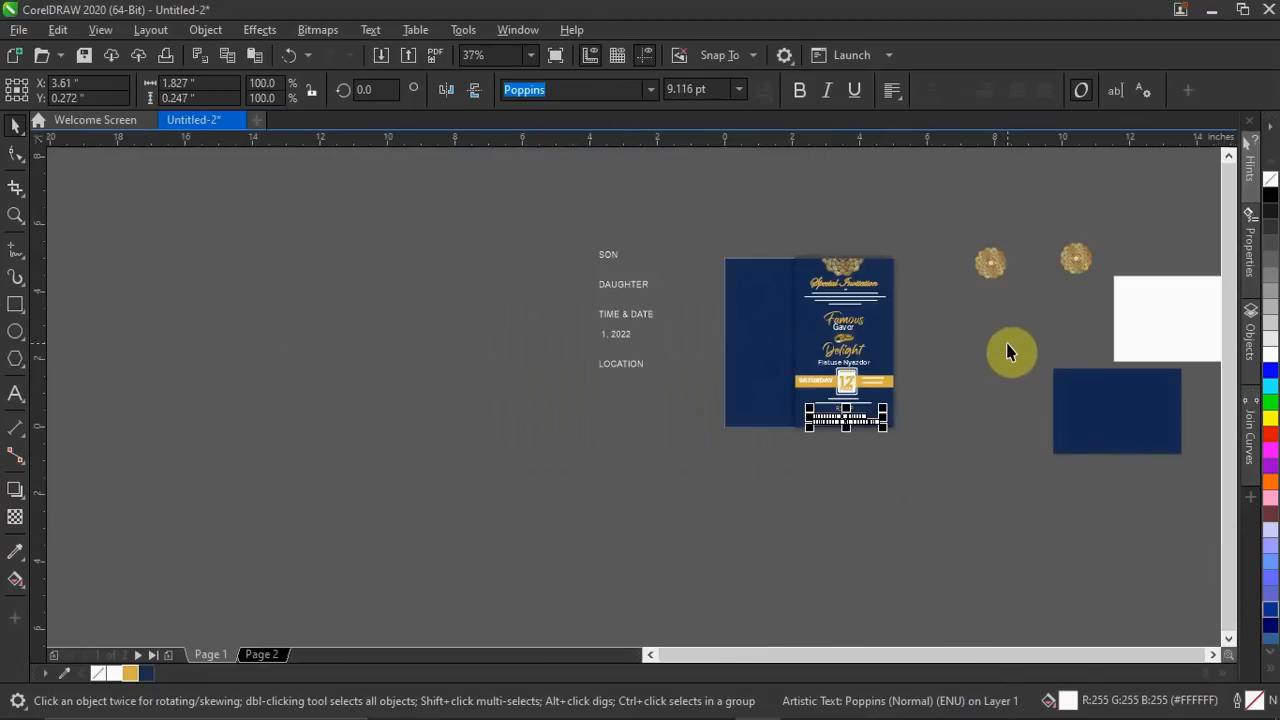
click(993, 360)
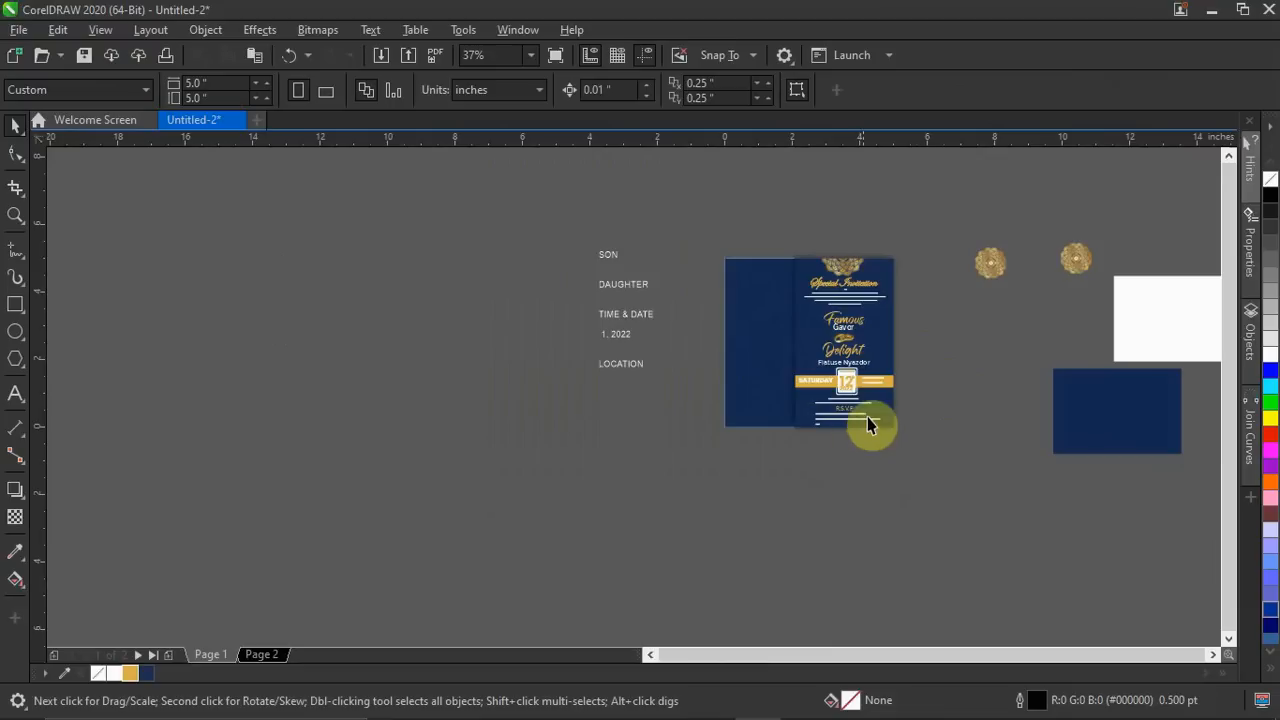
scroll(851, 437, up, 2)
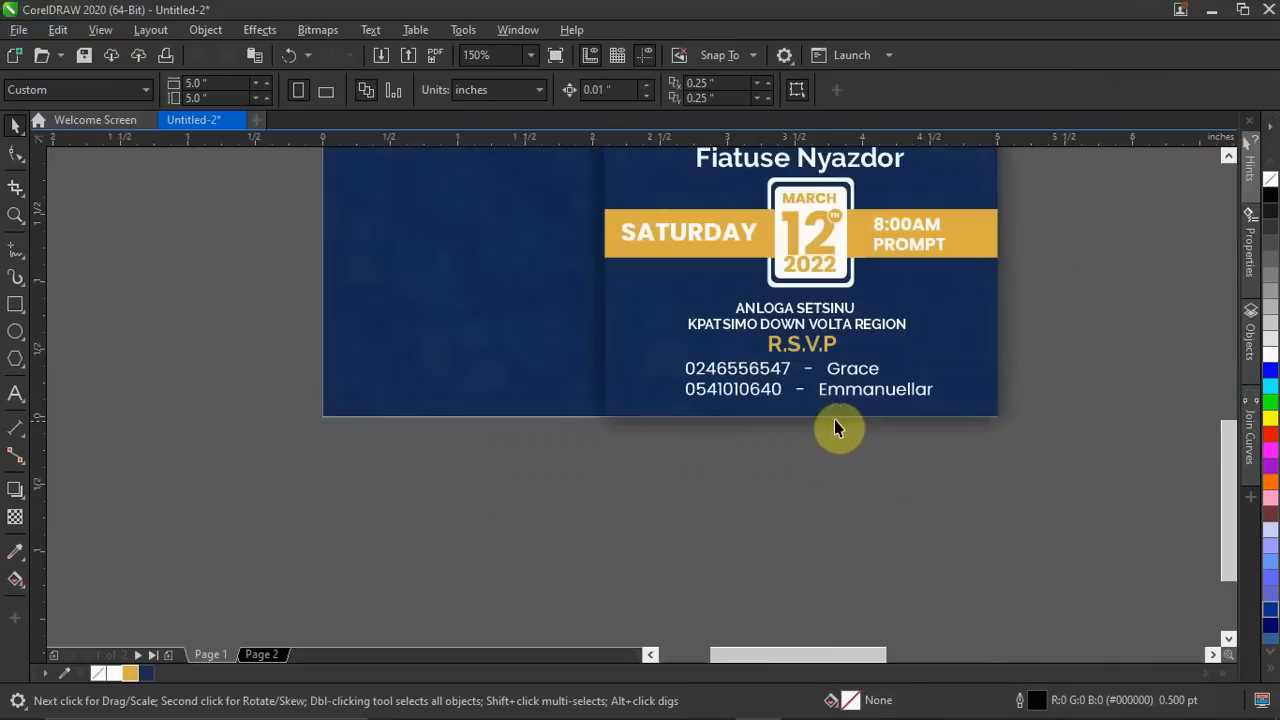
scroll(879, 357, down, 1)
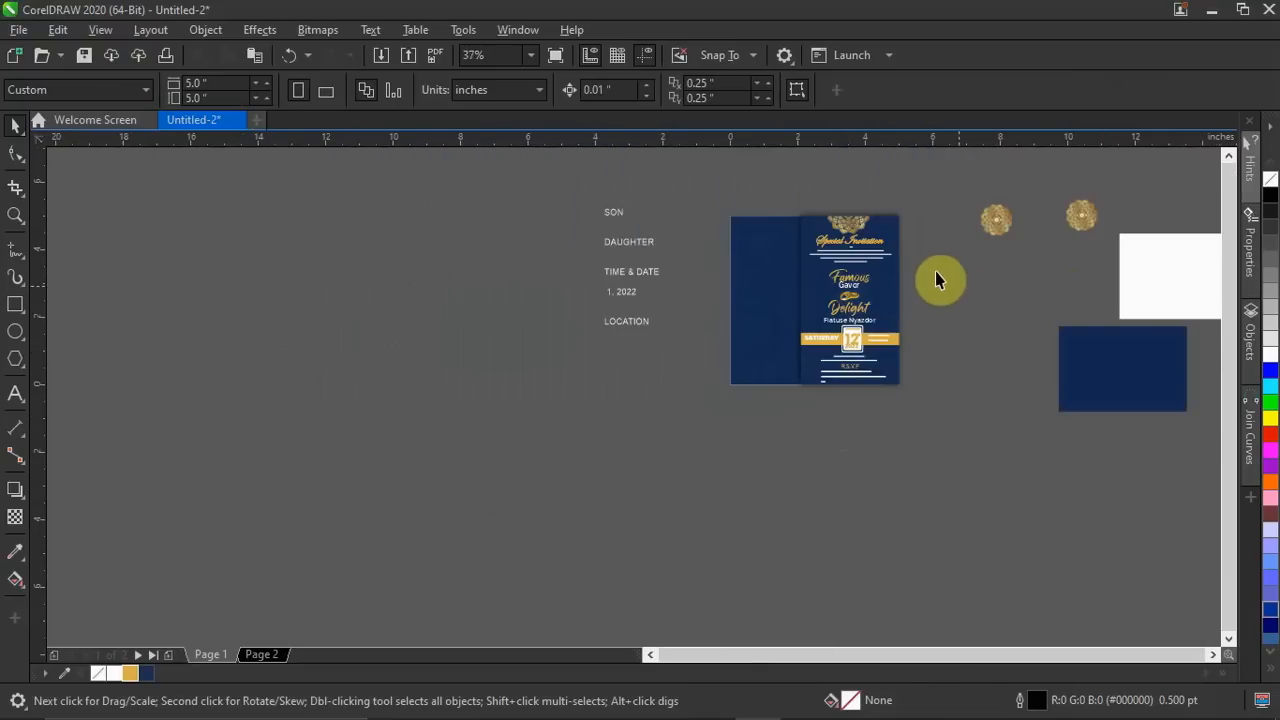
scroll(930, 233, up, 1)
scroll(823, 306, up, 1)
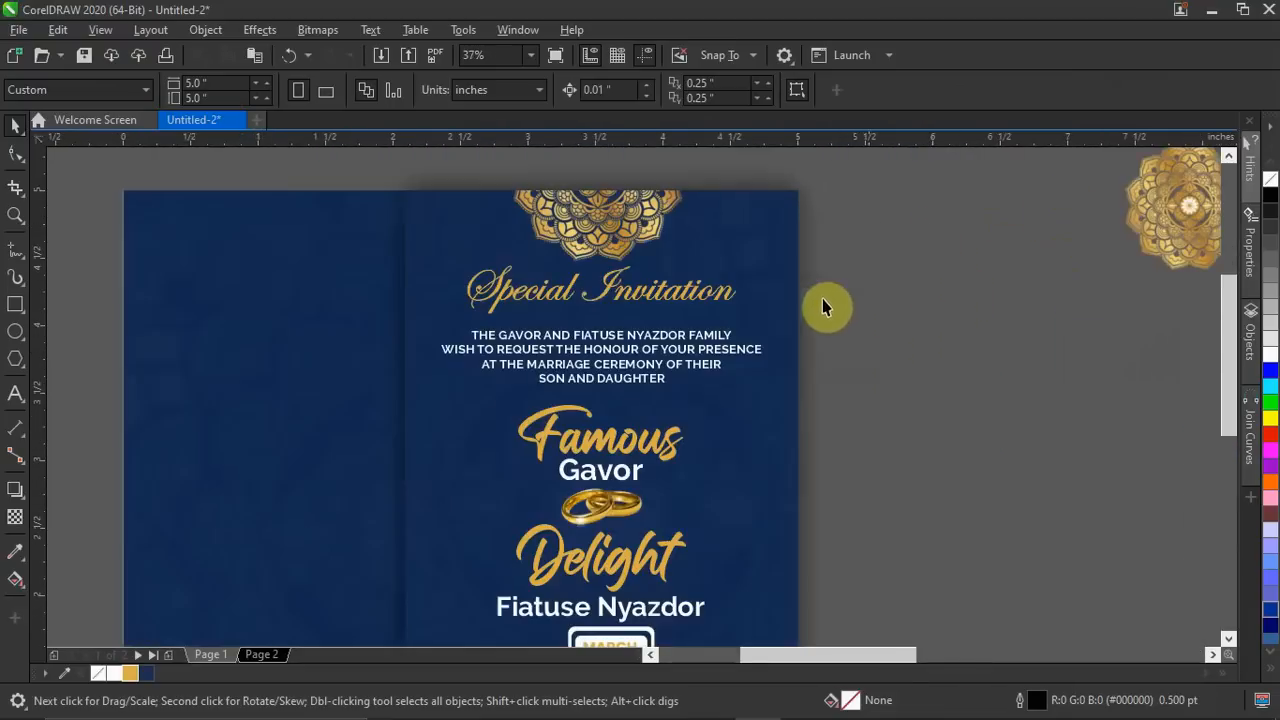
click(612, 345)
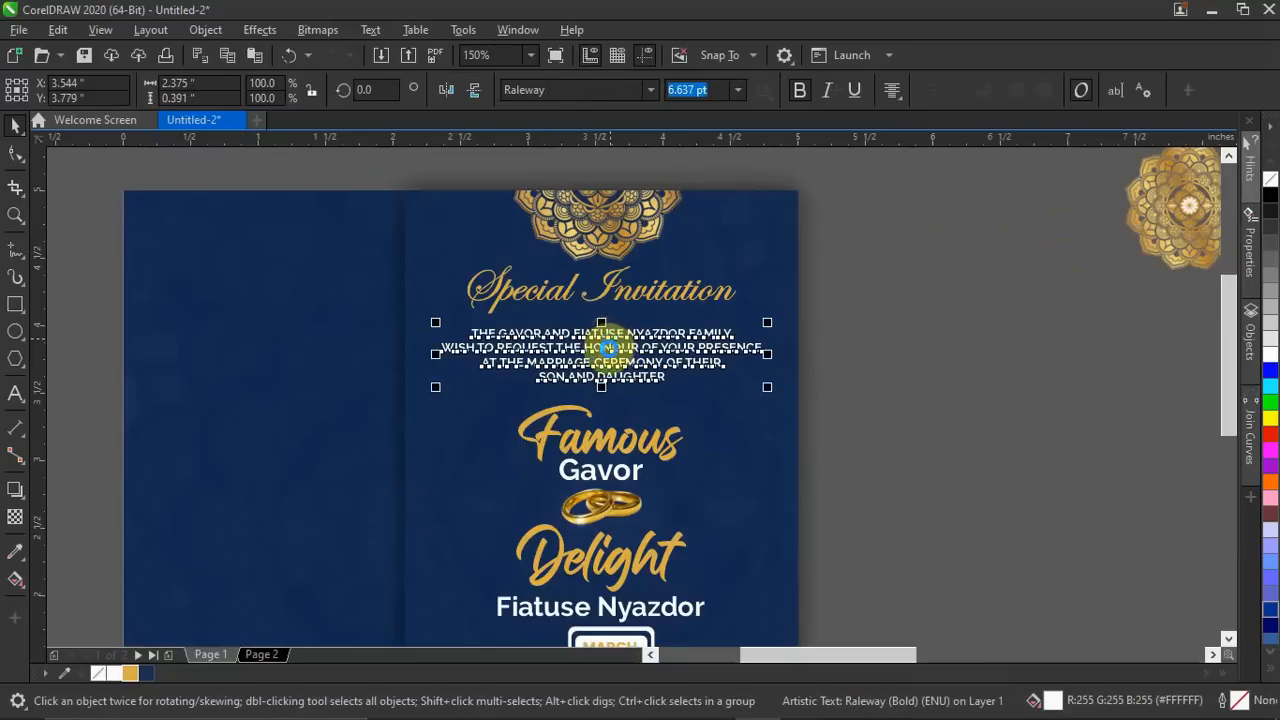
key(Up)
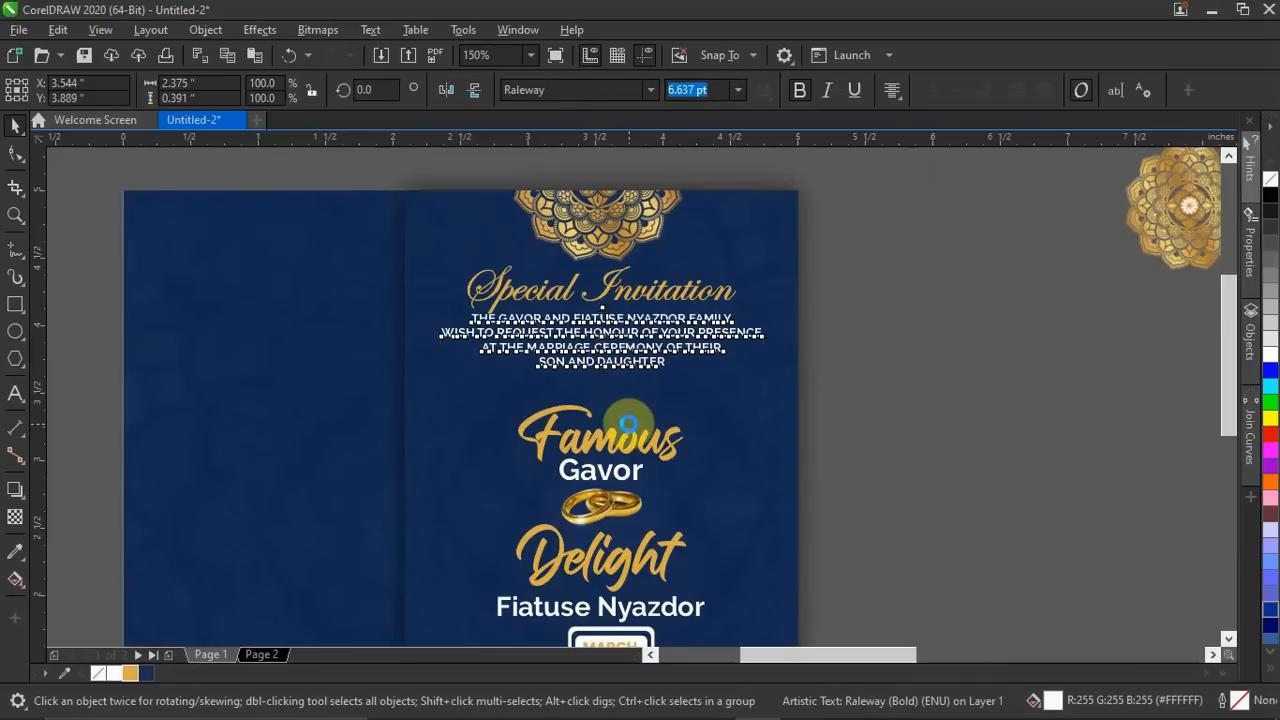
click(921, 465)
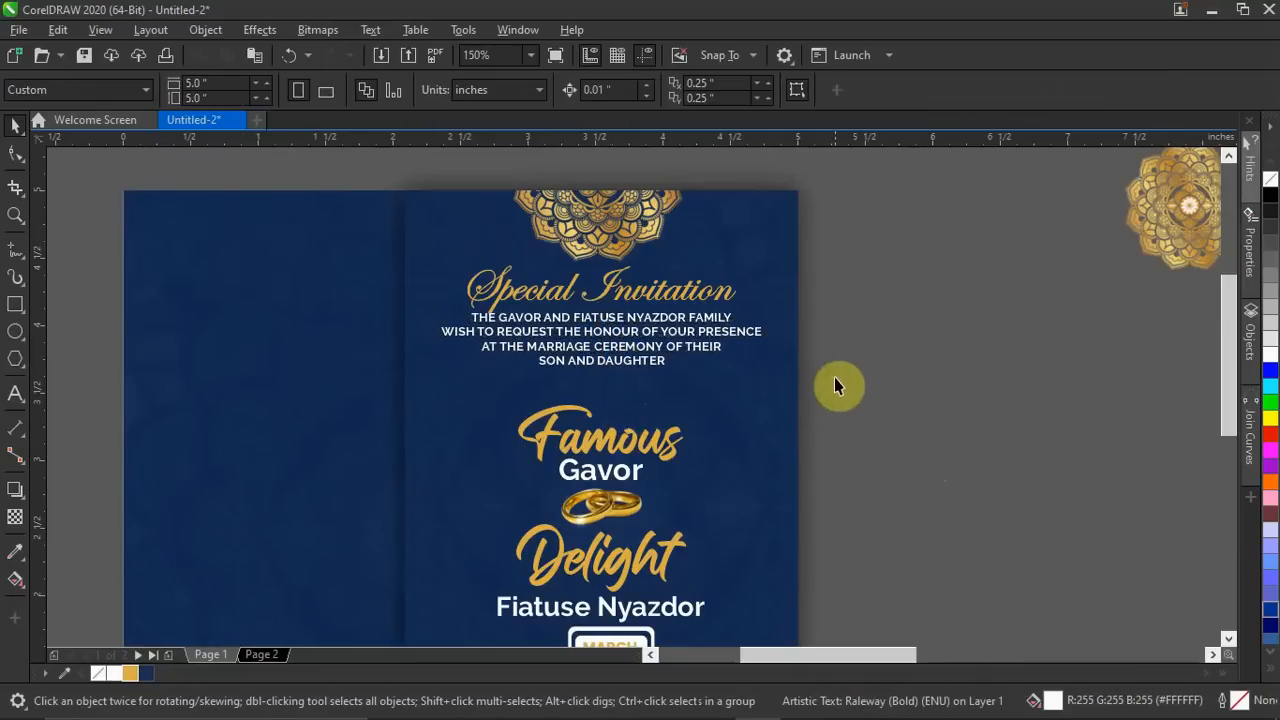
click(475, 525)
drag(475, 525, 497, 517)
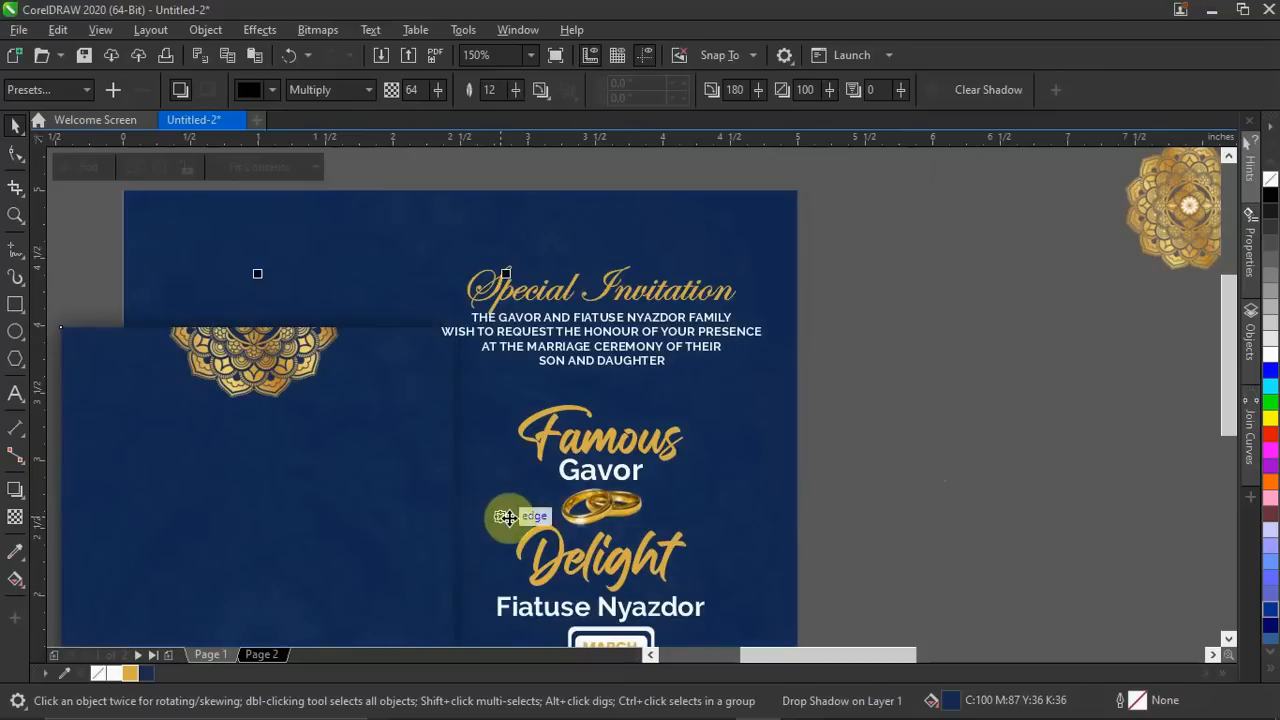
key(ctrl+z)
Move the names, rings and date block up about 0.2 in, and raise the venue, R.S.V.P. and contact lines to sit just beneath it.
drag(1072, 401, 350, 497)
key(Up)
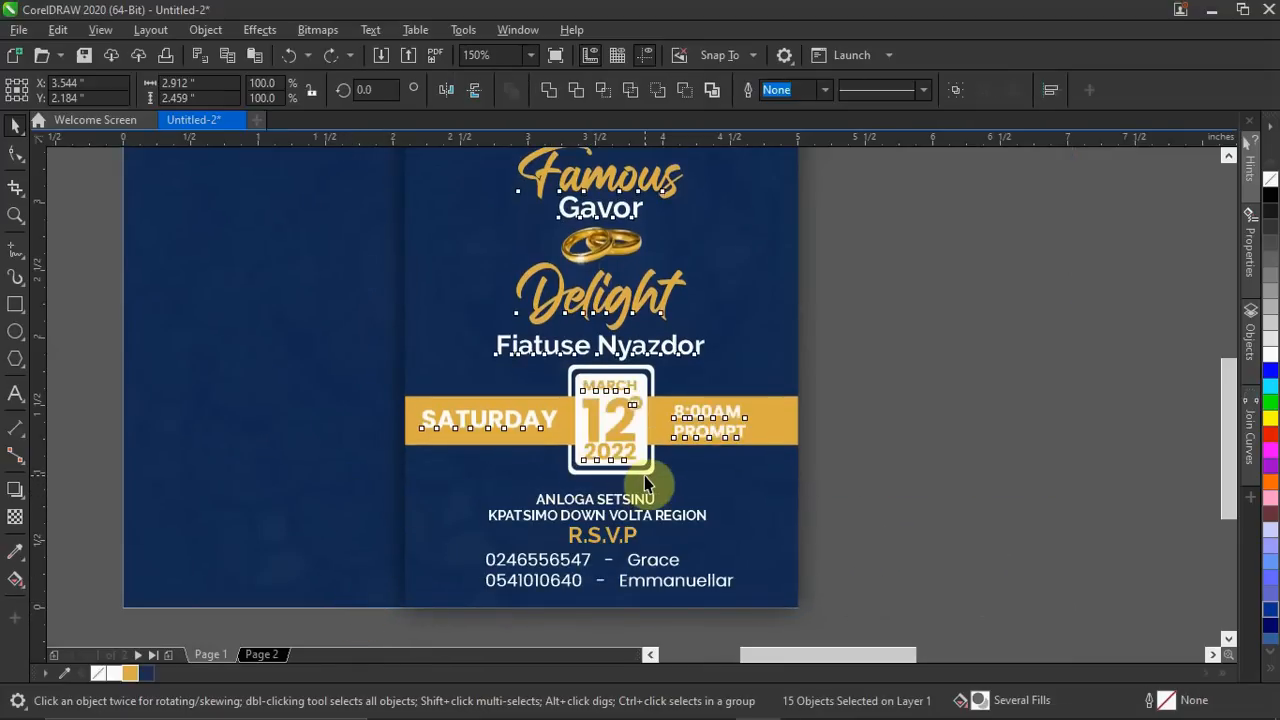
key(Up)
scroll(651, 488, down, 2)
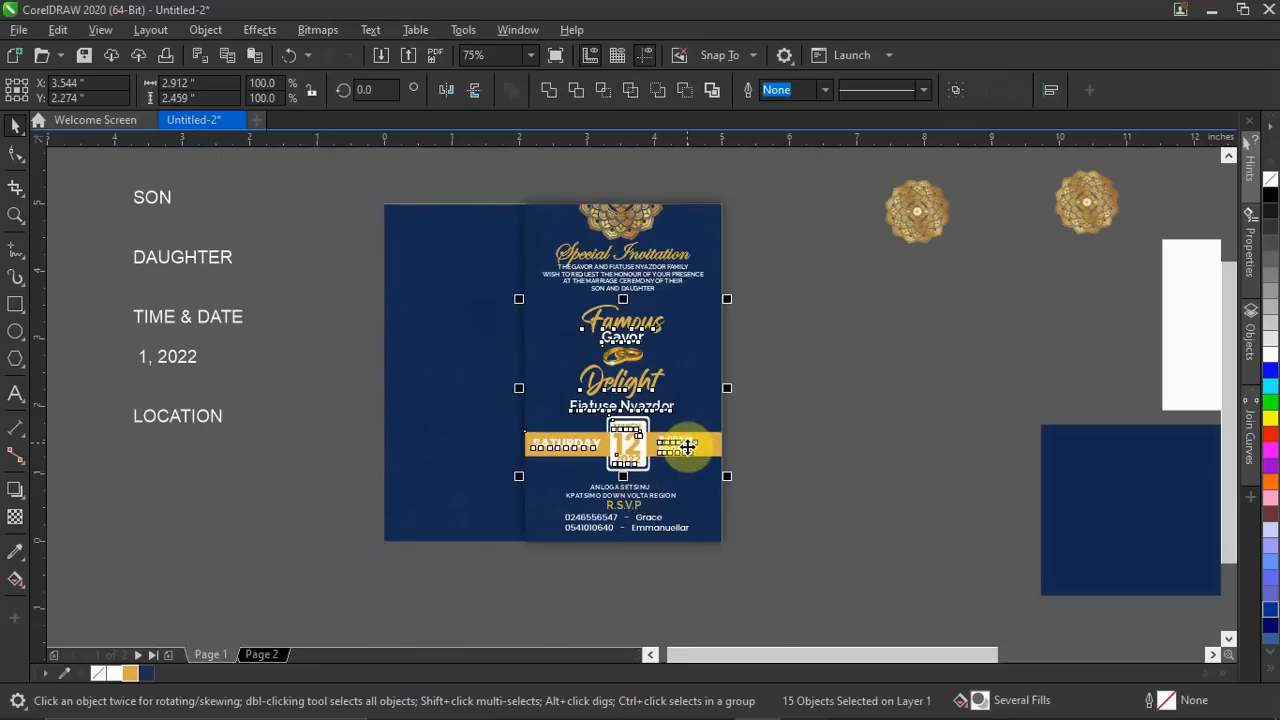
drag(688, 446, 684, 446)
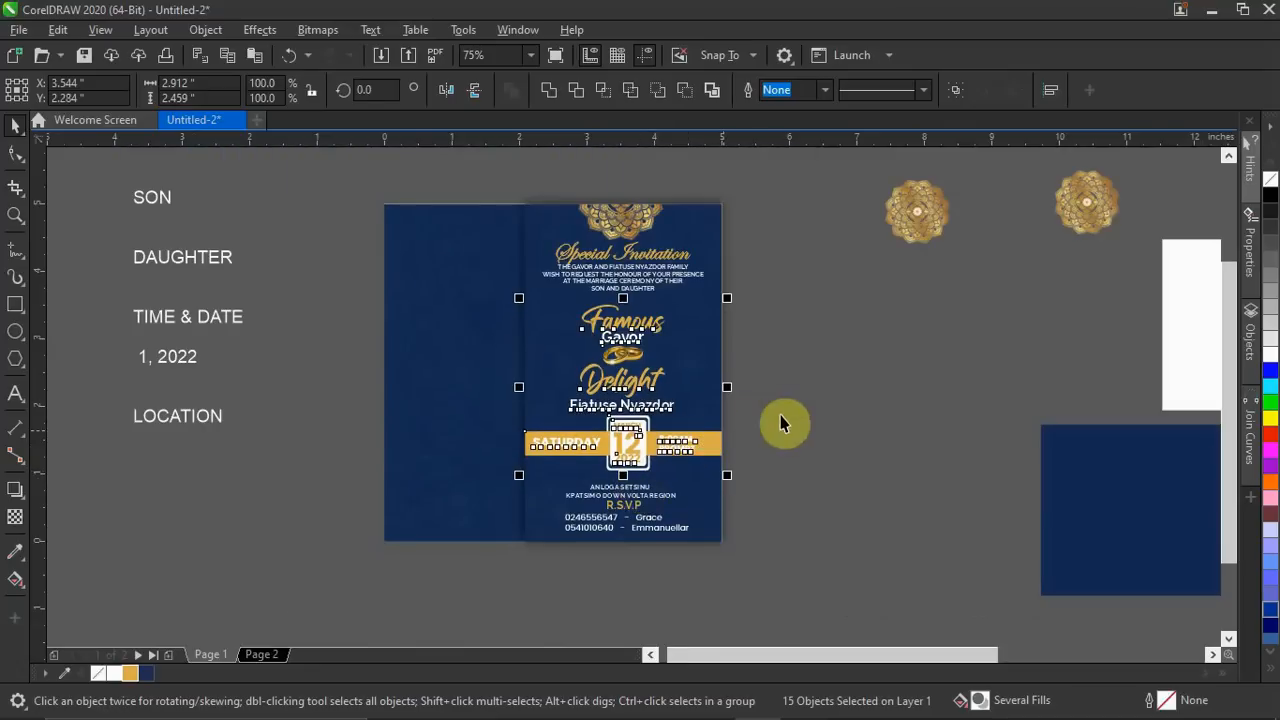
click(816, 426)
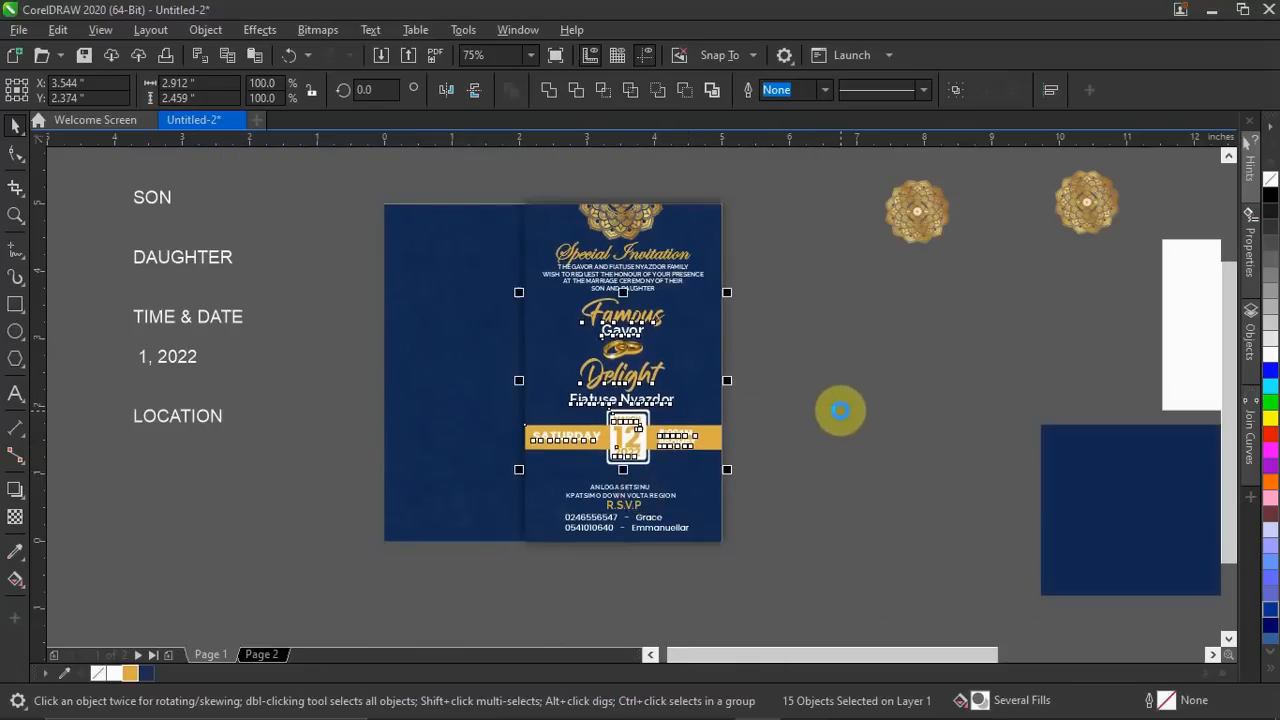
drag(735, 462, 566, 546)
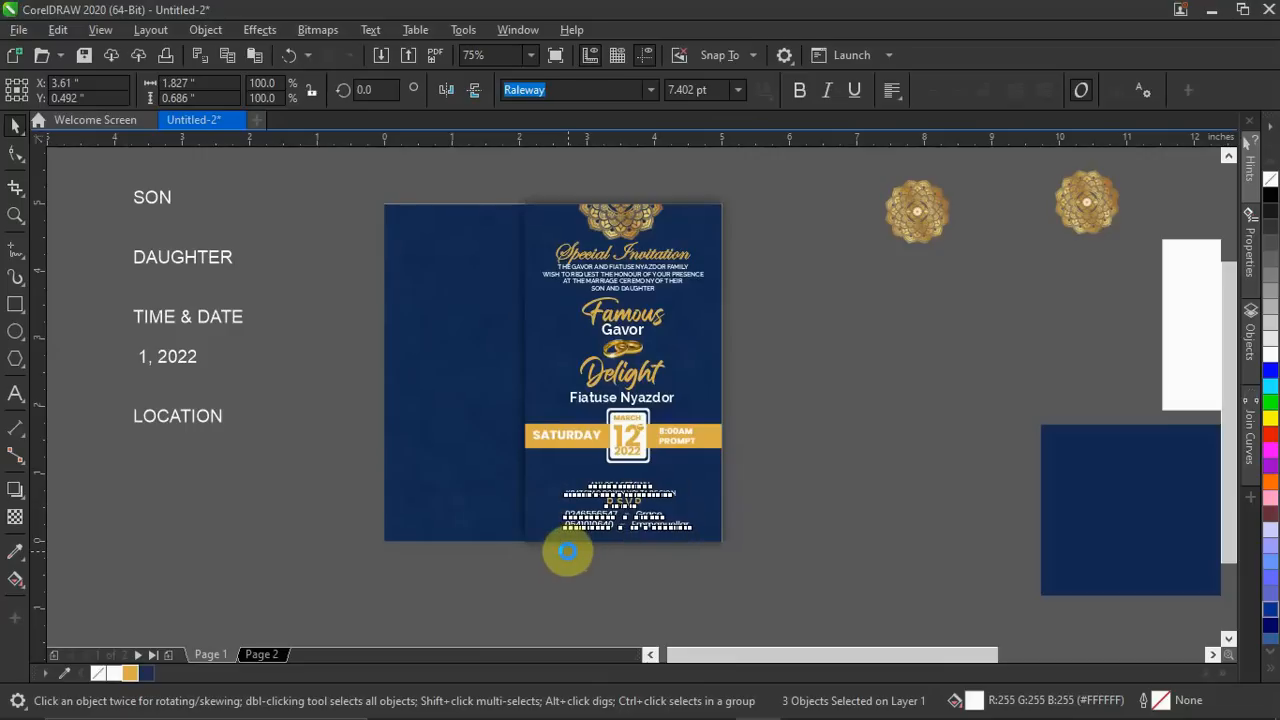
click(832, 512)
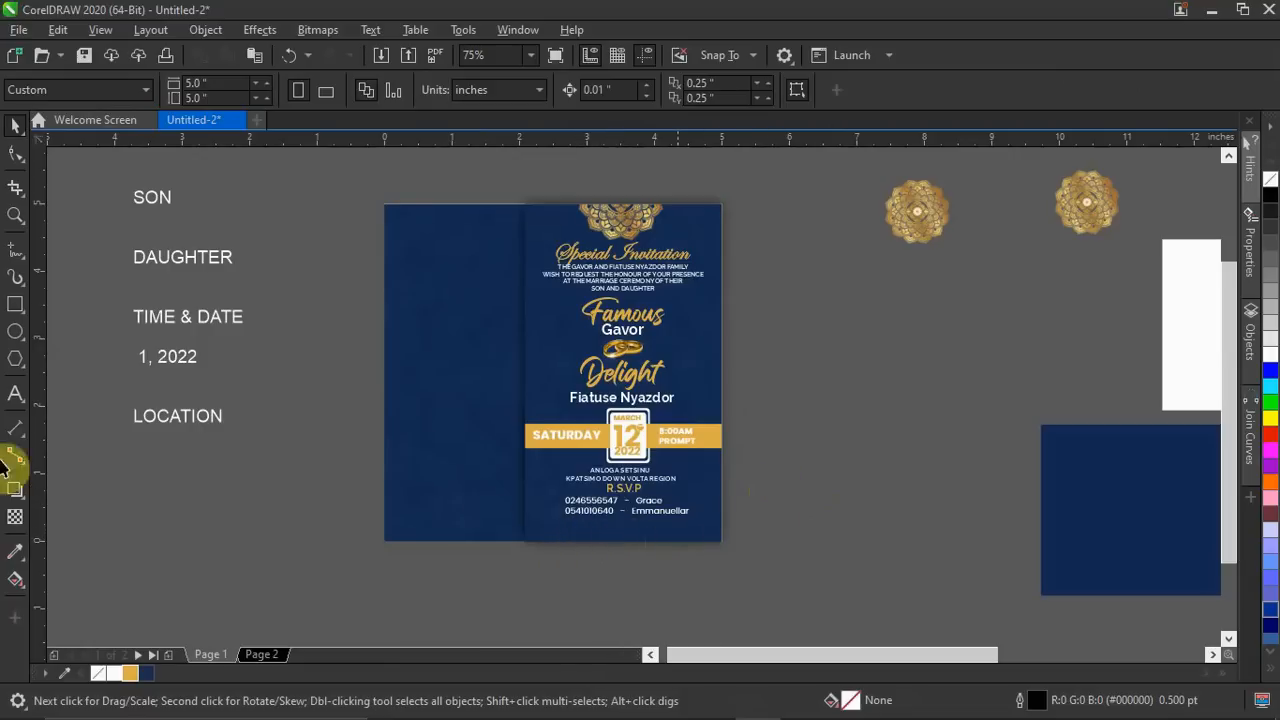
Create a single-character text ornament beside the card in the Vintage Decorative signs font at 24 pt.
click(14, 397)
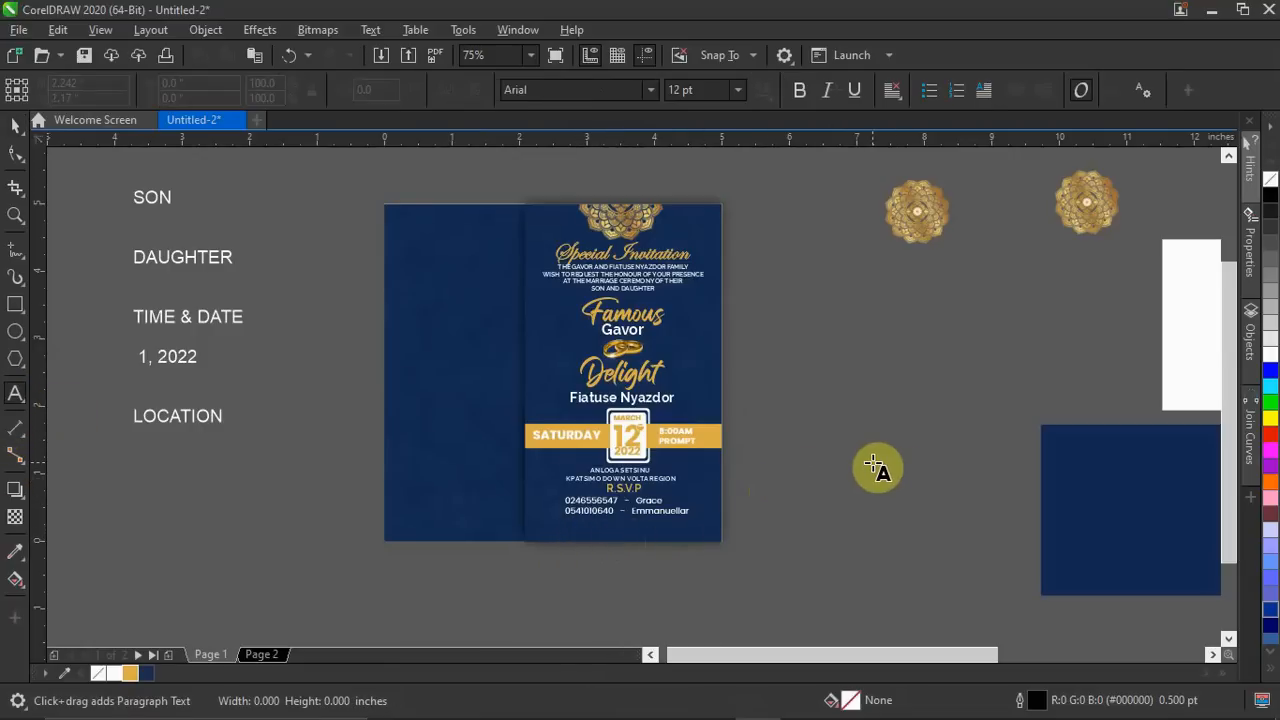
click(875, 485)
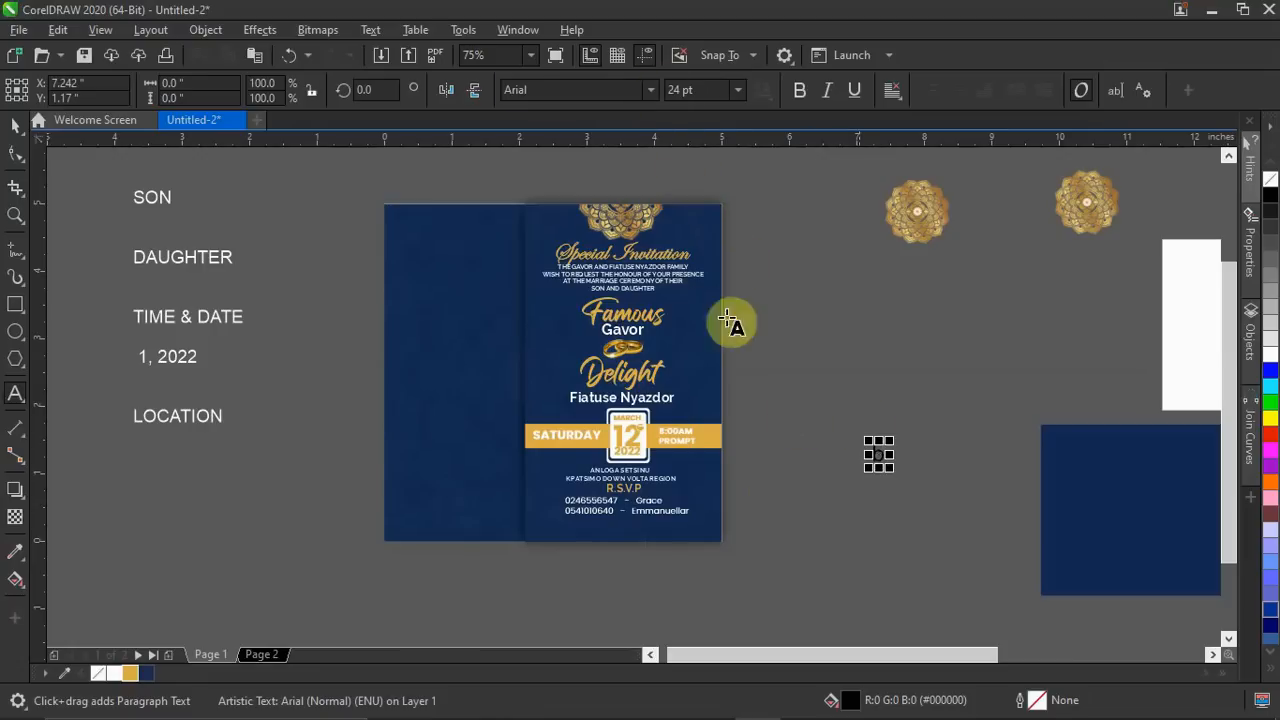
click(652, 89)
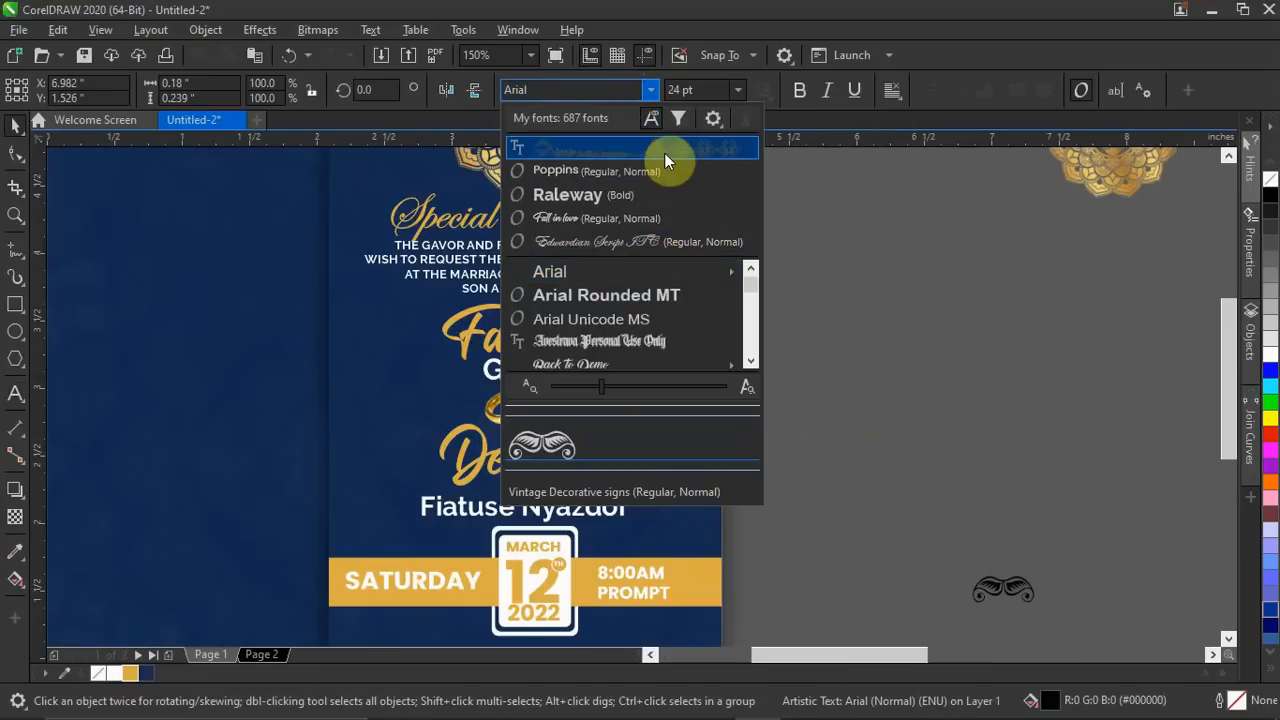
click(664, 153)
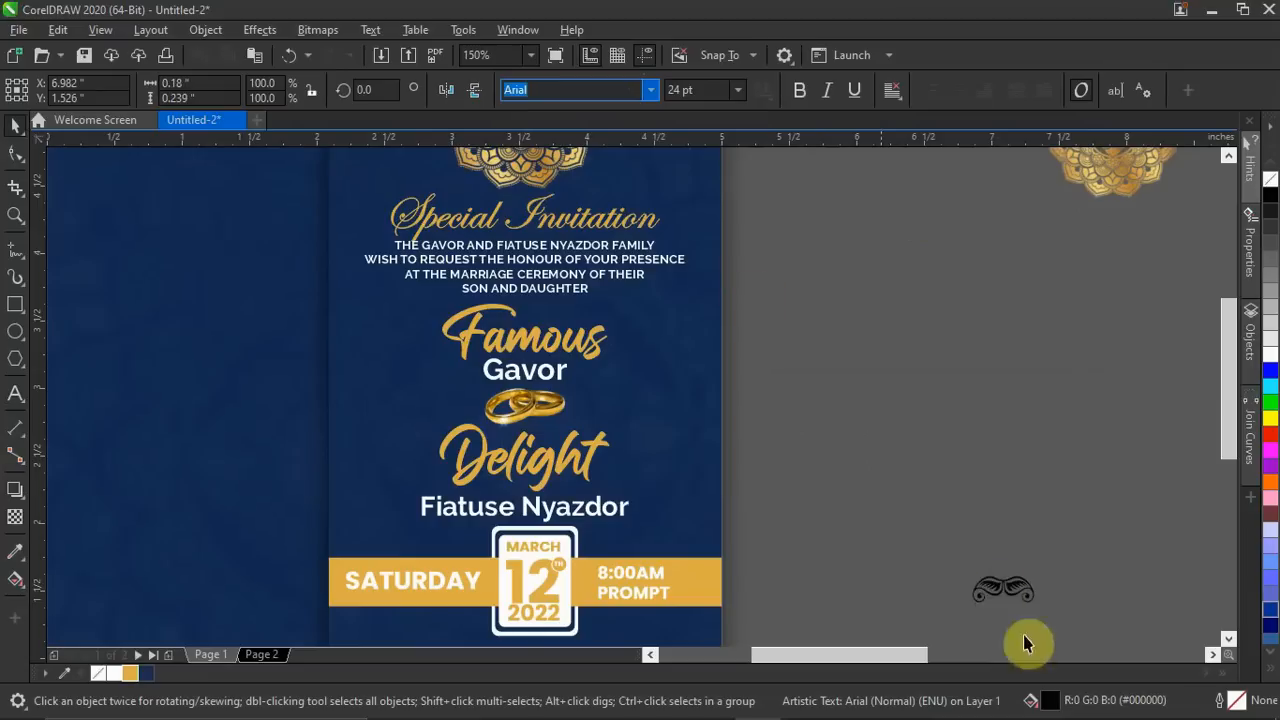
click(996, 592)
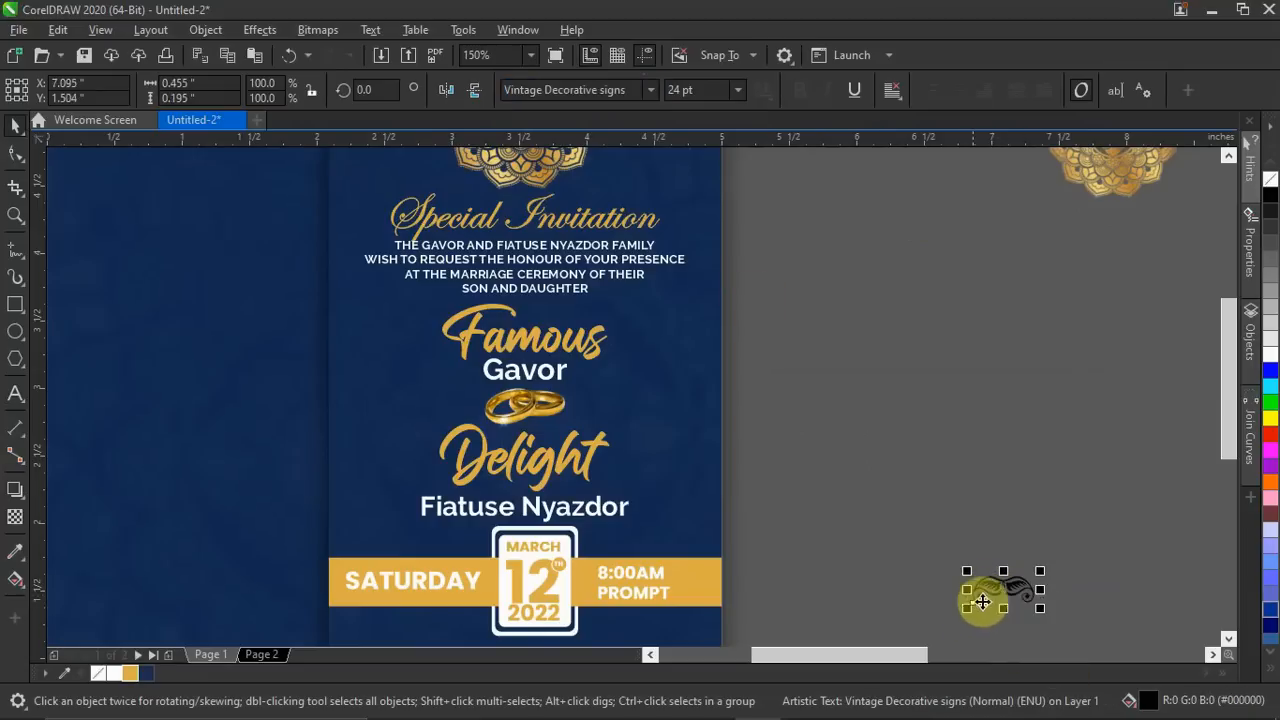
drag(1000, 592, 852, 413)
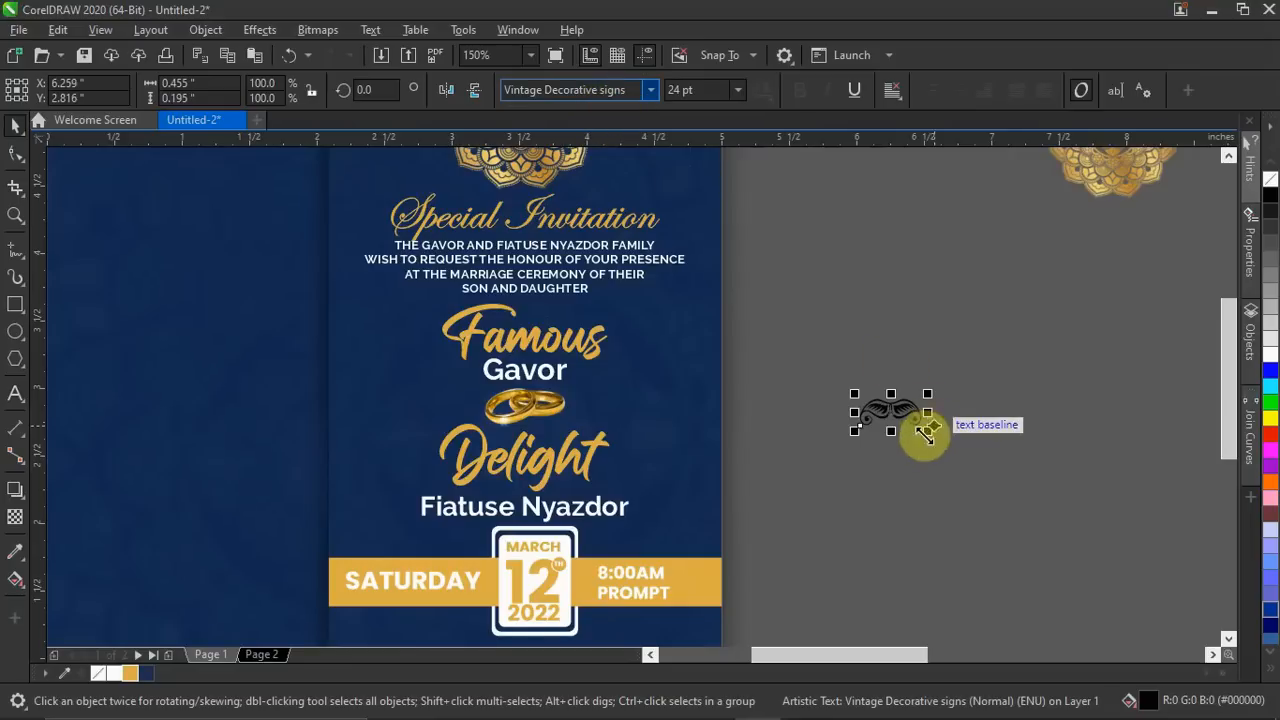
Try other characters of the decorative font in the ornament, settling on the symmetrical leafy scroll.
double_click(904, 413)
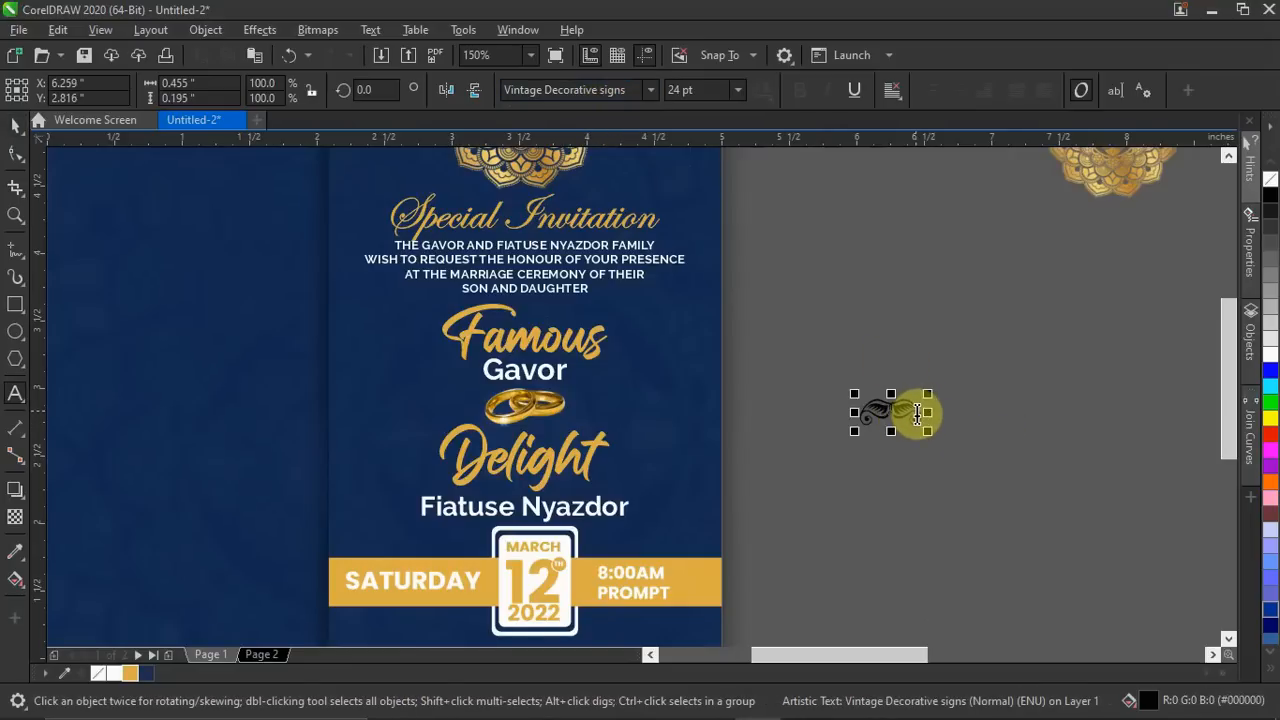
key(BackSpace)
text(b)
scroll(898, 430, up, 1)
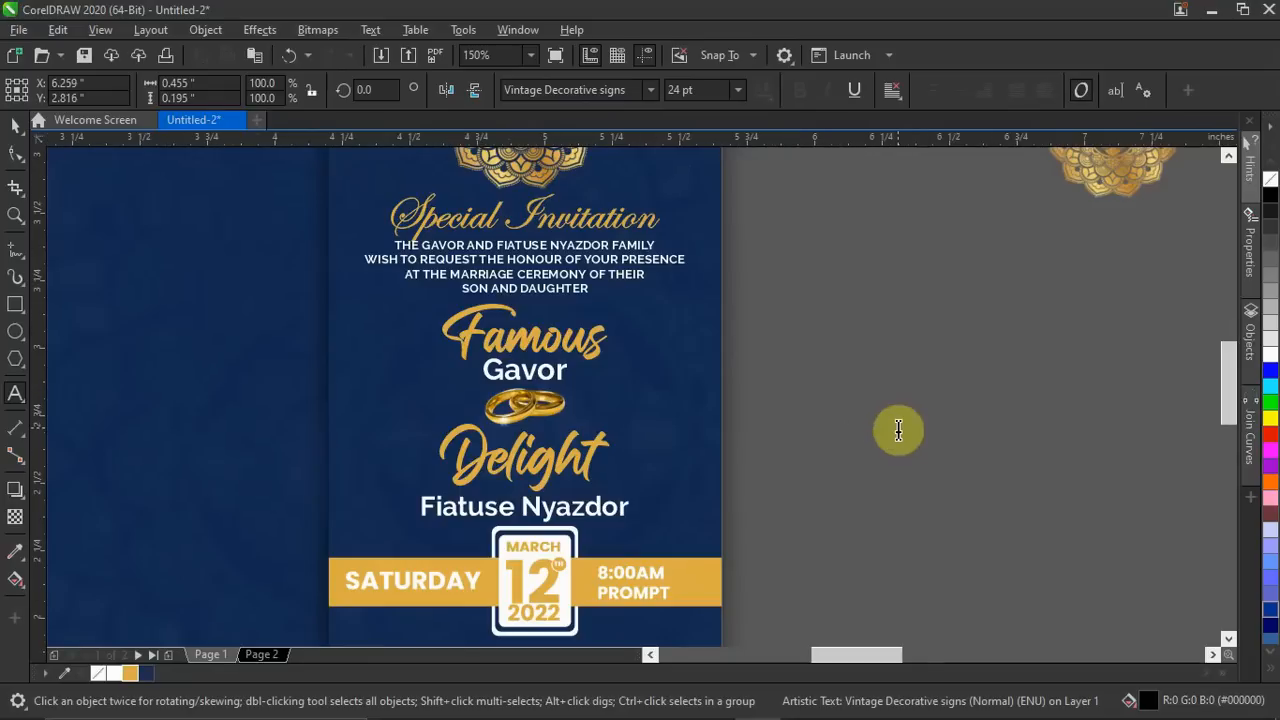
scroll(898, 430, up, 2)
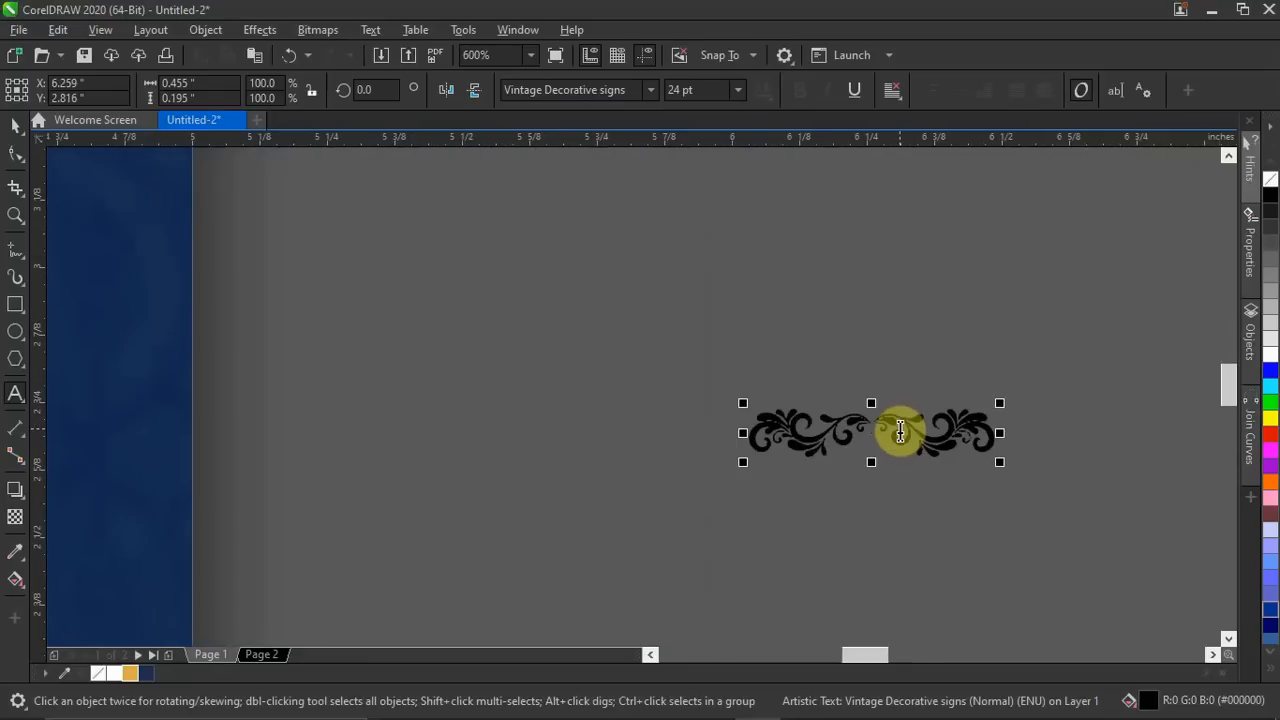
key(BackSpace)
text(c)
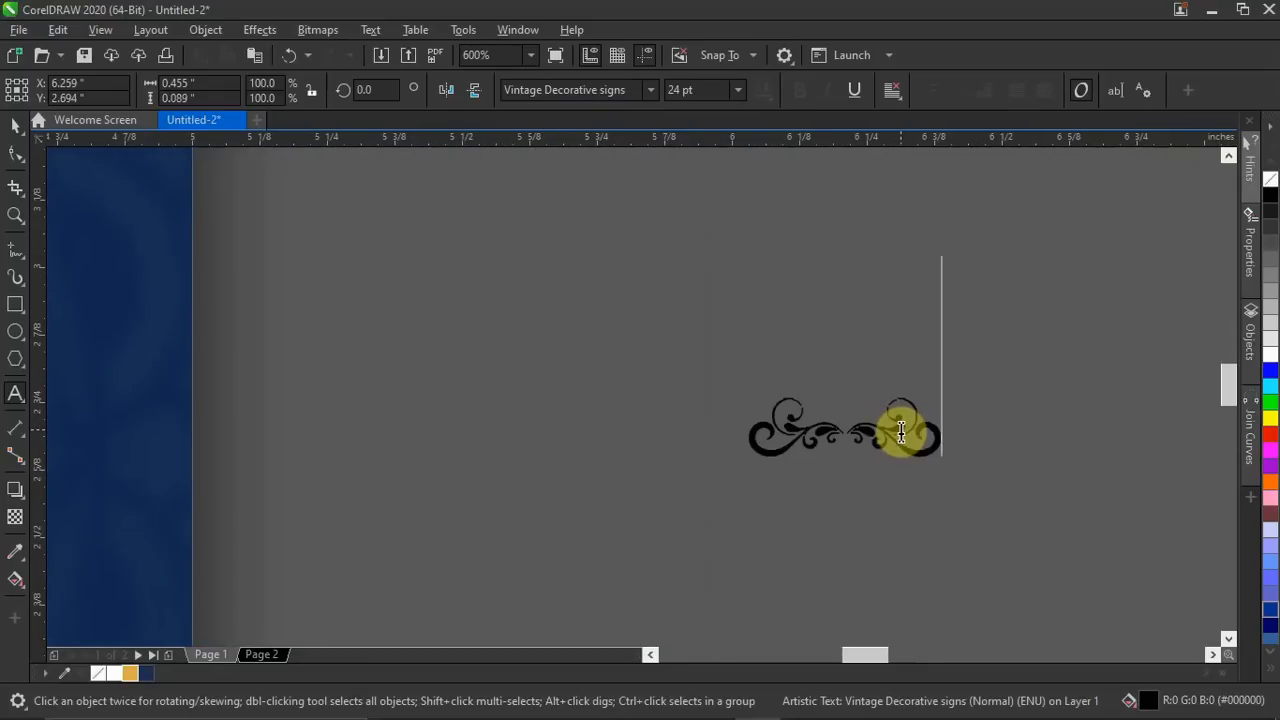
key(BackSpace)
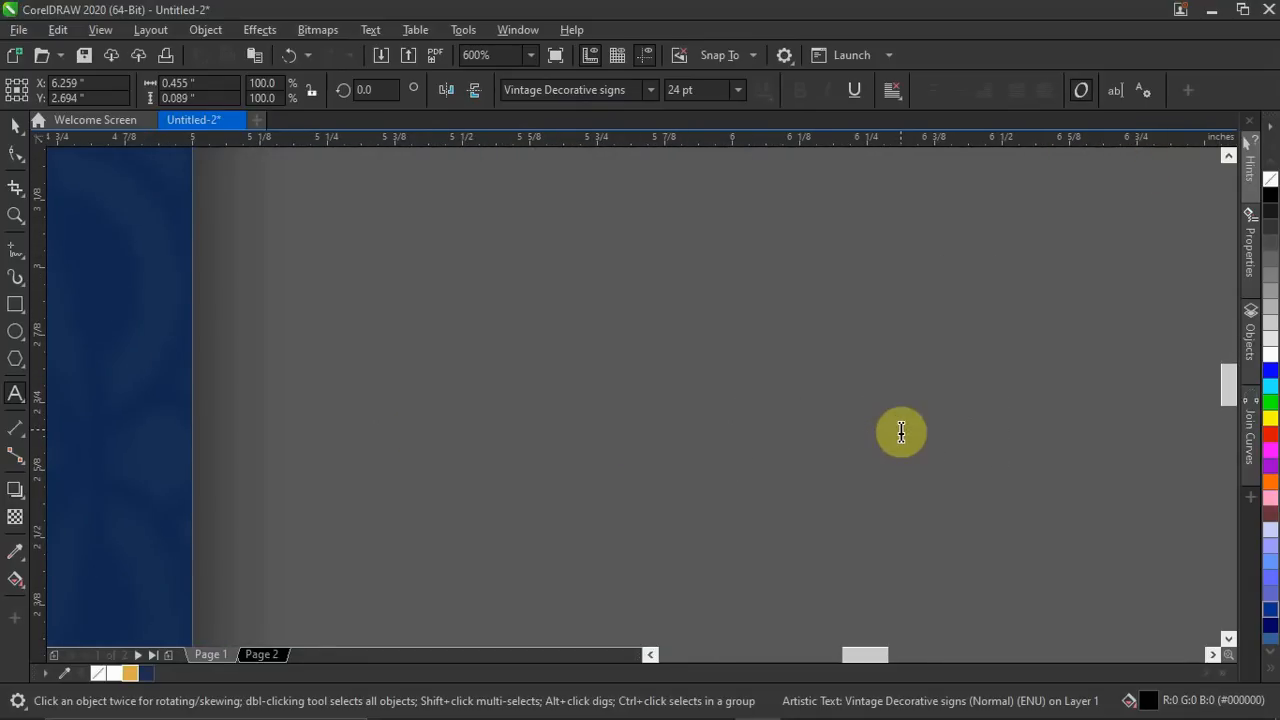
text(d)
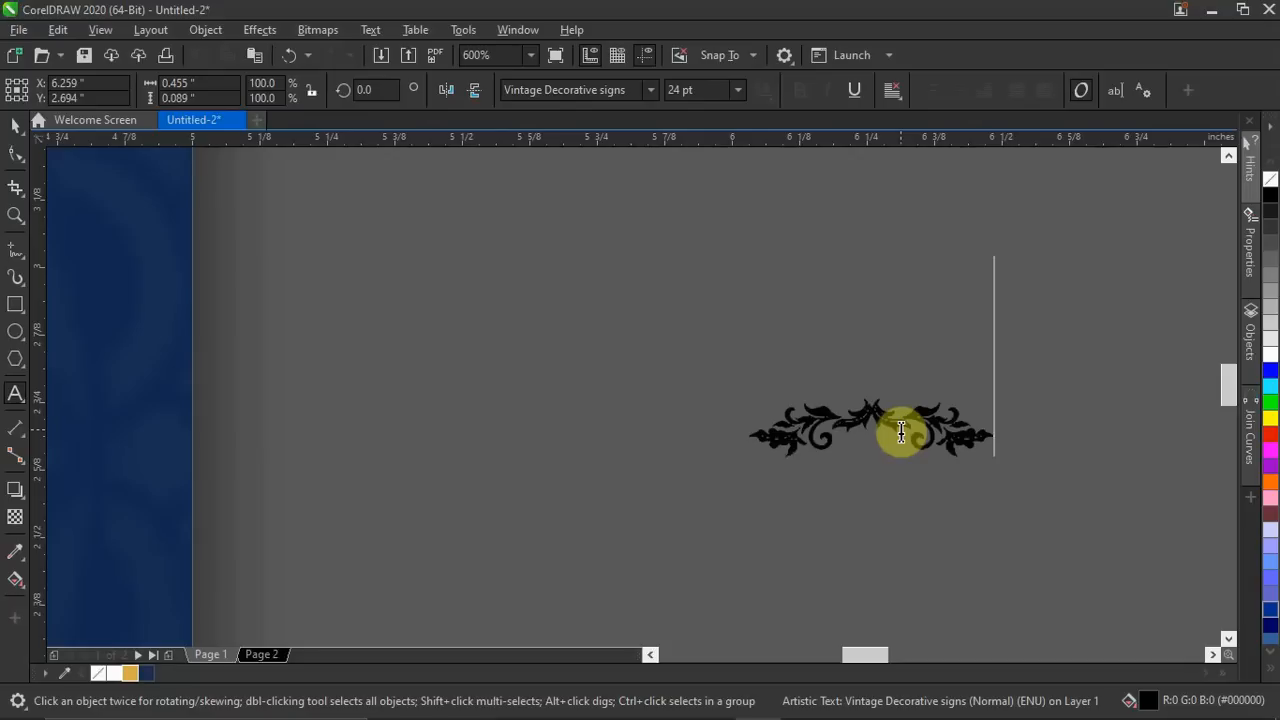
text(d)
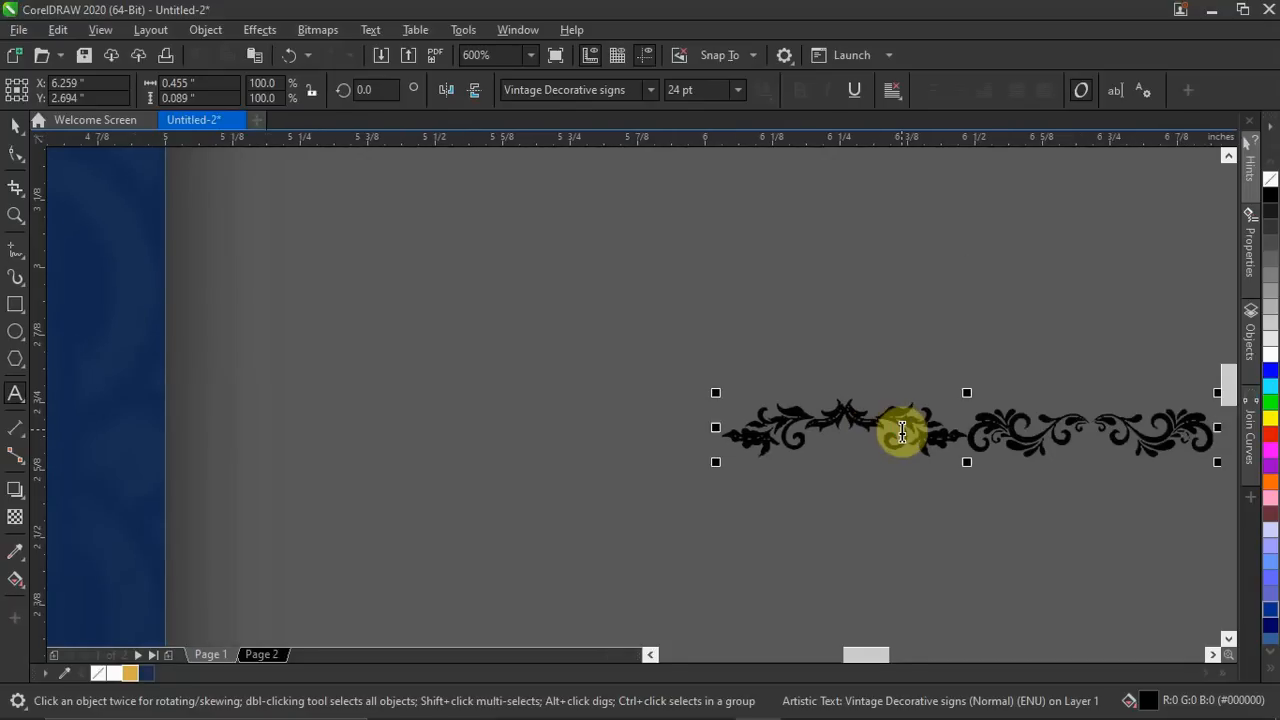
key(BackSpace)
key(BackSpace)
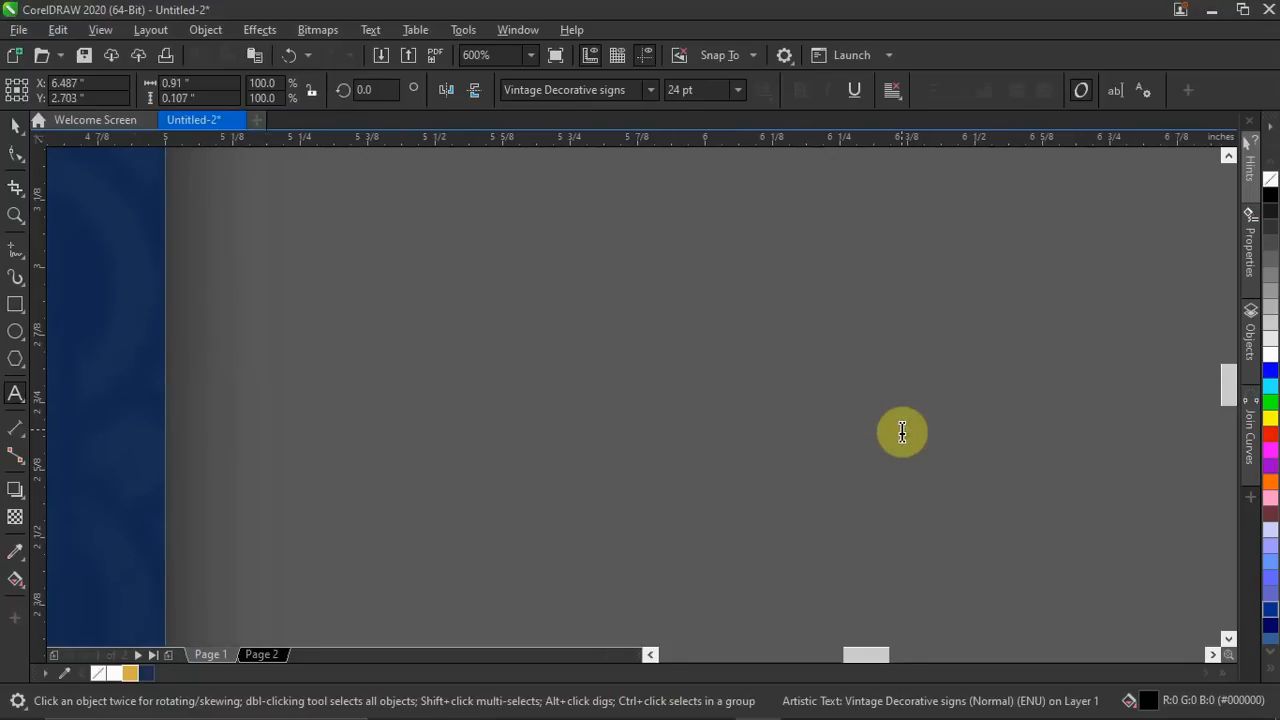
text(e)
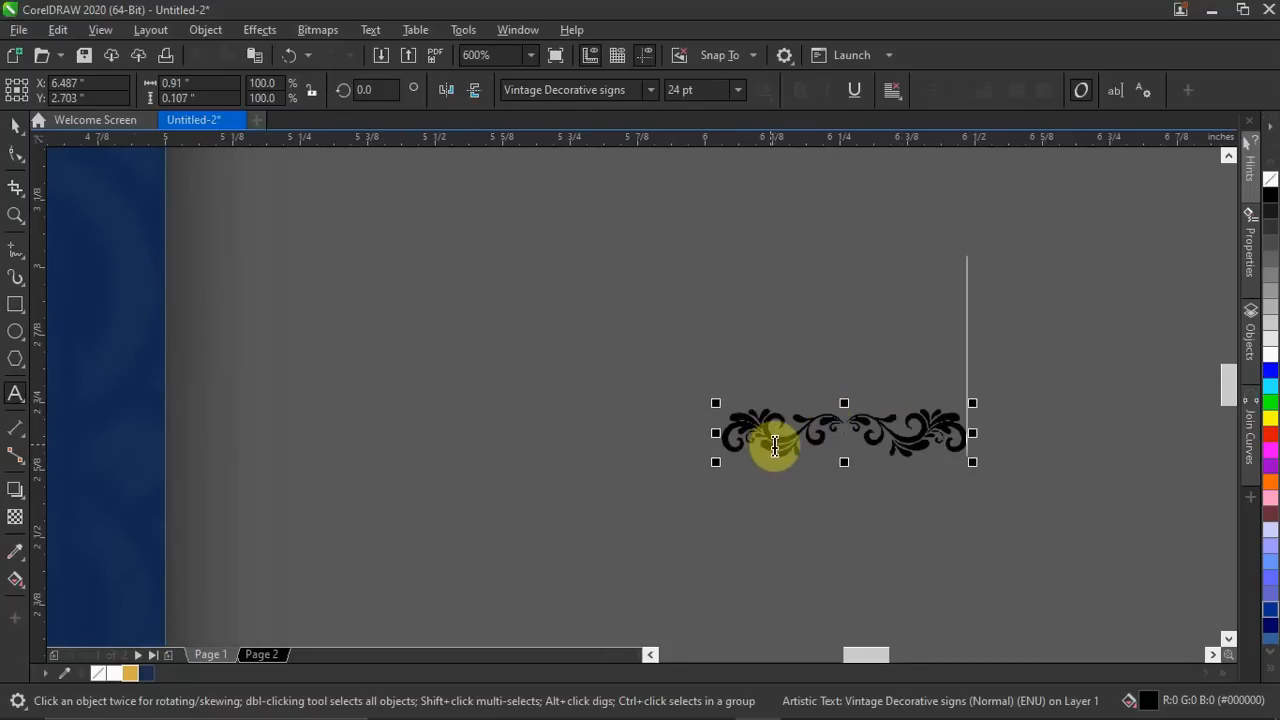
click(15, 125)
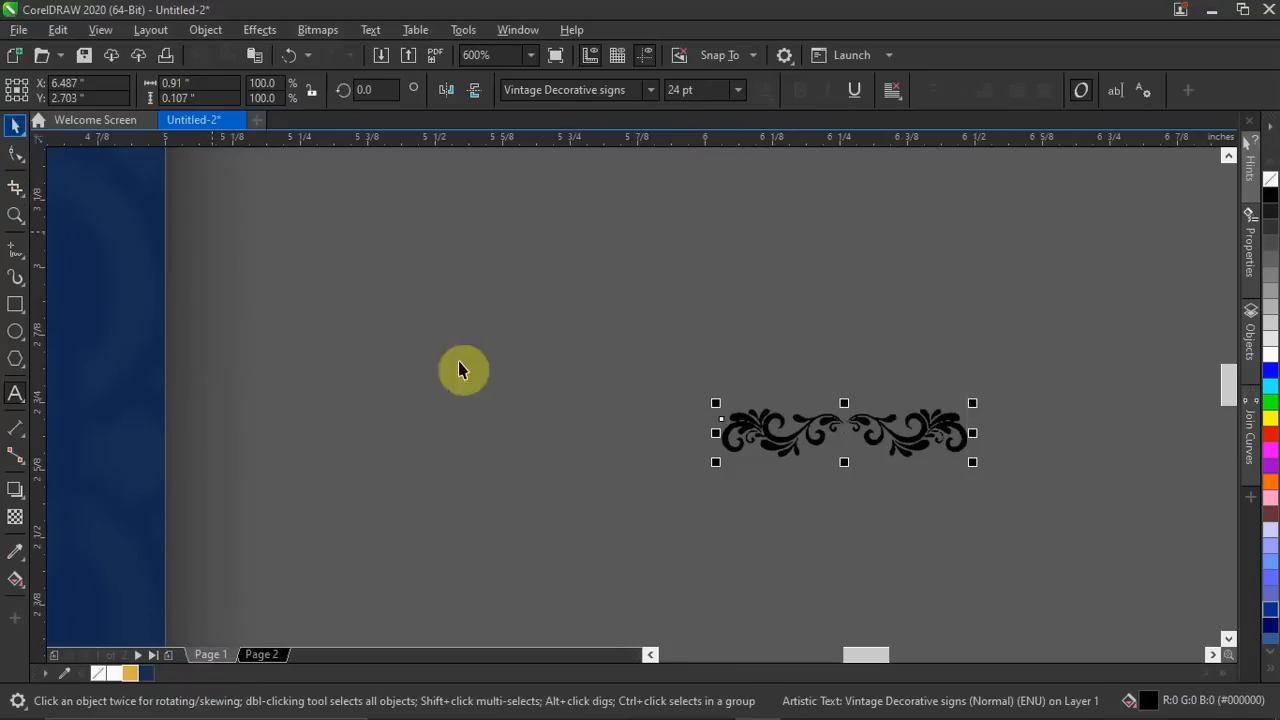
Place the scroll ornament centrally beneath the contact lines at about 0.75 in wide and fill it with the document's gold.
scroll(818, 417, down, 3)
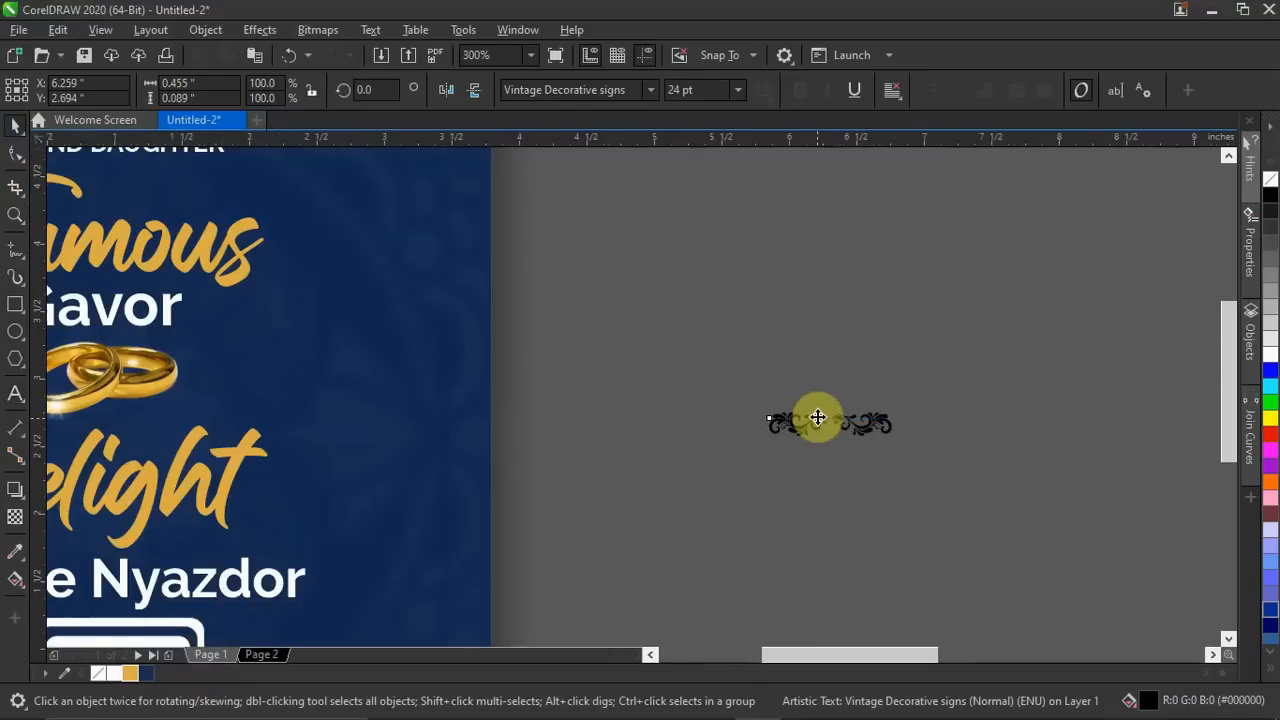
scroll(818, 417, down, 4)
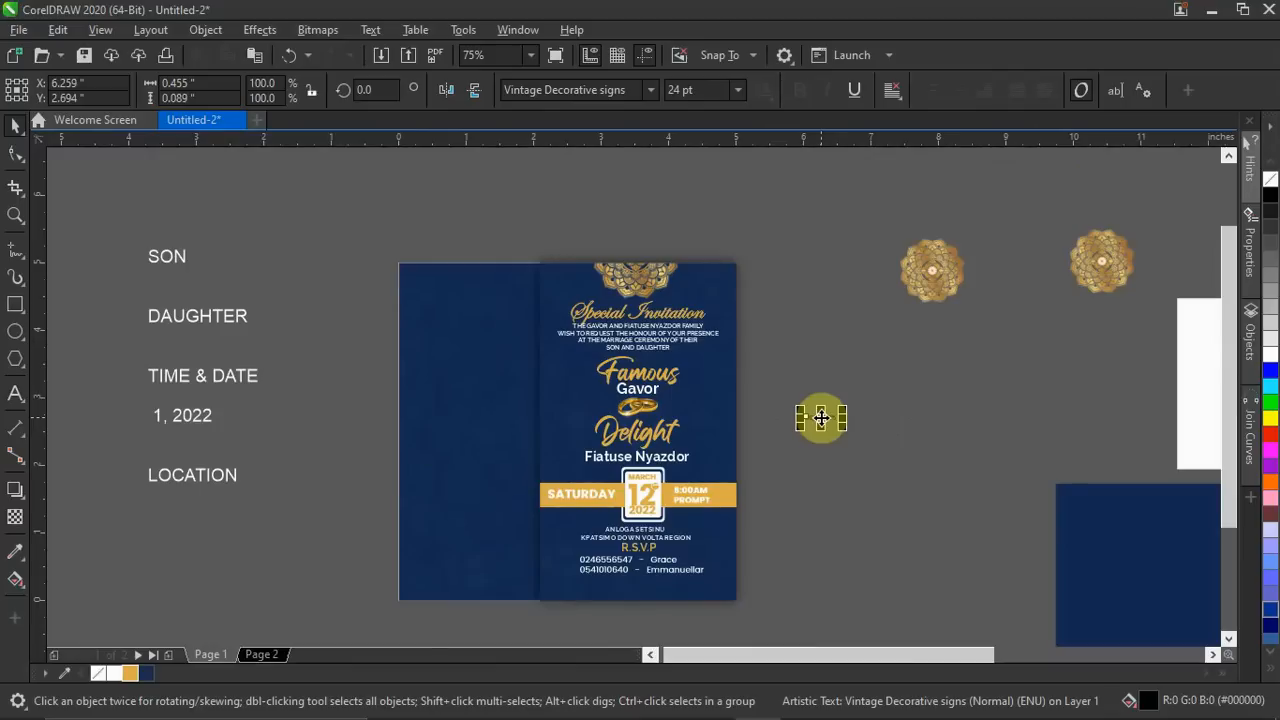
drag(824, 418, 636, 590)
scroll(637, 613, up, 4)
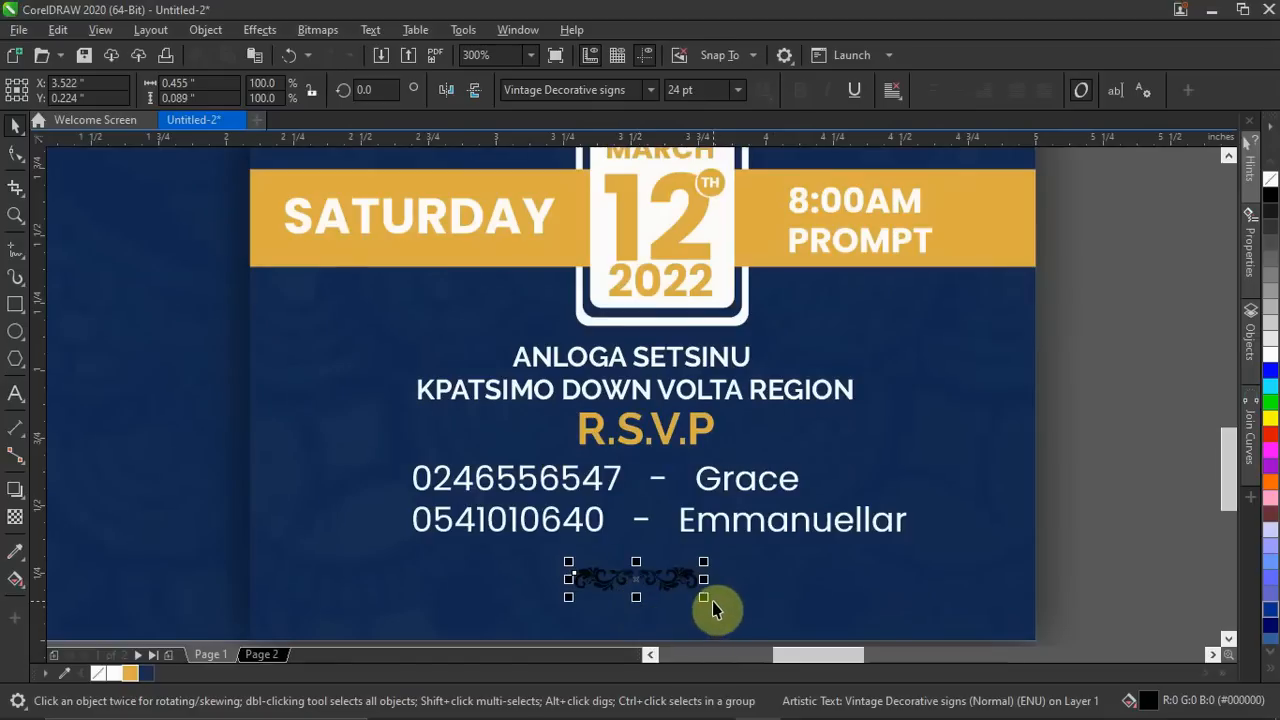
drag(706, 596, 779, 634)
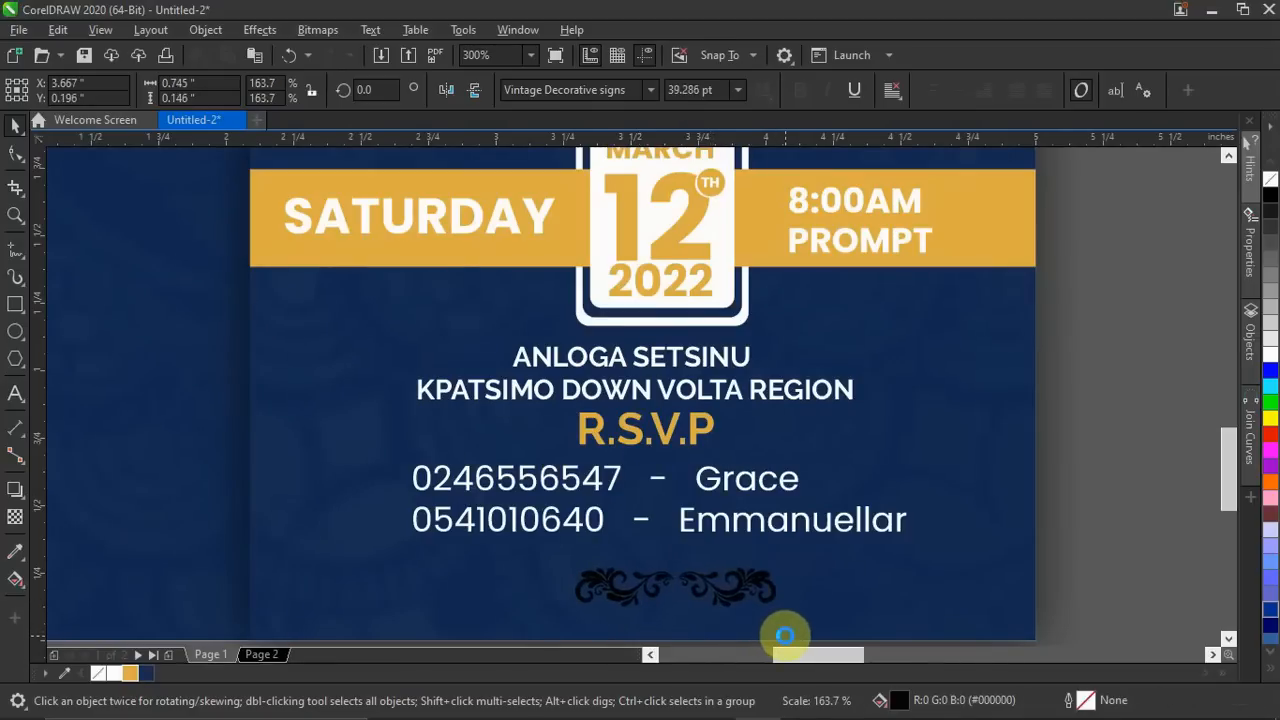
click(697, 581)
drag(674, 580, 657, 580)
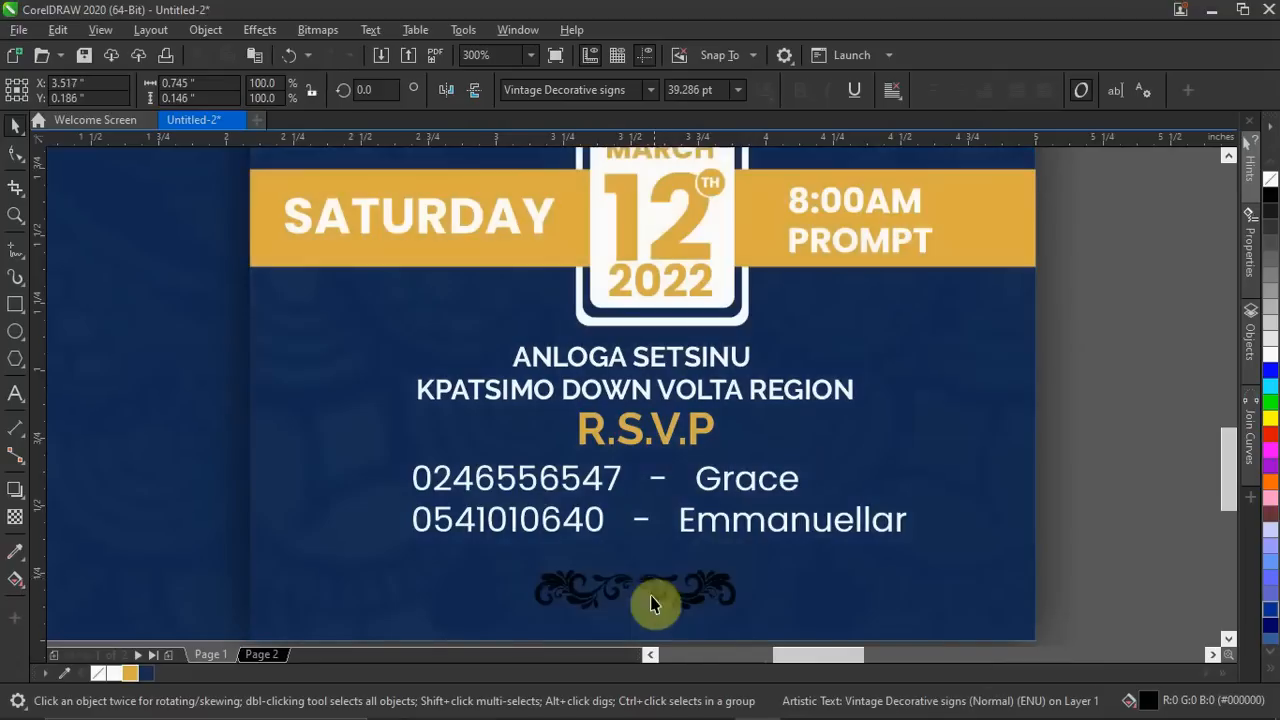
click(134, 677)
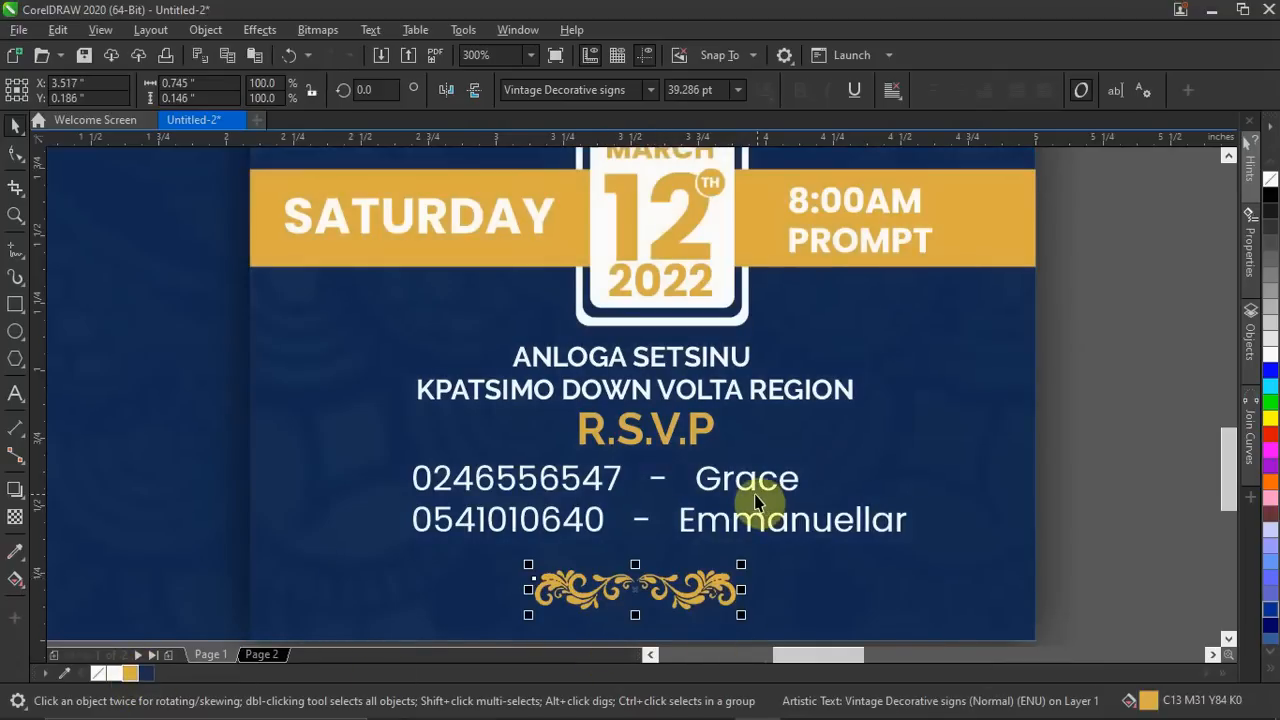
Enlarge a spare gold mandala to about 3.4 in wide and position it across the front panel's inner edge at mid-height.
scroll(752, 499, down, 1)
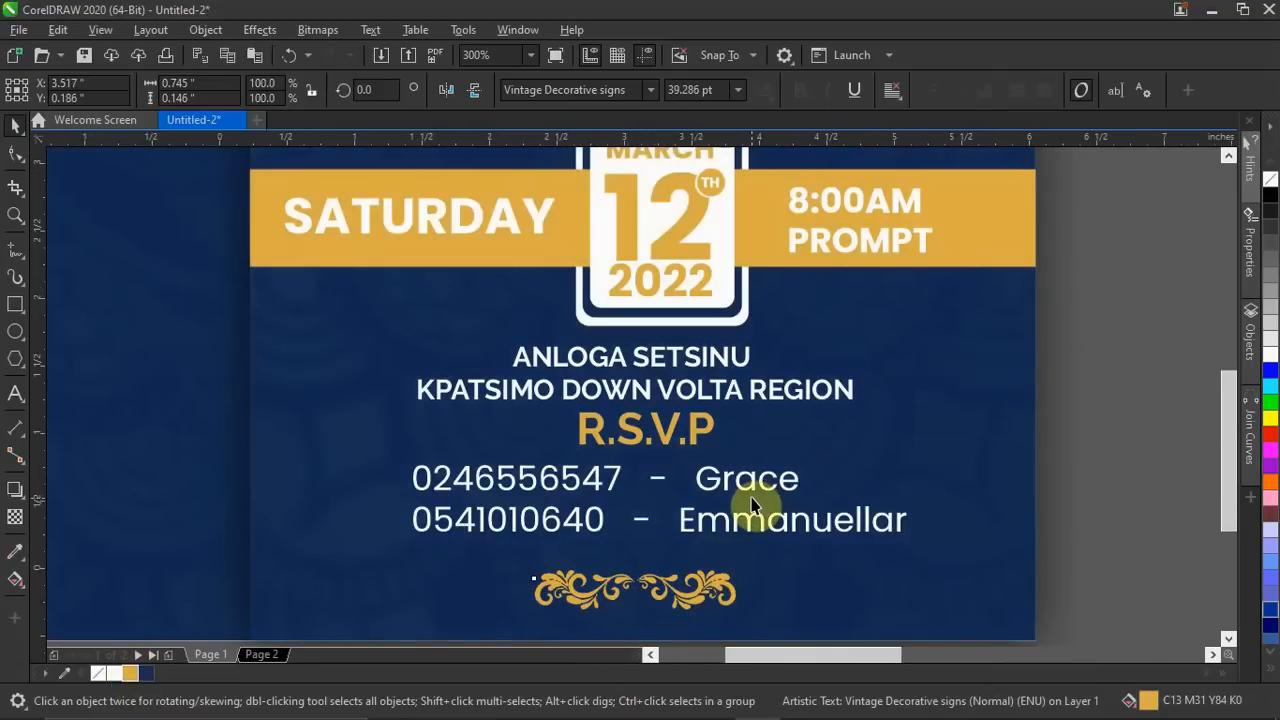
scroll(752, 505, down, 1)
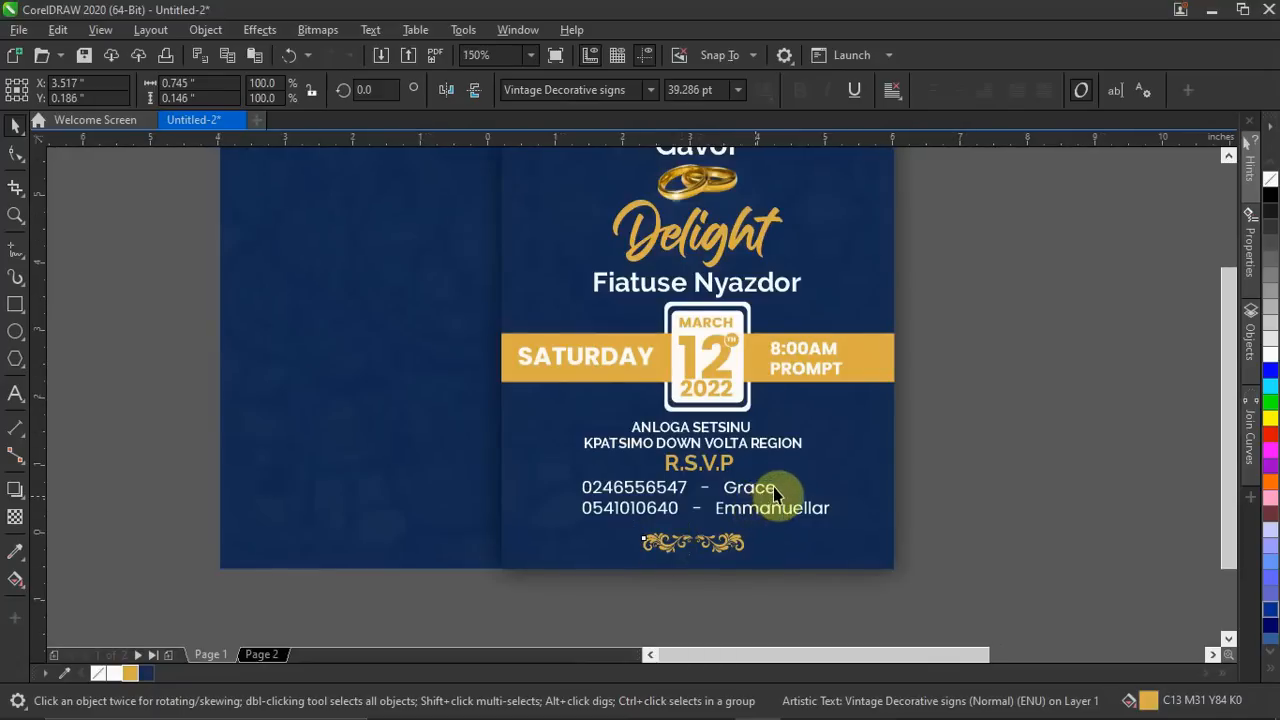
scroll(768, 498, down, 1)
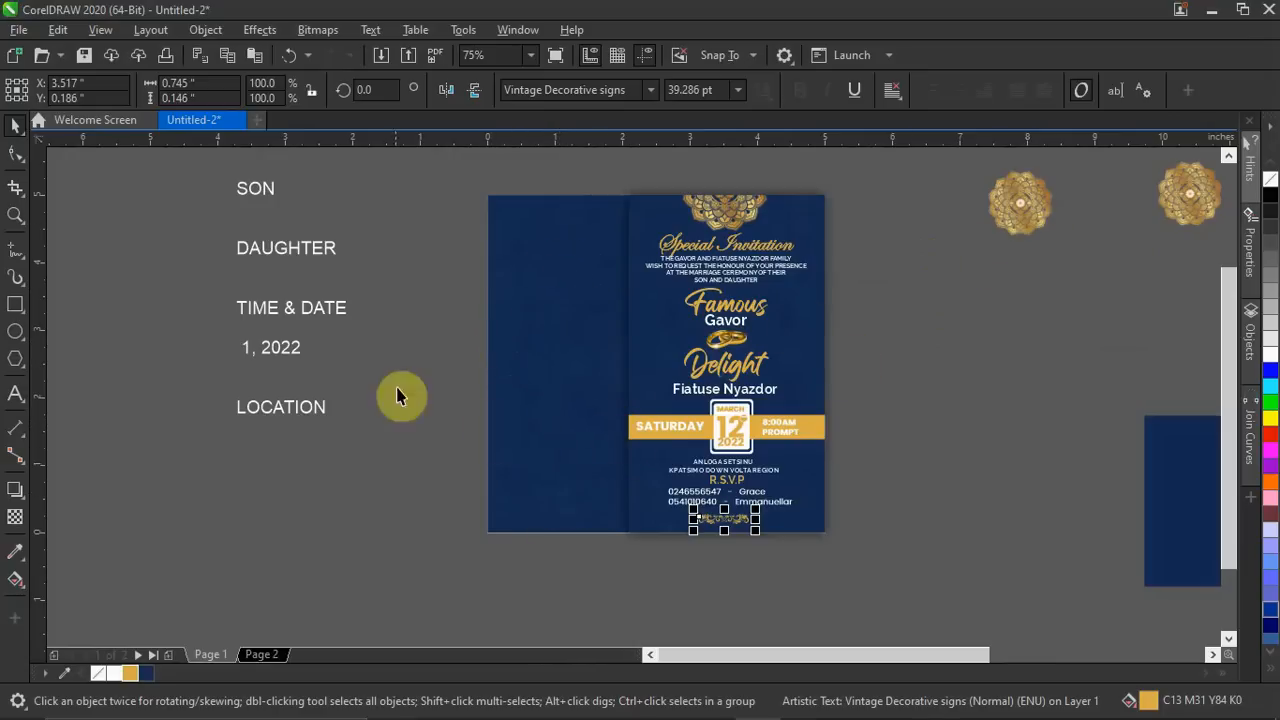
drag(1012, 225, 594, 607)
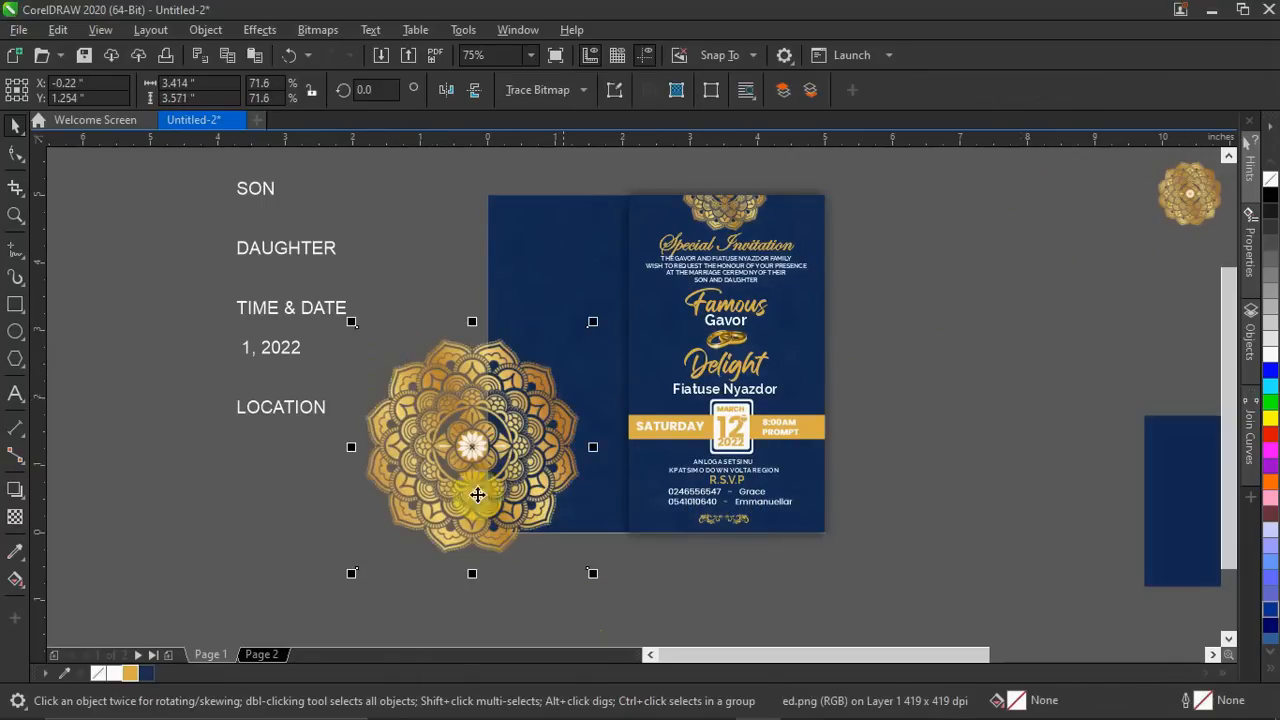
drag(460, 437, 623, 352)
click(623, 352)
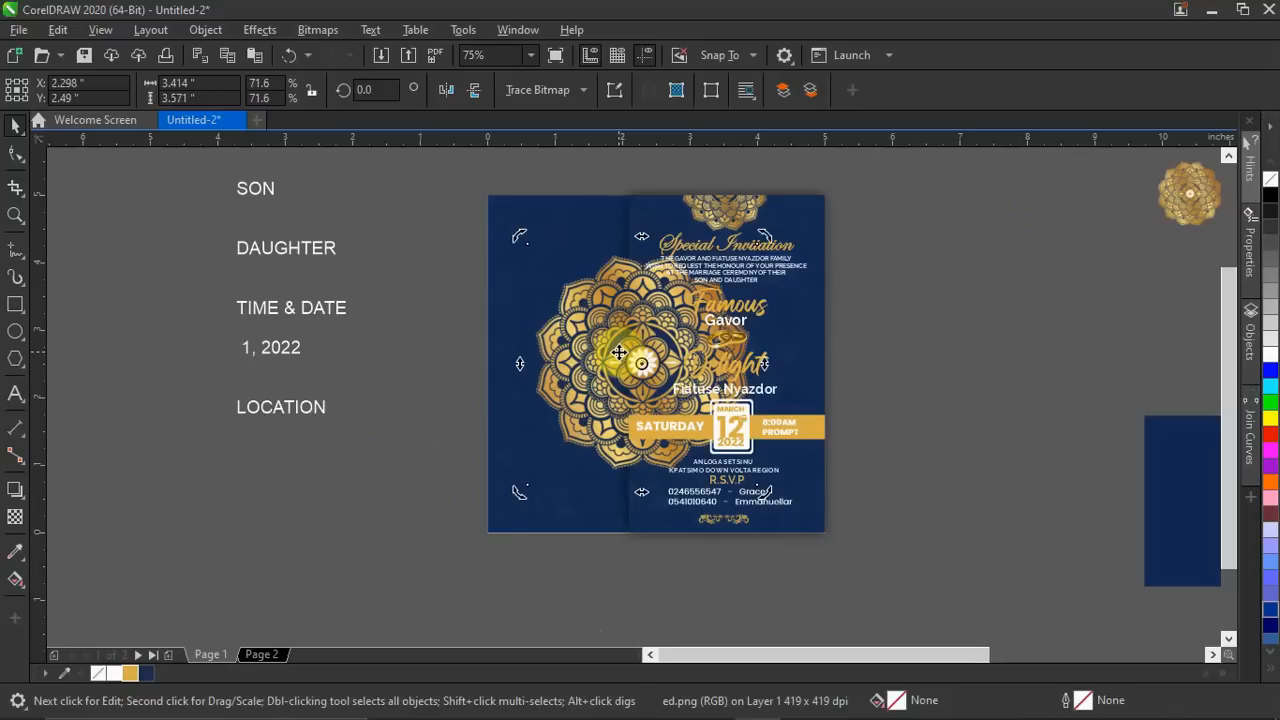
PowerClip the large mandala inside the 5 in blue background square, behind the front panel.
right_click(619, 352)
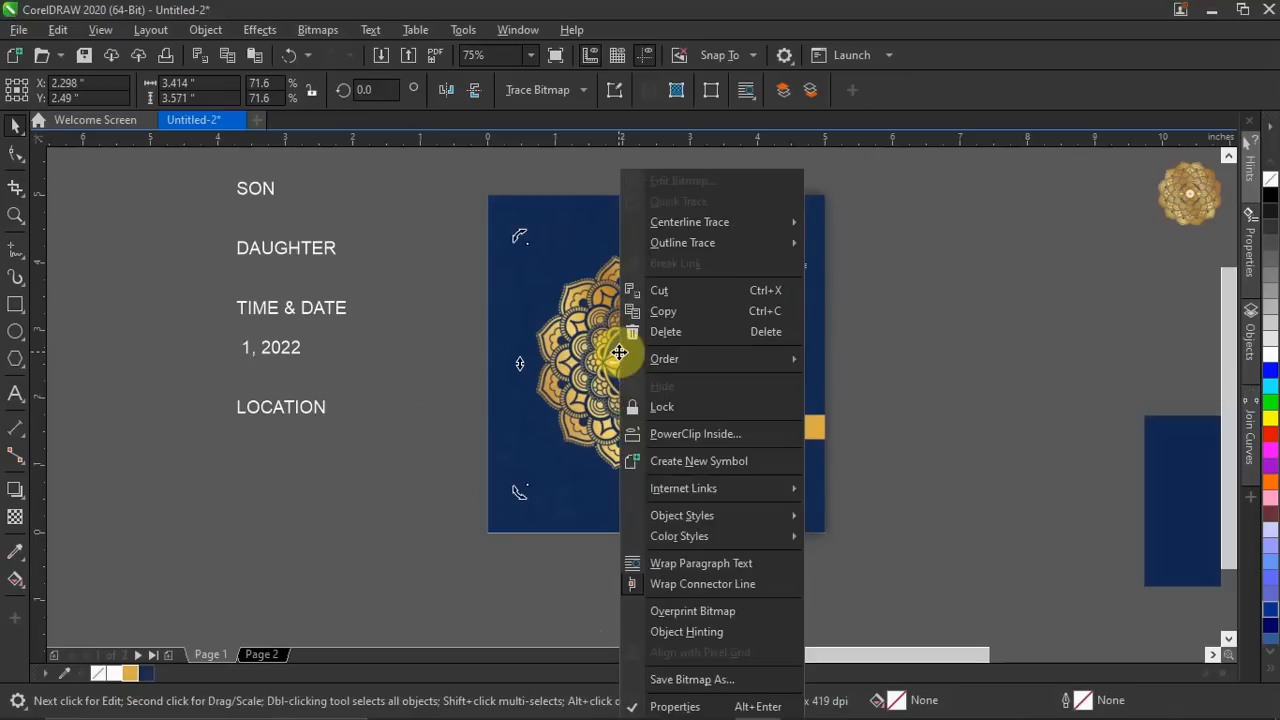
click(690, 433)
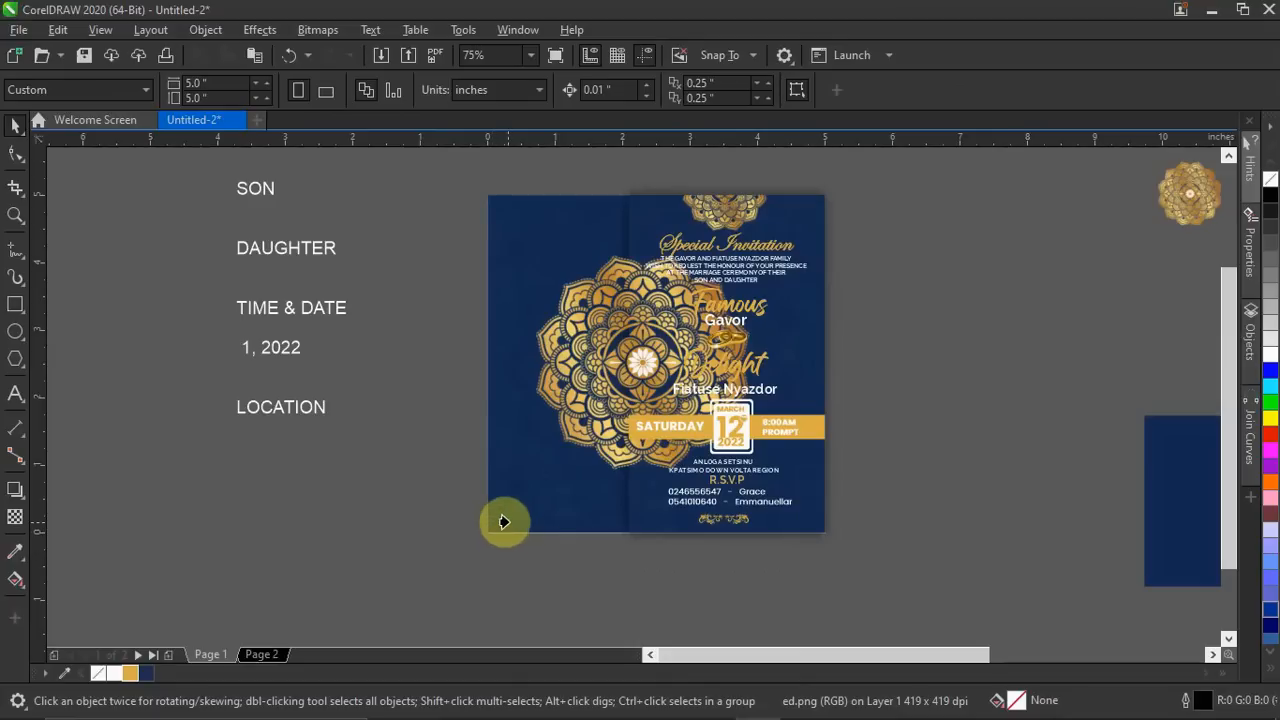
click(502, 524)
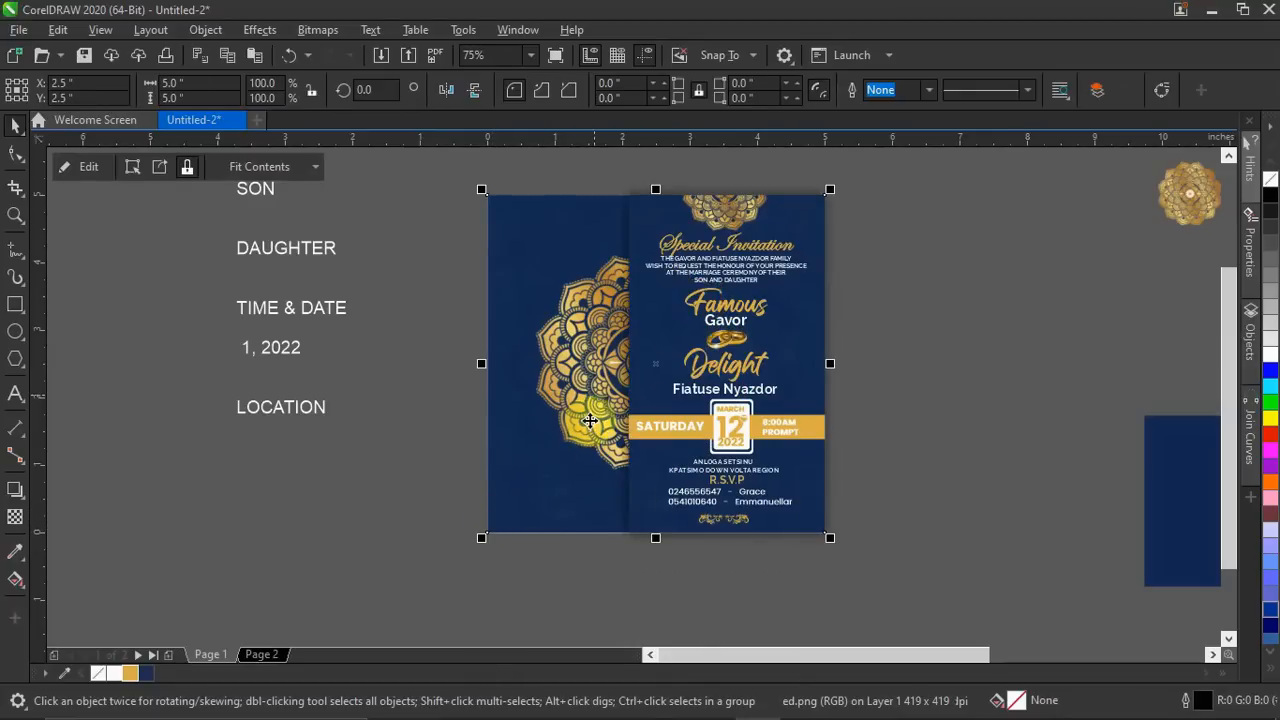
click(1062, 378)
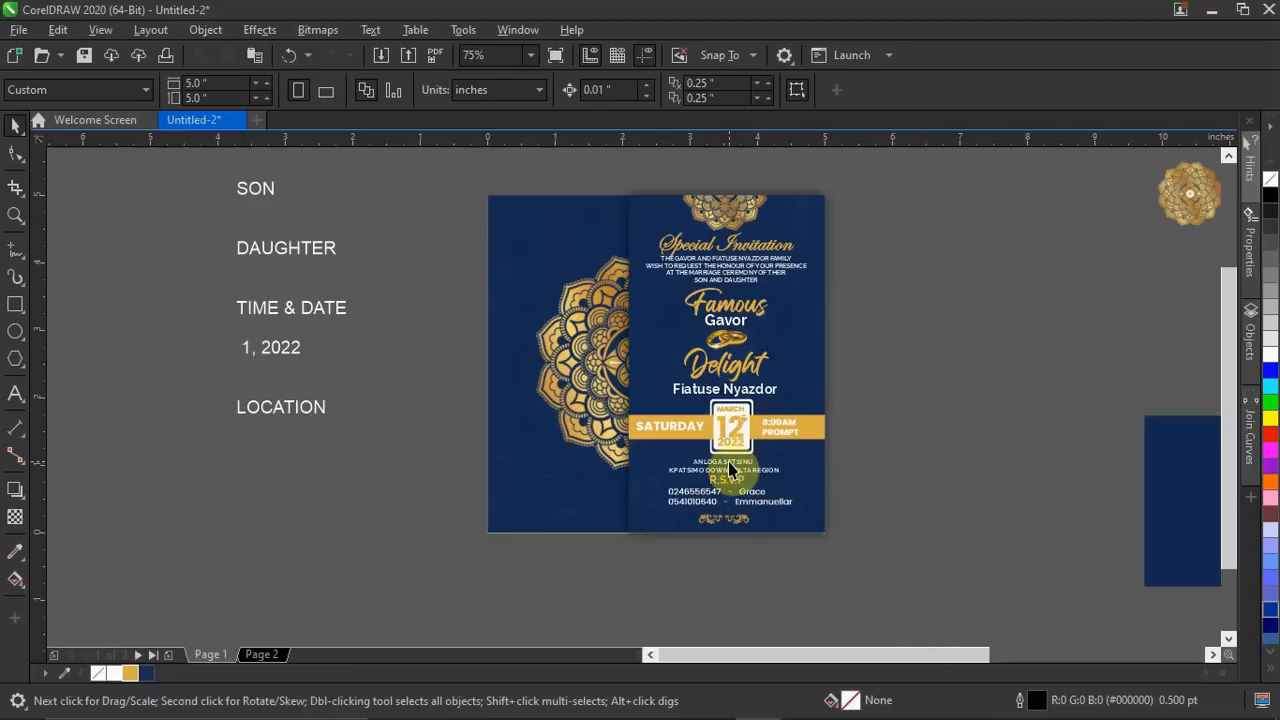
scroll(656, 445, down, 1)
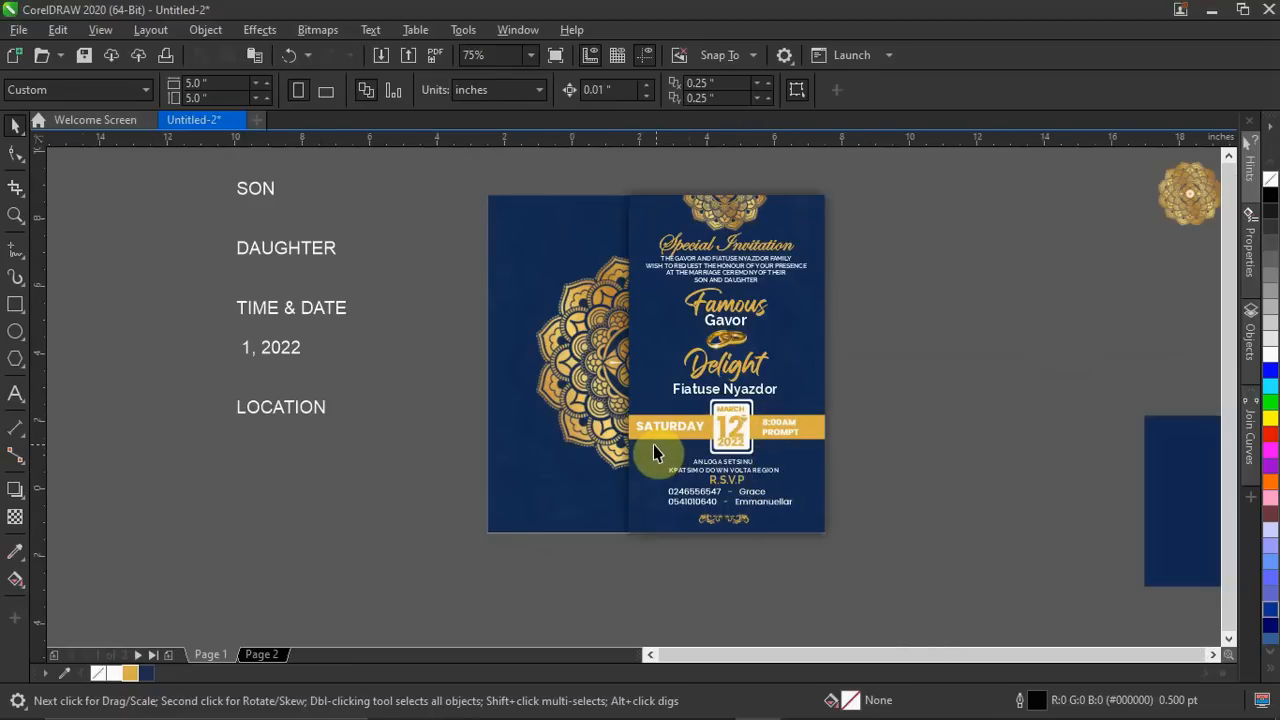